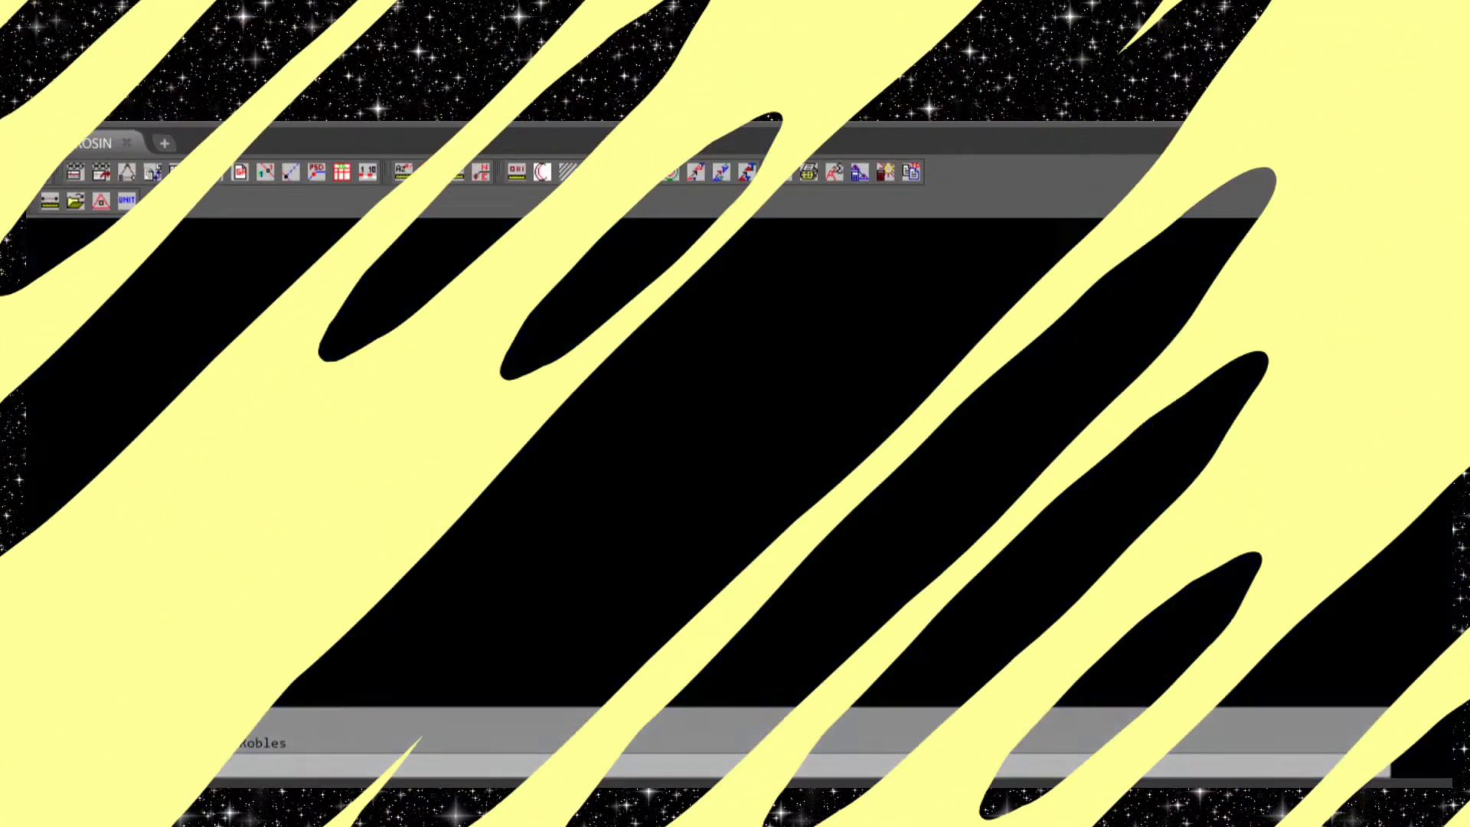
Start a Circuit traverse computation (TRV) from an initial point in the empty area beside the lot plan, with T-1 as the occupied station
{"action": "scroll", "coordinate": [779, 452], "scroll_direction": "down", "scroll_amount": 2}
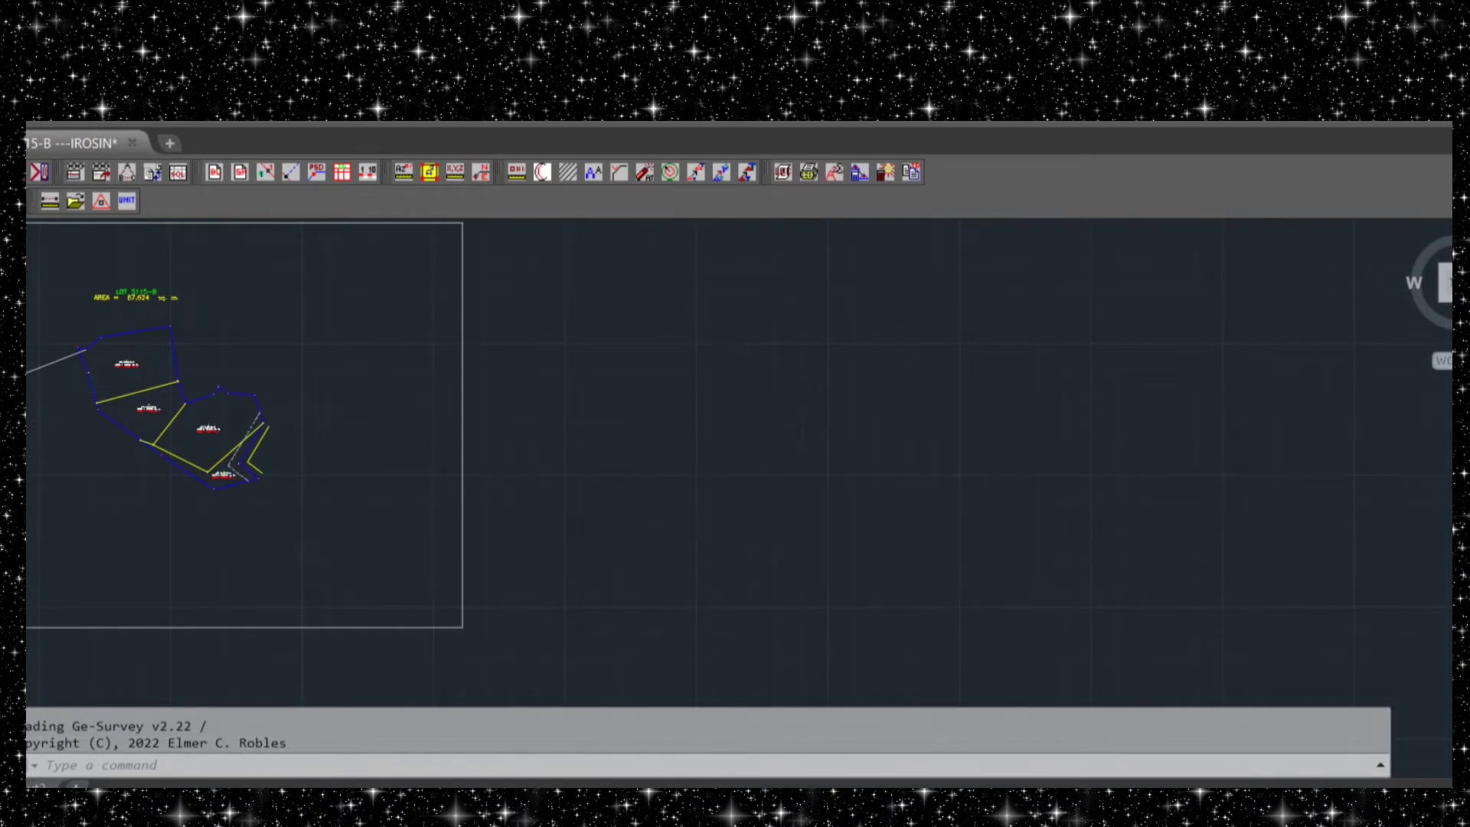
{"action": "mouse_move", "coordinate": [656, 406]}
{"action": "middle_mouse_down"}
{"action": "mouse_move", "coordinate": [590, 388]}
{"action": "mouse_move", "coordinate": [1046, 474]}
{"action": "mouse_move", "coordinate": [898, 415]}
{"action": "middle_mouse_up"}
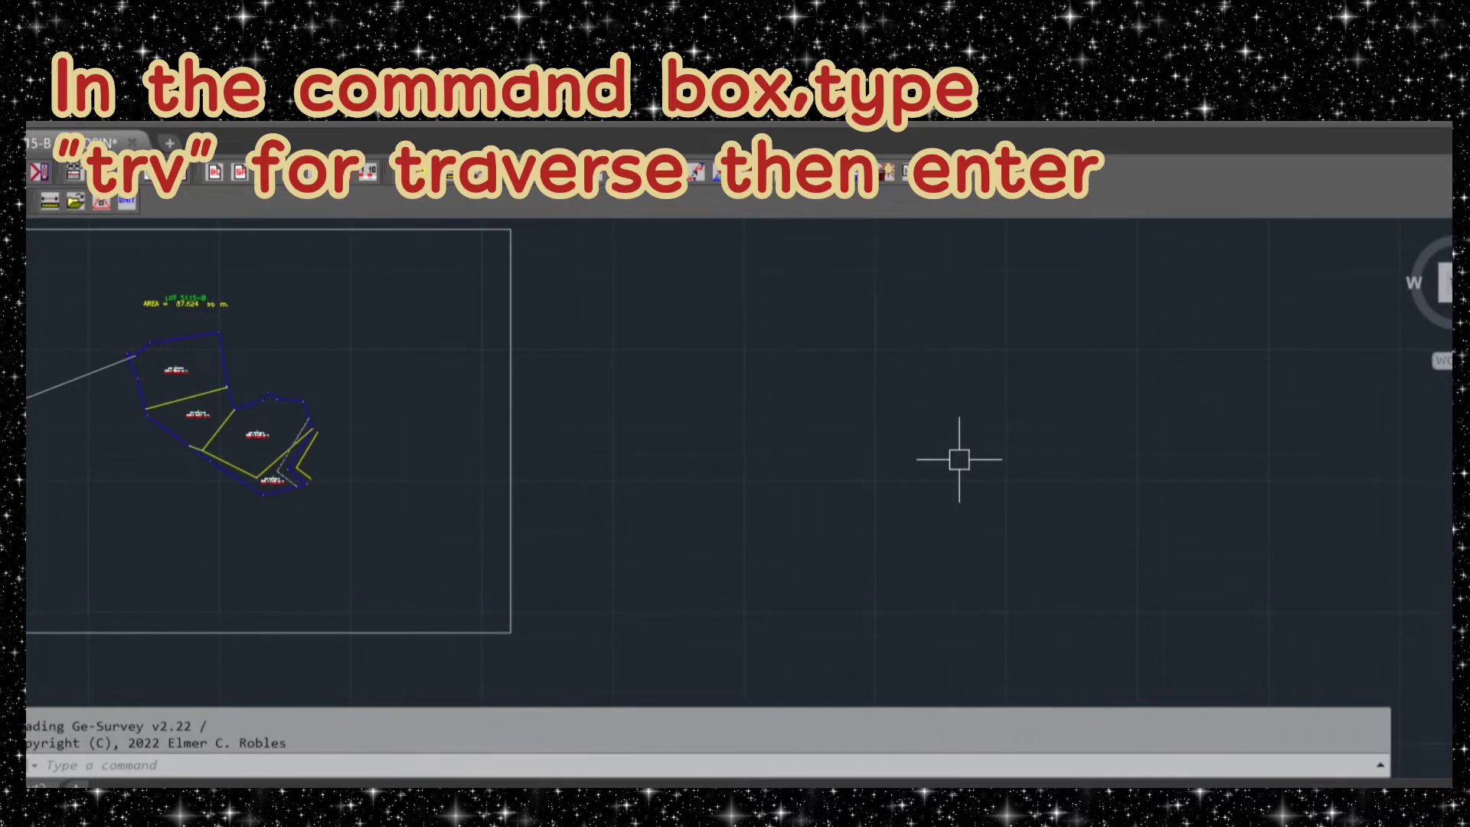
{"action": "type", "text": "trv"}
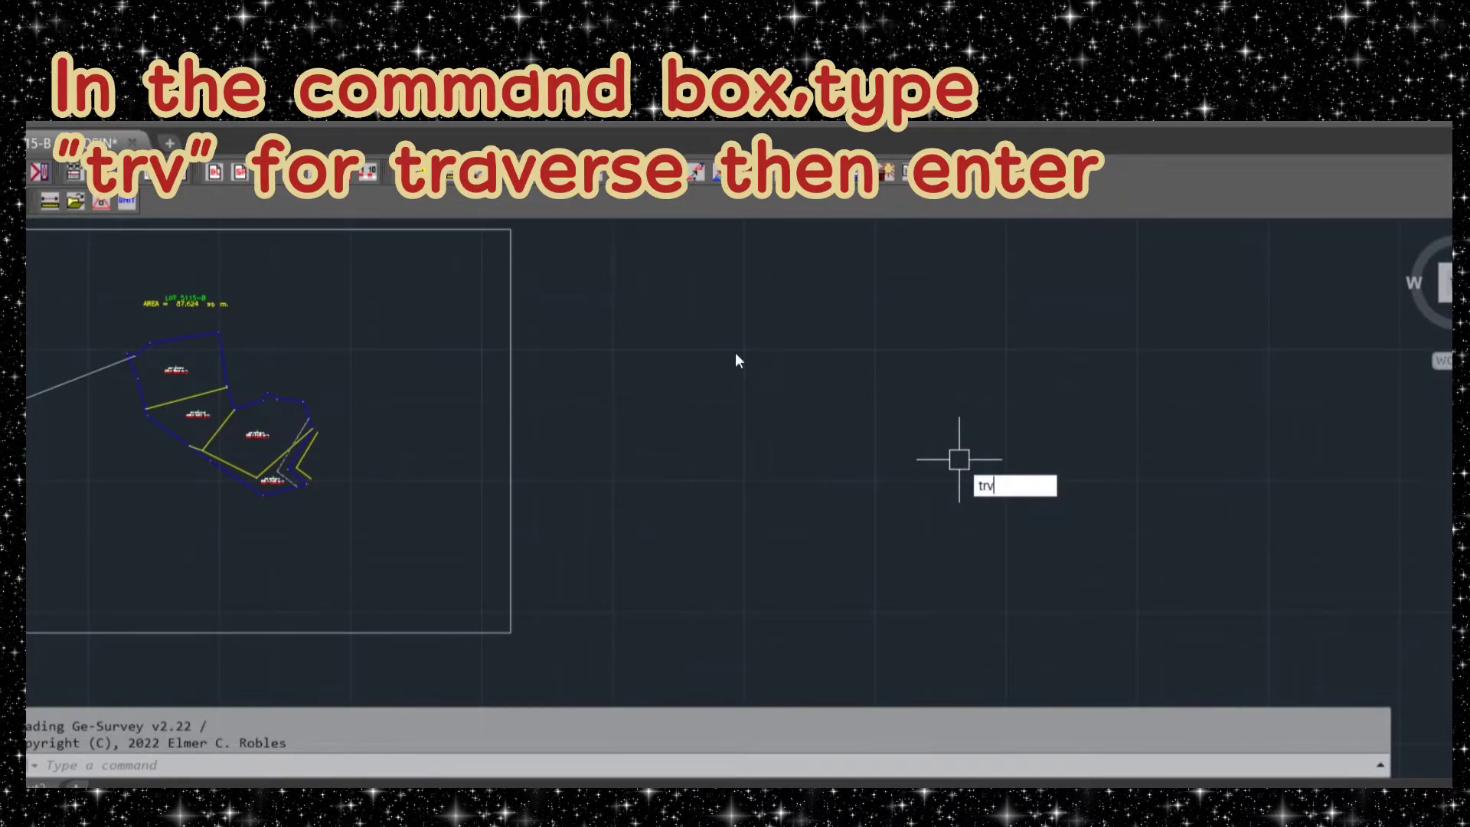
{"action": "key", "text": "Return"}
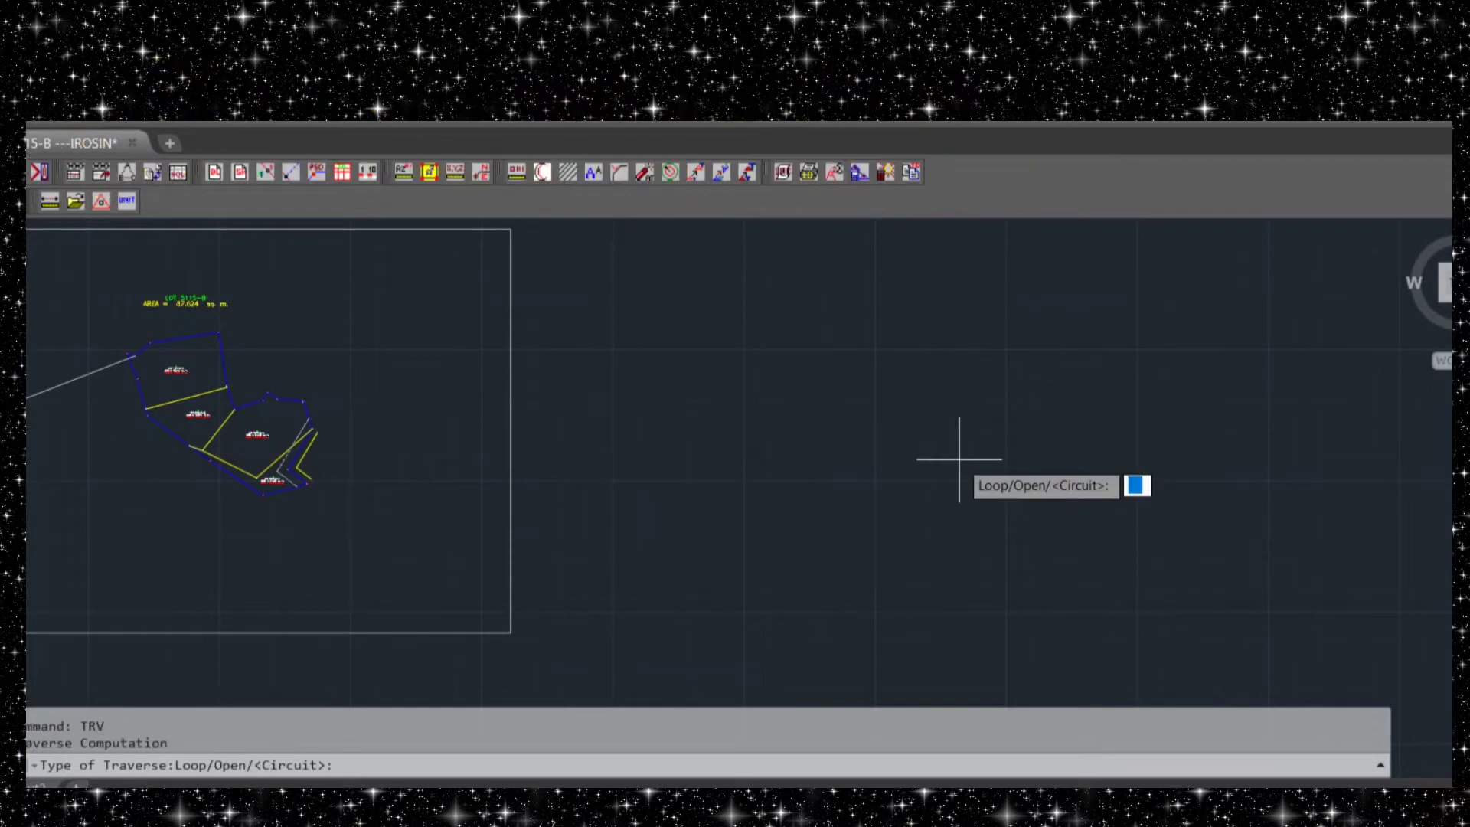
{"action": "key", "text": "Return"}
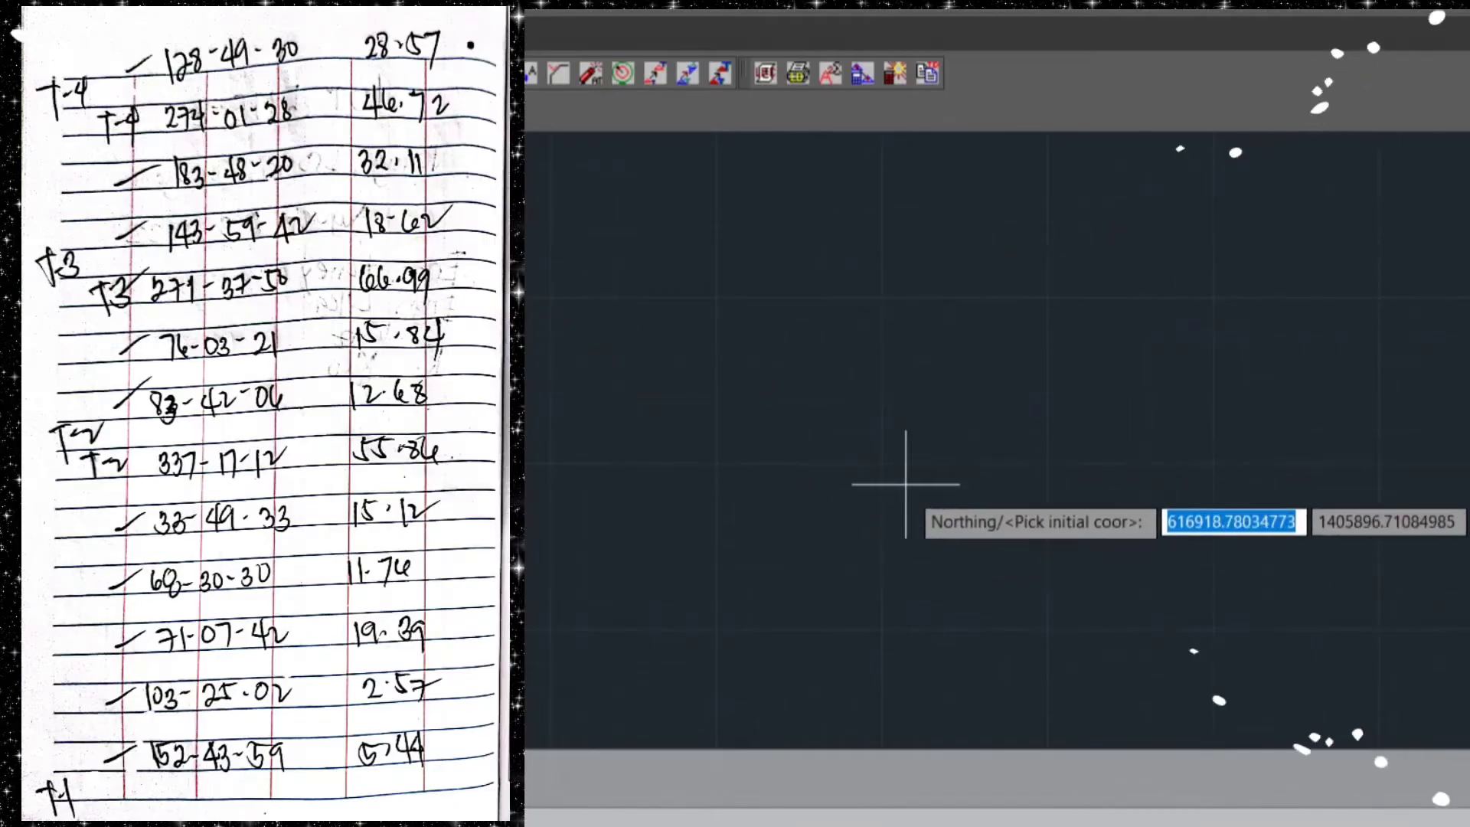
{"action": "key", "text": "Return"}
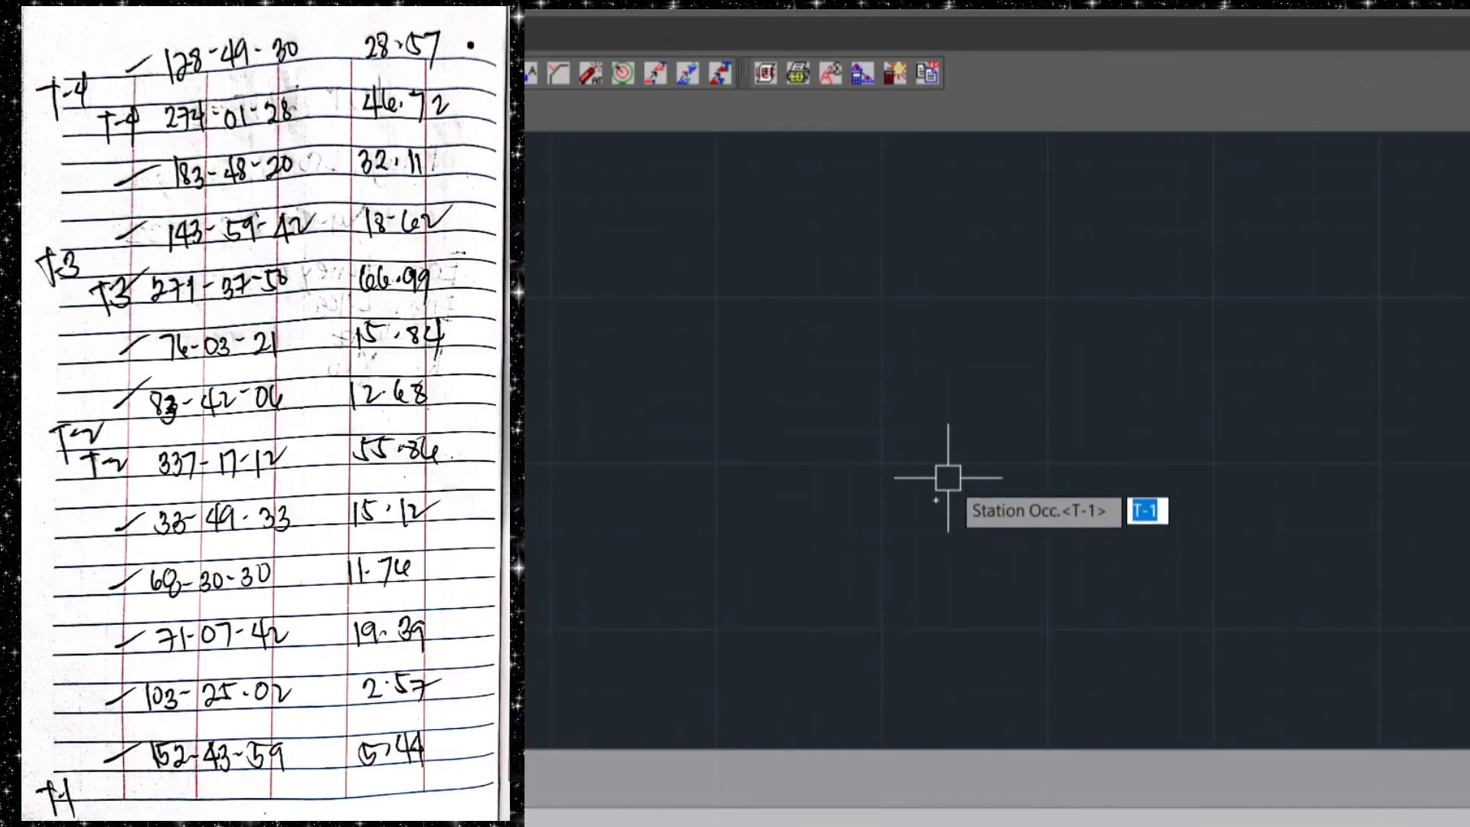
{"action": "key", "text": "Return"}
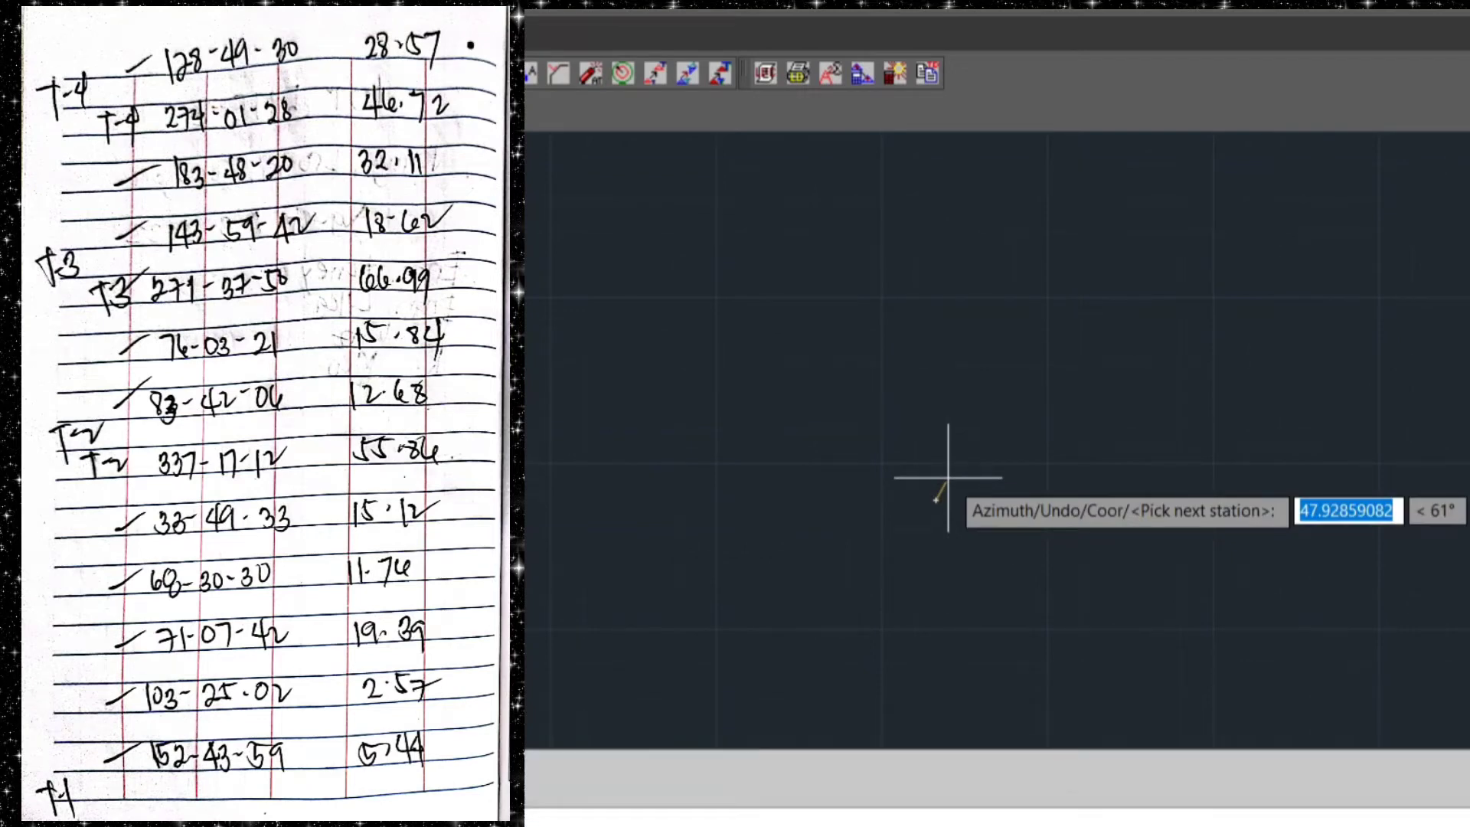
Plot traverse station T-2 from T-1 by azimuth 337.1712 and distance 55.86
{"action": "type", "text": "a"}
{"action": "key", "text": "Return"}
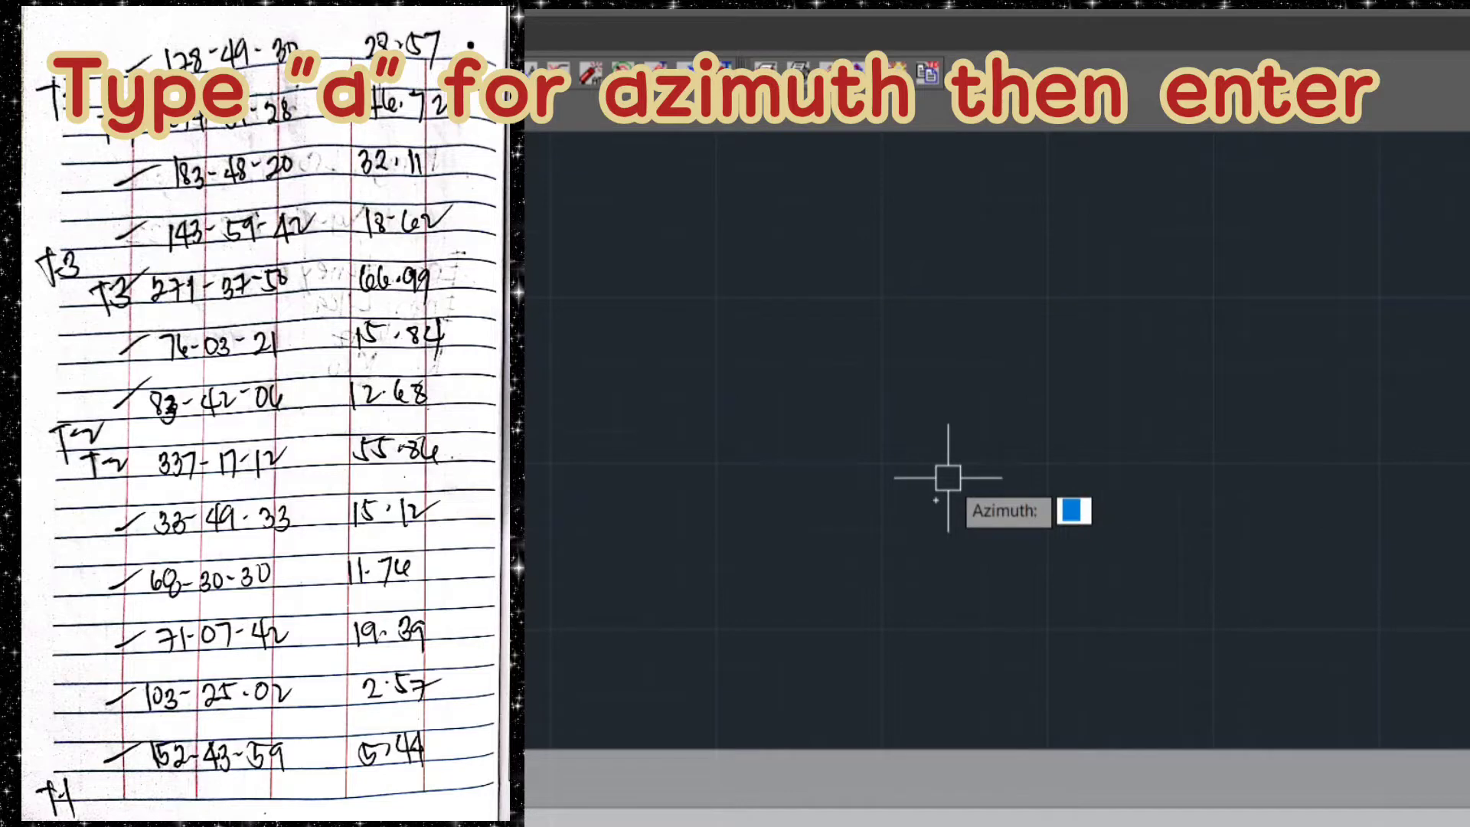
{"action": "type", "text": "337."}
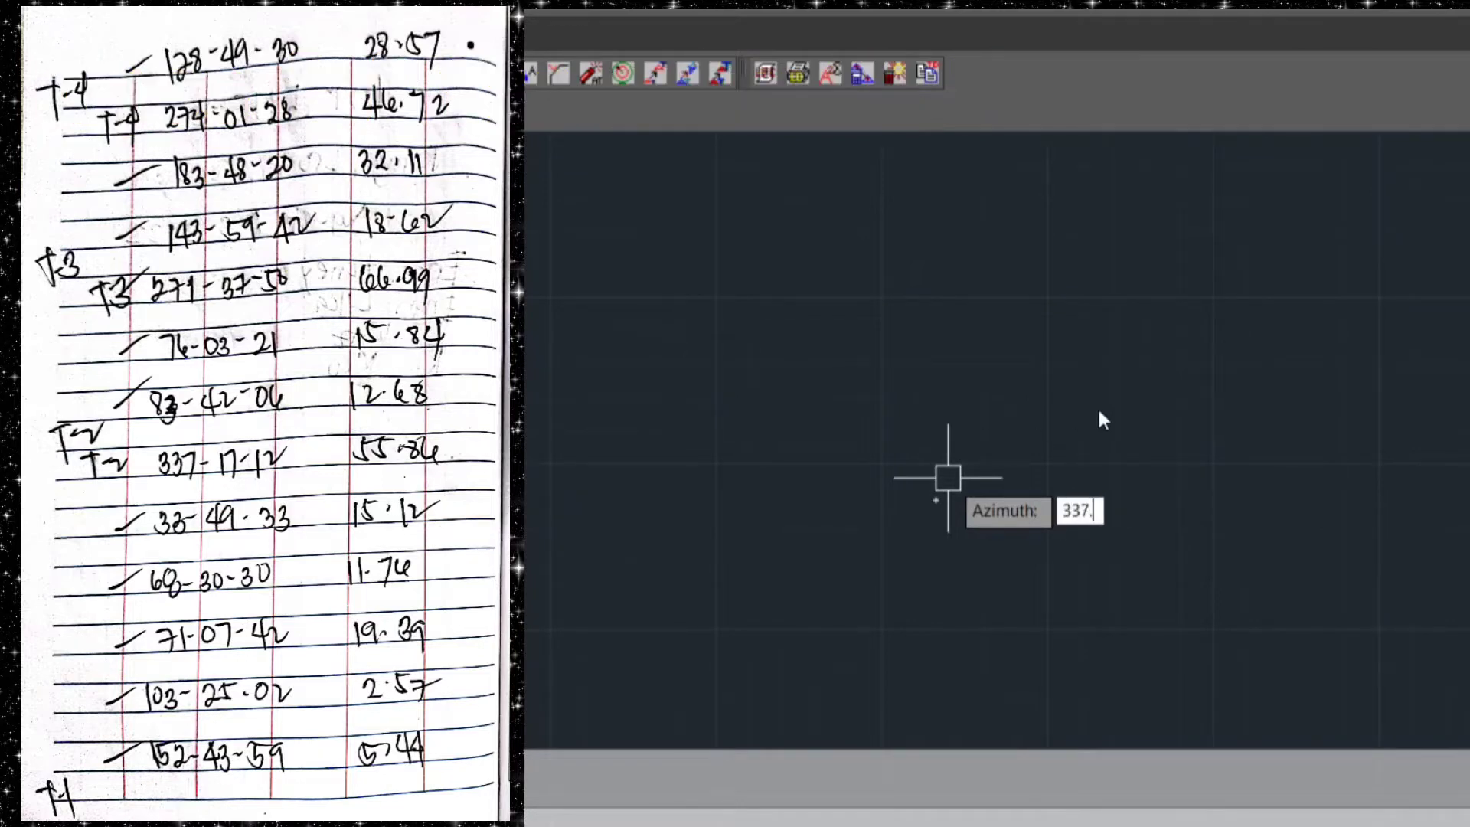
{"action": "type", "text": "1712"}
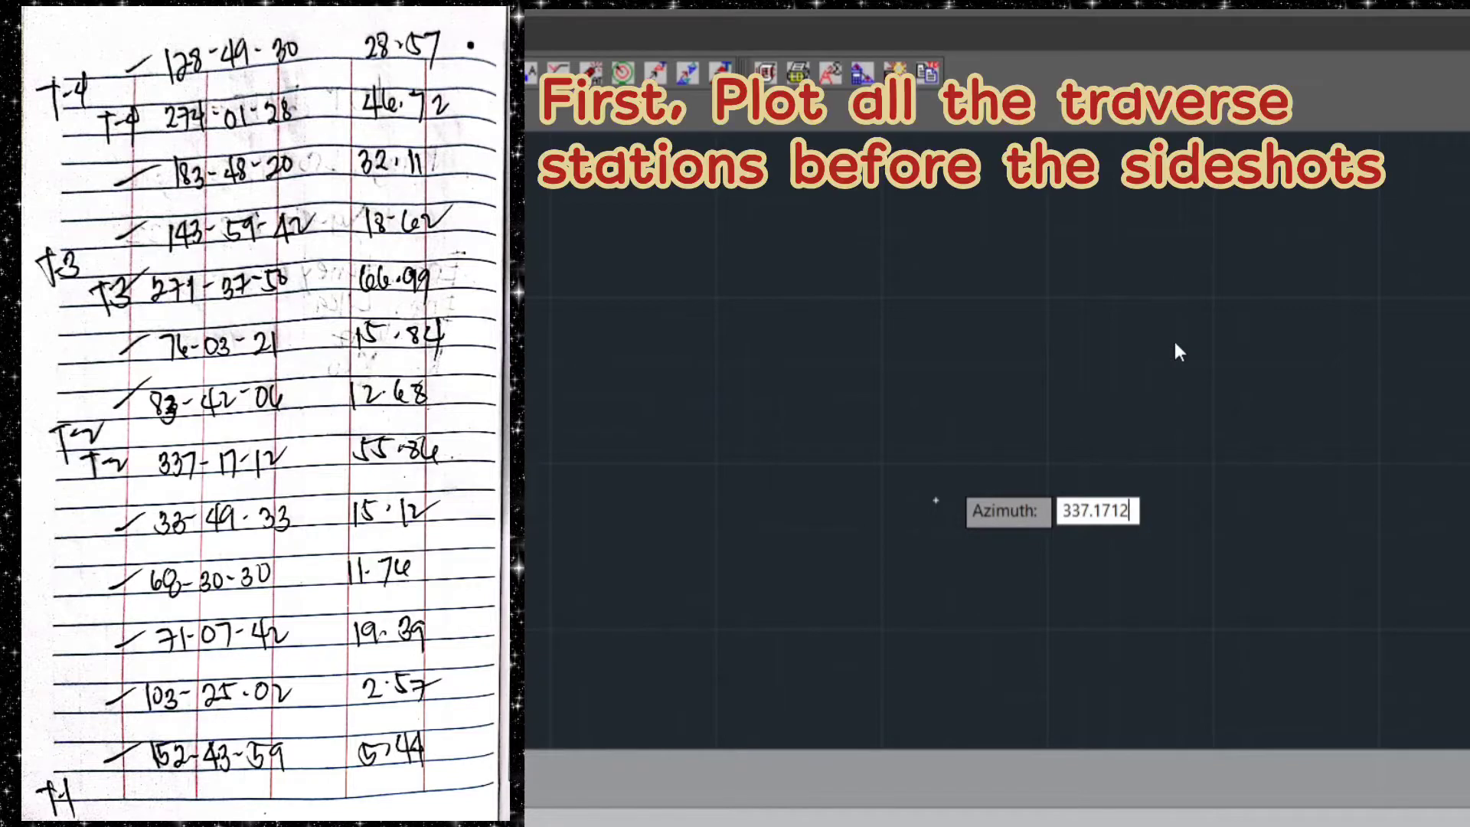
{"action": "key", "text": "Return"}
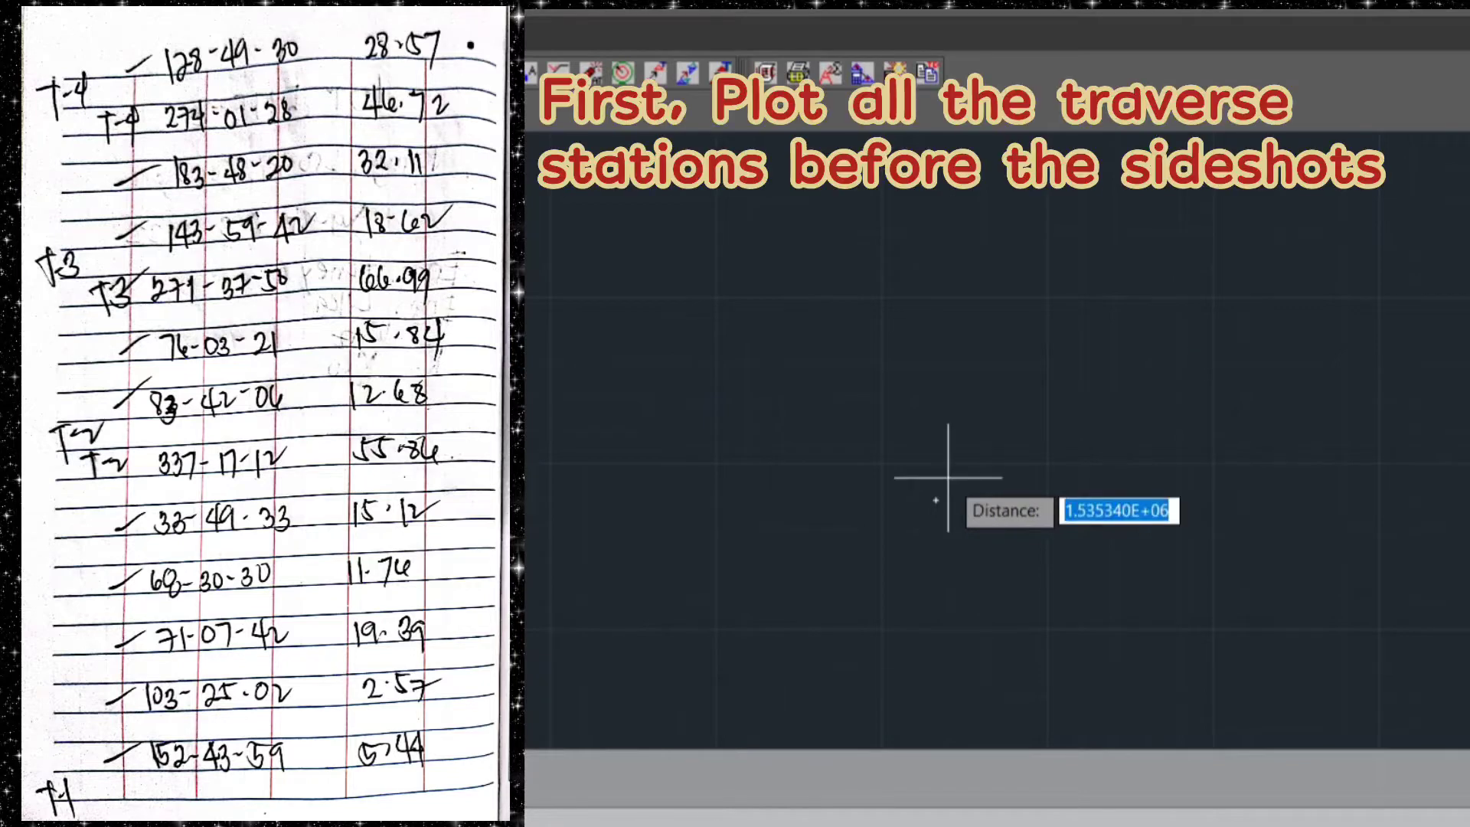
{"action": "type", "text": "55.86"}
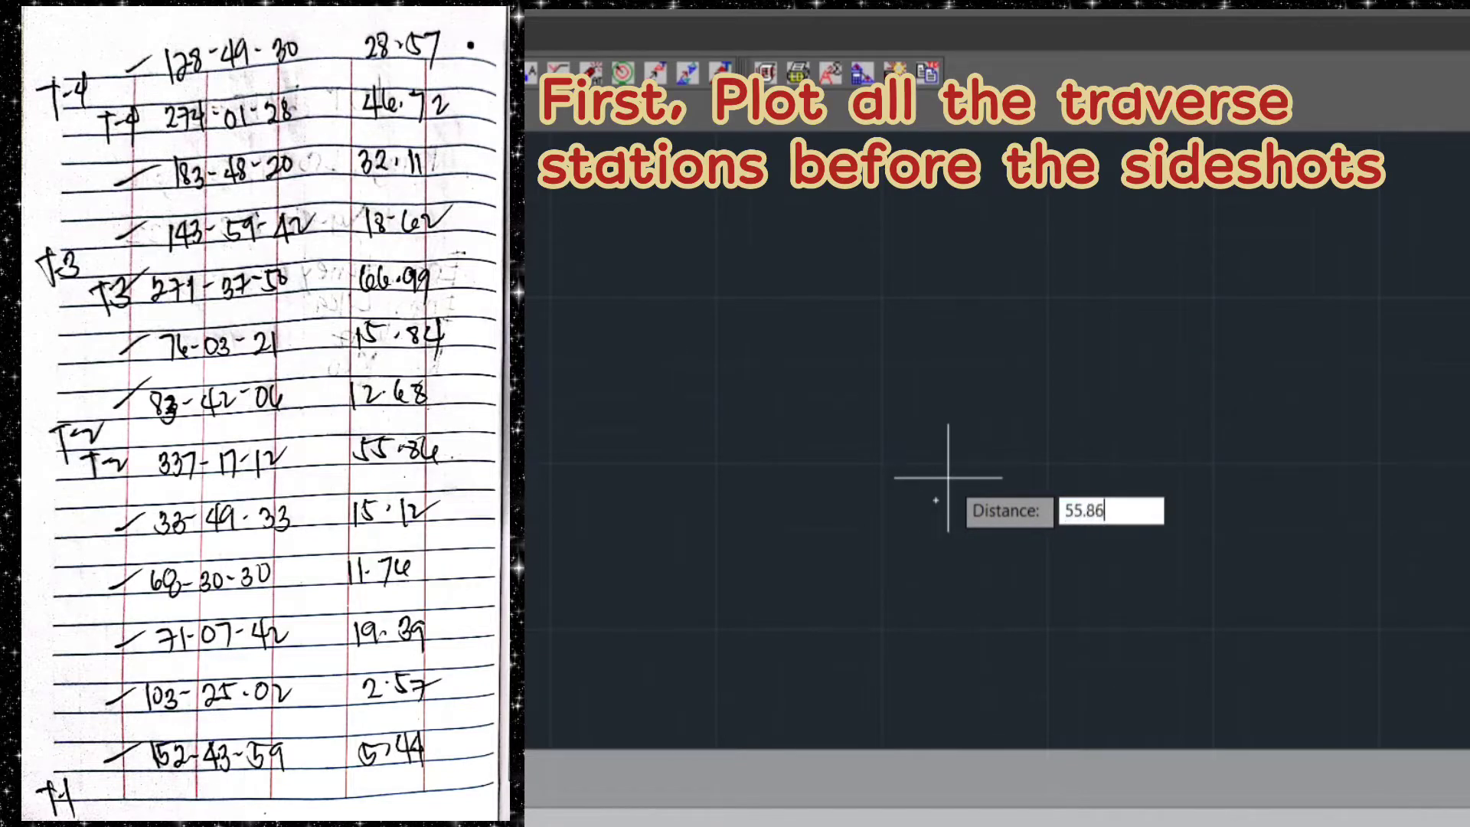
{"action": "key", "text": "Return"}
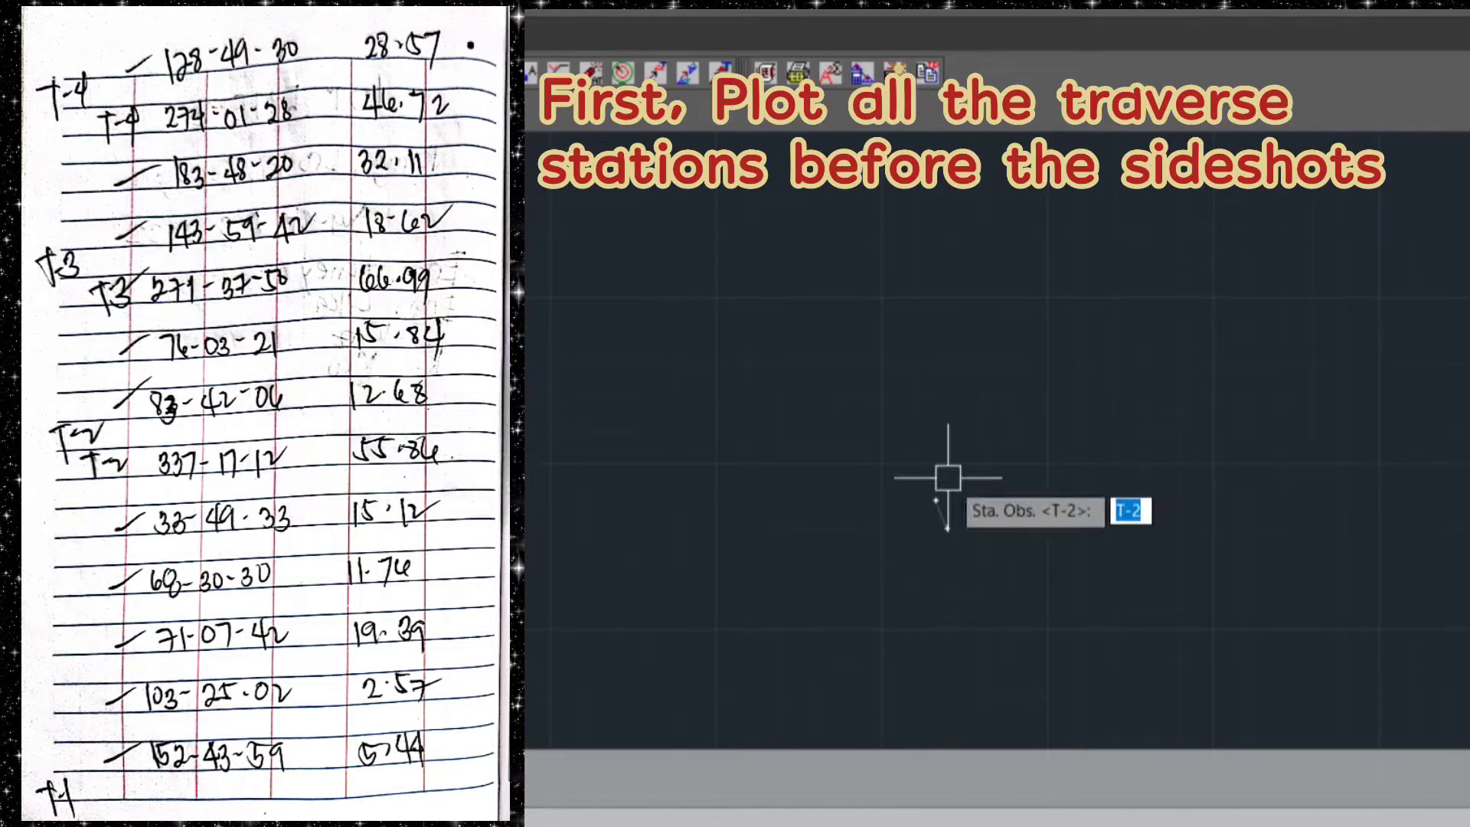
{"action": "scroll", "coordinate": [965, 513], "scroll_direction": "up", "scroll_amount": 4}
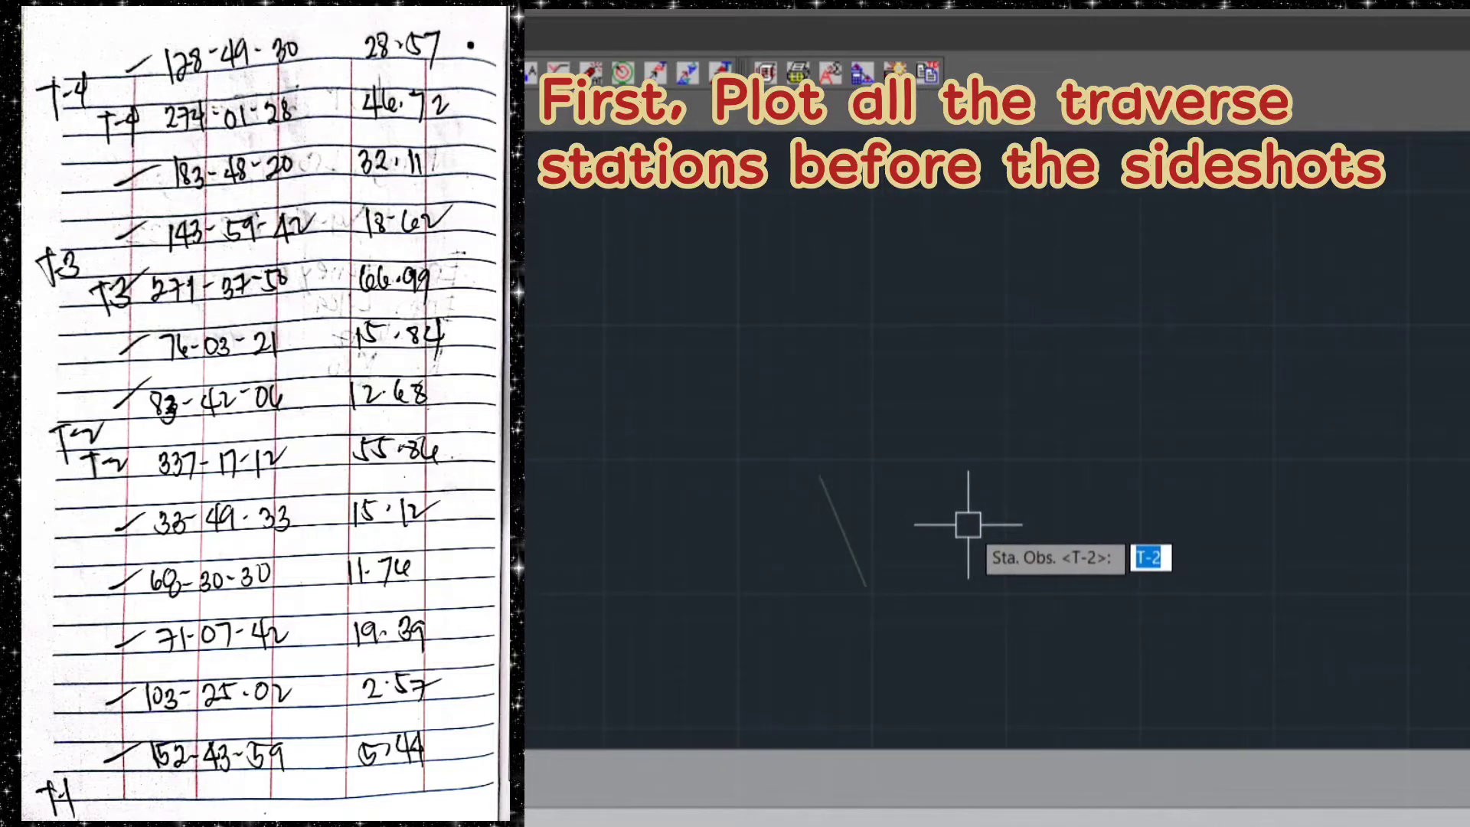
{"action": "middle_click_drag", "start_coordinate": [969, 524], "coordinate": [960, 471]}
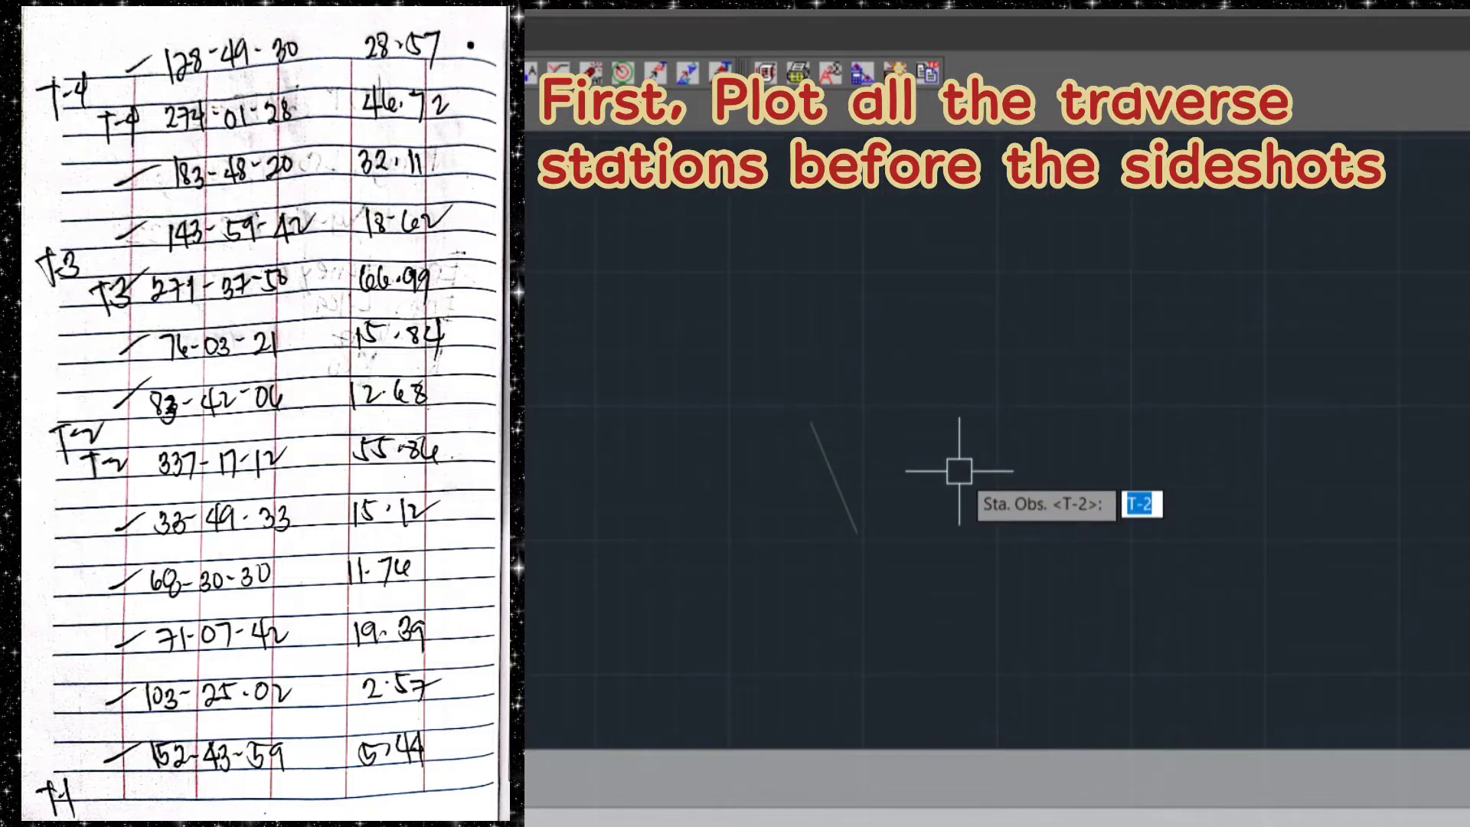
{"action": "key", "text": "Return"}
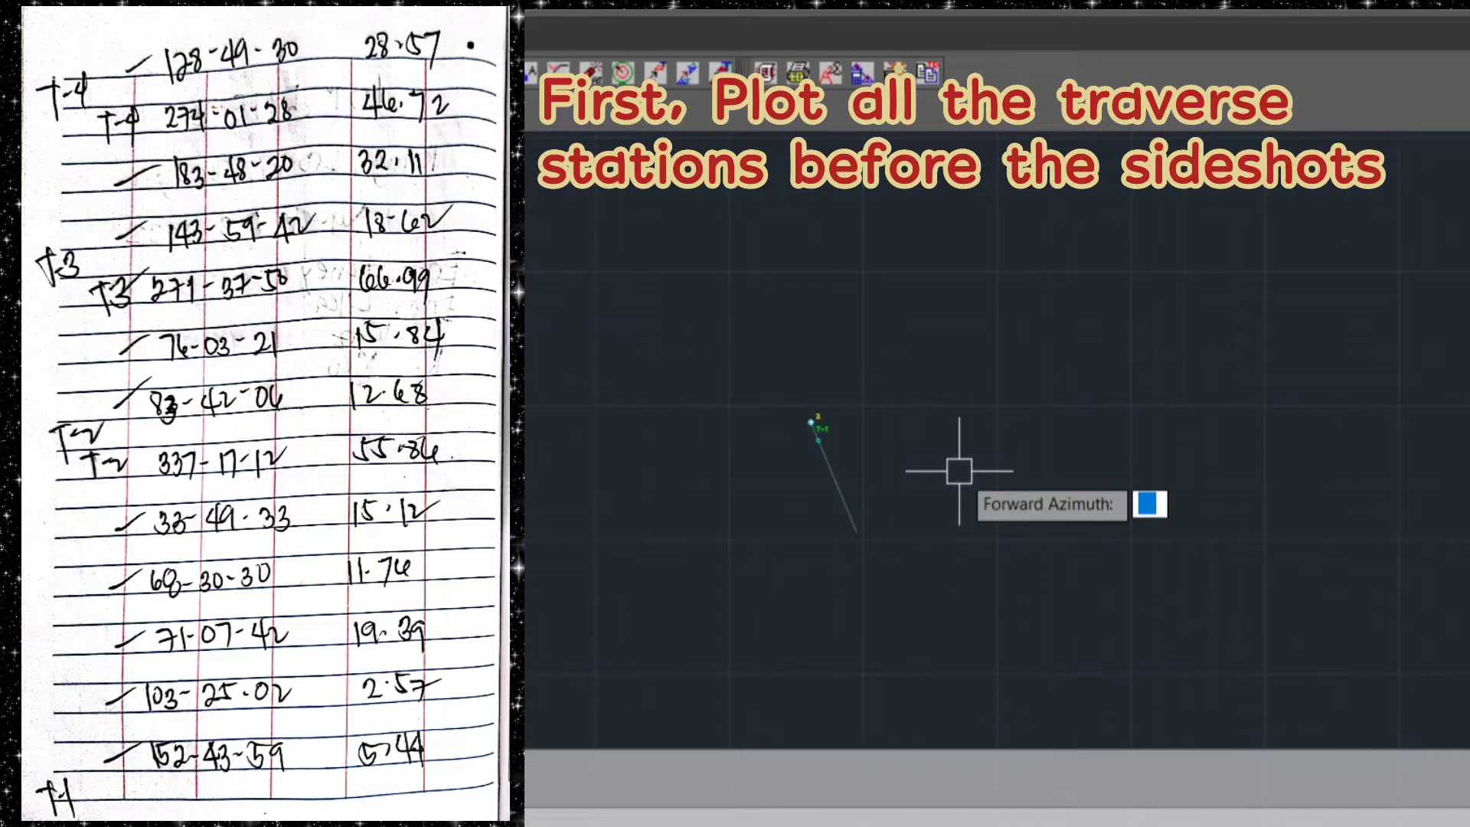
Plot traverse station T-3 from T-2 with forward azimuth 271.3750 and distance 66.99
{"action": "type", "text": "271.3750"}
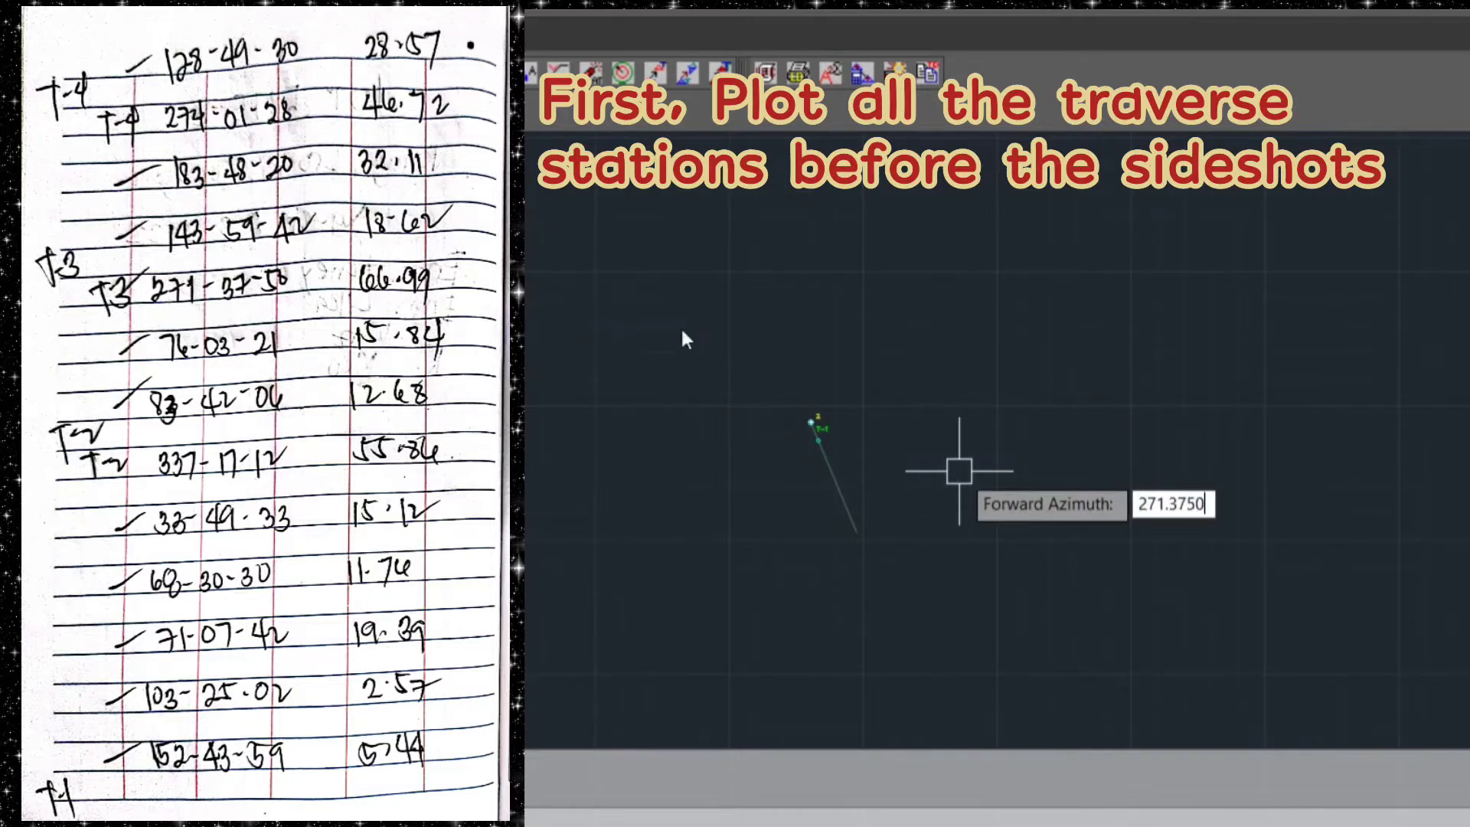
{"action": "key", "text": "Return"}
{"action": "type", "text": "66."}
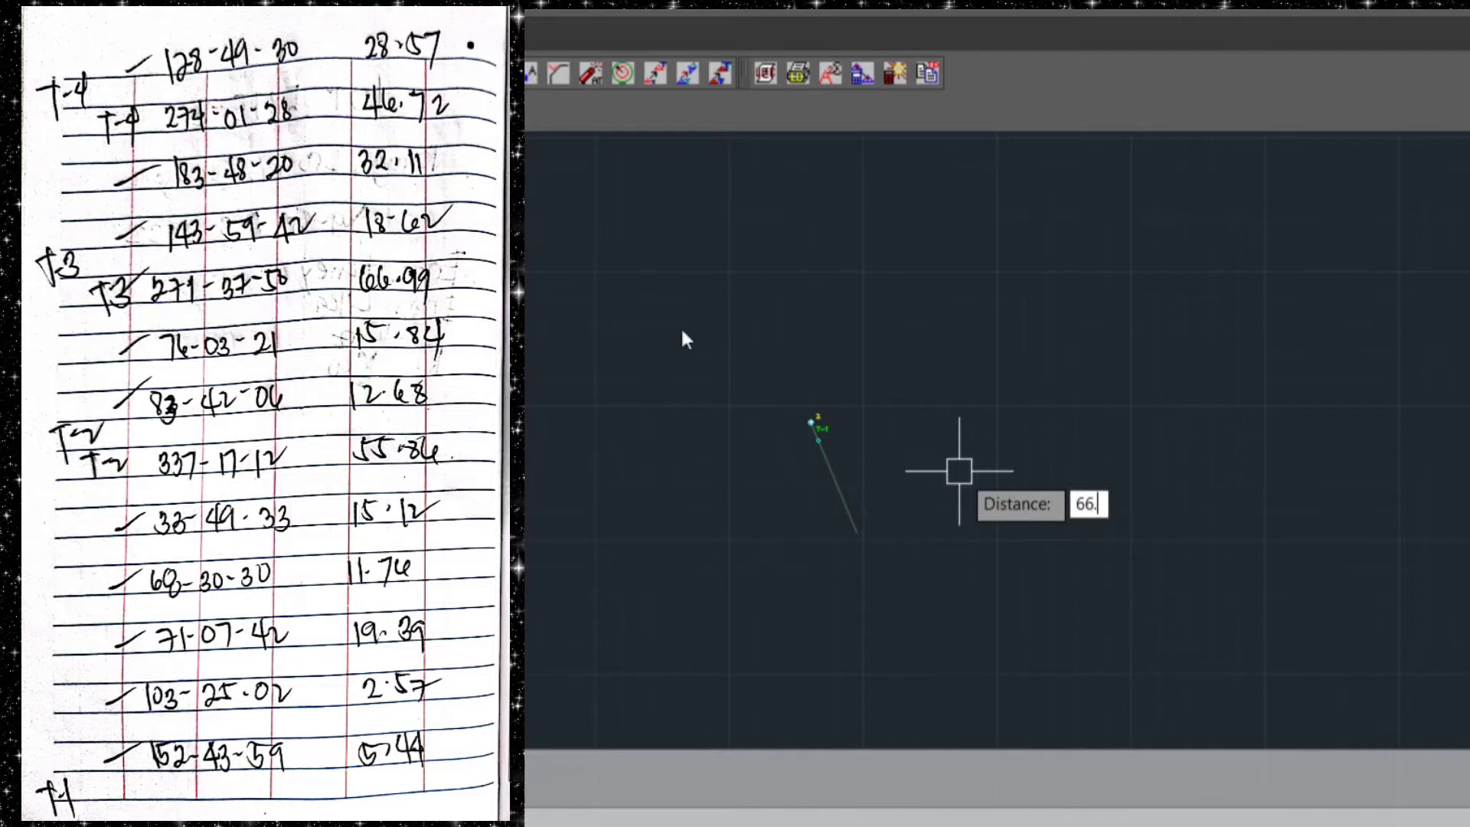
{"action": "type", "text": "99"}
{"action": "key", "text": "Return"}
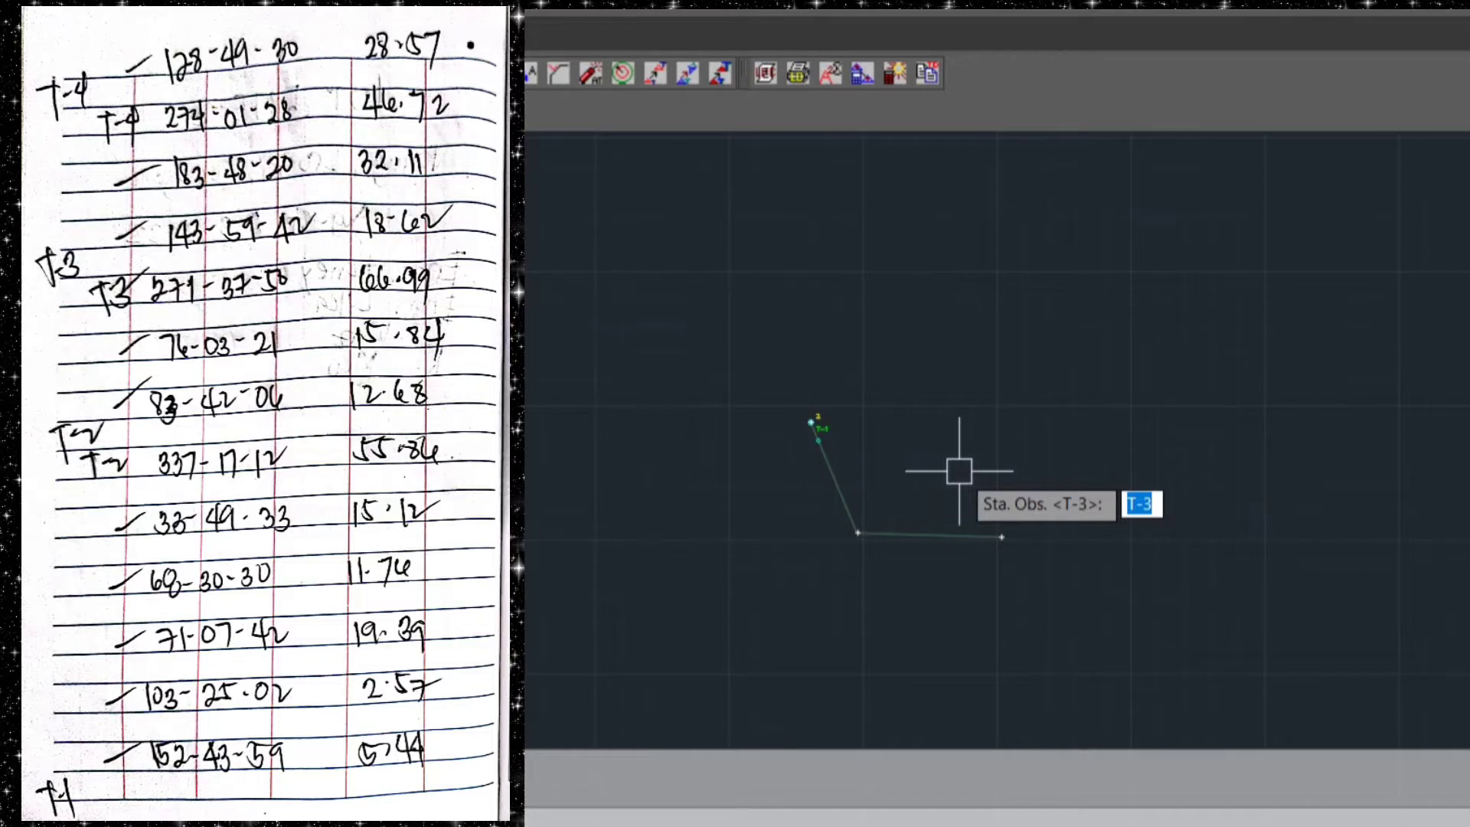
{"action": "key", "text": "Return"}
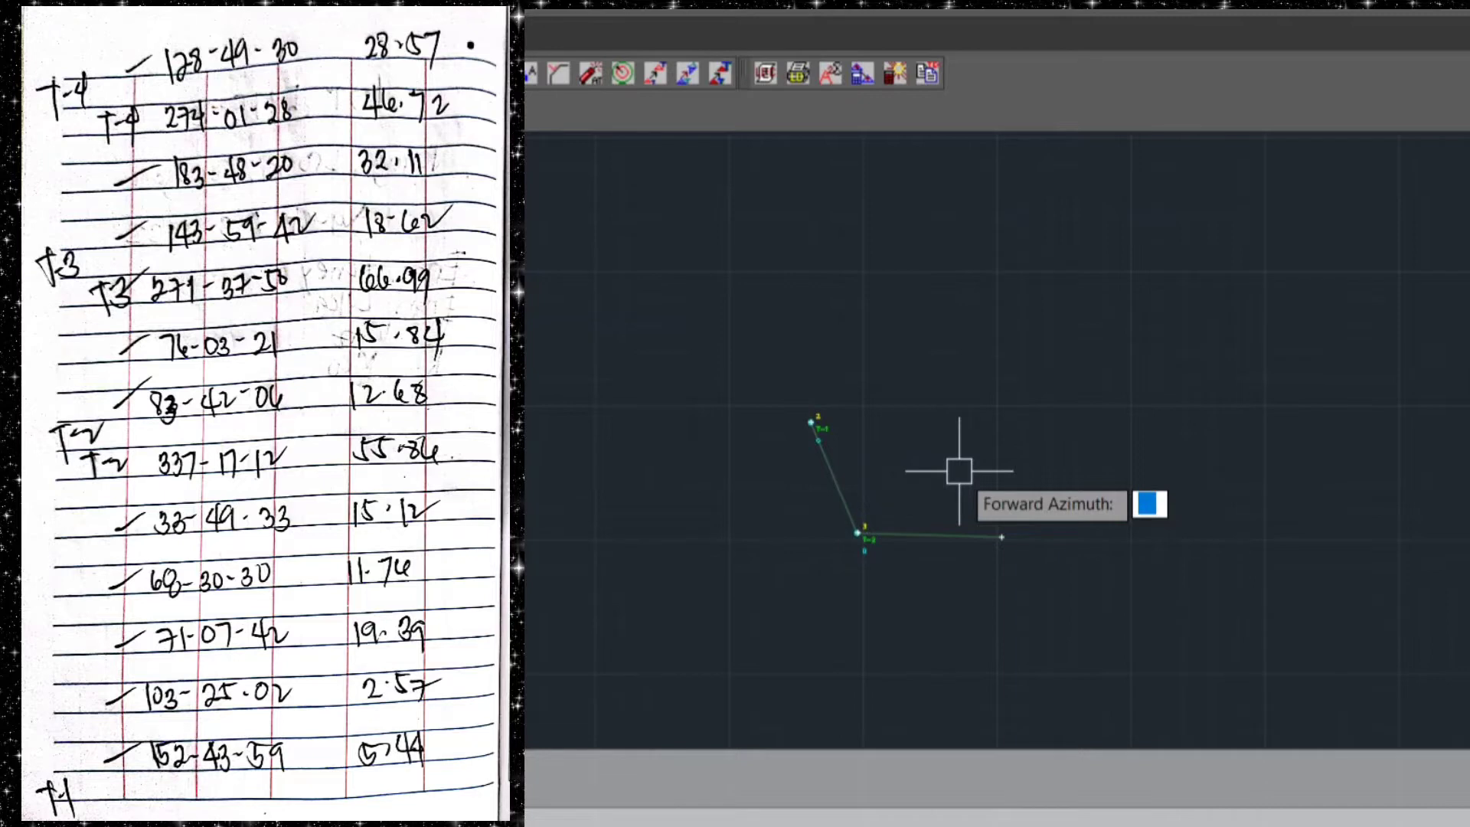
Plot traverse station T-4 from T-3 with forward azimuth 274.0128 and distance 46.72
{"action": "type", "text": "274.01"}
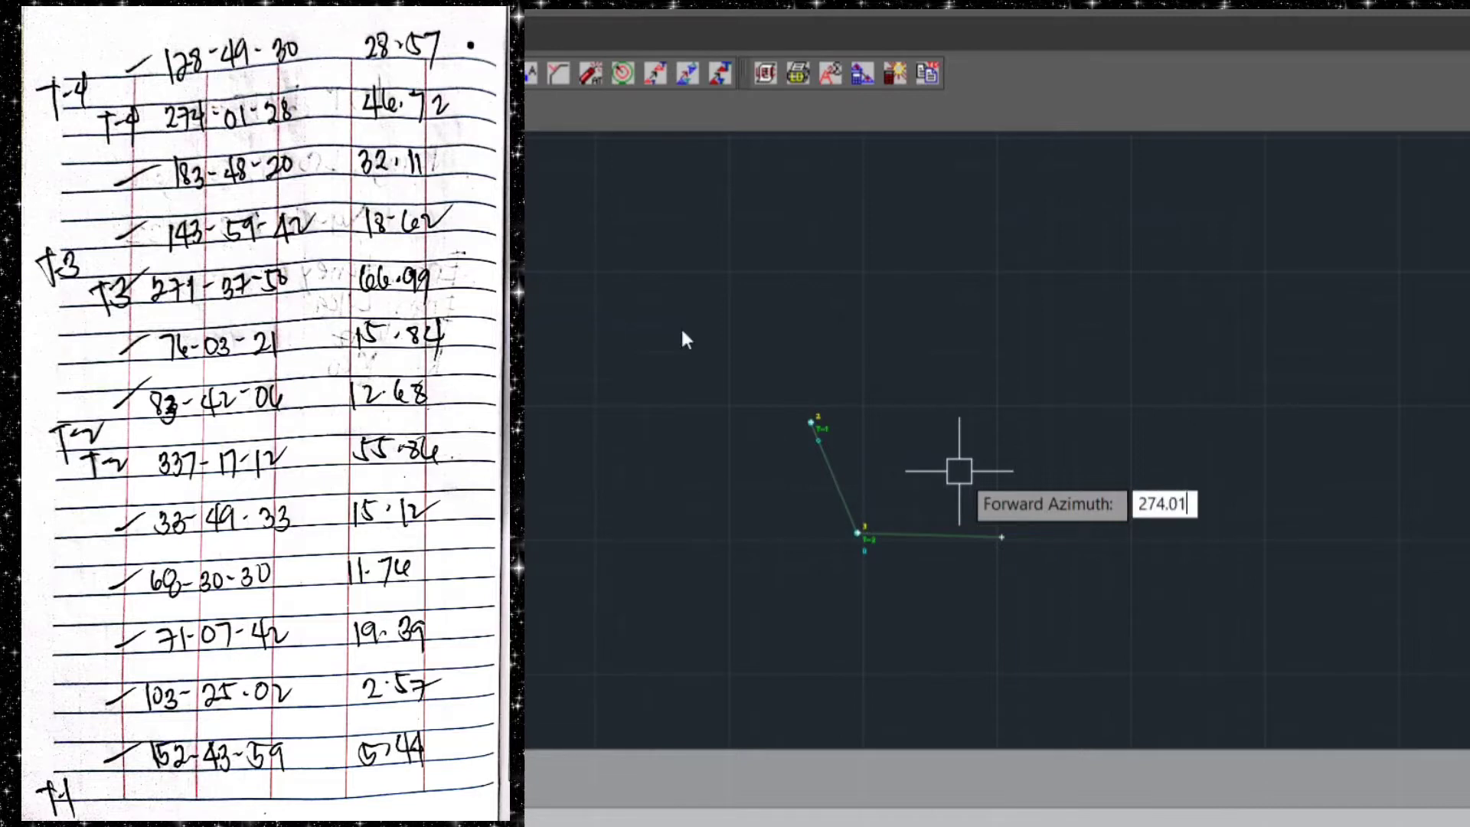
{"action": "type", "text": "28"}
{"action": "key", "text": "Return"}
{"action": "type", "text": "46."}
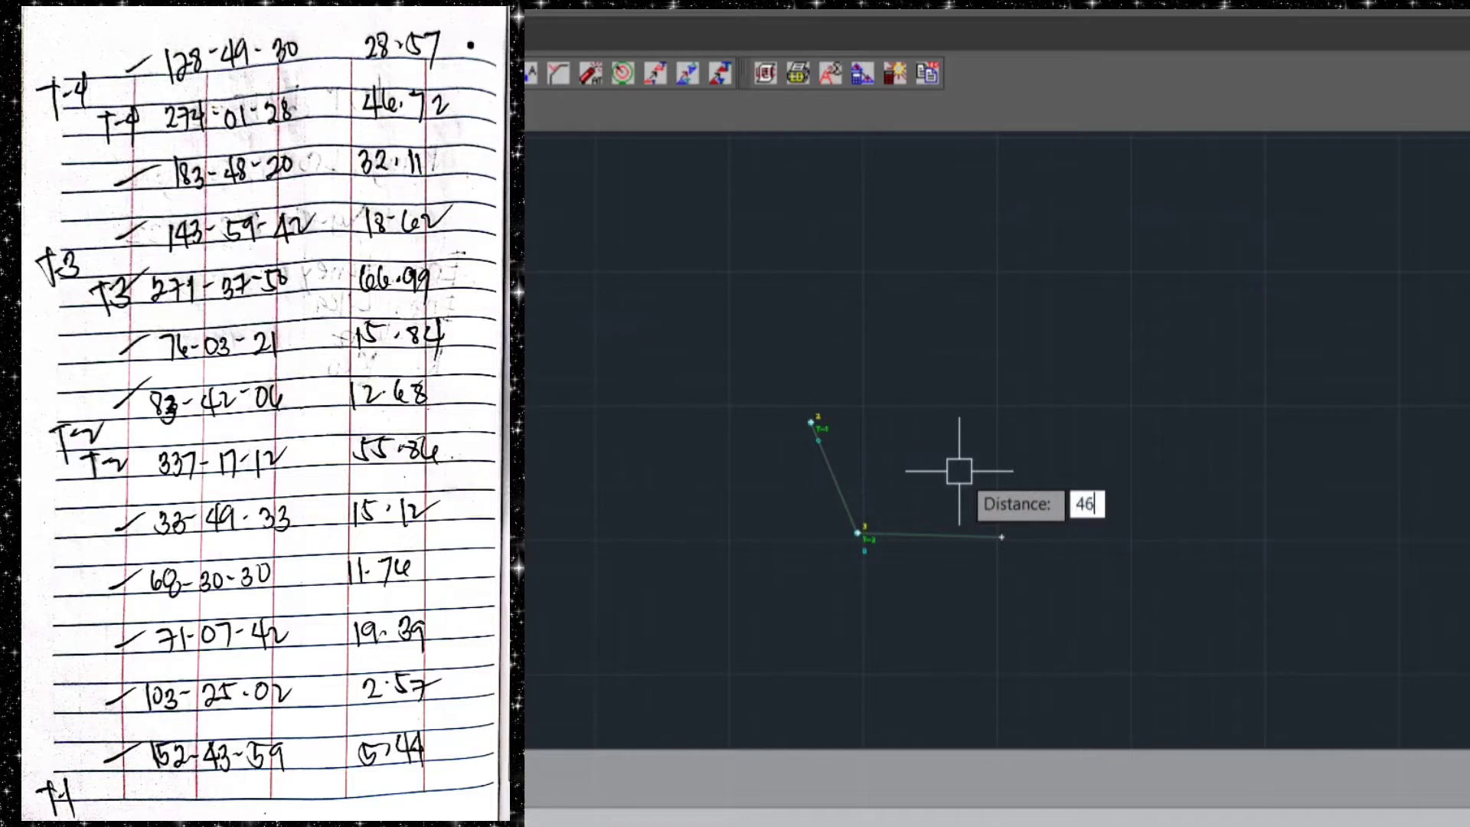
{"action": "type", "text": "72"}
{"action": "key", "text": "Return"}
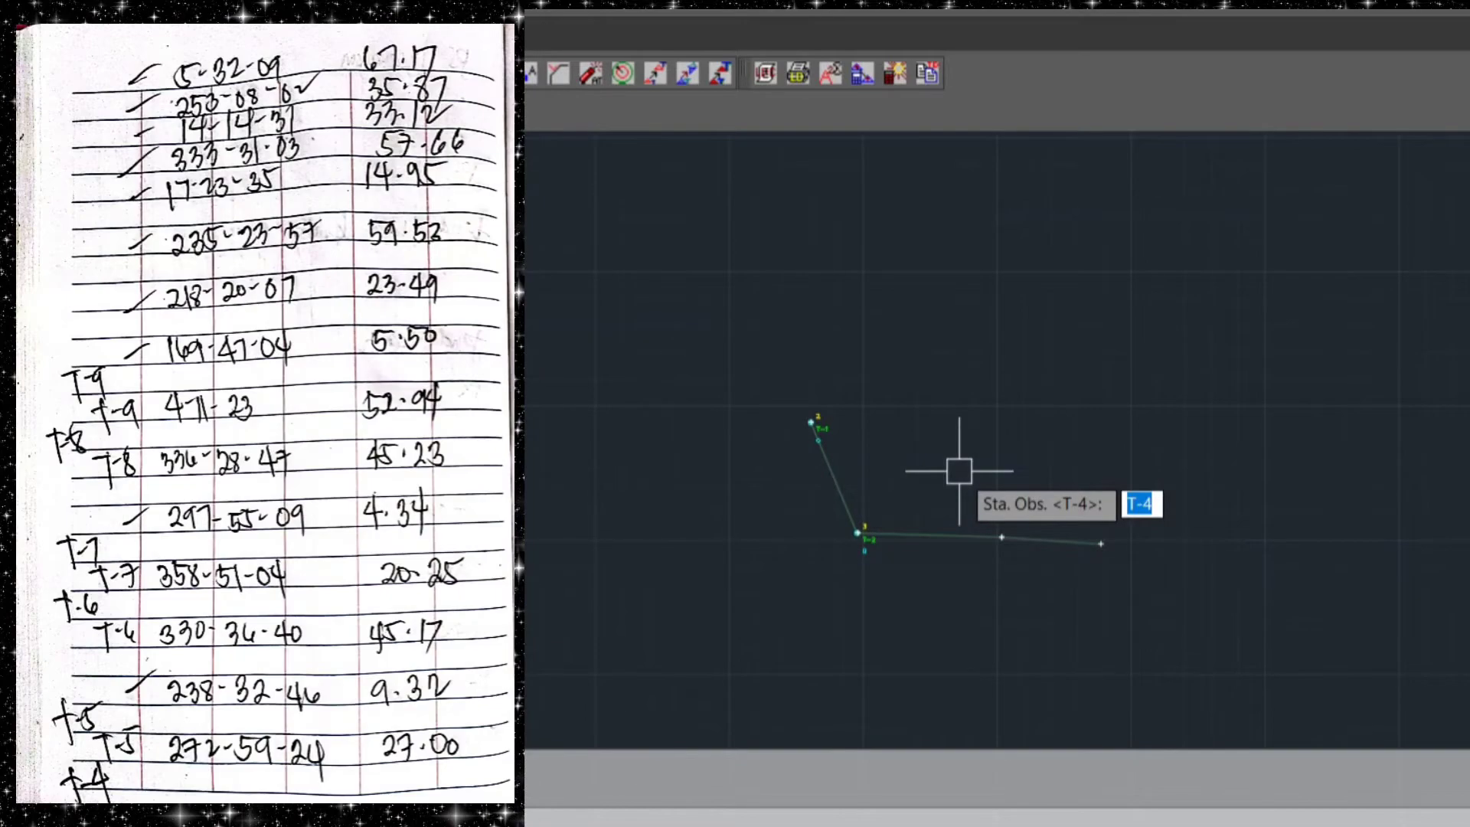
{"action": "key", "text": "Return"}
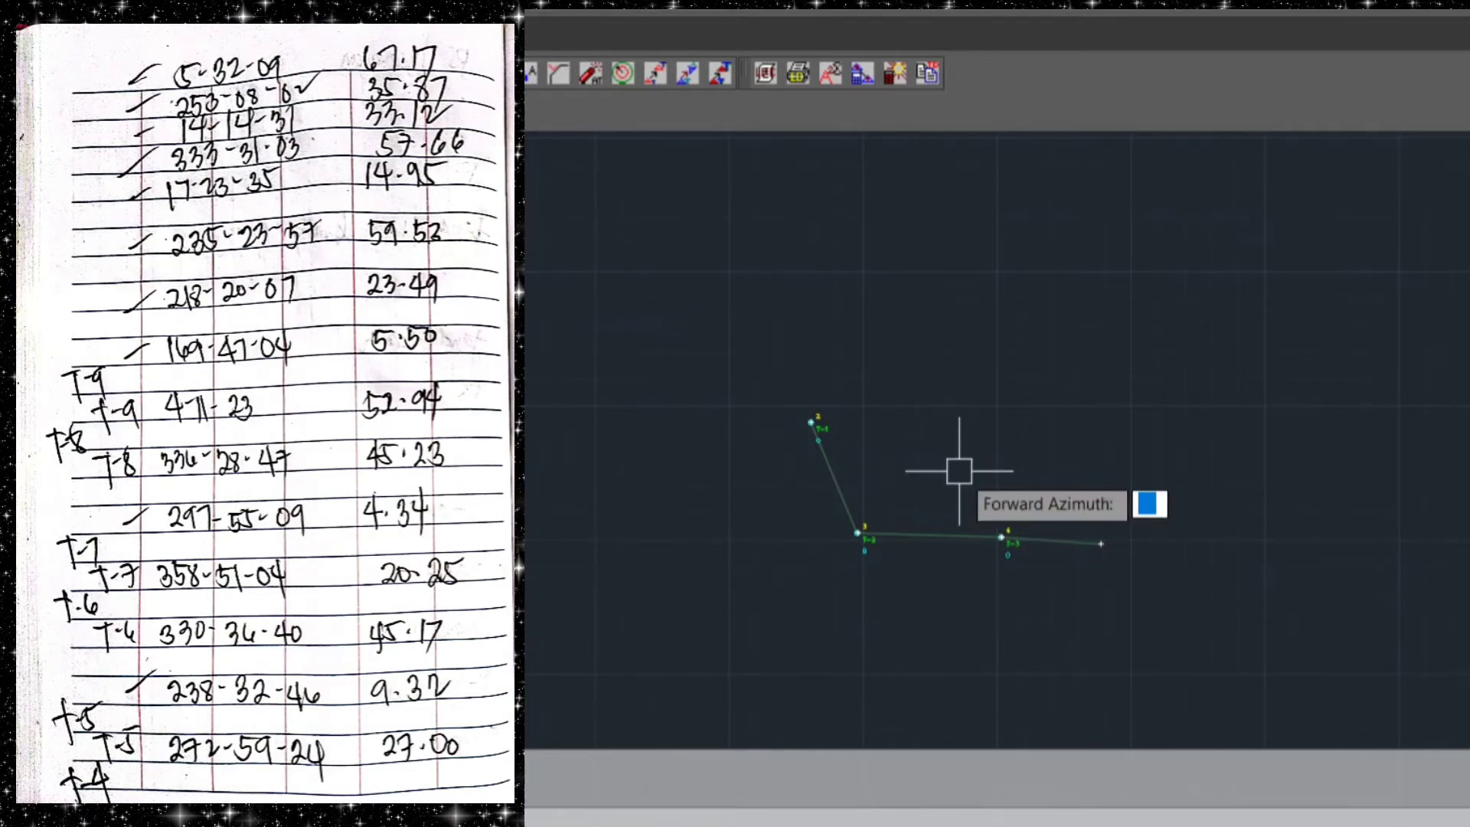
Plot traverse station T-5 from T-4 with forward azimuth 272.5924 and distance 27.00
{"action": "type", "text": "272."}
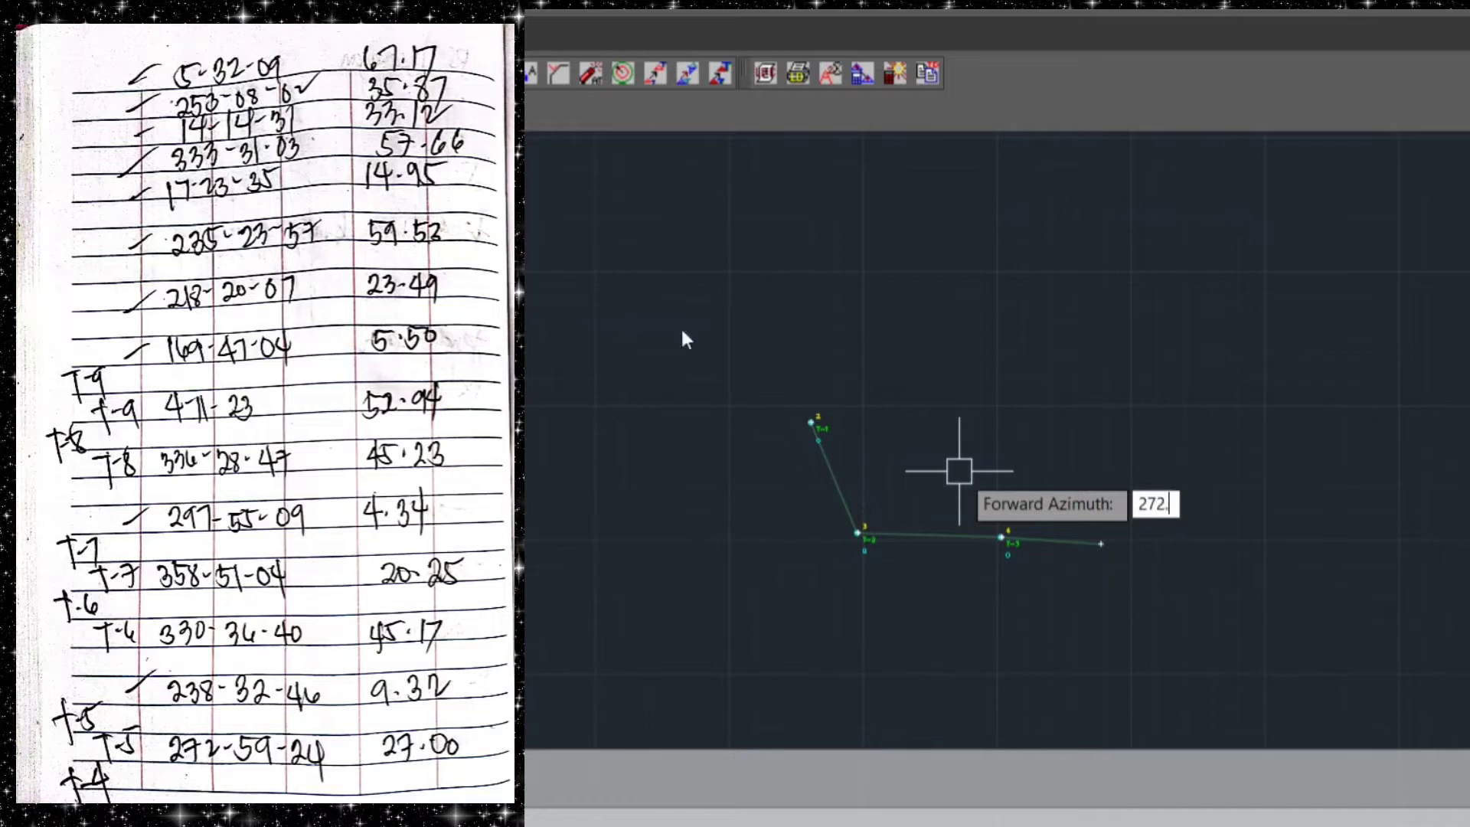
{"action": "type", "text": "5924"}
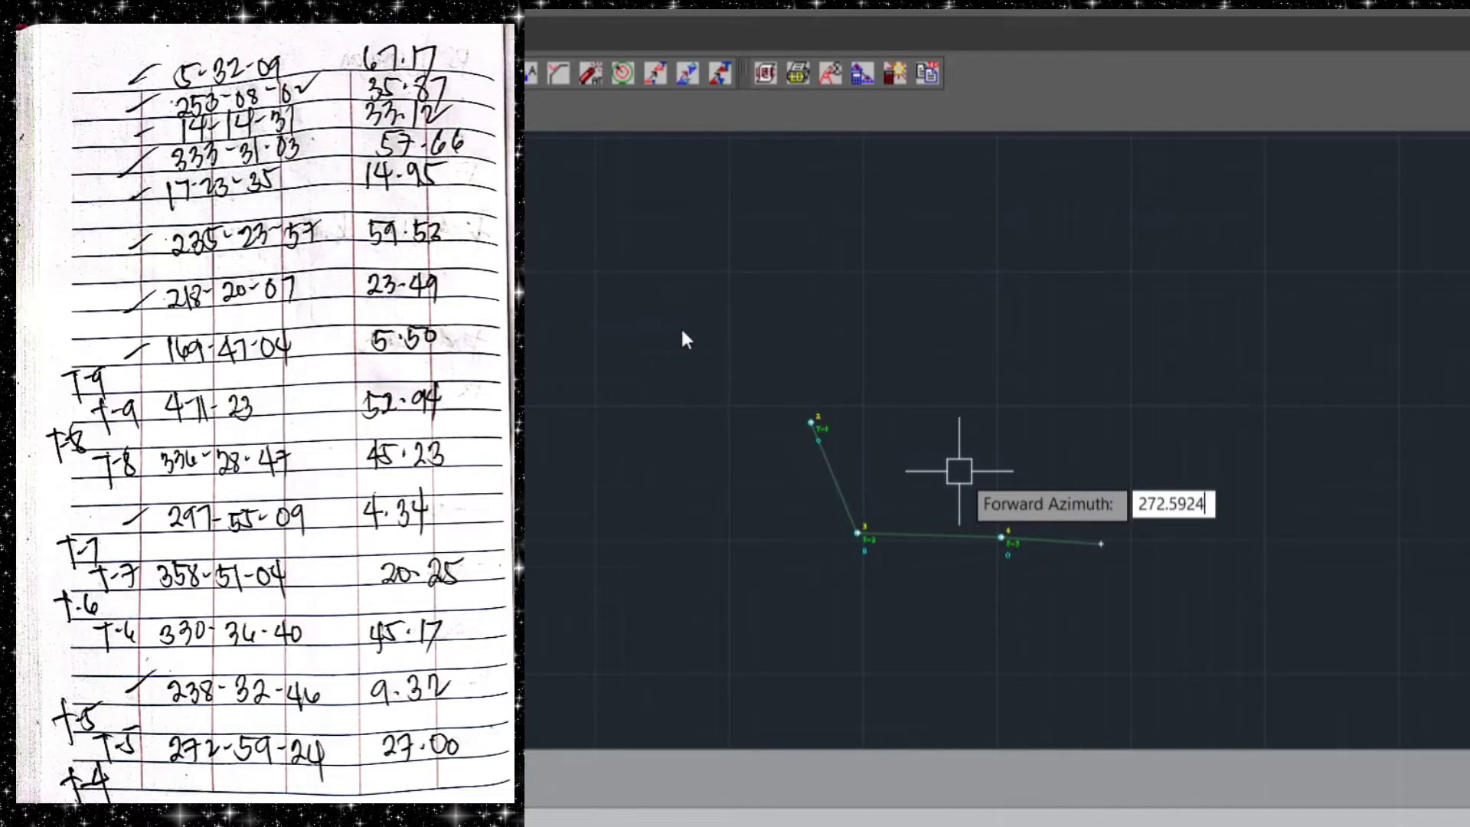
{"action": "key", "text": "Return"}
{"action": "type", "text": "27.00"}
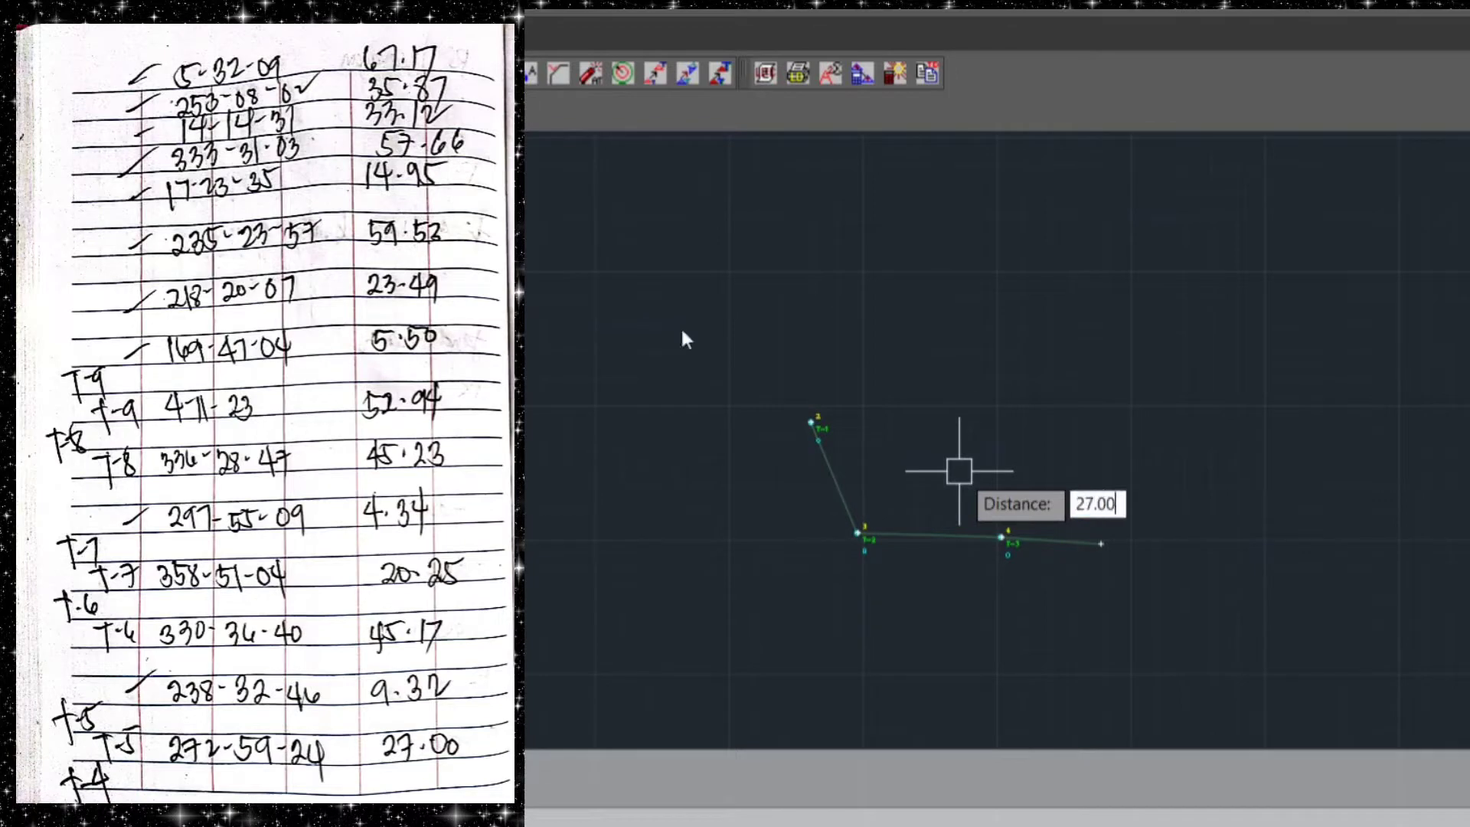
{"action": "key", "text": "Return"}
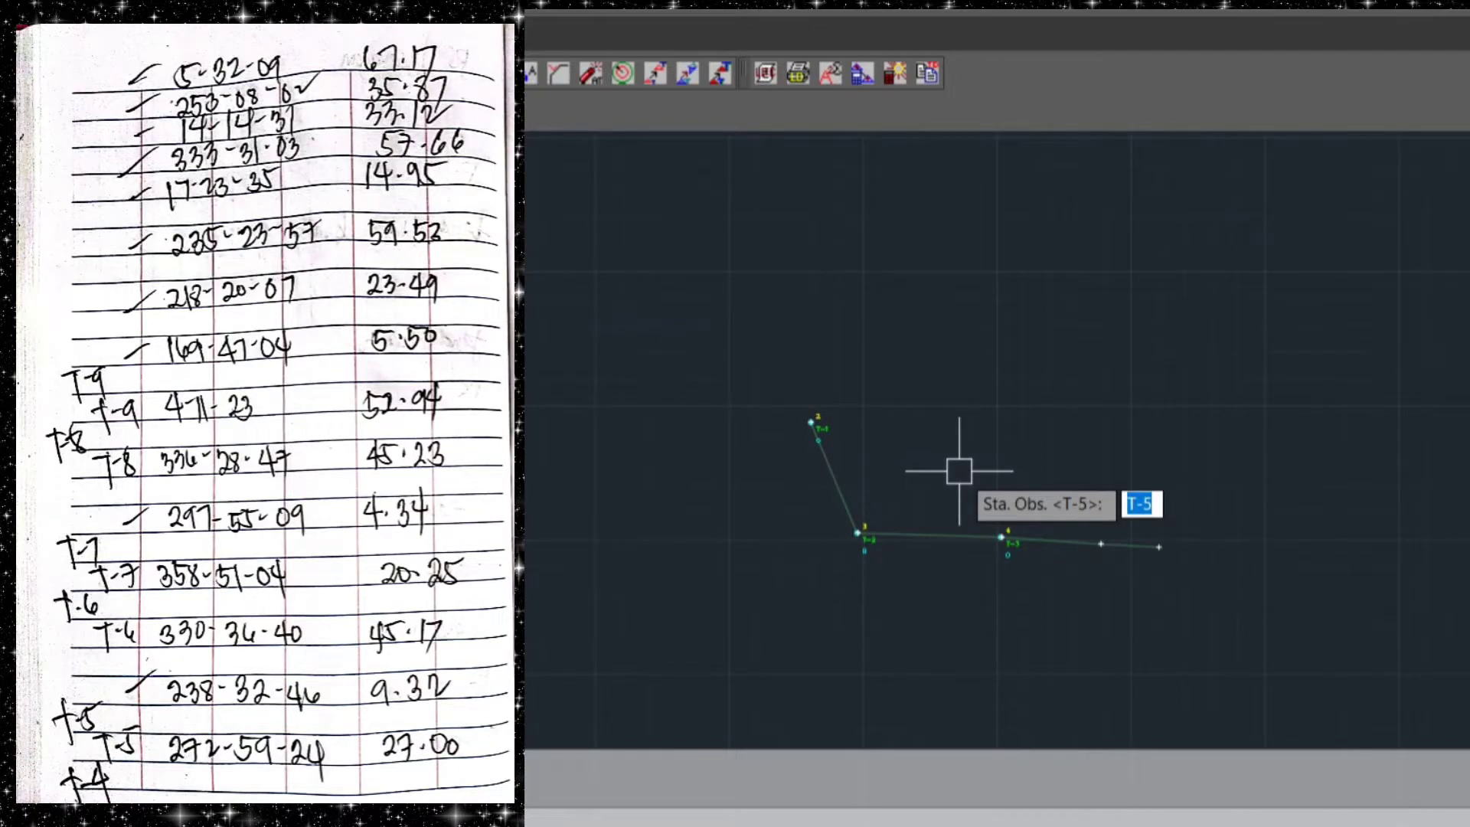
{"action": "key", "text": "Return"}
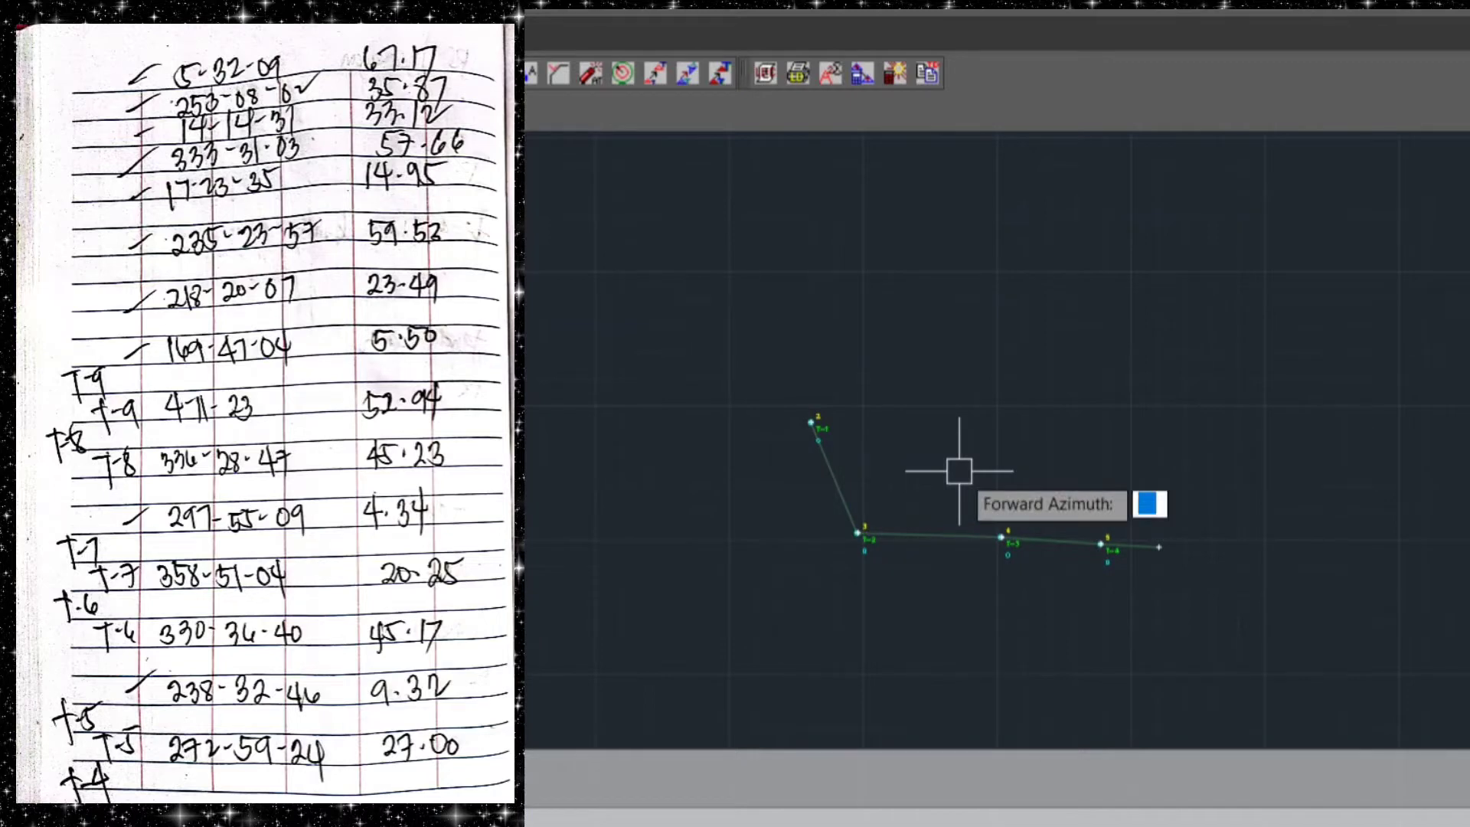
Plot traverse station T-6 from T-5 with forward azimuth 330.3440 and distance 45.17
{"action": "type", "text": "330.3"}
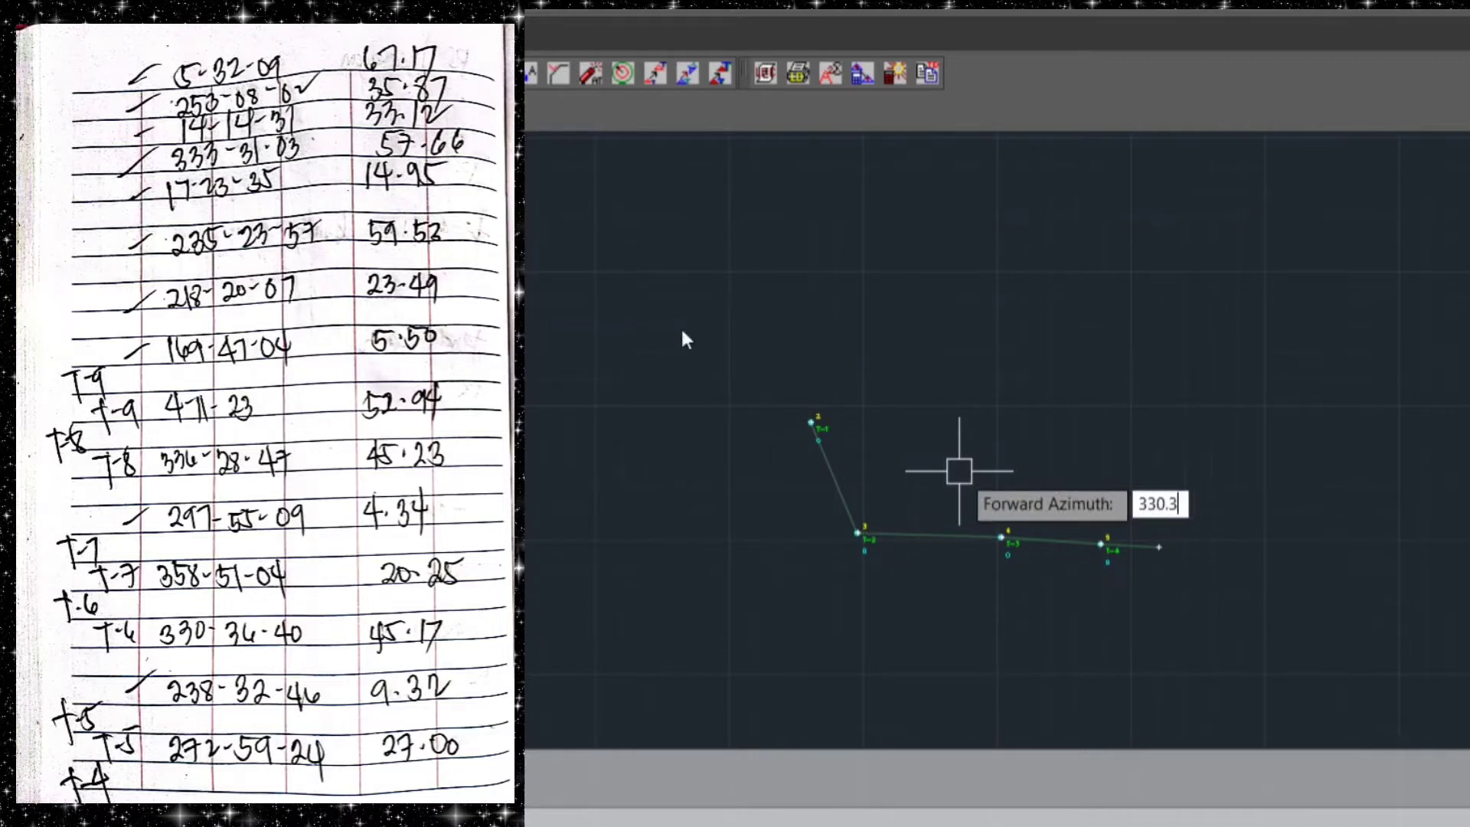
{"action": "type", "text": "440"}
{"action": "key", "text": "Return"}
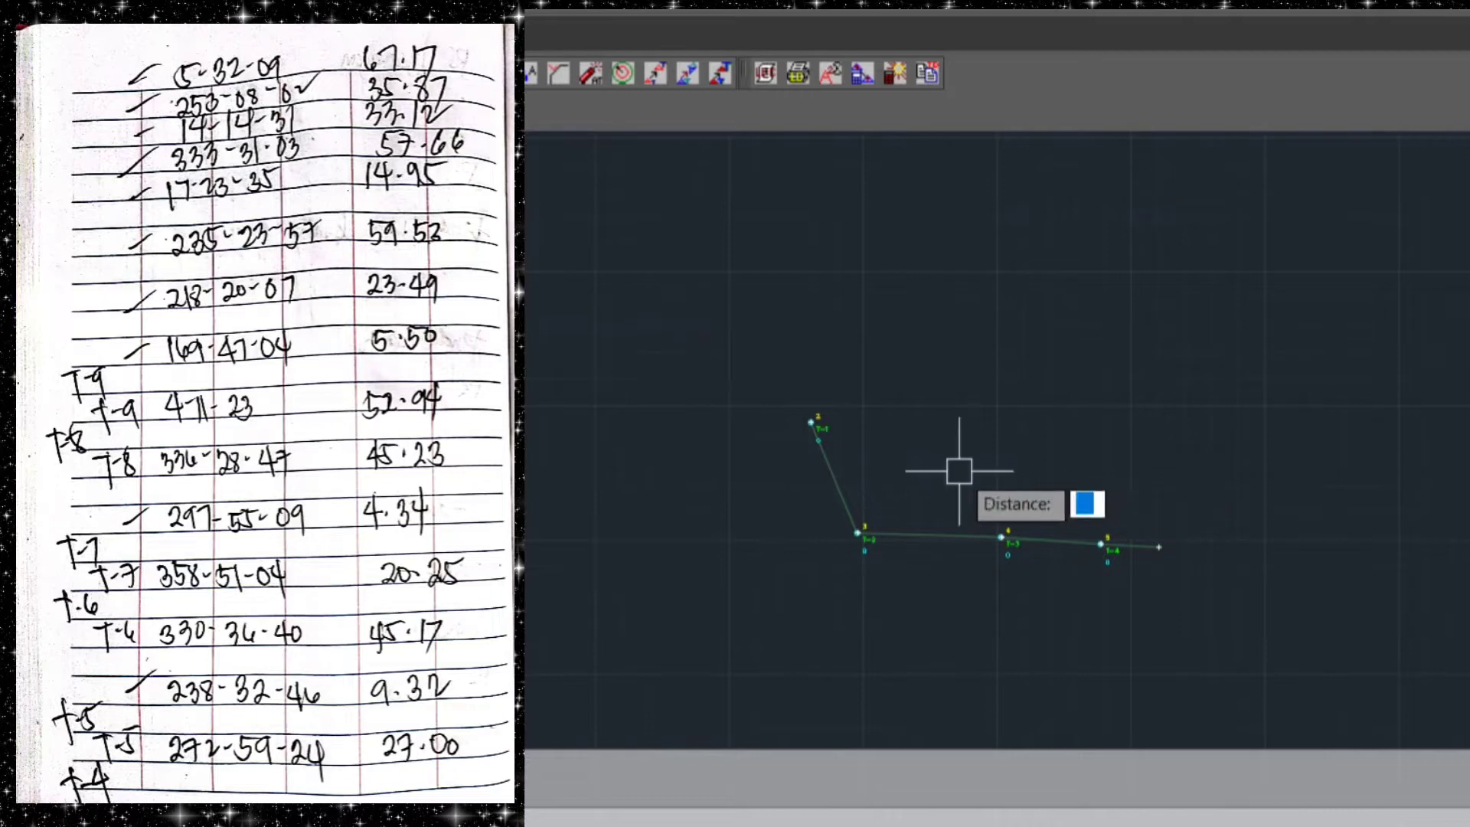
{"action": "type", "text": "45.17"}
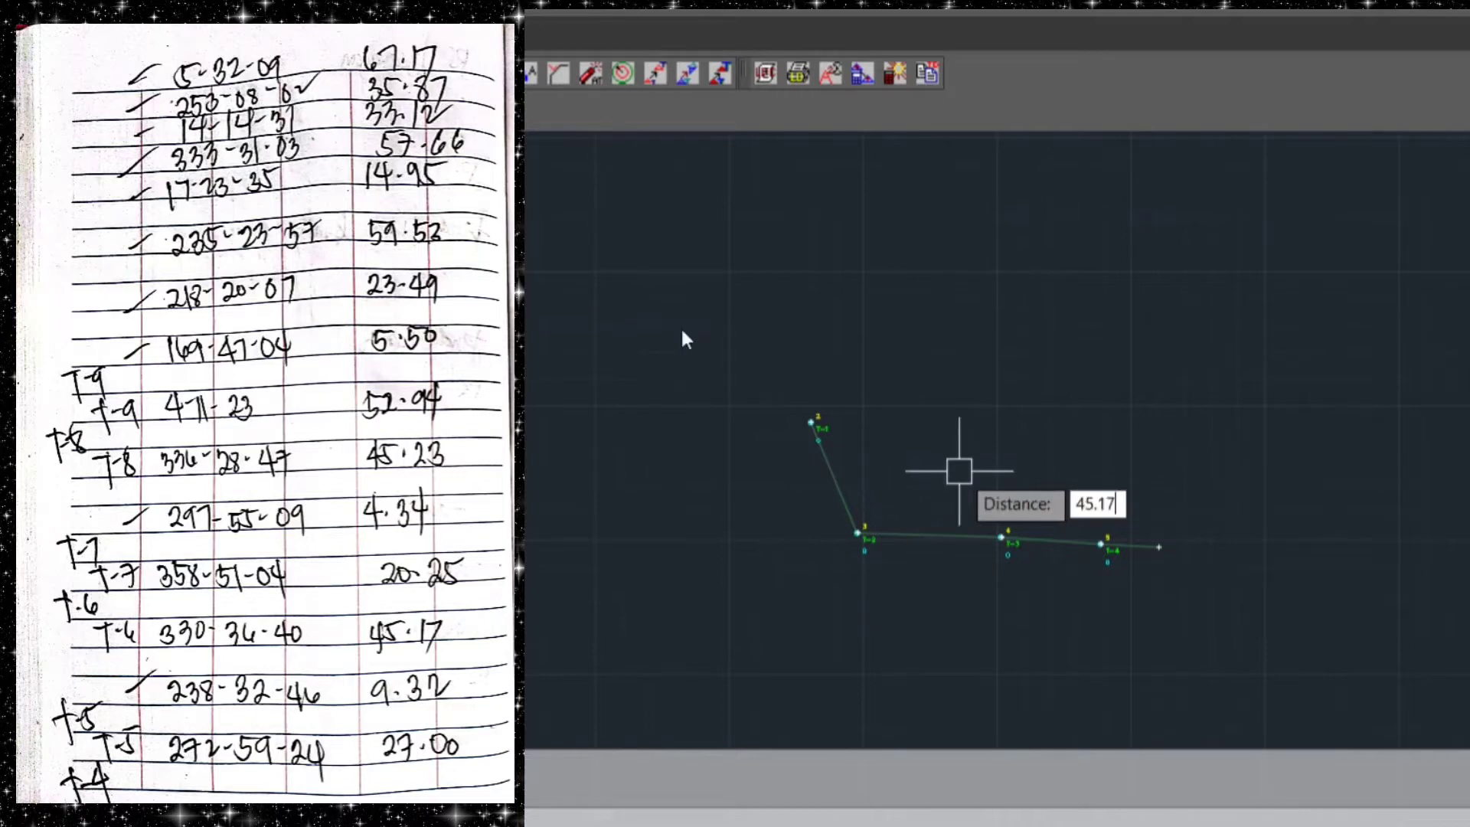
{"action": "key", "text": "Return"}
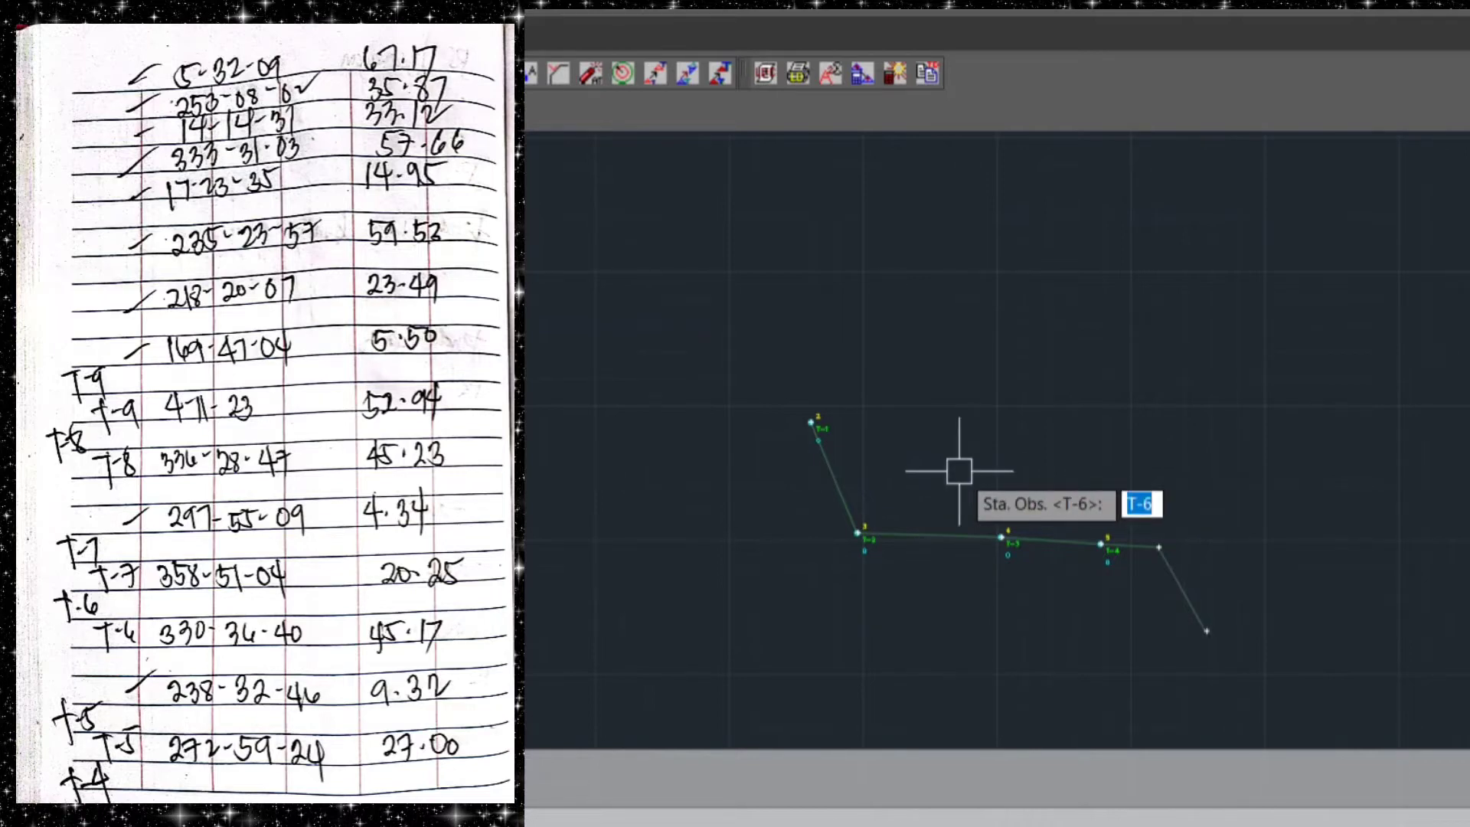
{"action": "key", "text": "Return"}
Plot traverse station T-7 from T-6 with forward azimuth 358.5104 and distance 20.25
{"action": "type", "text": "358"}
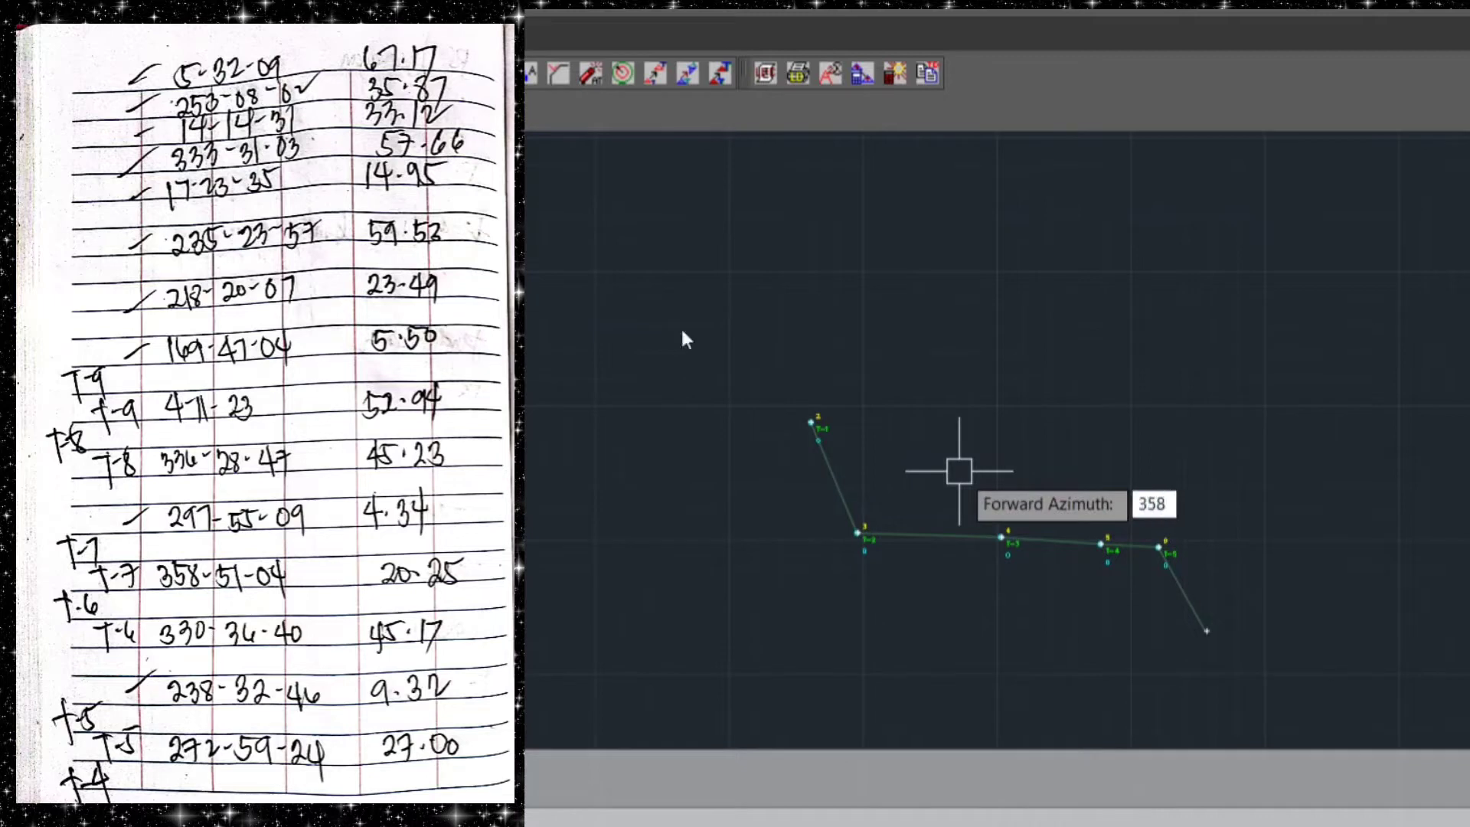
{"action": "type", "text": ".5104"}
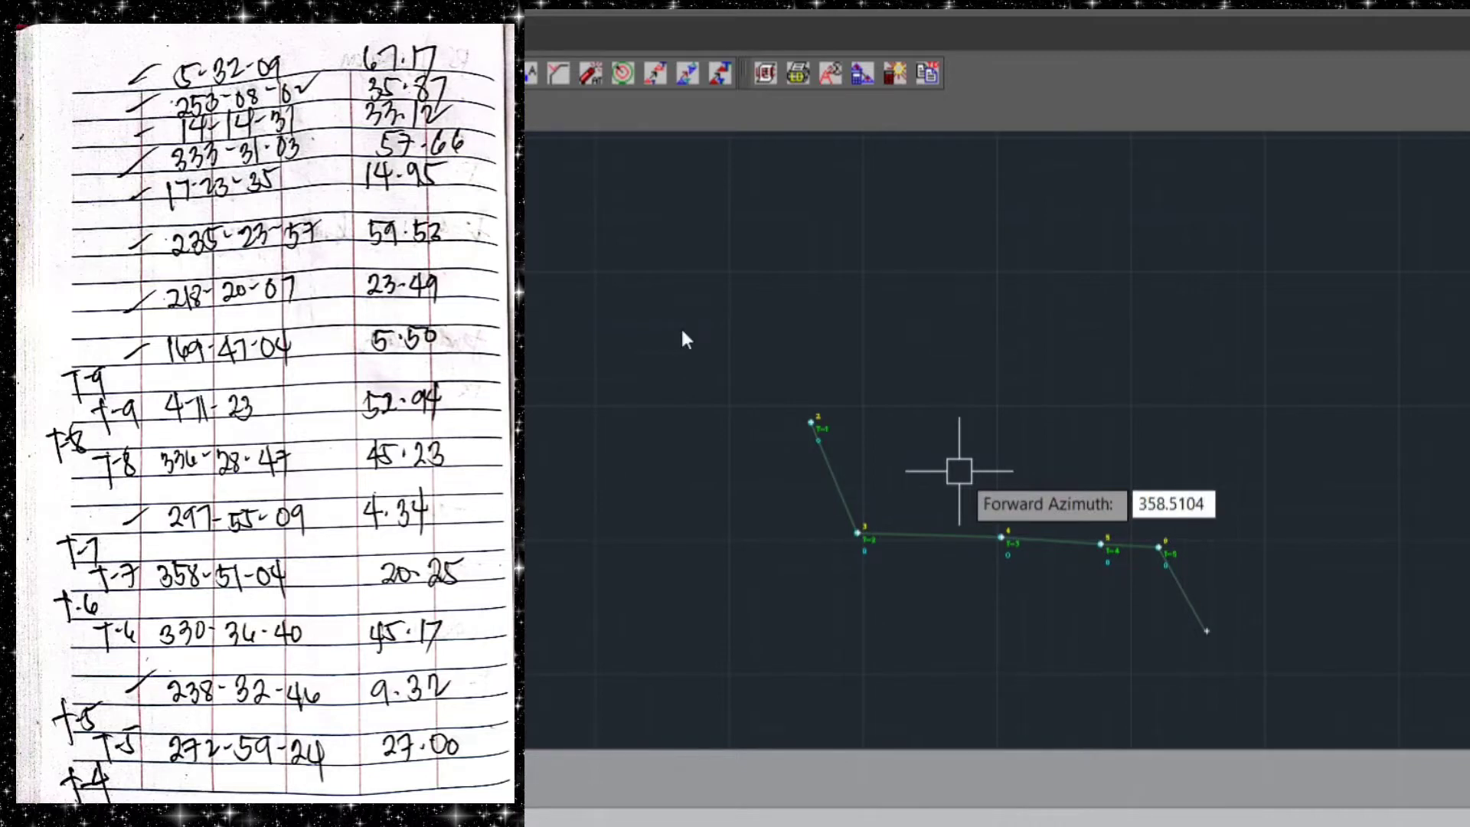
{"action": "key", "text": "Return"}
{"action": "type", "text": "2."}
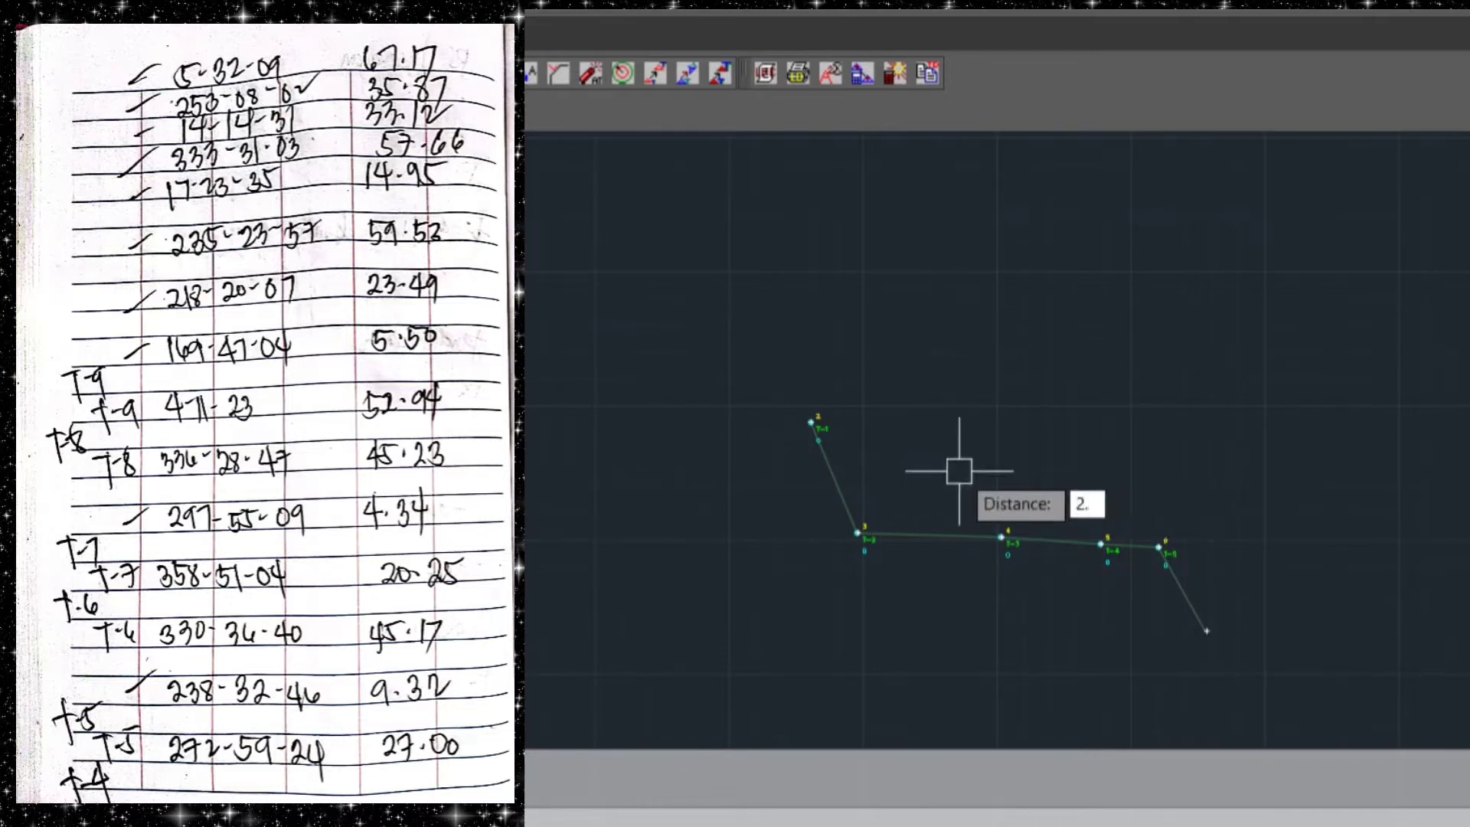
{"action": "type", "text": "0.25"}
{"action": "key", "text": "Return"}
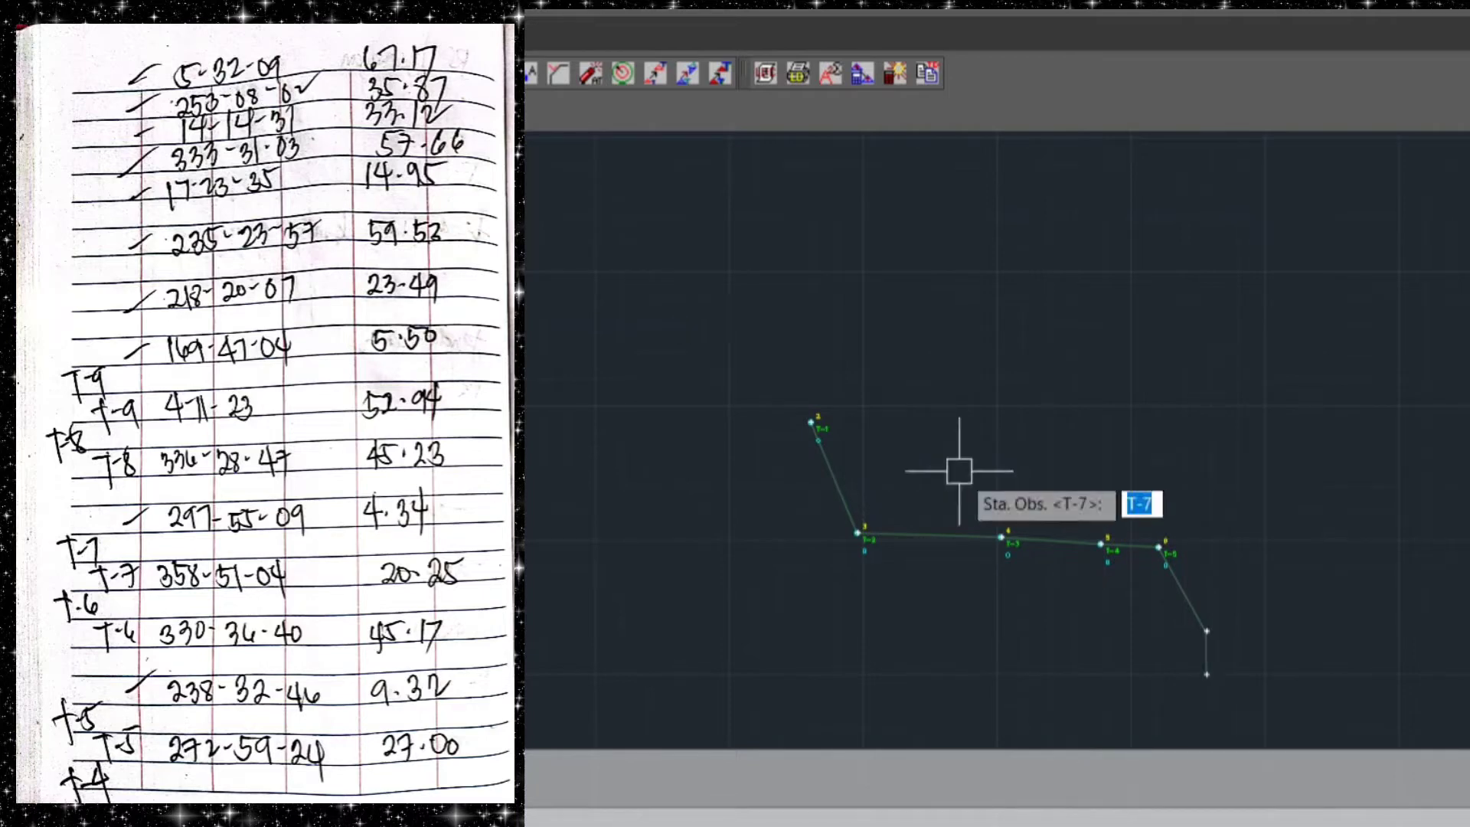
{"action": "key", "text": "Return"}
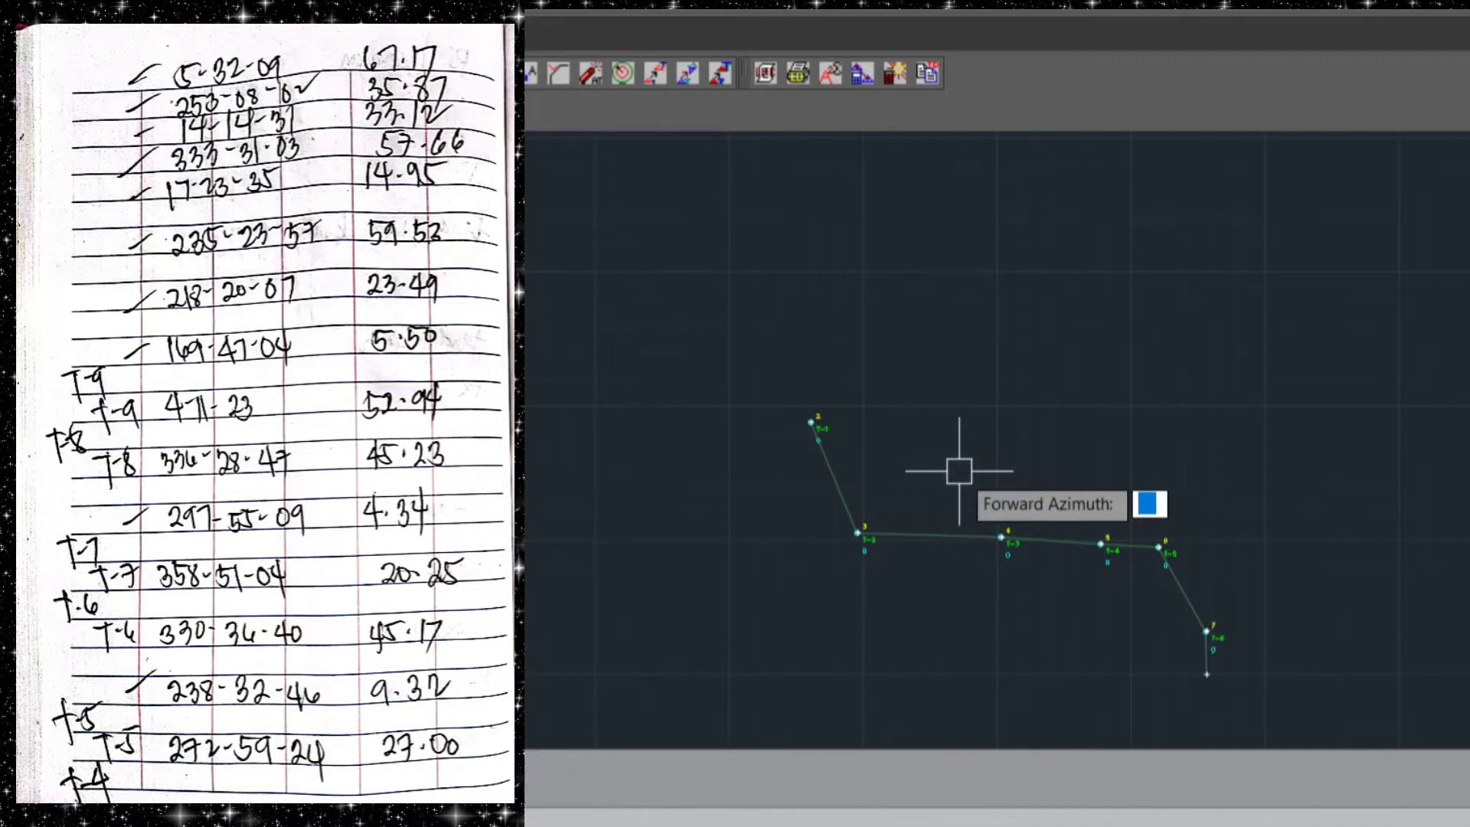
Plot traverse station T-8 from T-7 with forward azimuth 336.2847 and distance 45.23
{"action": "type", "text": "336."}
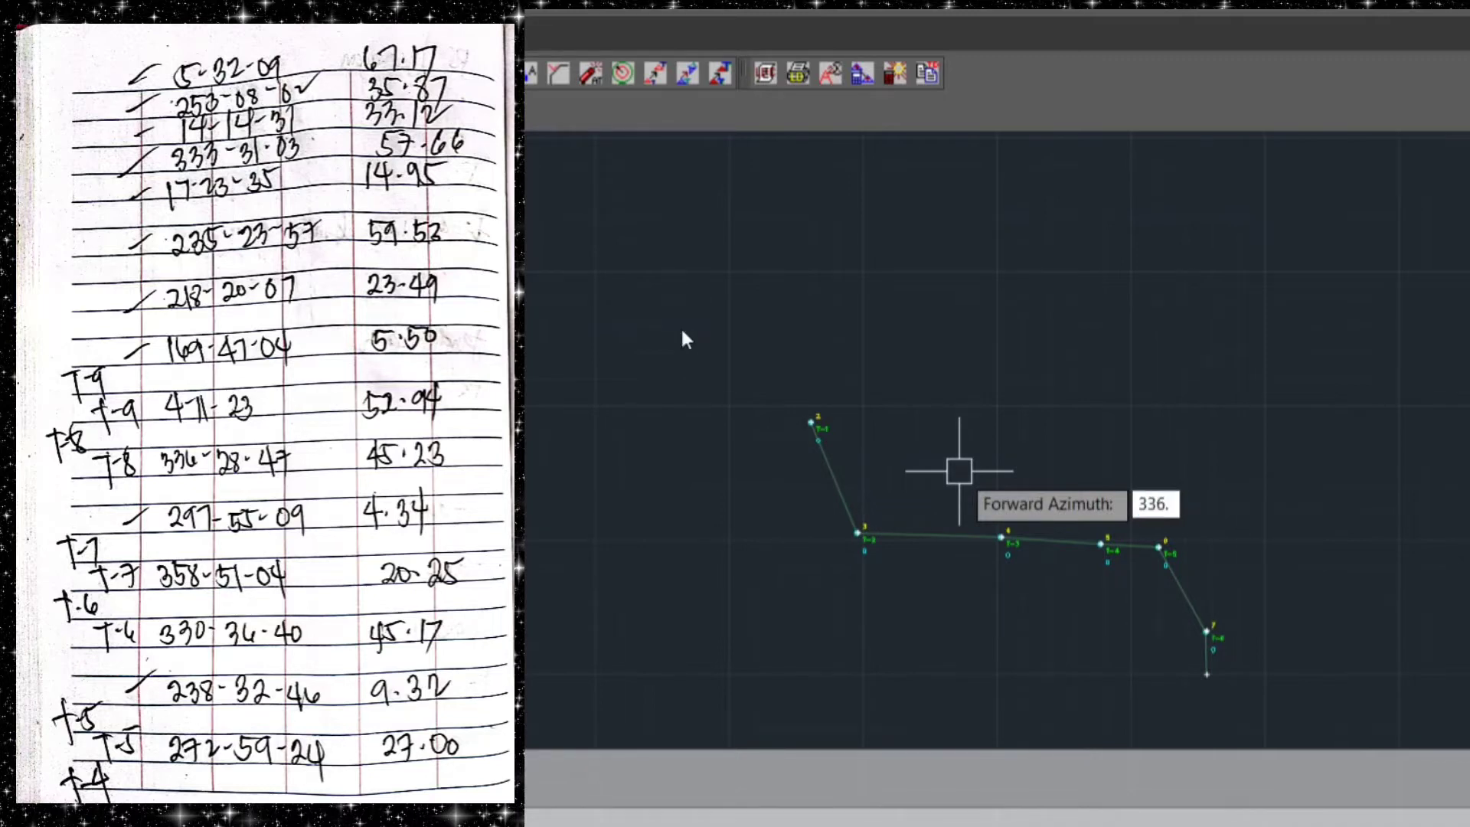
{"action": "type", "text": "2847"}
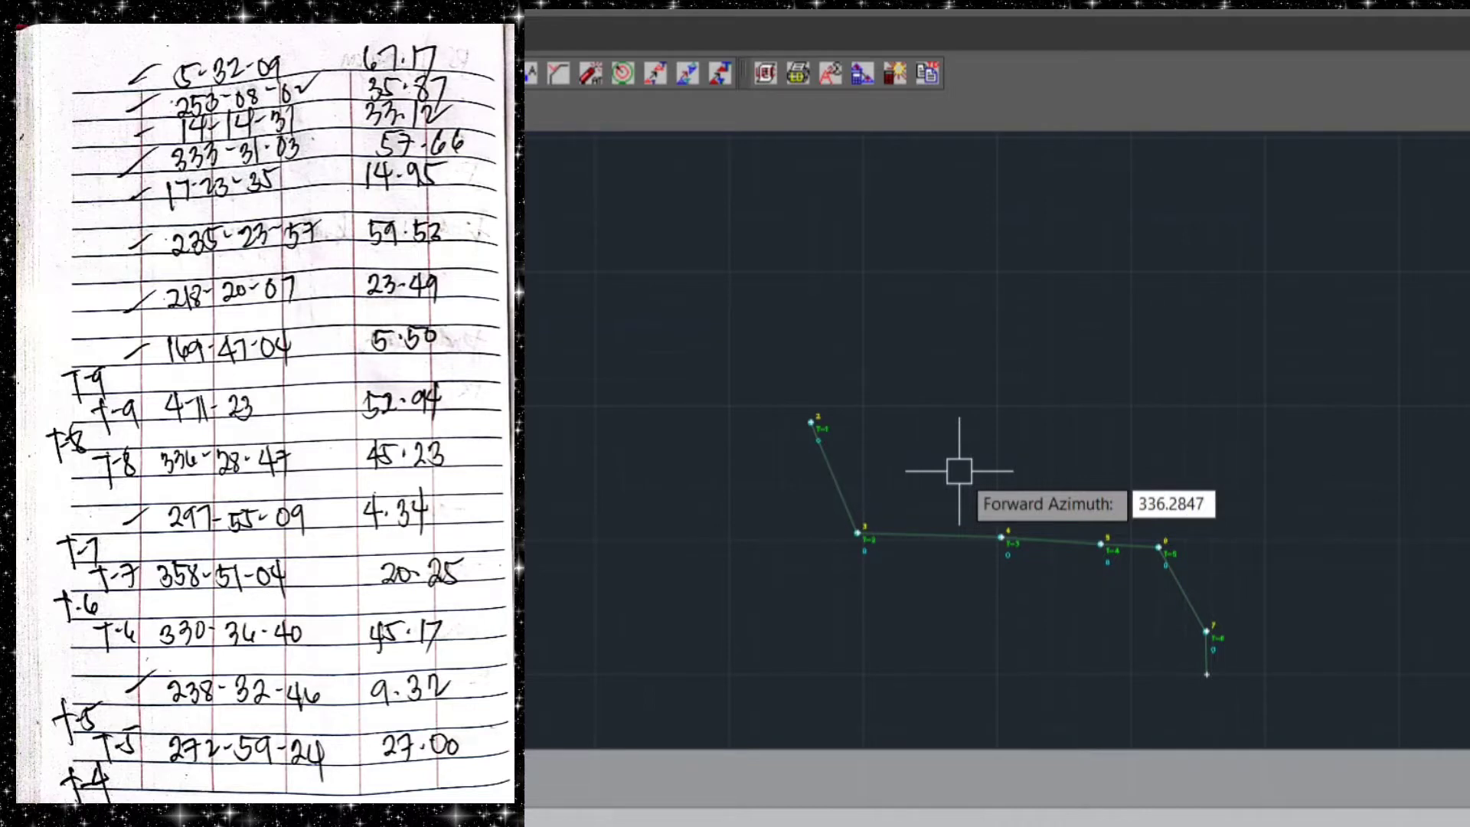
{"action": "key", "text": "Return"}
{"action": "type", "text": "45.33"}
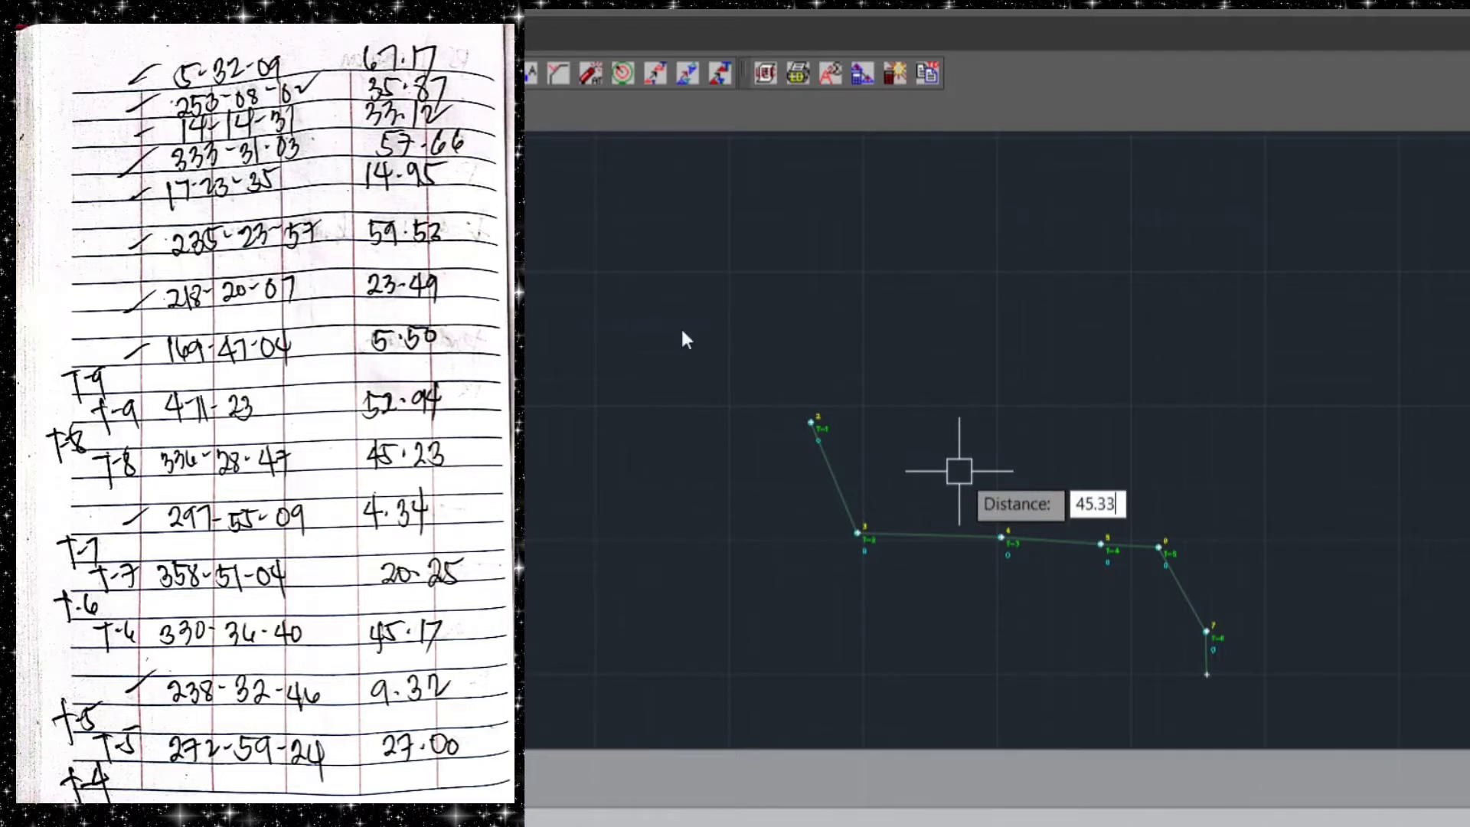
{"action": "key", "text": "BackSpace"}
{"action": "key", "text": "BackSpace"}
{"action": "type", "text": "23"}
{"action": "key", "text": "Return"}
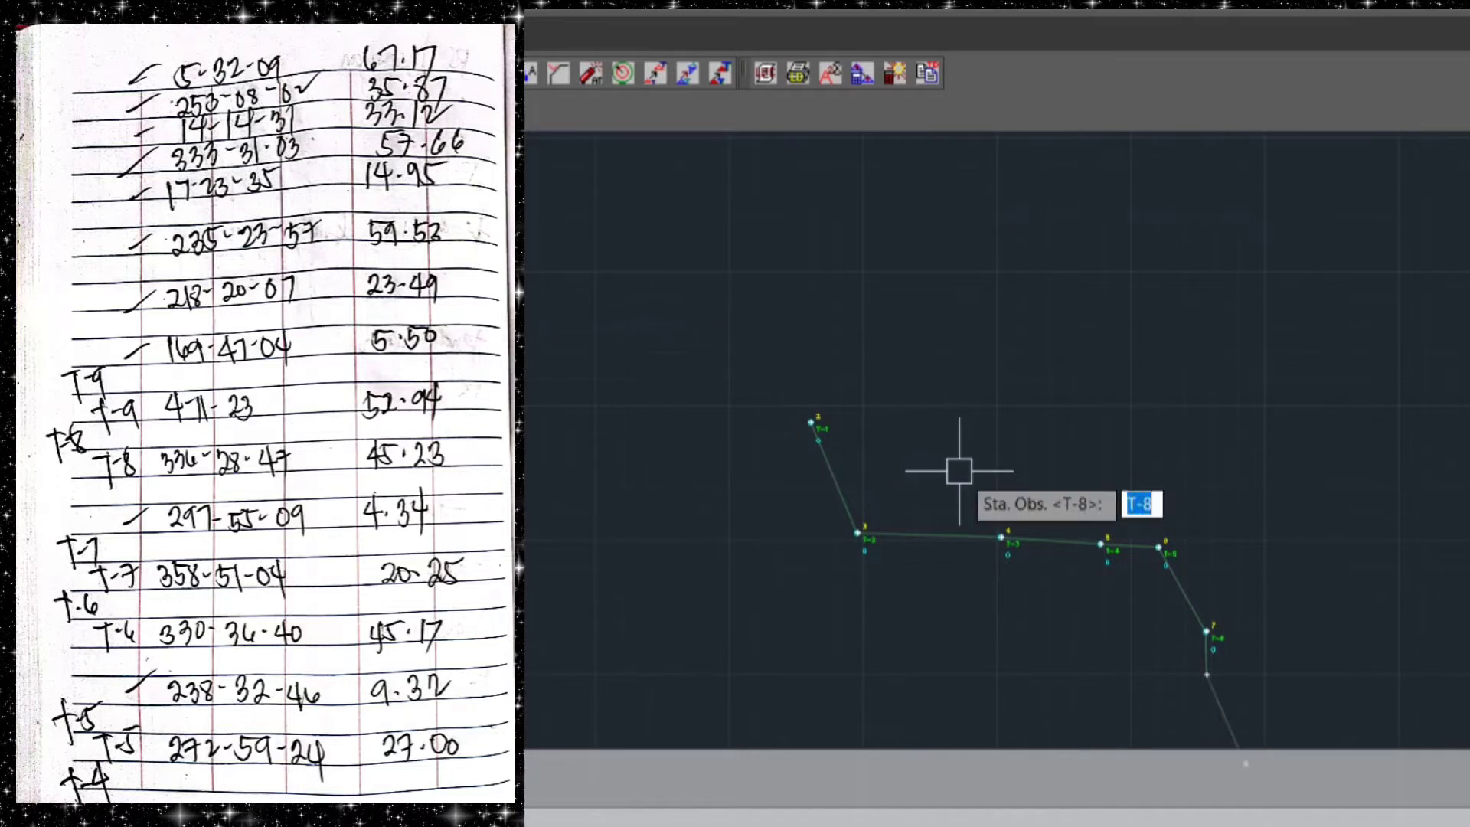
{"action": "key", "text": "Return"}
Plot traverse station T-9 from T-8 with forward azimuth 4.1123 and distance 52.94
{"action": "middle_click_drag", "start_coordinate": [932, 425], "coordinate": [742, 285]}
{"action": "middle_click_drag", "start_coordinate": [1117, 439], "coordinate": [1026, 415]}
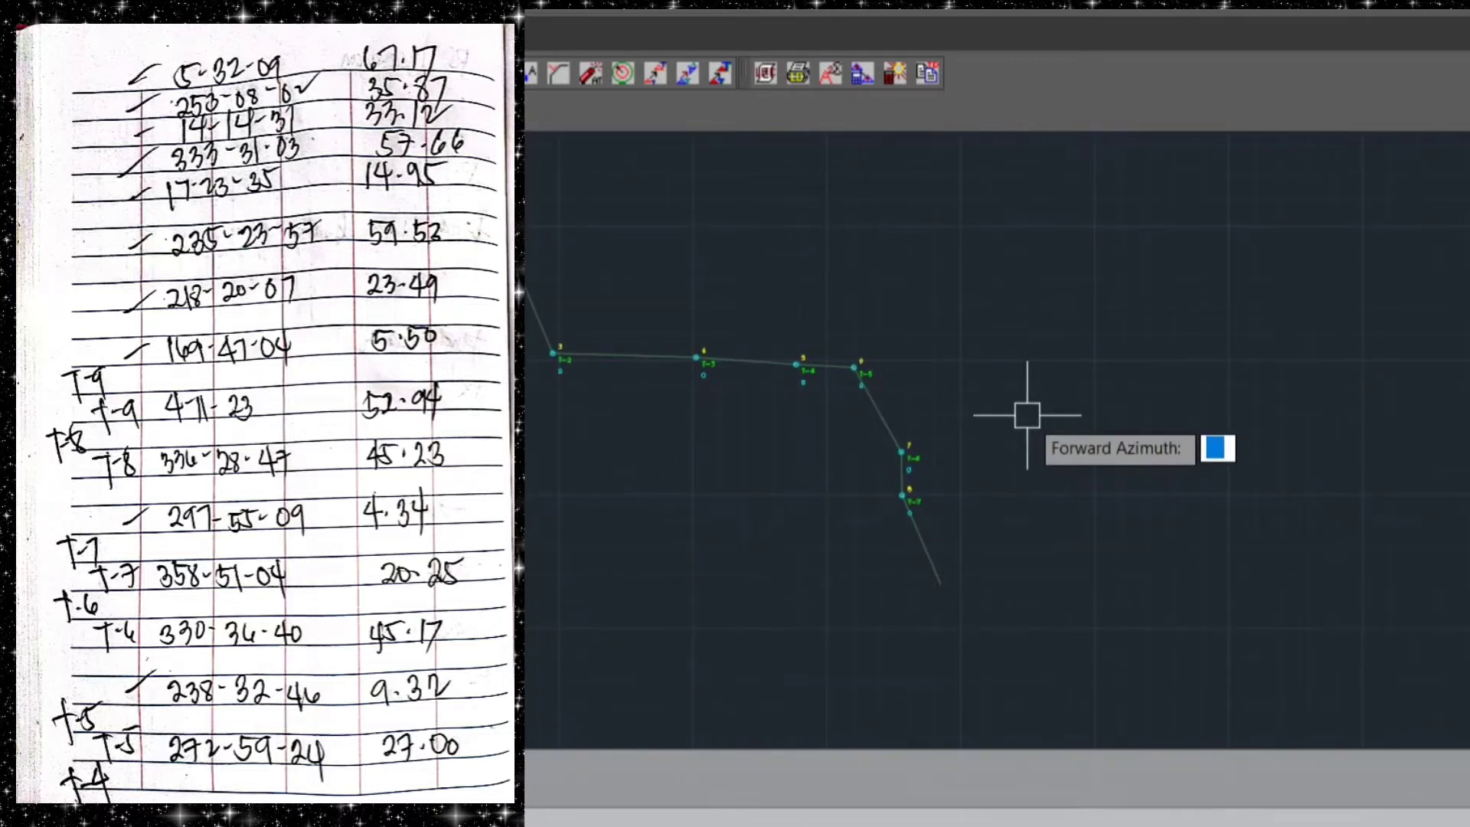
{"action": "type", "text": "4.1123"}
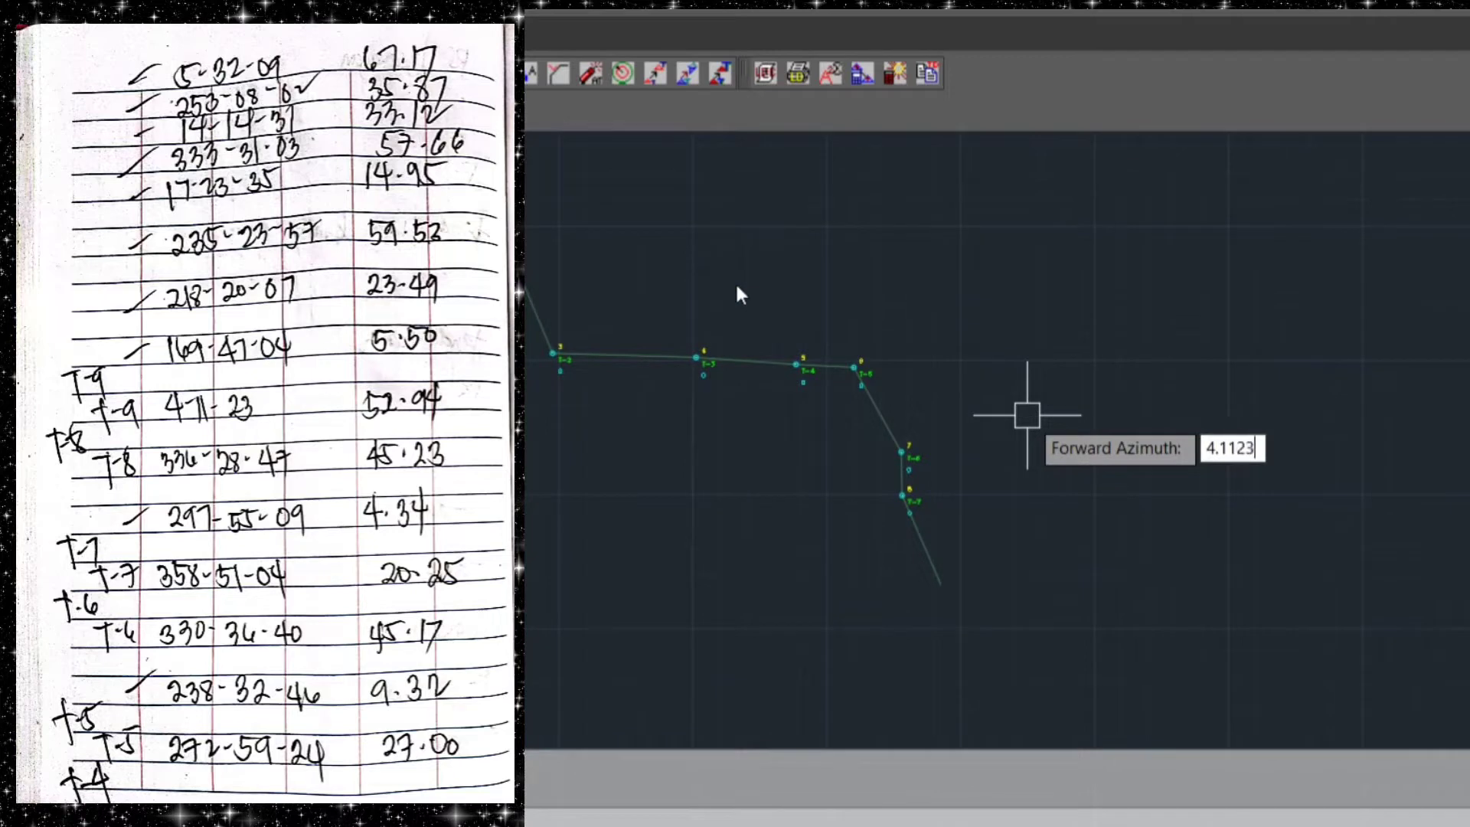
{"action": "key", "text": "Return"}
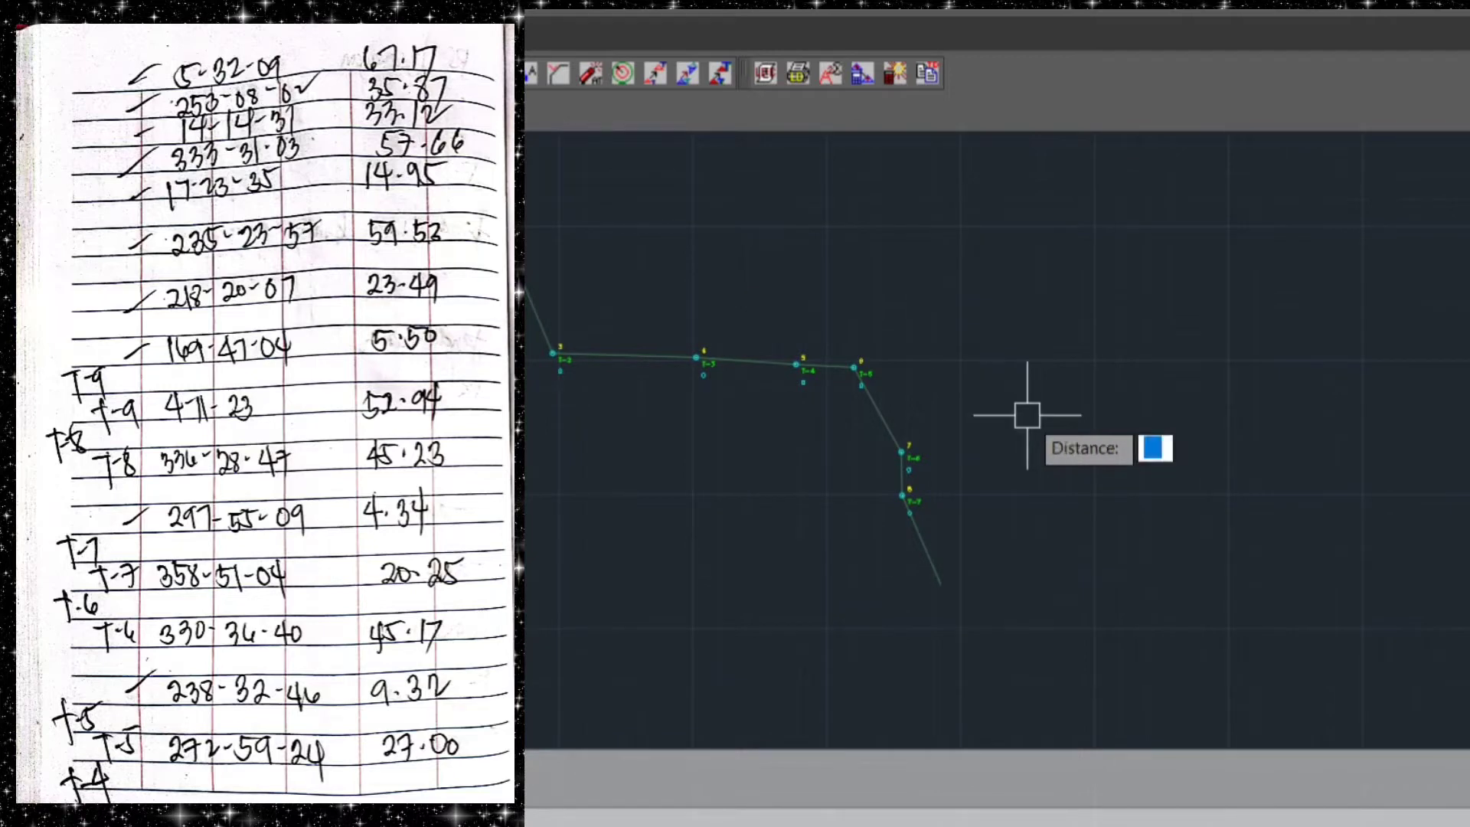
{"action": "type", "text": "52.94"}
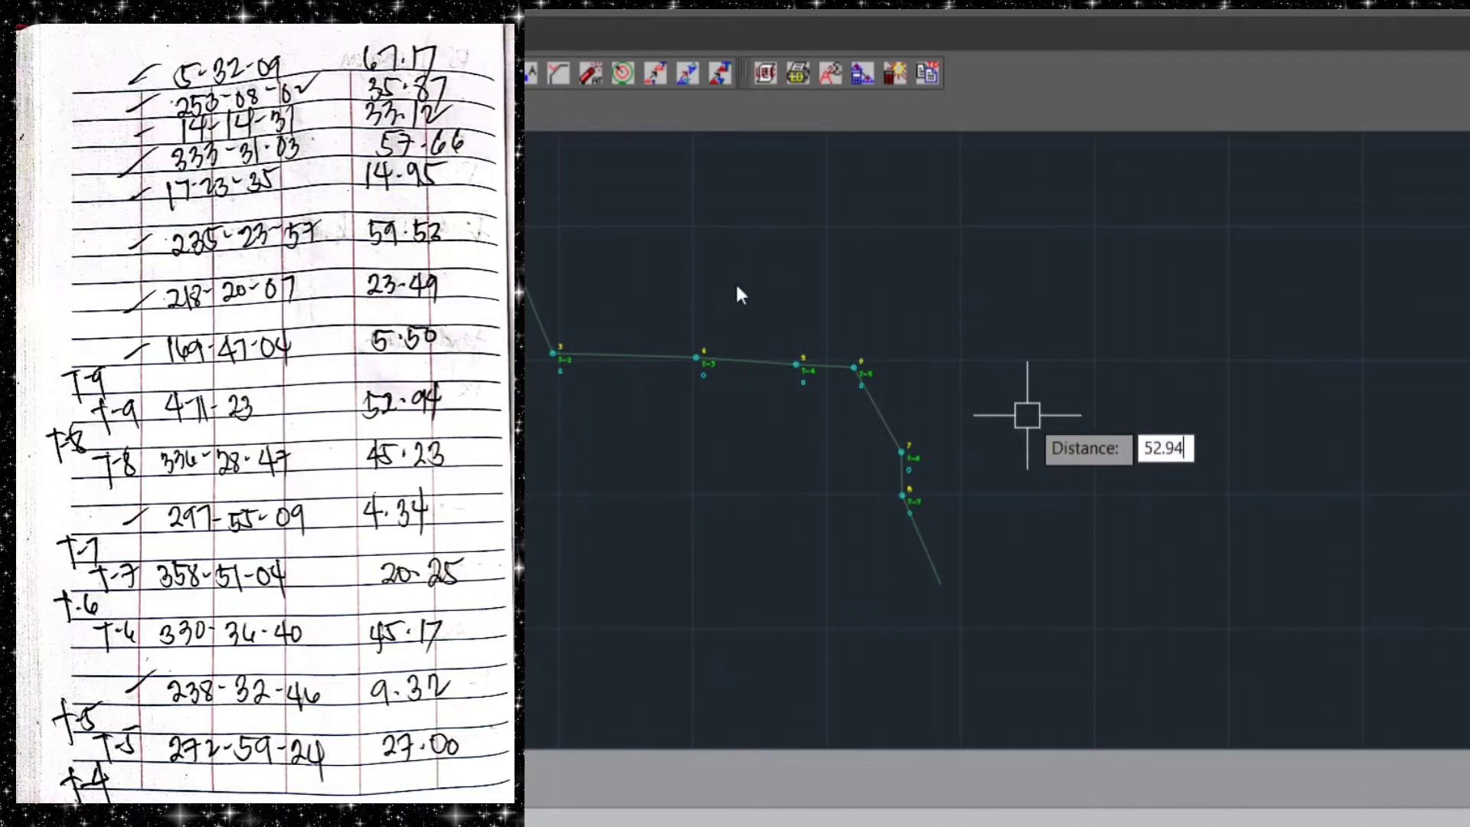
{"action": "key", "text": "Return"}
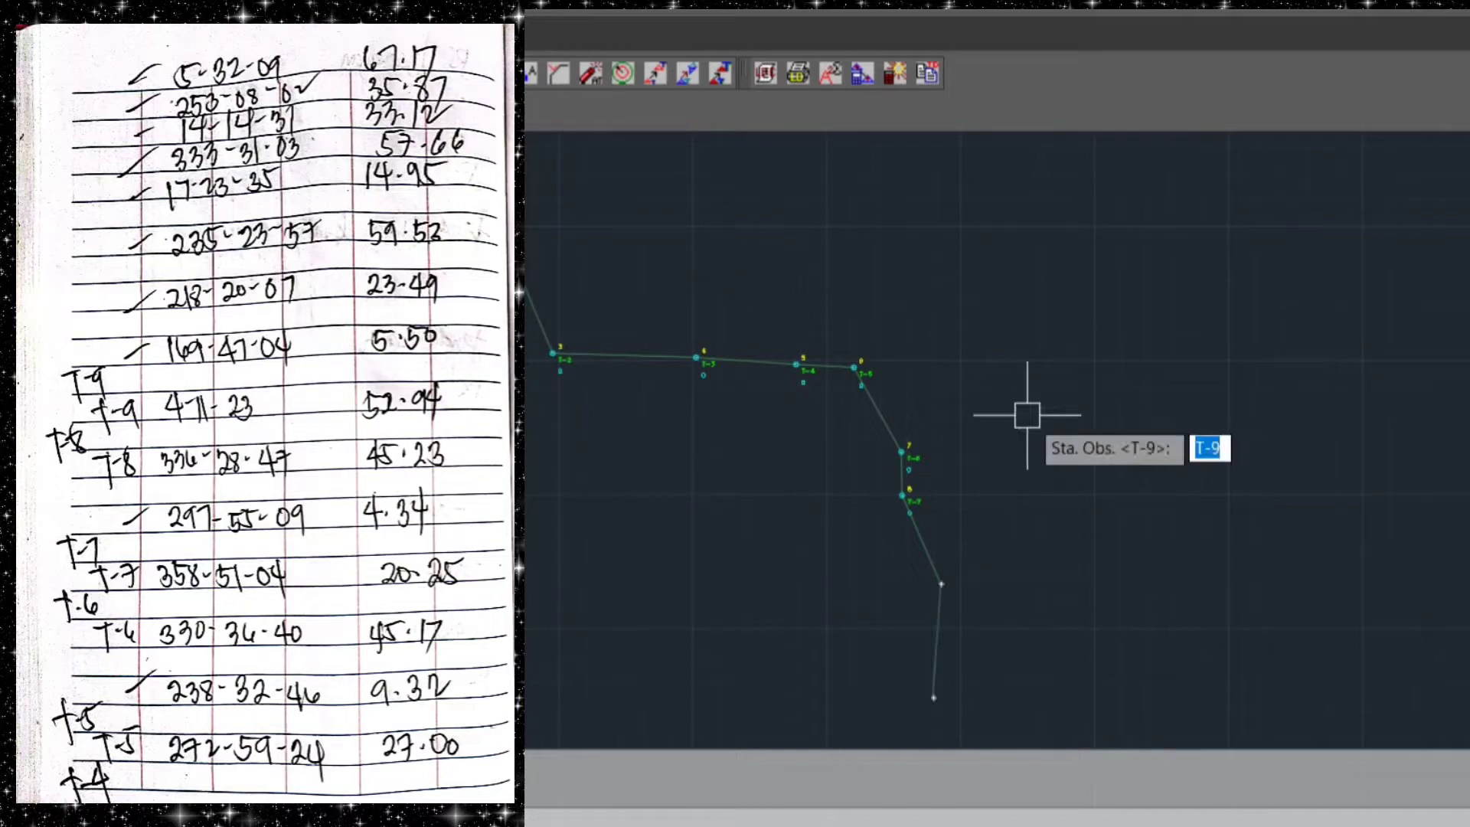
{"action": "key", "text": "Return"}
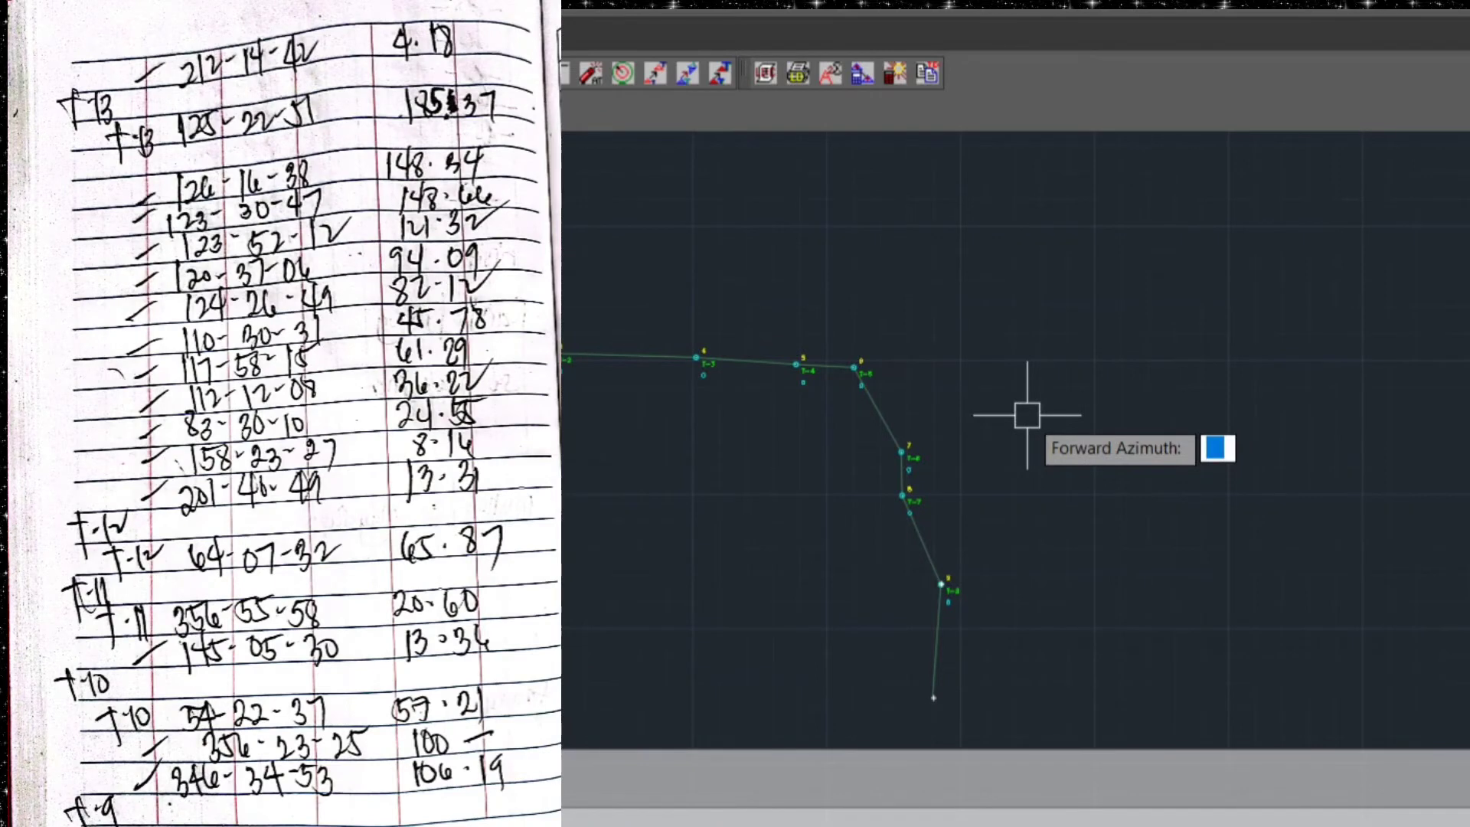
Plot traverse station T-10 from T-9 with forward azimuth 54.2237 and distance 57.21
{"action": "type", "text": "54.2237"}
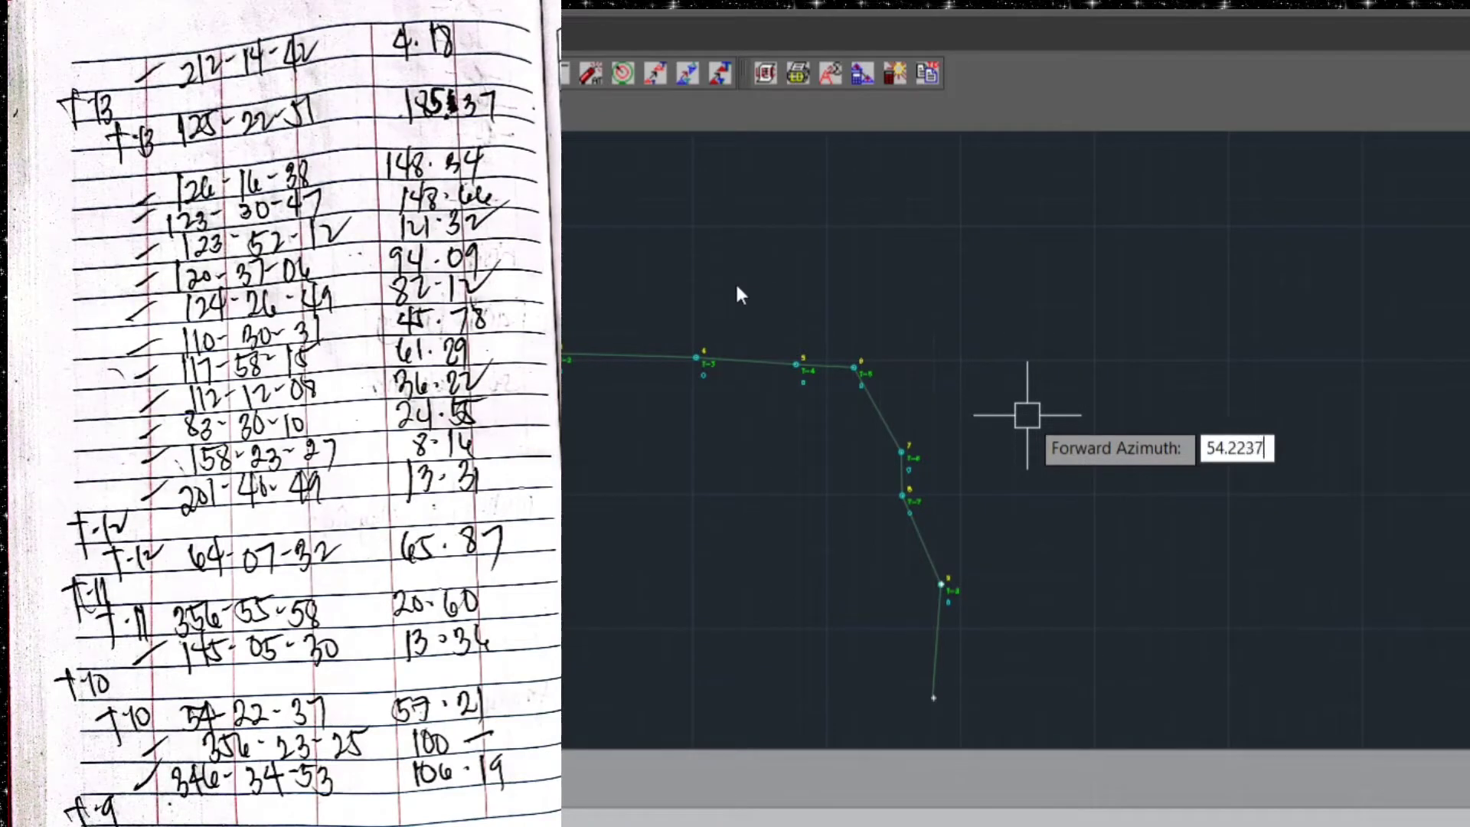
{"action": "key", "text": "Return"}
{"action": "type", "text": "57.21"}
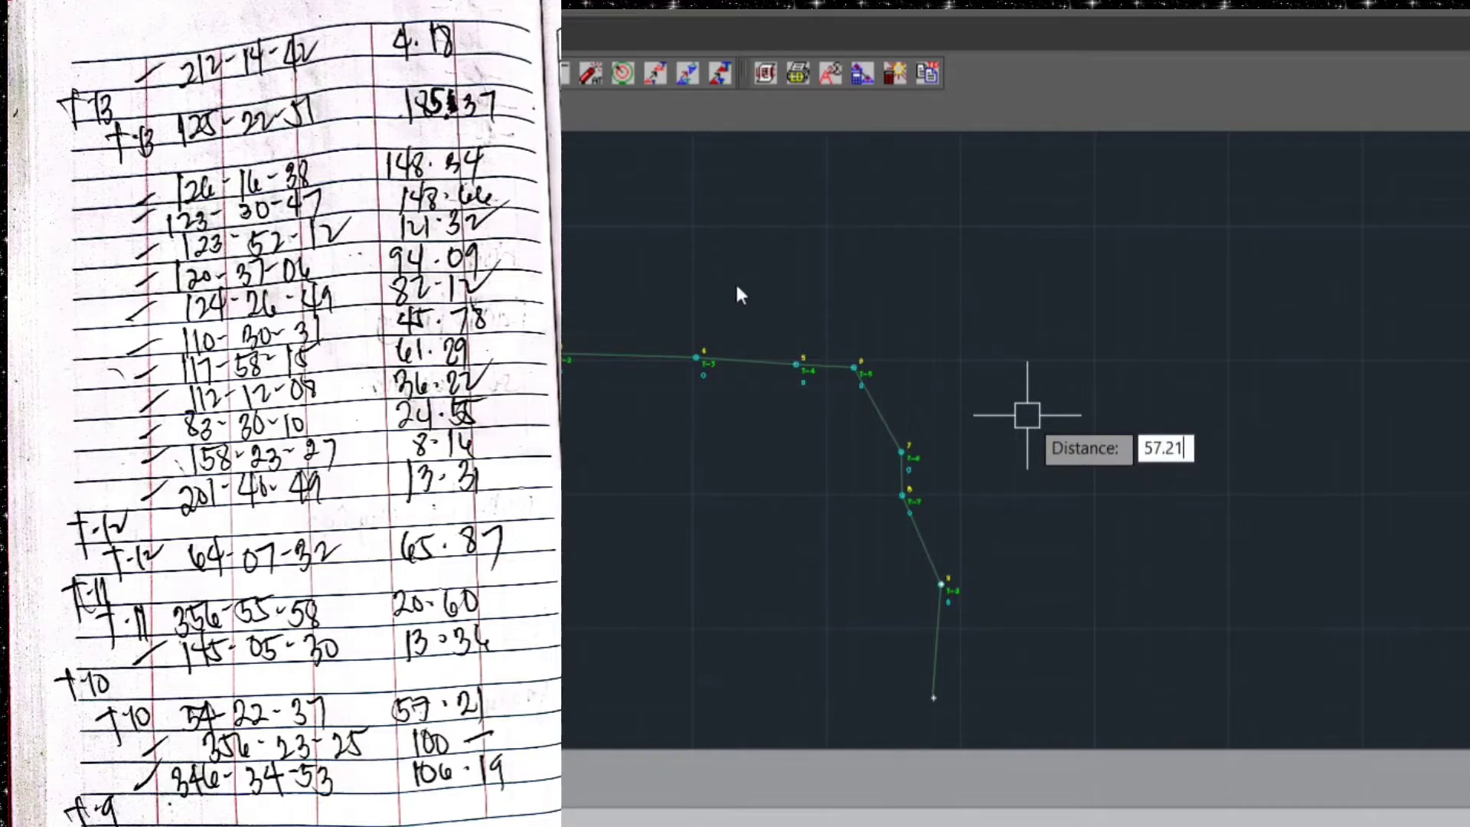
{"action": "key", "text": "Return"}
{"action": "key", "text": "Return"}
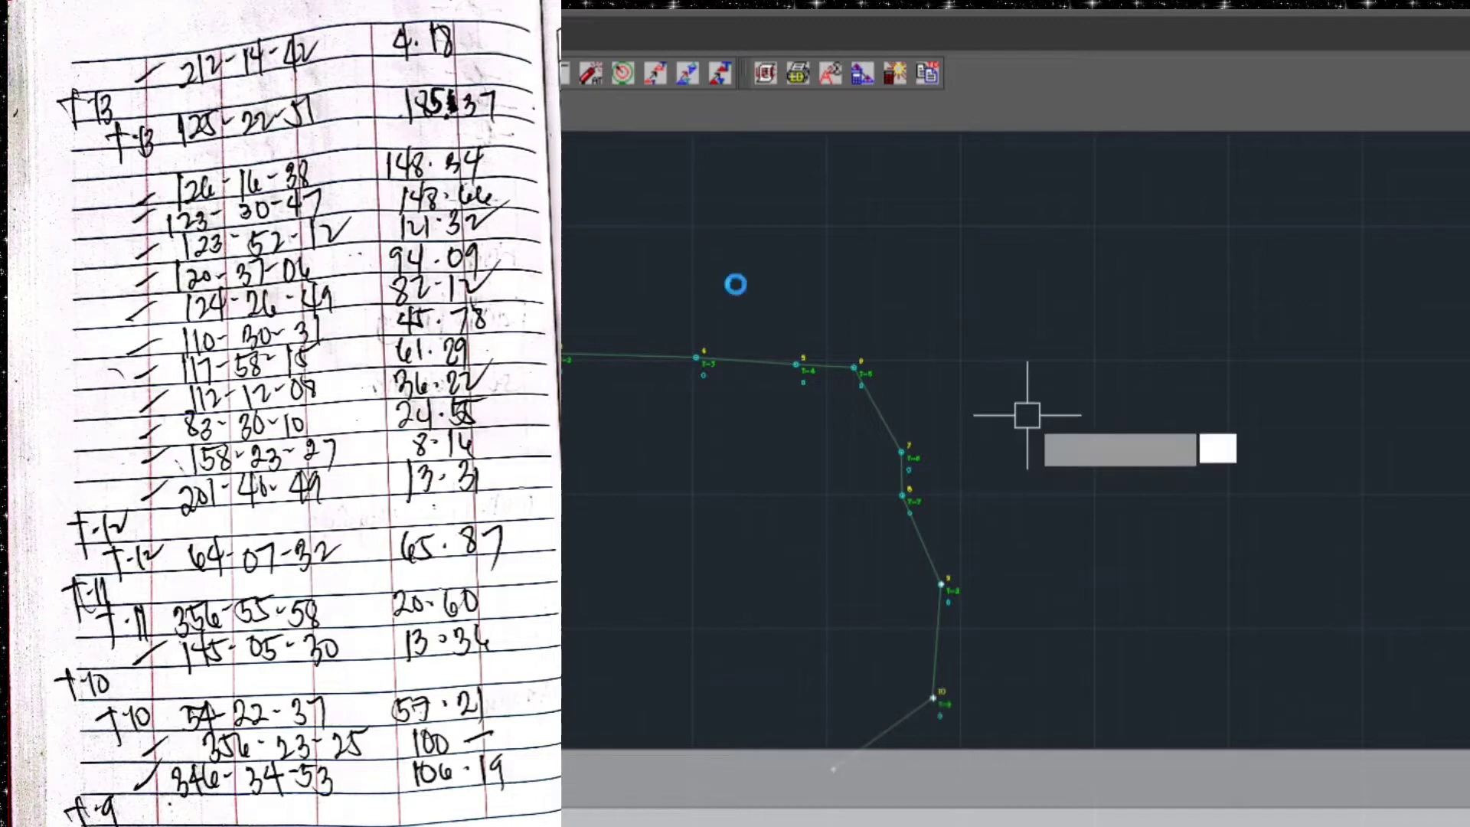
Plot traverse station T-11 from T-10 with forward azimuth 356.5558 and distance 20.60
{"action": "scroll", "coordinate": [1037, 437], "scroll_direction": "down", "scroll_amount": 2}
{"action": "mouse_move", "coordinate": [1037, 437]}
{"action": "middle_mouse_down"}
{"action": "mouse_move", "coordinate": [1053, 463]}
{"action": "mouse_move", "coordinate": [1011, 367]}
{"action": "middle_mouse_up"}
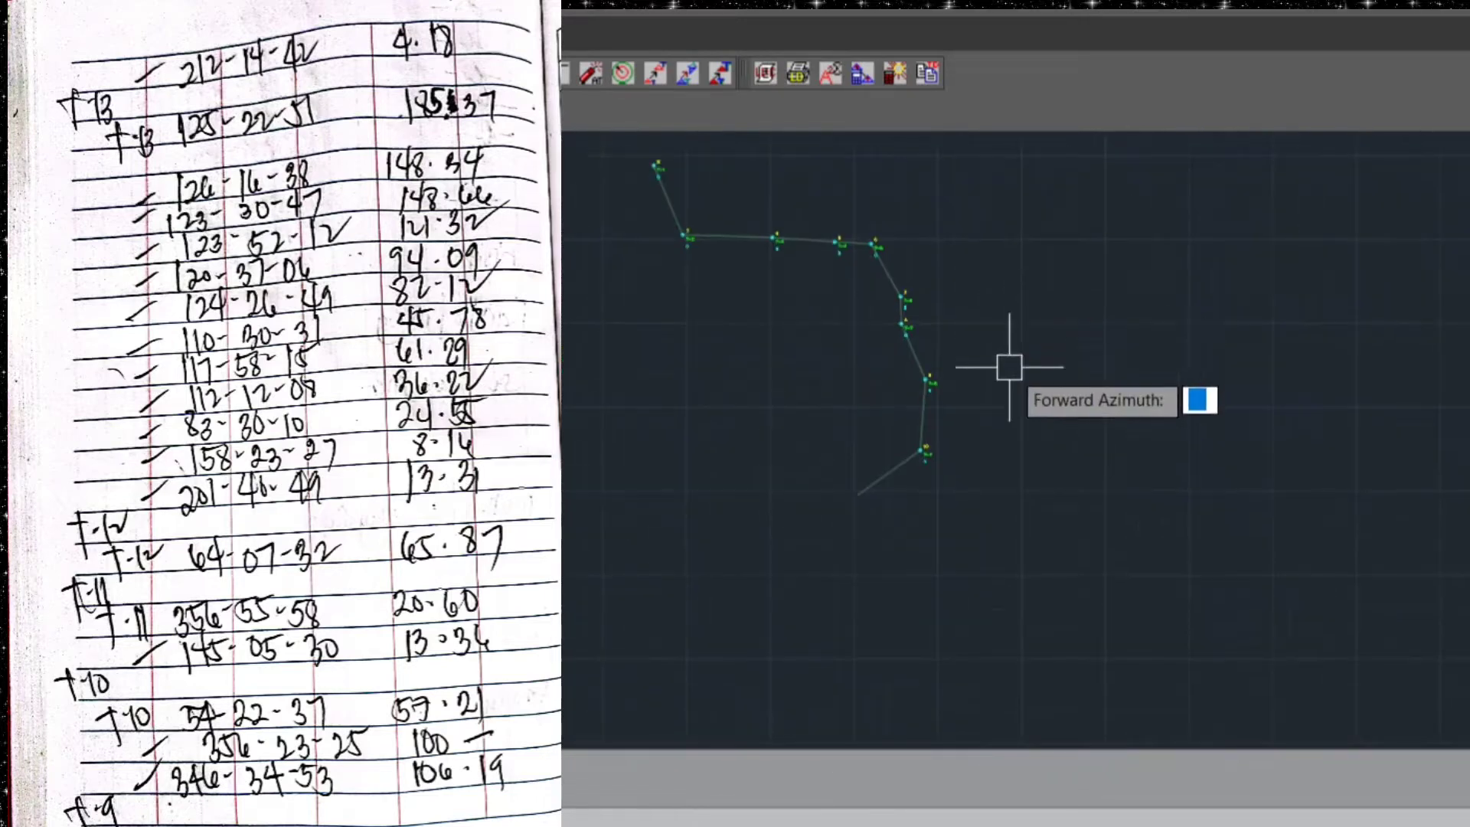
{"action": "scroll", "coordinate": [942, 551], "scroll_direction": "up", "scroll_amount": 2}
{"action": "mouse_move", "coordinate": [895, 614]}
{"action": "middle_mouse_down"}
{"action": "mouse_move", "coordinate": [899, 564]}
{"action": "mouse_move", "coordinate": [966, 596]}
{"action": "middle_mouse_up"}
{"action": "scroll", "coordinate": [894, 572], "scroll_direction": "up", "scroll_amount": 2}
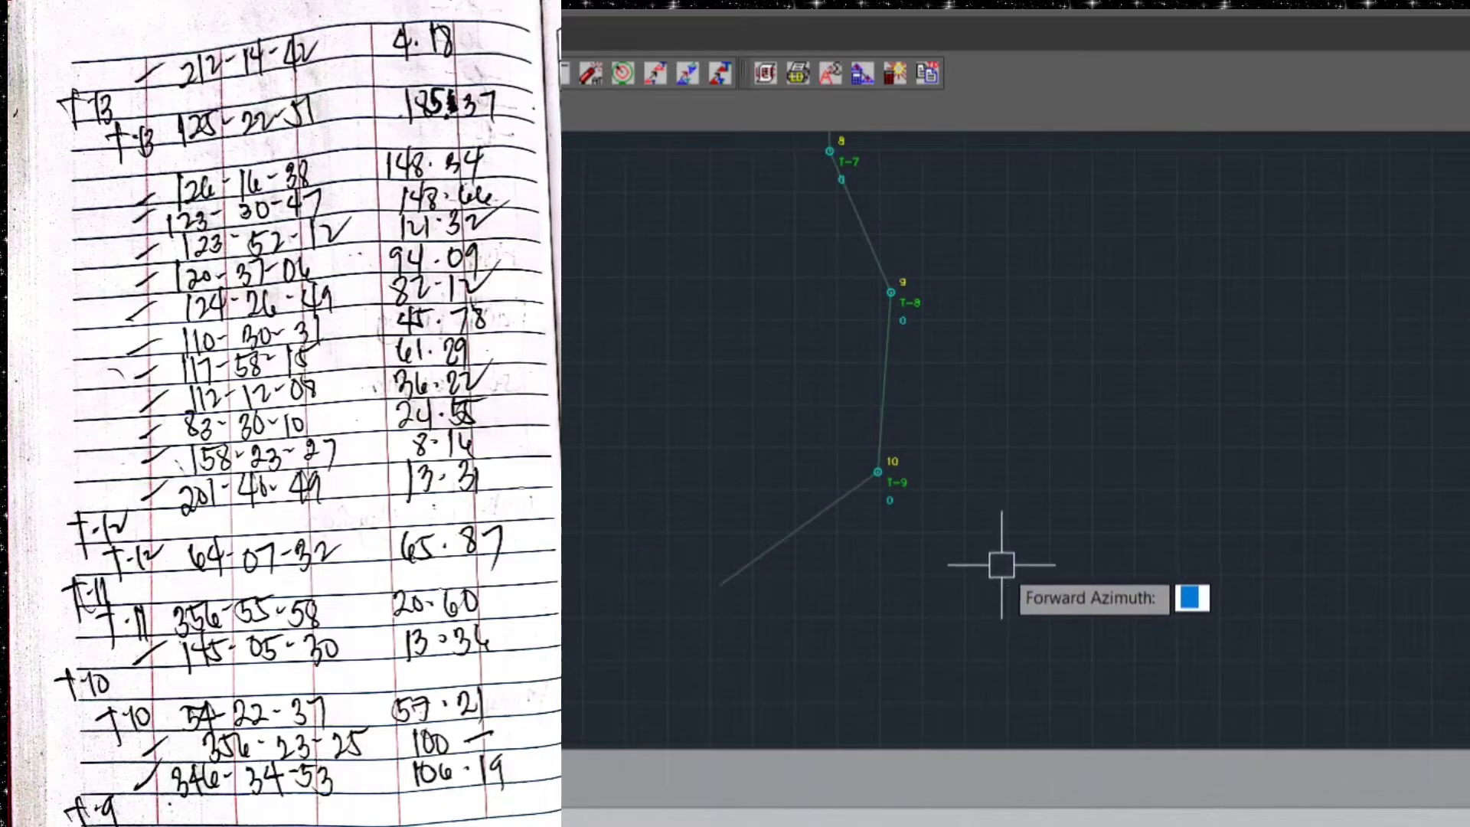
{"action": "type", "text": "356."}
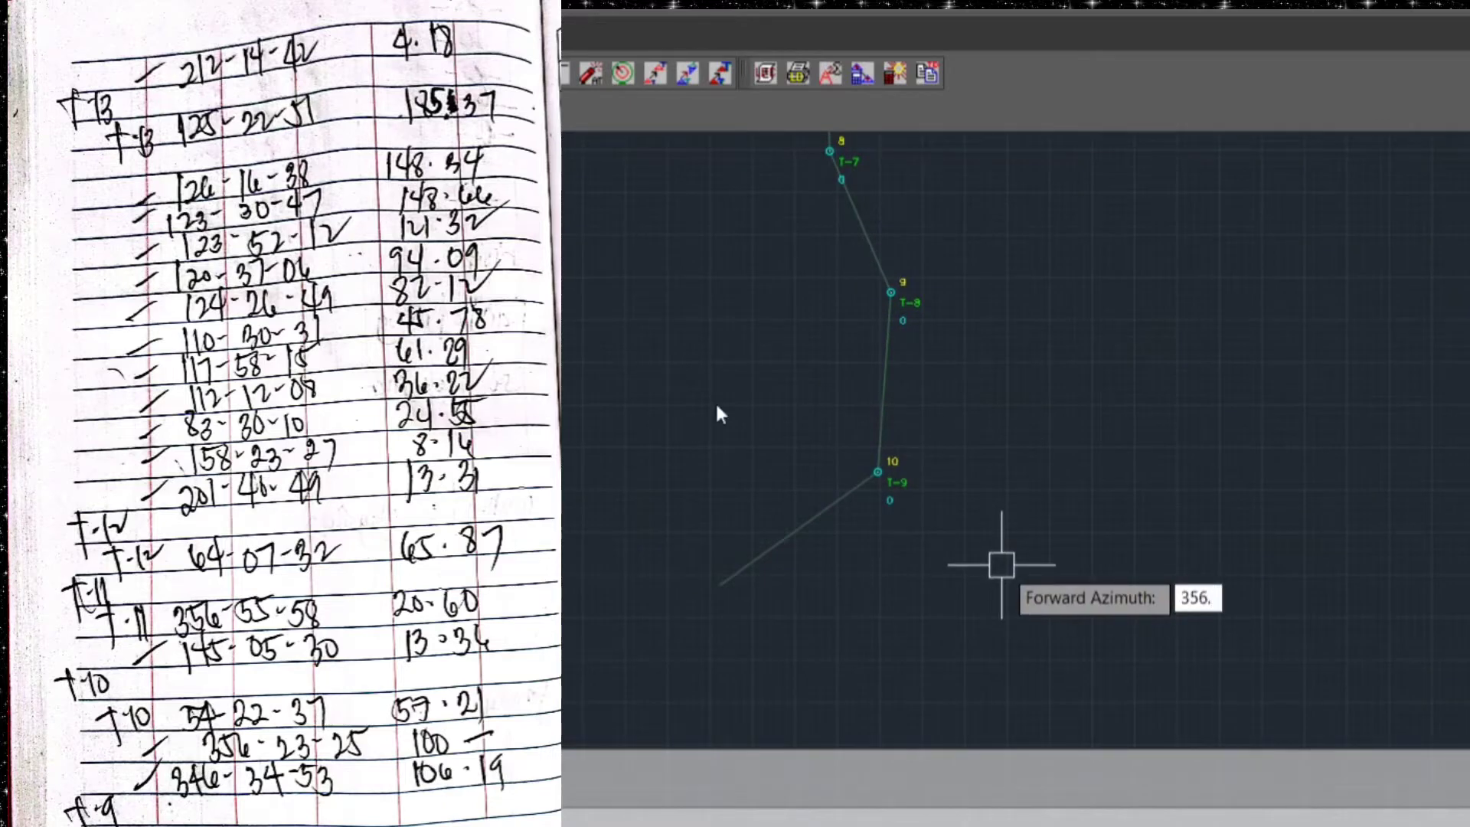
{"action": "type", "text": "5558"}
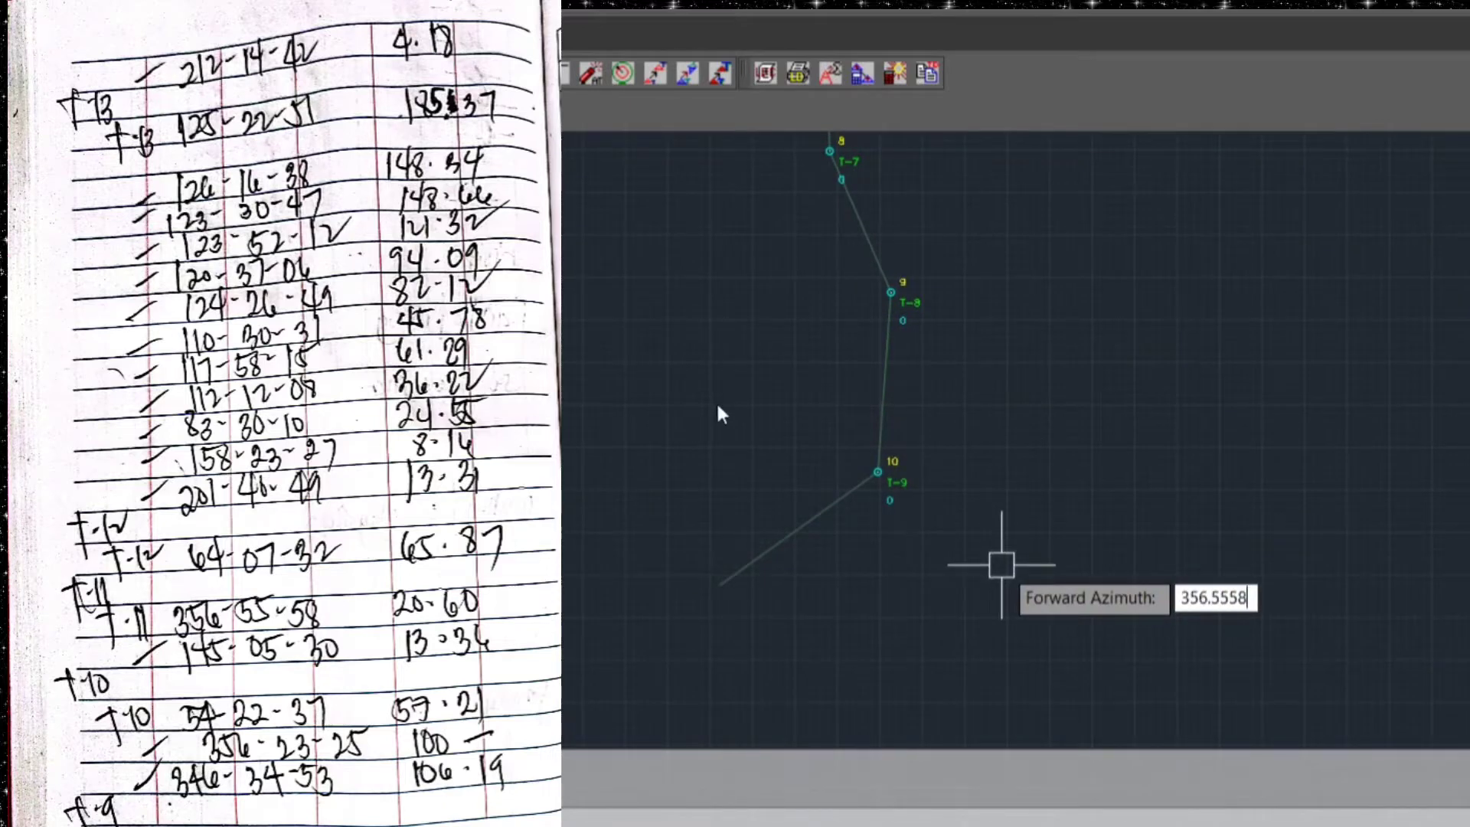
{"action": "key", "text": "Return"}
{"action": "type", "text": "20.60"}
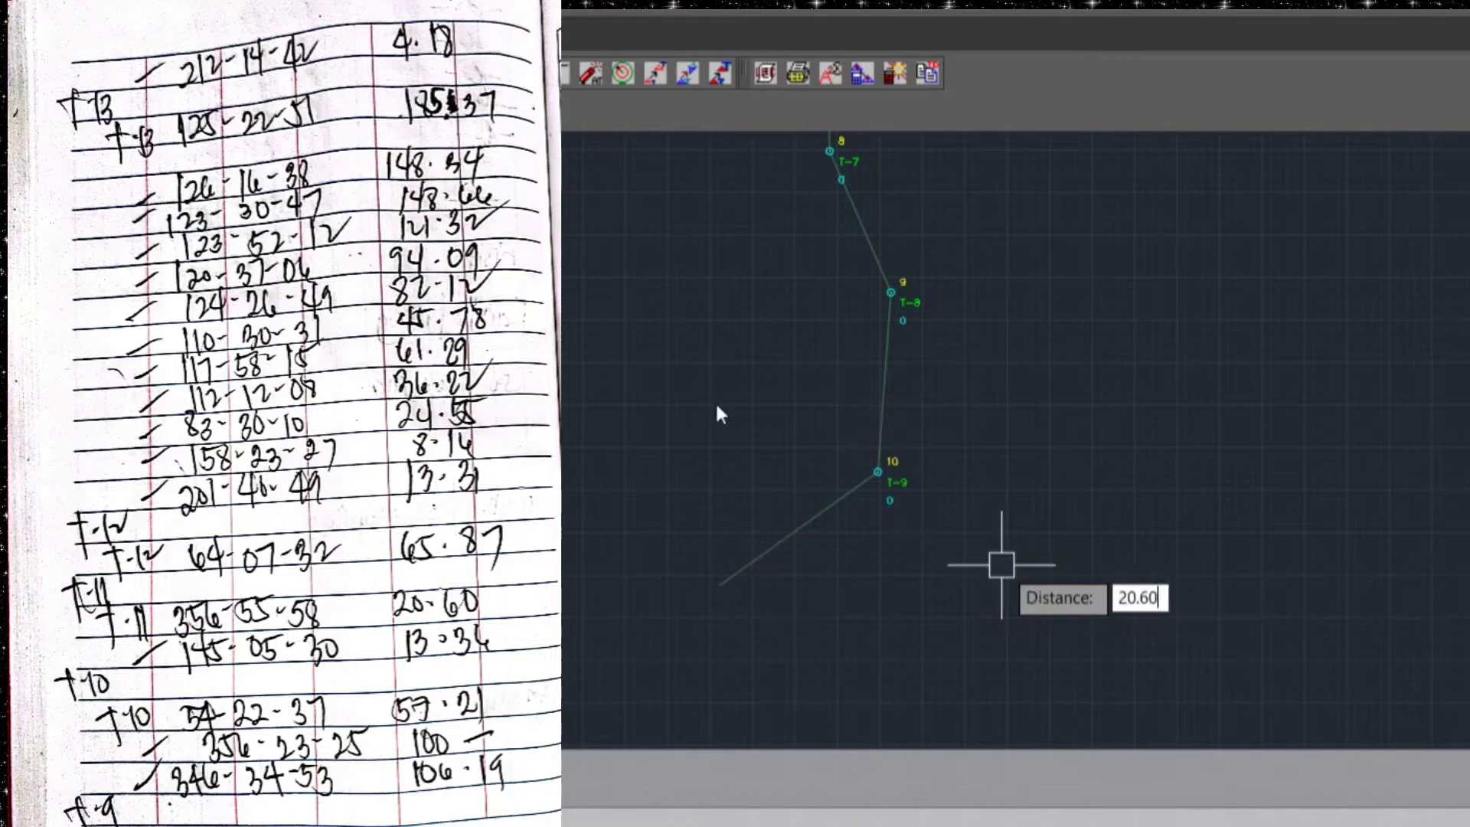
{"action": "key", "text": "Return"}
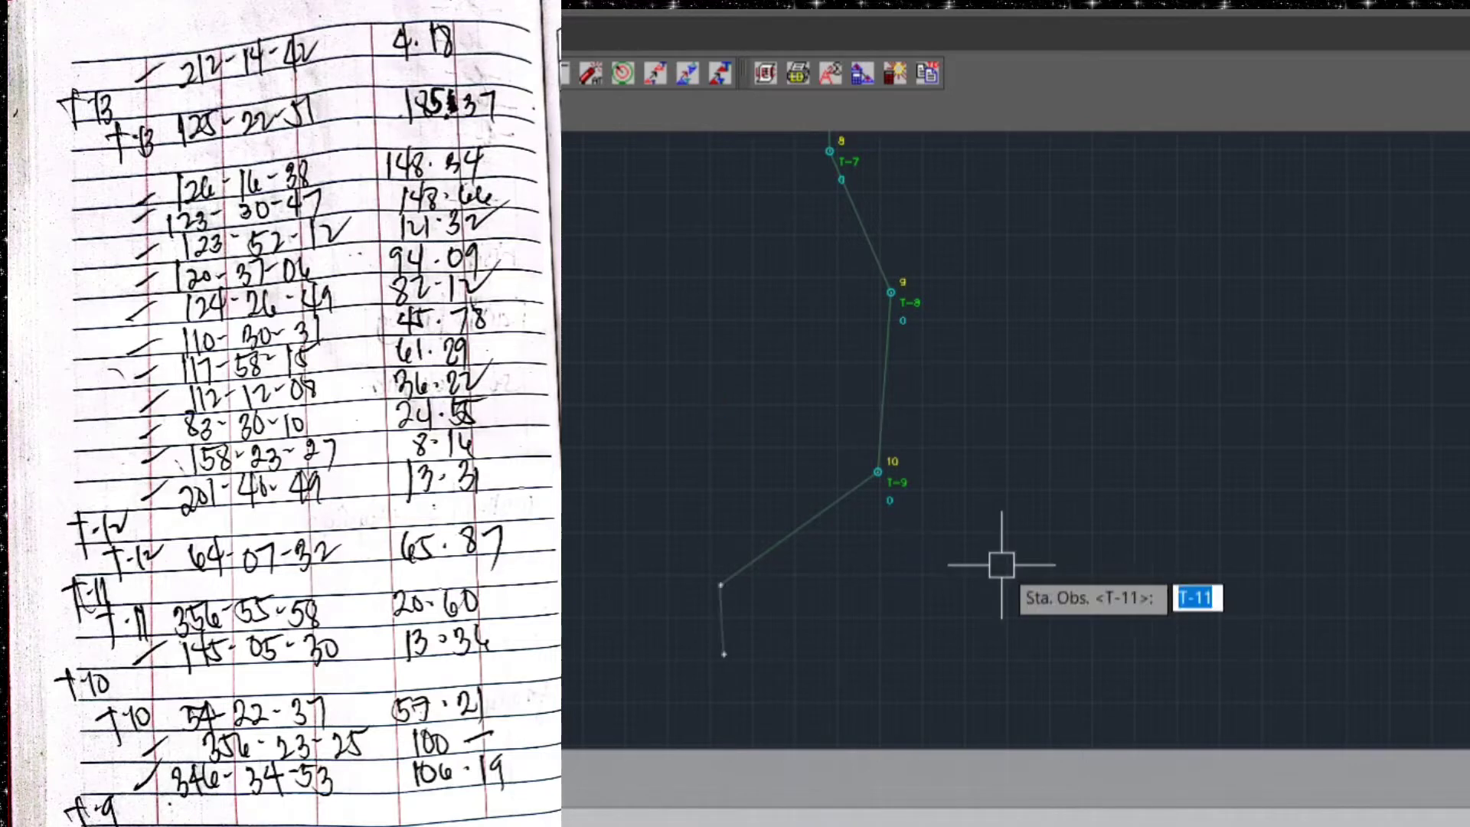
{"action": "key", "text": "Return"}
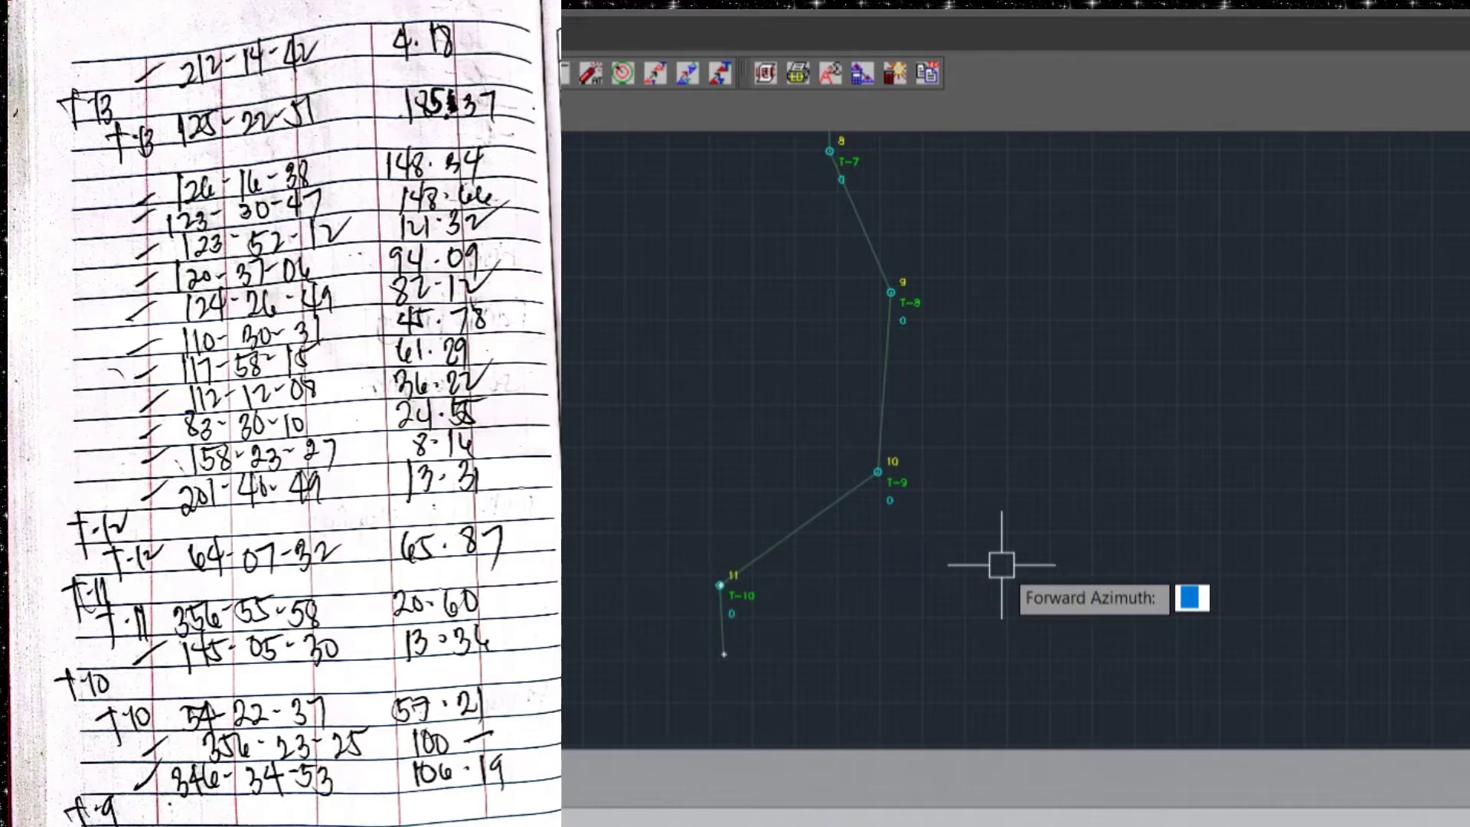
Plot traverse station T-12 from T-11 with forward azimuth 64.0732 and distance 65.87
{"action": "type", "text": "64.07"}
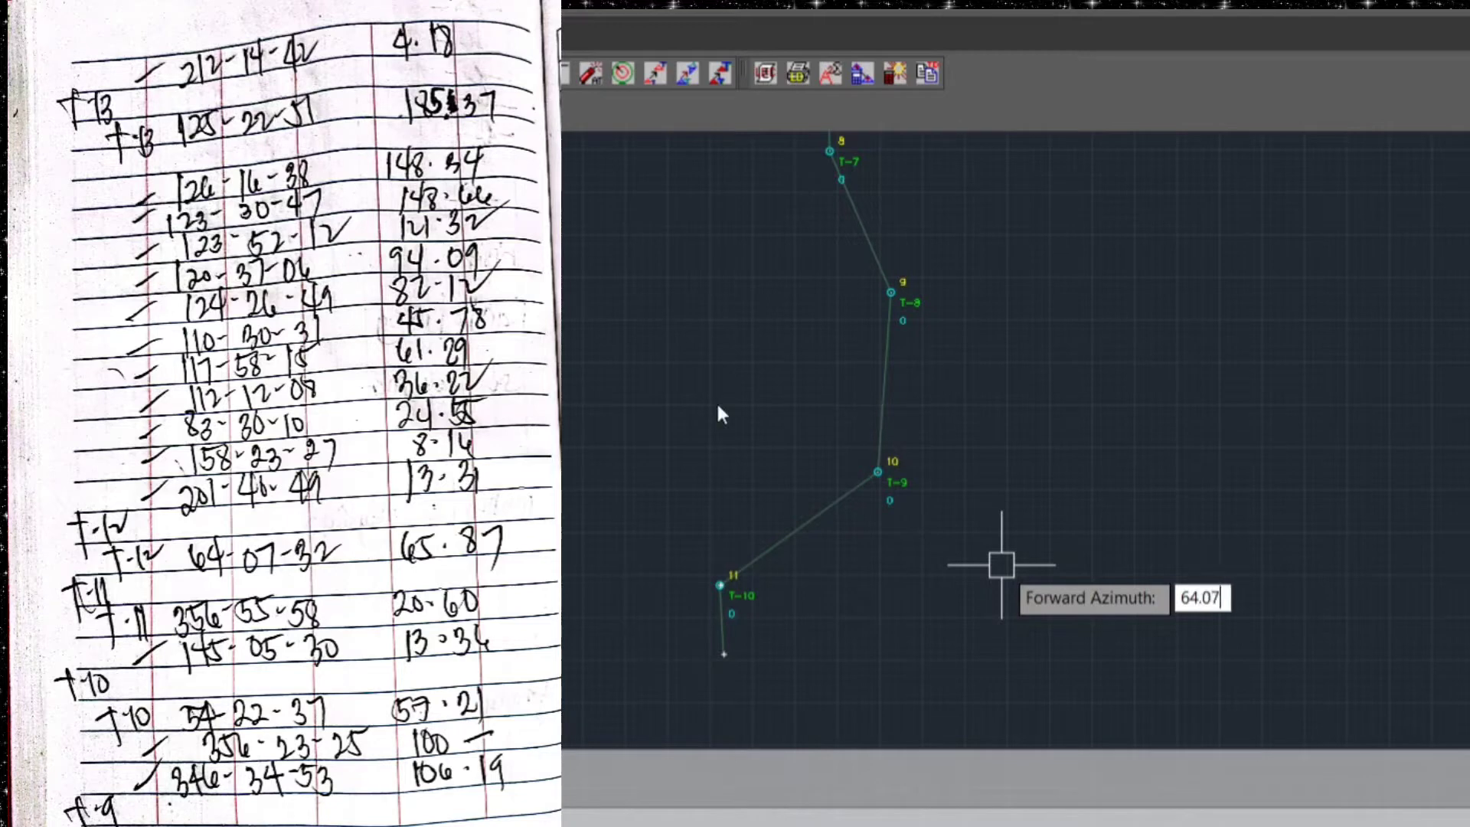
{"action": "type", "text": "32"}
{"action": "key", "text": "Return"}
{"action": "type", "text": "65.87"}
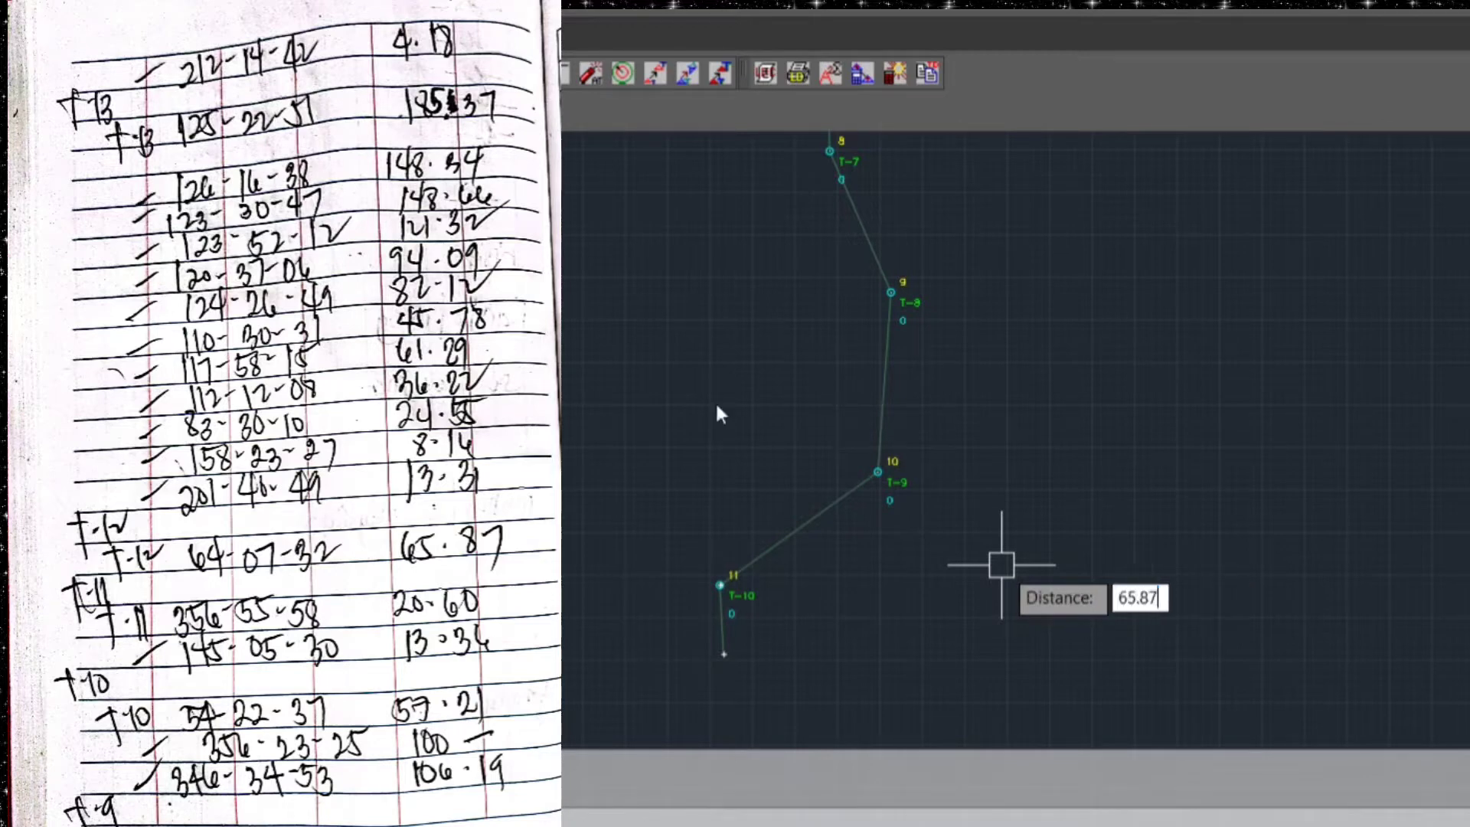
{"action": "key", "text": "Return"}
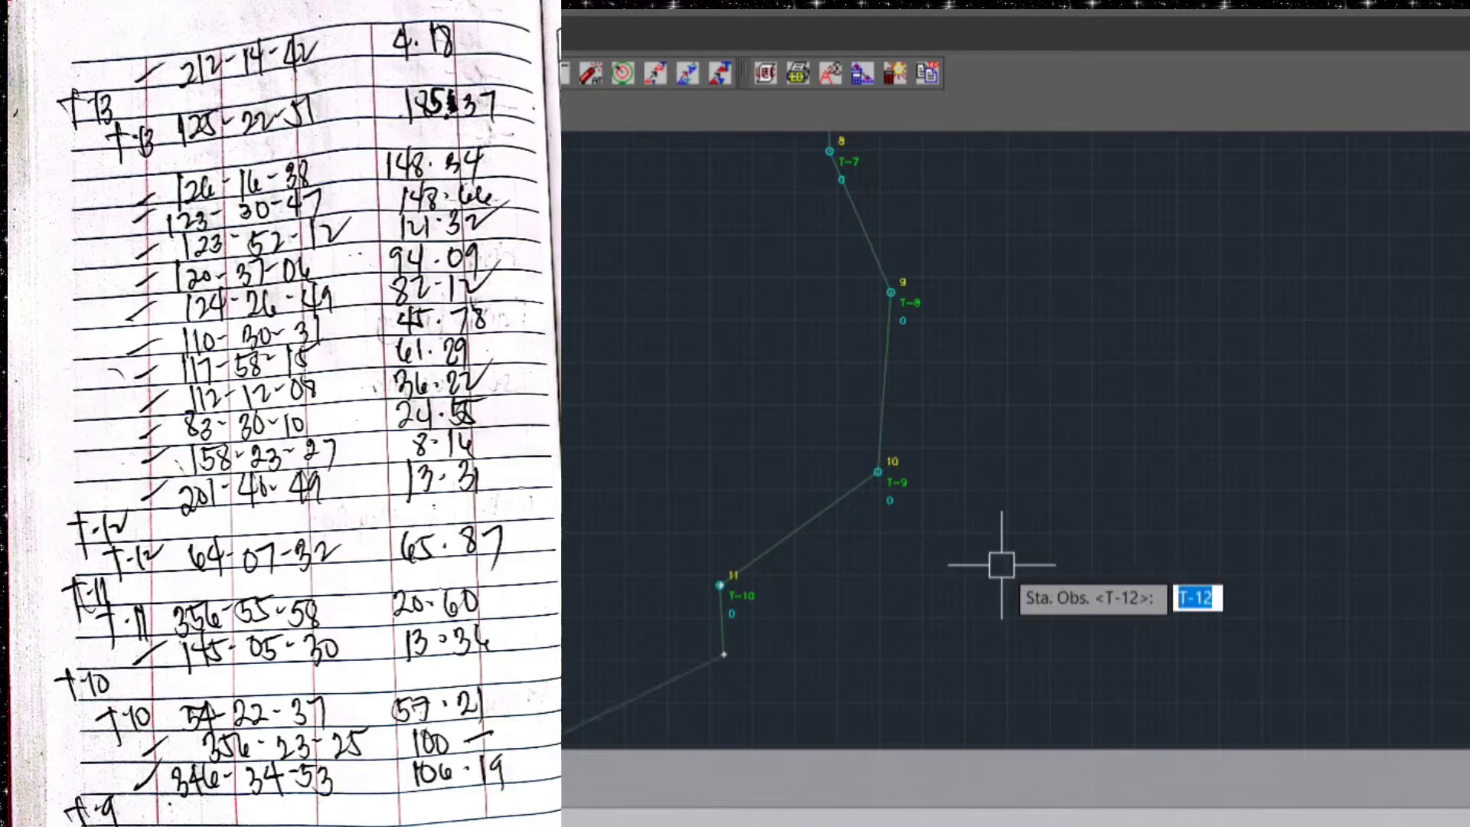
{"action": "key", "text": "Return"}
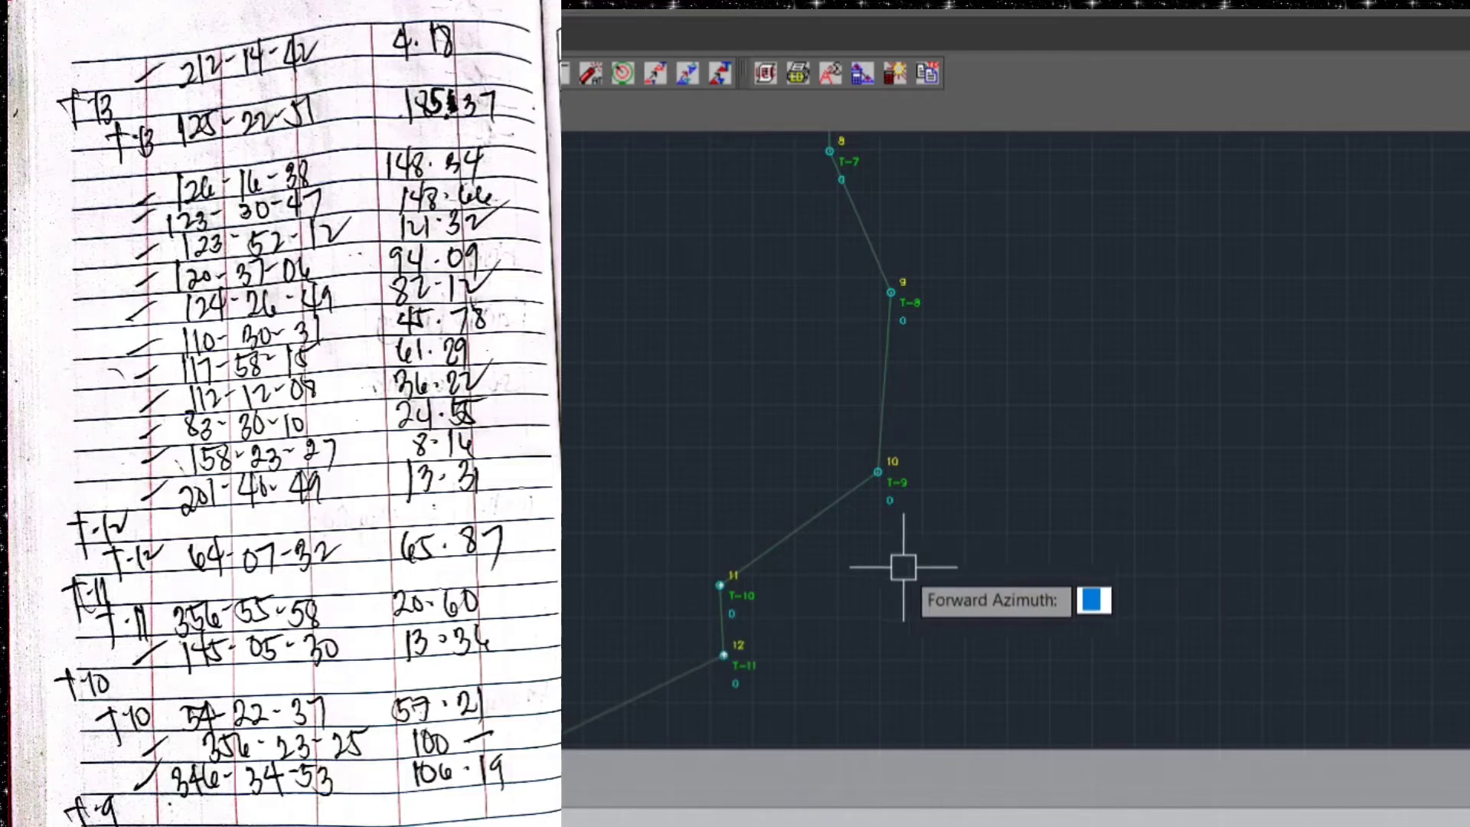
Plot traverse station T-13 from T-12 with forward azimuth 125.2251 and distance 185.37
{"action": "middle_click_drag", "start_coordinate": [819, 554], "coordinate": [908, 649]}
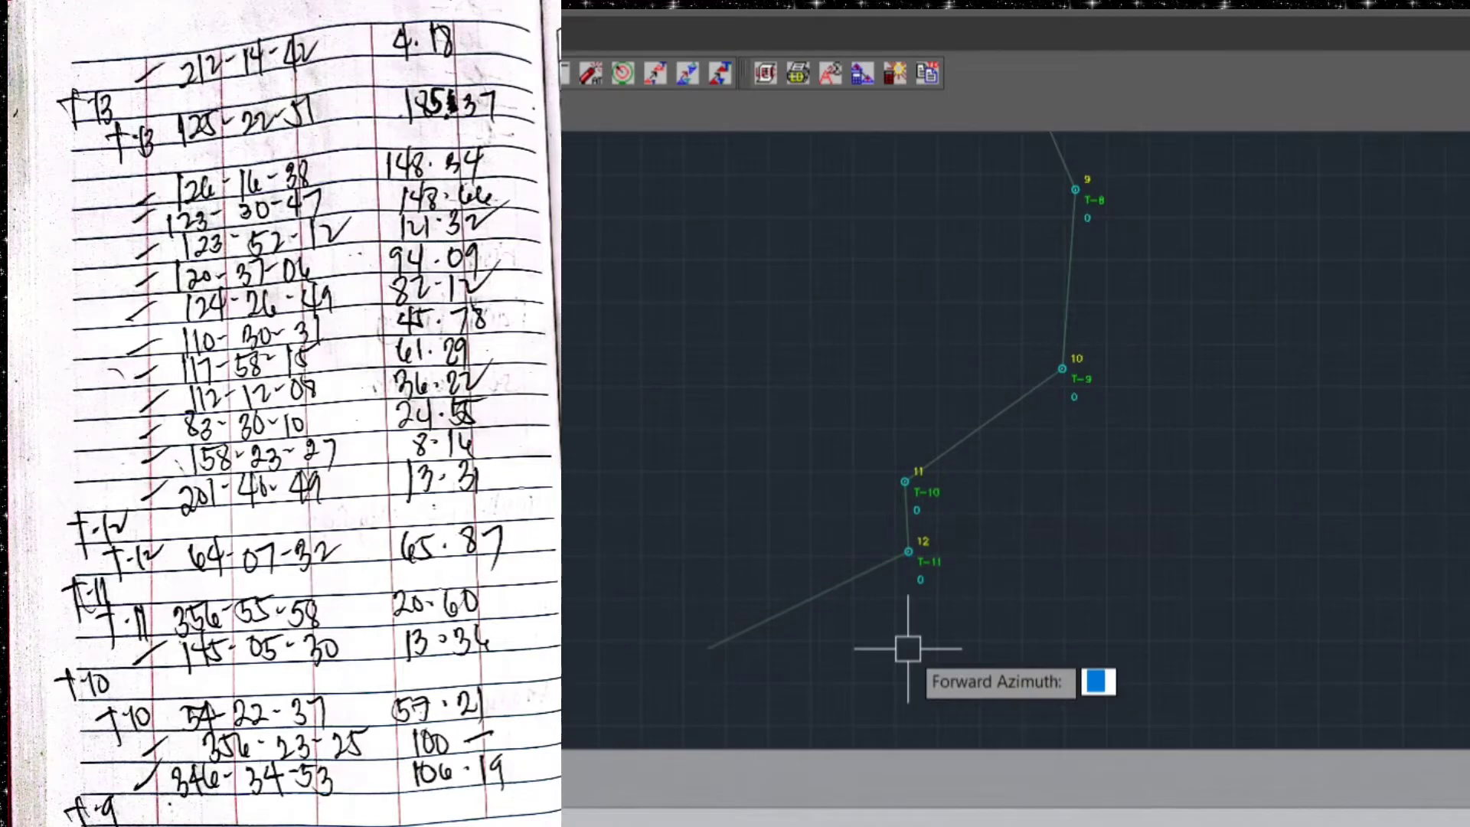
{"action": "type", "text": "125."}
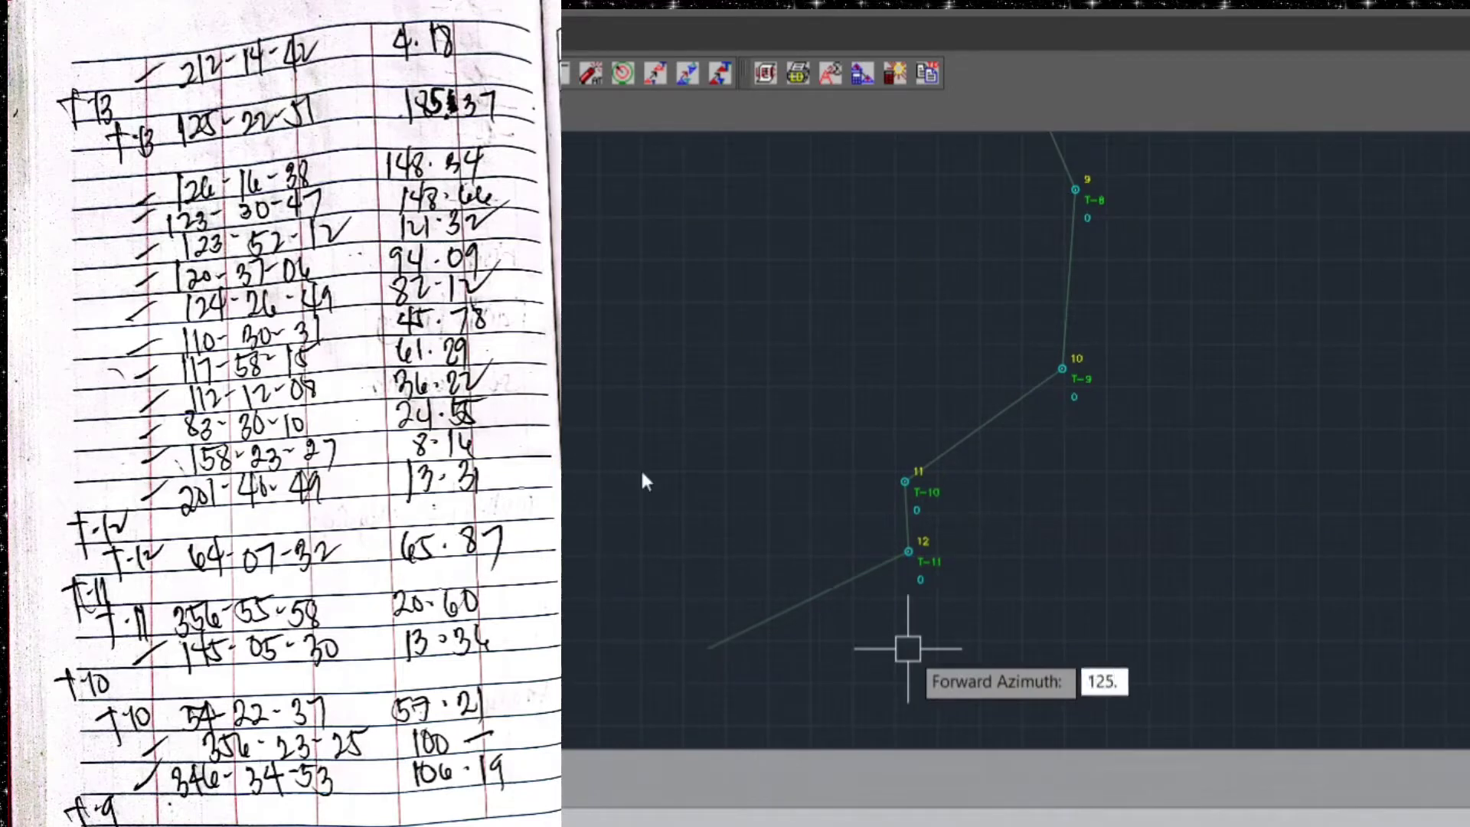
{"action": "type", "text": "2251"}
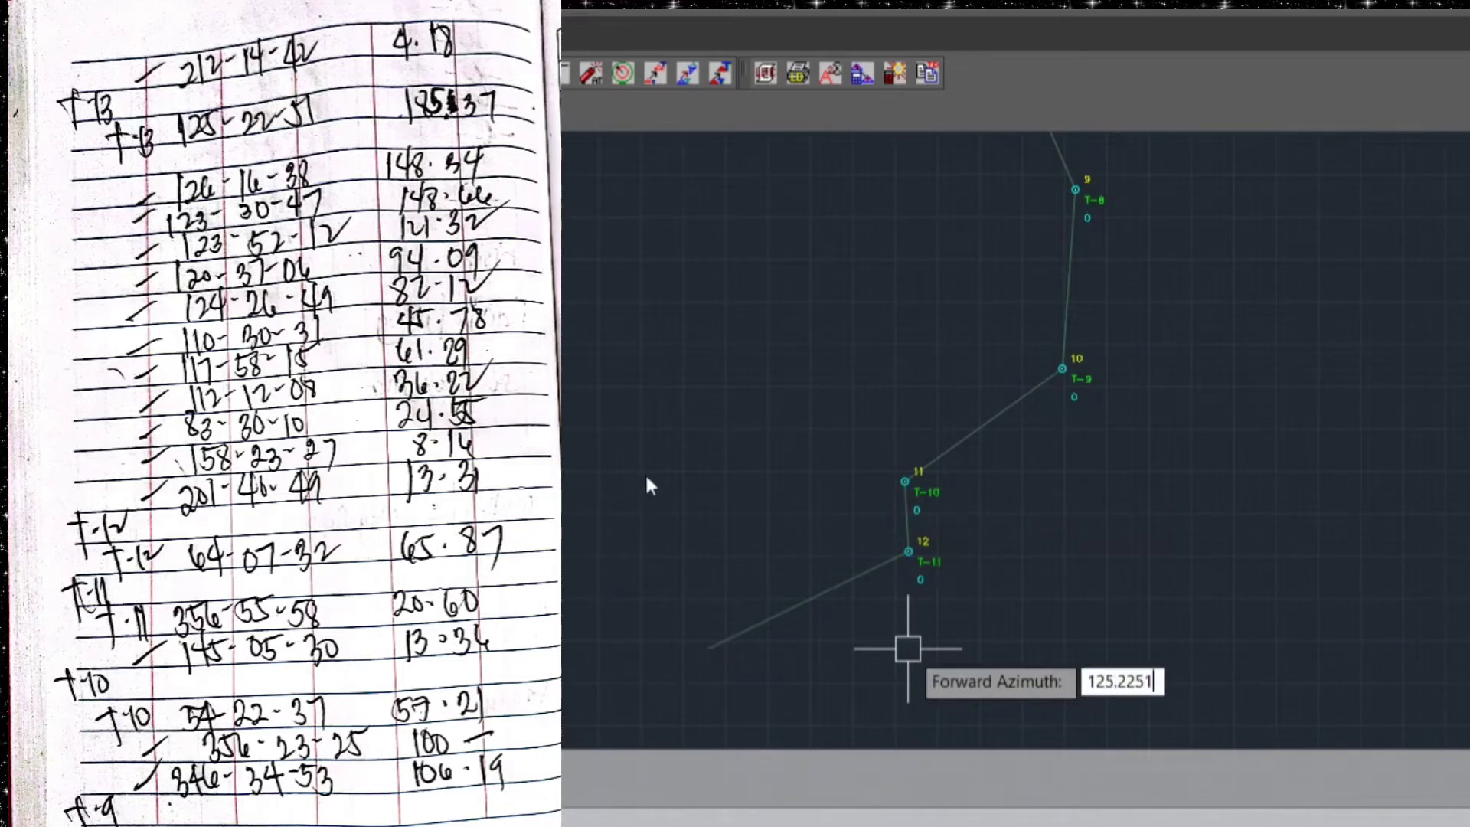
{"action": "key", "text": "Return"}
{"action": "type", "text": "185"}
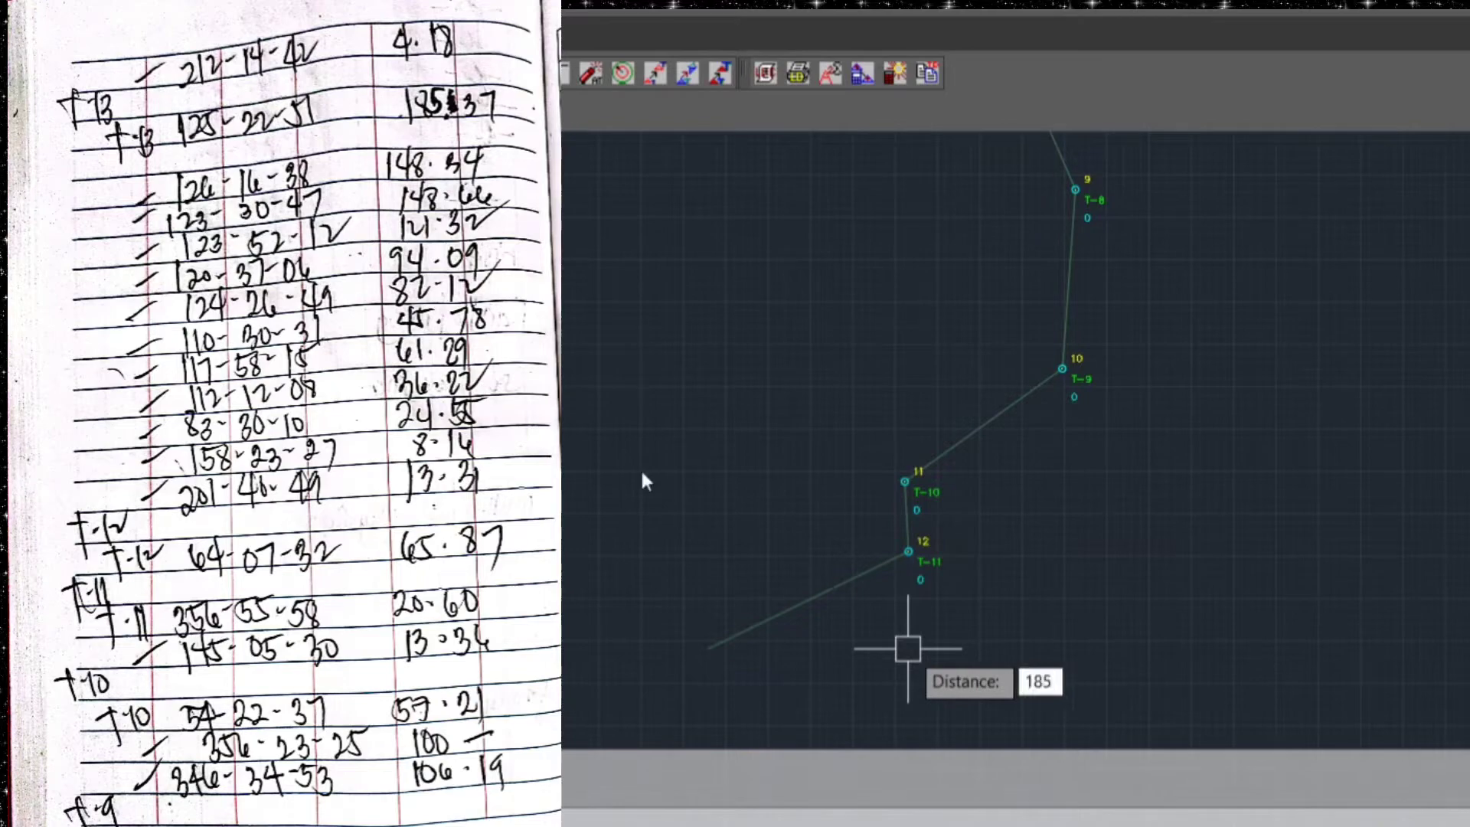
{"action": "type", "text": ".37"}
{"action": "key", "text": "Return"}
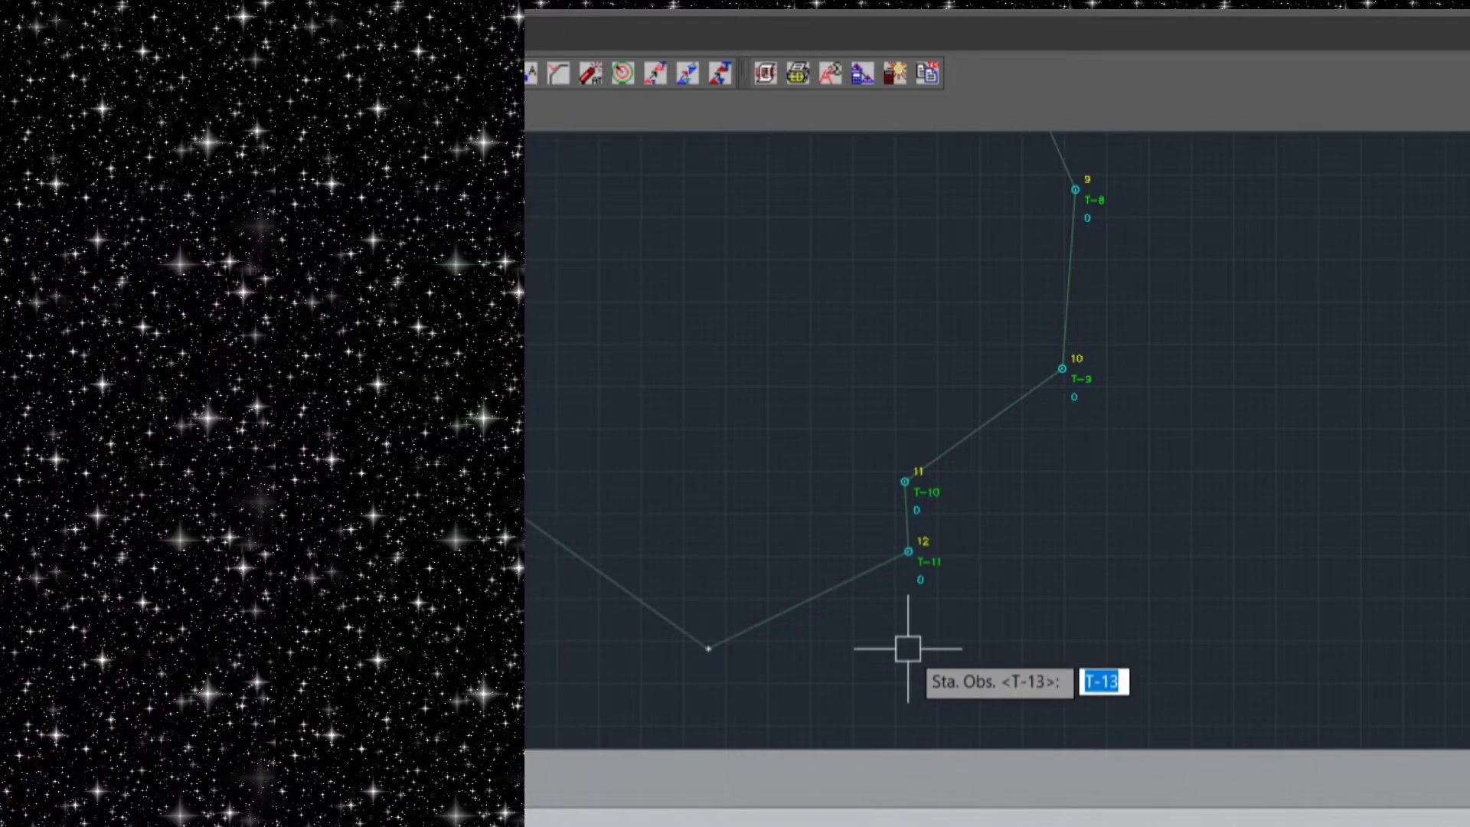
{"action": "key", "text": "Return"}
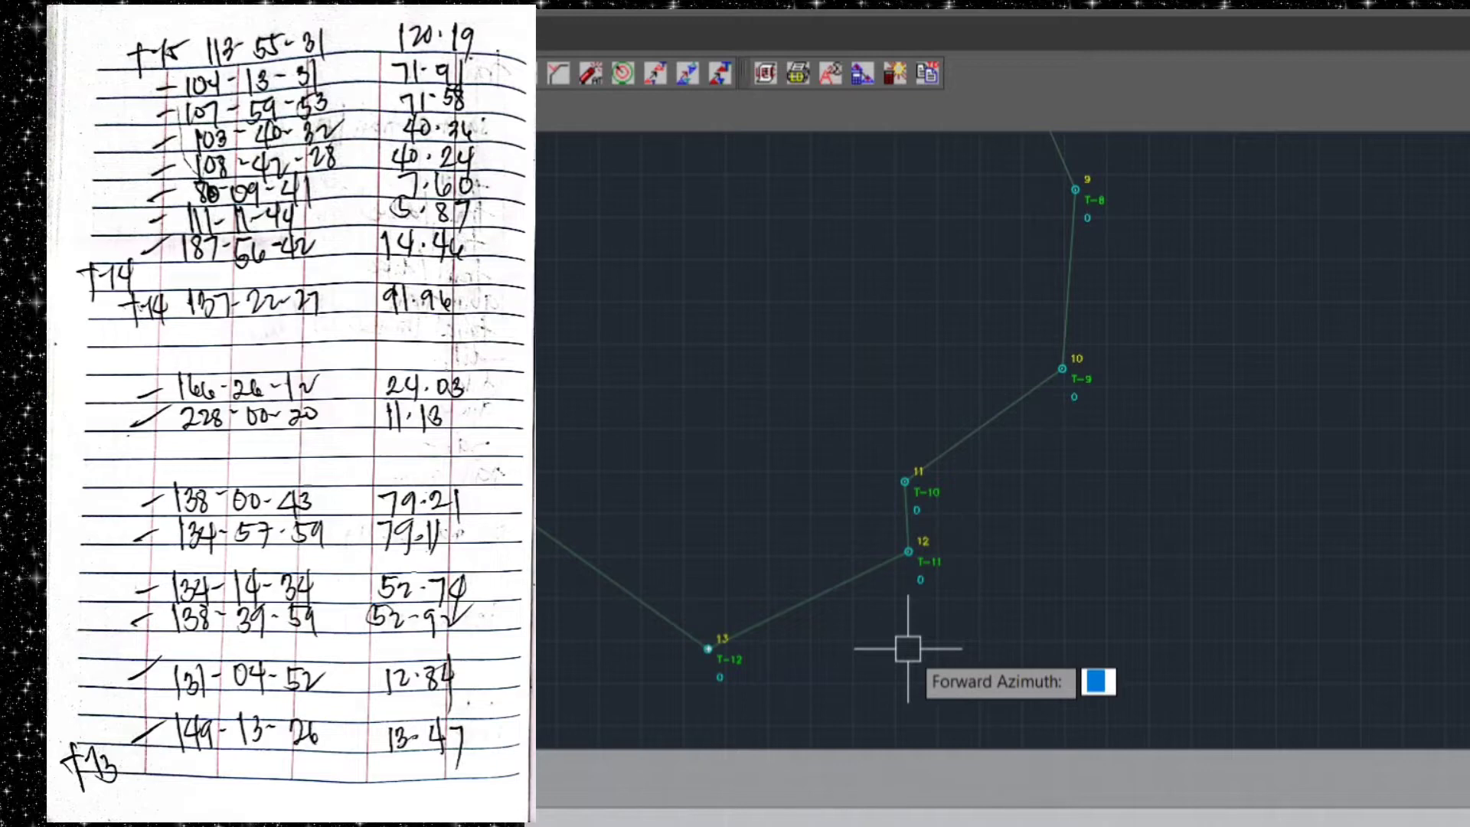
Plot traverse station T-14 from T-13 with forward azimuth 137.2227 and distance 91.96
{"action": "type", "text": "137."}
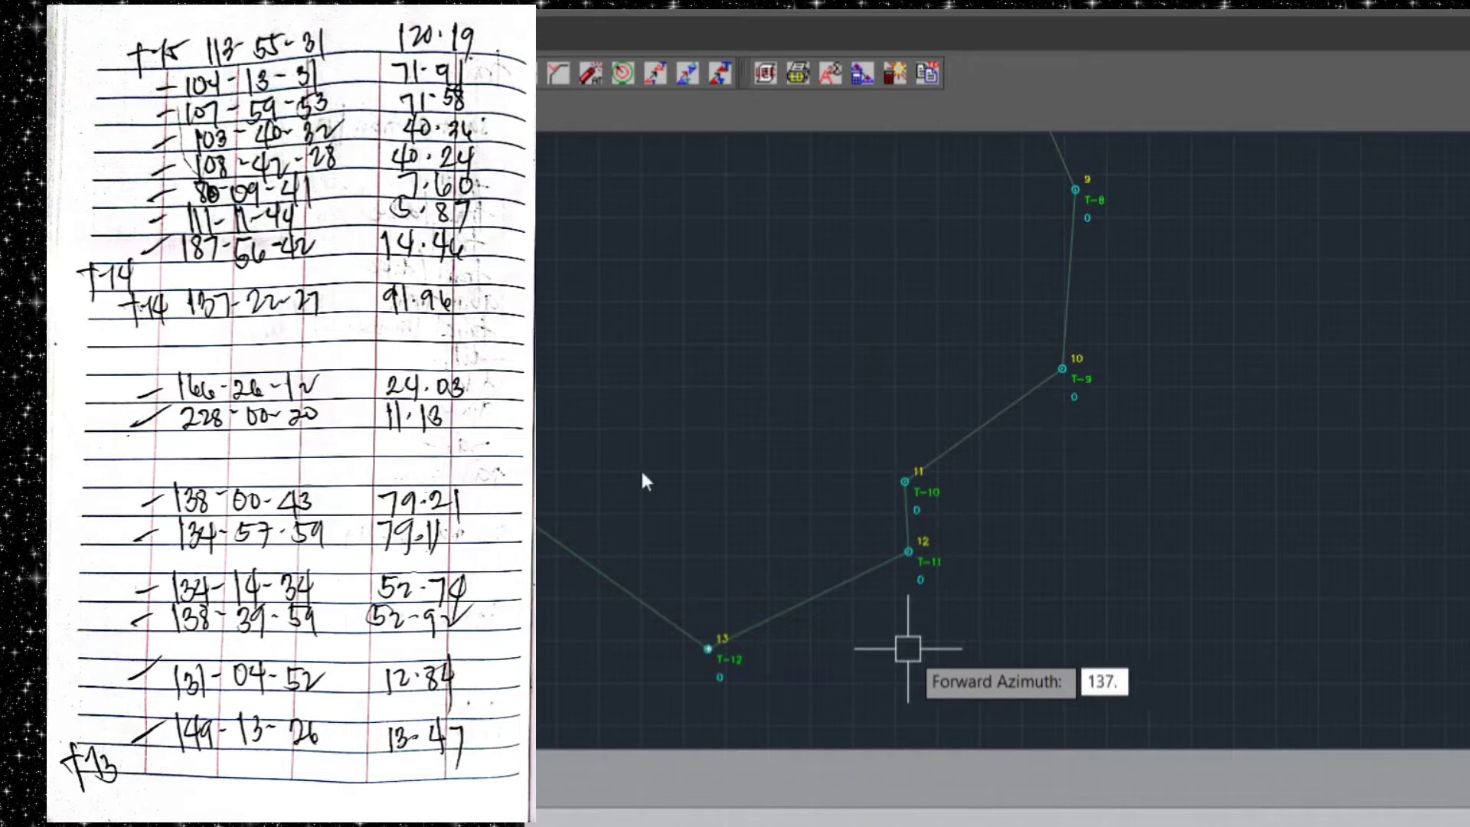
{"action": "type", "text": "2227"}
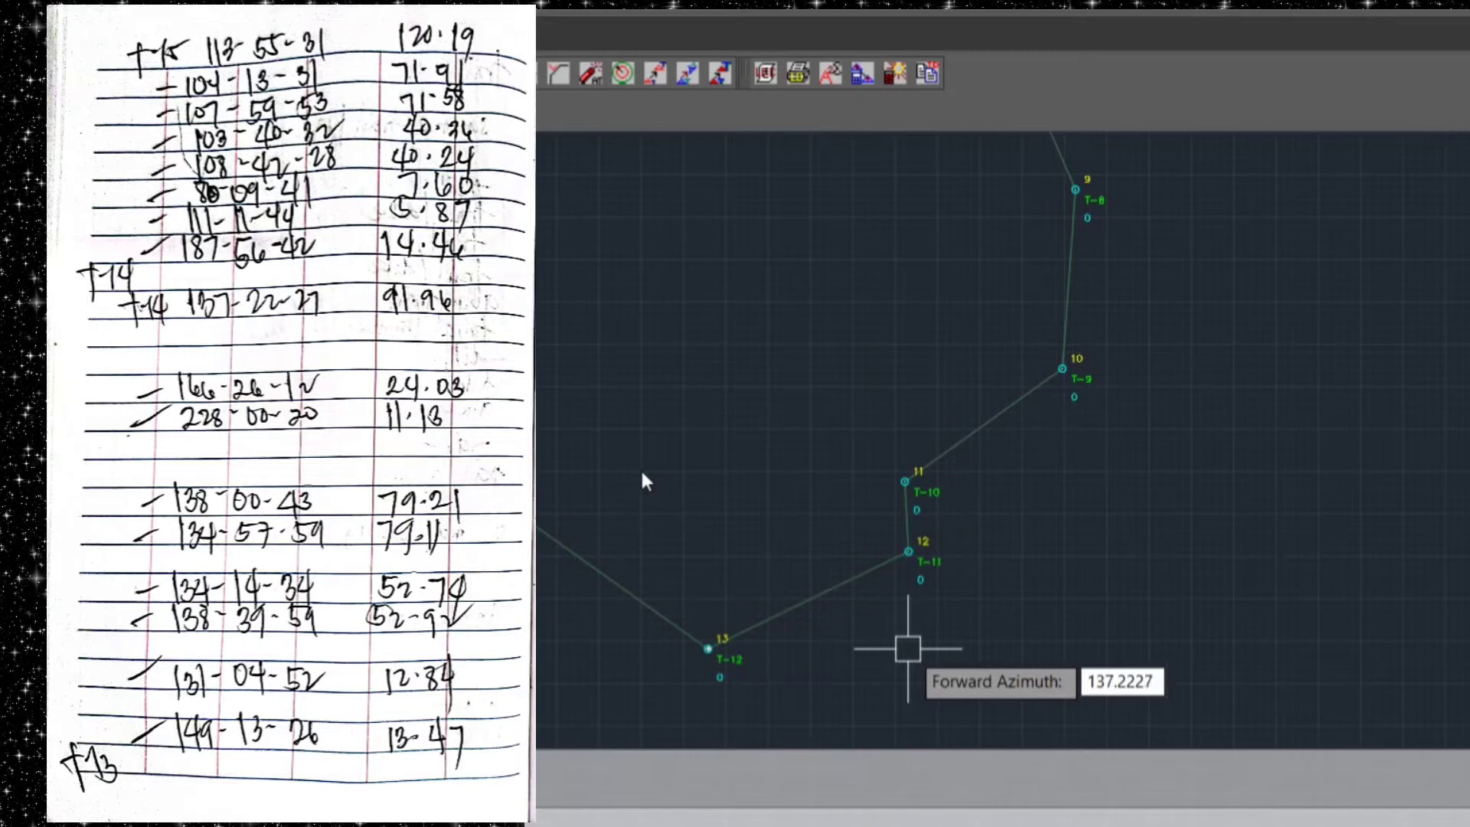
{"action": "key", "text": "Return"}
{"action": "type", "text": "91.96"}
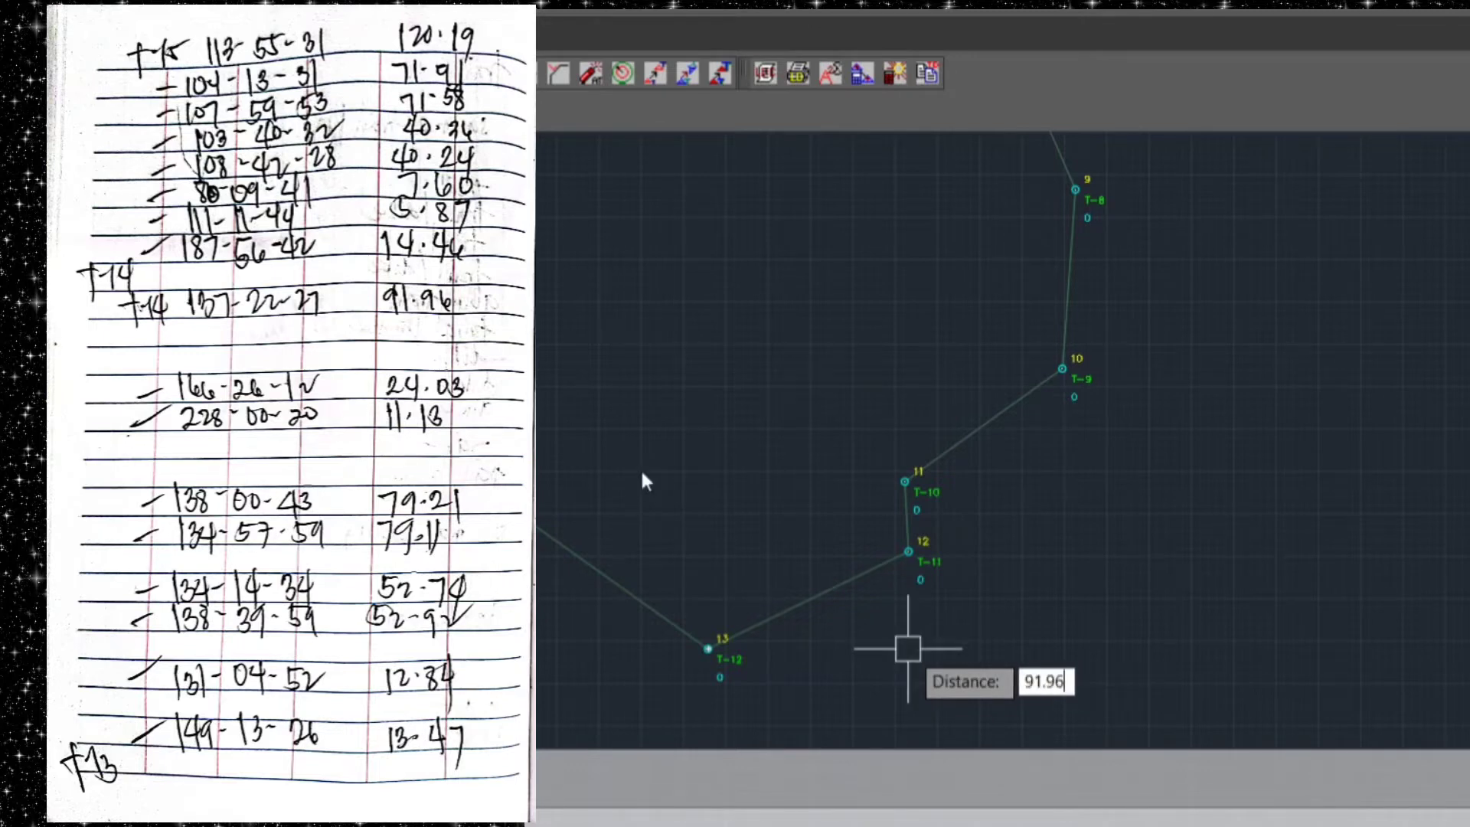
{"action": "key", "text": "Return"}
{"action": "key", "text": "Return"}
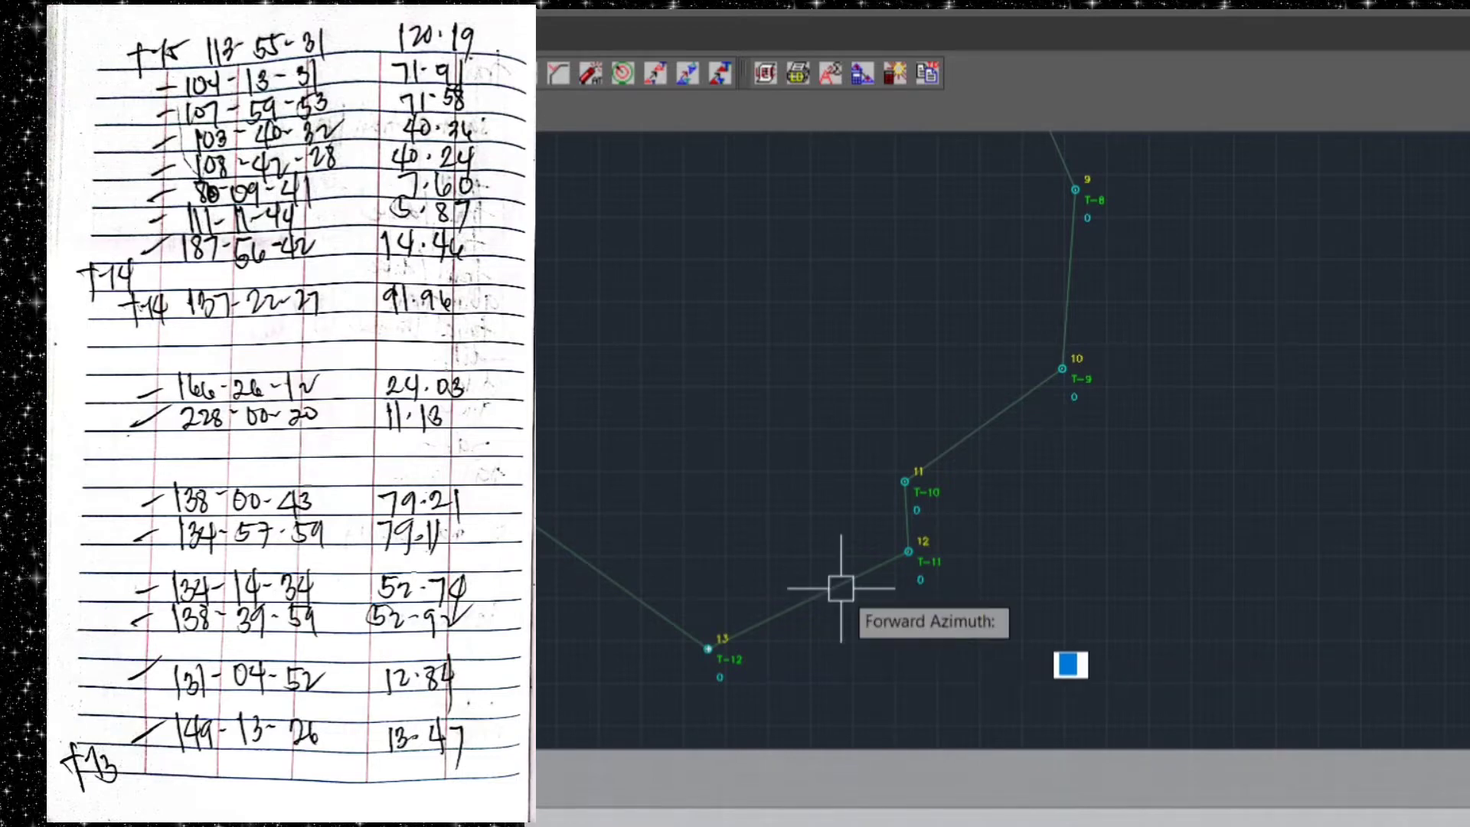
Plot the traverse line to station T-15 from T-14 with forward azimuth 113.5531 and distance 120.19
{"action": "scroll", "coordinate": [635, 490], "scroll_direction": "down", "scroll_amount": 3}
{"action": "middle_click_drag", "start_coordinate": [574, 332], "coordinate": [609, 406]}
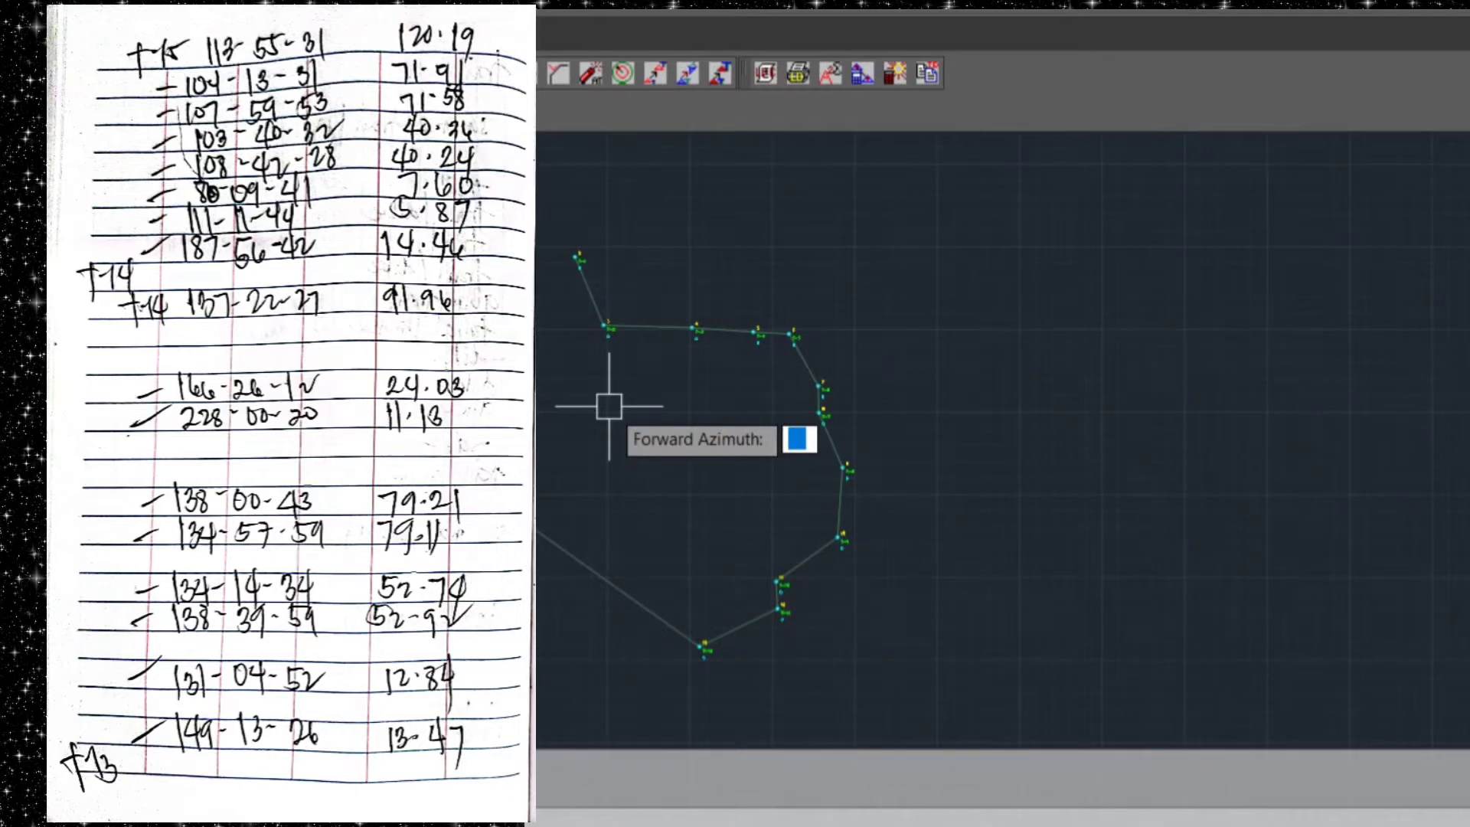
{"action": "type", "text": "113."}
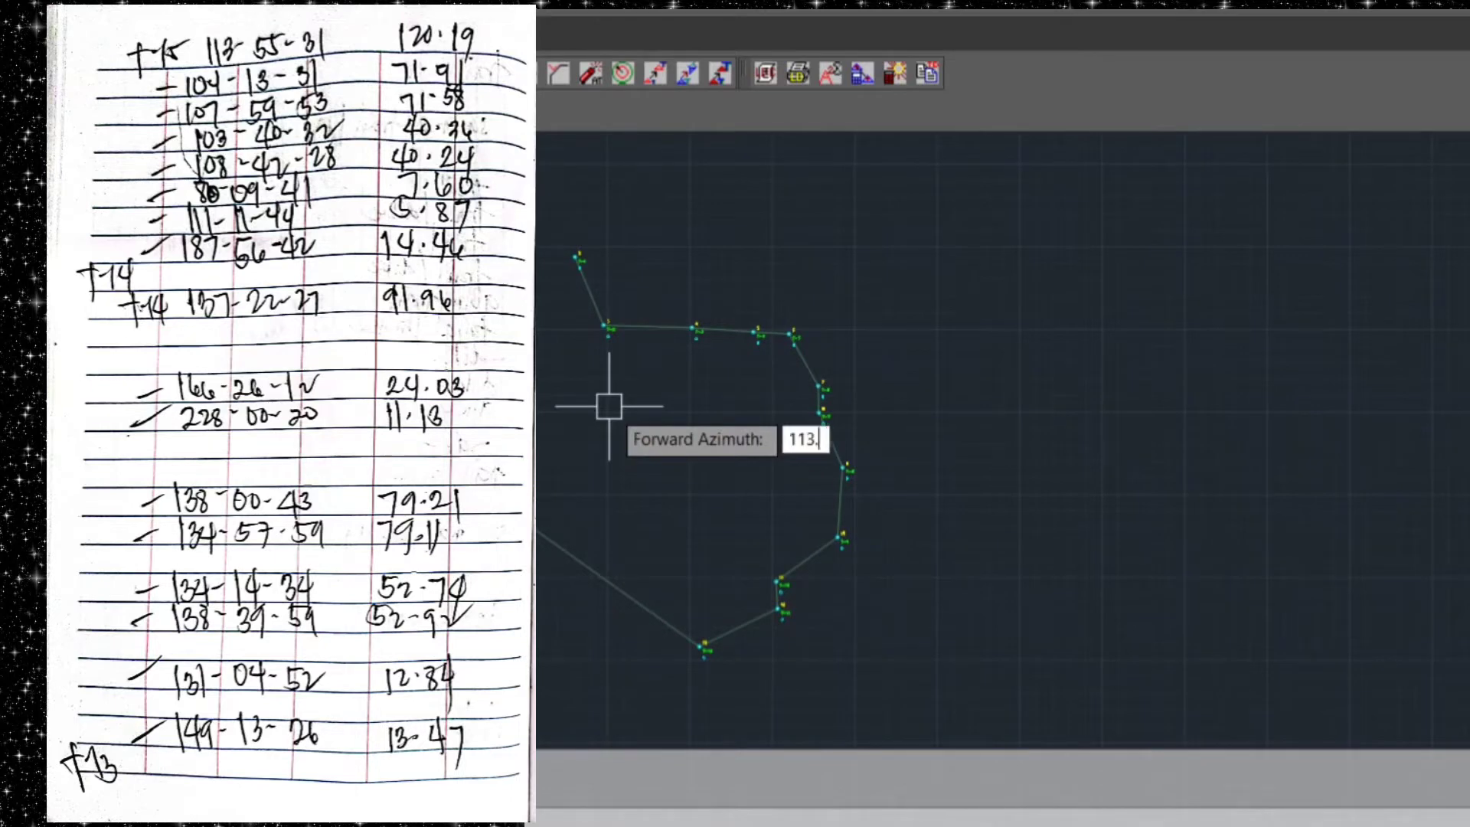
{"action": "type", "text": "5531"}
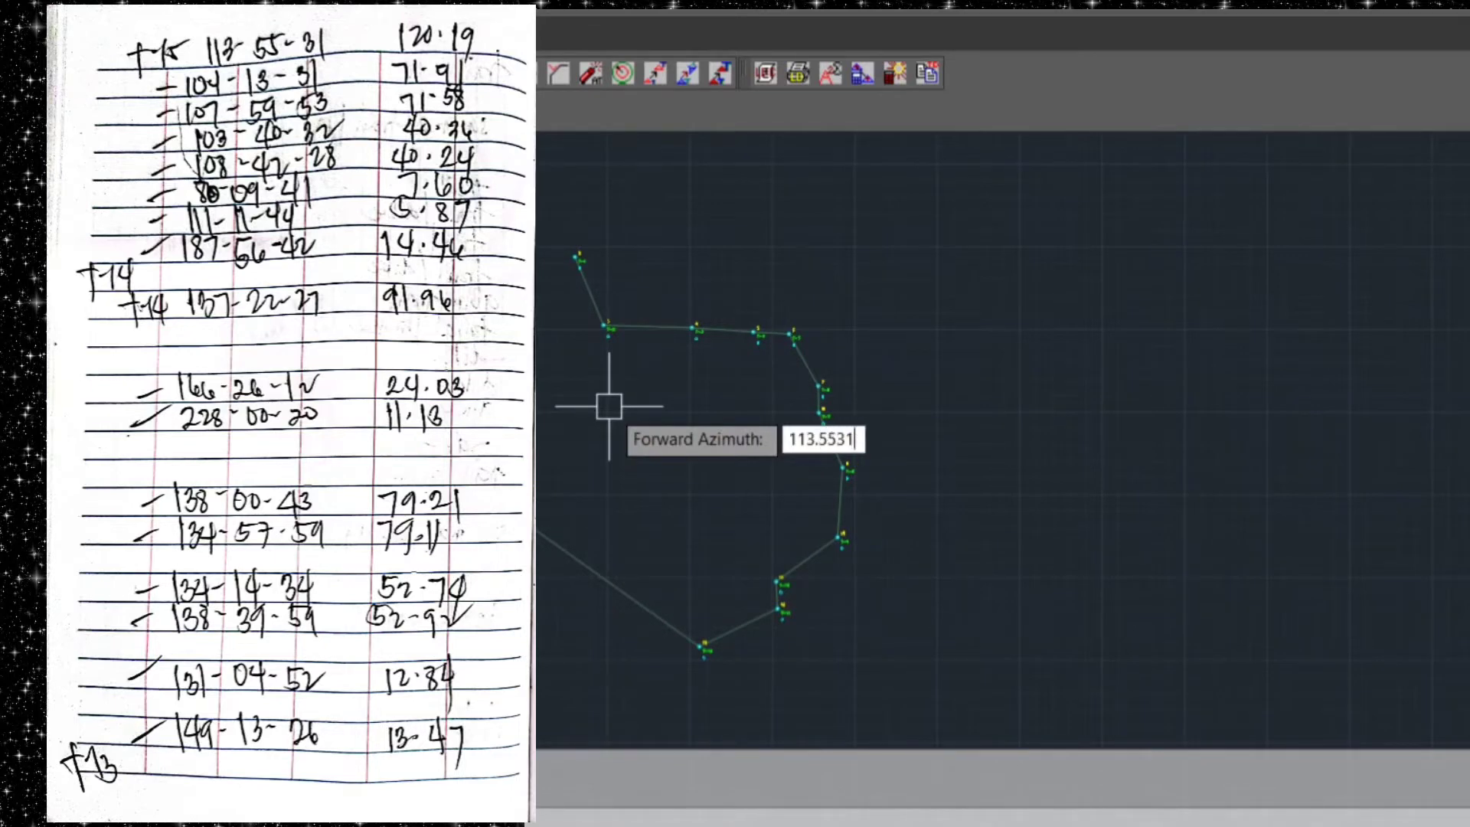
{"action": "key", "text": "Return"}
{"action": "type", "text": "120."}
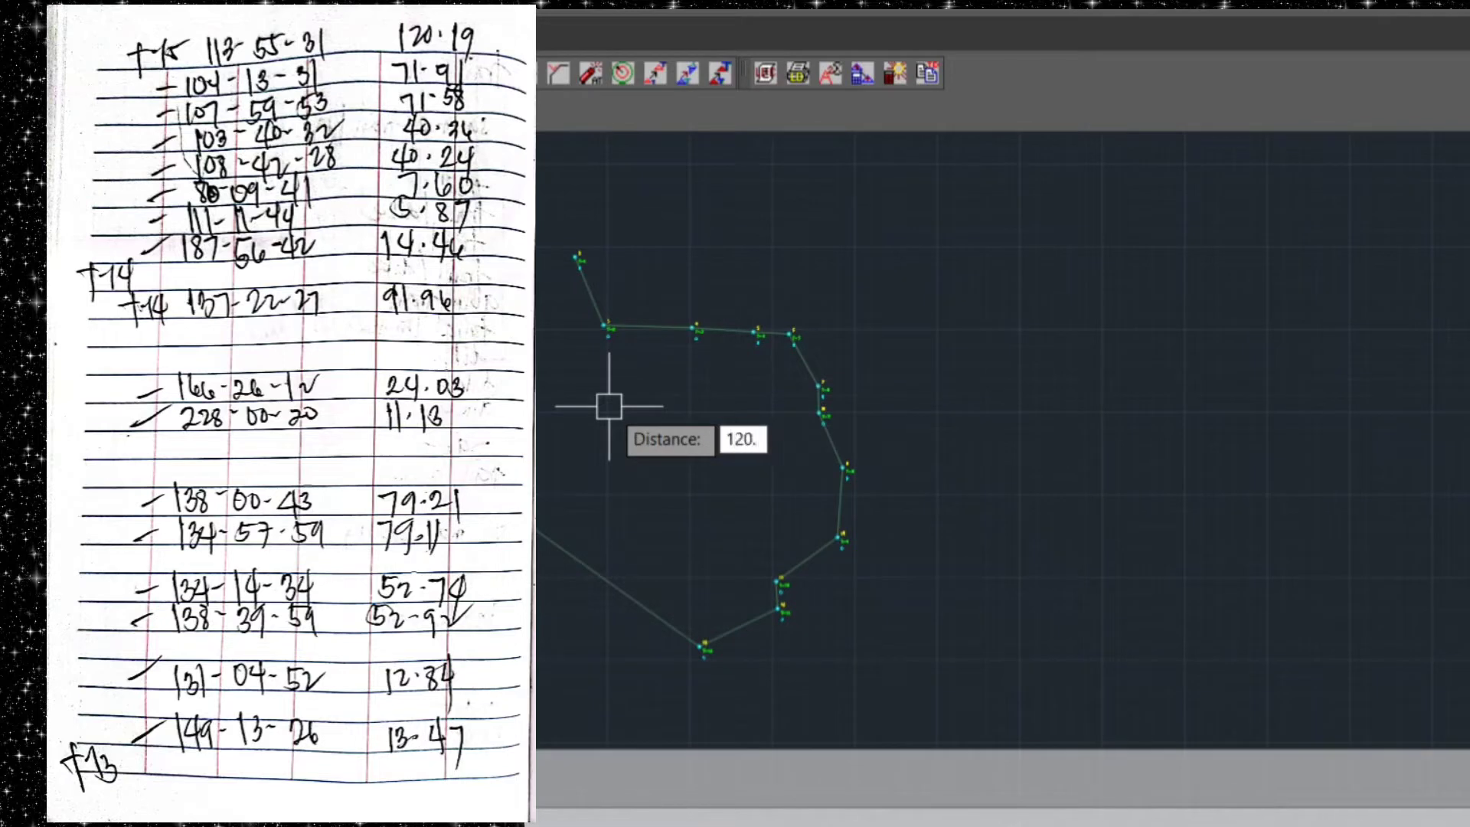
{"action": "type", "text": "19"}
{"action": "key", "text": "Return"}
{"action": "key", "text": "Return"}
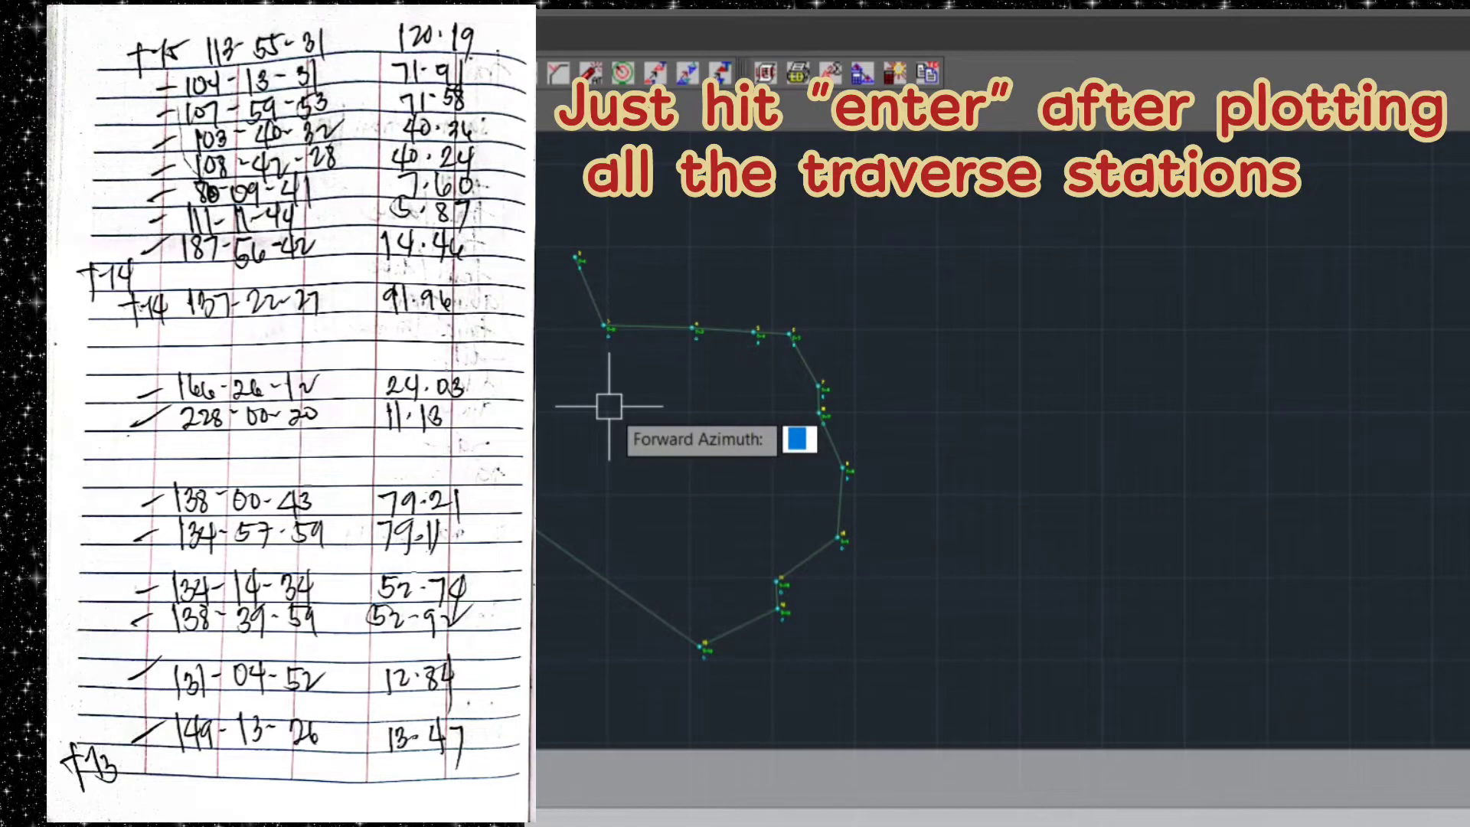
End the traverse and place its traverse number label in the open area southwest of the T-15 line end
{"action": "key", "text": "Return"}
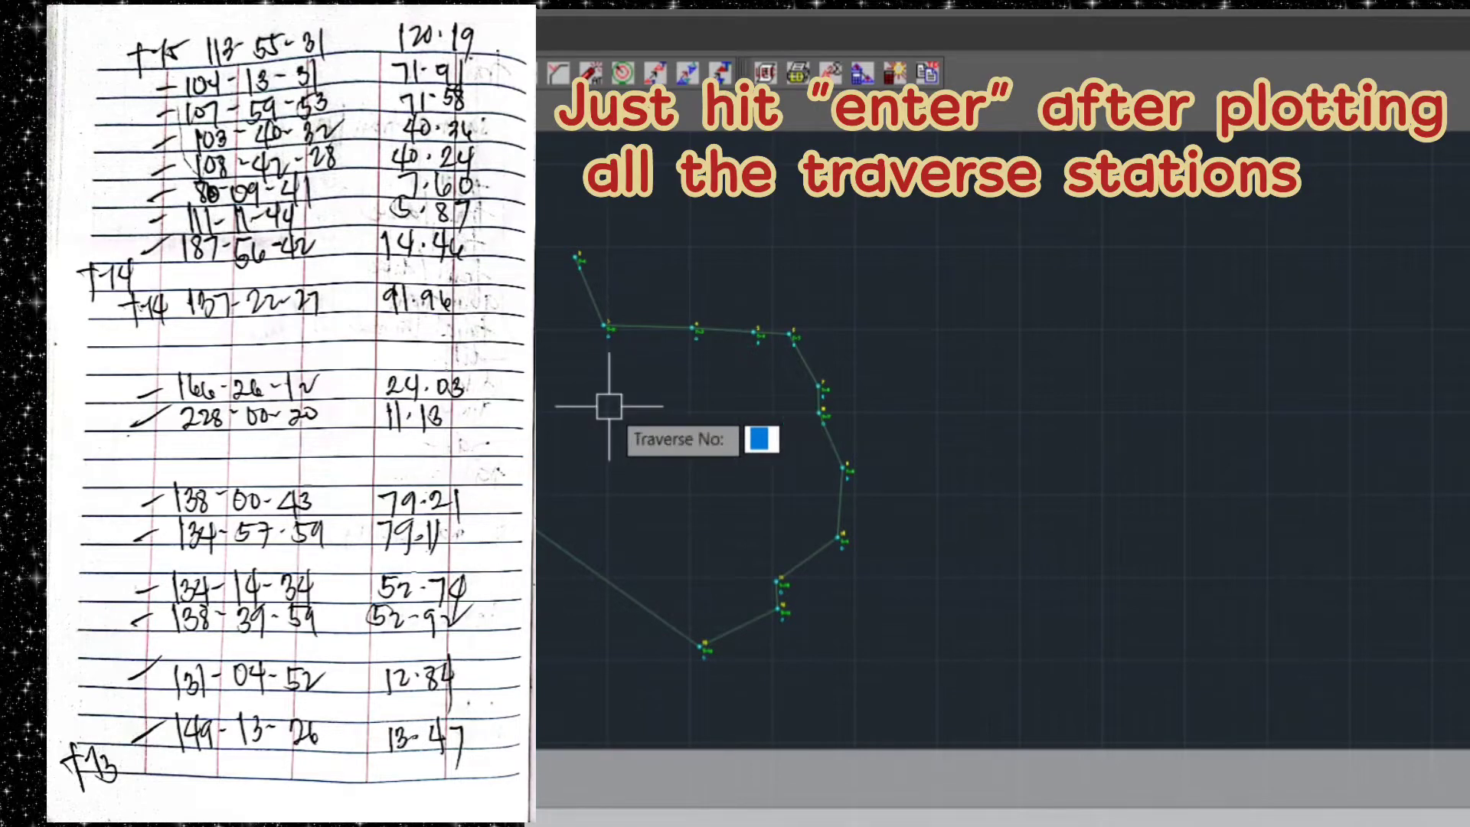
{"action": "key", "text": "Return"}
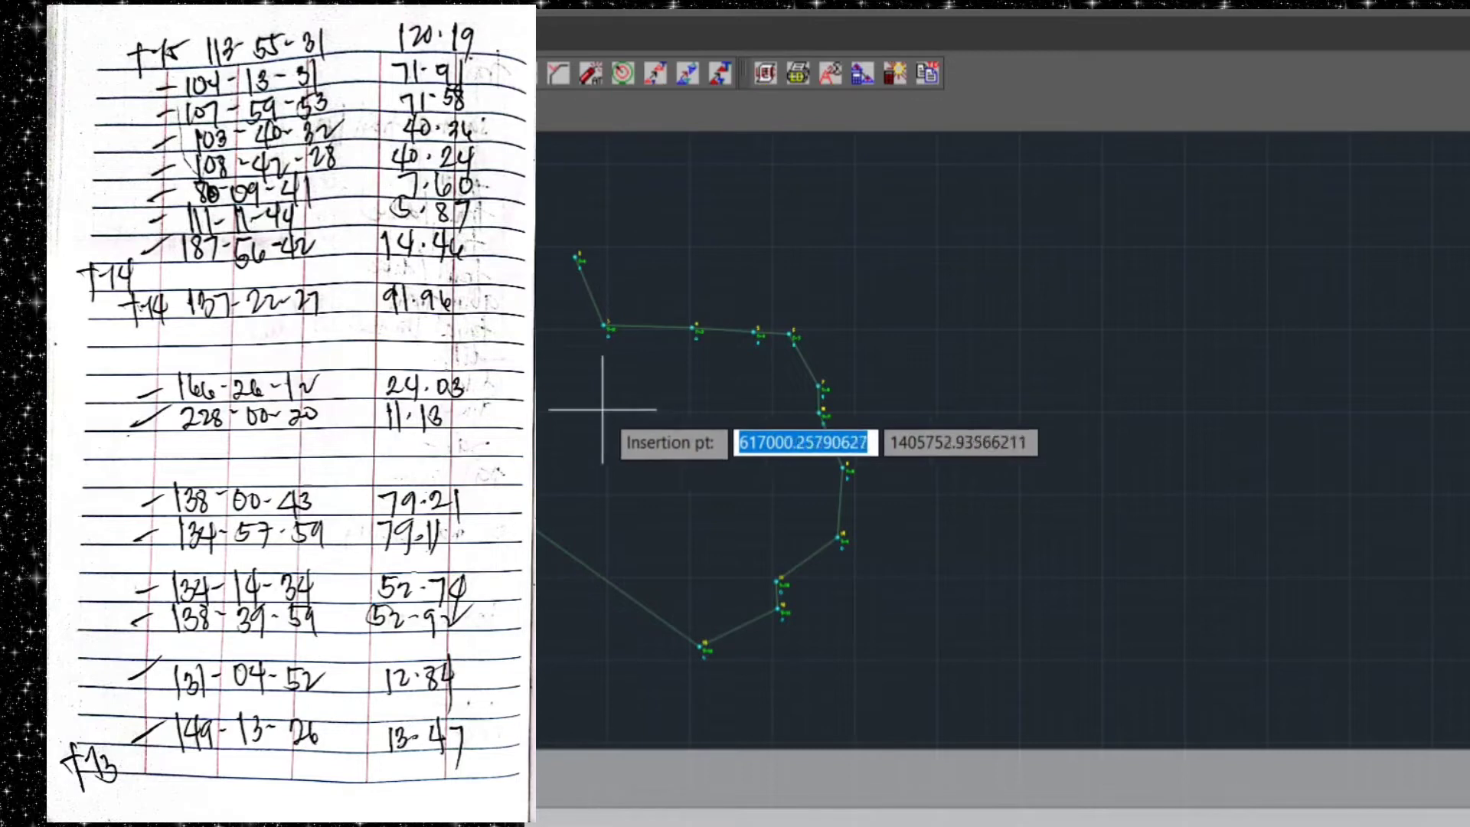
{"action": "scroll", "coordinate": [633, 450], "scroll_direction": "up", "scroll_amount": 5}
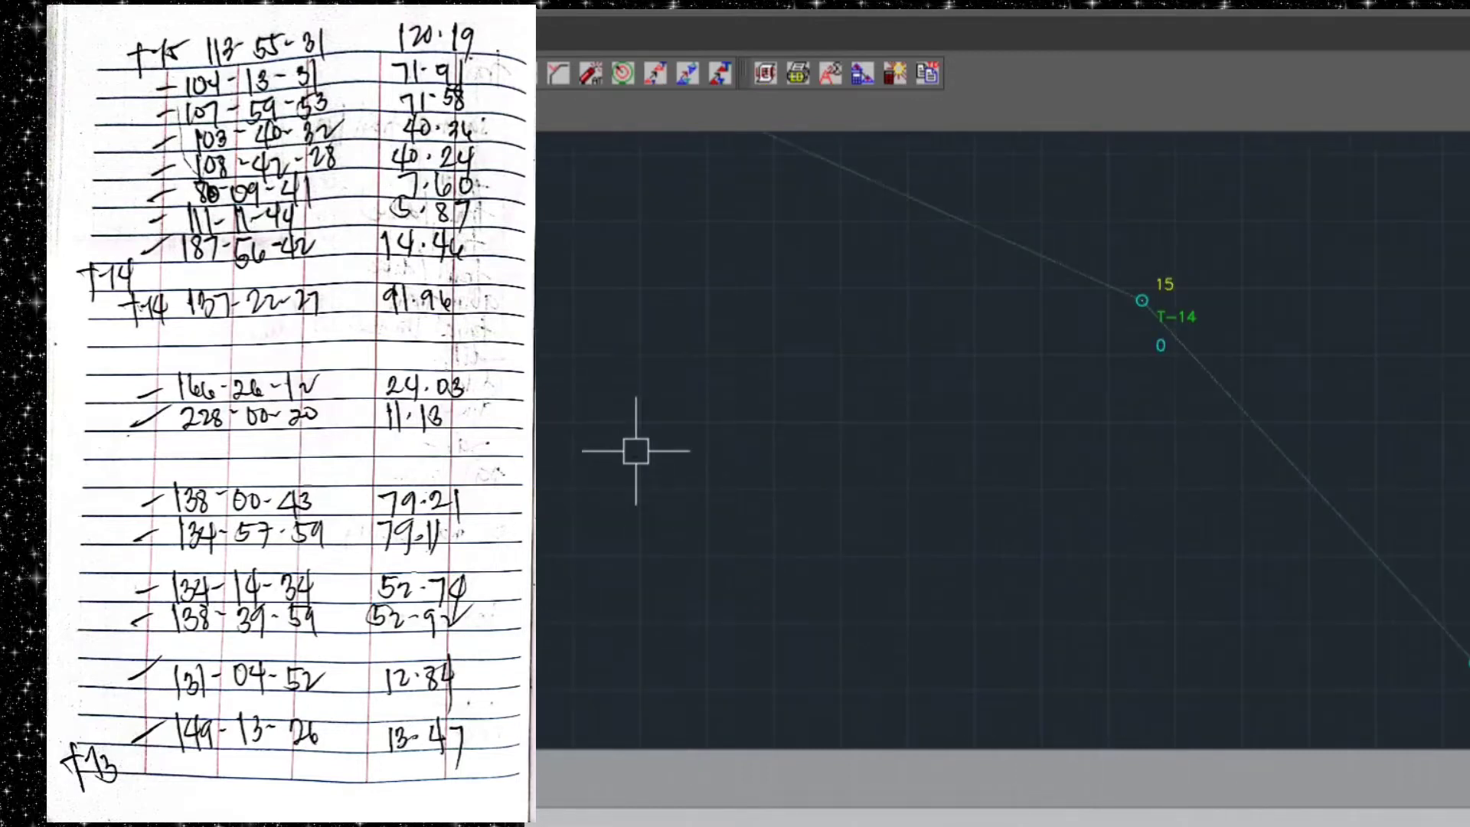
Copy the T-14 station block to the open end of the last traverse line, using Endpoint and Center object snaps
{"action": "scroll", "coordinate": [604, 499], "scroll_direction": "down", "scroll_amount": 1}
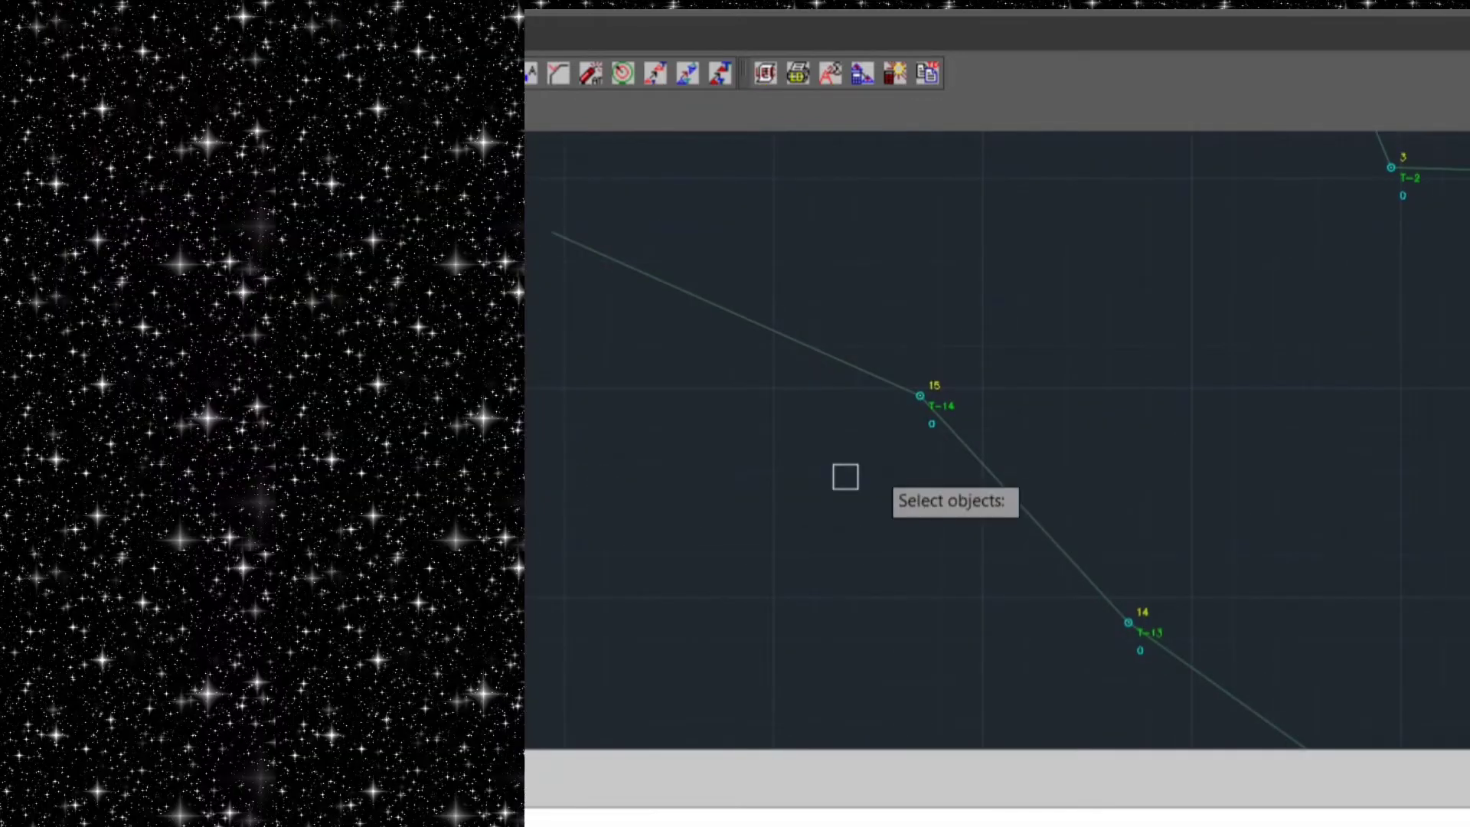
{"action": "scroll", "coordinate": [961, 371], "scroll_direction": "up", "scroll_amount": 3}
{"action": "left_click", "coordinate": [888, 418]}
{"action": "key", "text": "Return"}
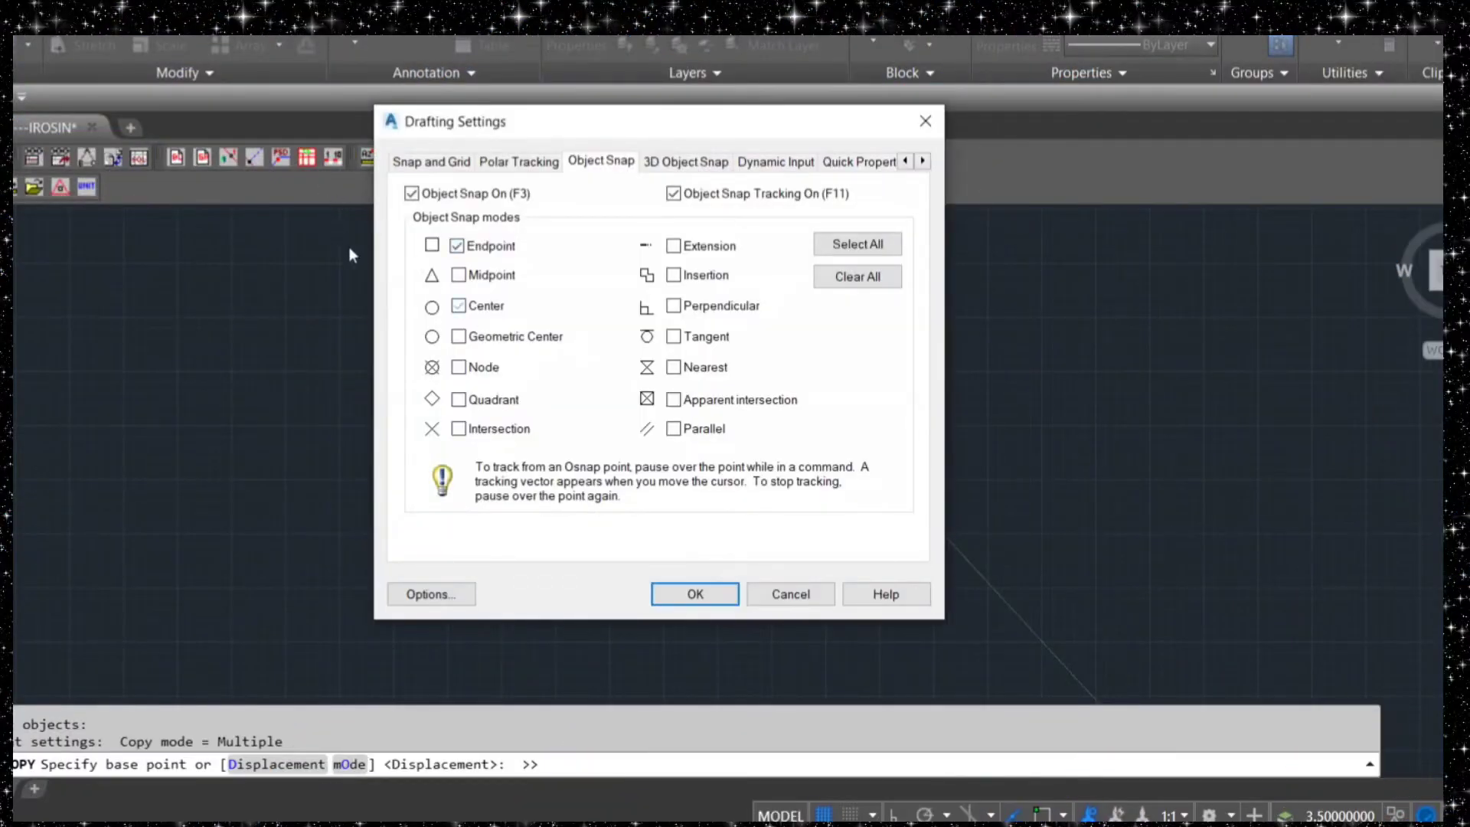
{"action": "left_click", "coordinate": [695, 594]}
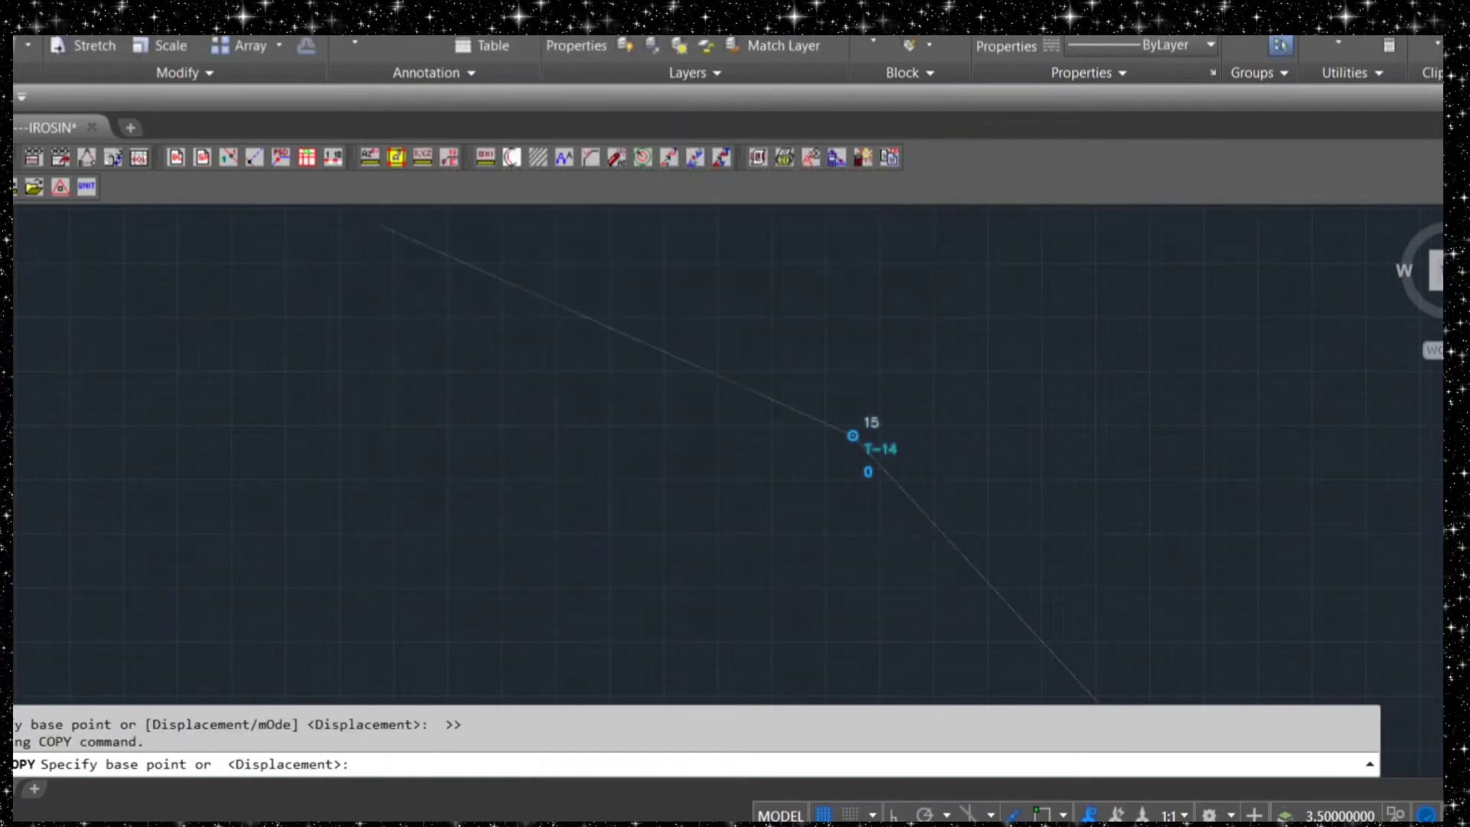
{"action": "left_click", "coordinate": [853, 435]}
{"action": "middle_click_drag", "start_coordinate": [392, 207], "coordinate": [469, 329]}
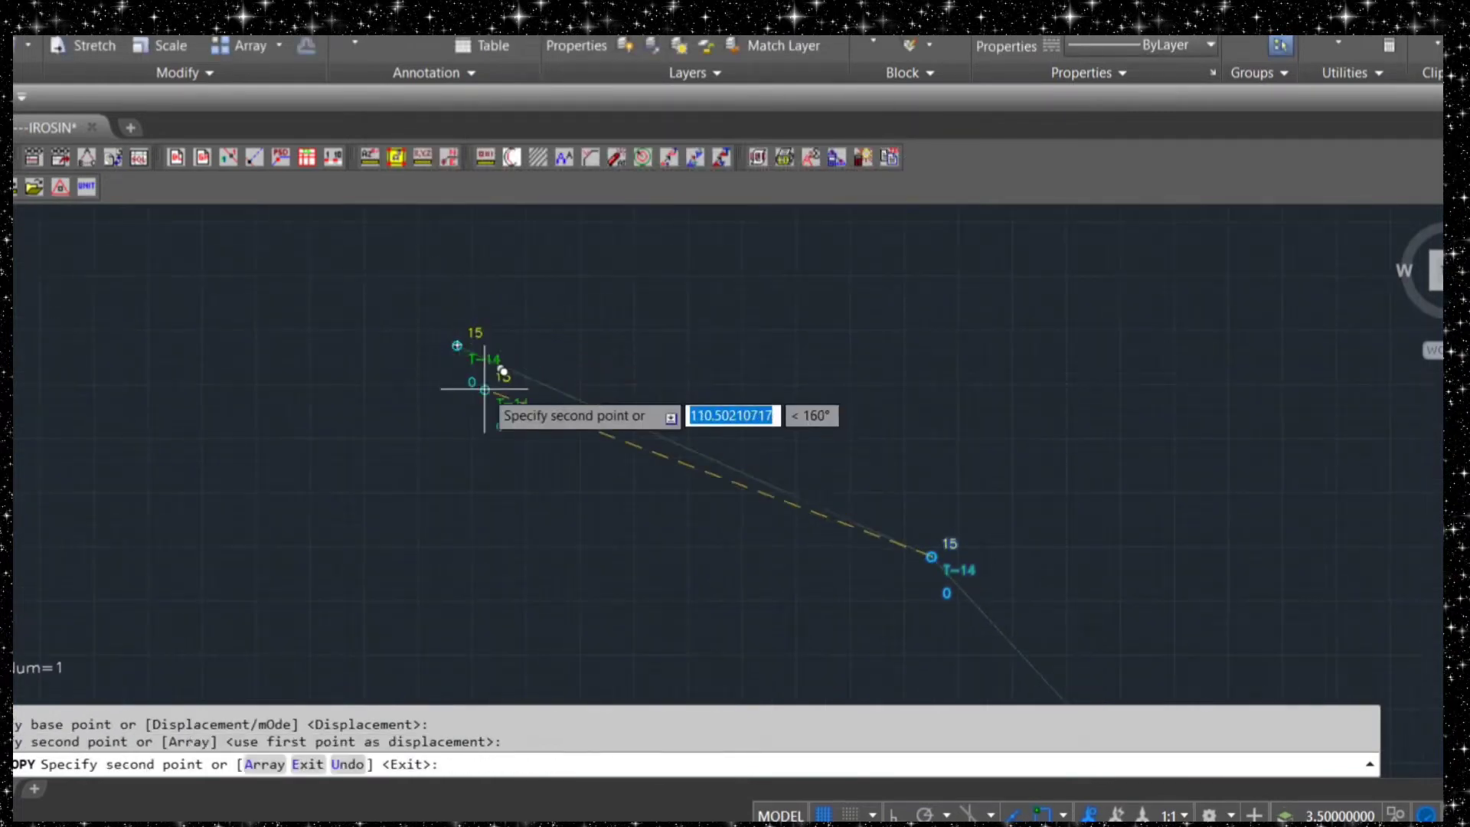
{"action": "key", "text": "Escape"}
Change the DESC attribute of the copied station block to T-15
{"action": "scroll", "coordinate": [471, 357], "scroll_direction": "up", "scroll_amount": 5}
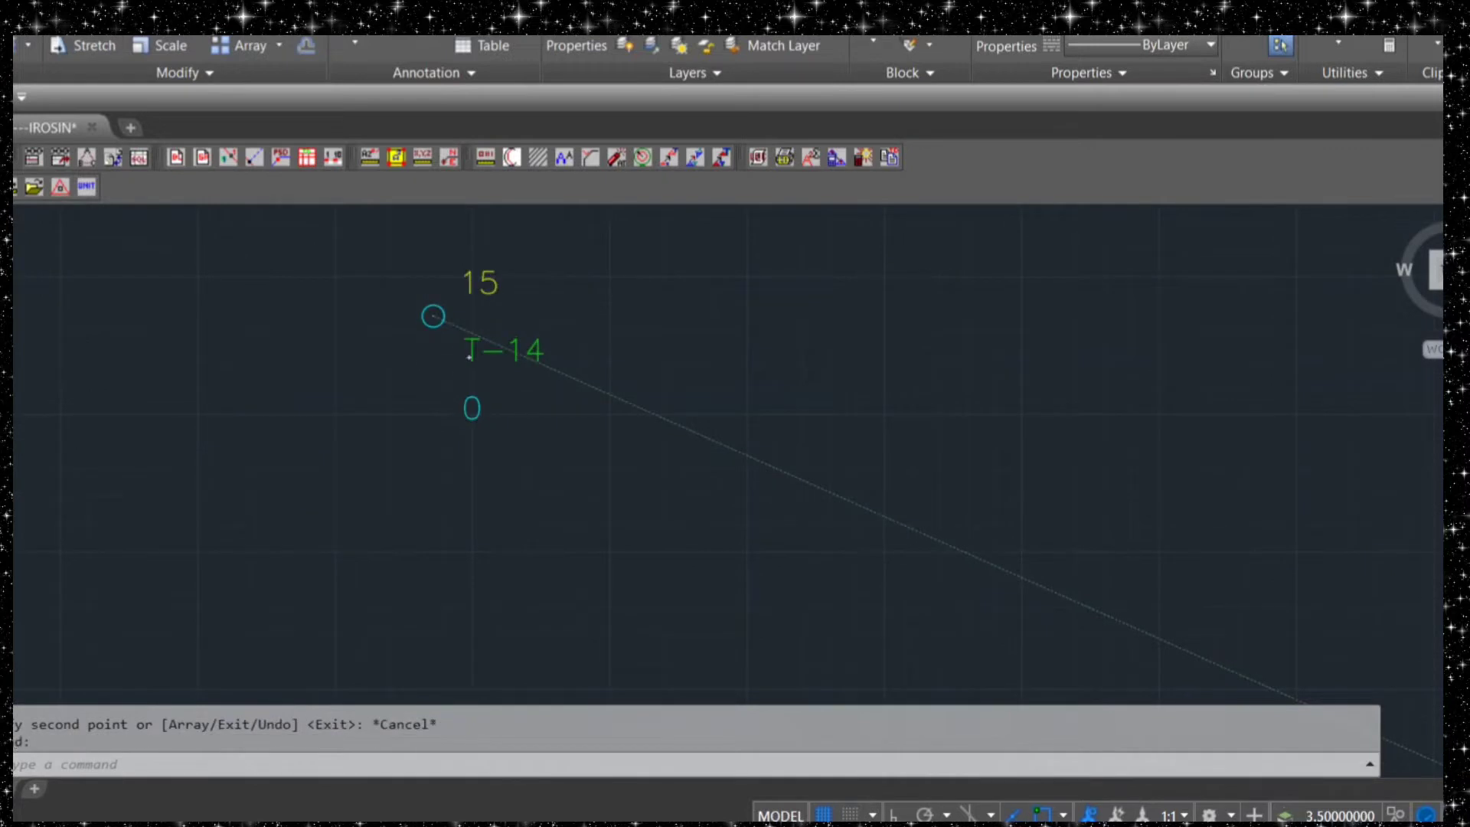
{"action": "double_click", "coordinate": [470, 357]}
{"action": "key", "text": "End"}
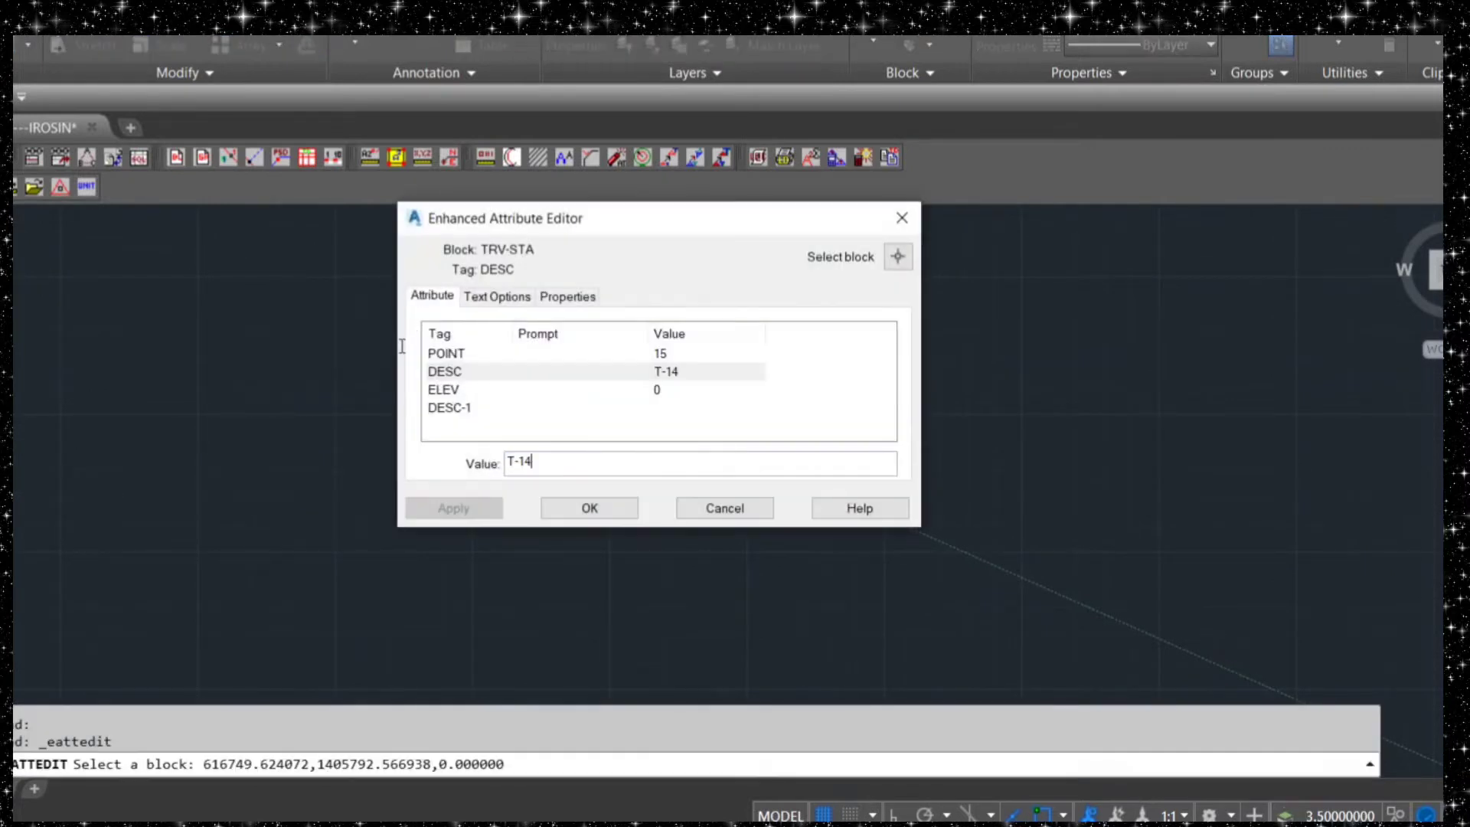
{"action": "type", "text": "5"}
{"action": "key", "text": "Return"}
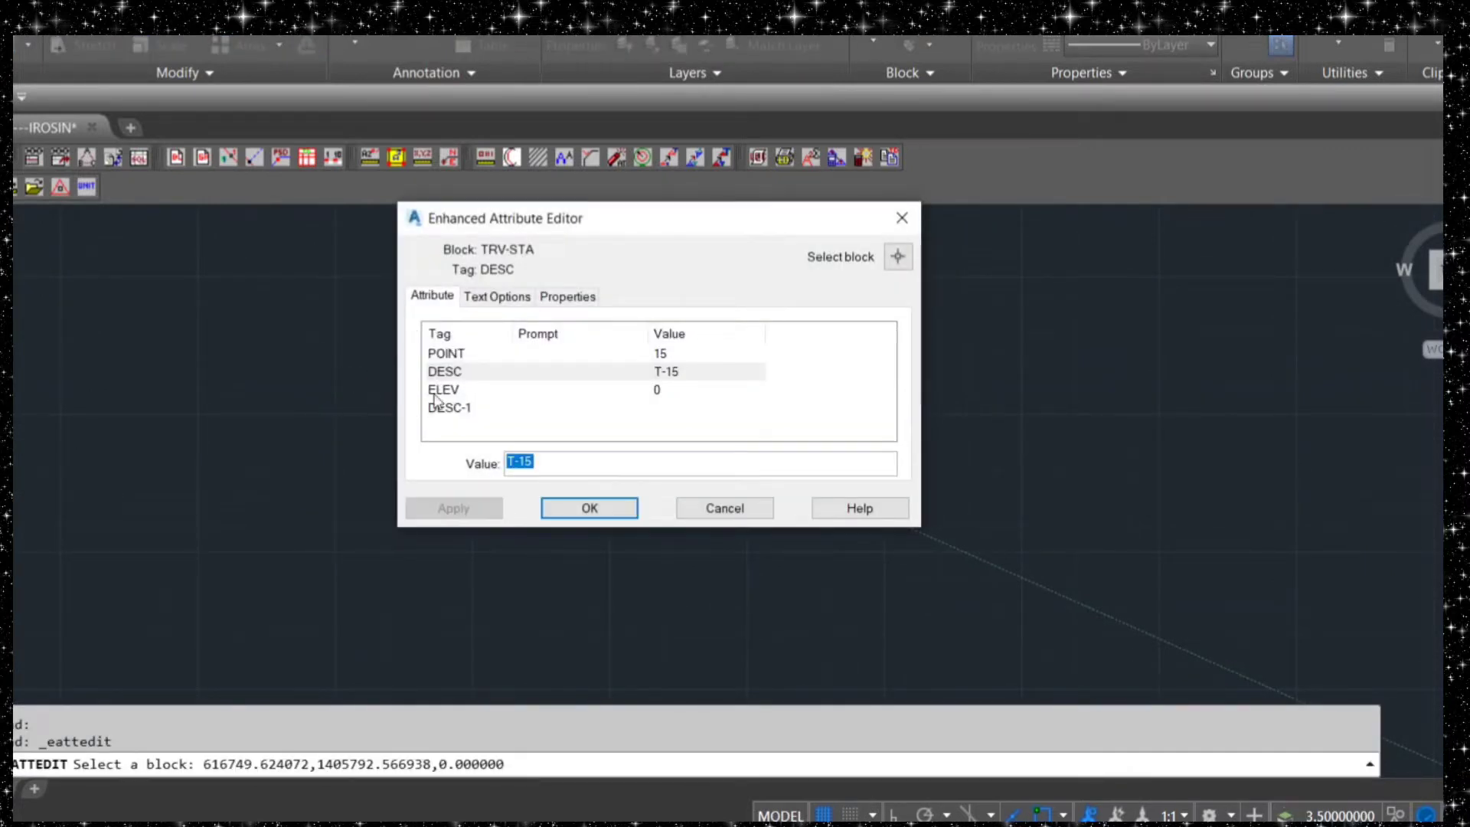
{"action": "key", "text": "Return"}
Examine the whole plotted traverse and its station labels from T-1 to T-15
{"action": "scroll", "coordinate": [599, 436], "scroll_direction": "down", "scroll_amount": 10}
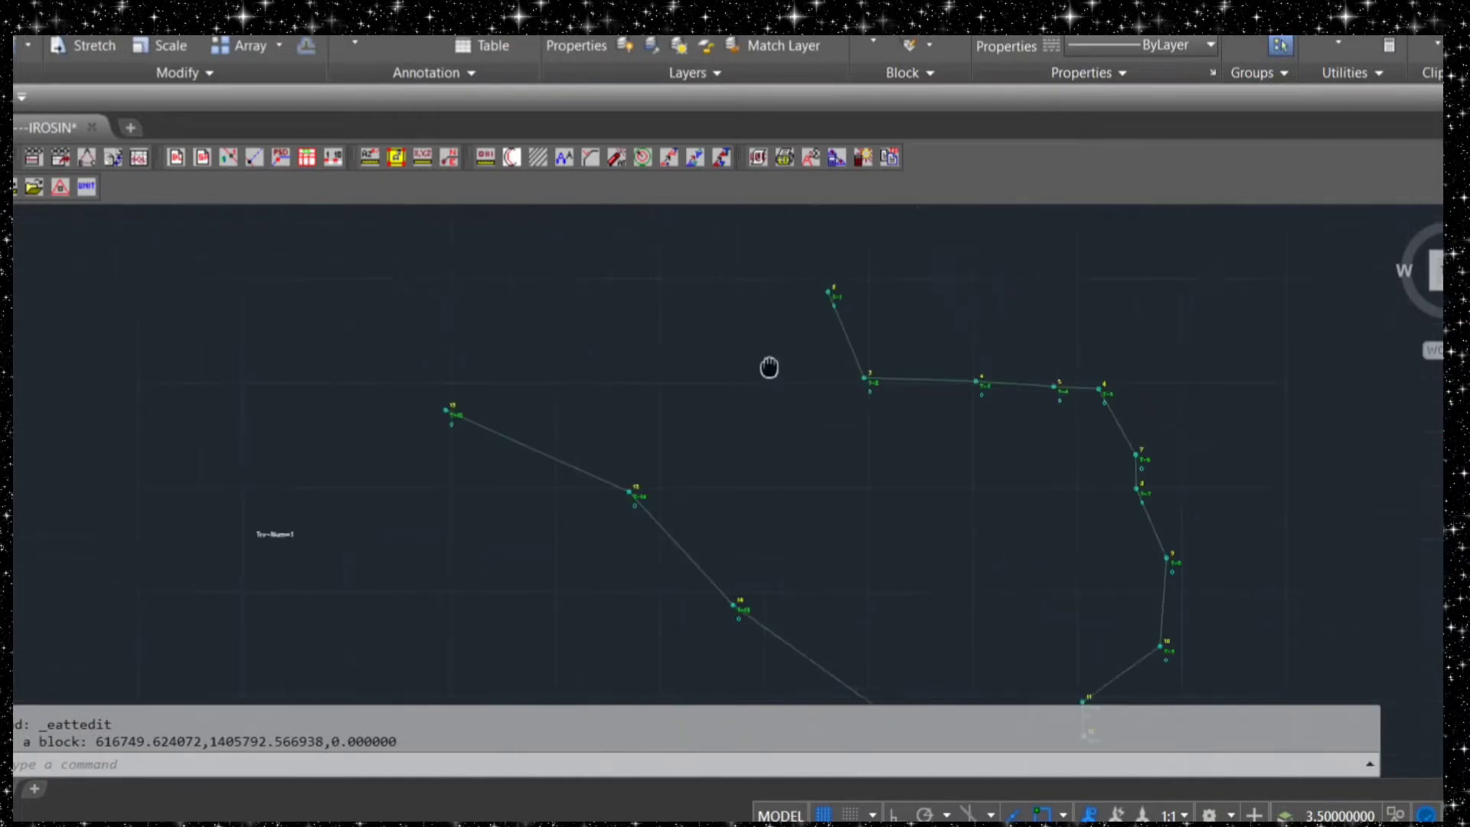
{"action": "middle_click_drag", "start_coordinate": [866, 455], "coordinate": [696, 450]}
{"action": "scroll", "coordinate": [756, 420], "scroll_direction": "up", "scroll_amount": 6}
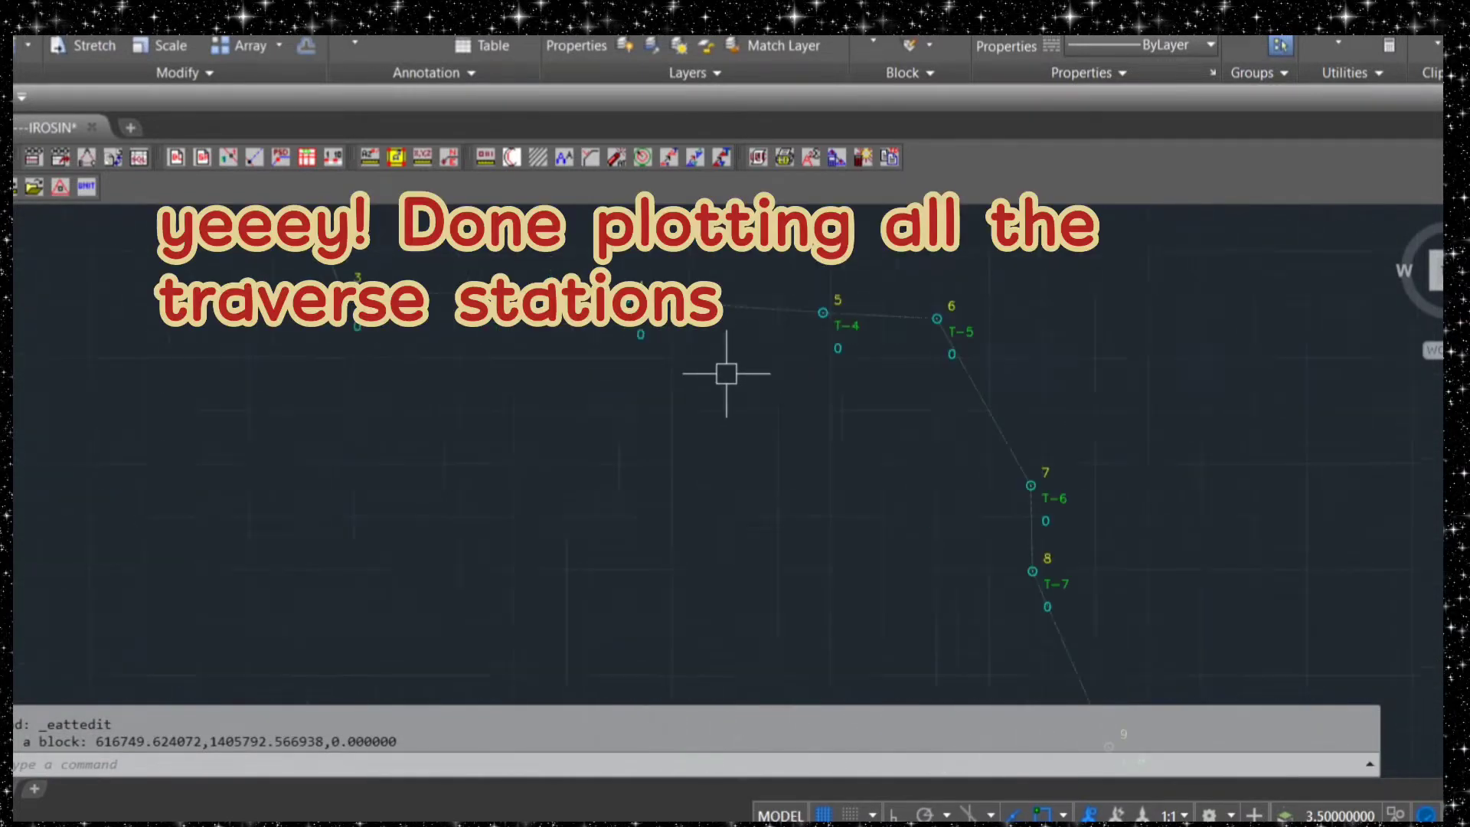
{"action": "middle_click_drag", "start_coordinate": [699, 371], "coordinate": [815, 568]}
{"action": "scroll", "coordinate": [756, 614], "scroll_direction": "down", "scroll_amount": 2}
{"action": "middle_click_drag", "start_coordinate": [756, 611], "coordinate": [707, 376]}
{"action": "scroll", "coordinate": [729, 461], "scroll_direction": "down", "scroll_amount": 2}
{"action": "middle_click_drag", "start_coordinate": [728, 461], "coordinate": [732, 394]}
{"action": "mouse_move", "coordinate": [755, 522]}
{"action": "middle_mouse_down"}
{"action": "mouse_move", "coordinate": [749, 415]}
{"action": "mouse_move", "coordinate": [770, 549]}
{"action": "middle_mouse_up"}
{"action": "mouse_move", "coordinate": [753, 477]}
{"action": "middle_mouse_down"}
{"action": "mouse_move", "coordinate": [746, 512]}
{"action": "mouse_move", "coordinate": [726, 477]}
{"action": "middle_mouse_up"}
{"action": "scroll", "coordinate": [709, 450], "scroll_direction": "down", "scroll_amount": 2}
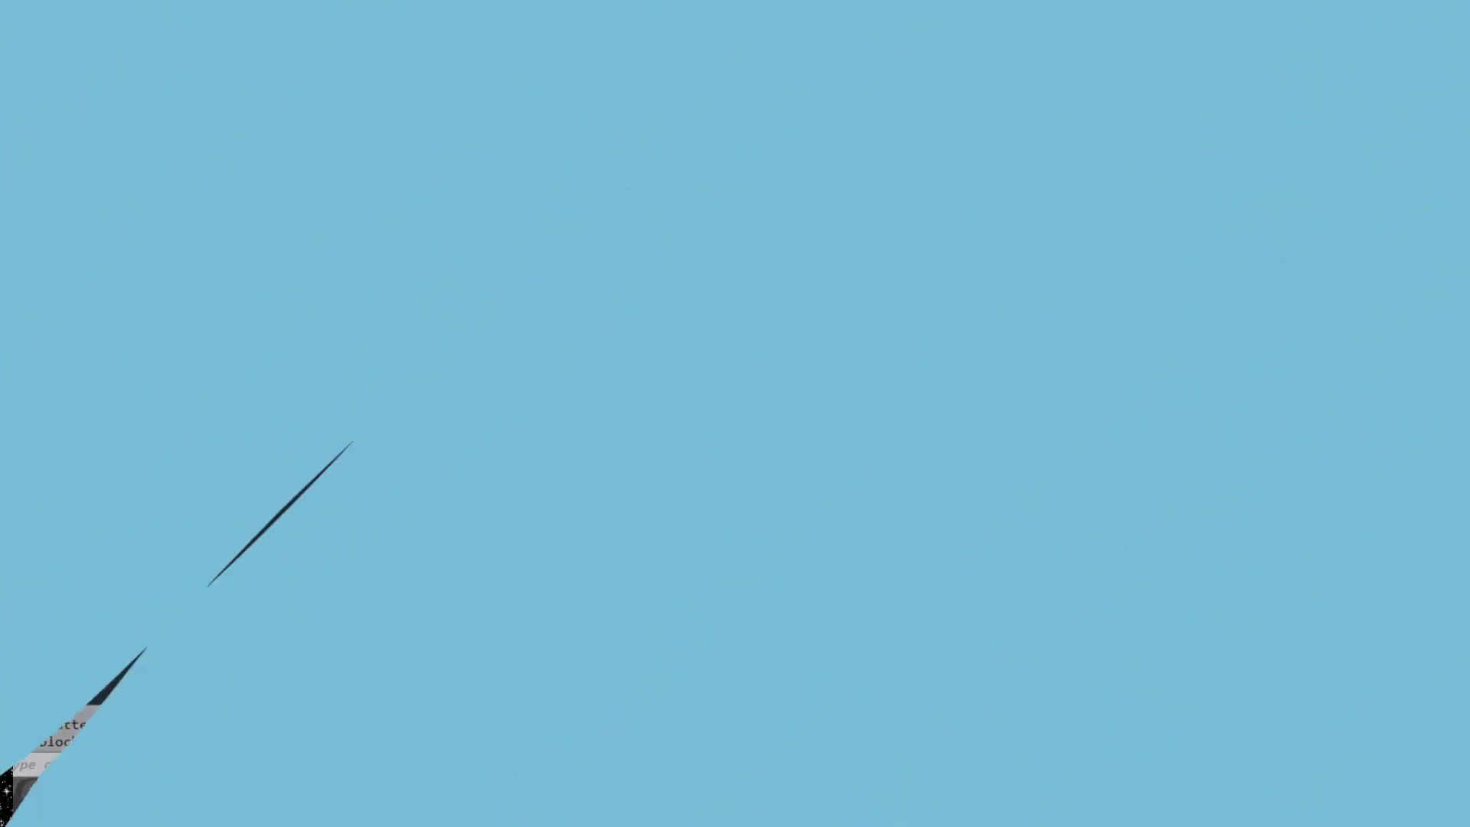
{"action": "scroll", "coordinate": [360, 362], "scroll_direction": "down", "scroll_amount": 2}
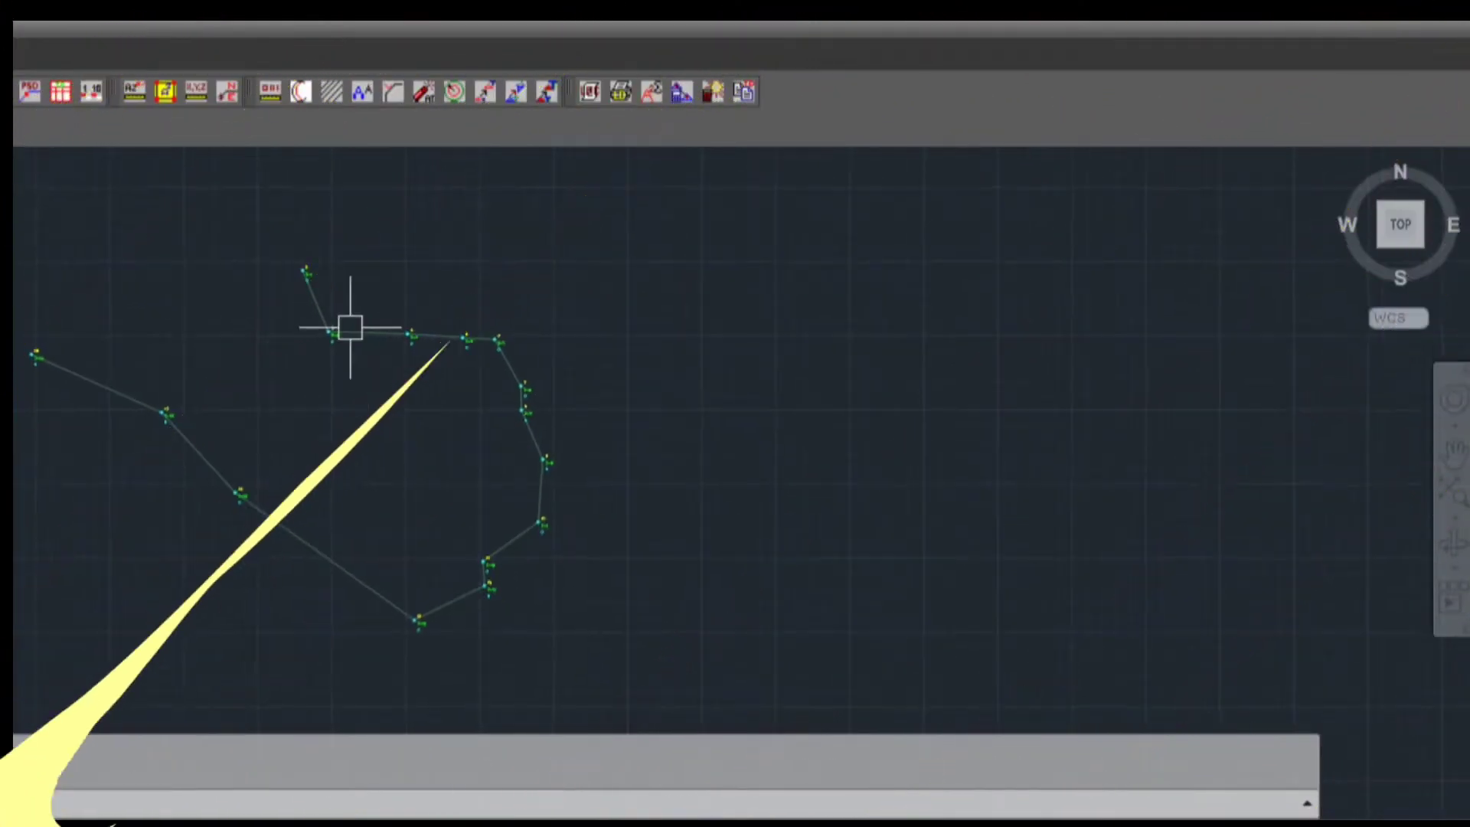
{"action": "scroll", "coordinate": [352, 325], "scroll_direction": "up", "scroll_amount": 2}
{"action": "scroll", "coordinate": [370, 466], "scroll_direction": "down", "scroll_amount": 2}
{"action": "middle_click_drag", "start_coordinate": [371, 466], "coordinate": [347, 420]}
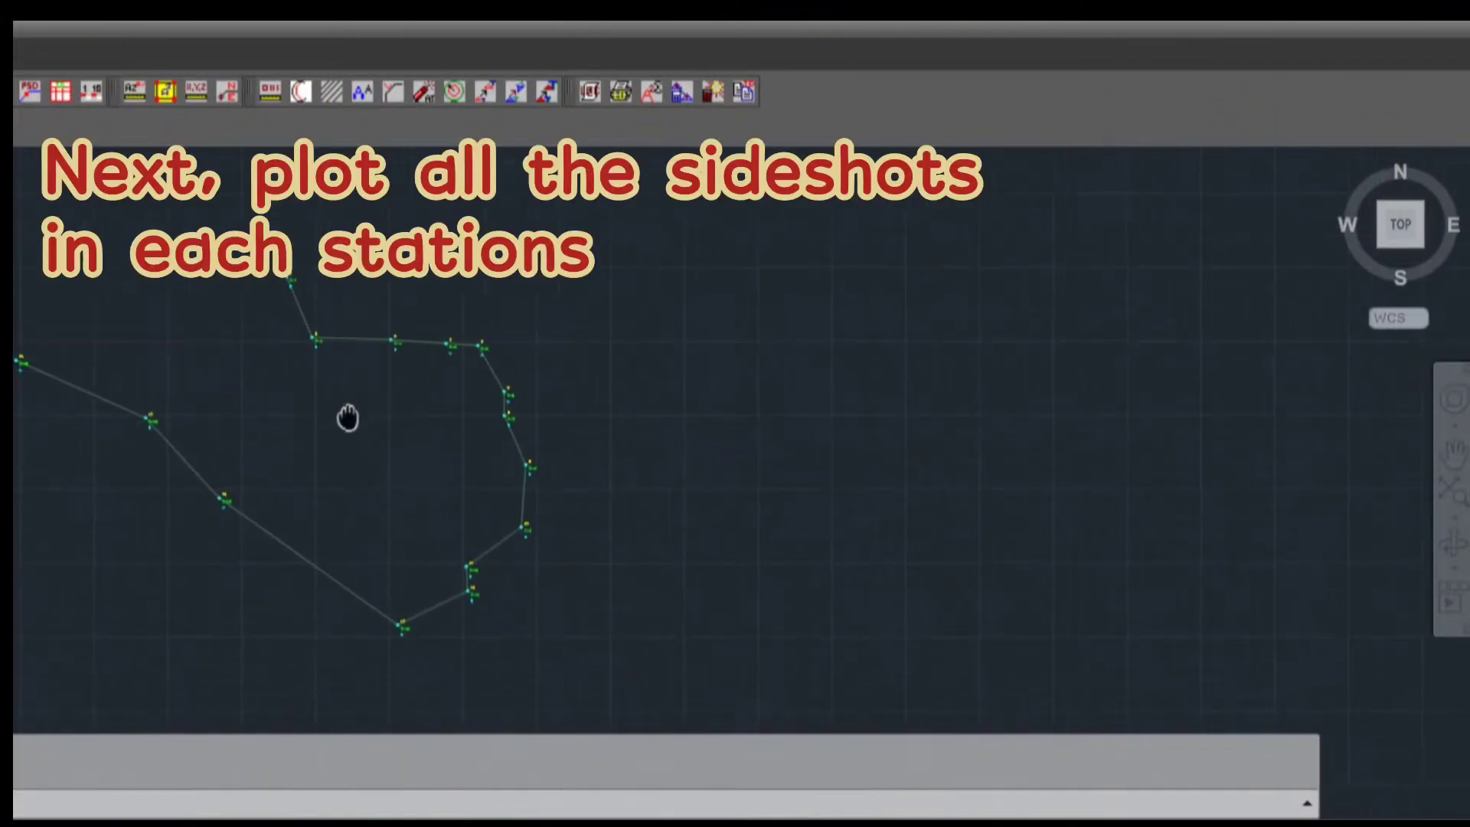
Start SSHOT without elevation computation and select traverse station T-1 as the instrument station
{"action": "type", "text": "SSHOT"}
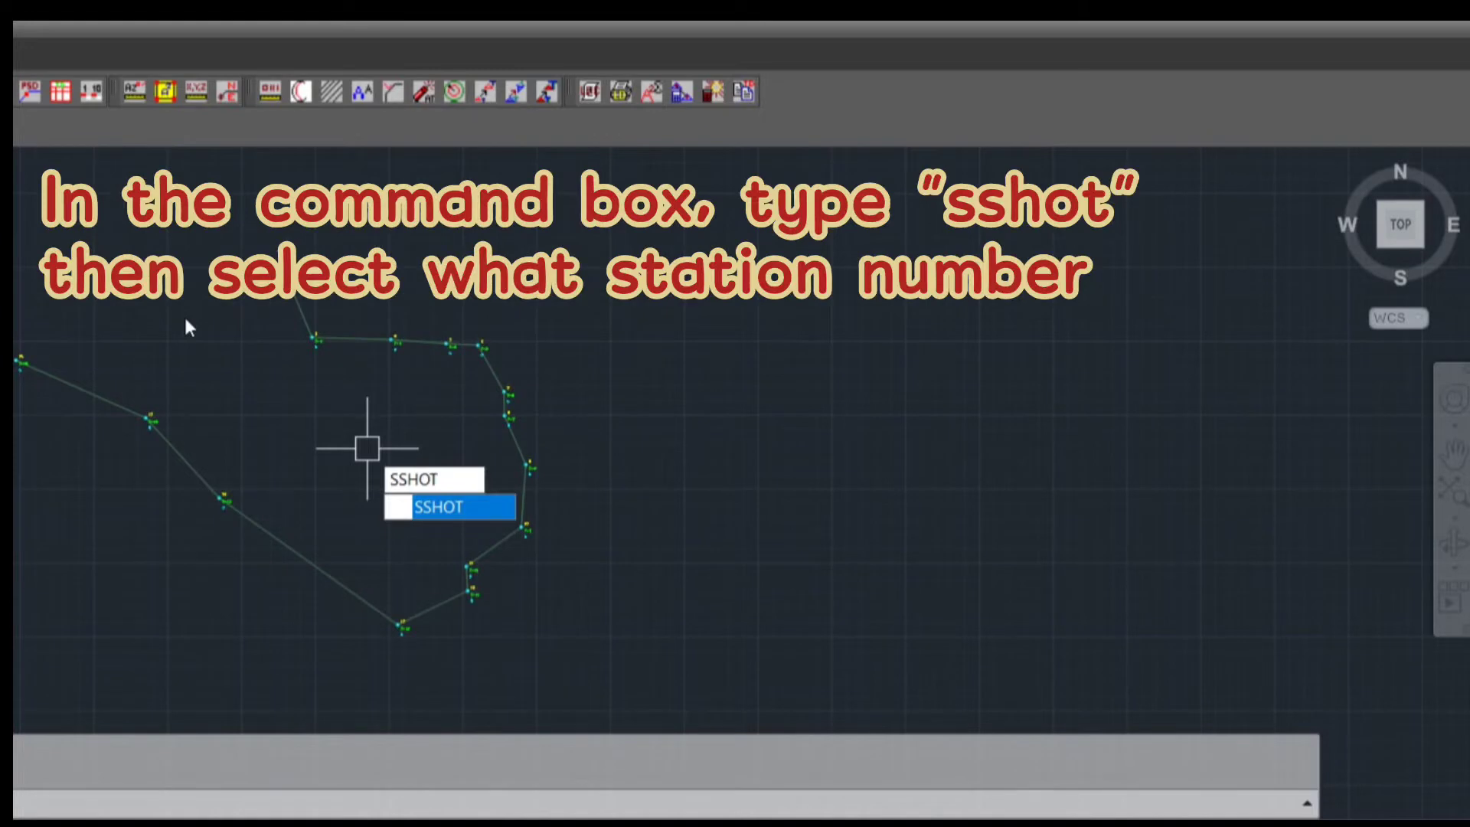
{"action": "key", "text": "Return"}
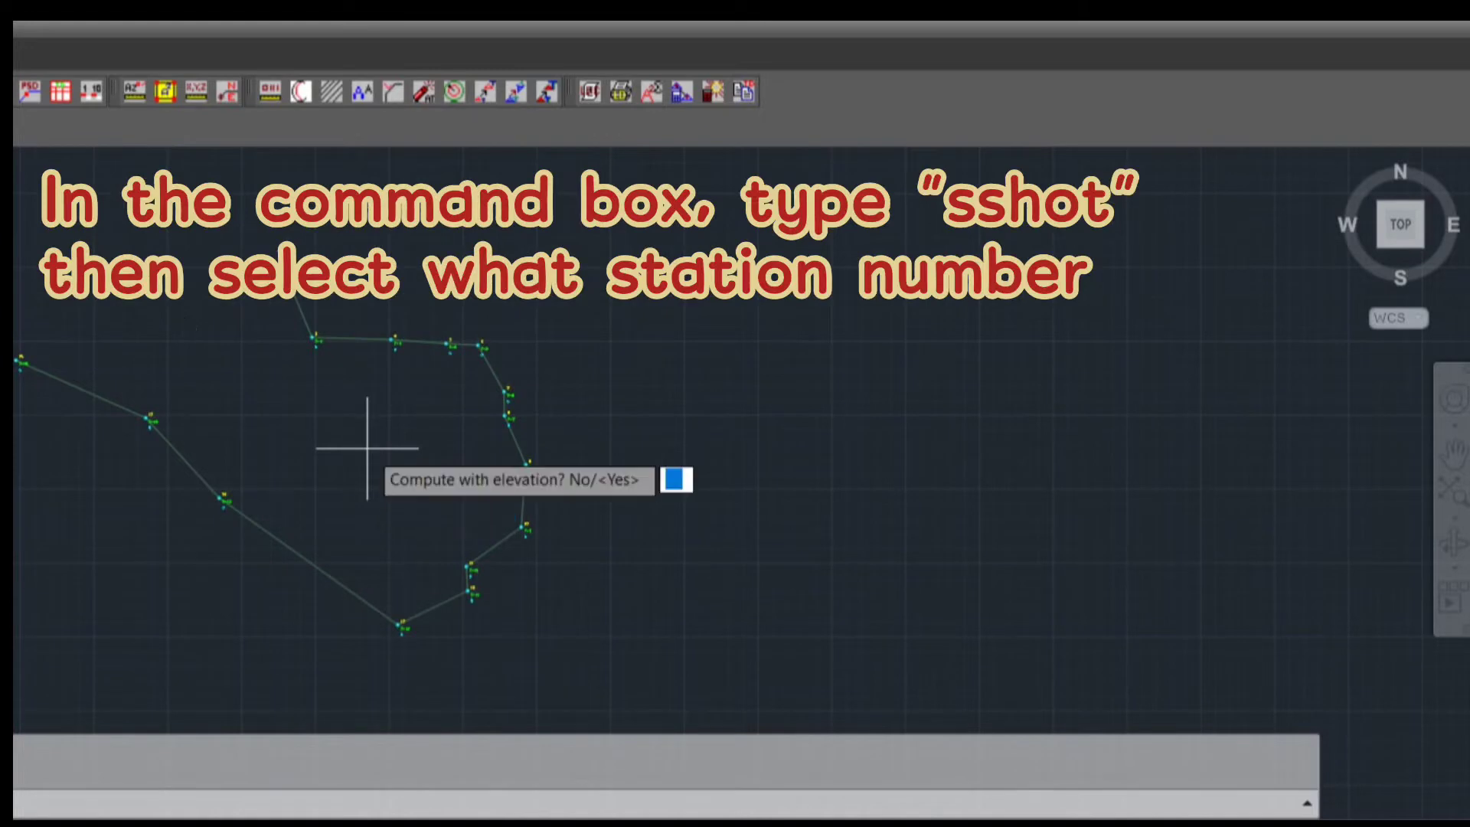
{"action": "type", "text": "N"}
{"action": "key", "text": "Return"}
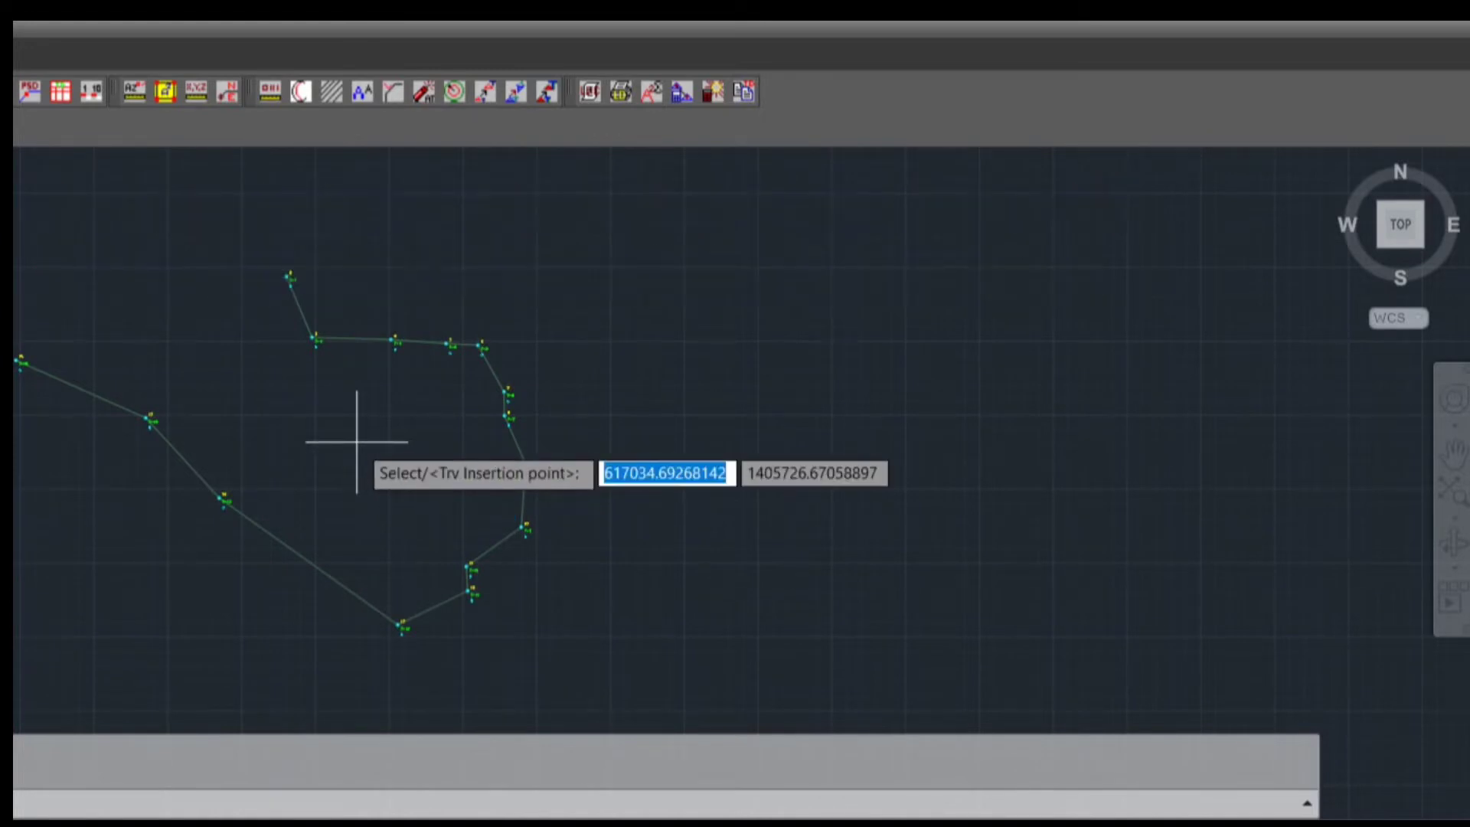
{"action": "type", "text": "S"}
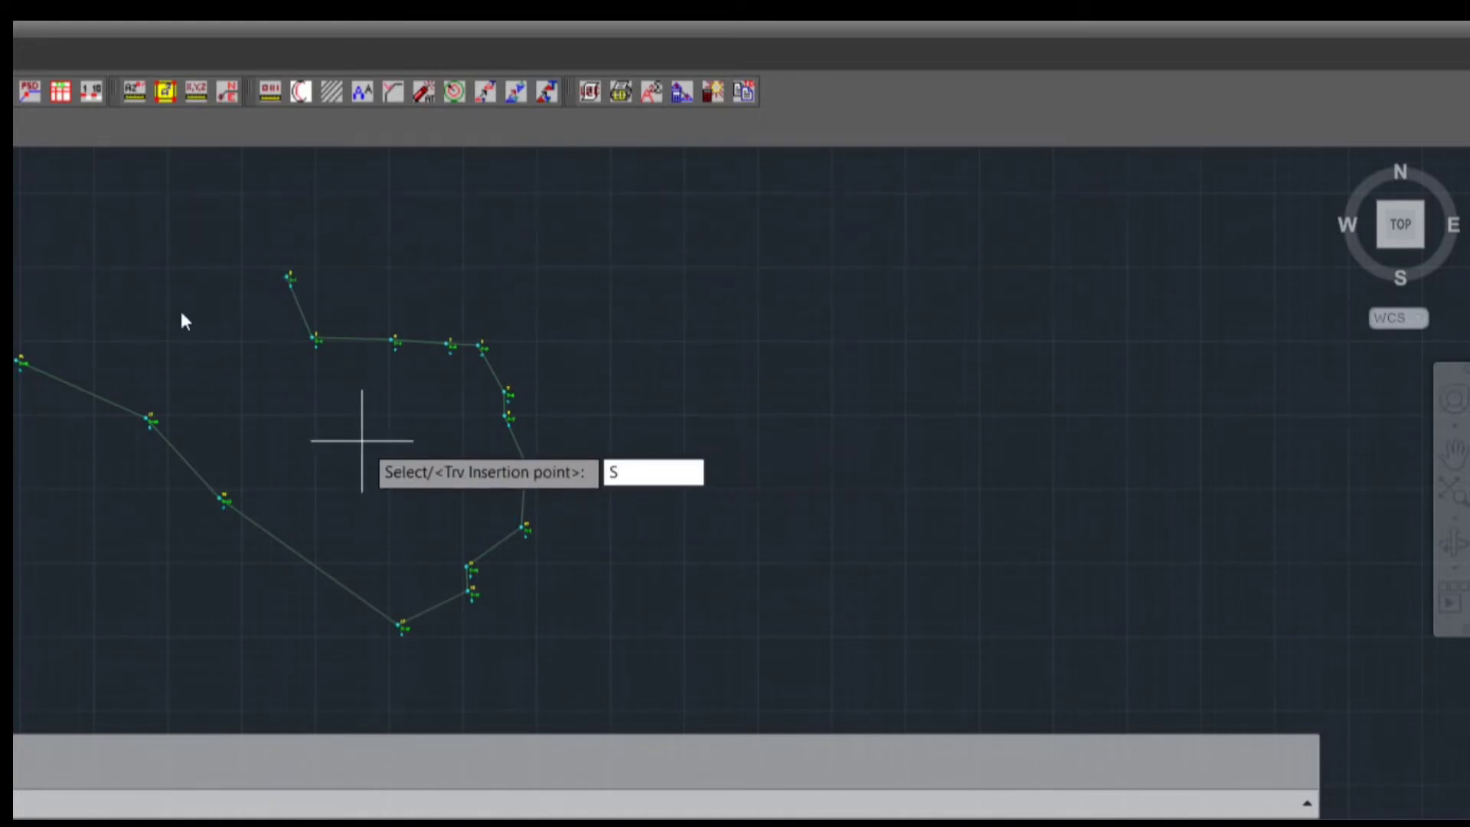
{"action": "key", "text": "Return"}
{"action": "scroll", "coordinate": [319, 270], "scroll_direction": "up", "scroll_amount": 6}
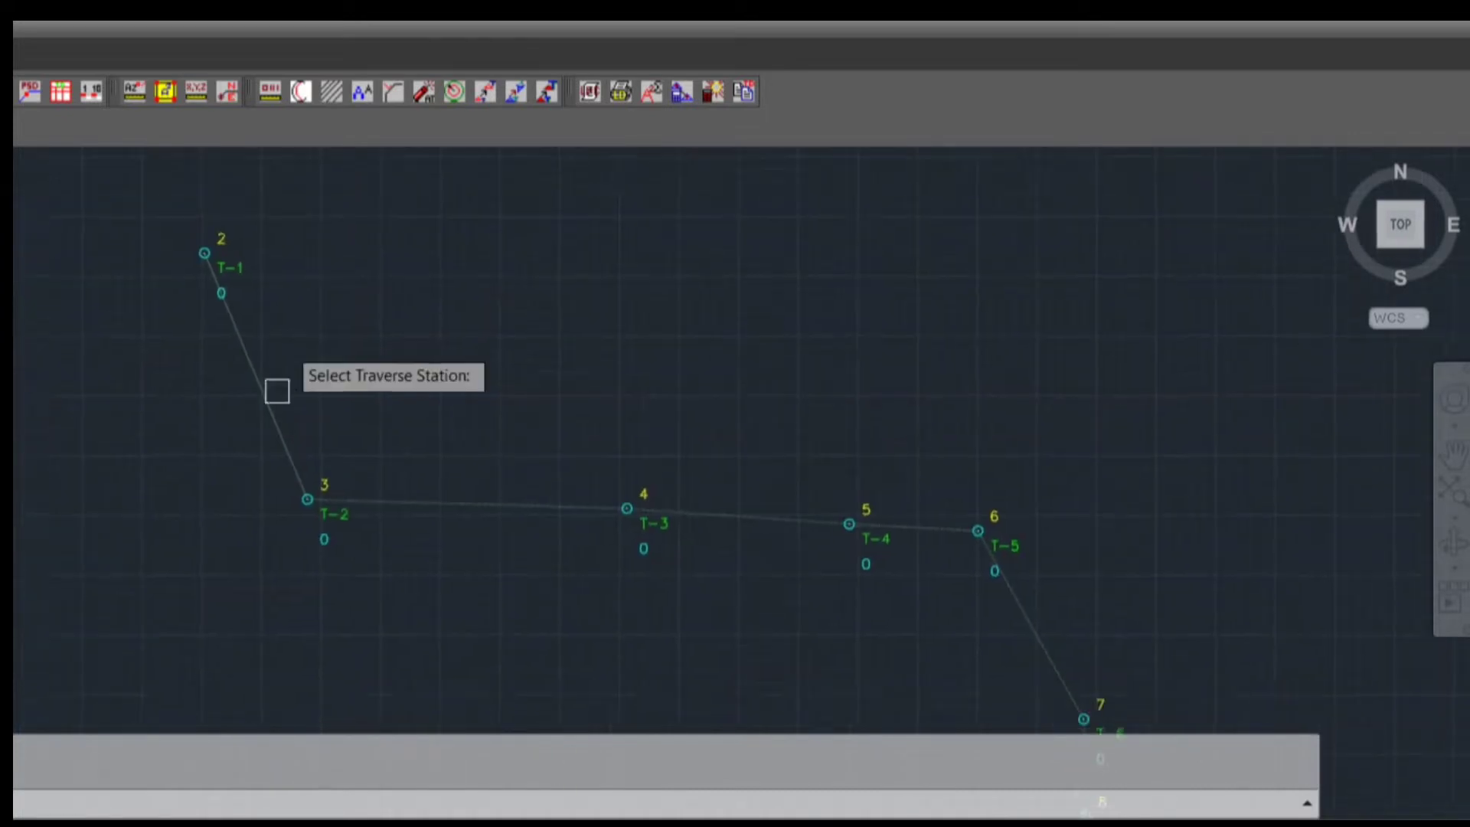
{"action": "scroll", "coordinate": [229, 260], "scroll_direction": "up", "scroll_amount": 2}
{"action": "left_click", "coordinate": [223, 267]}
{"action": "scroll", "coordinate": [335, 499], "scroll_direction": "down", "scroll_amount": 3}
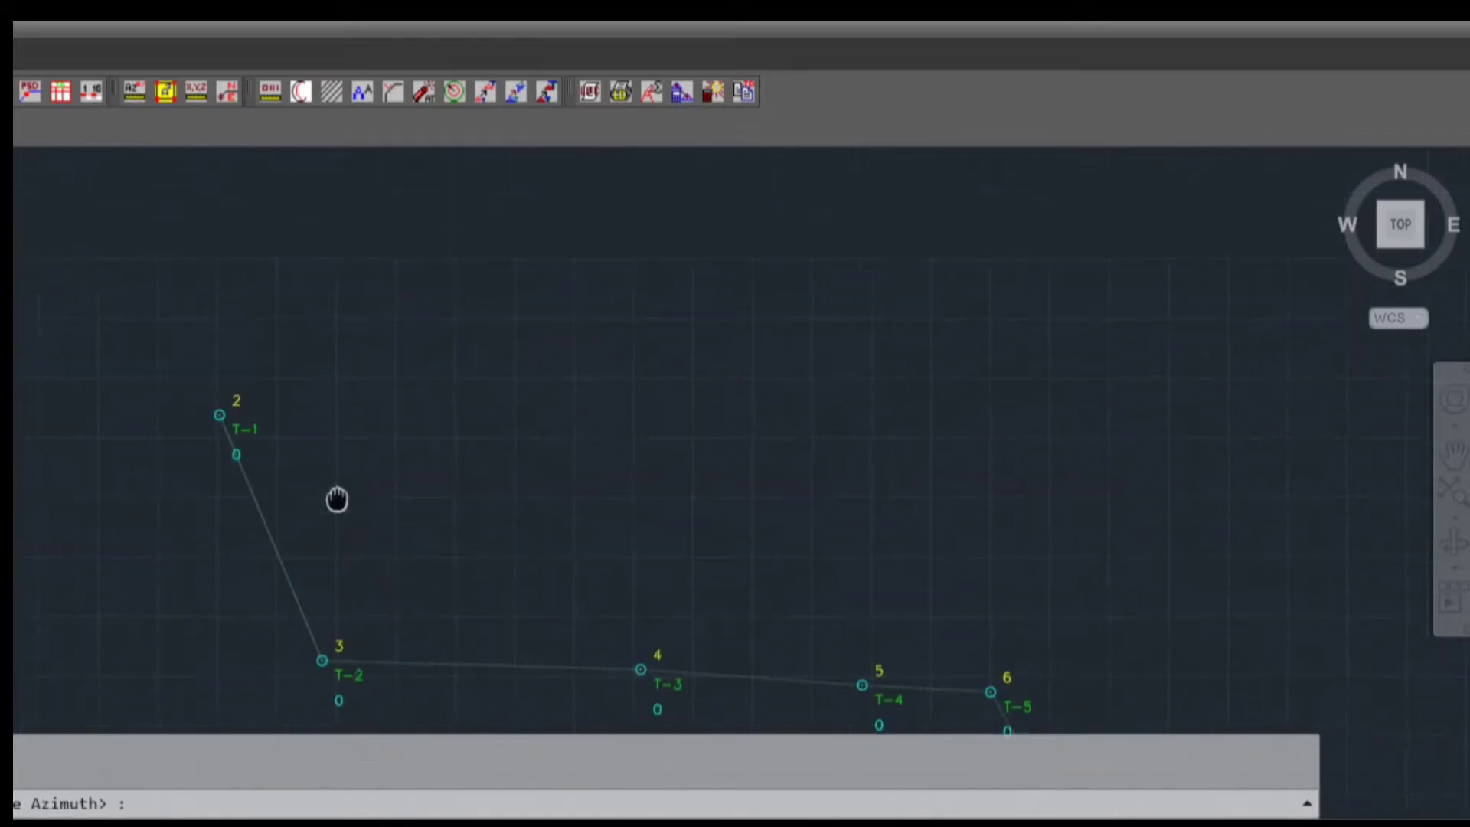
Plot the first sideshot from T-1 with true azimuth 152.4359 and the field-note distance 5.44
{"action": "type", "text": "152"}
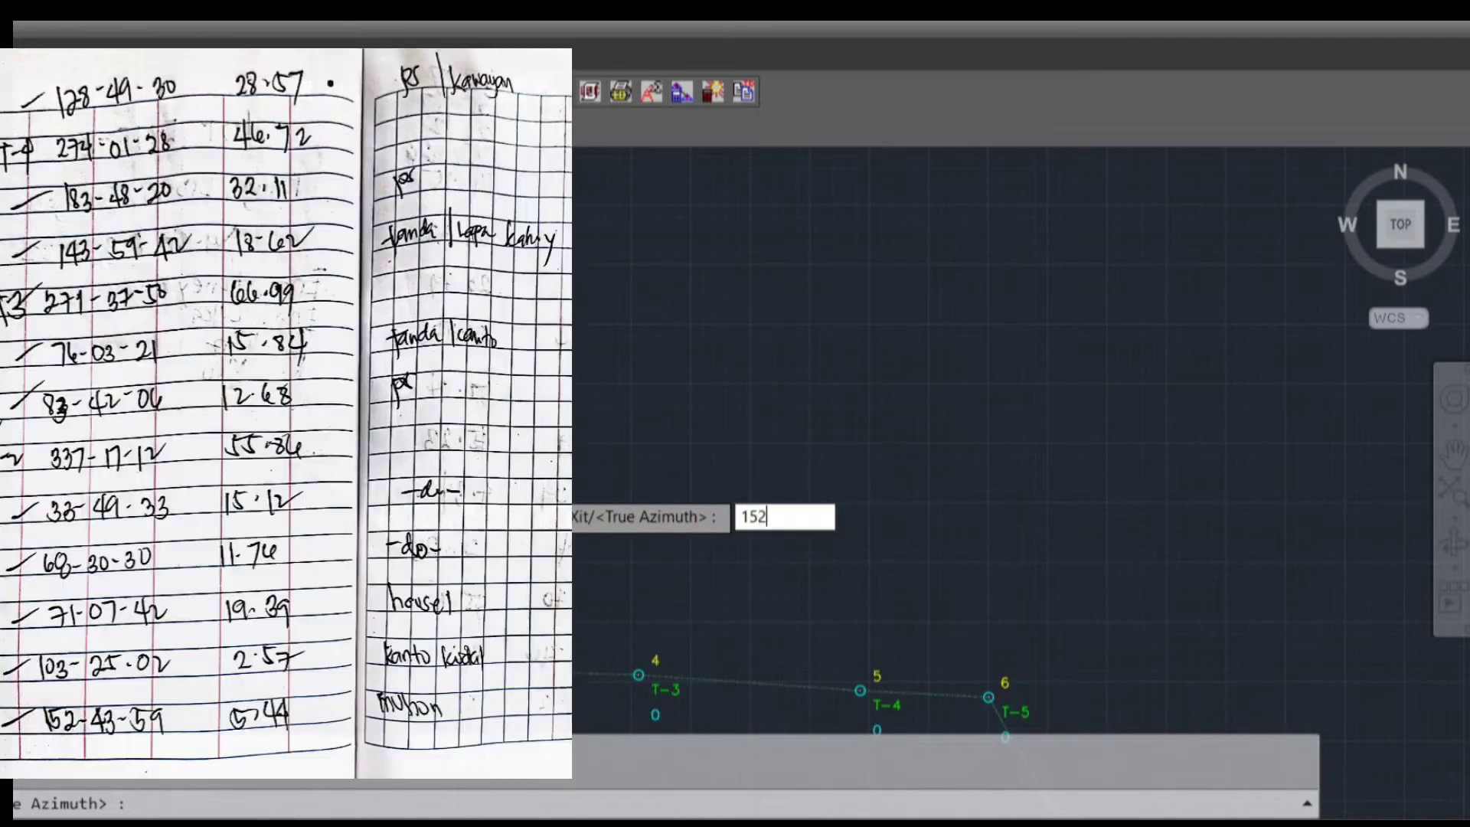
{"action": "type", "text": ".43"}
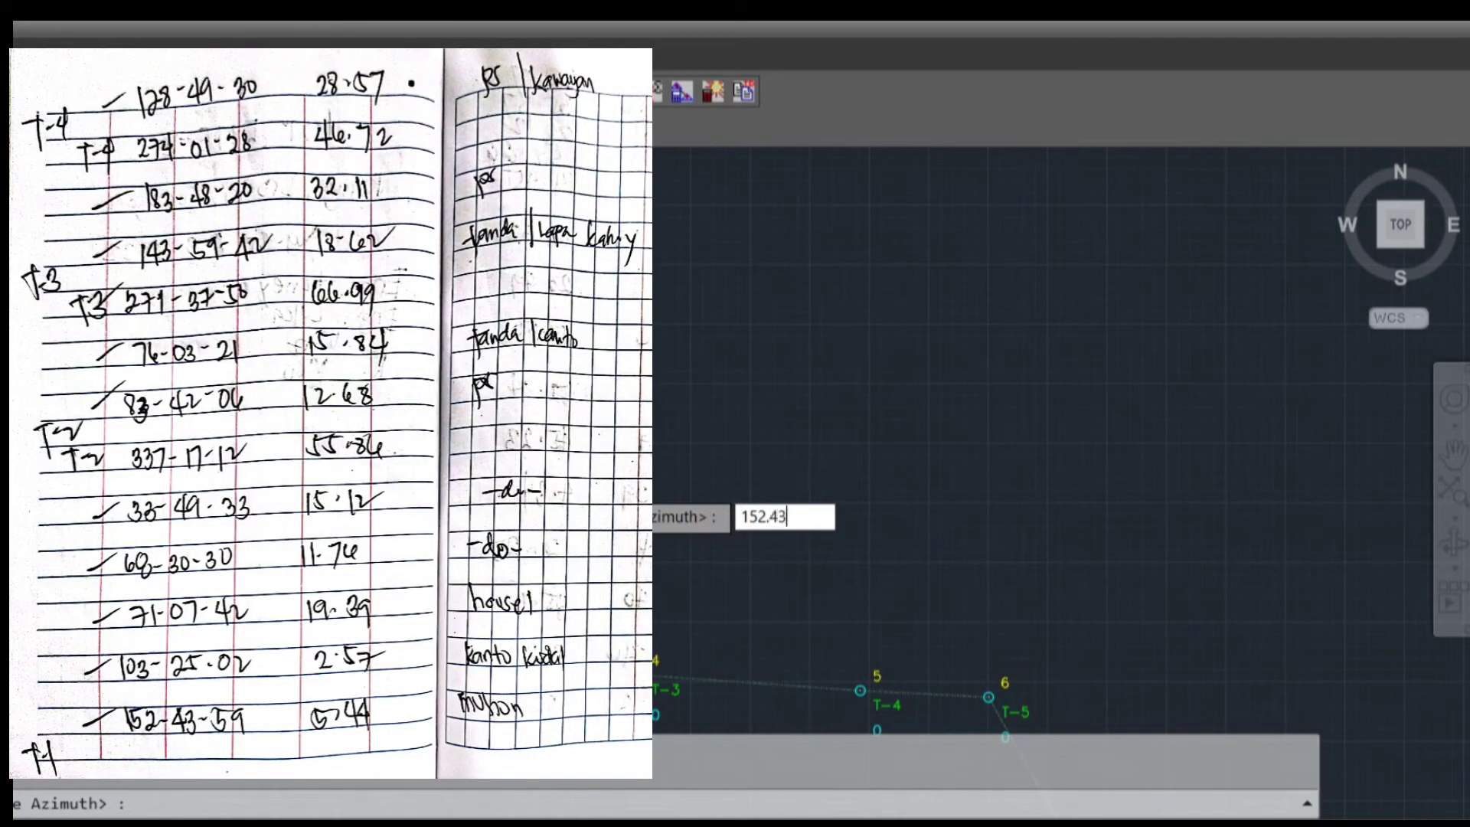
{"action": "type", "text": "59"}
{"action": "key", "text": "Return"}
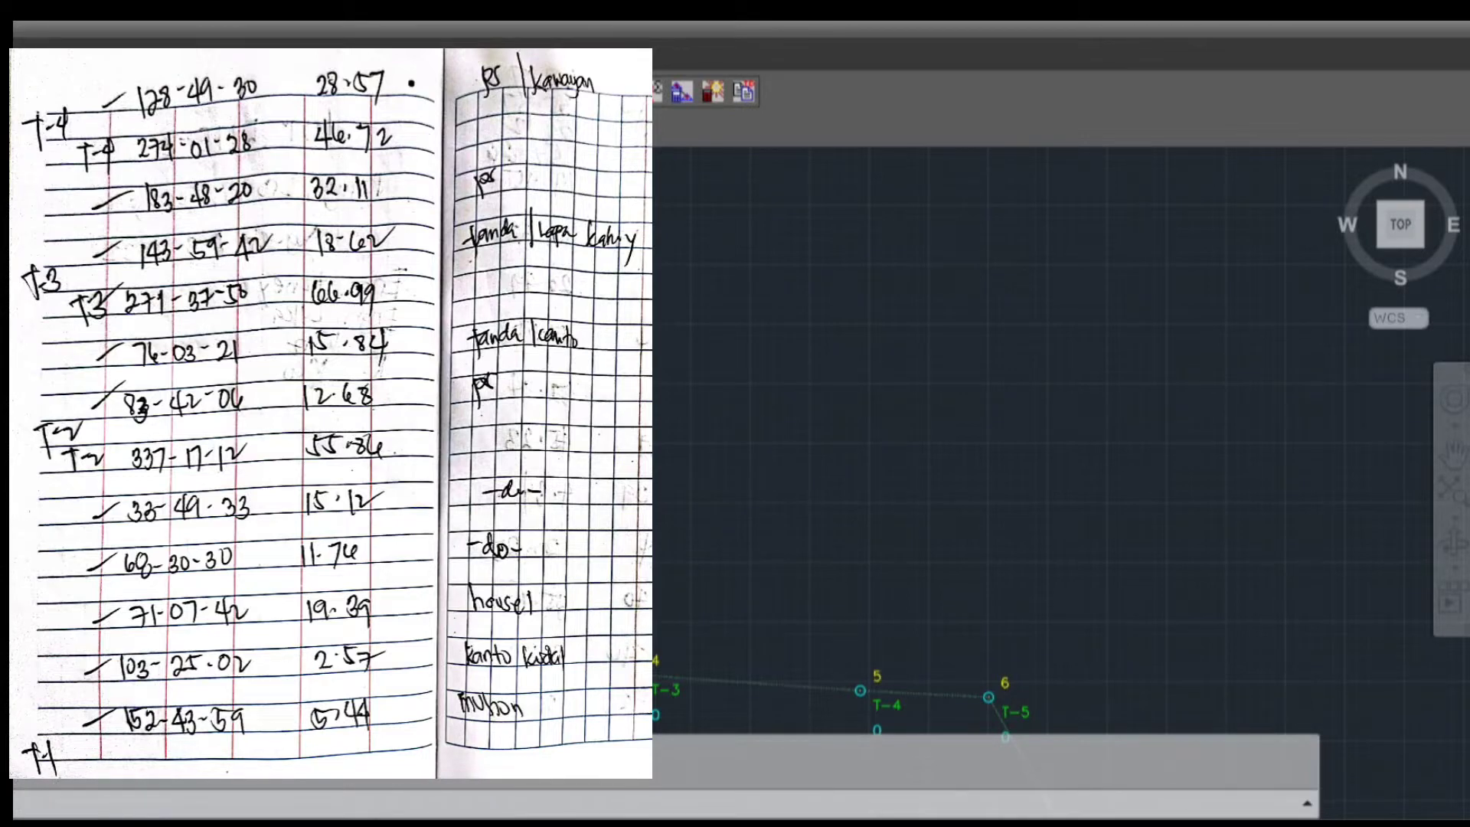
{"action": "key", "text": "Return"}
Plot the second sideshot from T-1 with true azimuth 103.2502 and the field-note distance 2.57
{"action": "type", "text": "13"}
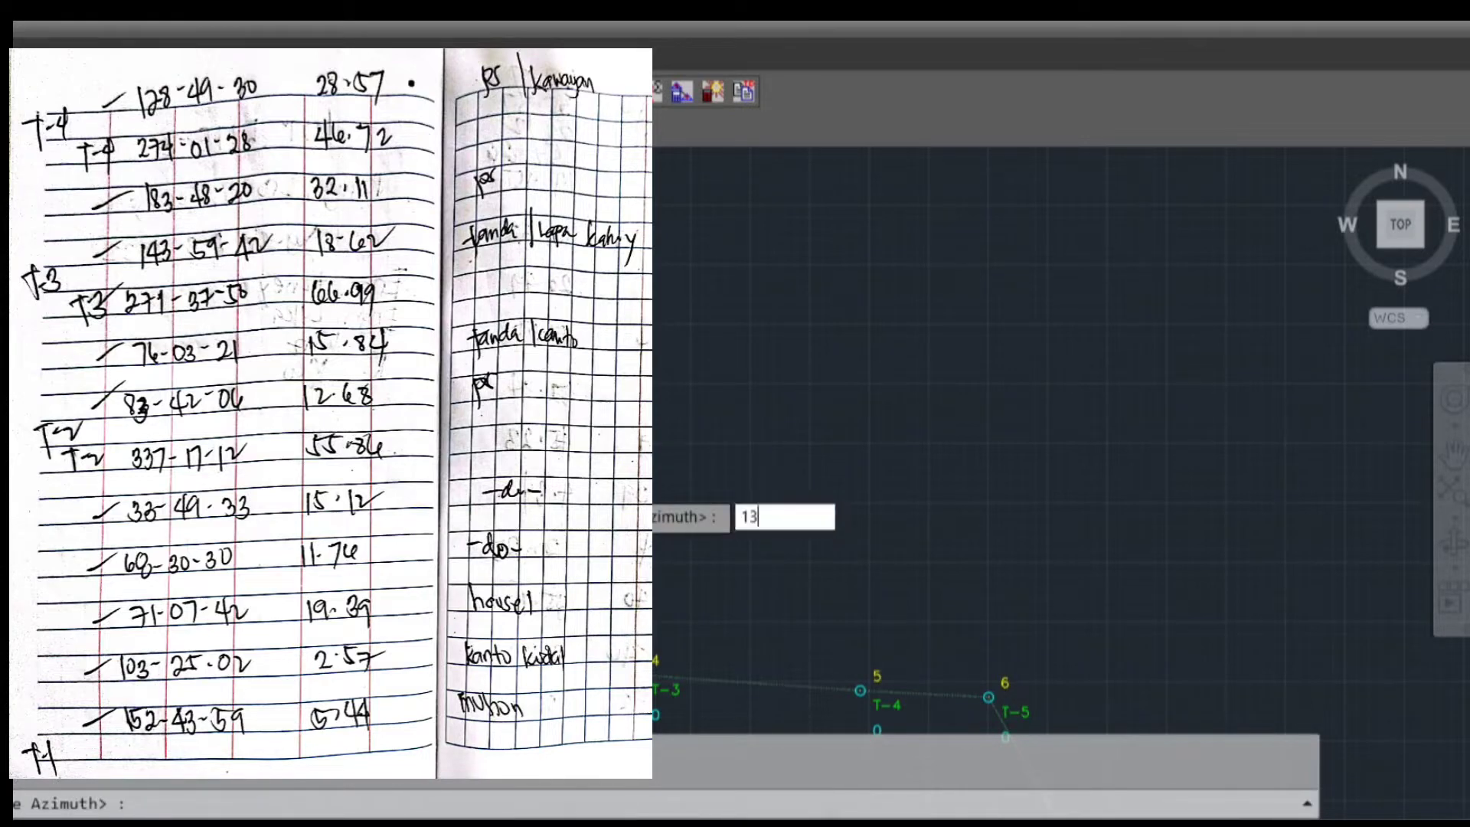
{"action": "key", "text": "BackSpace"}
{"action": "type", "text": "03.2502"}
{"action": "key", "text": "Return"}
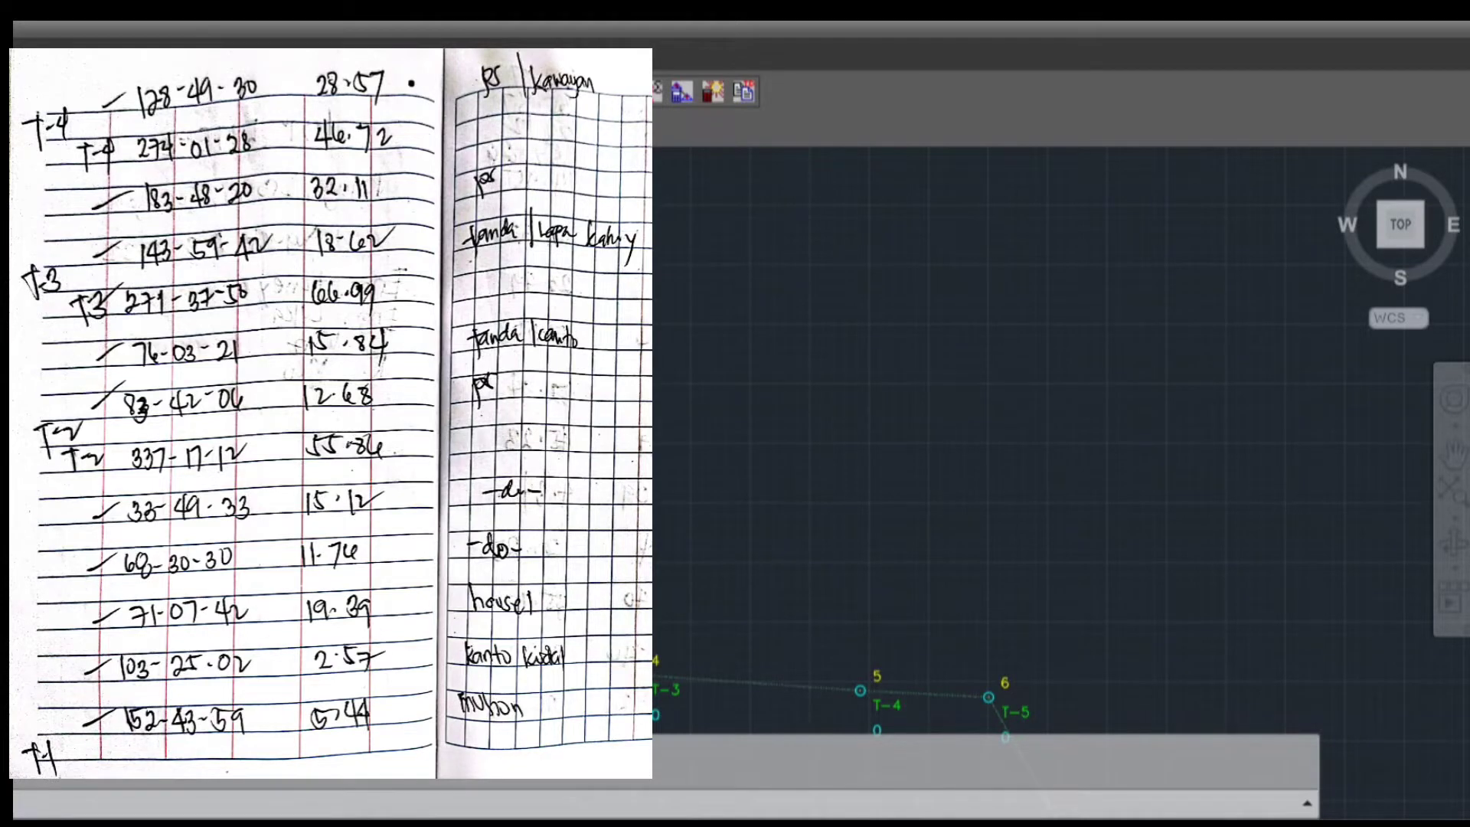
{"action": "key", "text": "Return"}
{"action": "scroll", "coordinate": [329, 490], "scroll_direction": "up", "scroll_amount": 5}
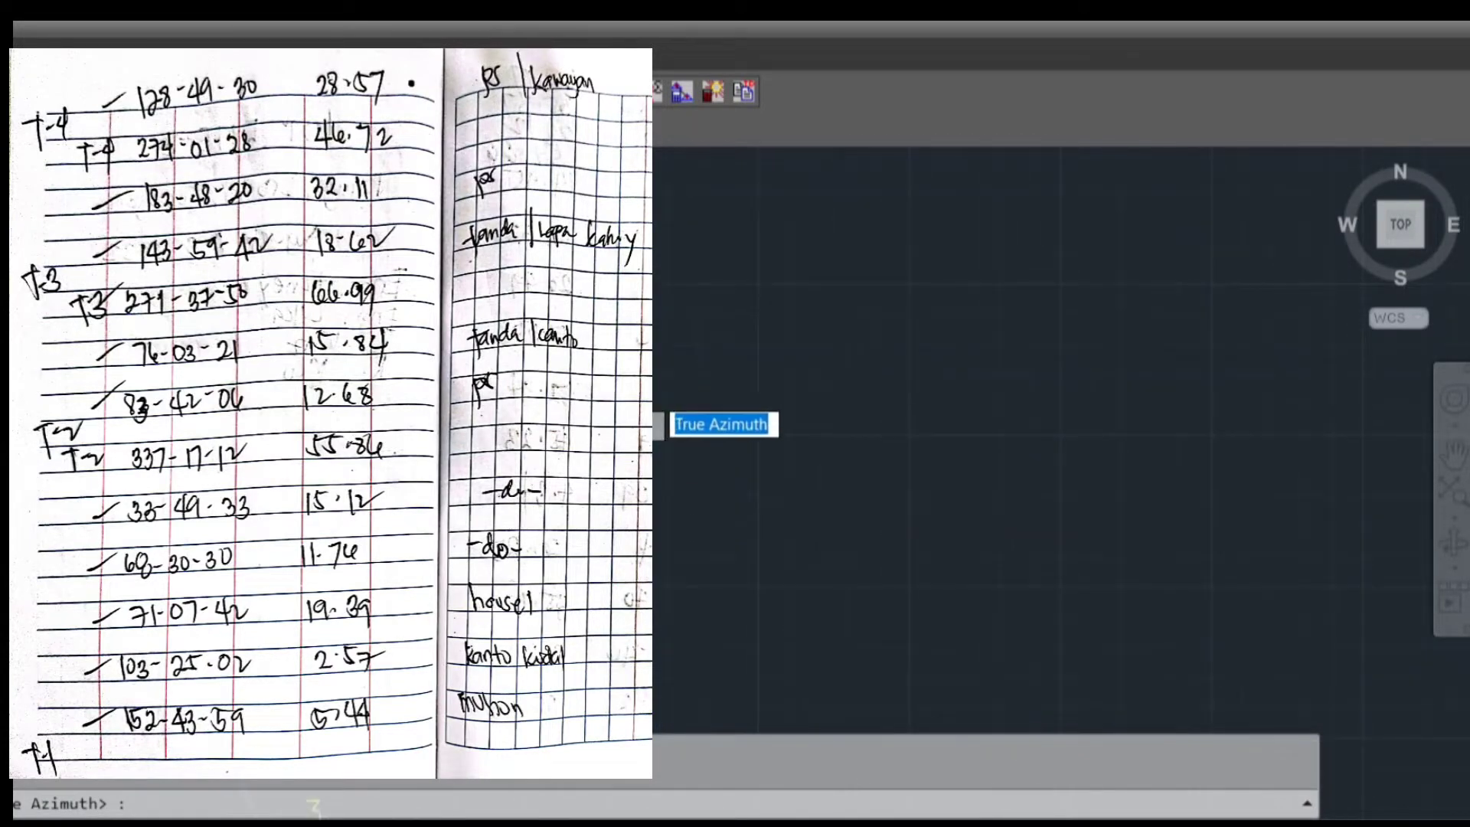
Plot the third sideshot from T-1 with true azimuth 71.0742 and the field-note distance 19.39
{"action": "type", "text": "71.07"}
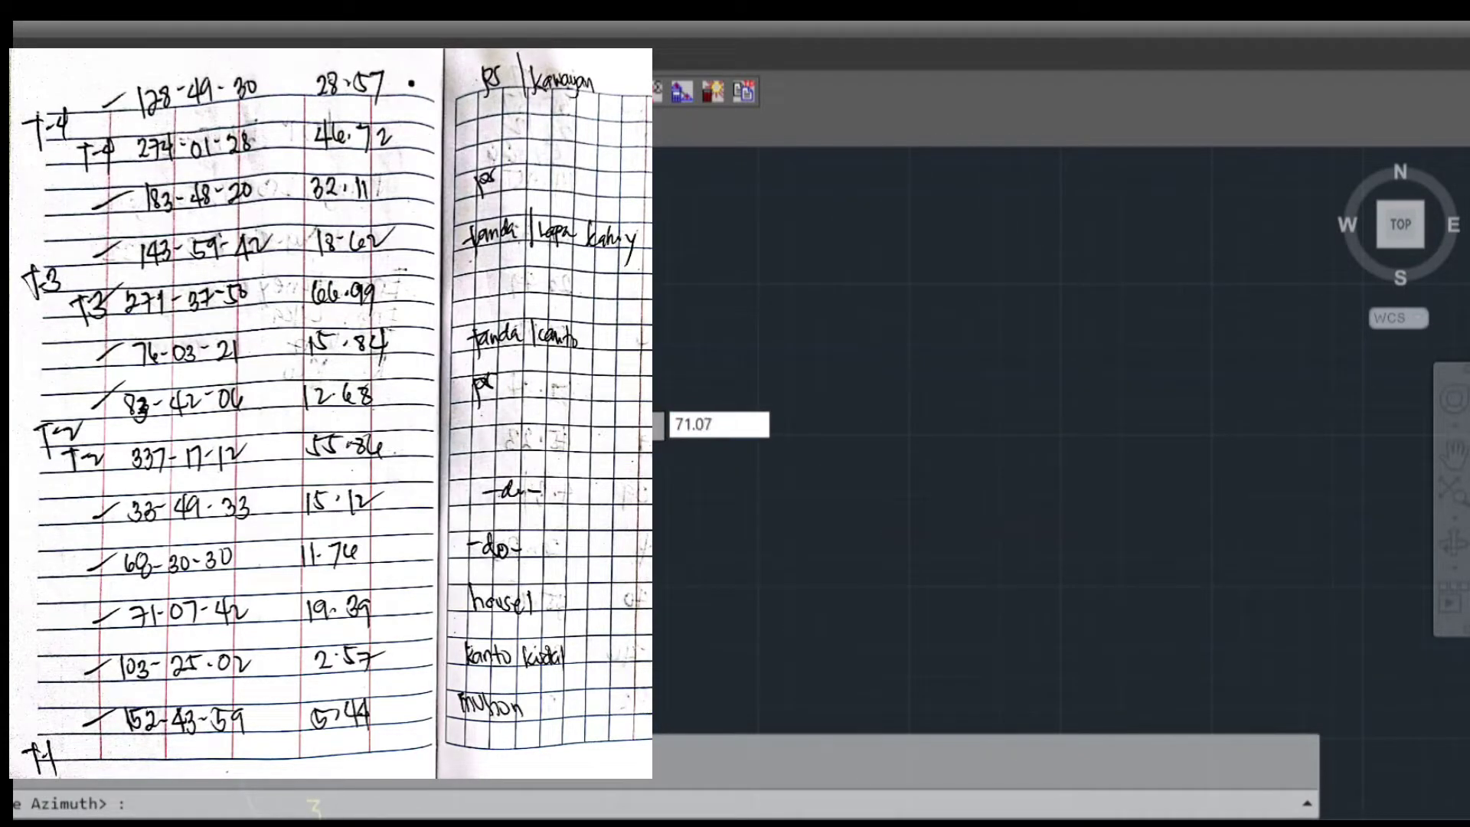
{"action": "type", "text": "42"}
{"action": "key", "text": "Return"}
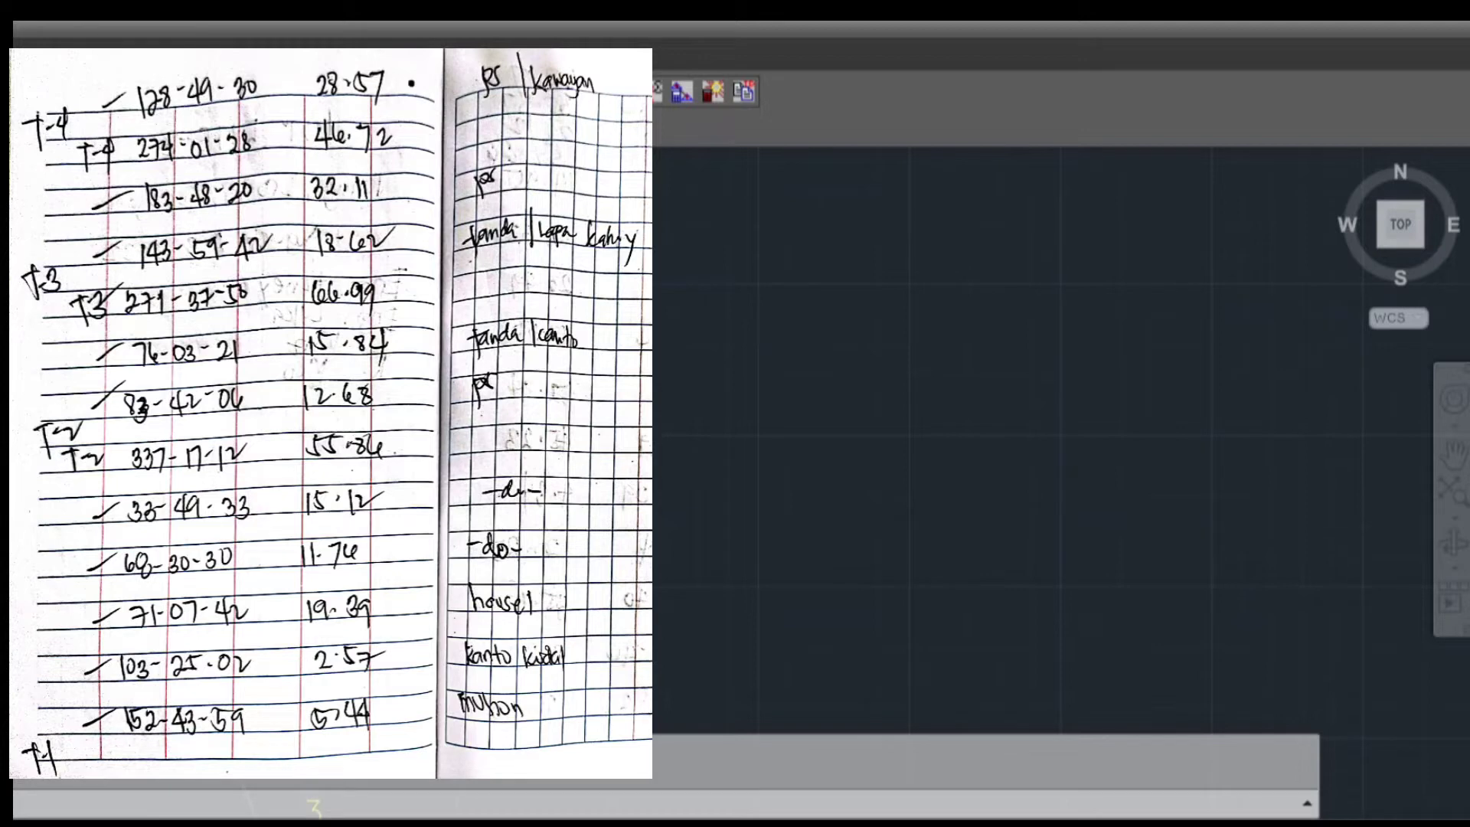
{"action": "key", "text": "Return"}
Plot the fourth sideshot from T-1 with true azimuth 68.3030 and the field-note distance 11.76
{"action": "type", "text": "68"}
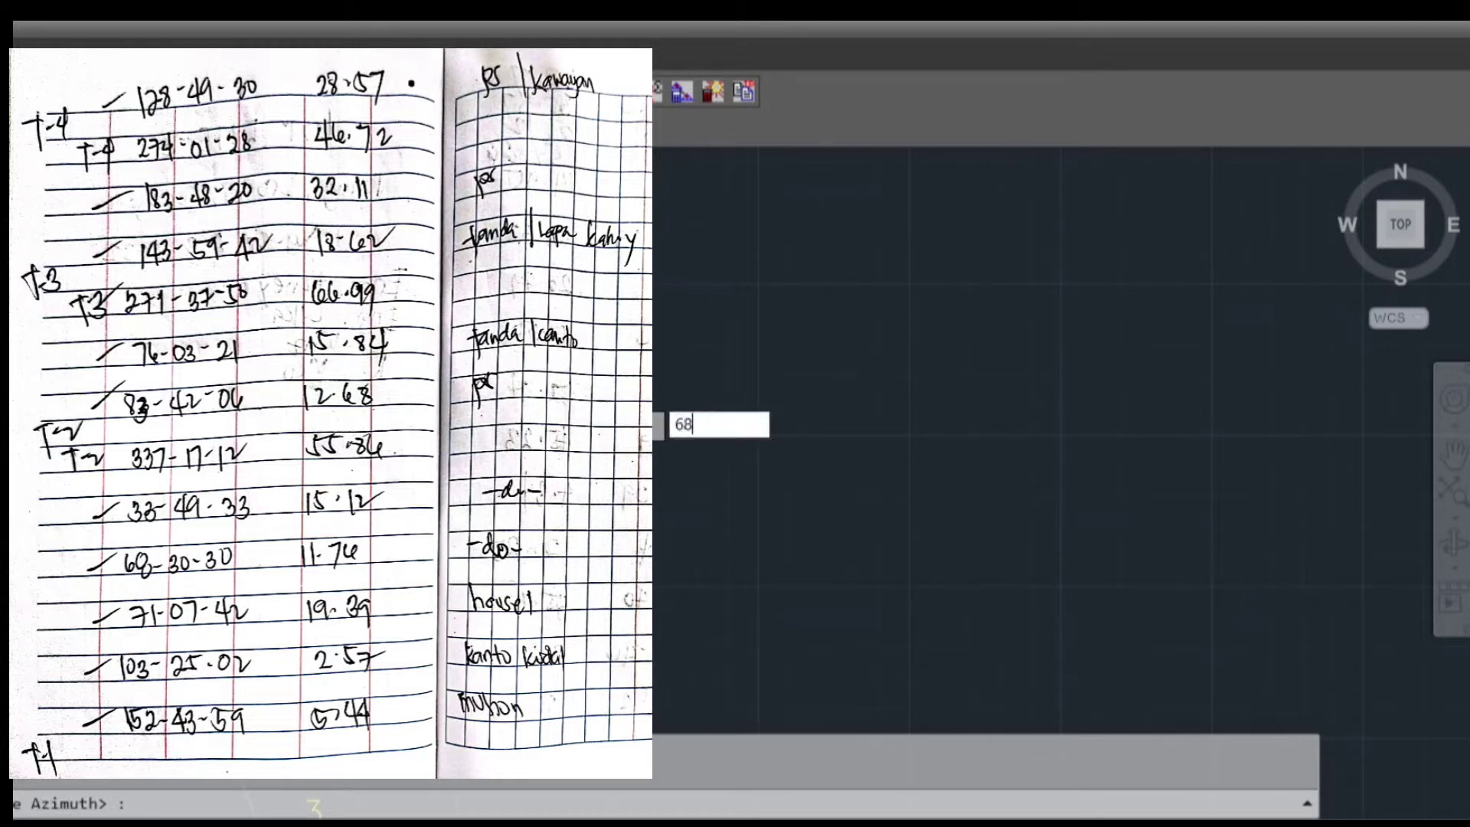
{"action": "type", "text": ".3030"}
{"action": "key", "text": "Return"}
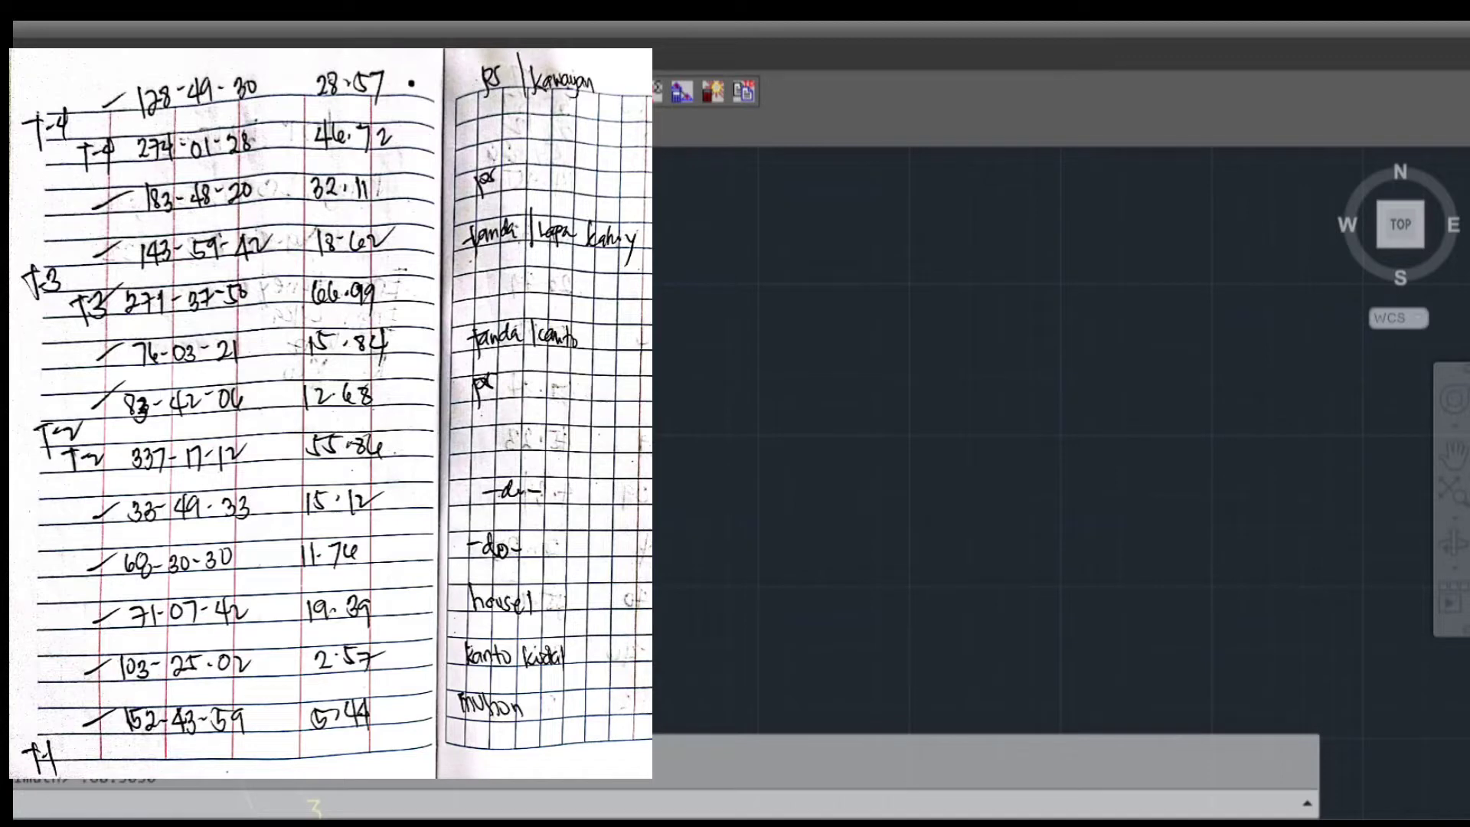
{"action": "key", "text": "Return"}
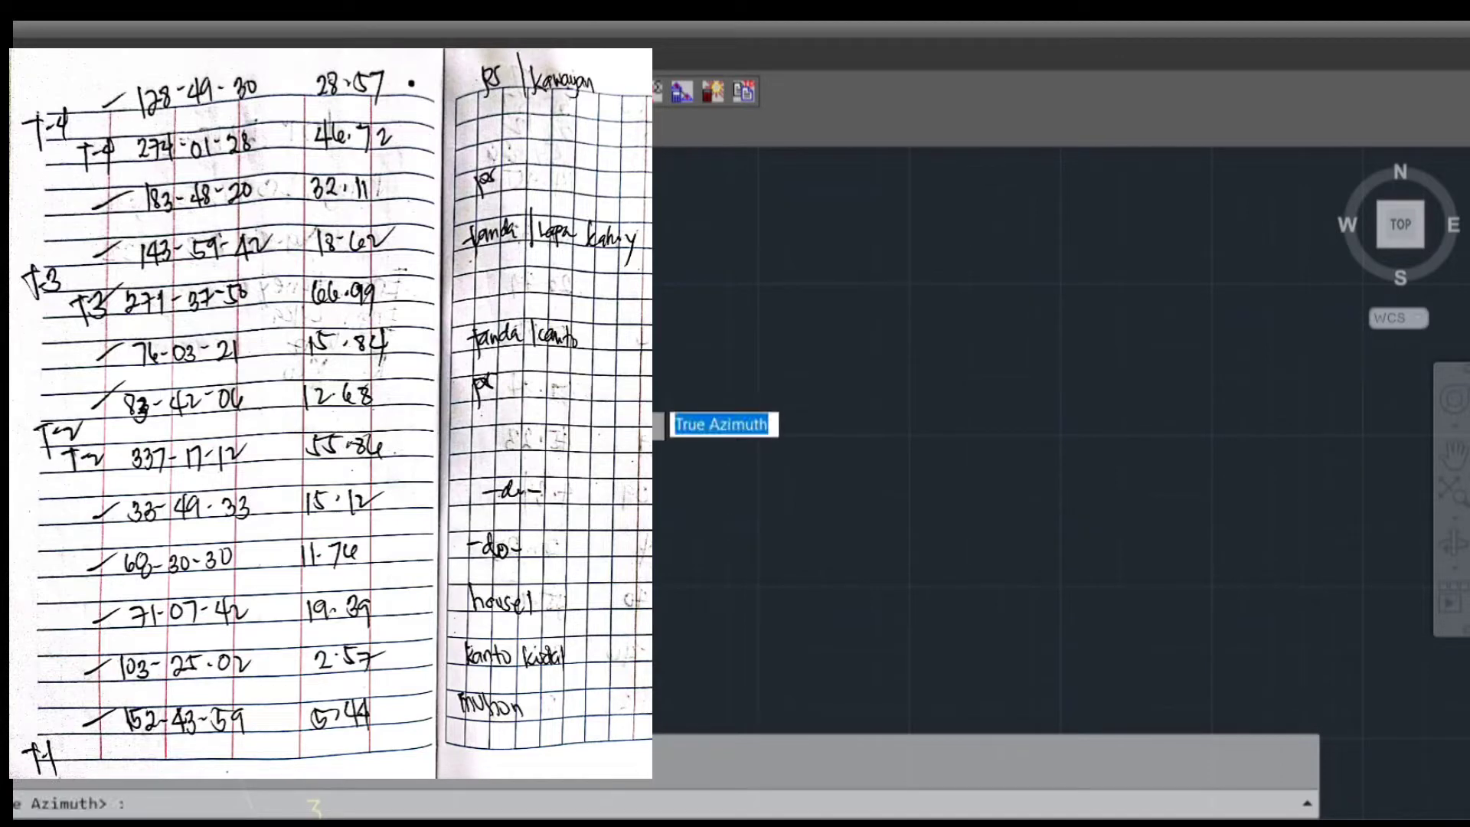
Plot the fifth sideshot from T-1 with true azimuth 33.4933 and the field-note distance 15.12
{"action": "type", "text": "33.49"}
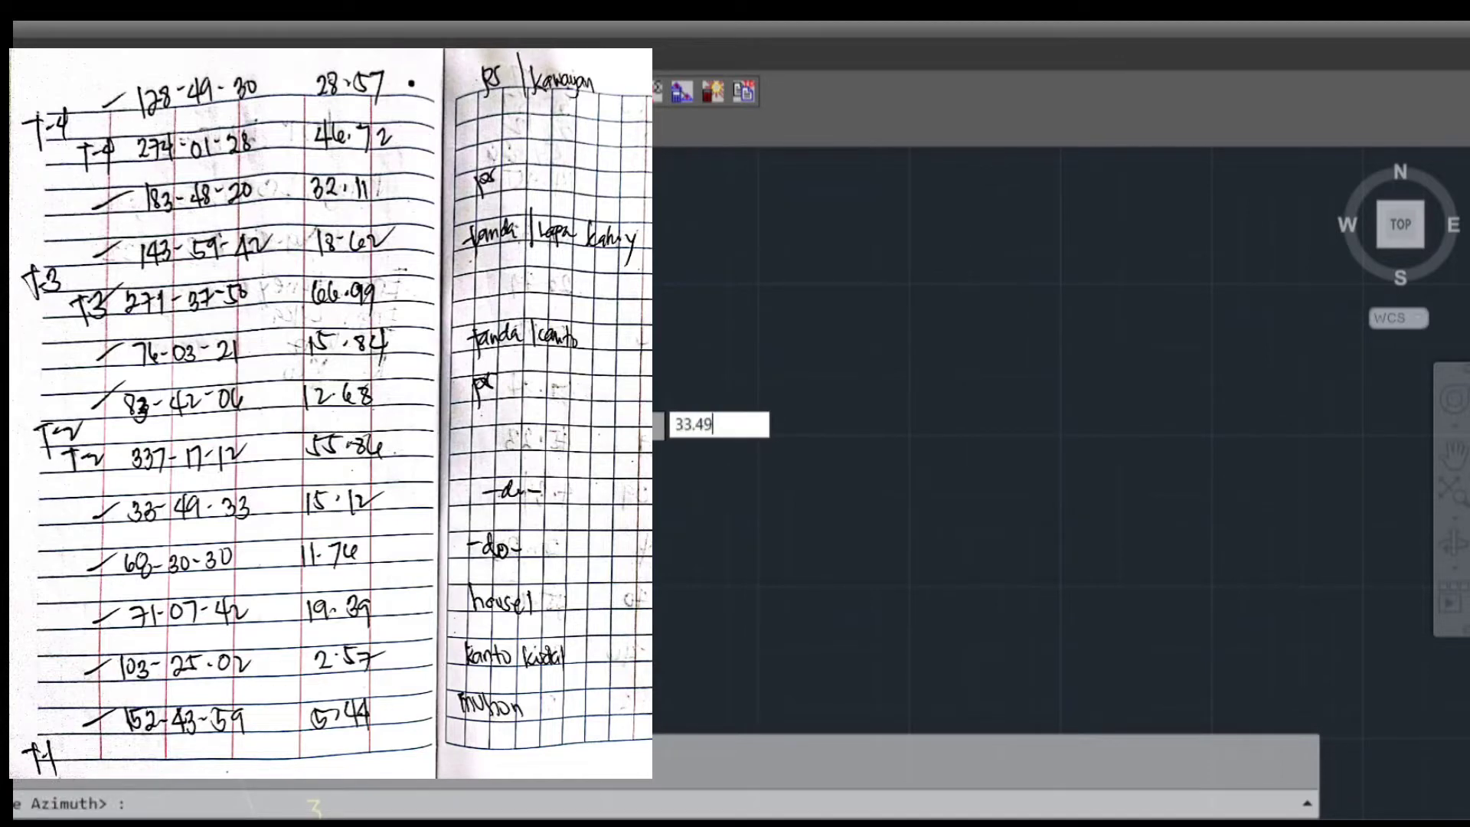
{"action": "type", "text": "33"}
{"action": "key", "text": "Return"}
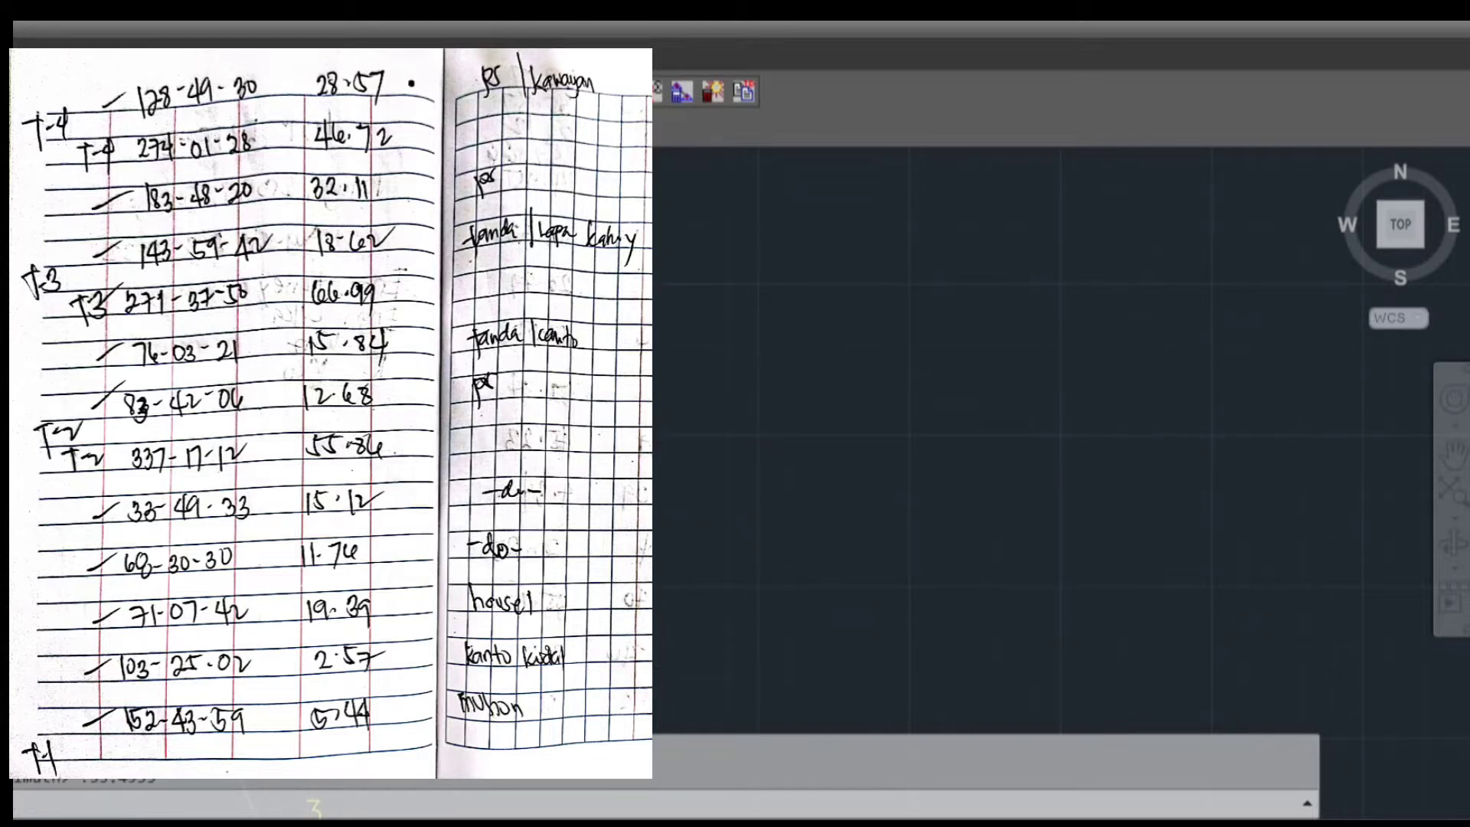
{"action": "key", "text": "Return"}
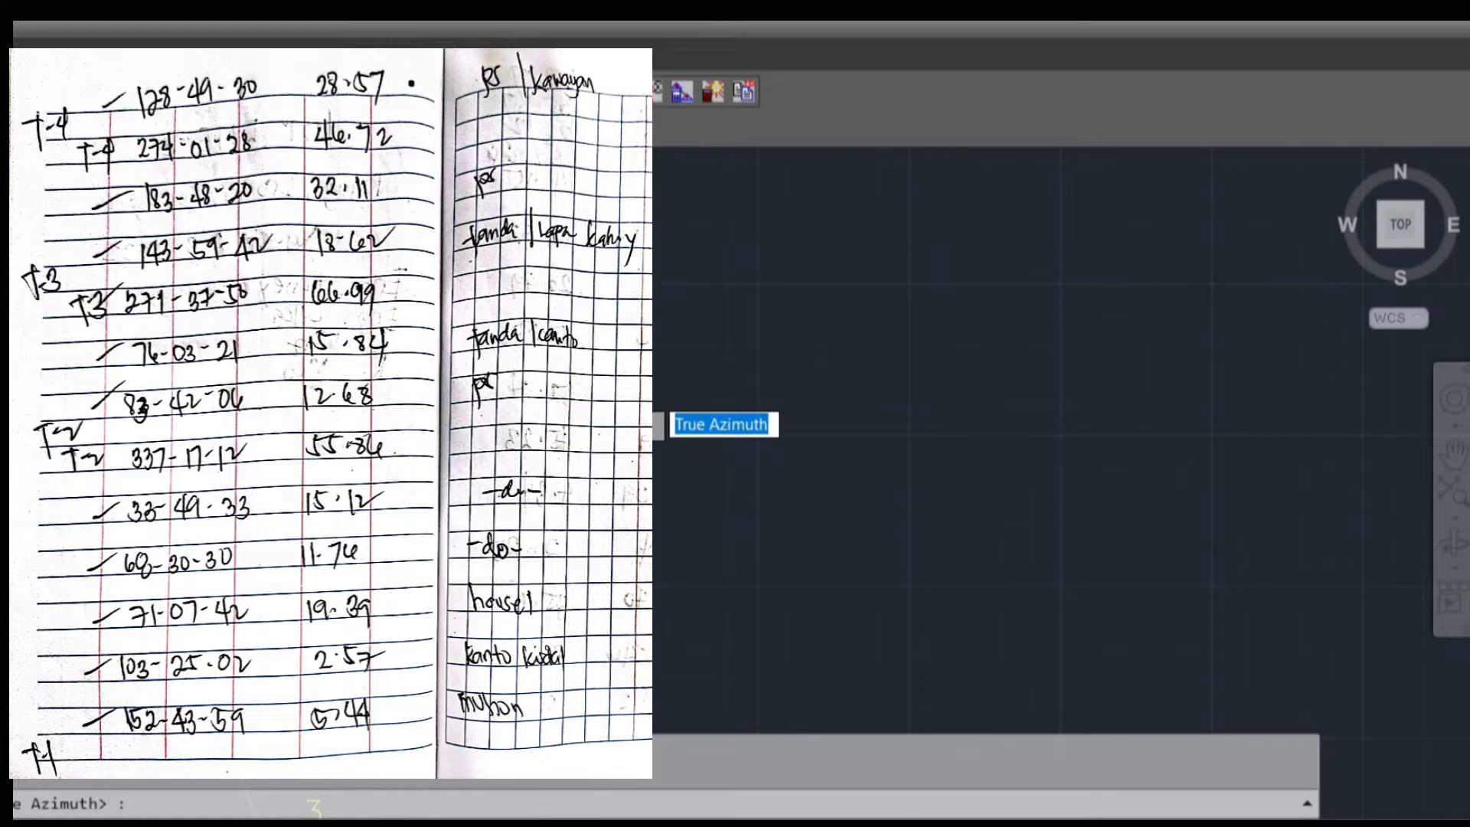
Change the instrument station of the sideshots to traverse station T-2
{"action": "type", "text": "s"}
{"action": "key", "text": "Return"}
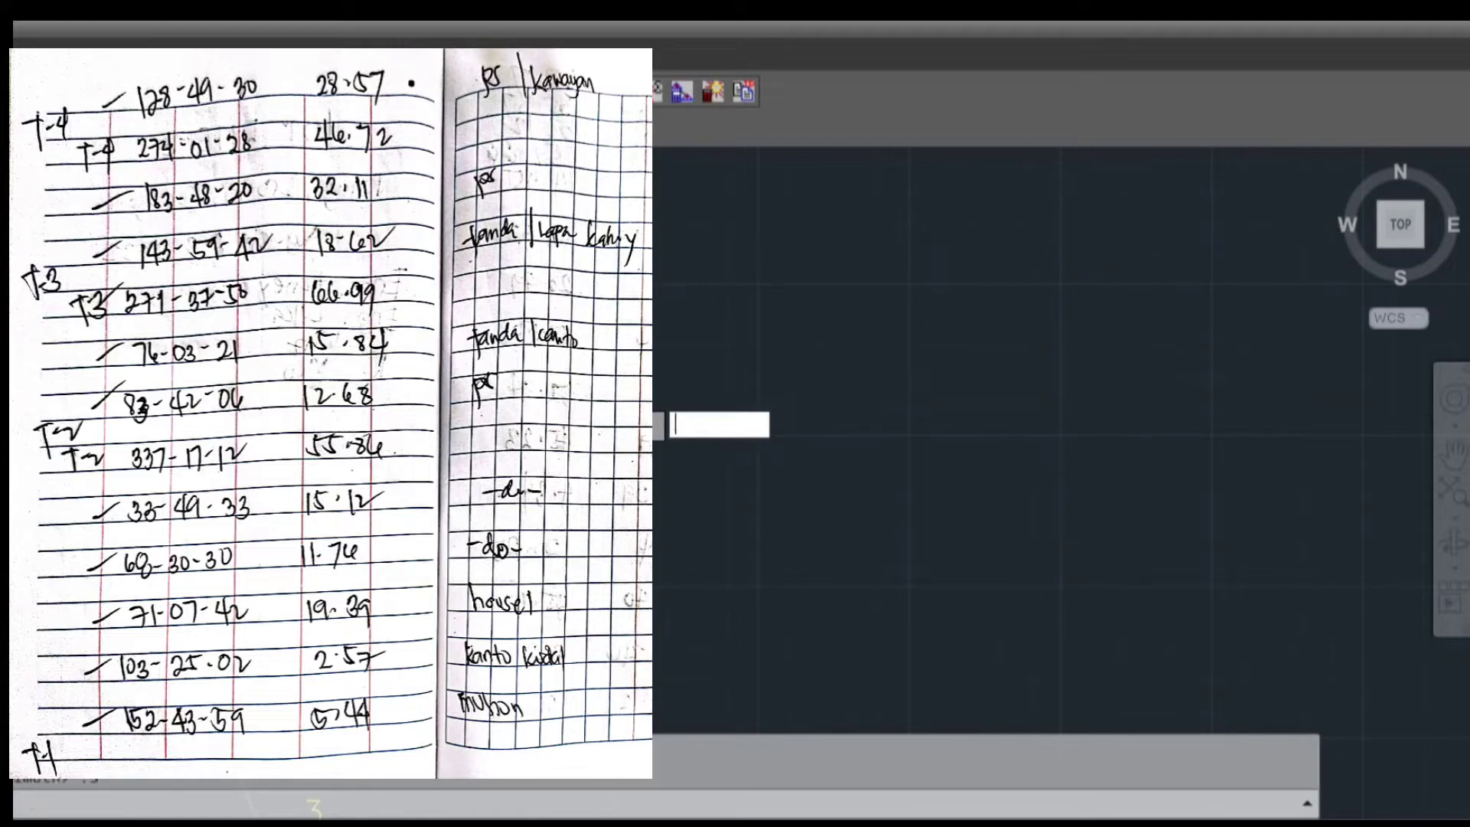
{"action": "type", "text": "s"}
{"action": "key", "text": "Return"}
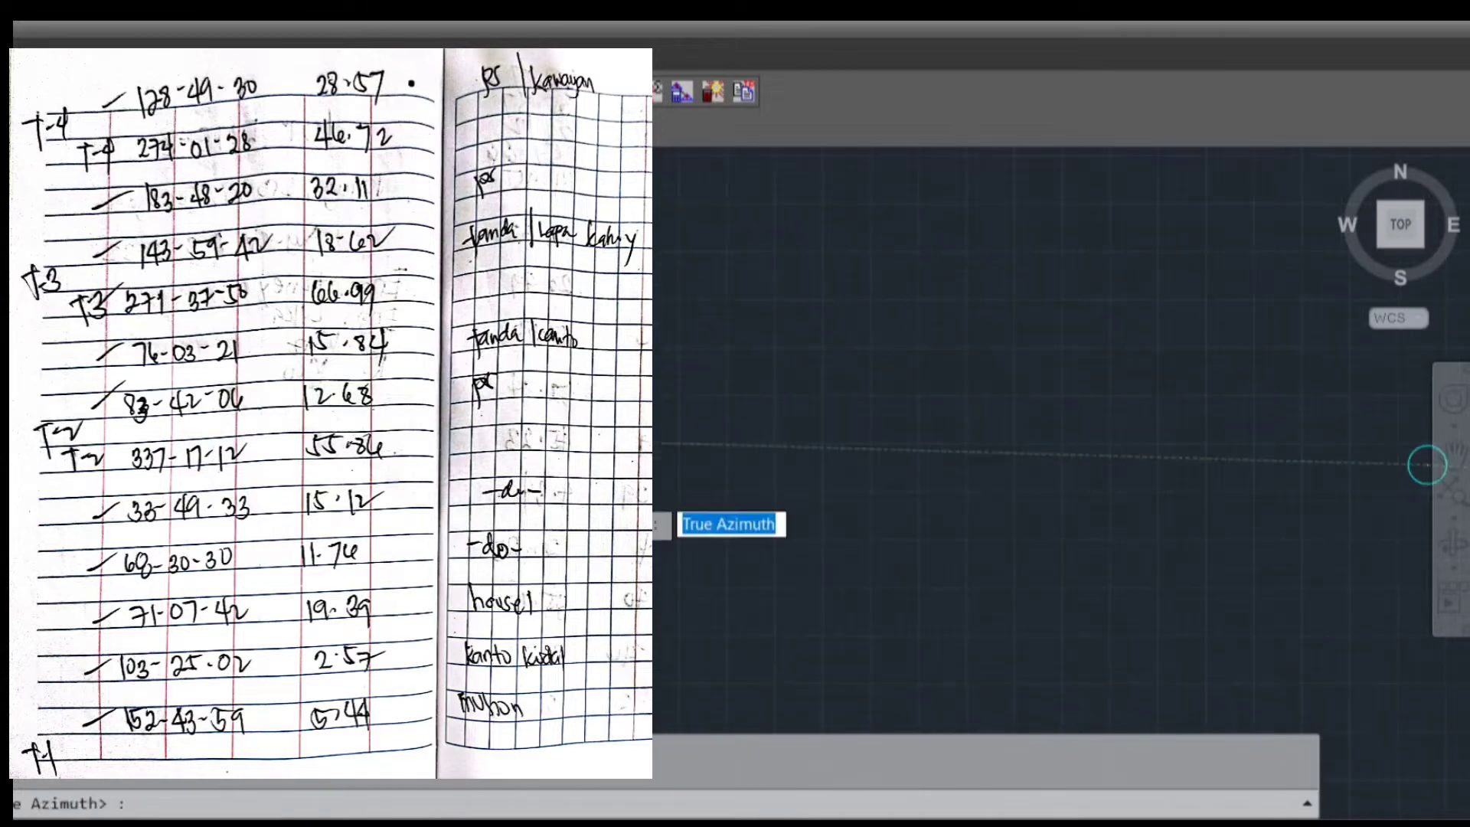
{"action": "scroll", "coordinate": [409, 571], "scroll_direction": "down", "scroll_amount": 2}
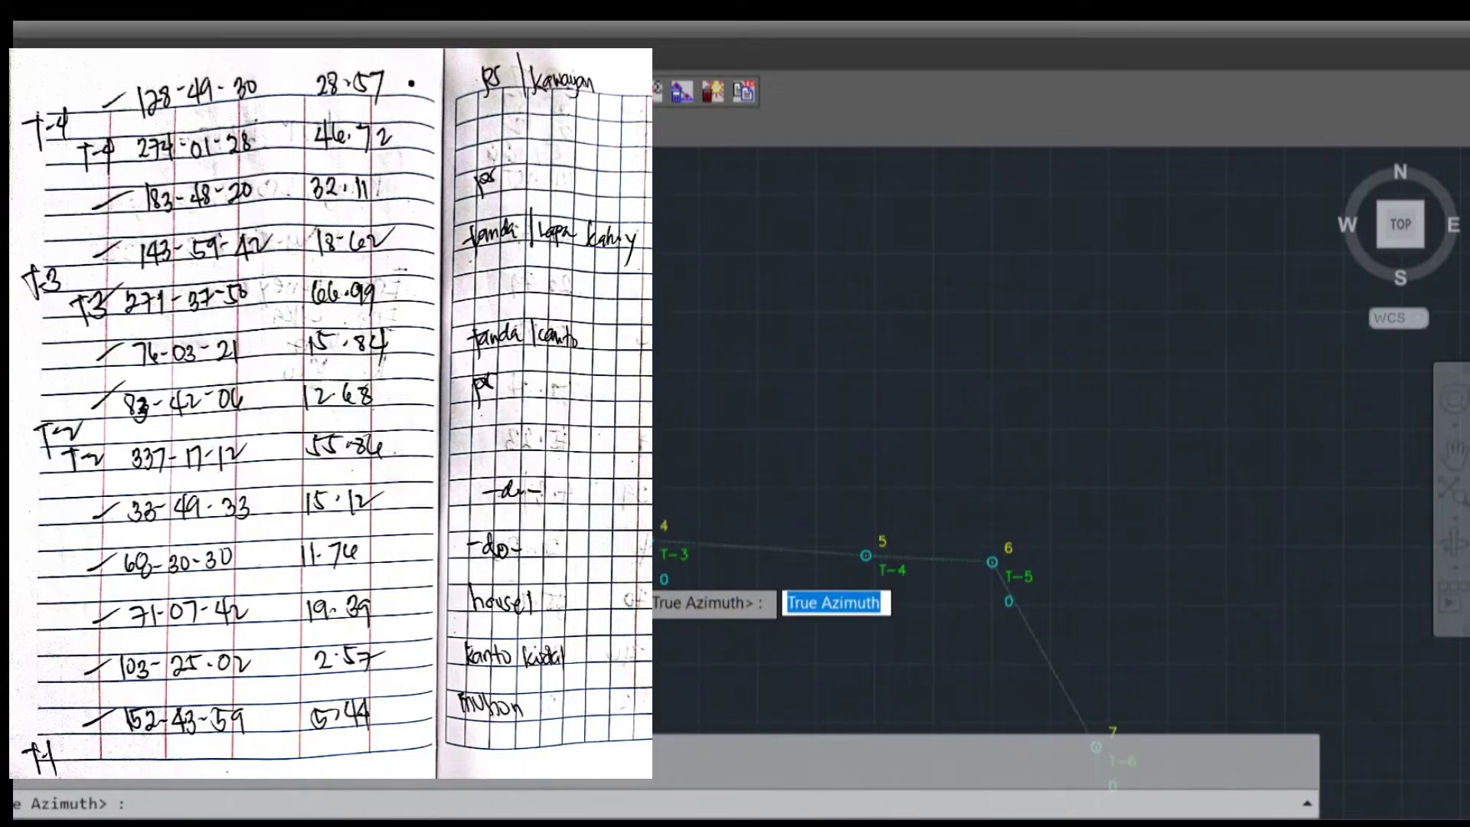
Plot the first sideshot from T-2 with true azimuth 83.4206 and the field-note distance 12.68
{"action": "type", "text": "83.4206"}
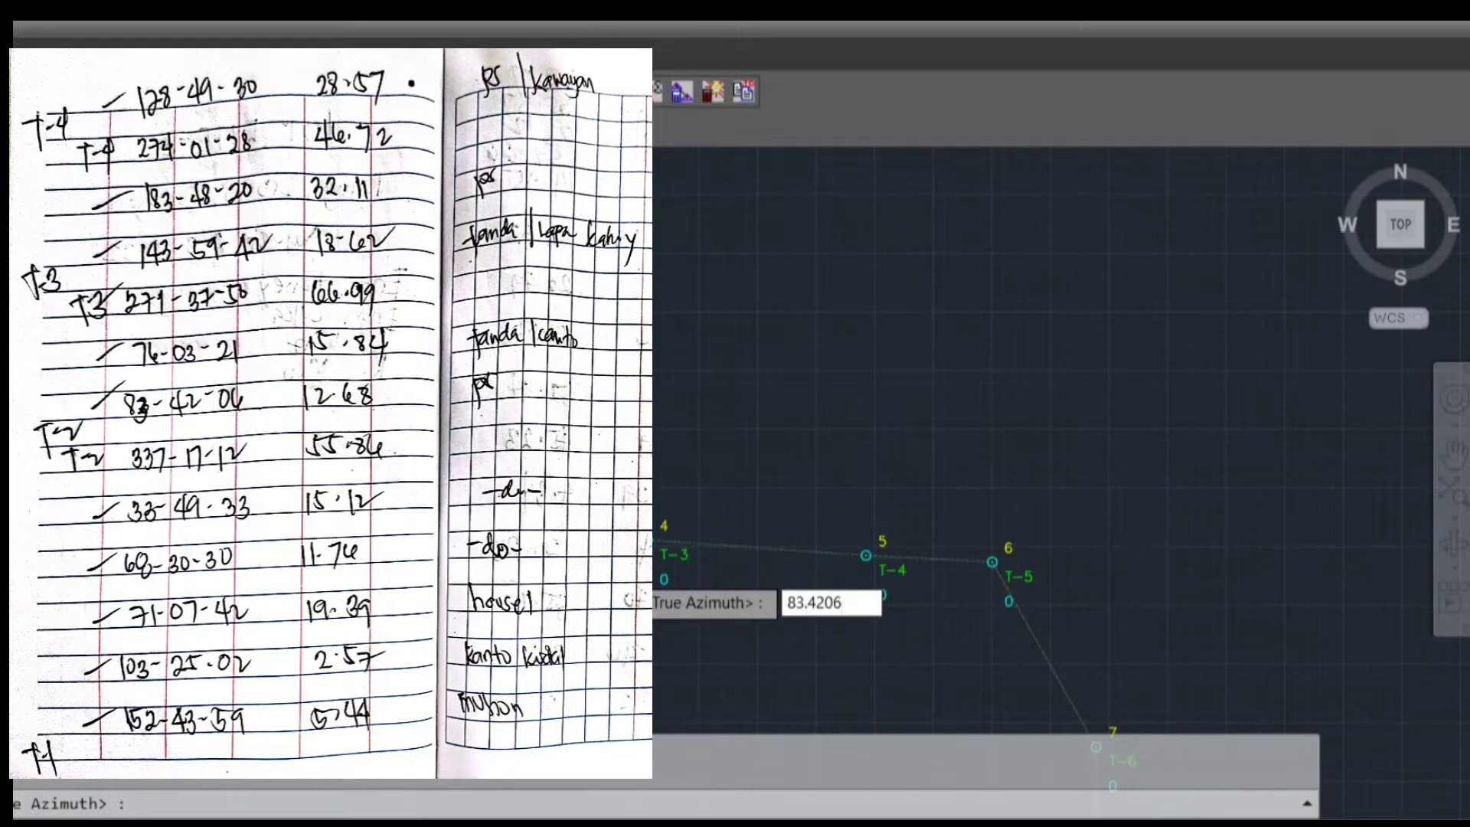
{"action": "key", "text": "Return"}
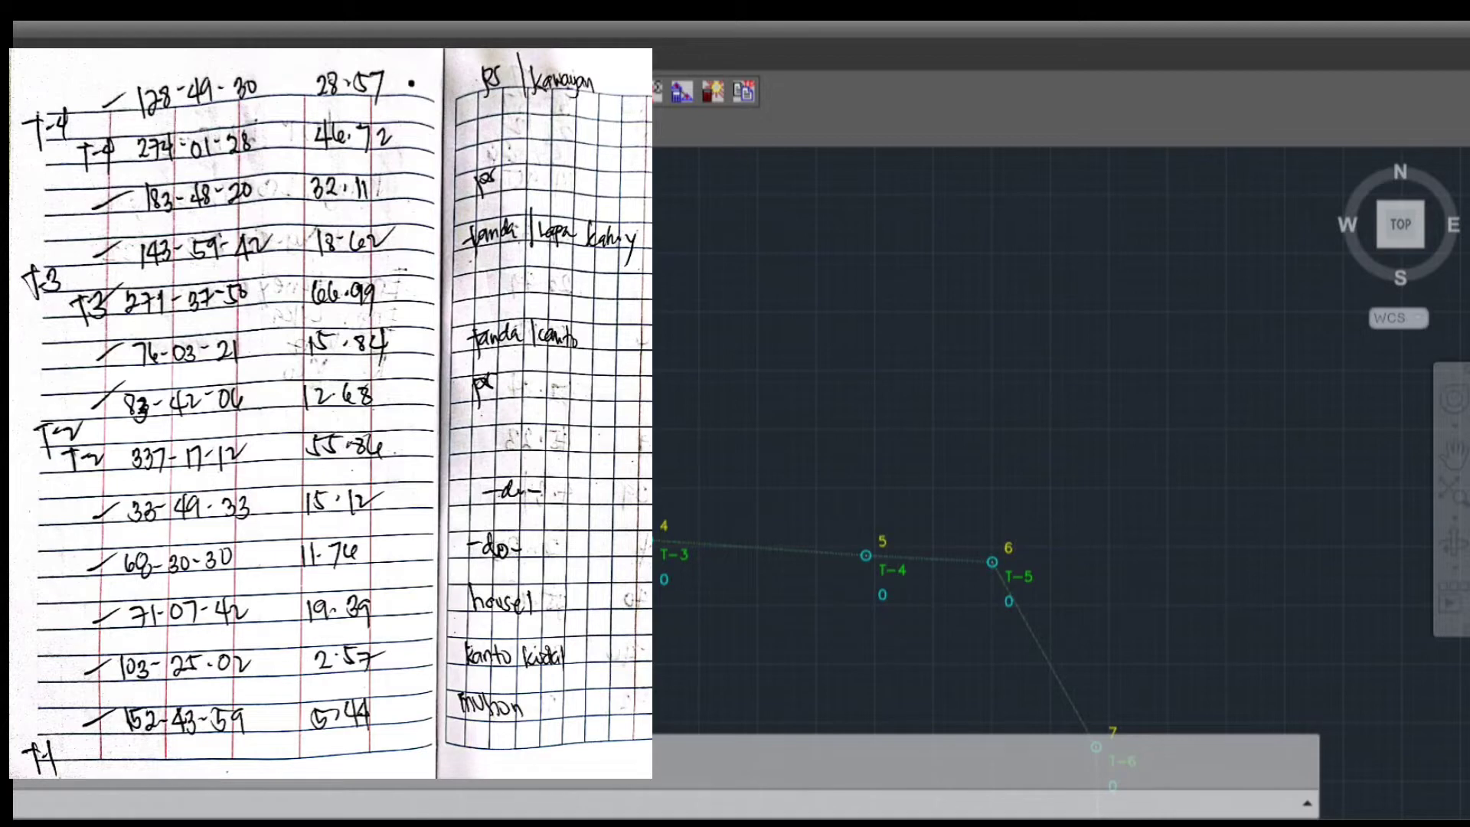
{"action": "key", "text": "Return"}
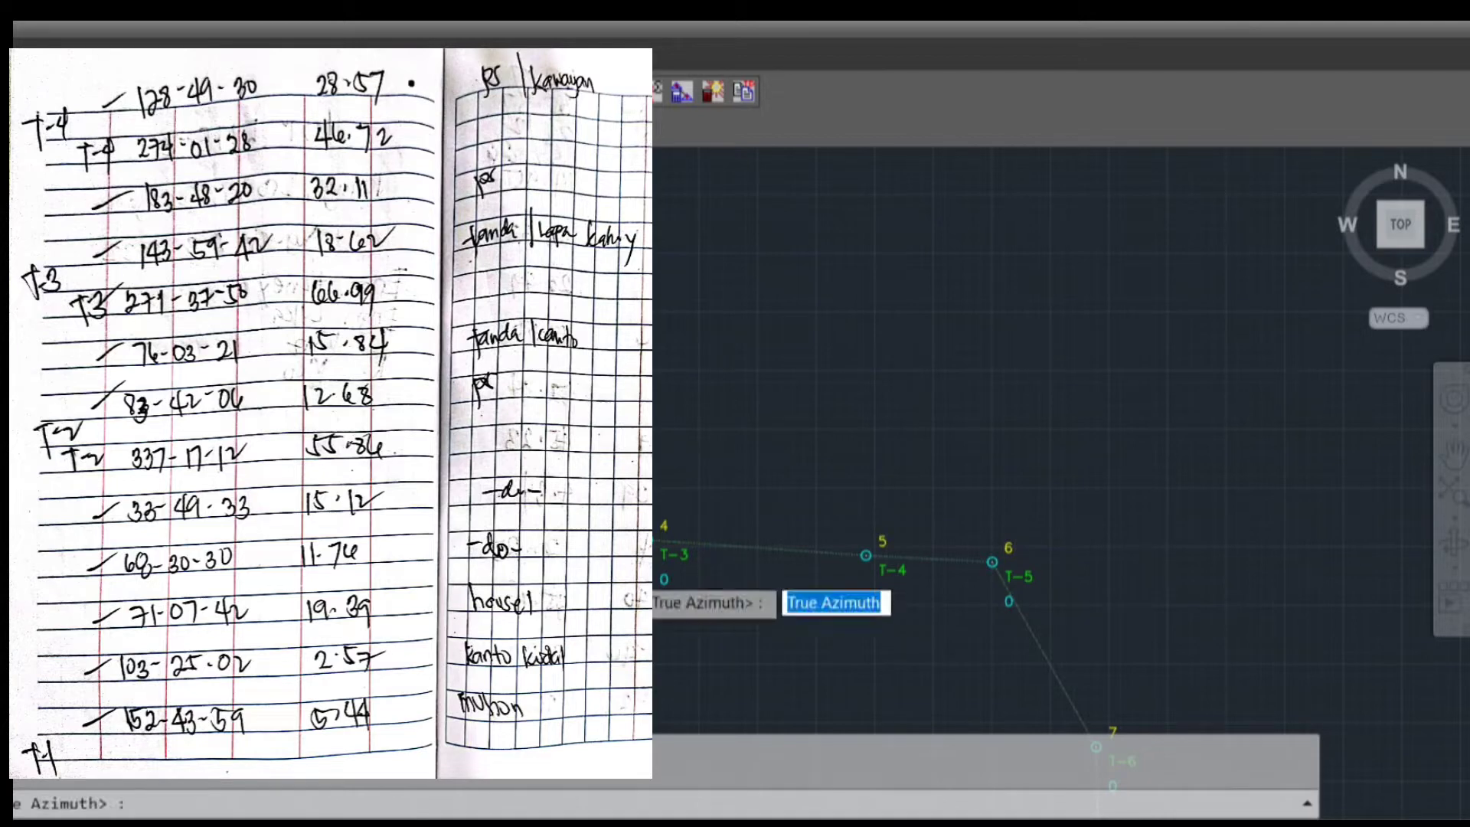
Plot the second sideshot from T-2 with true azimuth 76.0321, distance 15.84 and description TNDA
{"action": "type", "text": "76.03"}
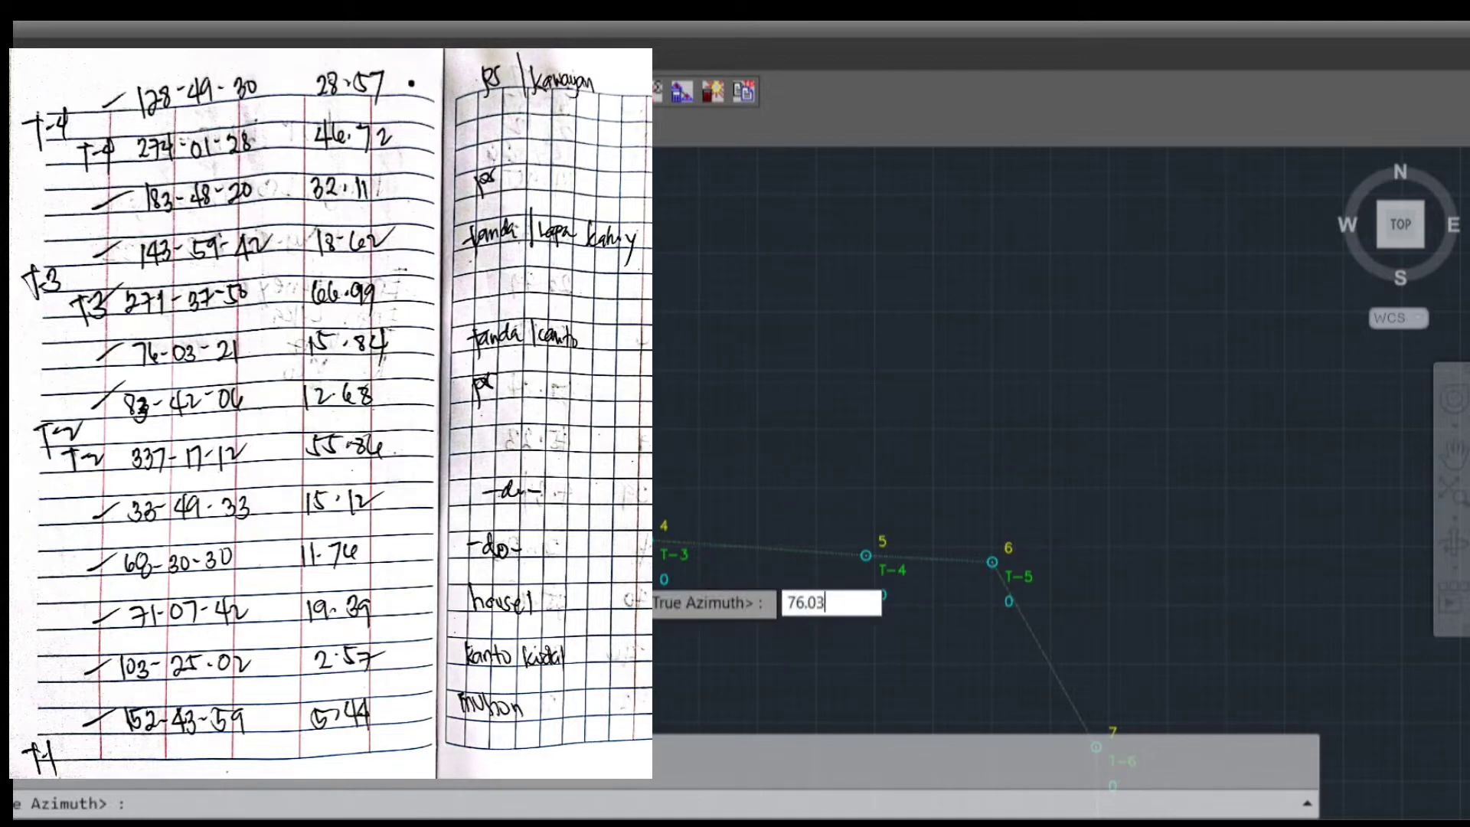
{"action": "type", "text": "21"}
{"action": "key", "text": "Return"}
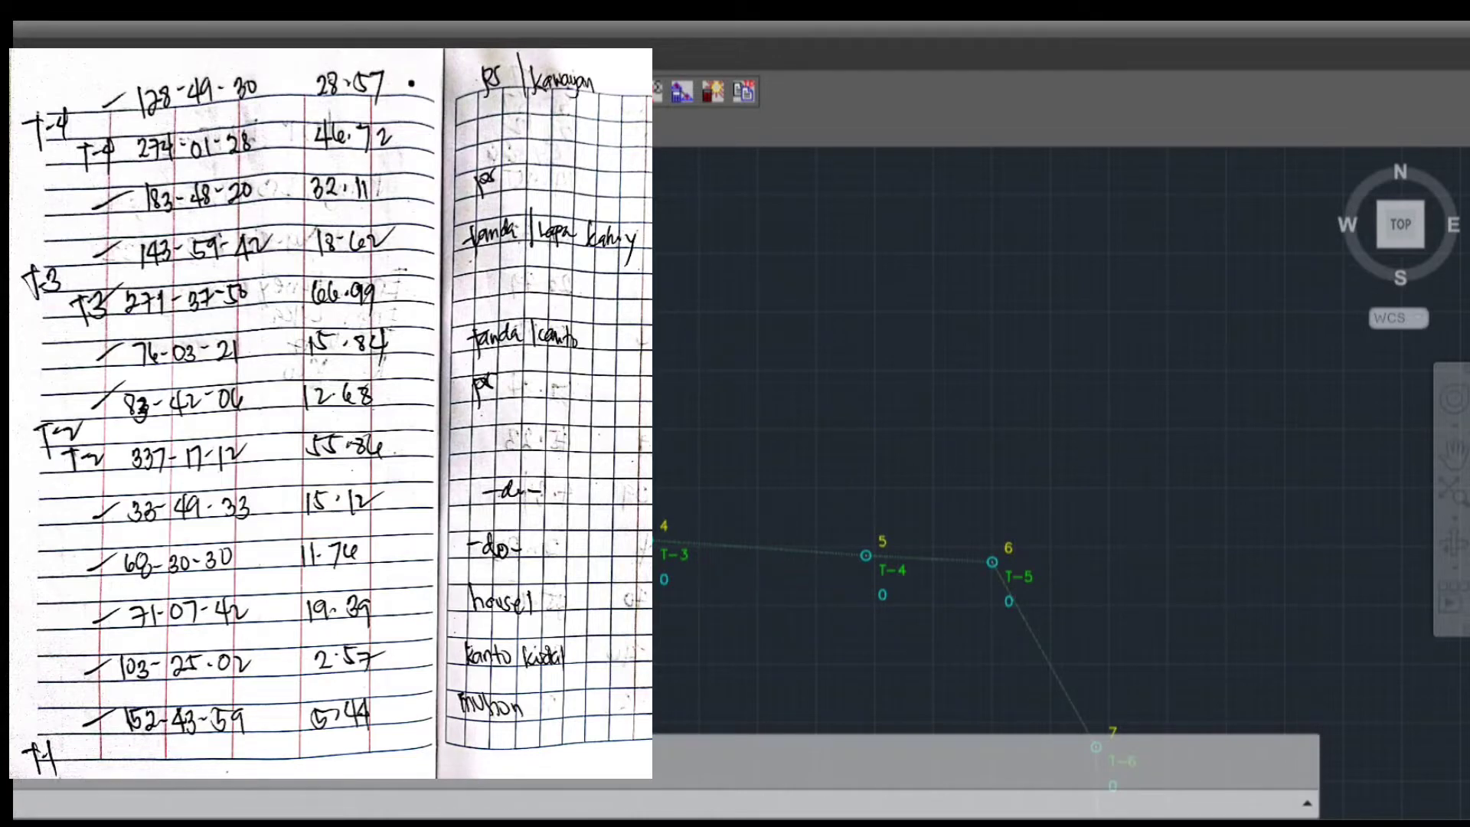
{"action": "key", "text": "Return"}
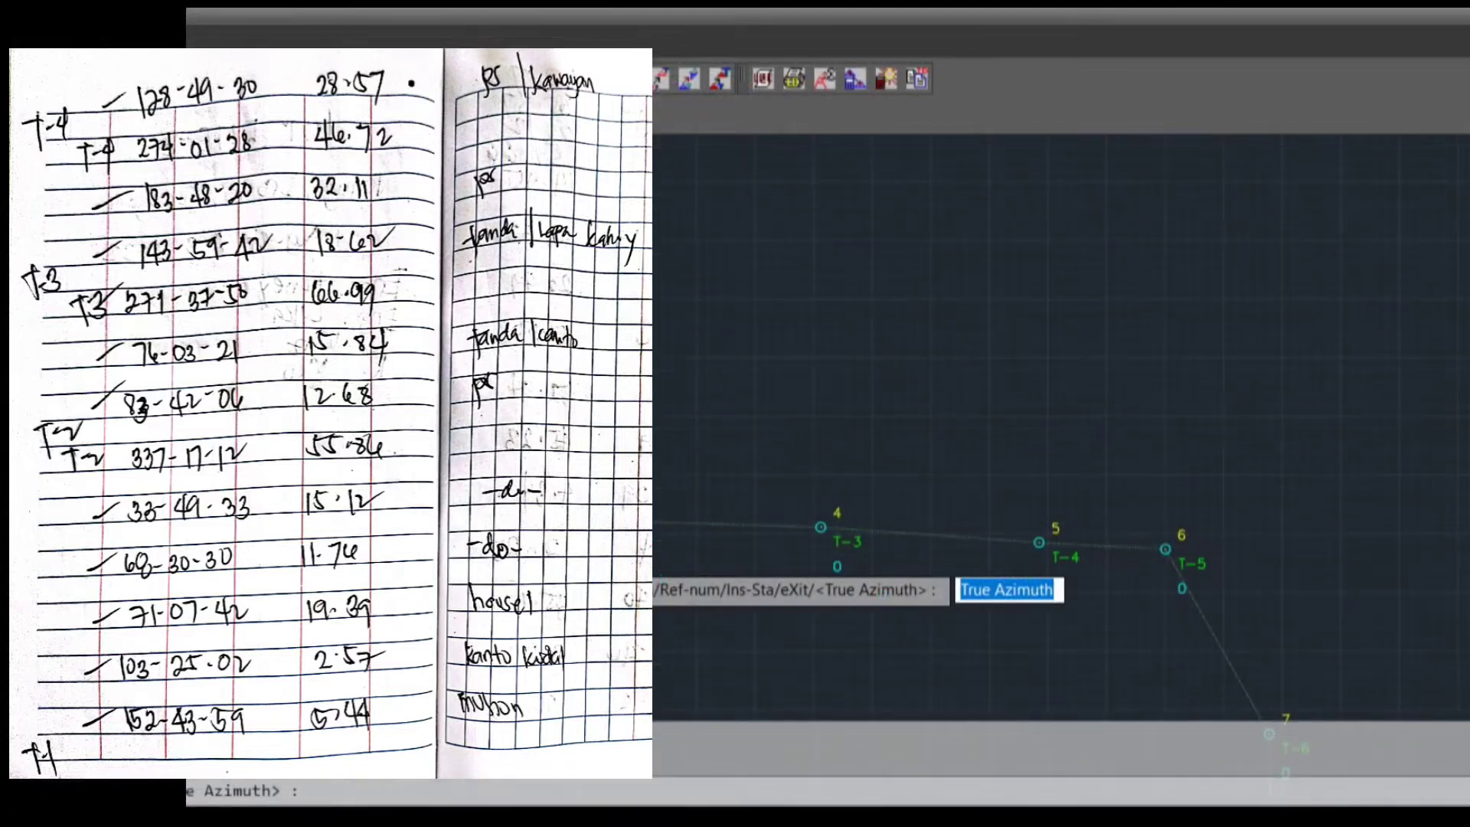
Change the instrument station of the sideshots to traverse station T-3
{"action": "type", "text": "i"}
{"action": "key", "text": "Return"}
{"action": "type", "text": "s"}
{"action": "key", "text": "Return"}
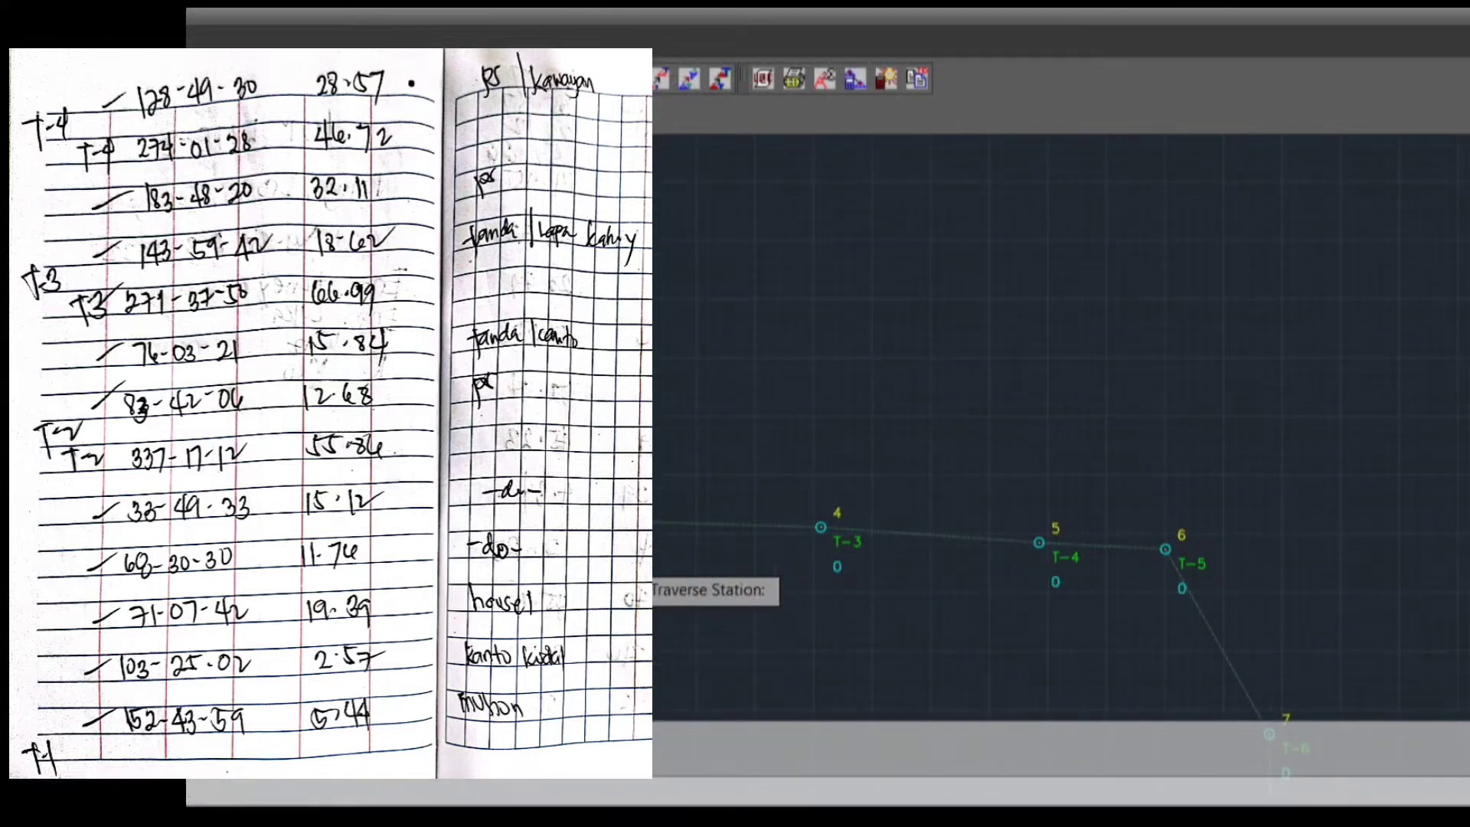
{"action": "scroll", "coordinate": [879, 545], "scroll_direction": "up", "scroll_amount": 2}
{"action": "left_click", "coordinate": [838, 541]}
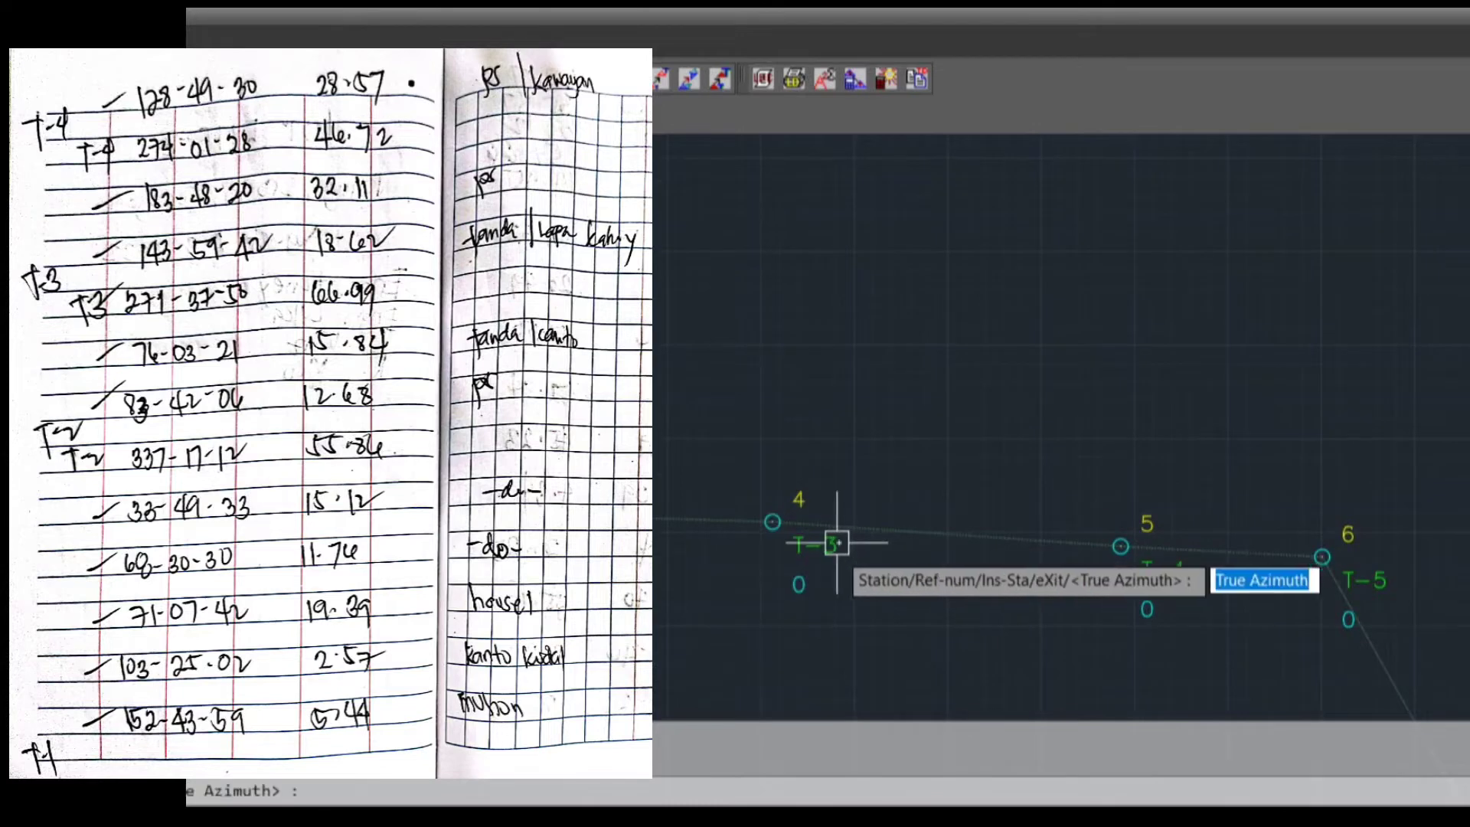
Plot the first sideshot from T-3 with true azimuth 143.5942, distance 18.62 and description tnda
{"action": "type", "text": "143.5"}
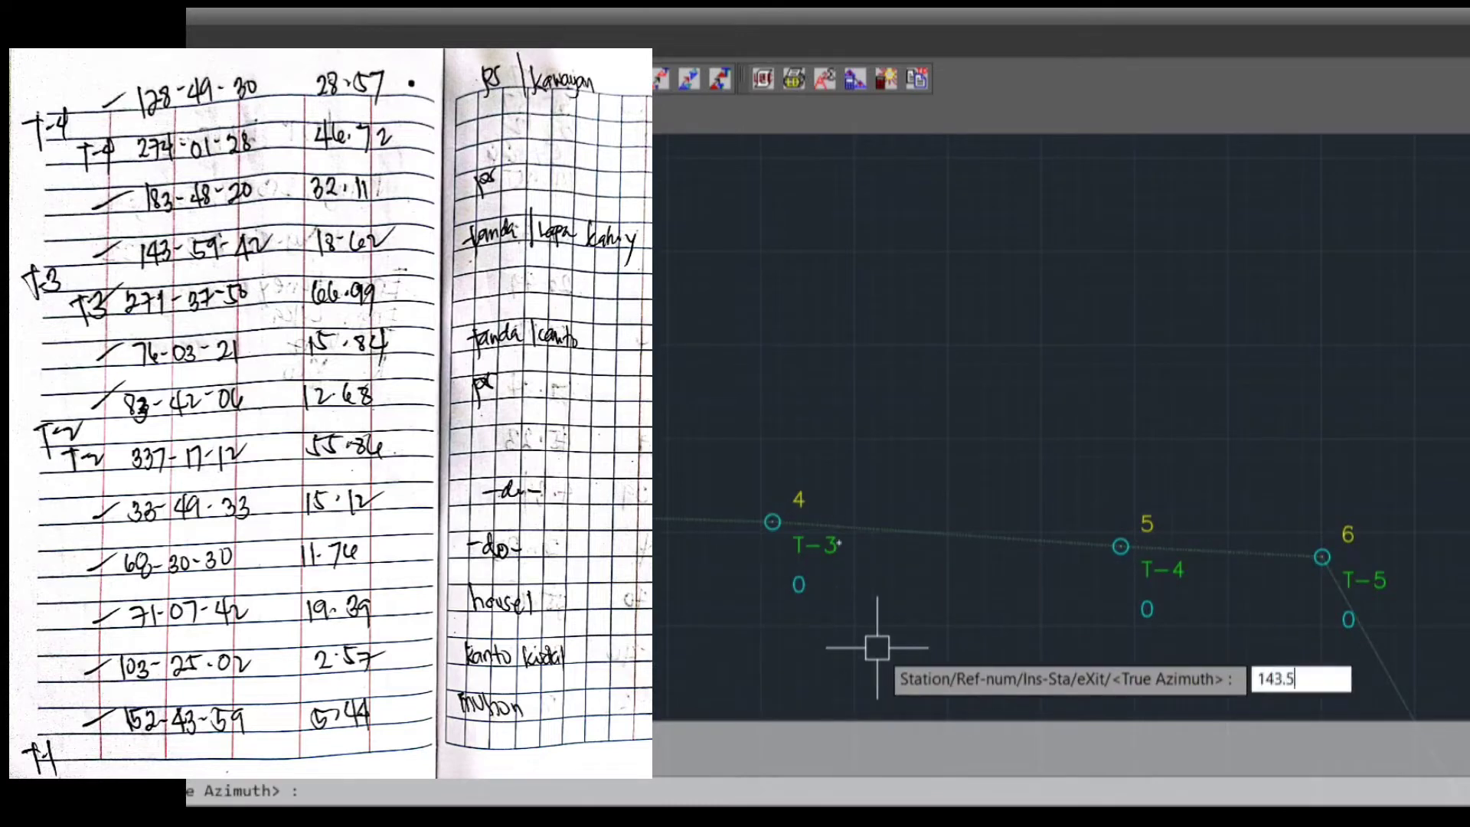
{"action": "type", "text": "942"}
{"action": "key", "text": "Return"}
{"action": "type", "text": "18"}
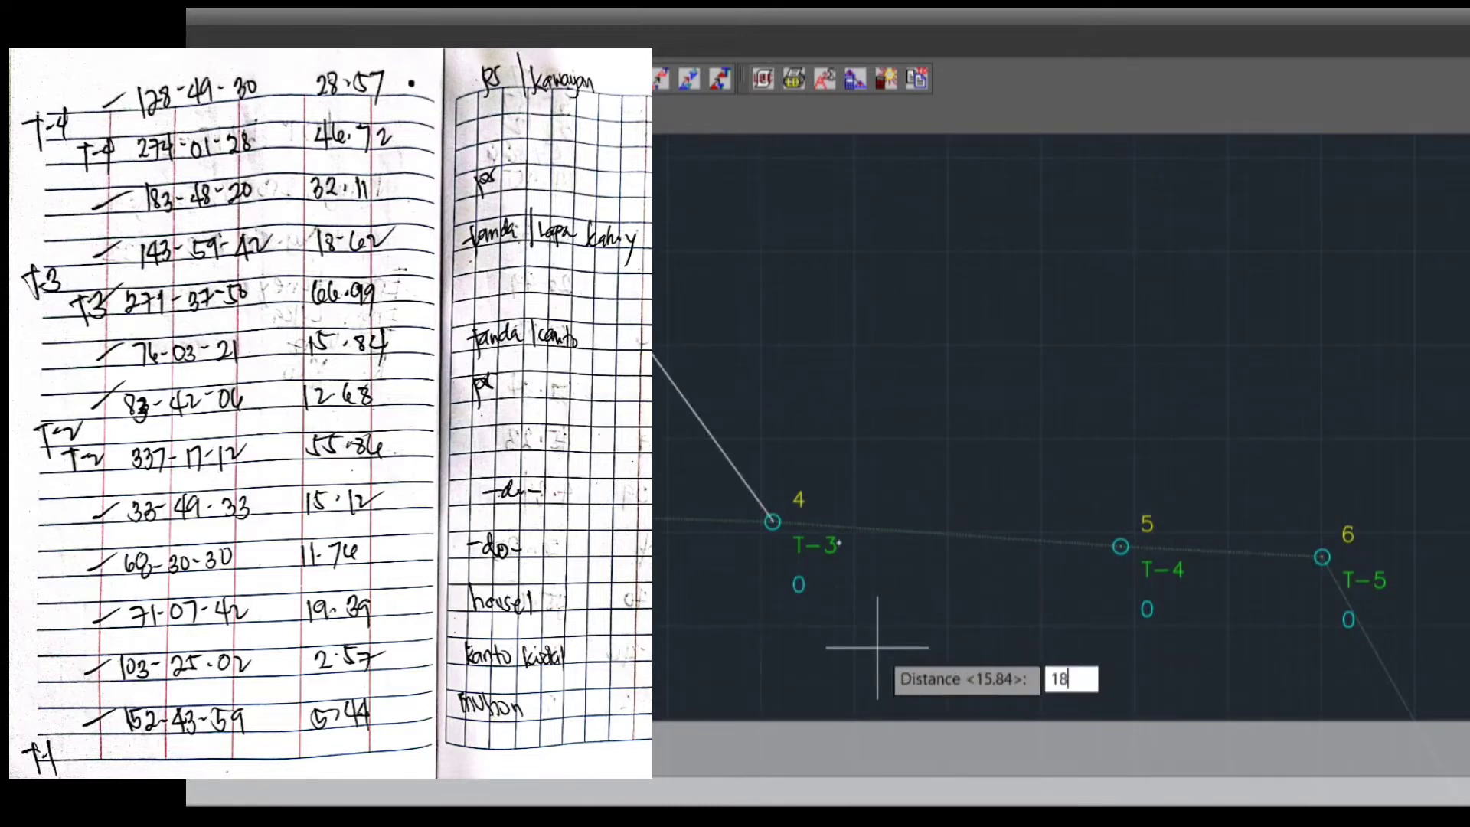
{"action": "type", "text": ".62"}
{"action": "key", "text": "Return"}
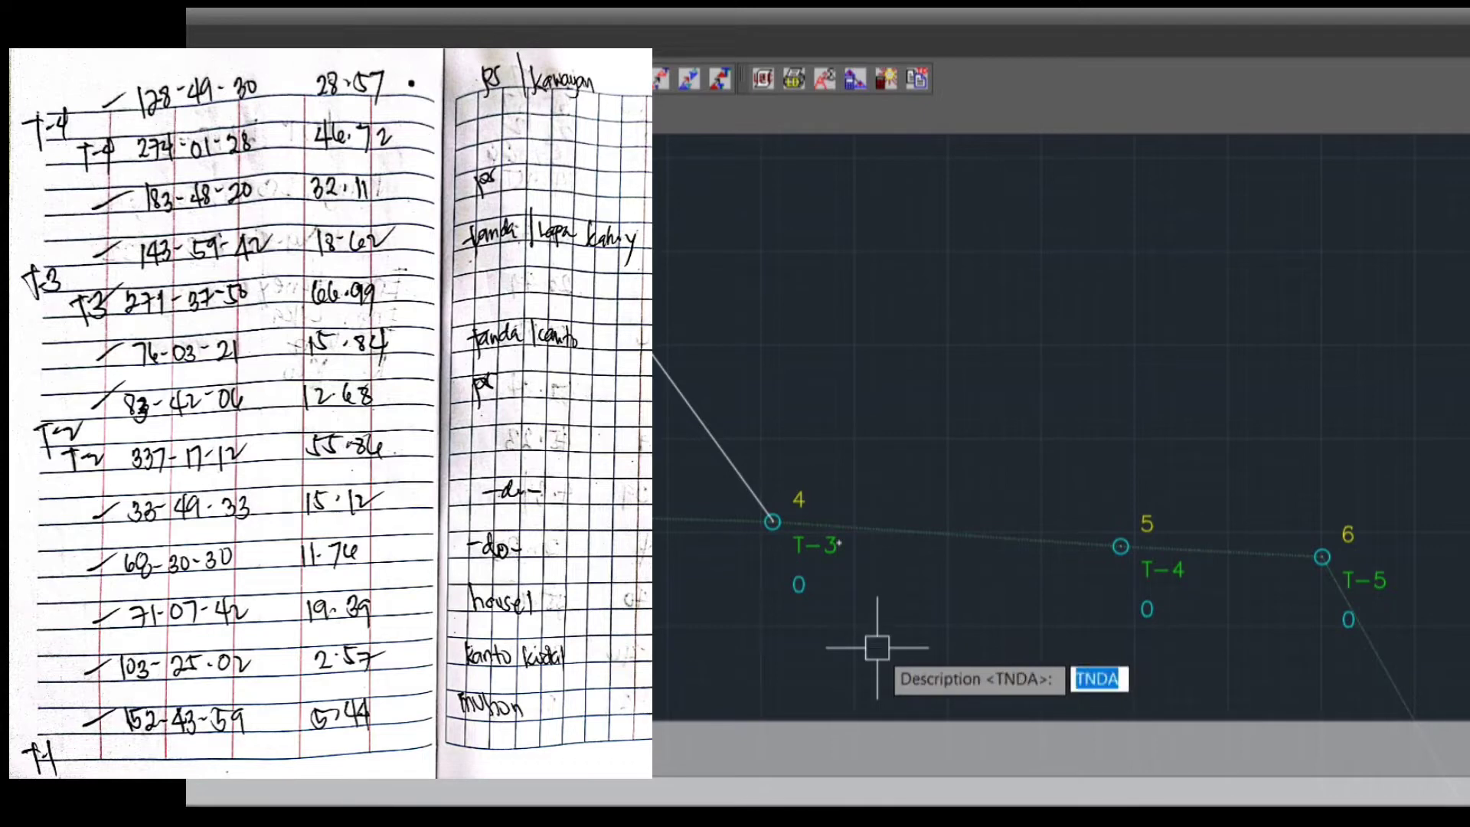
{"action": "type", "text": "tnda"}
{"action": "key", "text": "Return"}
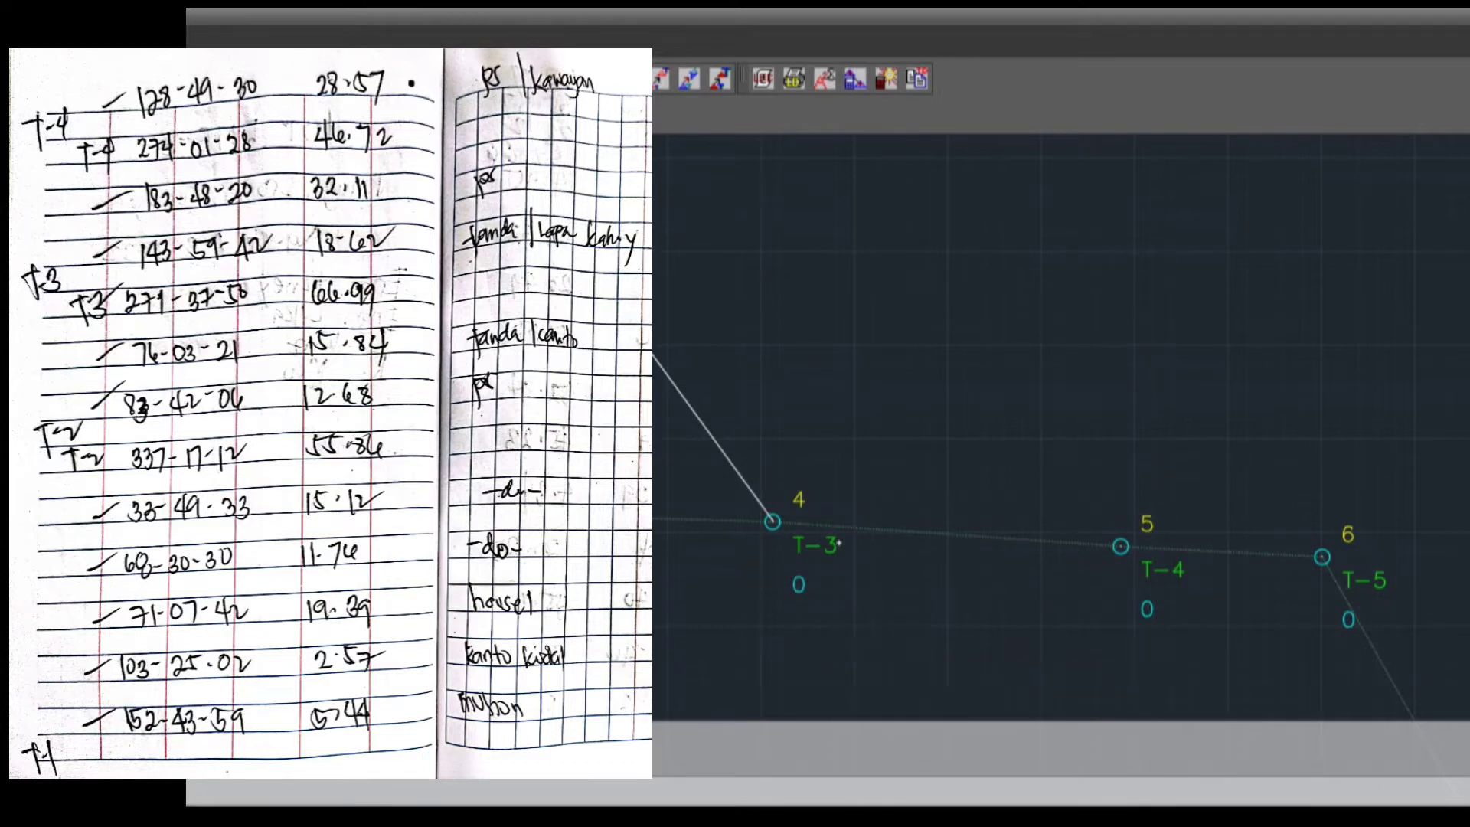
Plot the second sideshot from T-3 with true azimuth 183.4820, distance 32.11 and description ps
{"action": "type", "text": "183."}
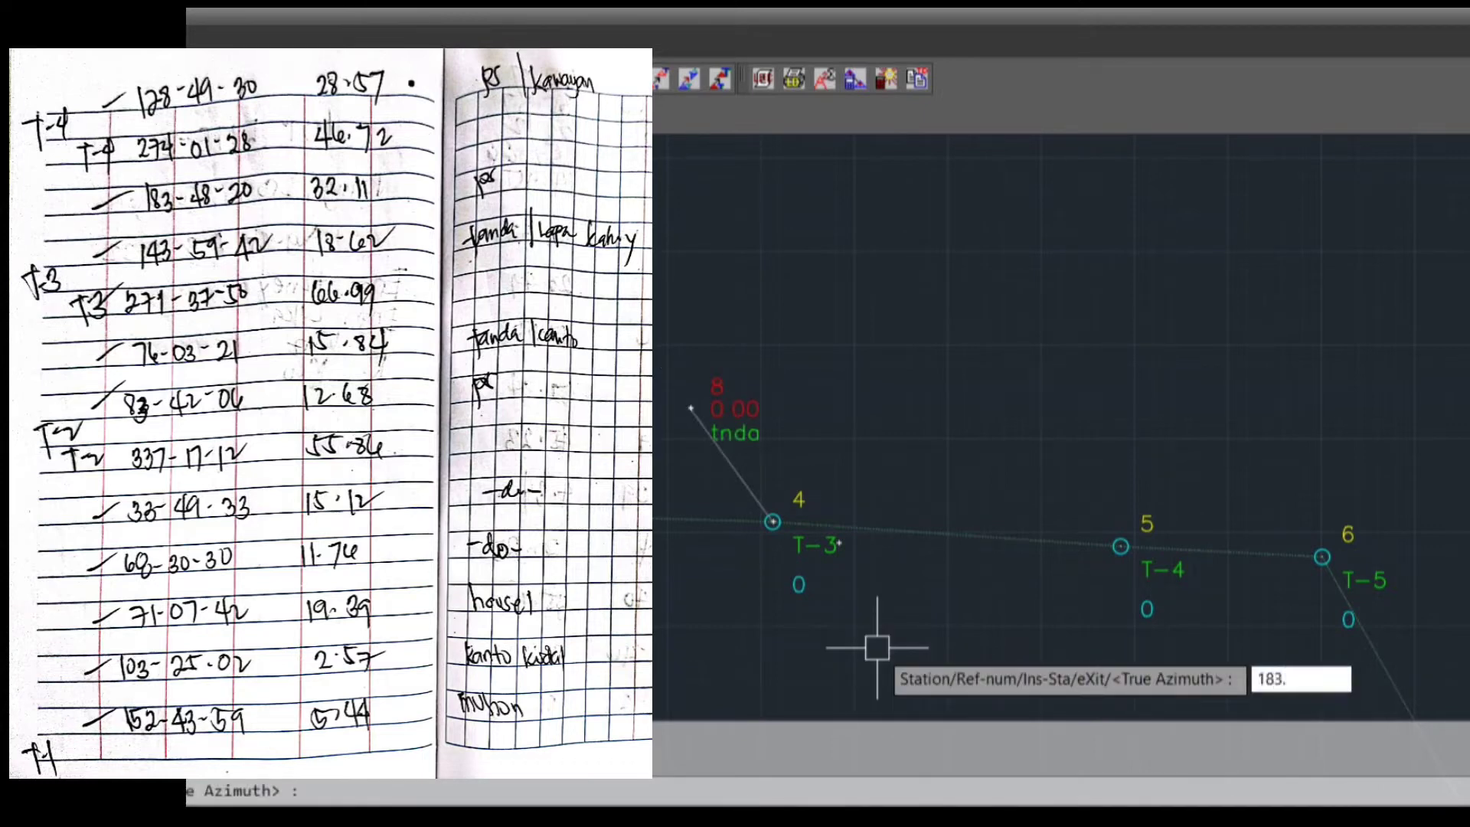
{"action": "type", "text": "4820"}
{"action": "key", "text": "Return"}
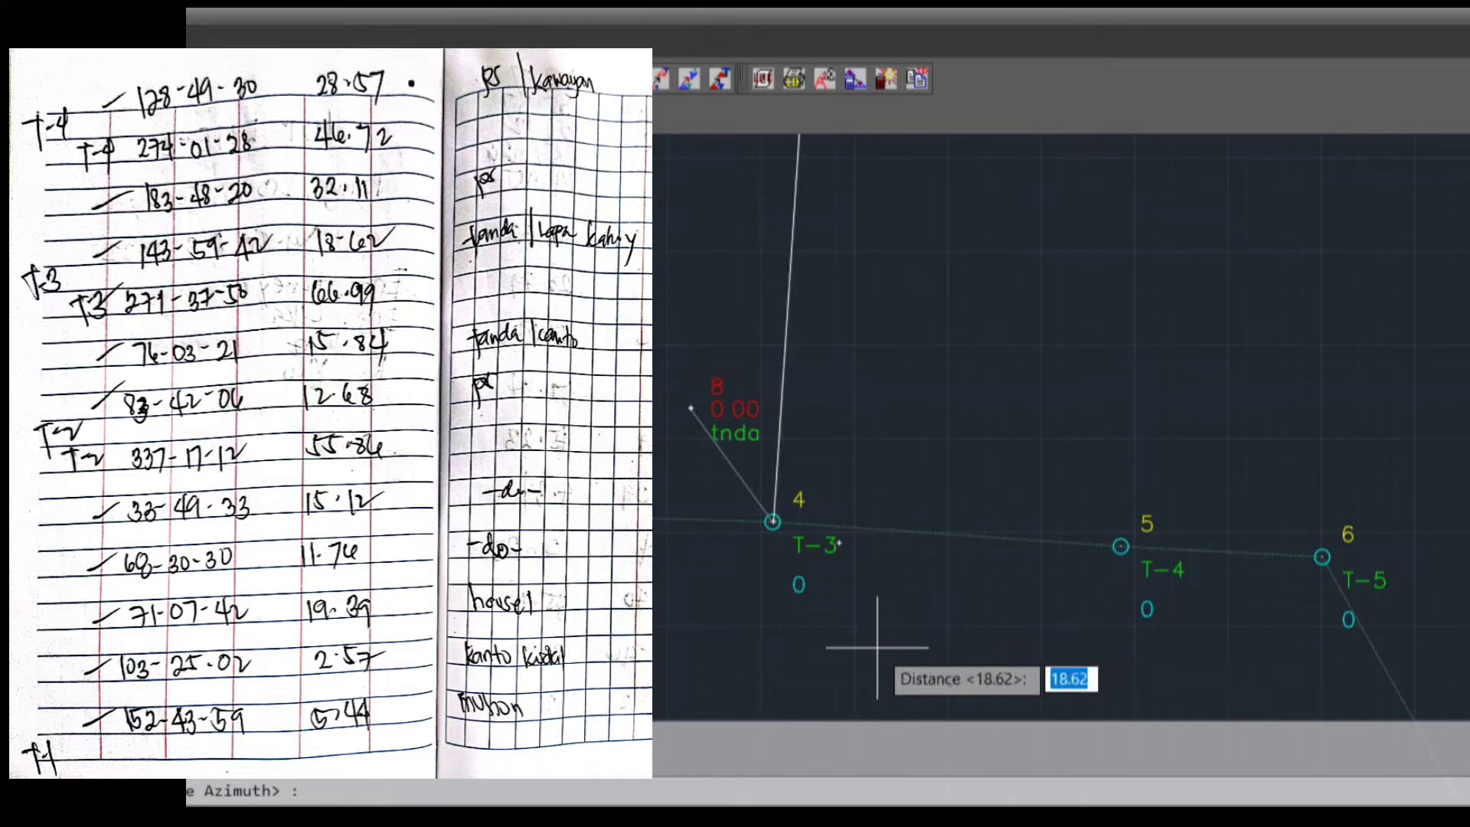
{"action": "type", "text": "32.11"}
{"action": "key", "text": "Return"}
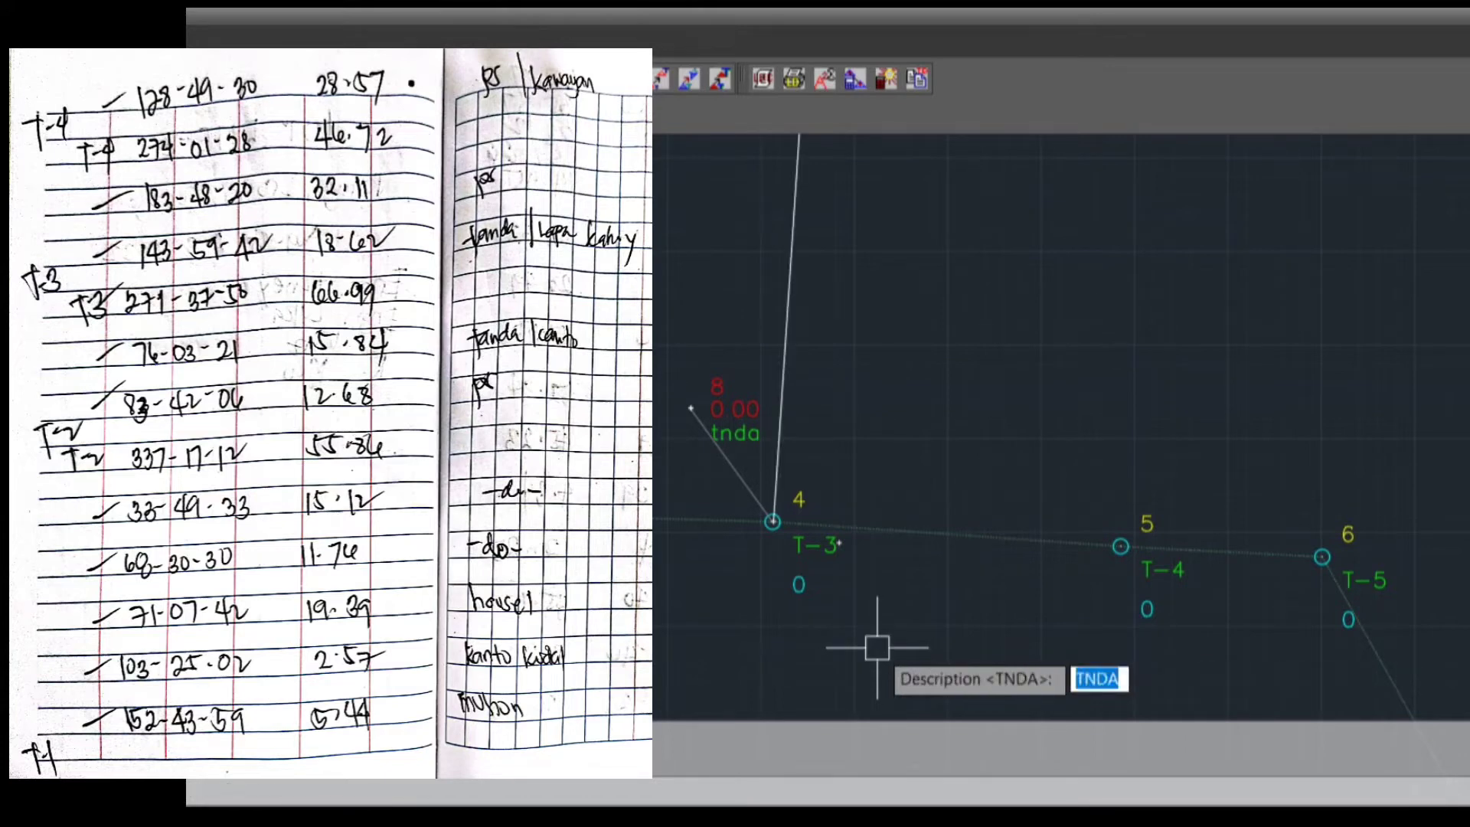
{"action": "type", "text": "PS"}
{"action": "key", "text": "Return"}
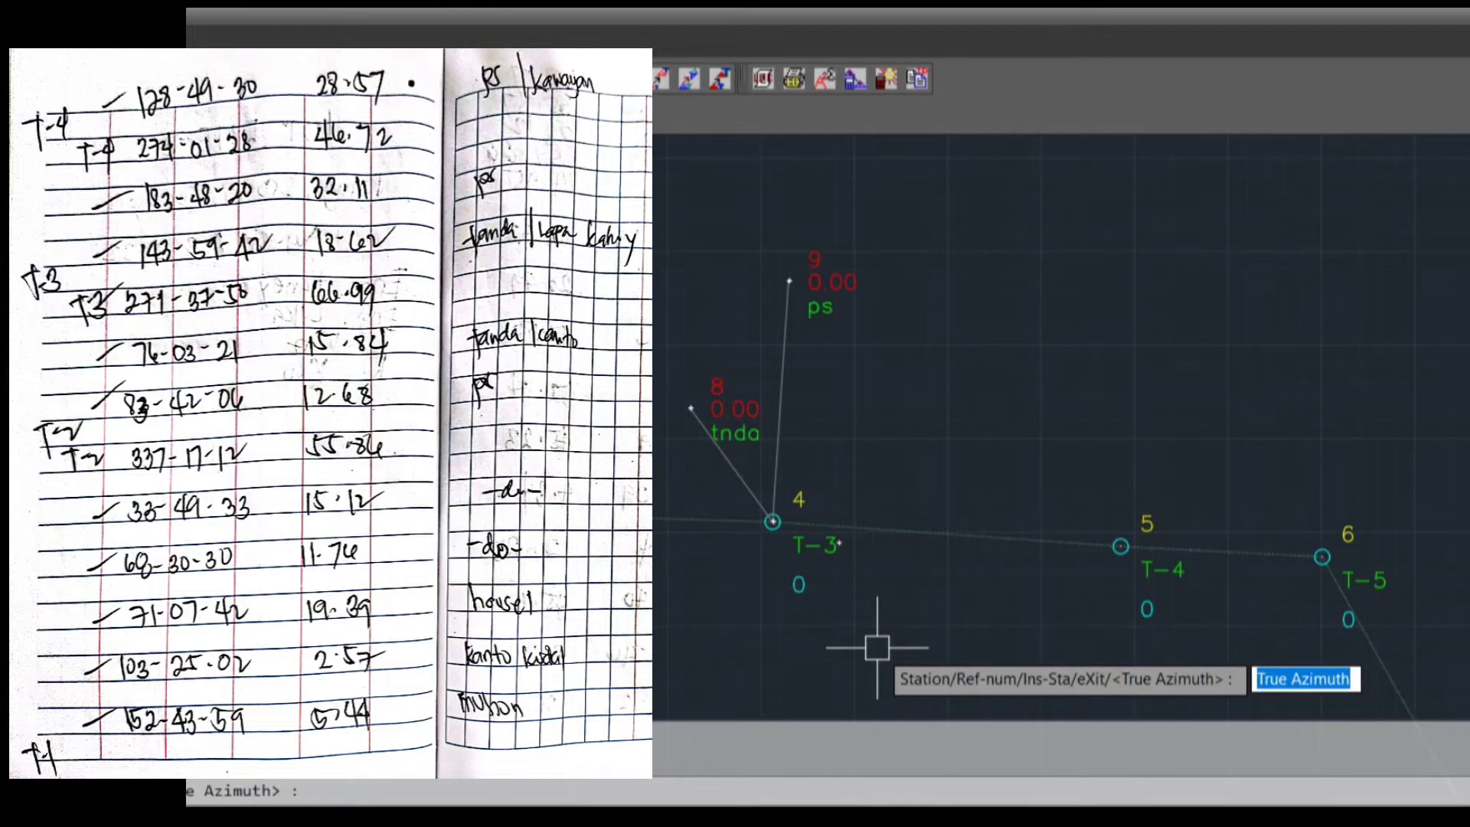
Change the instrument station of the sideshots to traverse station T-4
{"action": "type", "text": "S"}
{"action": "key", "text": "Return"}
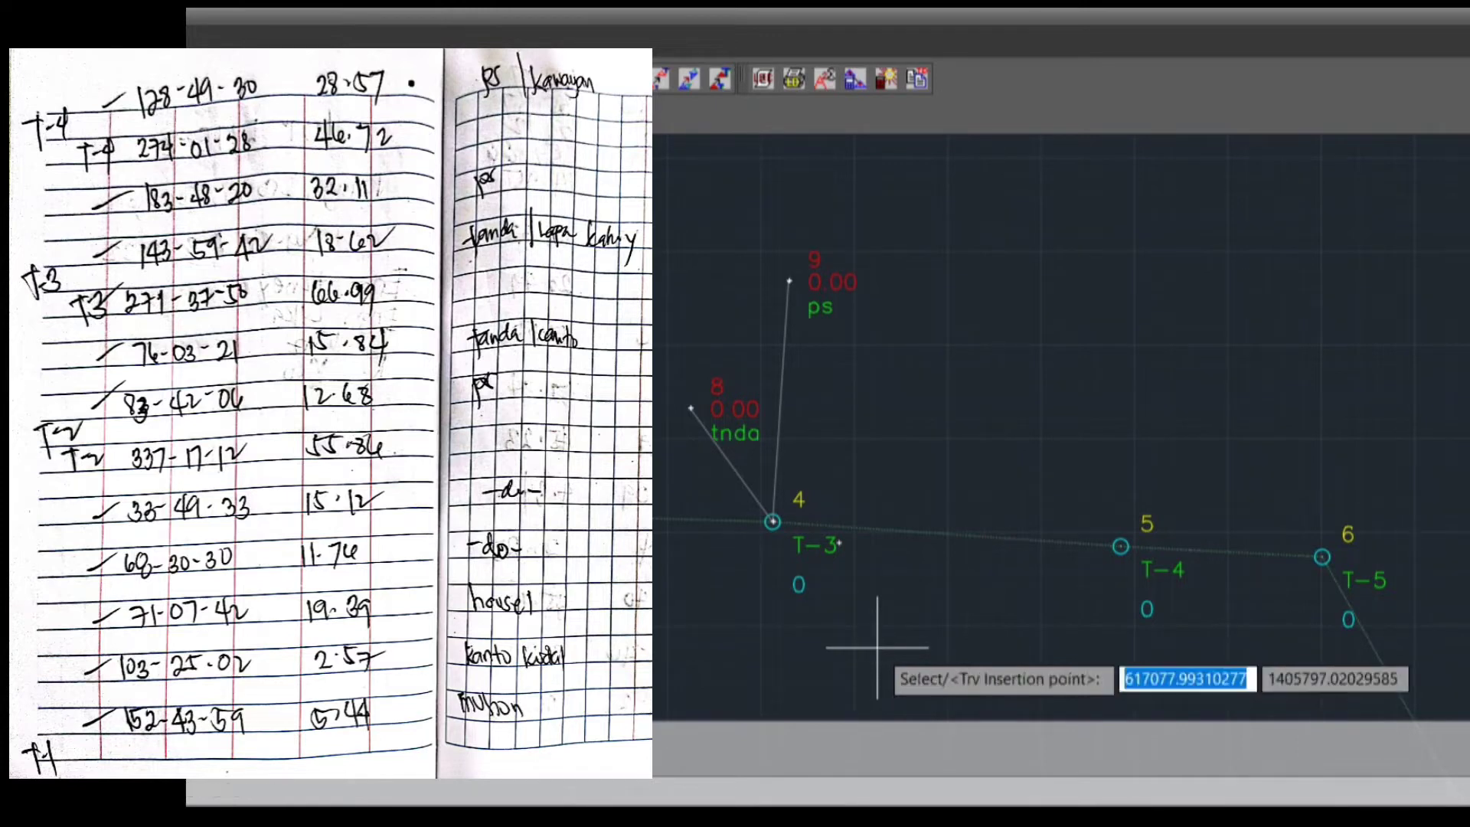
{"action": "type", "text": "S"}
{"action": "key", "text": "Return"}
{"action": "middle_click_drag", "start_coordinate": [1164, 575], "coordinate": [577, 424]}
{"action": "left_click", "coordinate": [598, 424]}
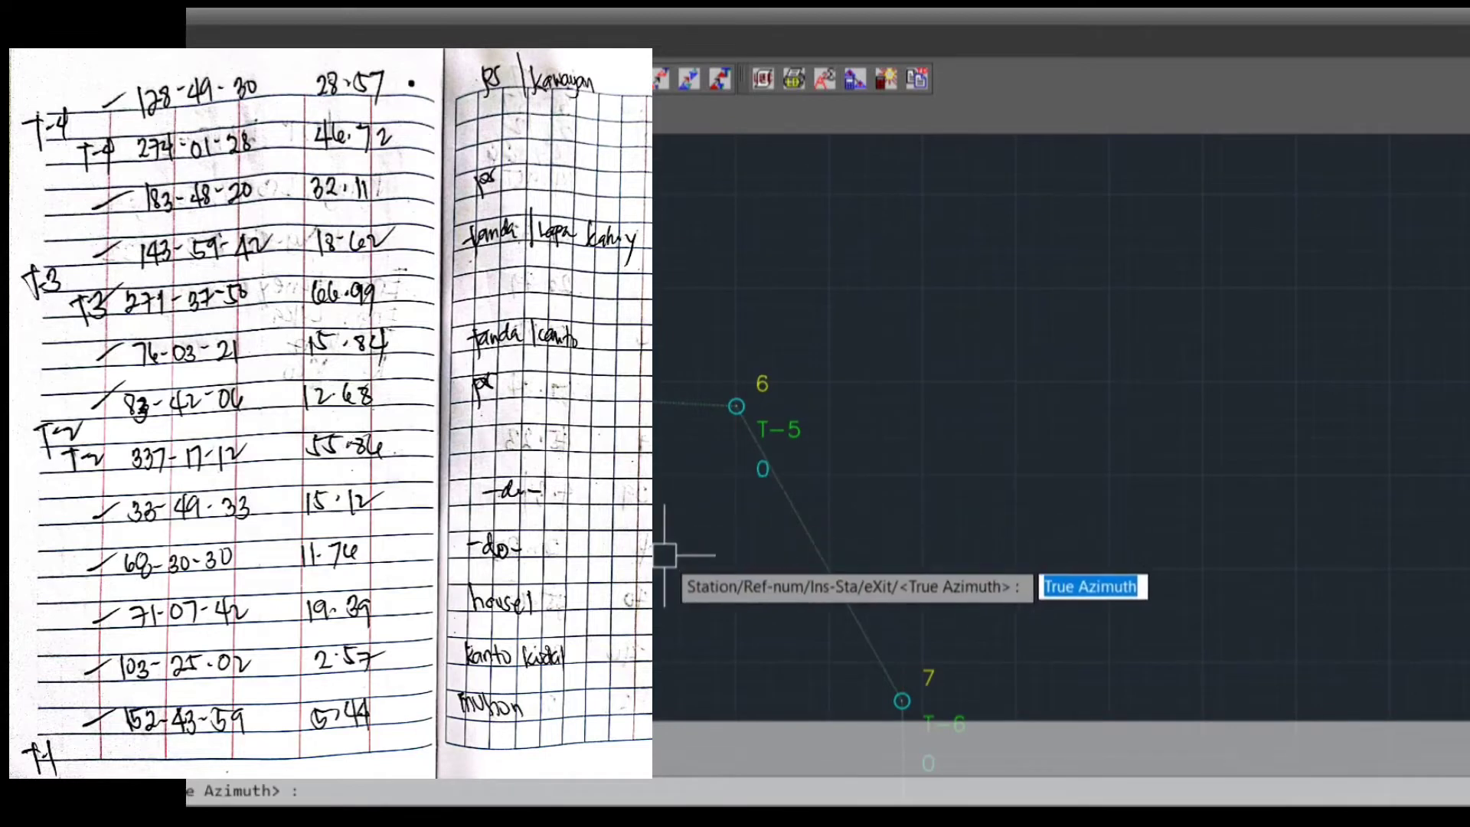
Plot the sideshot from T-4 with true azimuth 128.4930, distance 28.57 and description PS/BAMBOO
{"action": "type", "text": "128.4930"}
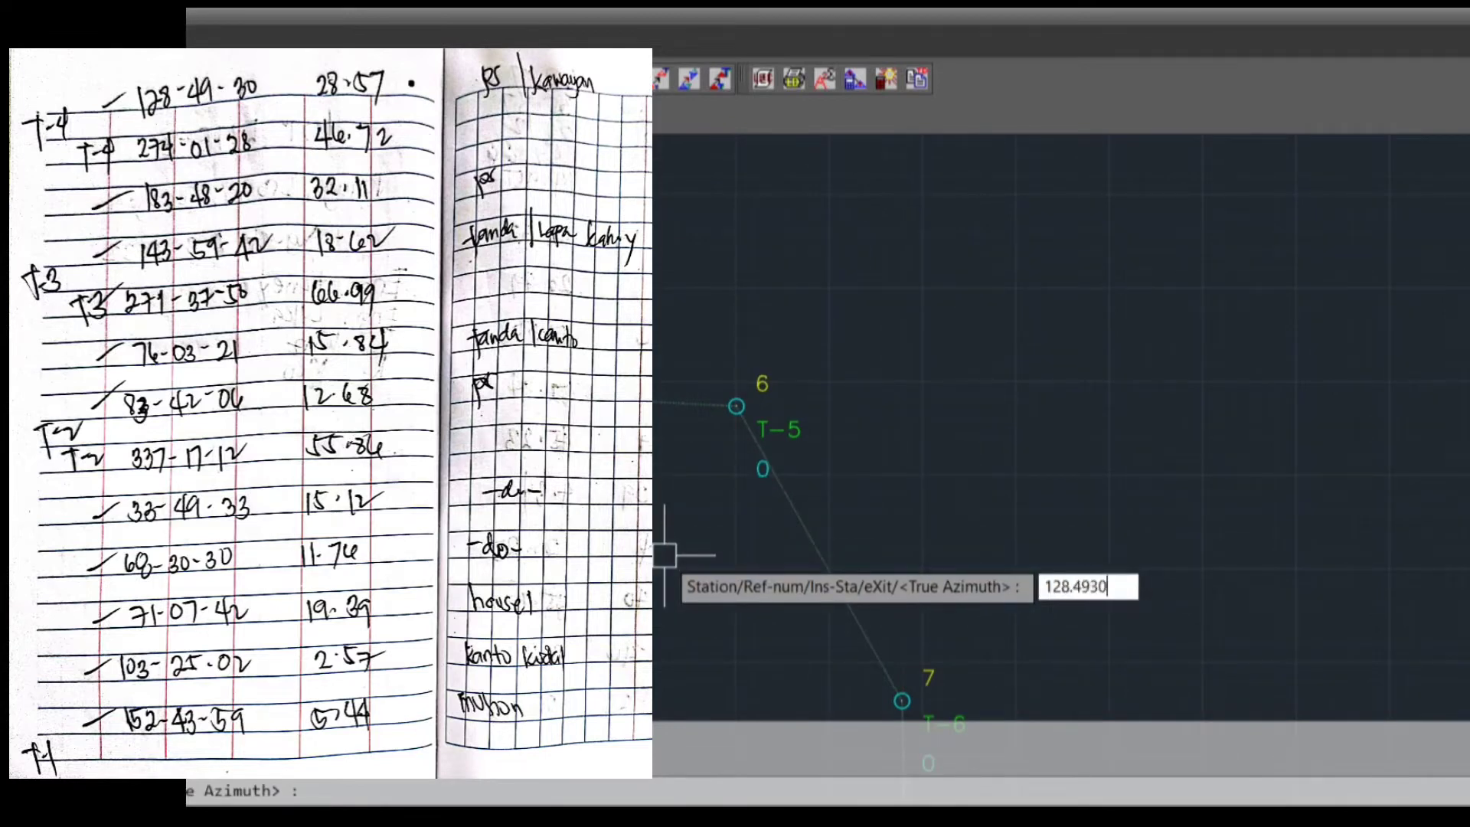
{"action": "key", "text": "Return"}
{"action": "type", "text": "28.57"}
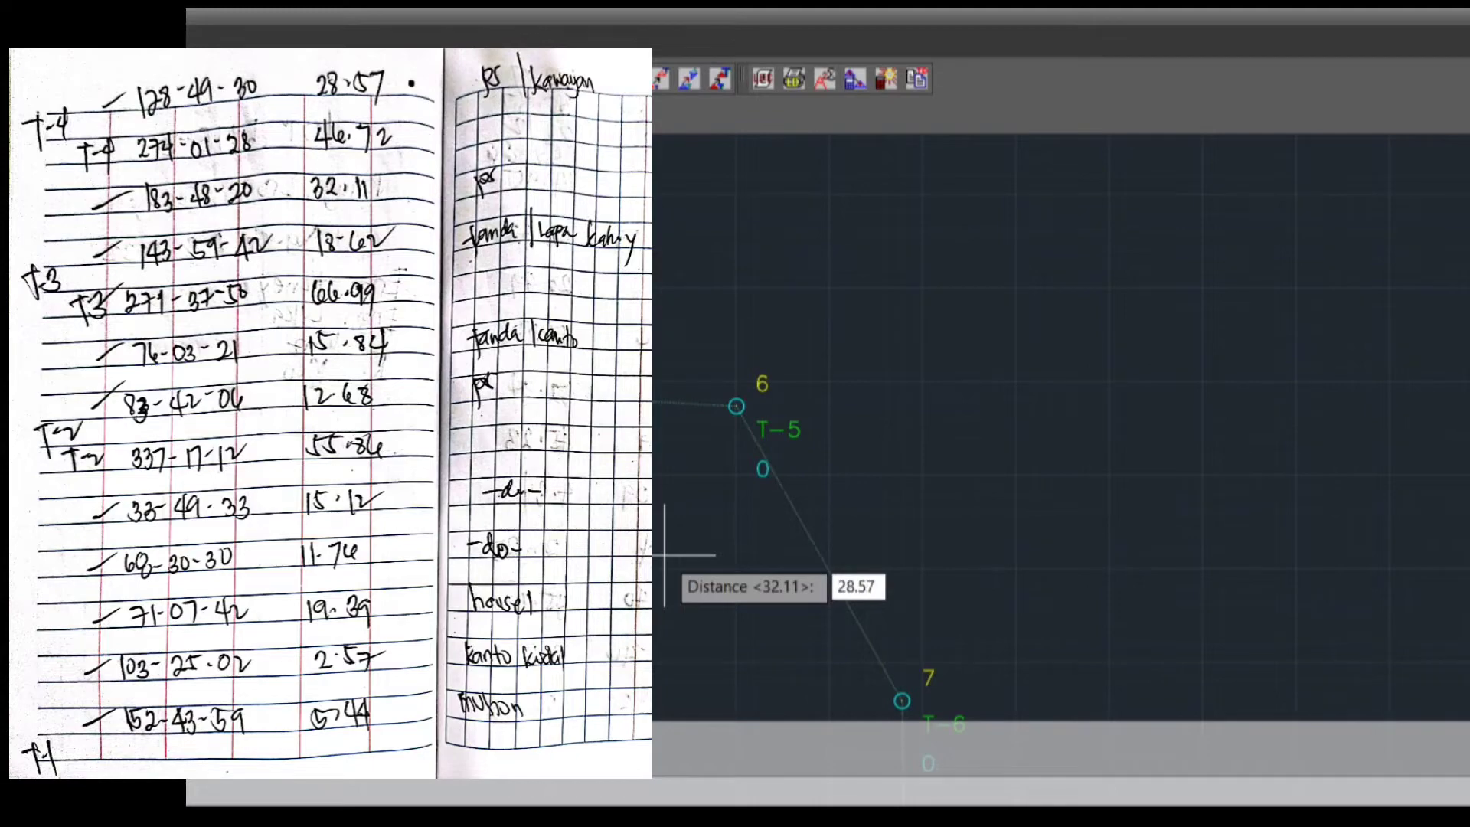
{"action": "key", "text": "Return"}
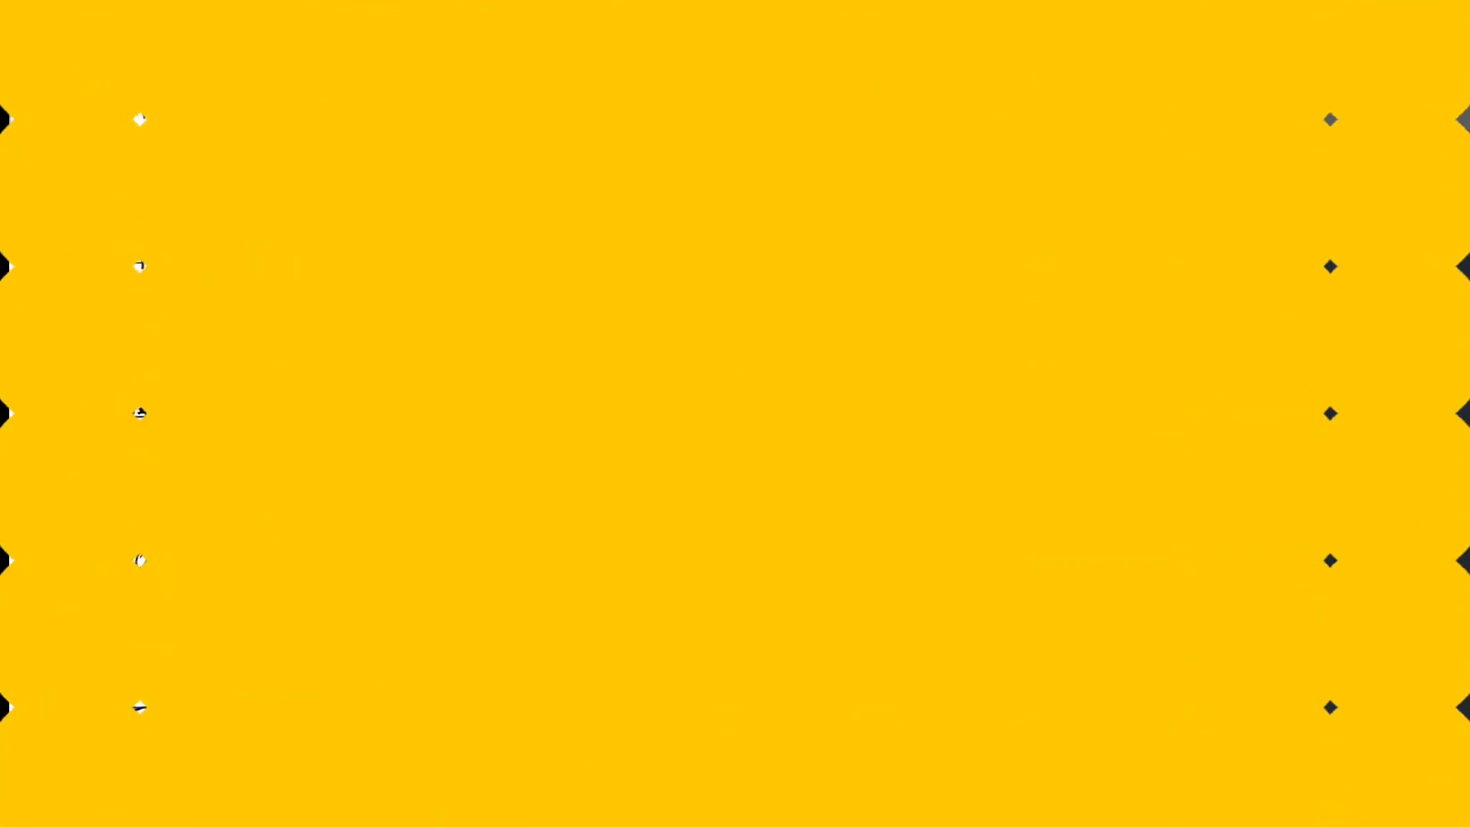
{"action": "type", "text": "PS/BAMBOO"}
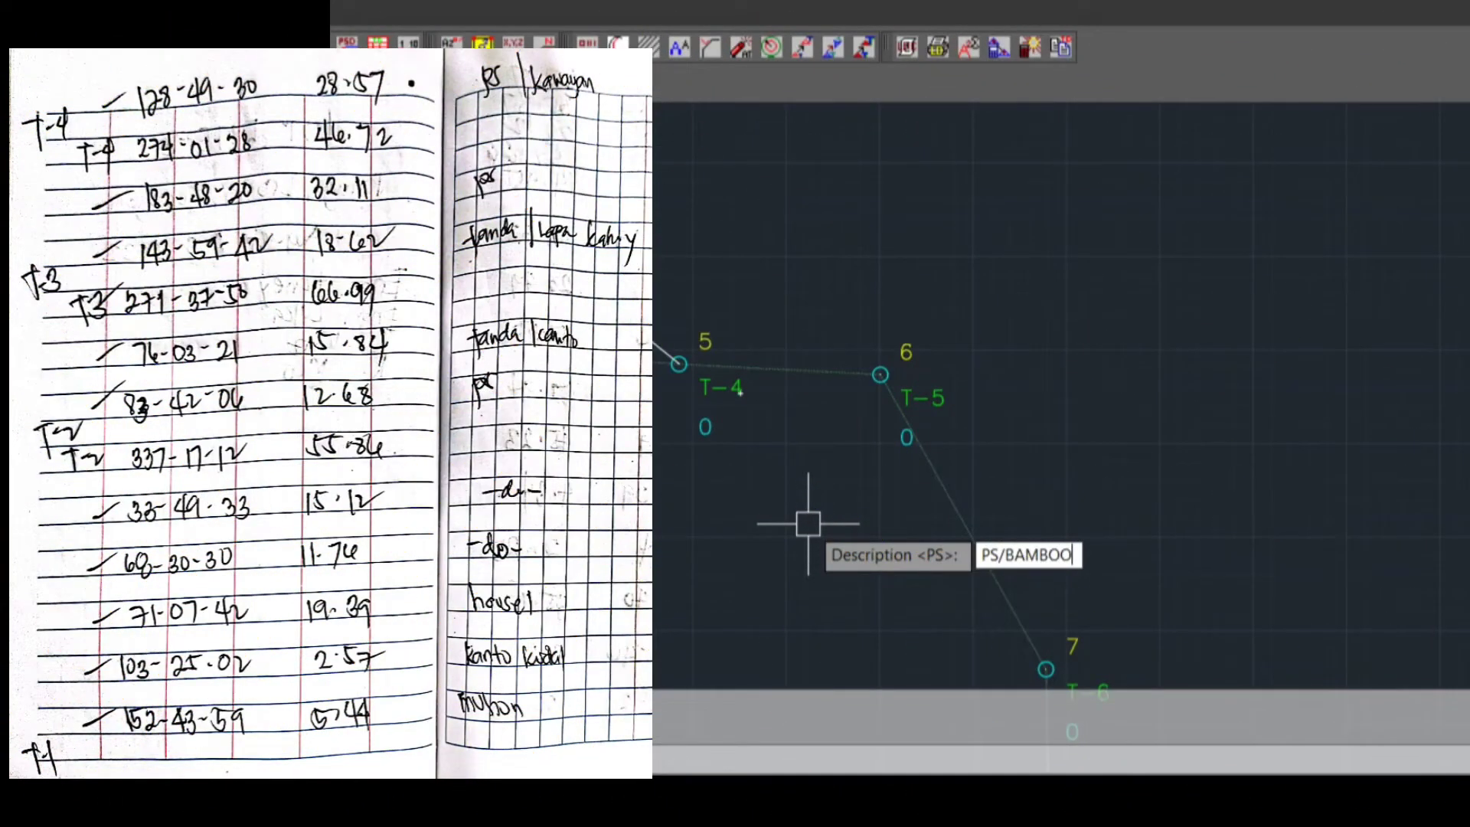
{"action": "key", "text": "Return"}
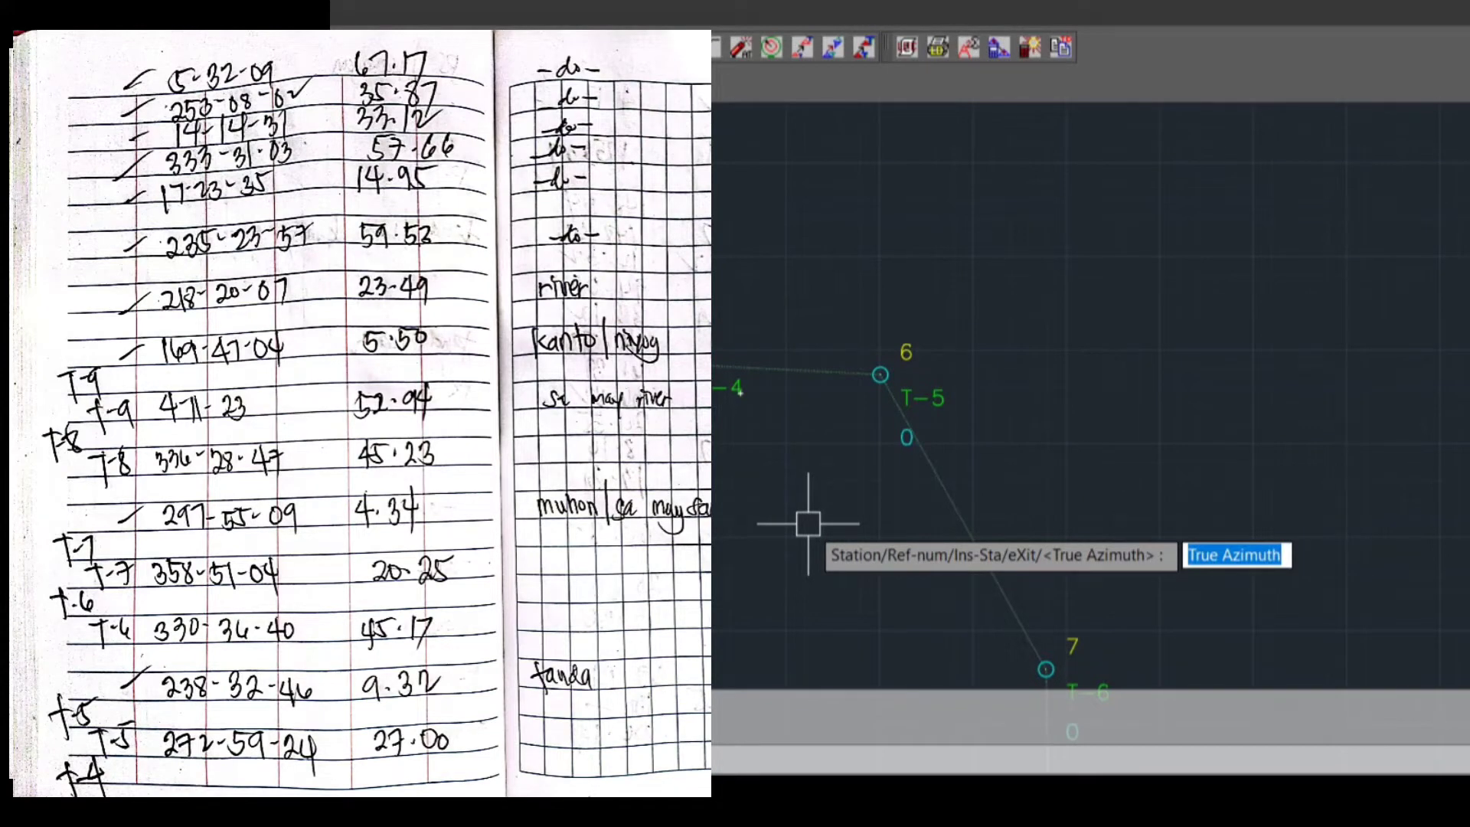
Change the instrument station of the sideshots to traverse station T-5
{"action": "type", "text": "s"}
{"action": "key", "text": "Return"}
{"action": "type", "text": "s"}
{"action": "key", "text": "Return"}
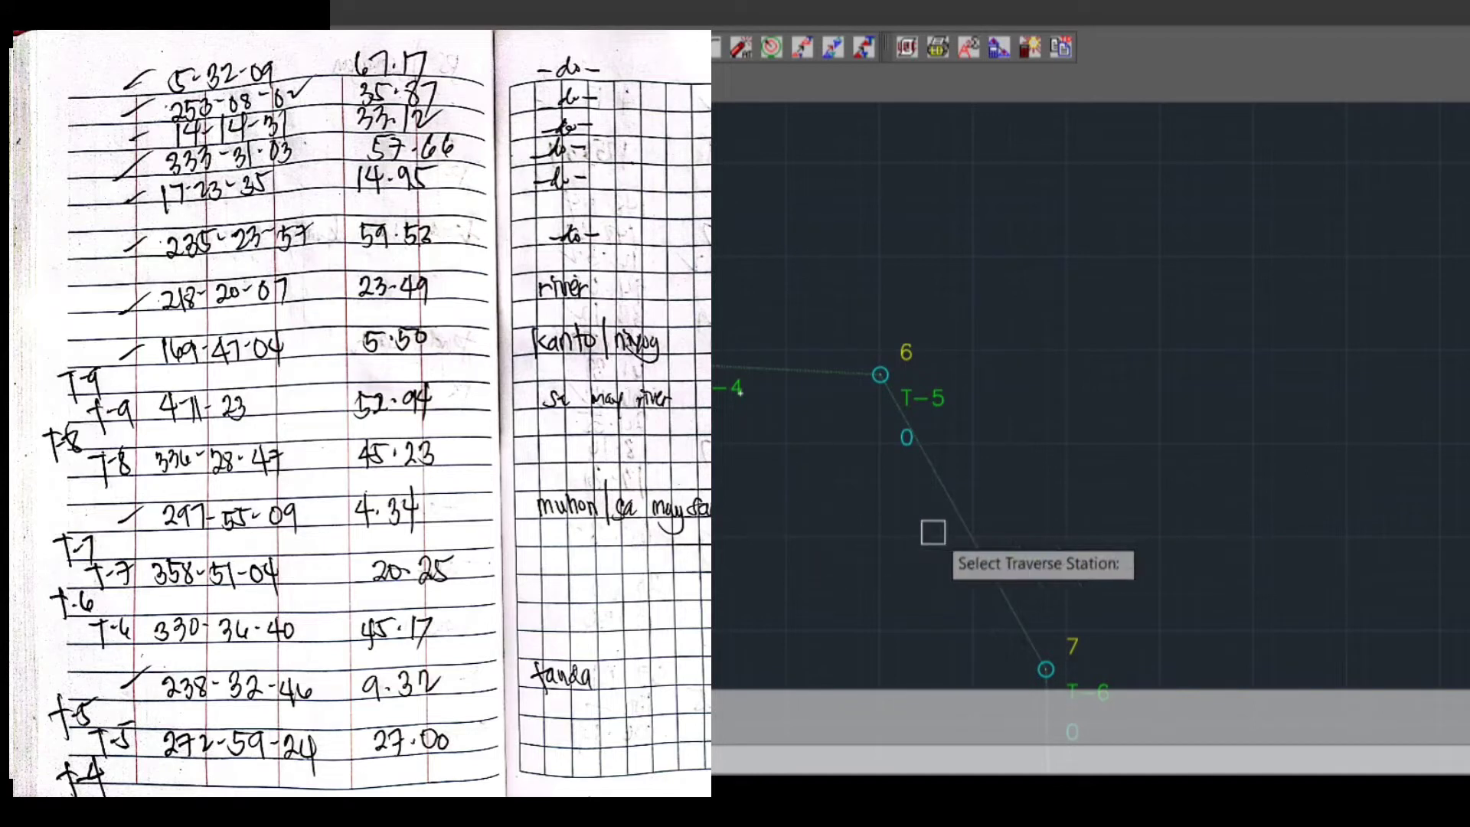
{"action": "middle_click_drag", "start_coordinate": [879, 584], "coordinate": [654, 555]}
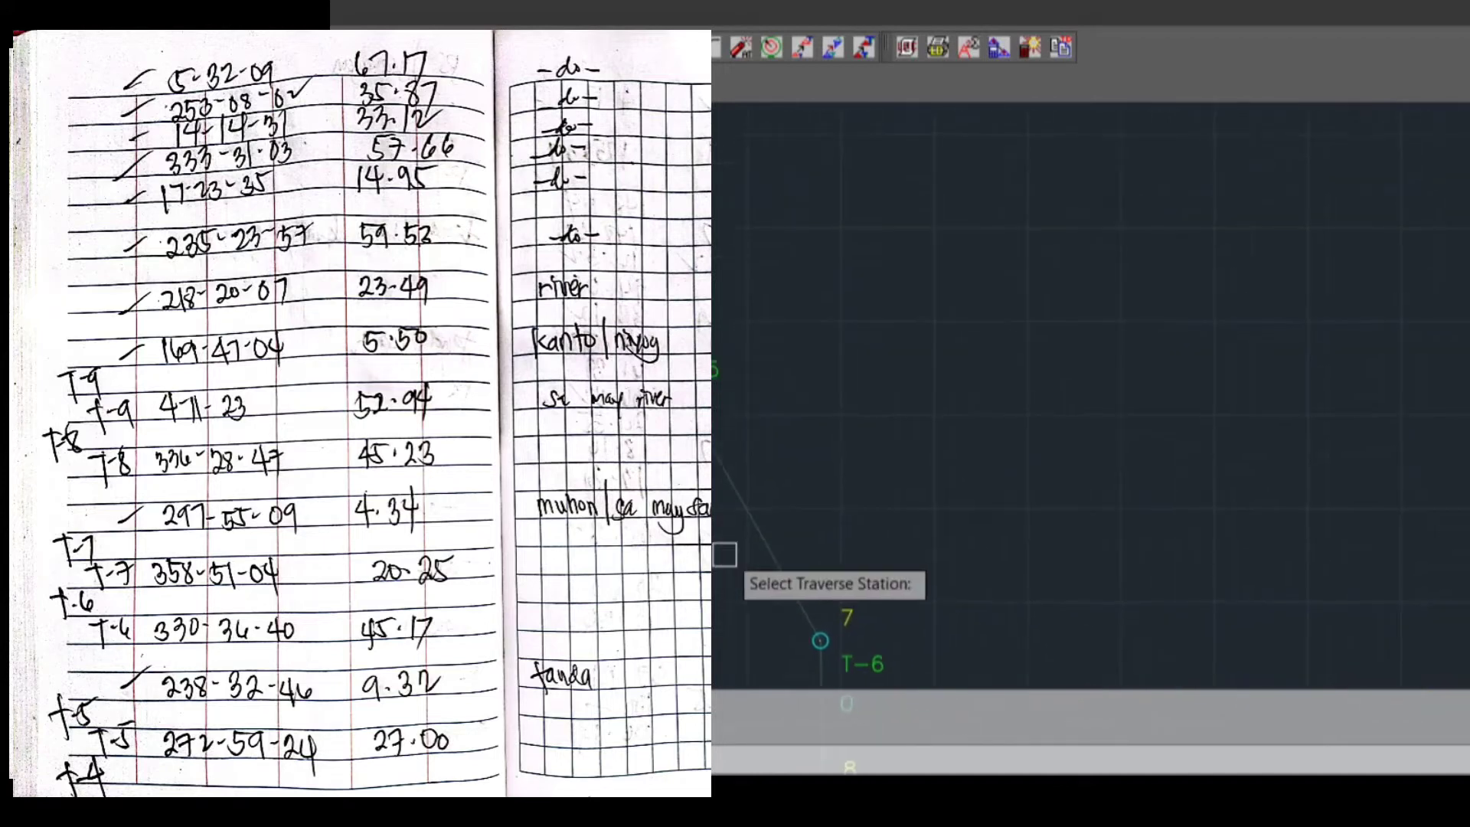
{"action": "left_click", "coordinate": [717, 356]}
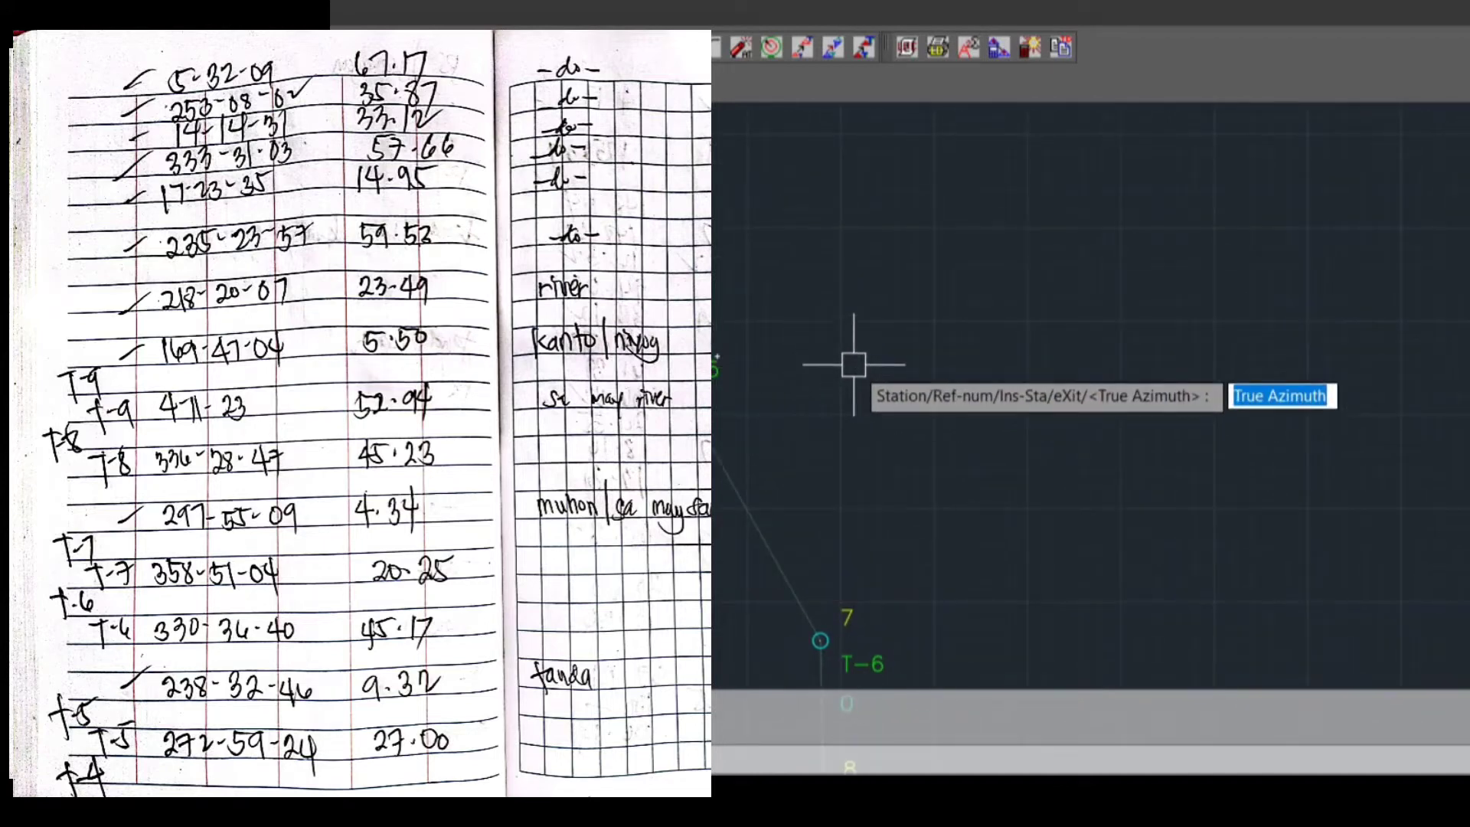
Plot the sideshot from T-5 with true azimuth 238.3246, distance 9.32 and description TANDA
{"action": "type", "text": "238.3246"}
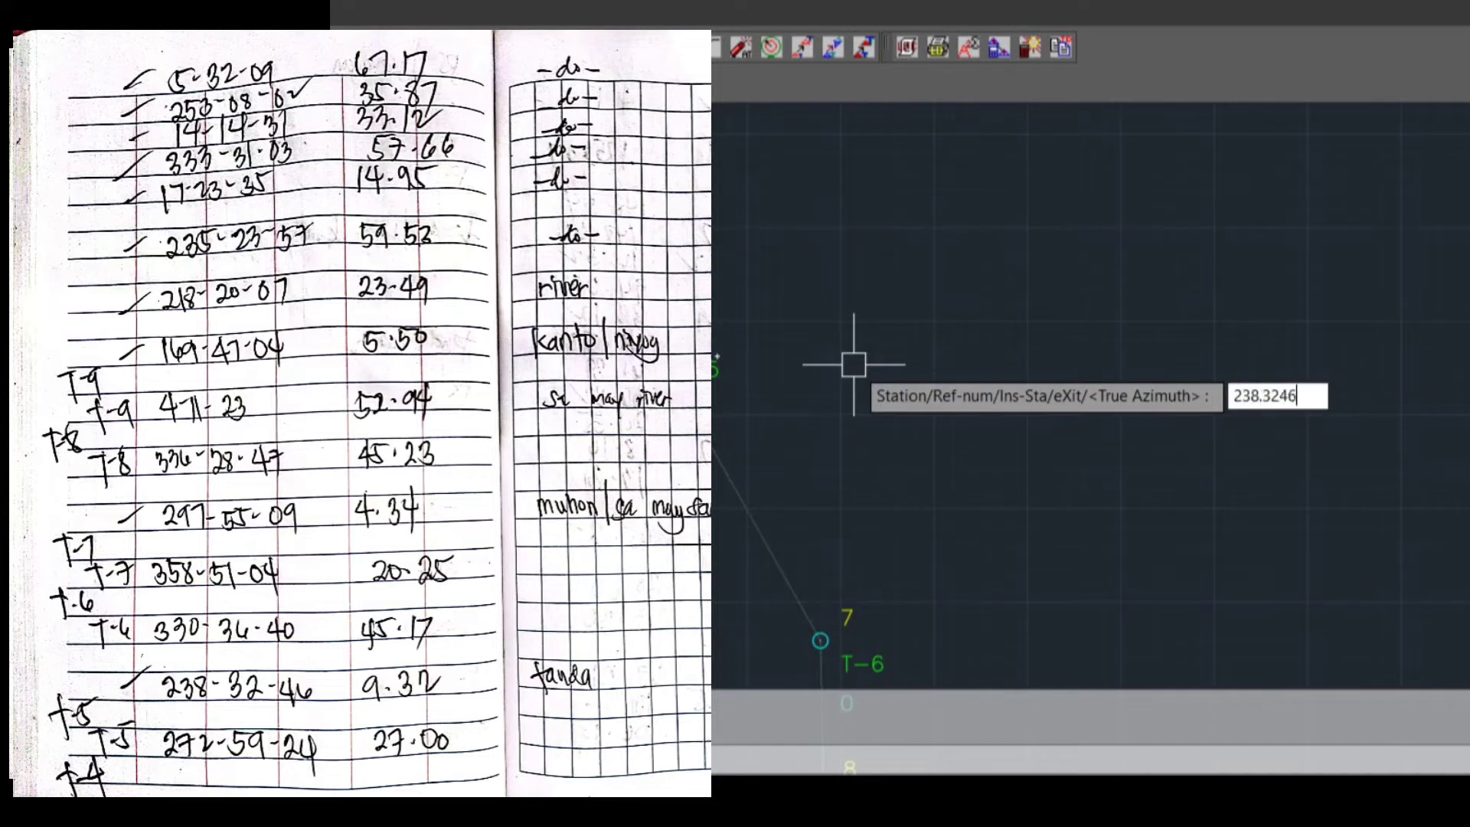
{"action": "key", "text": "Return"}
{"action": "type", "text": "9.32"}
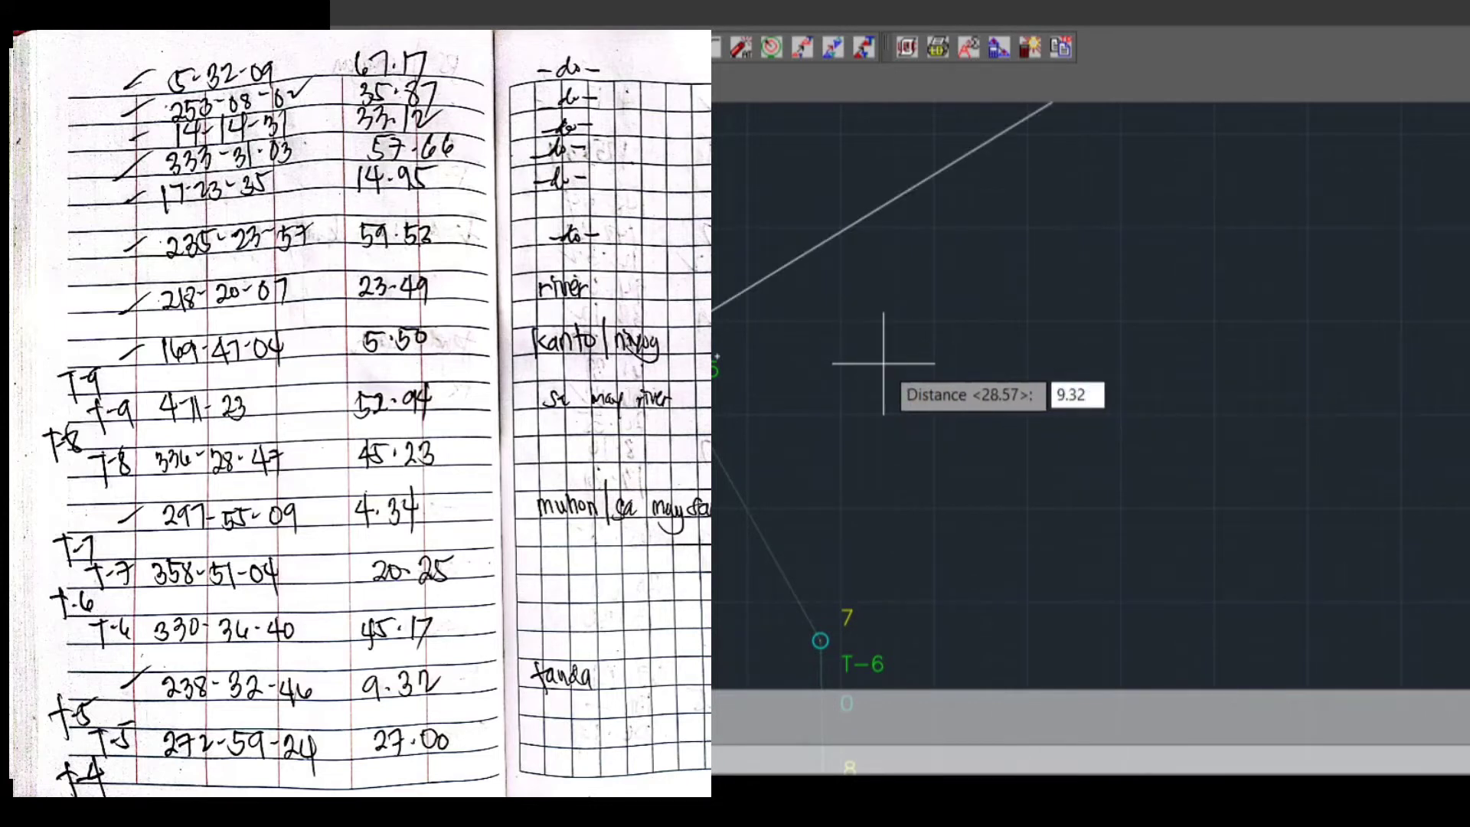
{"action": "key", "text": "Return"}
{"action": "type", "text": "TANDA"}
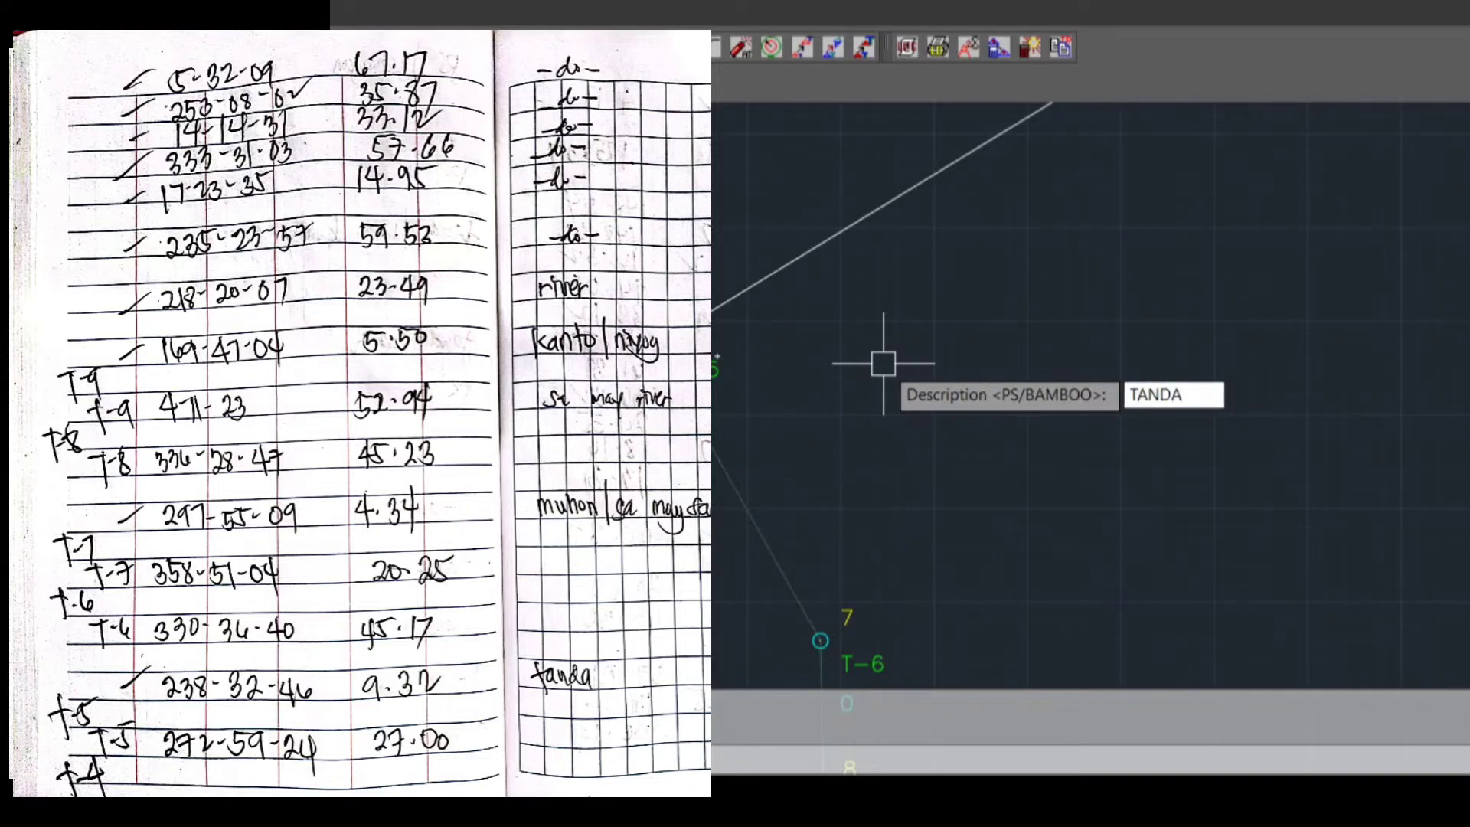
{"action": "key", "text": "Return"}
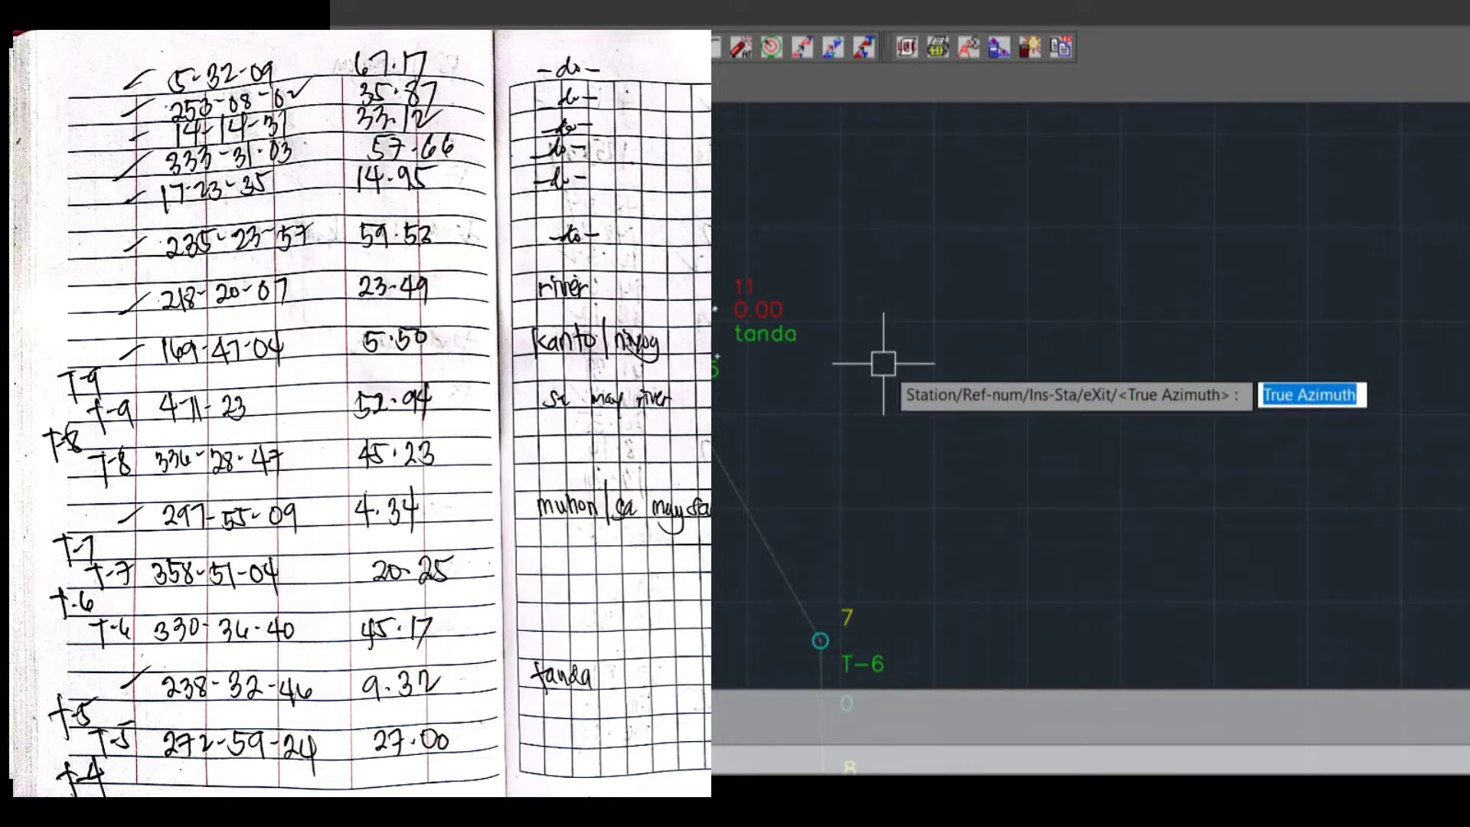
Change the instrument station of the sideshots to traverse station T-7
{"action": "type", "text": "S"}
{"action": "key", "text": "Return"}
{"action": "type", "text": "S"}
{"action": "key", "text": "Return"}
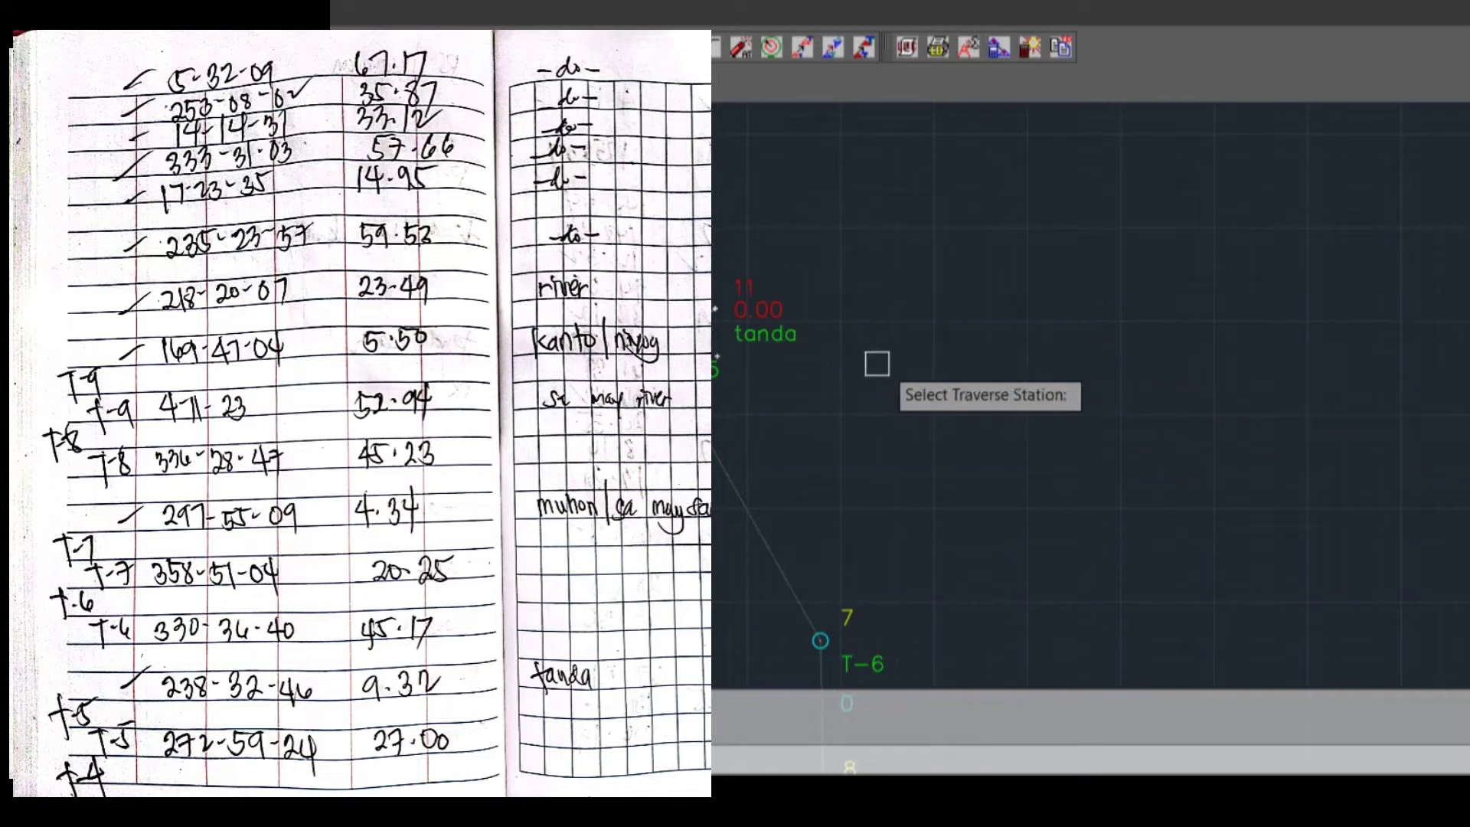
{"action": "left_click", "coordinate": [876, 505]}
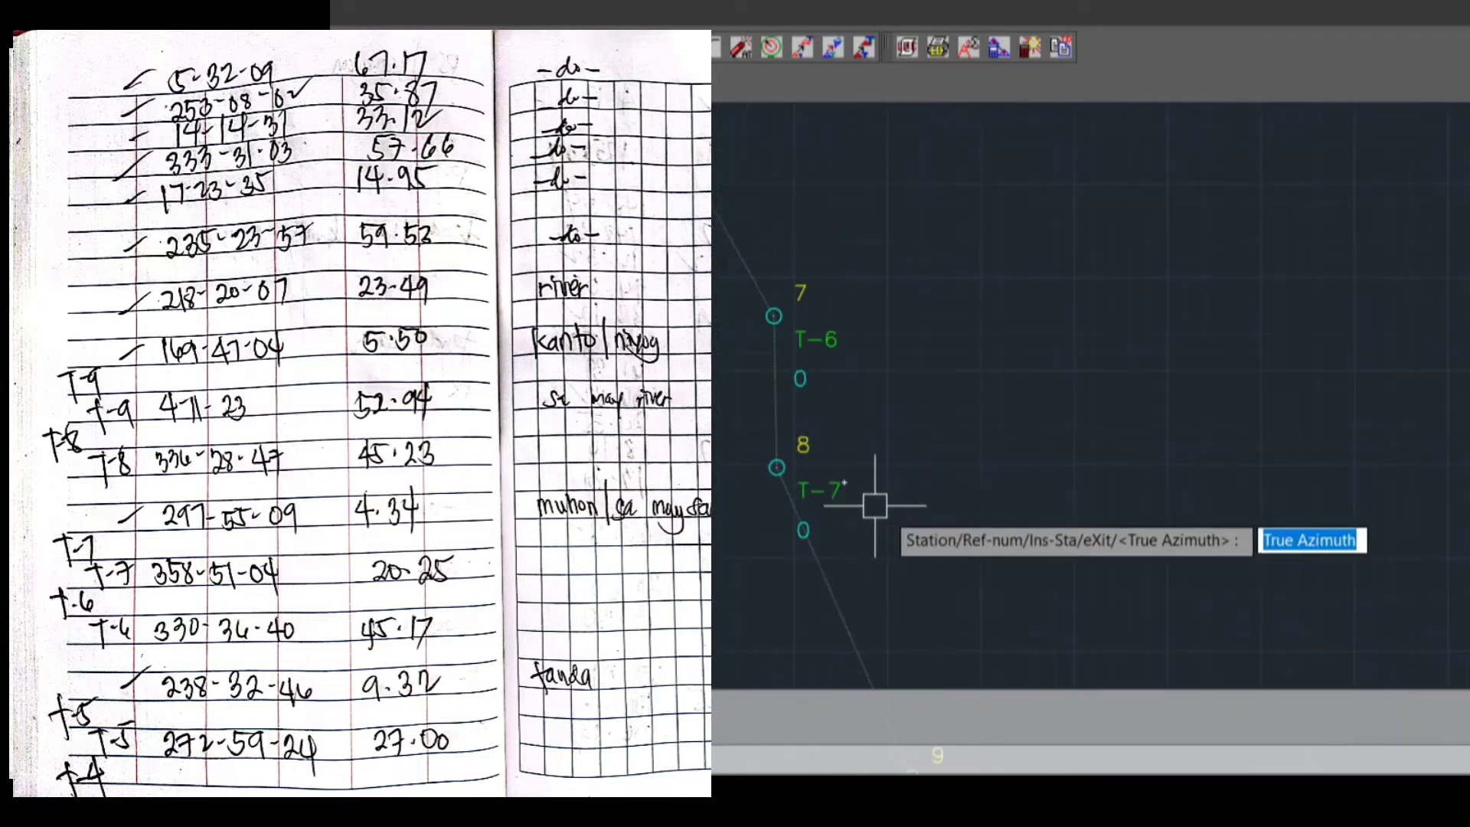
Plot the sideshot from T-7 with true azimuth 297.5509, distance 4.34 and description MUHON
{"action": "type", "text": "297."}
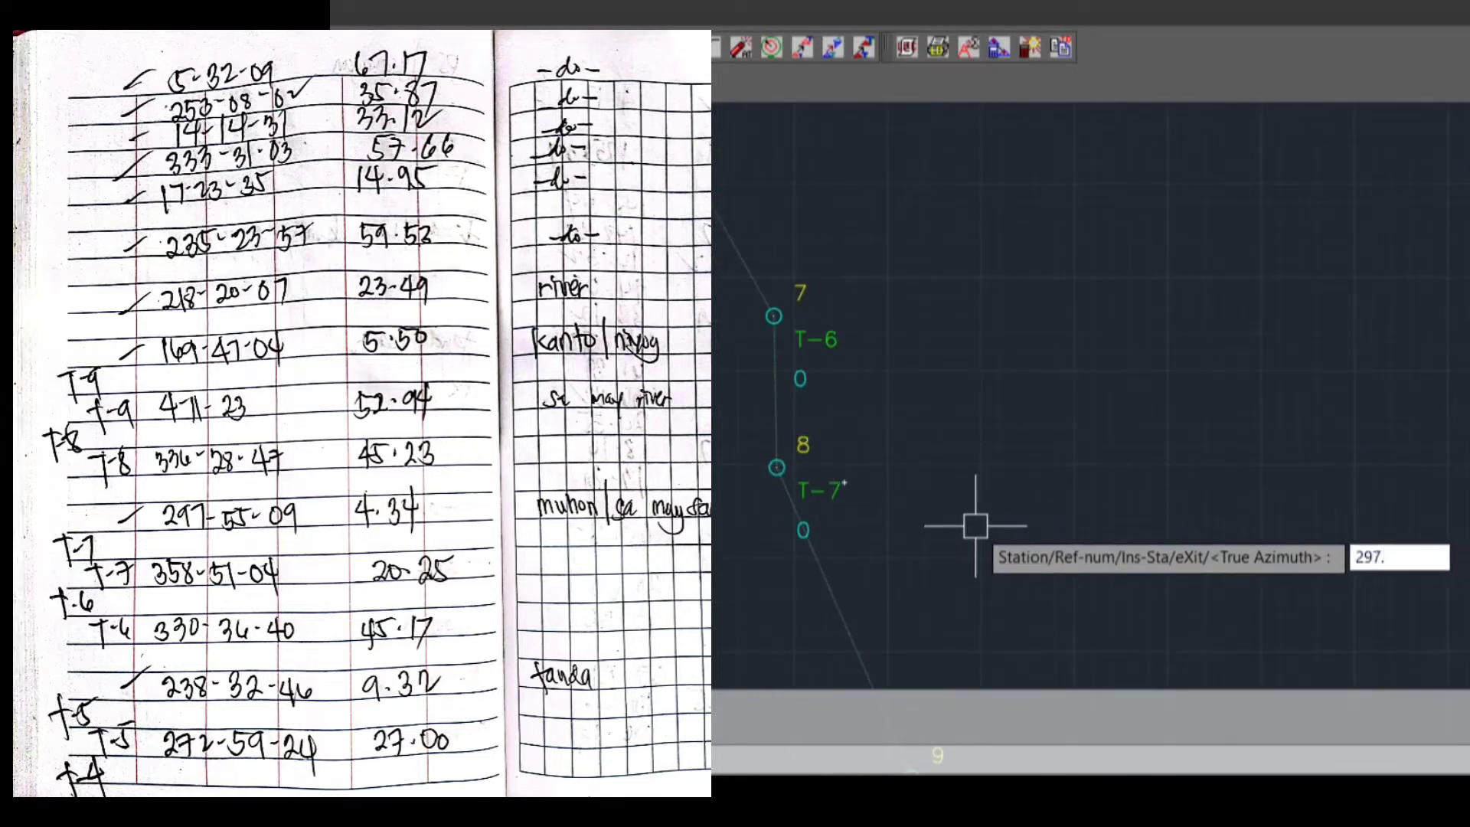
{"action": "type", "text": "5509"}
{"action": "key", "text": "Return"}
{"action": "type", "text": "4"}
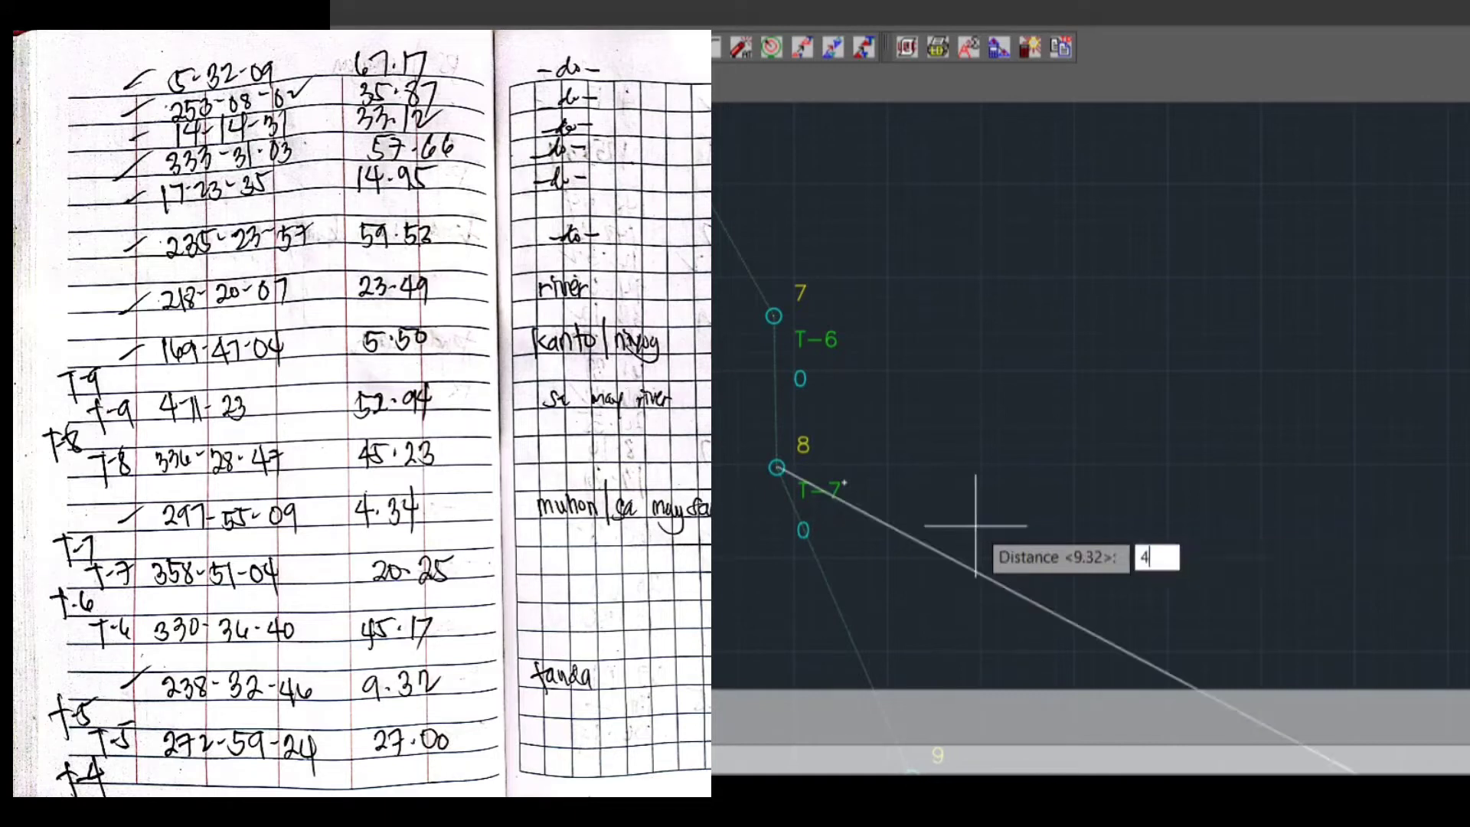
{"action": "type", "text": ".34"}
{"action": "key", "text": "Return"}
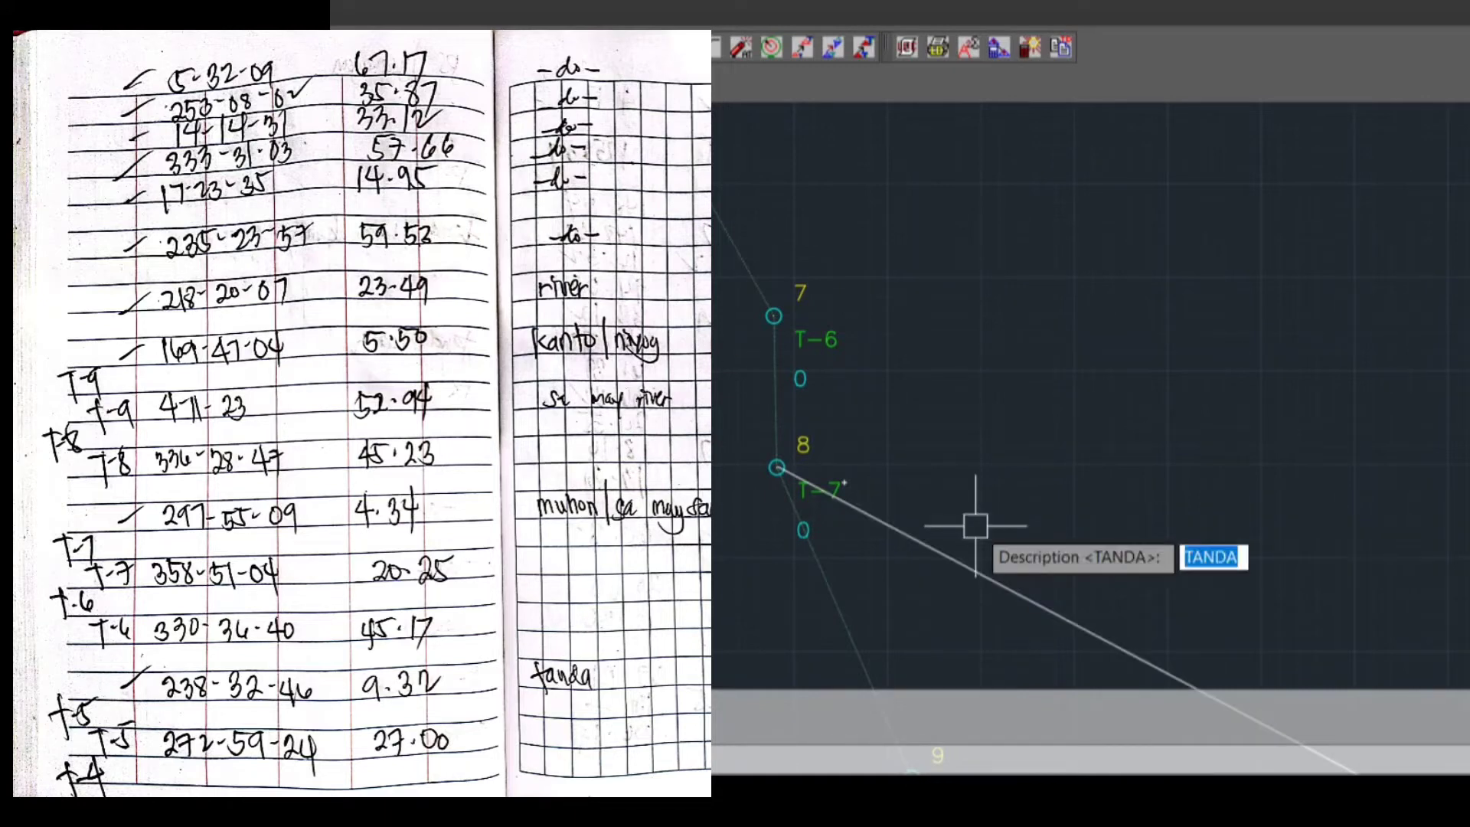
{"action": "type", "text": "muhon"}
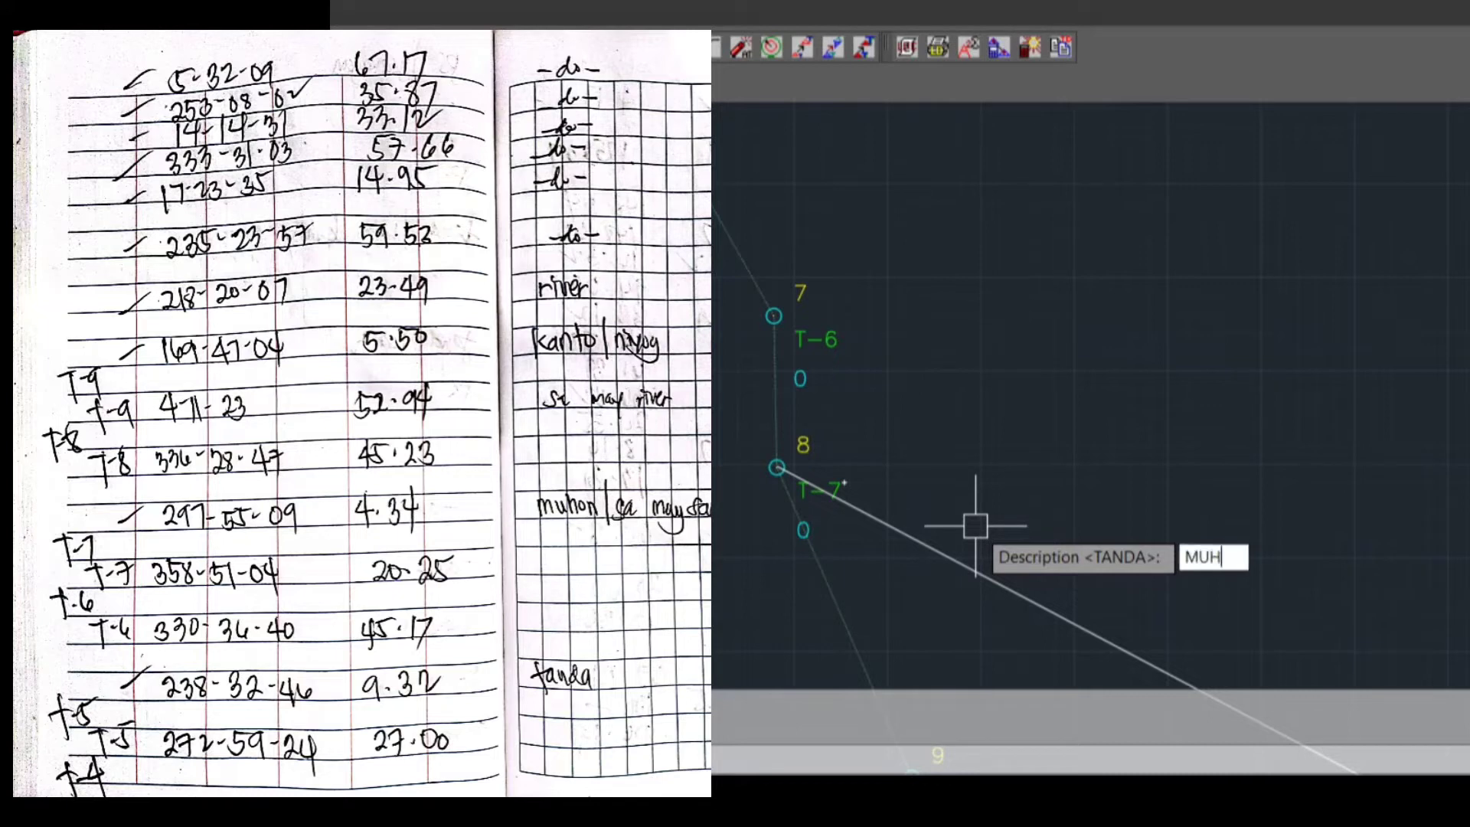
{"action": "key", "text": "Return"}
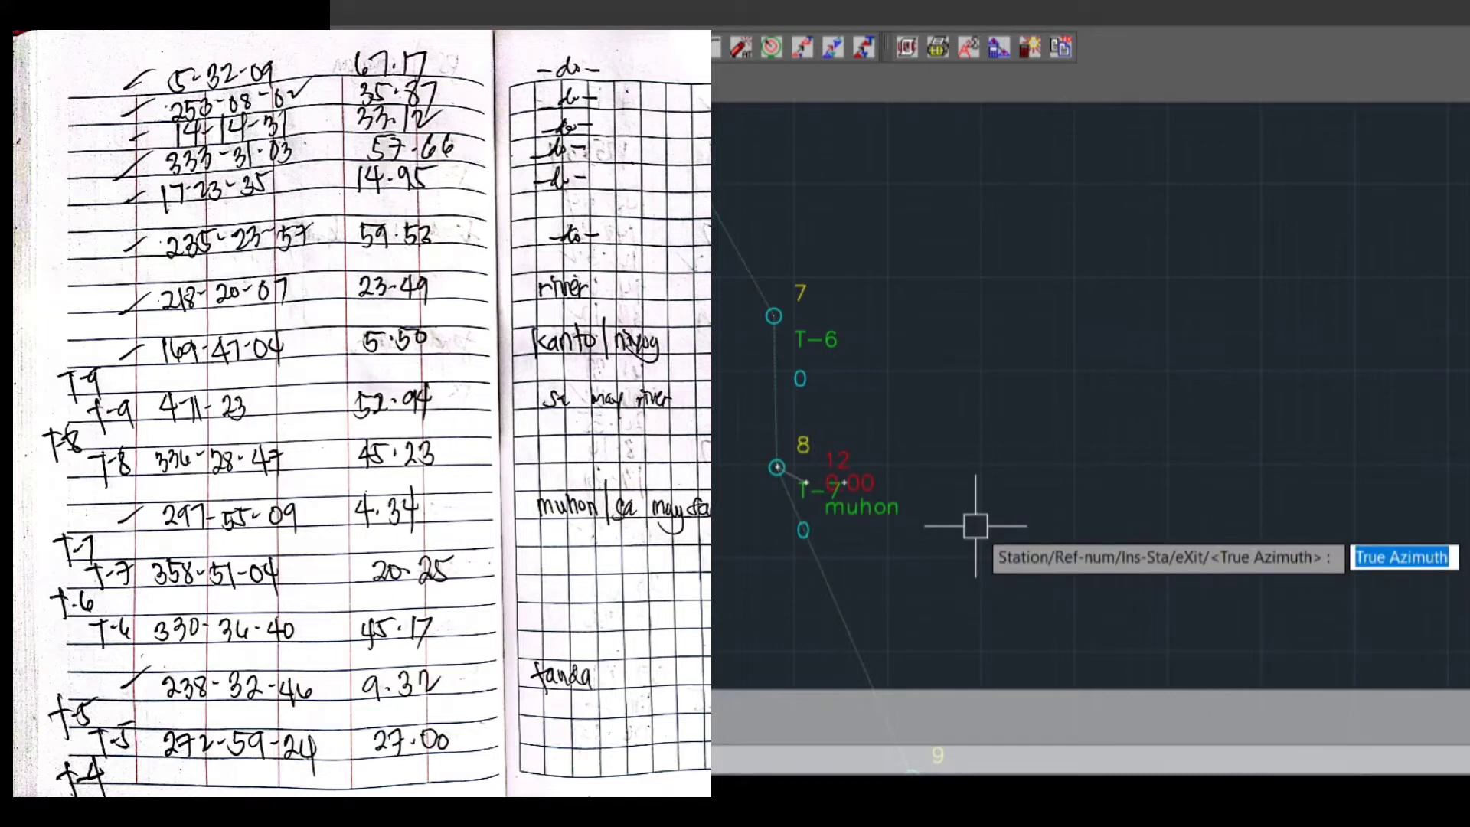
Change the instrument station of the sideshots to traverse station T-9
{"action": "type", "text": "s"}
{"action": "key", "text": "Return"}
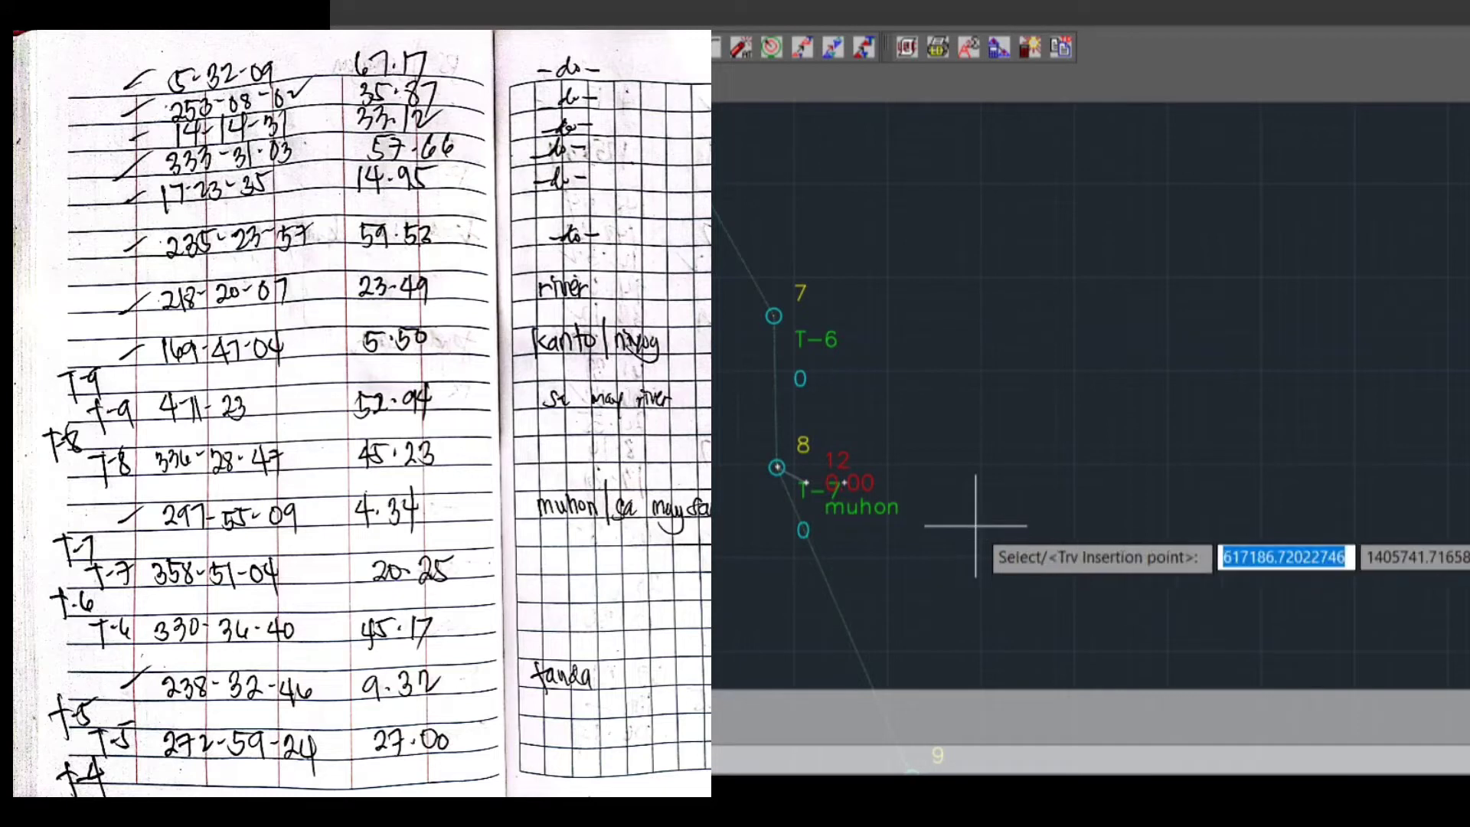
{"action": "type", "text": "s"}
{"action": "key", "text": "Return"}
{"action": "scroll", "coordinate": [999, 566], "scroll_direction": "down", "scroll_amount": 2}
{"action": "middle_click_drag", "start_coordinate": [1000, 565], "coordinate": [892, 351]}
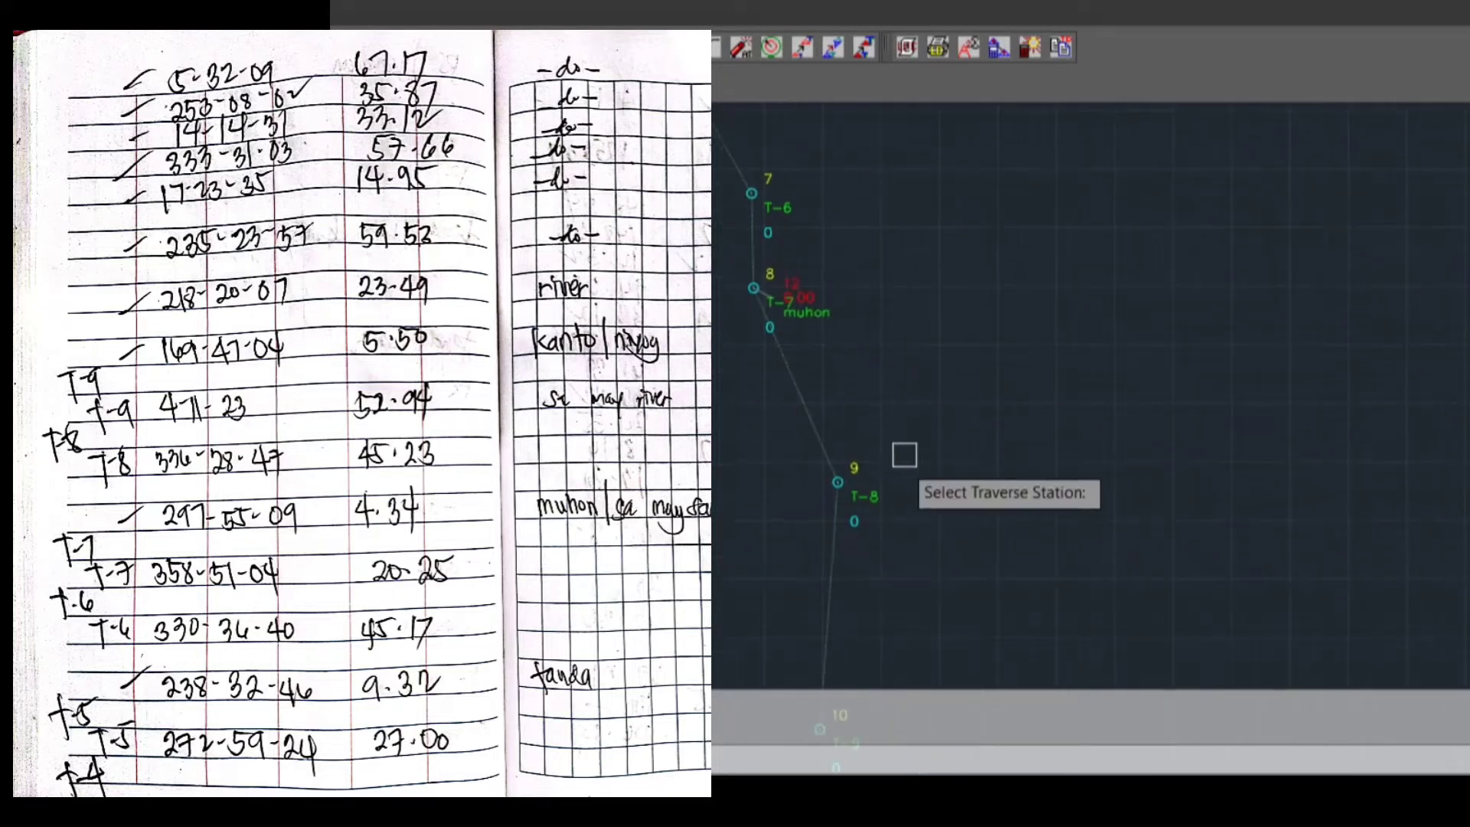
{"action": "scroll", "coordinate": [886, 538], "scroll_direction": "down", "scroll_amount": 4}
{"action": "middle_click_drag", "start_coordinate": [886, 538], "coordinate": [855, 342]}
{"action": "scroll", "coordinate": [856, 422], "scroll_direction": "up", "scroll_amount": 4}
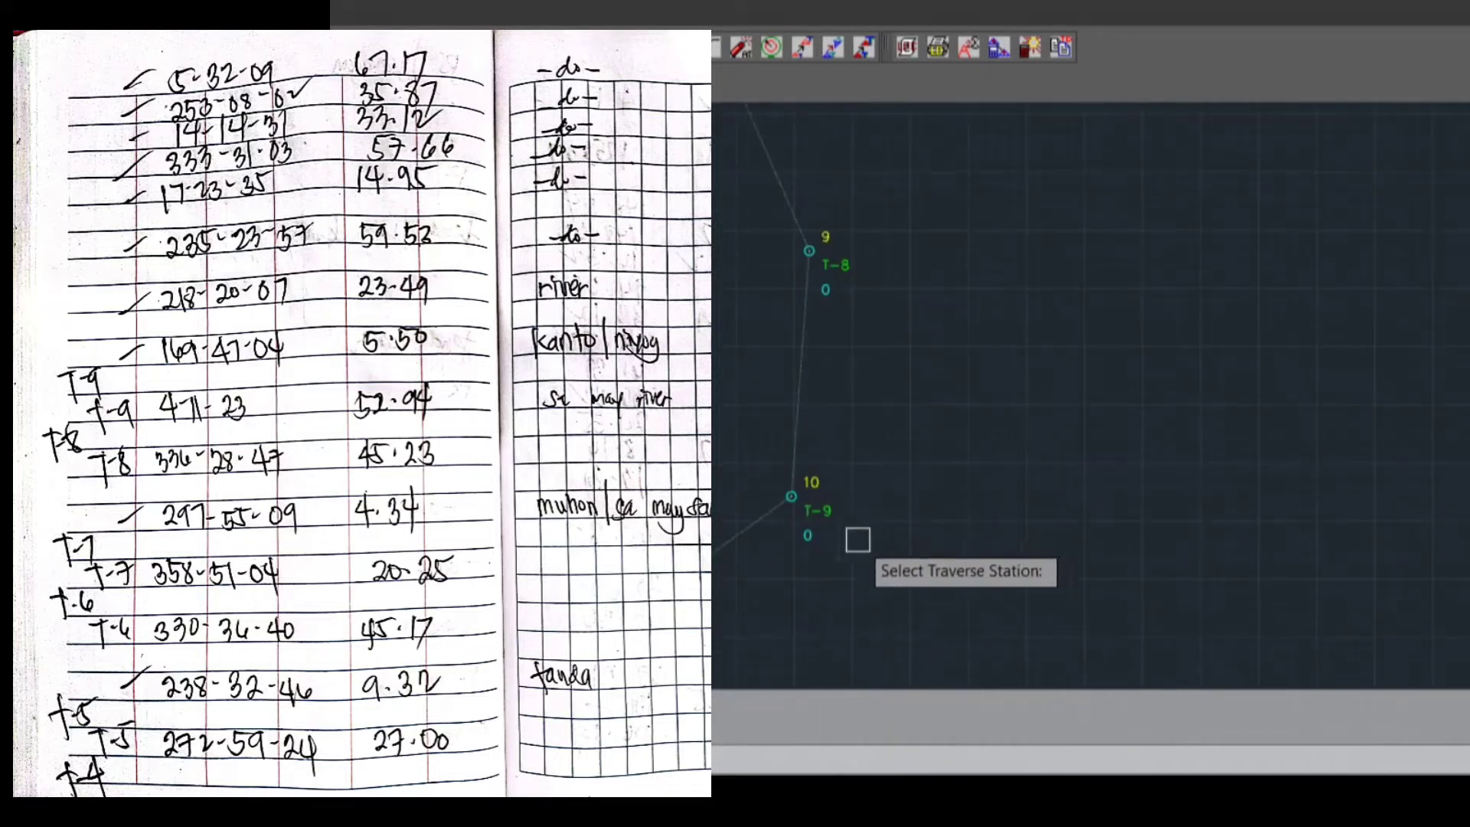
{"action": "scroll", "coordinate": [854, 536], "scroll_direction": "up", "scroll_amount": 2}
{"action": "middle_click_drag", "start_coordinate": [848, 552], "coordinate": [854, 497]}
{"action": "left_click", "coordinate": [844, 459]}
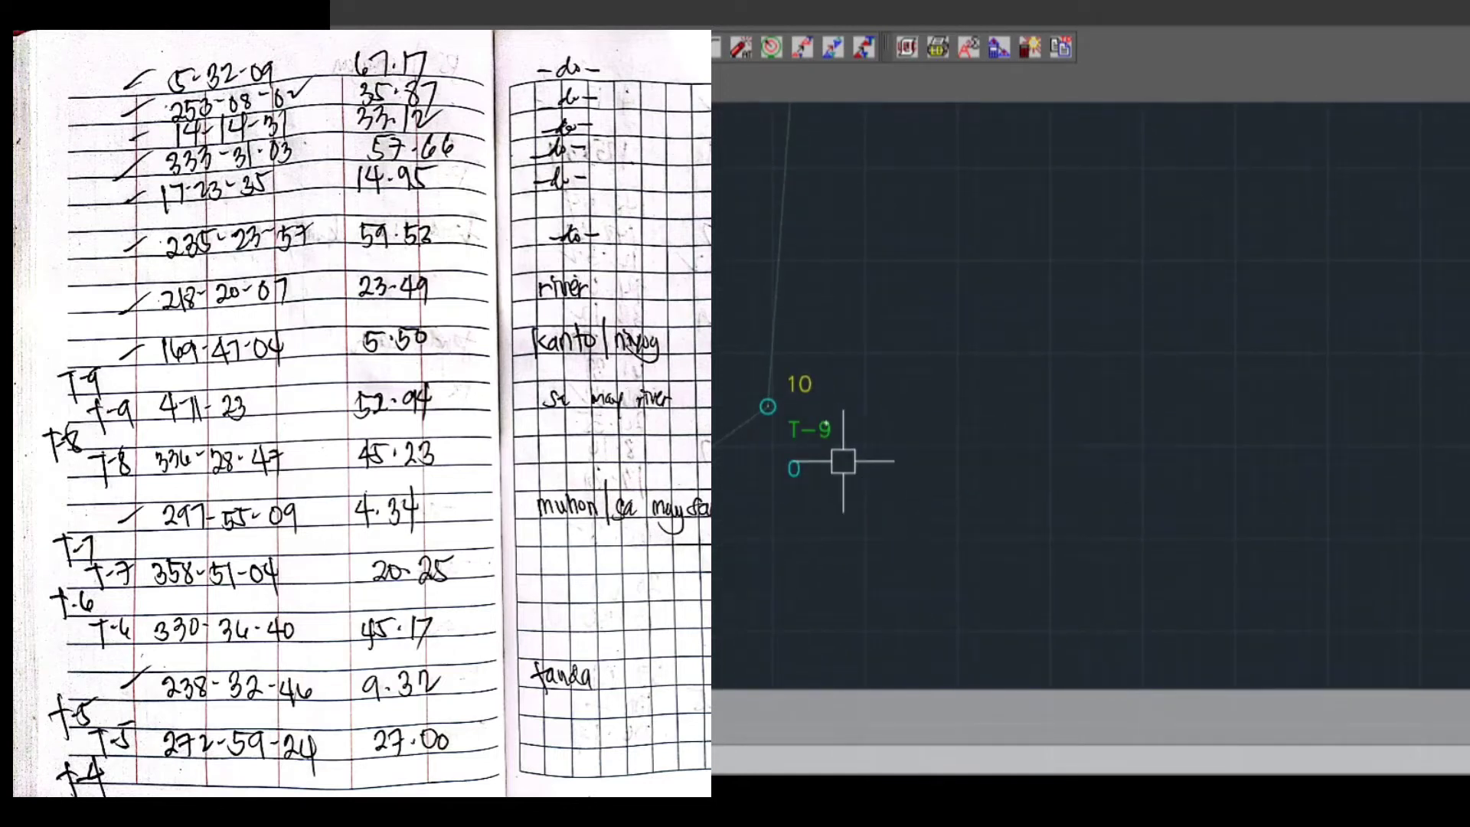
Plot the first sideshot from T-9 with true azimuth 169.4704, distance 5.50 and description TNDA
{"action": "type", "text": "168"}
{"action": "key", "text": "BackSpace"}
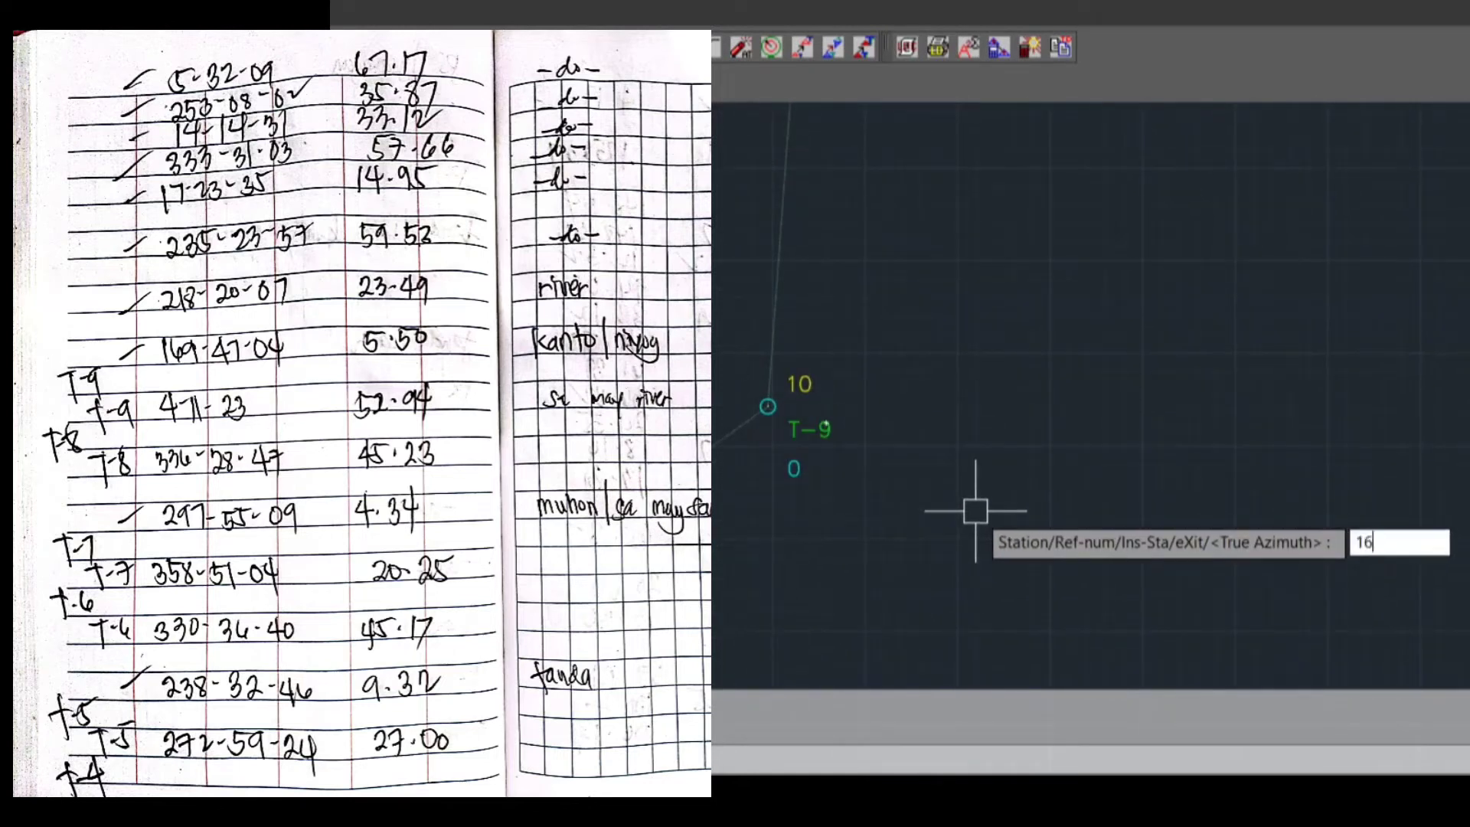
{"action": "type", "text": "9.4704"}
{"action": "key", "text": "Return"}
{"action": "type", "text": "5.50"}
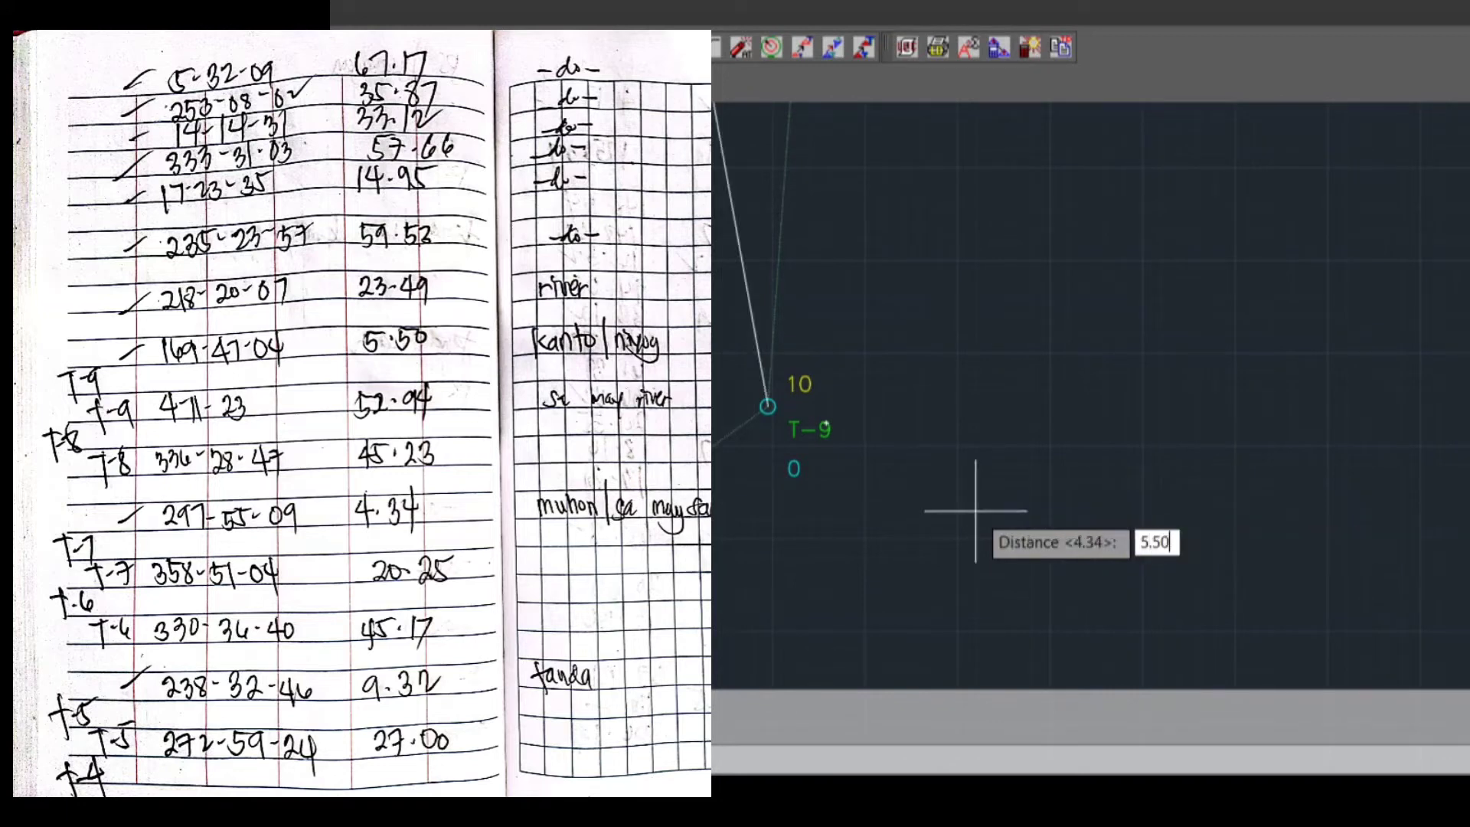
{"action": "key", "text": "Return"}
{"action": "type", "text": "KNTO"}
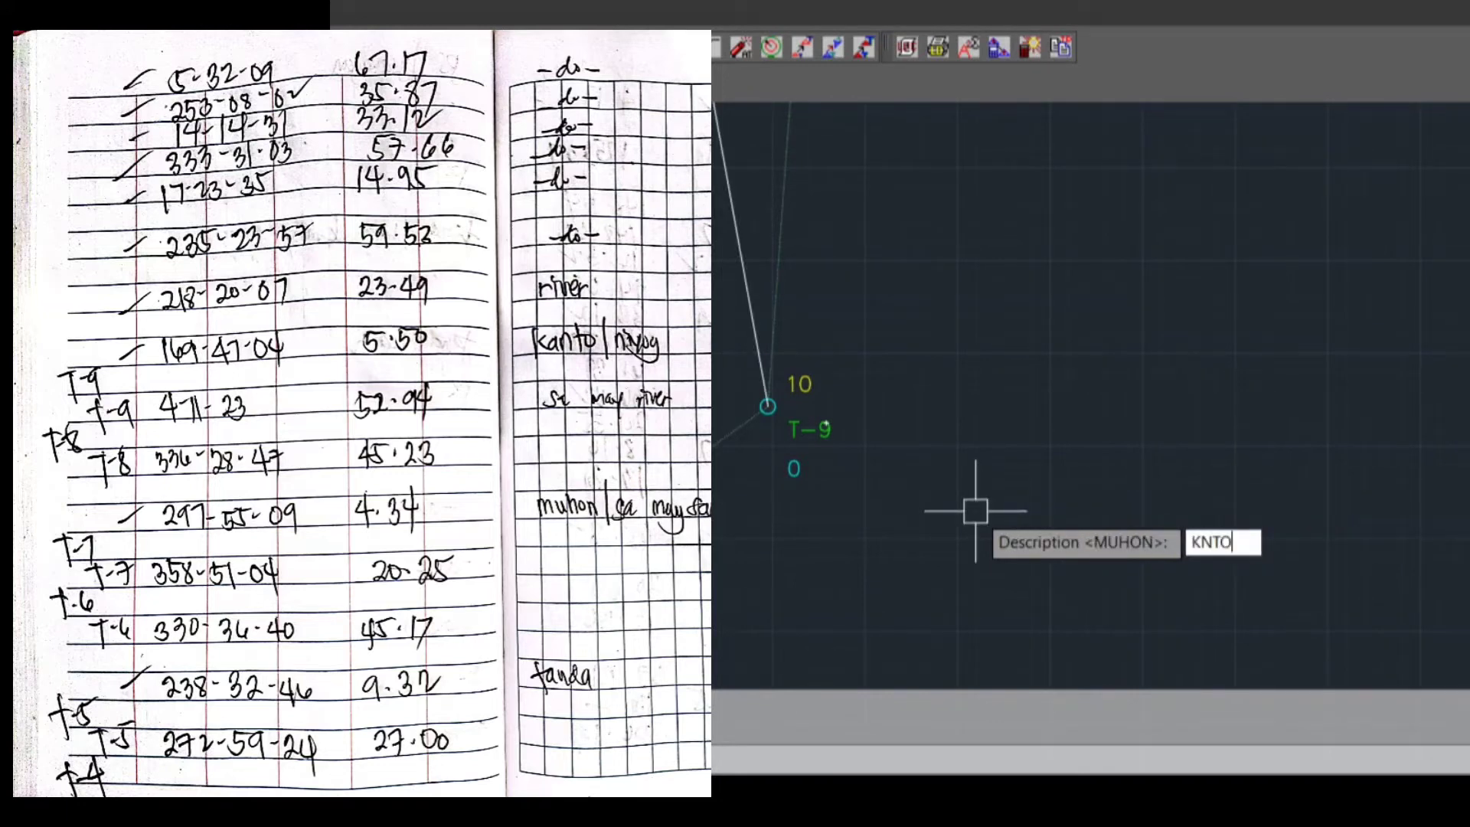
{"action": "key", "text": "BackSpace"}
{"action": "key", "text": "BackSpace"}
{"action": "key", "text": "BackSpace"}
{"action": "key", "text": "BackSpace"}
{"action": "type", "text": "TNDA"}
{"action": "key", "text": "Return"}
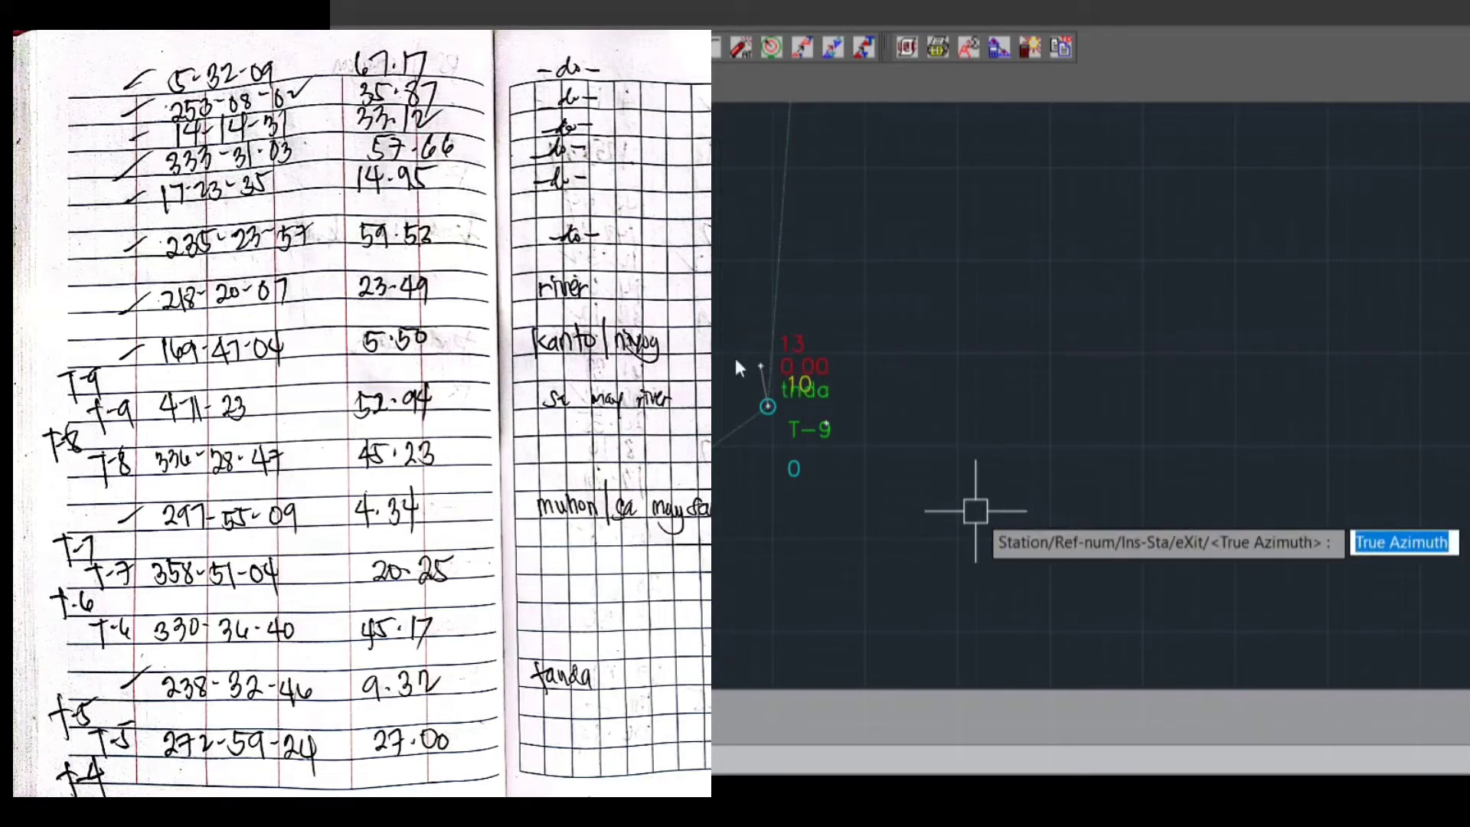
Plot the second sideshot from T-9 with true azimuth 218.2007, distance 23.49 and description RVER
{"action": "type", "text": "218.2007"}
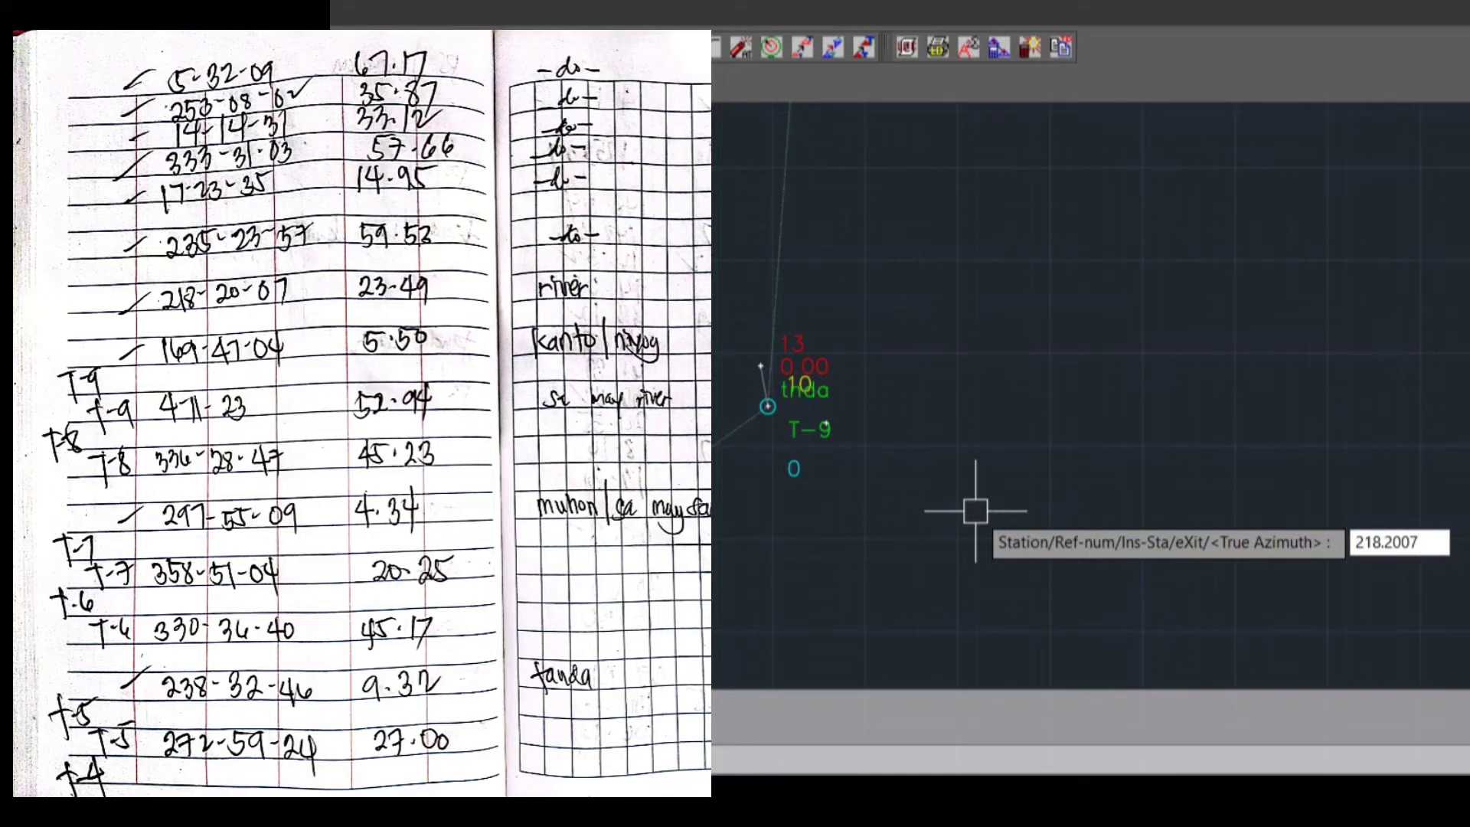
{"action": "key", "text": "Return"}
{"action": "type", "text": "23.49"}
{"action": "key", "text": "Return"}
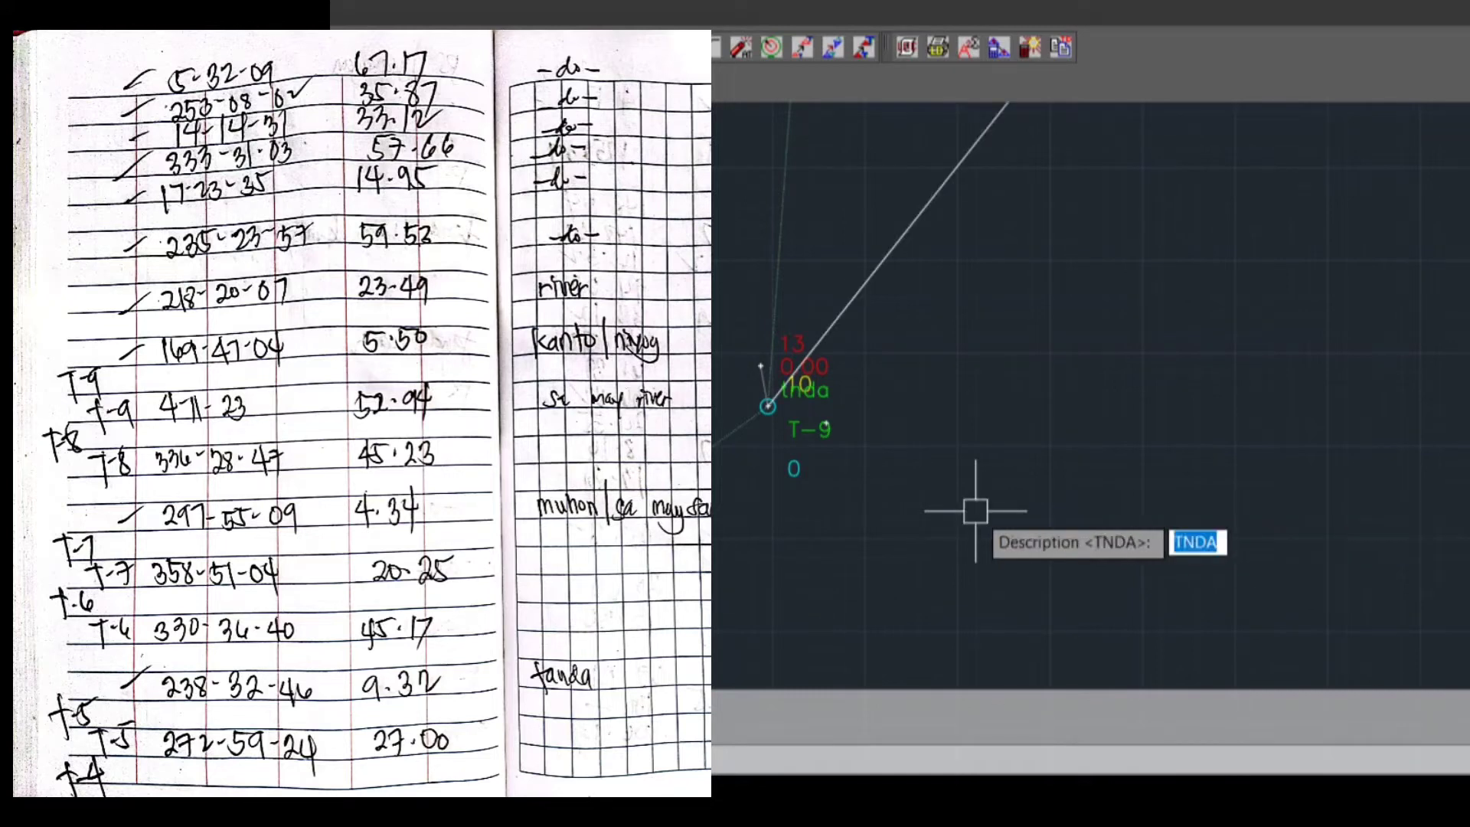
{"action": "type", "text": "RVER"}
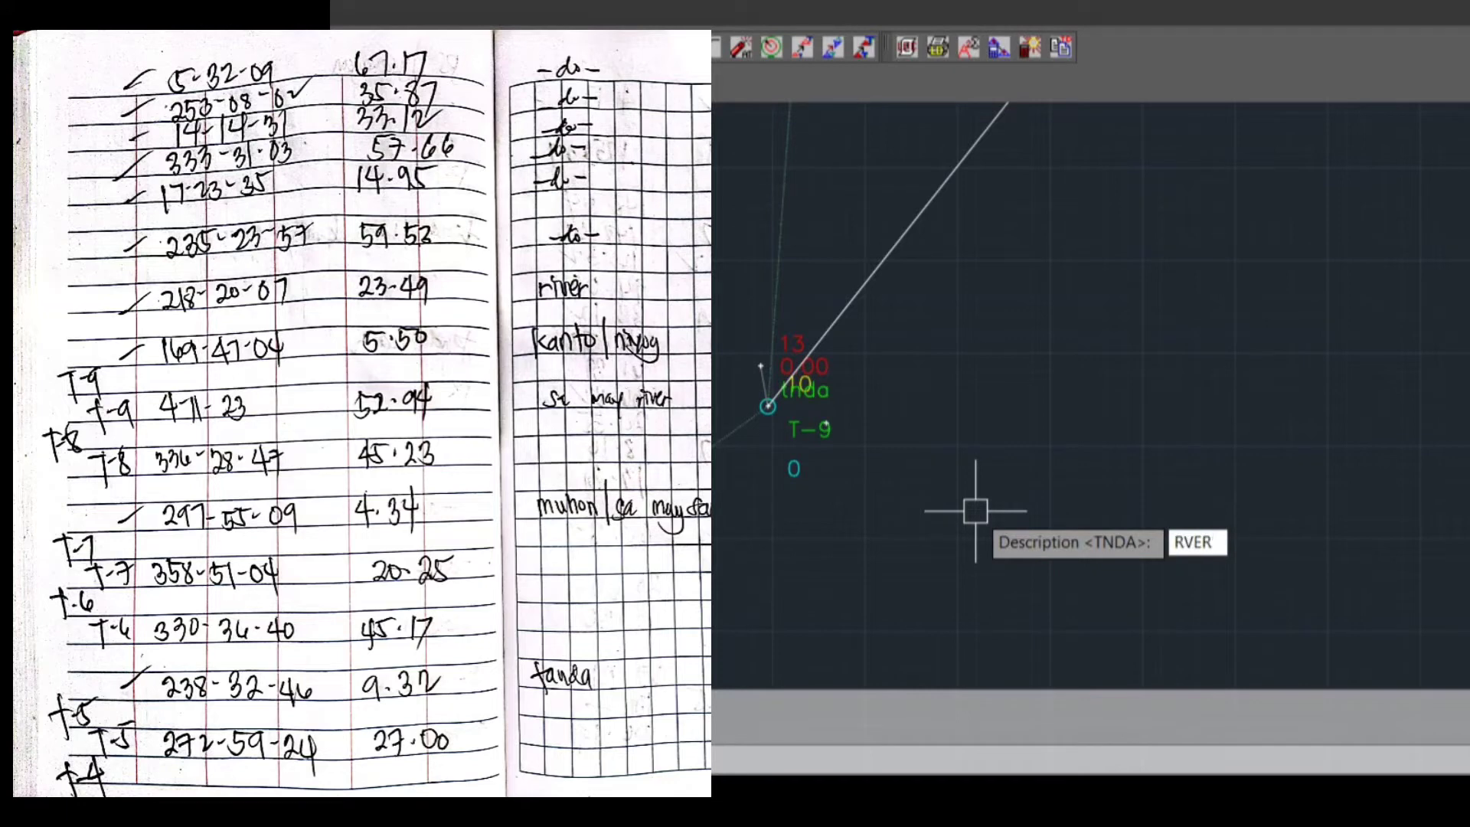
{"action": "key", "text": "Return"}
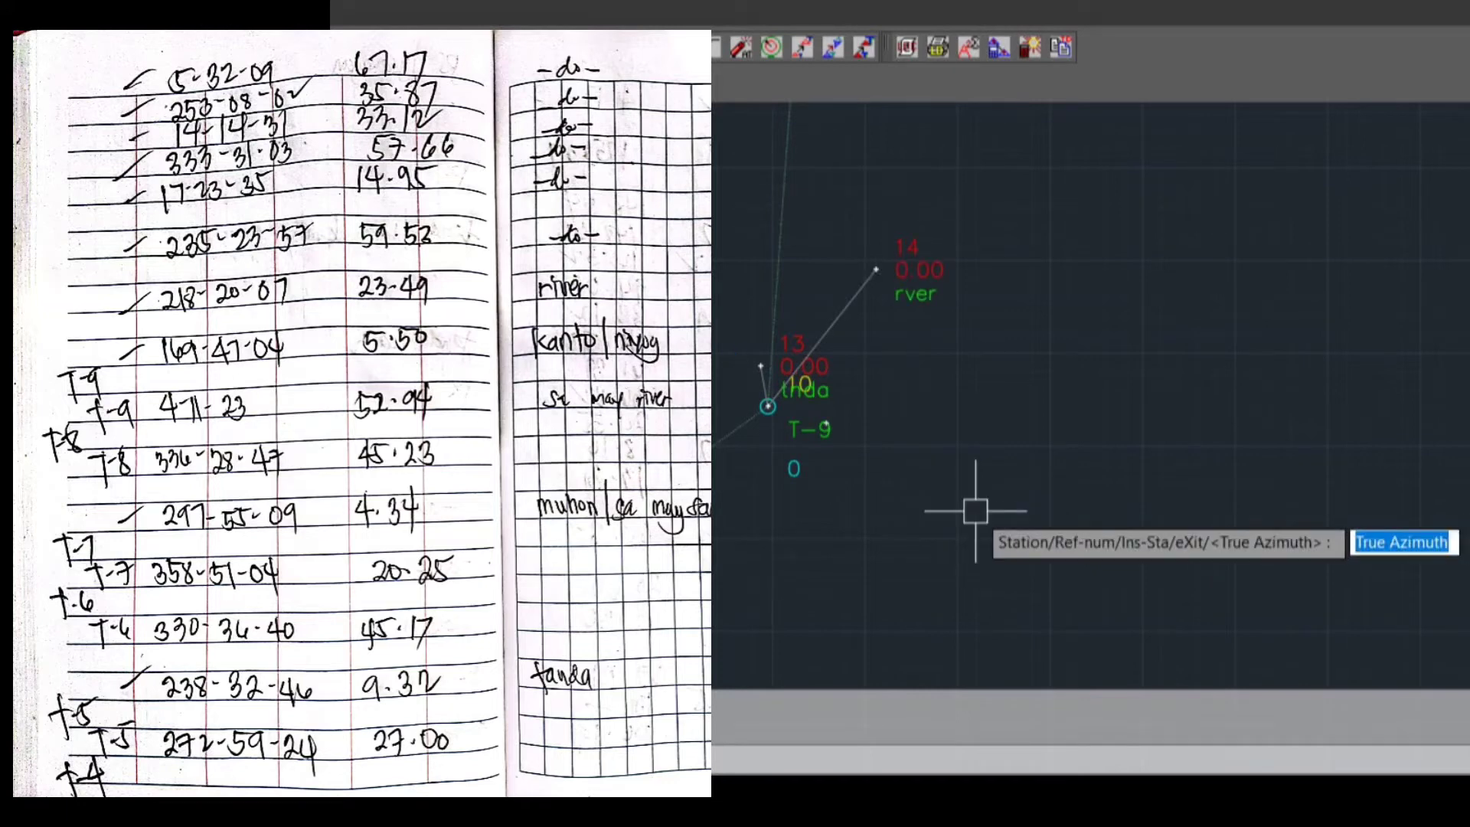
Plot the third sideshot from T-9 with true azimuth 235.2357, distance 59.53 and description RVER
{"action": "type", "text": "235.2357"}
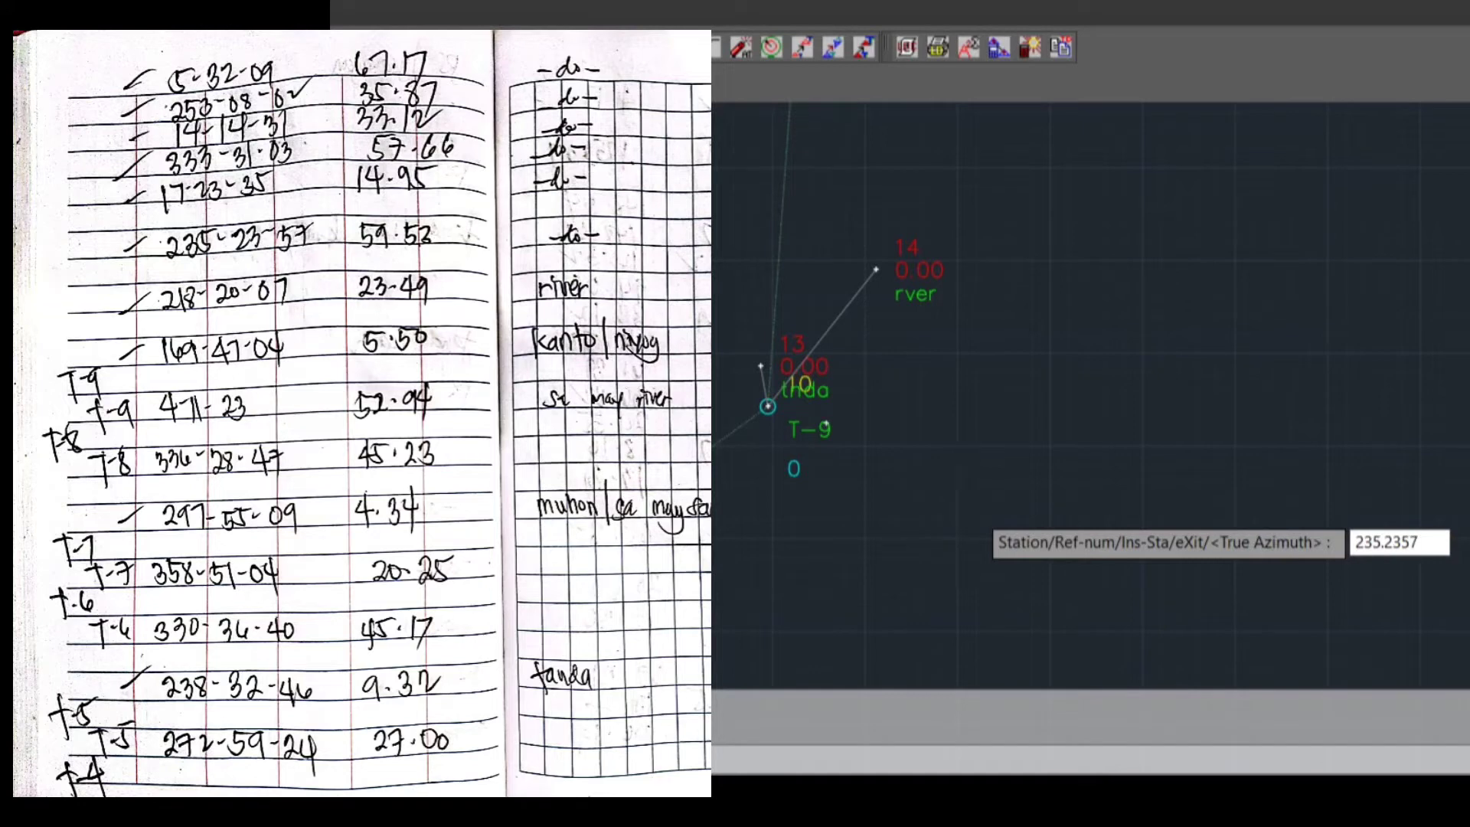
{"action": "key", "text": "Return"}
{"action": "type", "text": "59"}
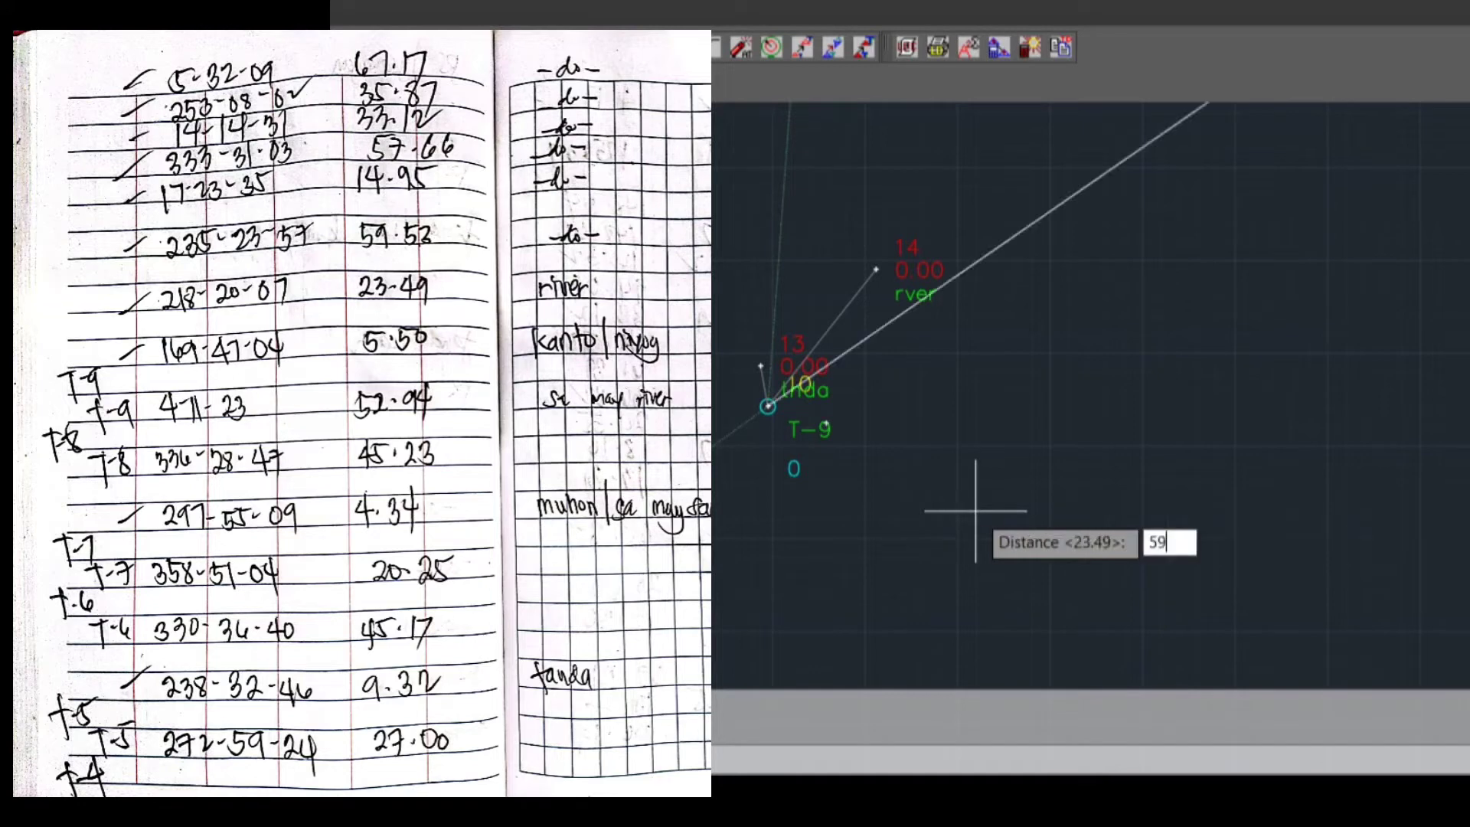
{"action": "type", "text": ".53"}
{"action": "key", "text": "Return"}
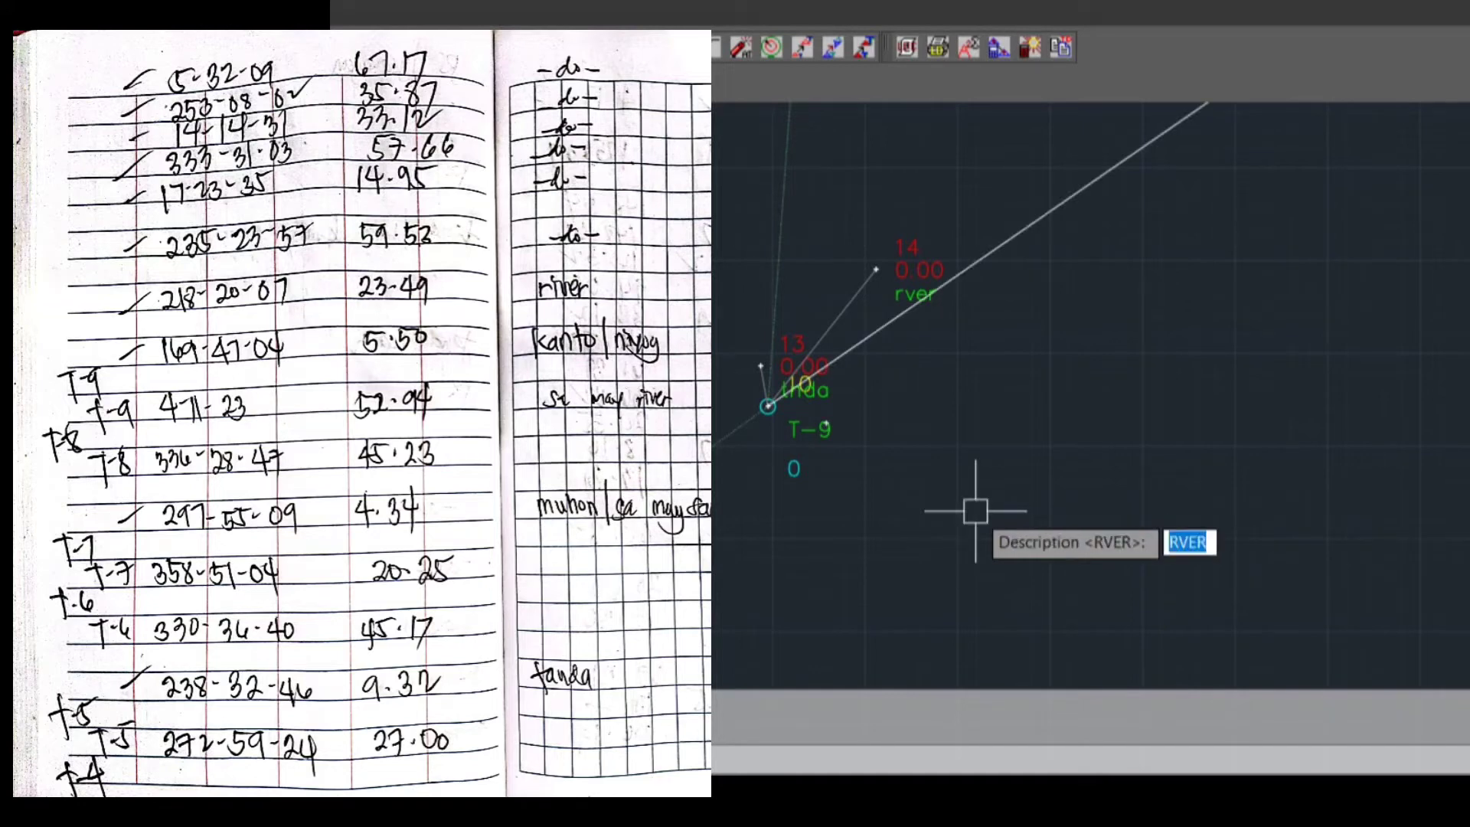
{"action": "key", "text": "Return"}
Plot the fourth sideshot from T-9 with true azimuth 17.2335, distance 14.95 and description RVER
{"action": "type", "text": "17.23"}
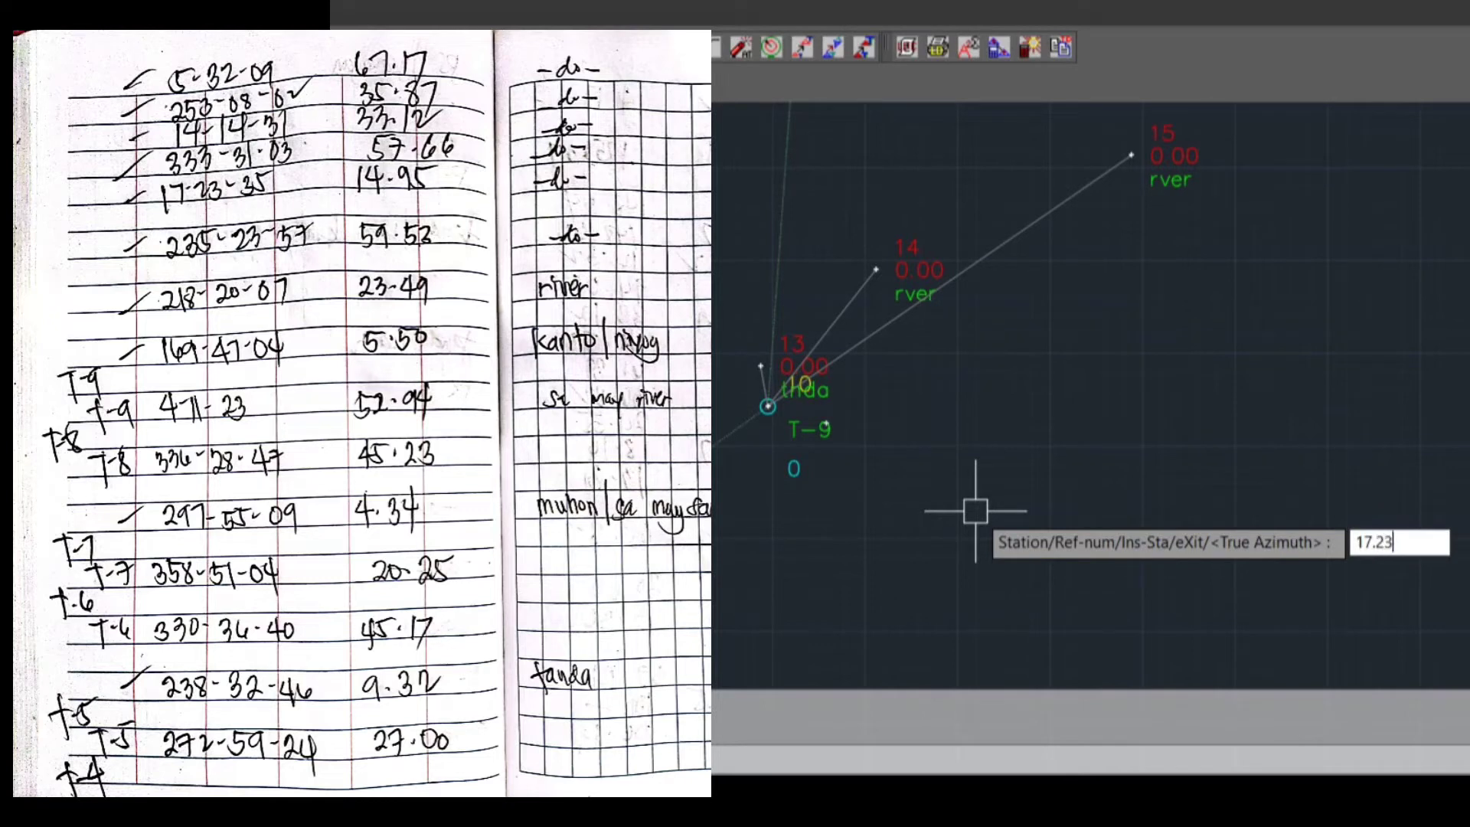
{"action": "type", "text": "35"}
{"action": "key", "text": "Return"}
{"action": "type", "text": "14.95"}
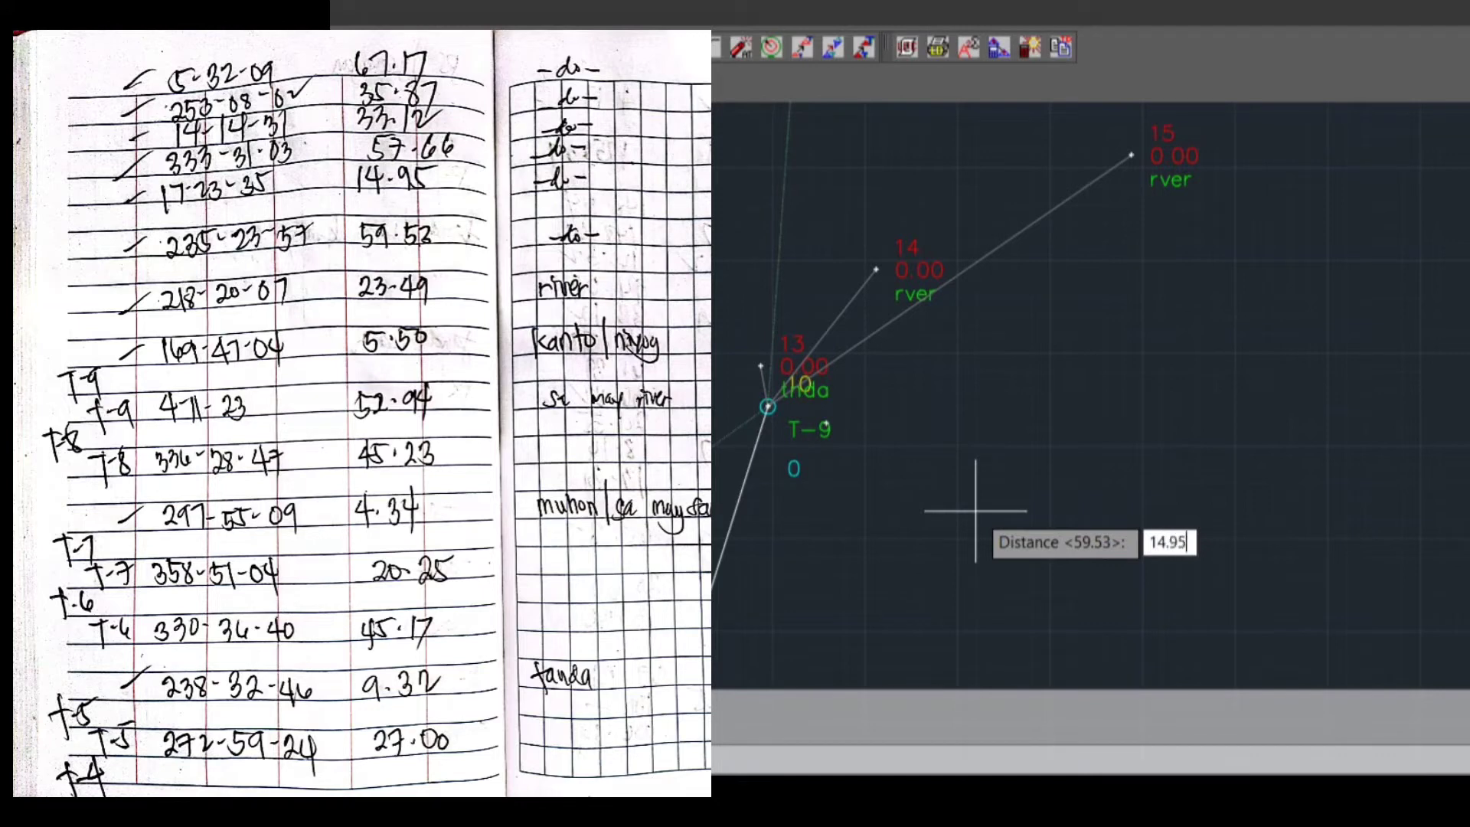
{"action": "key", "text": "Return"}
{"action": "key", "text": "Return"}
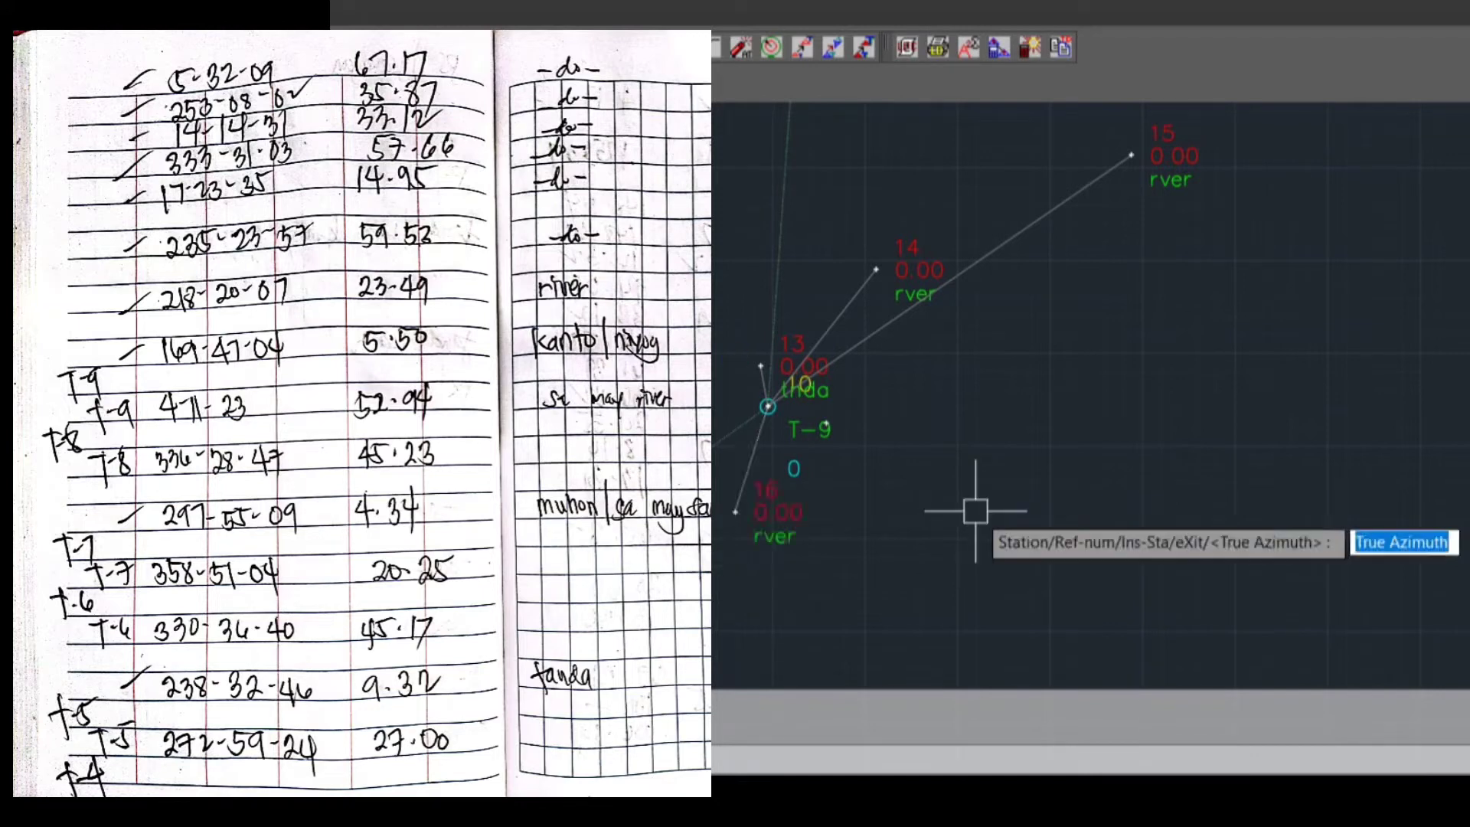
Plot the fifth sideshot from T-9 with true azimuth 333.3103, distance 57.66 and description RVER
{"action": "type", "text": "333."}
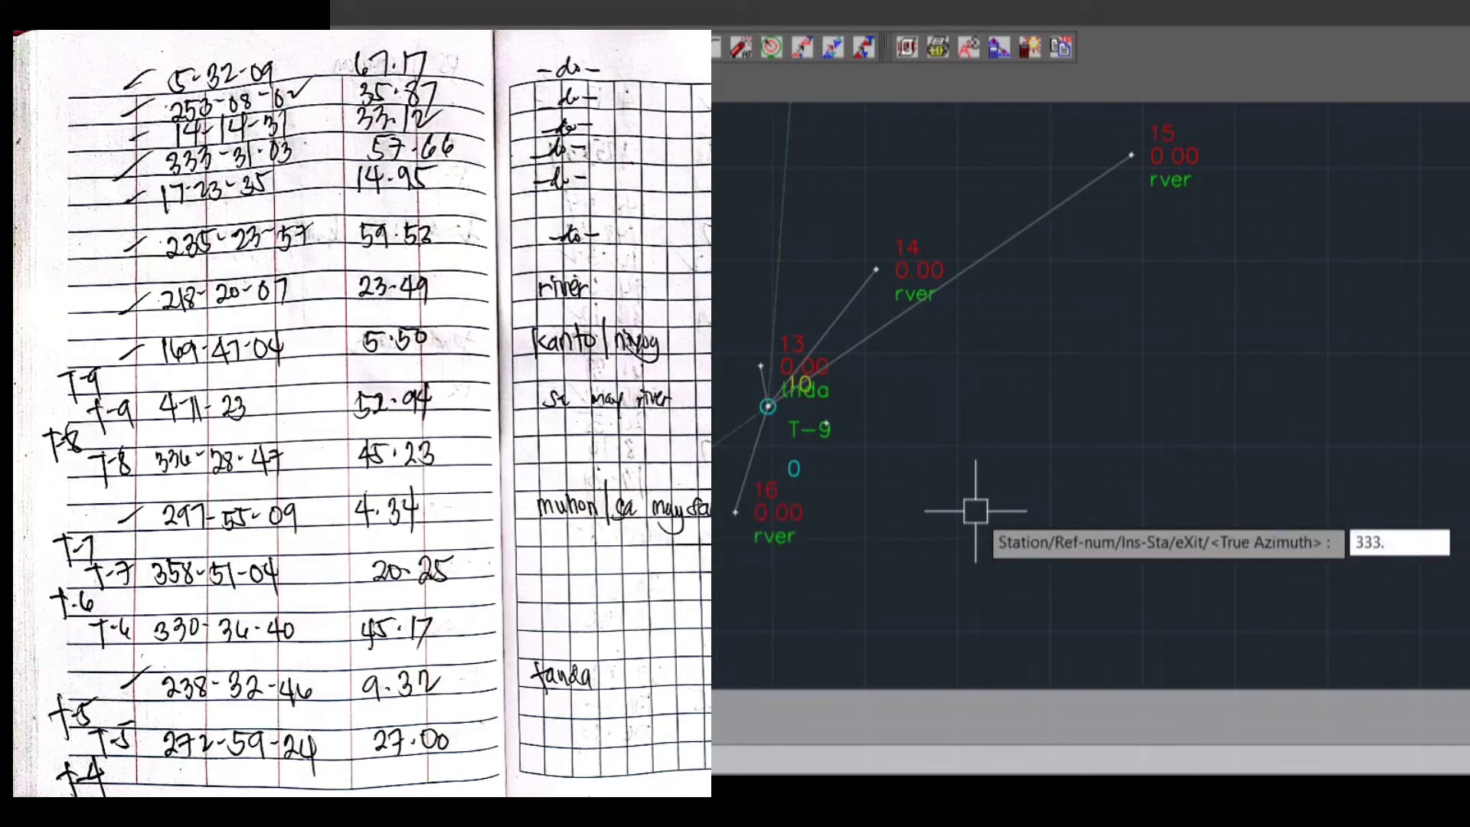
{"action": "type", "text": "3103"}
{"action": "key", "text": "Return"}
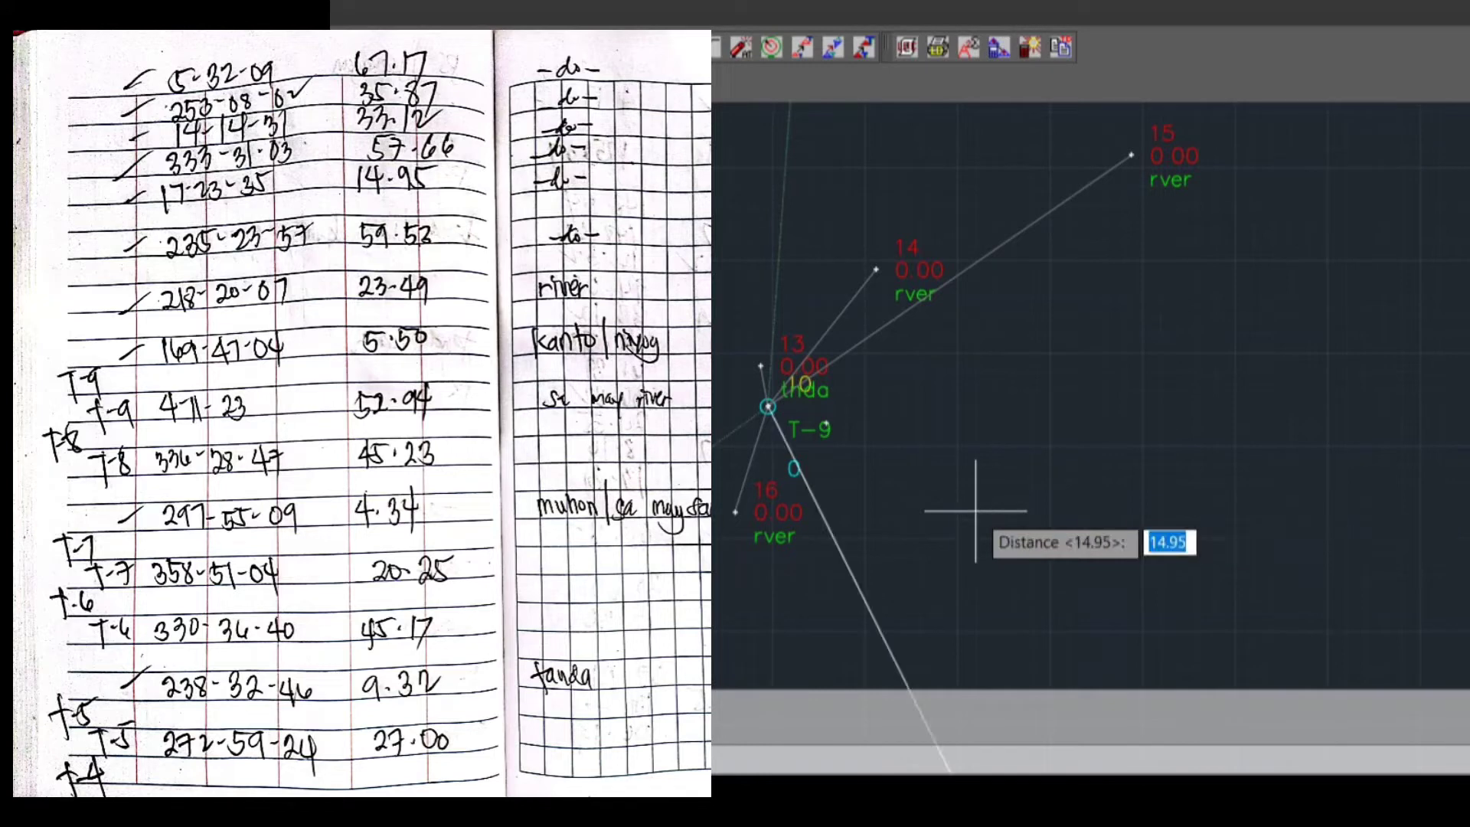
{"action": "type", "text": "57.66"}
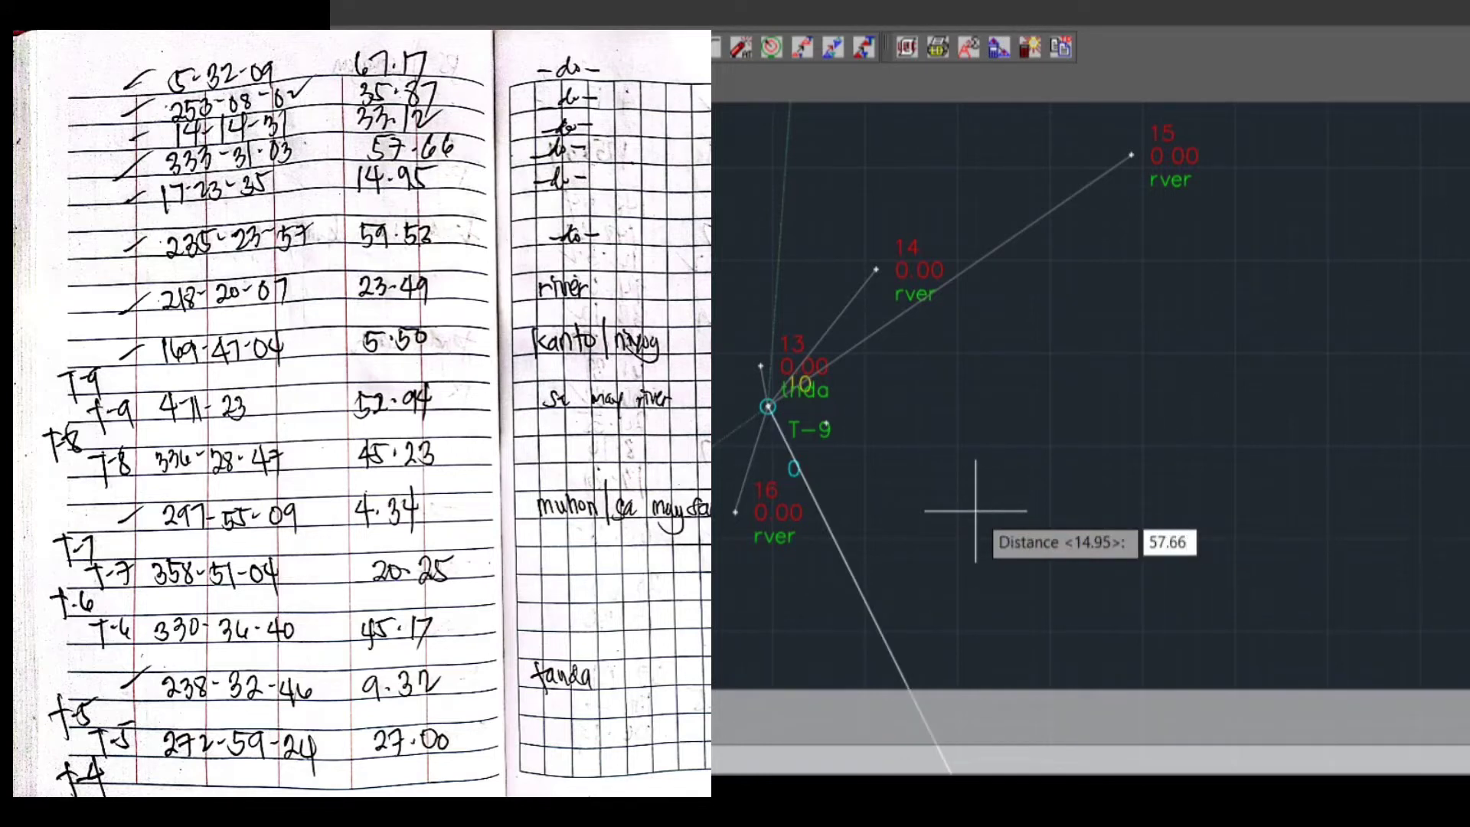
{"action": "key", "text": "Return"}
{"action": "key", "text": "Return"}
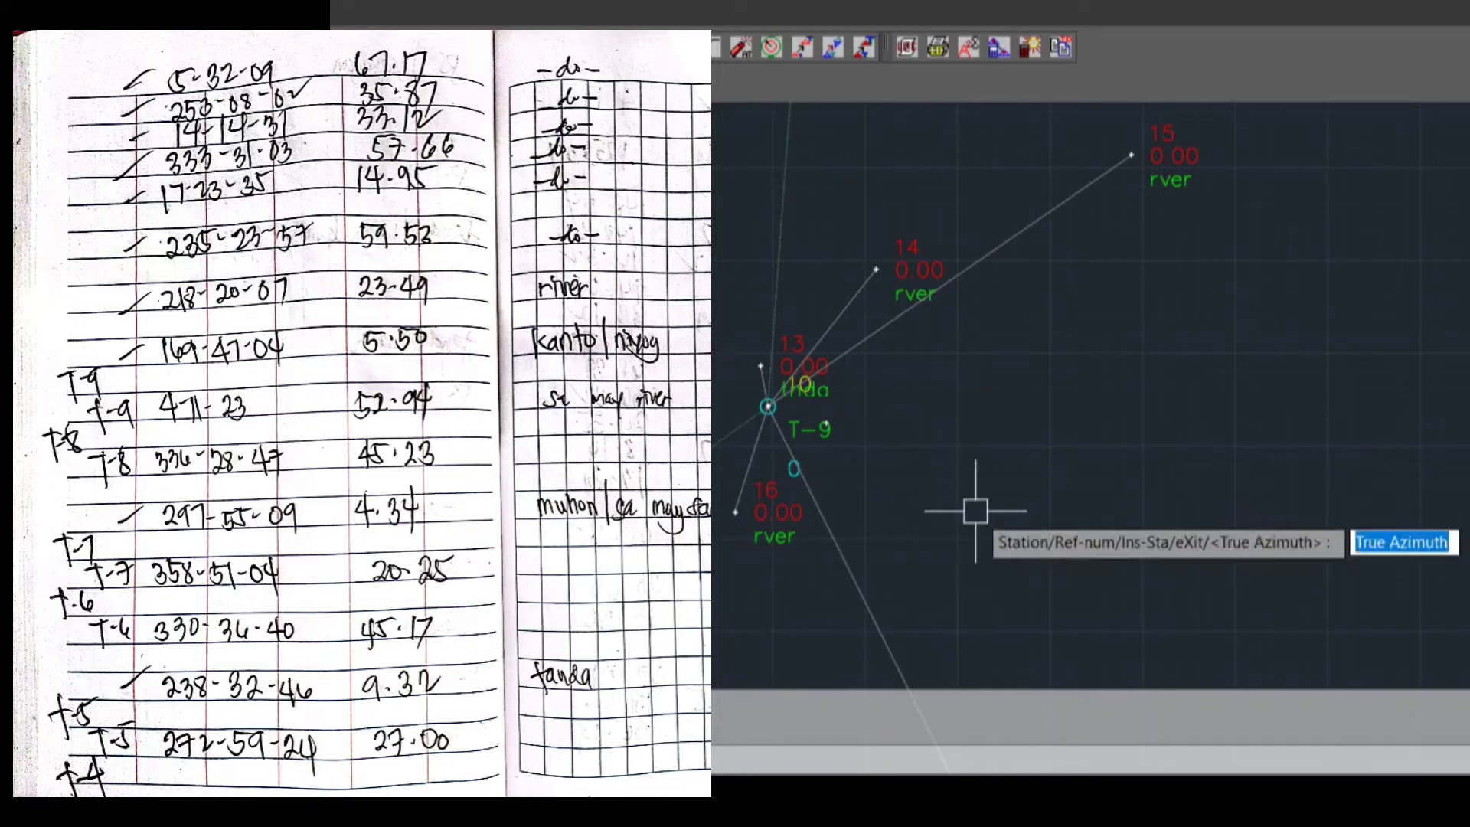
Plot the sixth sideshot from T-9 with true azimuth 14.1431, distance 33.12 and description RVER
{"action": "type", "text": "14.14"}
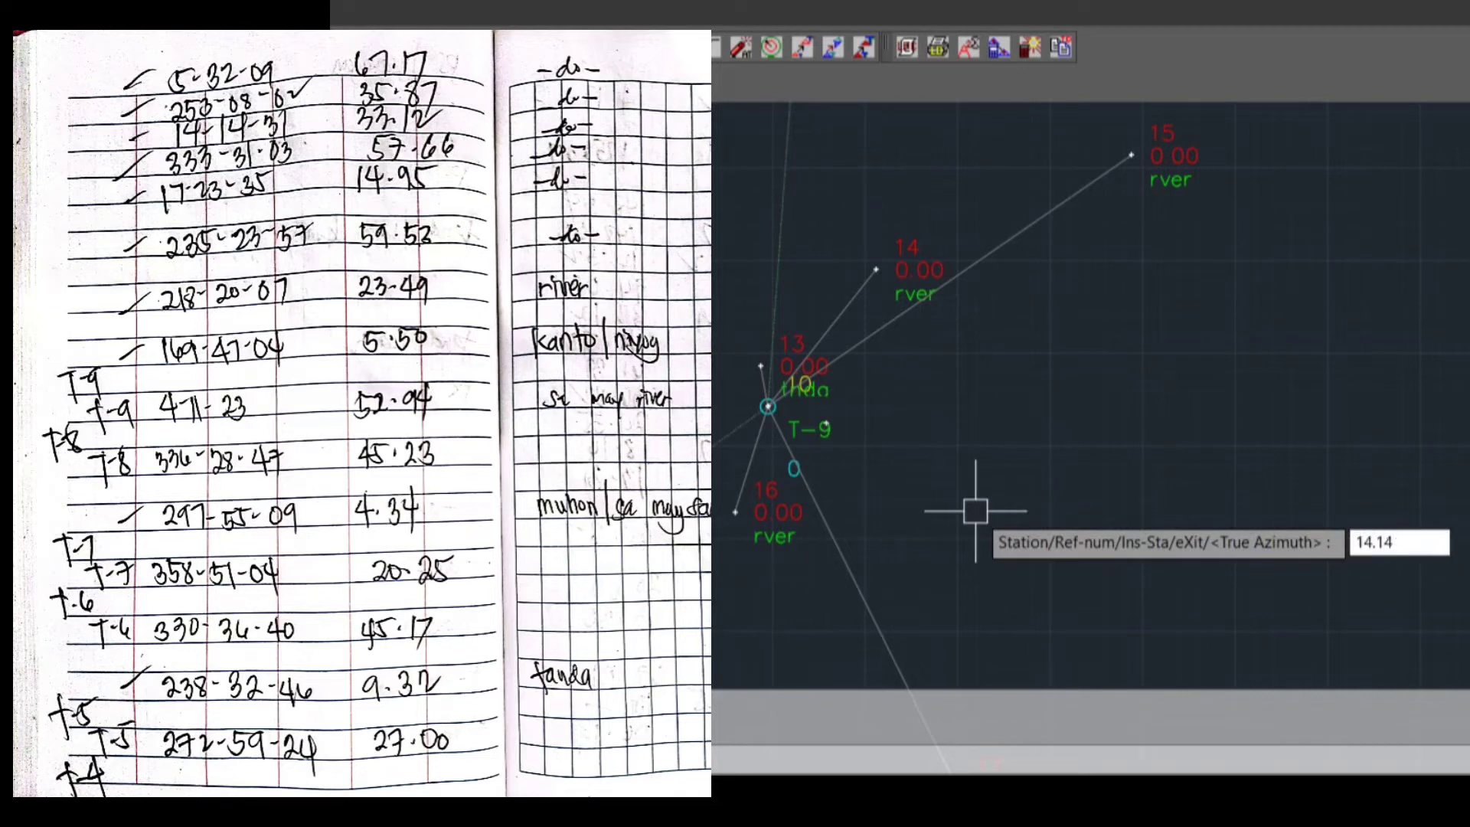
{"action": "type", "text": "31"}
{"action": "key", "text": "Return"}
{"action": "type", "text": "33.12"}
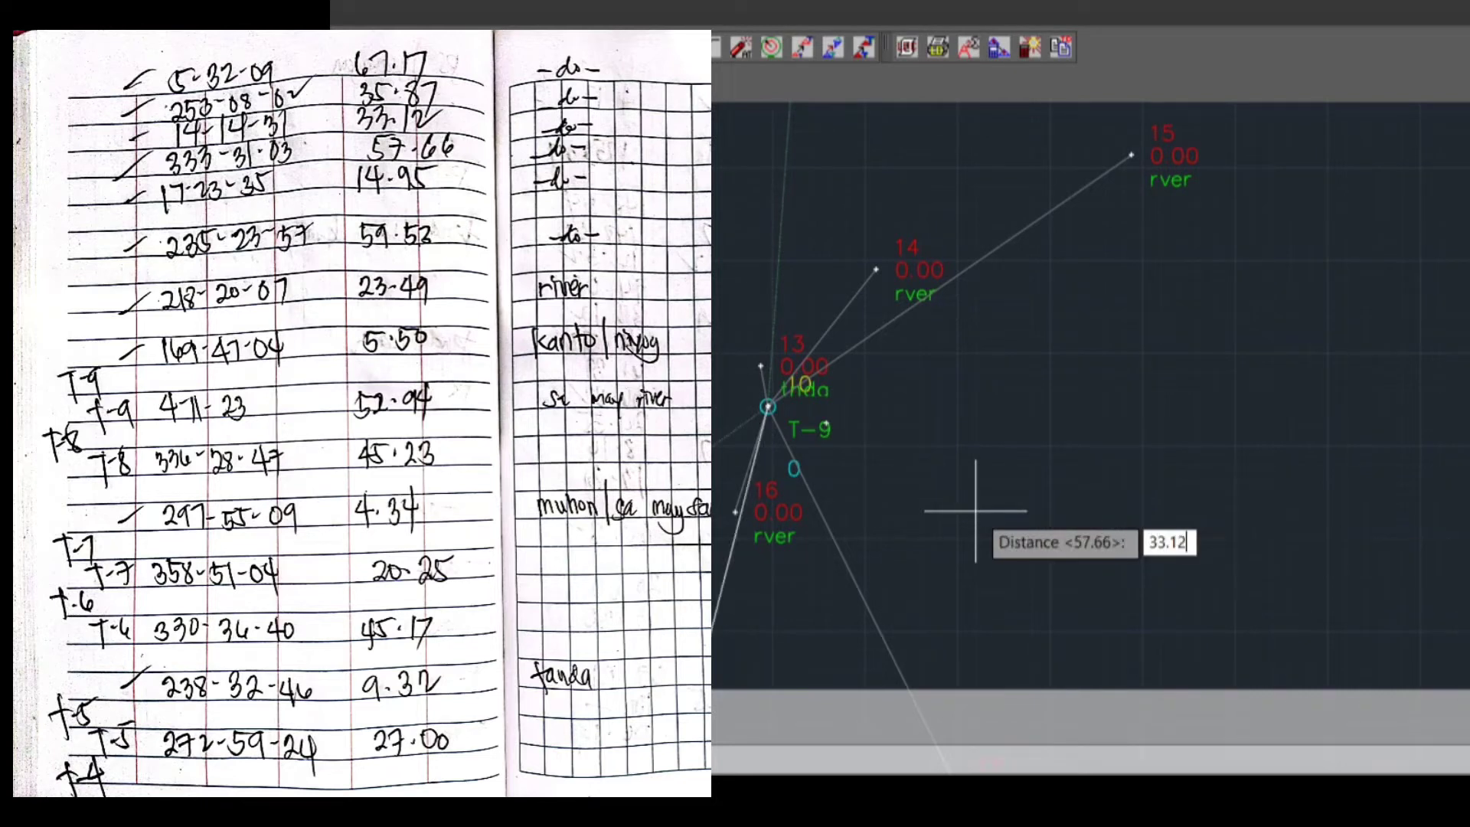
{"action": "key", "text": "Return"}
{"action": "key", "text": "Return"}
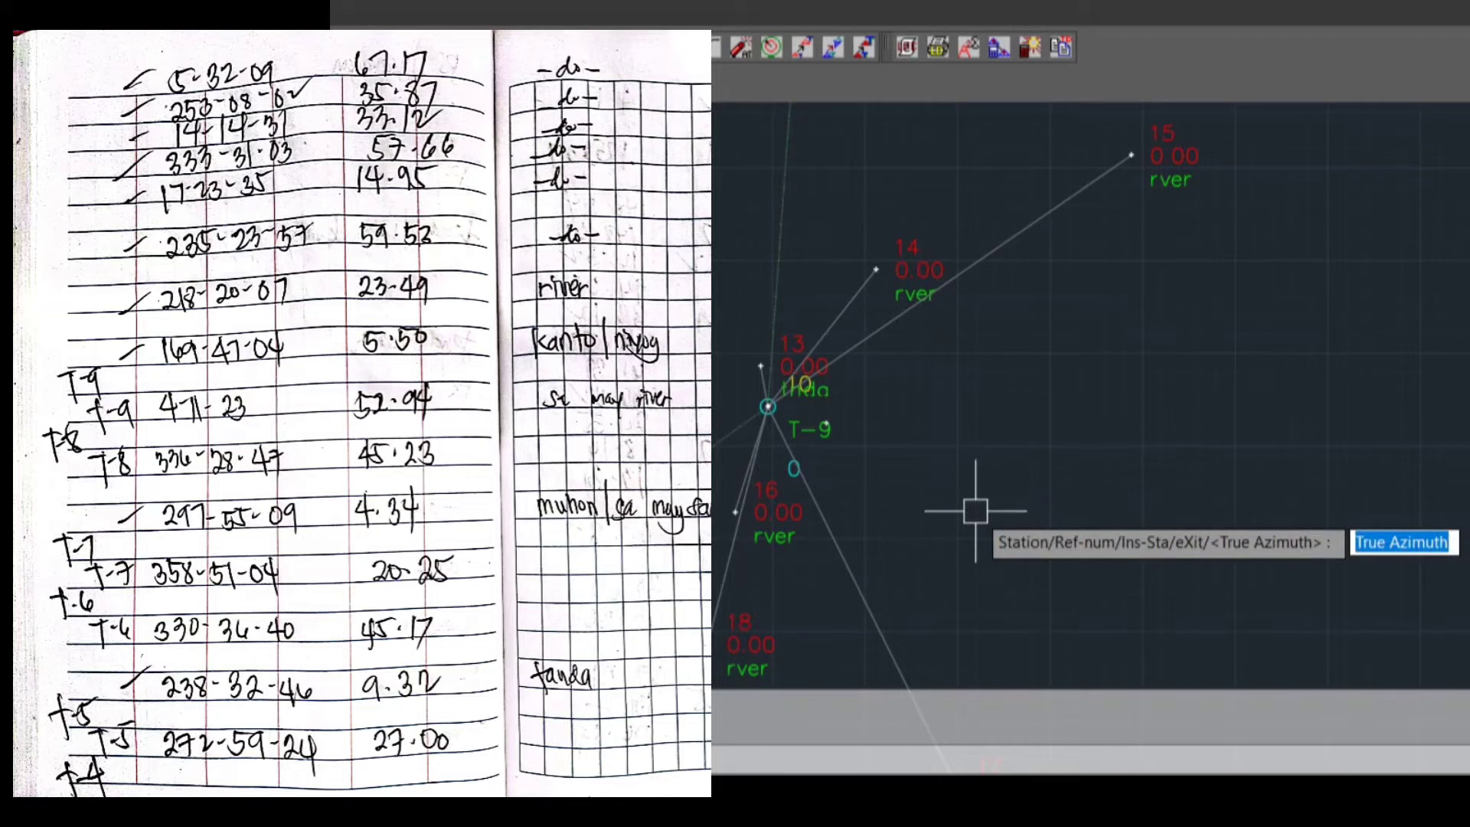
Plot the seventh sideshot from T-9 with true azimuth 253.0802, distance 35.87 and description RVER
{"action": "type", "text": "253.0802"}
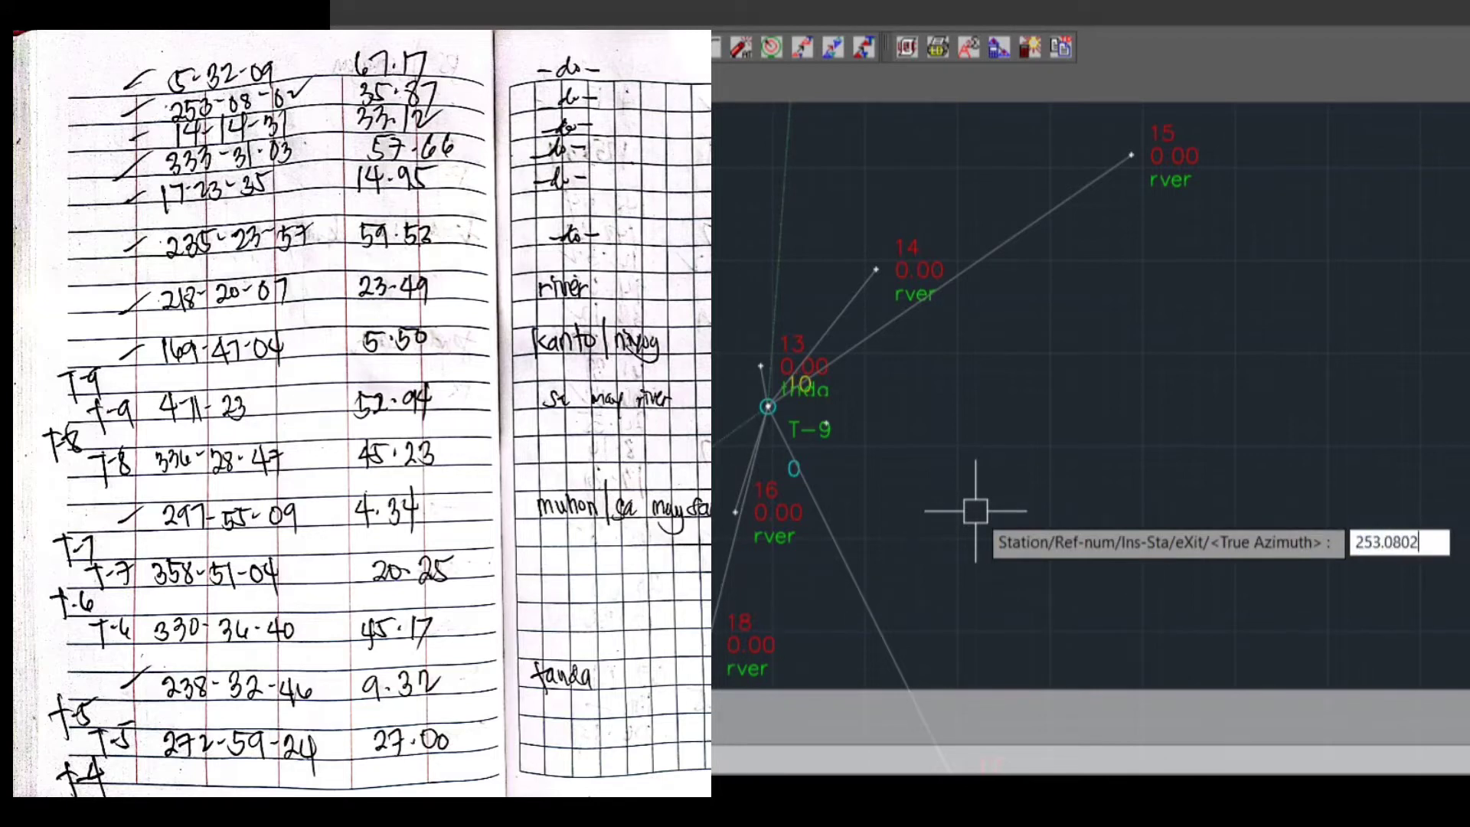
{"action": "key", "text": "Return"}
{"action": "type", "text": "35."}
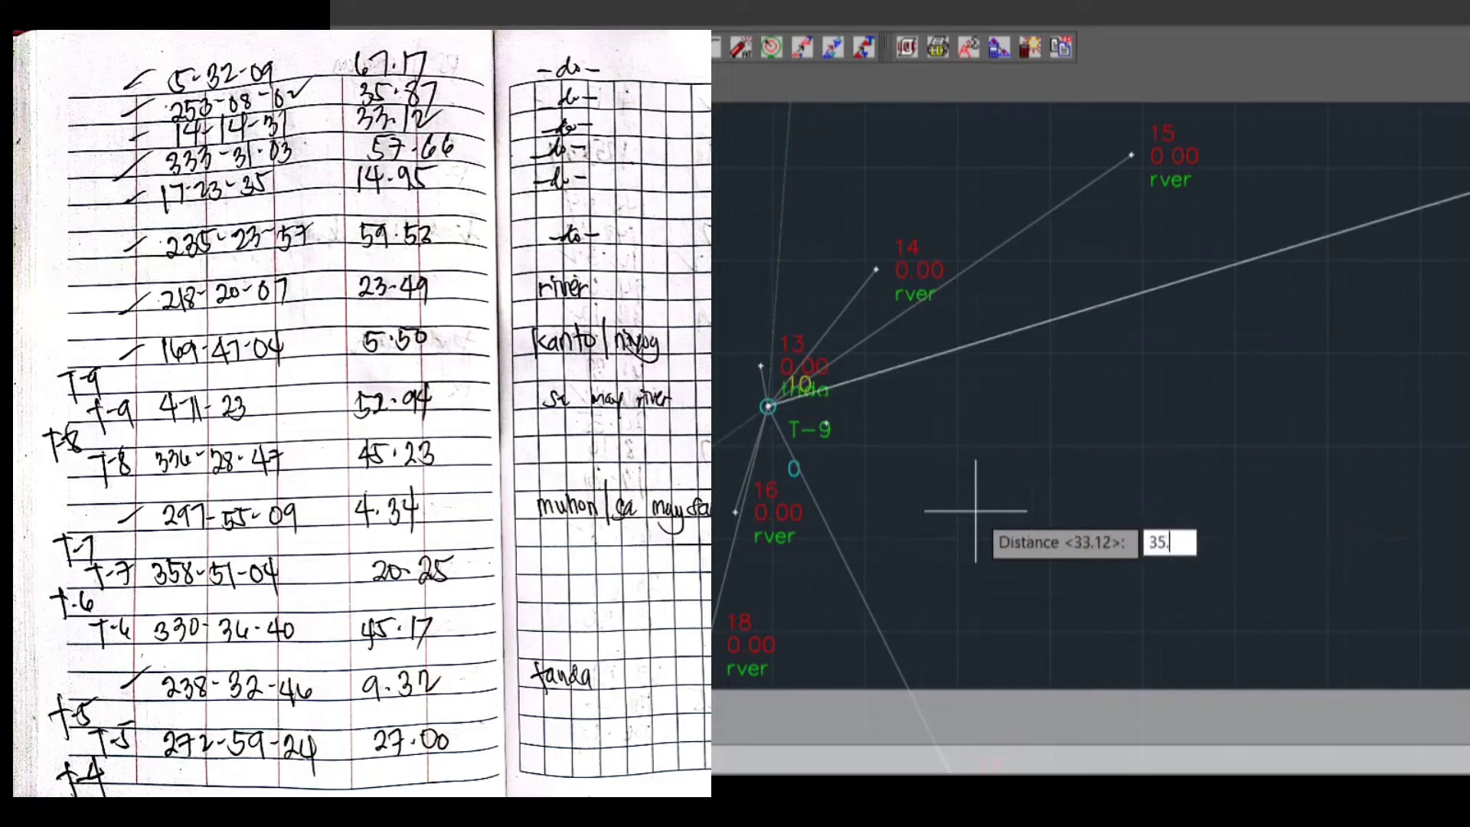
{"action": "type", "text": "87"}
{"action": "key", "text": "Return"}
{"action": "key", "text": "Return"}
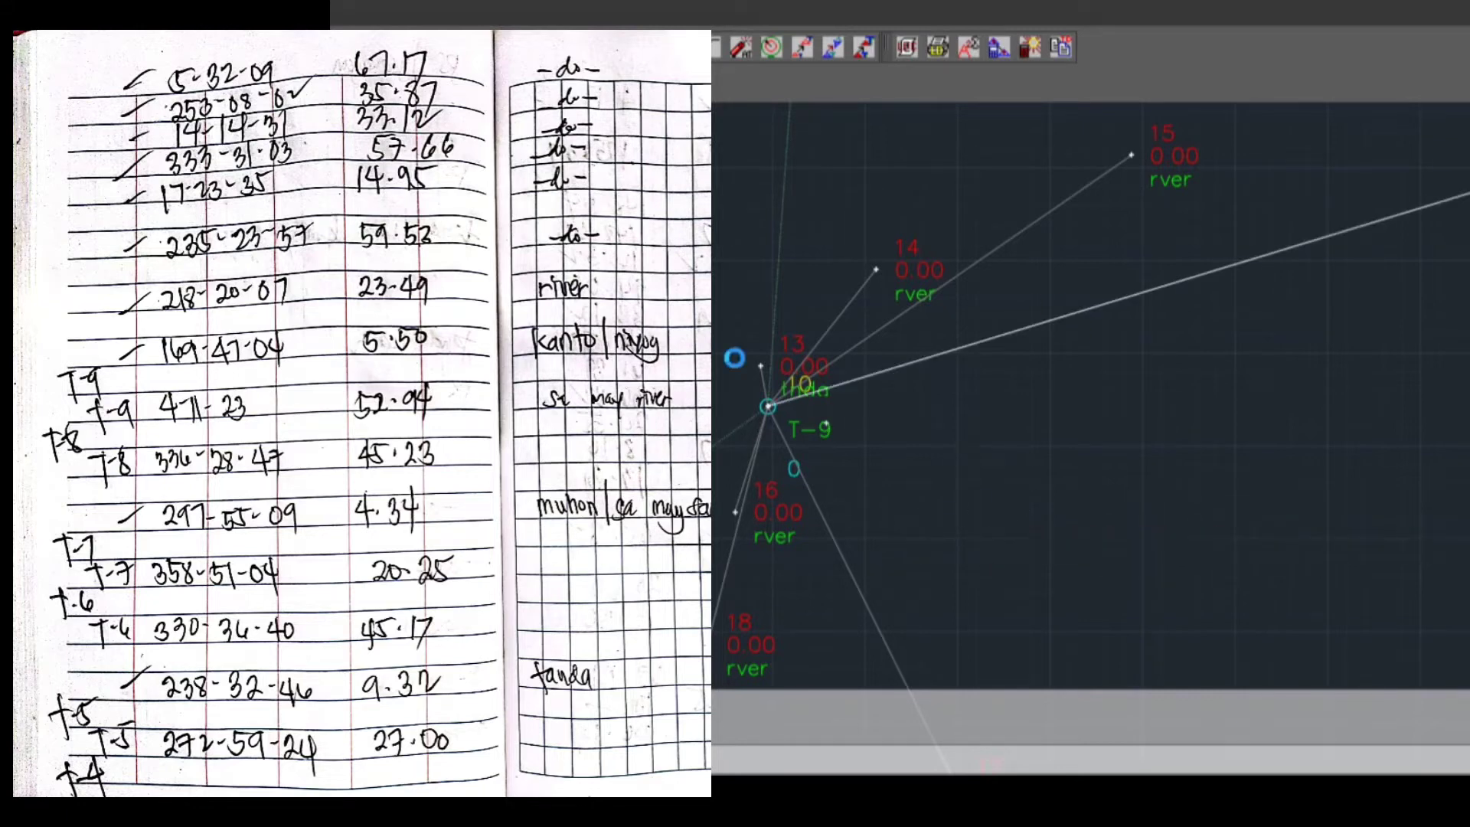
Plot the eighth sideshot from T-9 with true azimuth 5.3209, distance 67.17 and description RVER
{"action": "type", "text": "5.3209"}
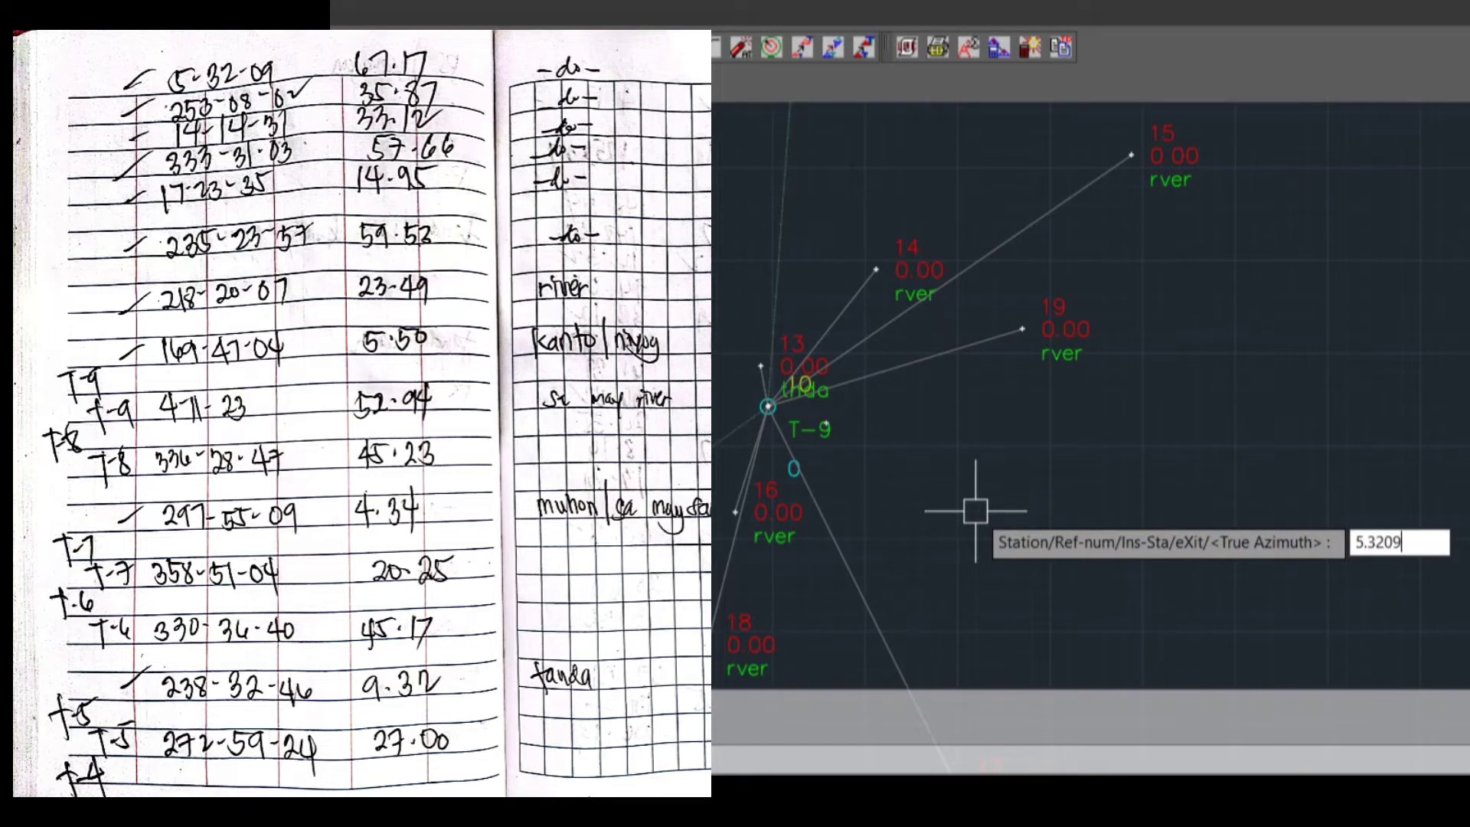
{"action": "key", "text": "Return"}
{"action": "type", "text": "67.17"}
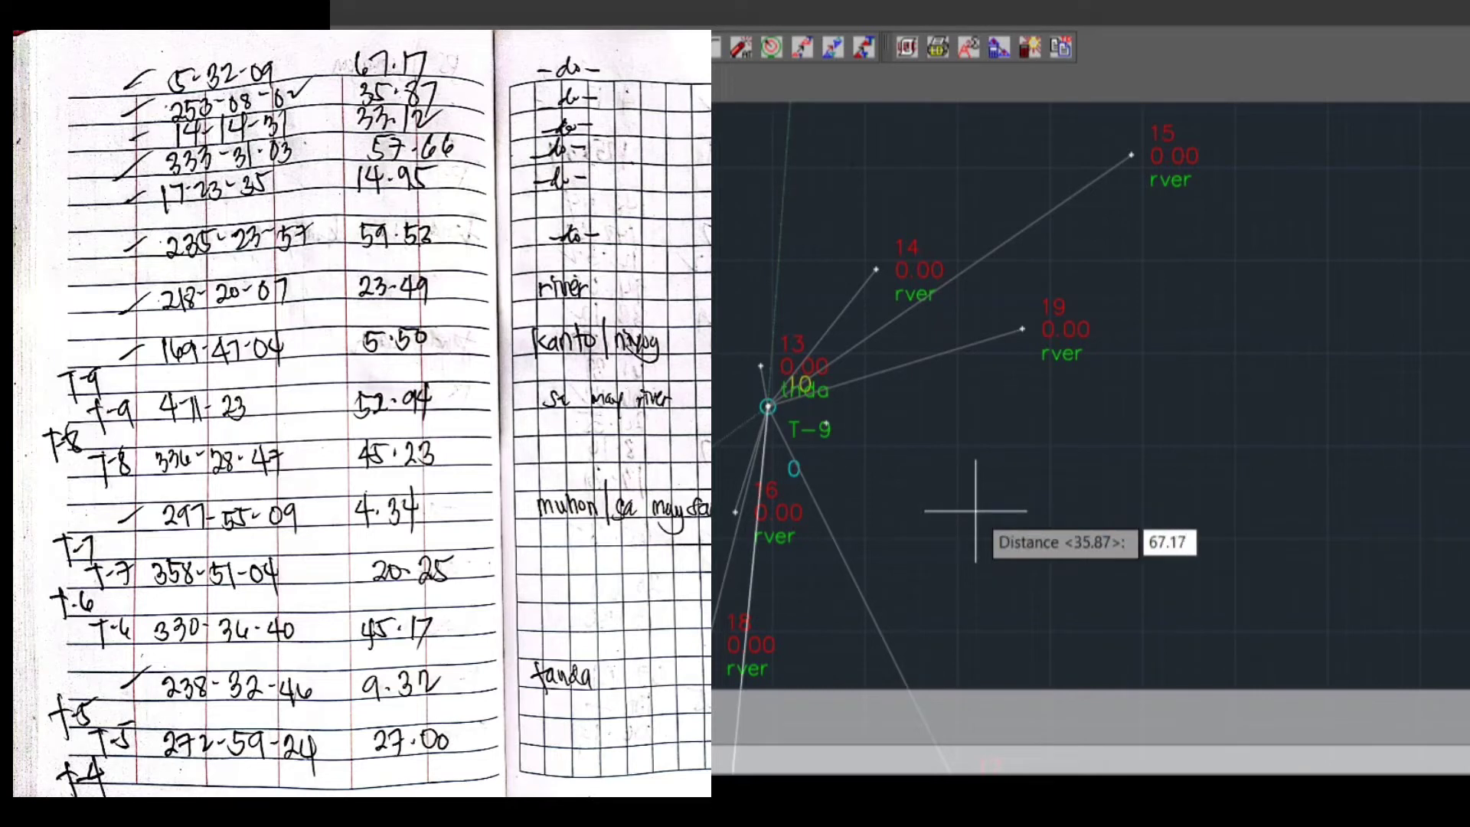
{"action": "key", "text": "Return"}
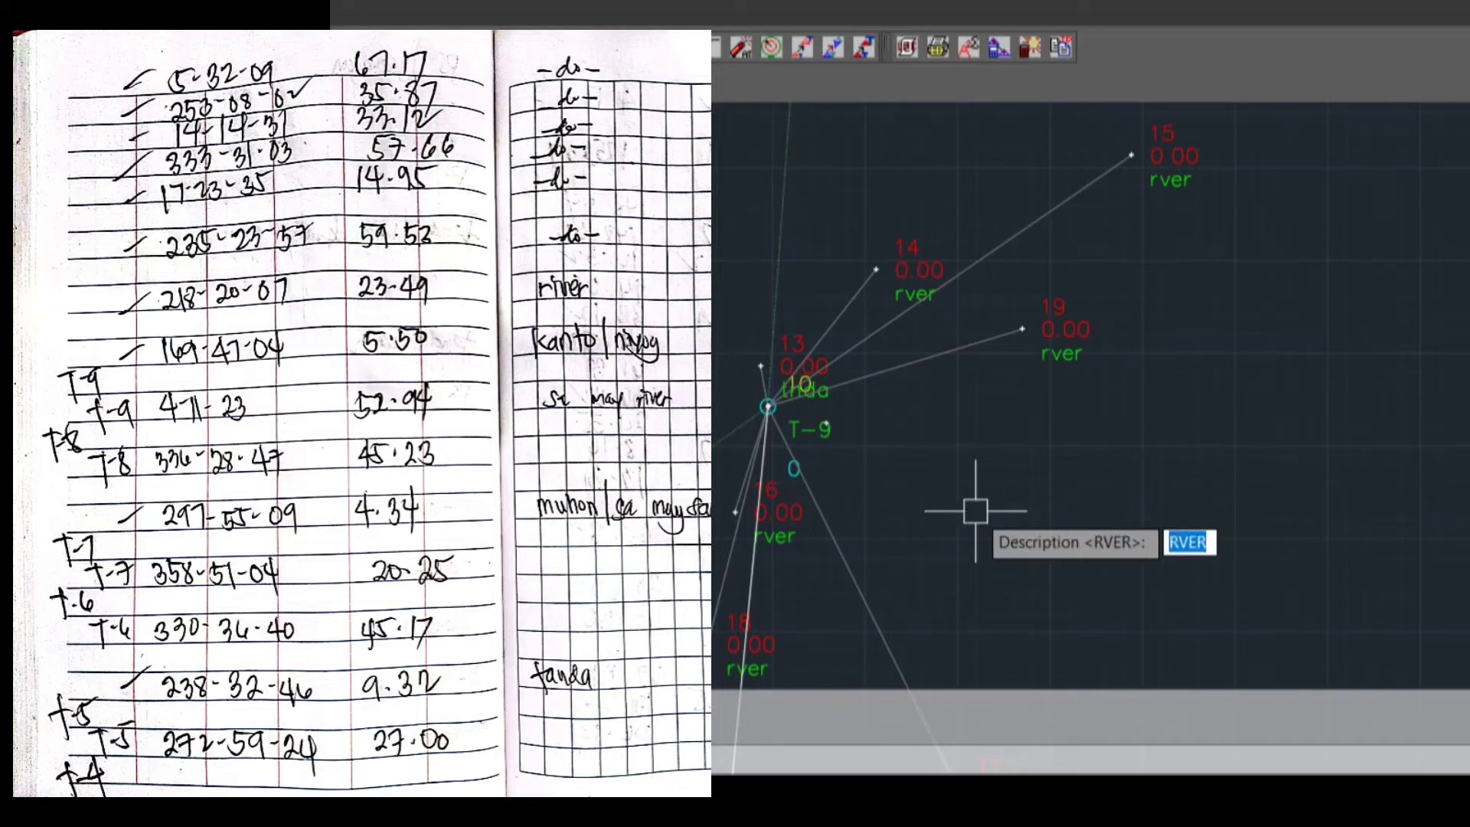
{"action": "key", "text": "Return"}
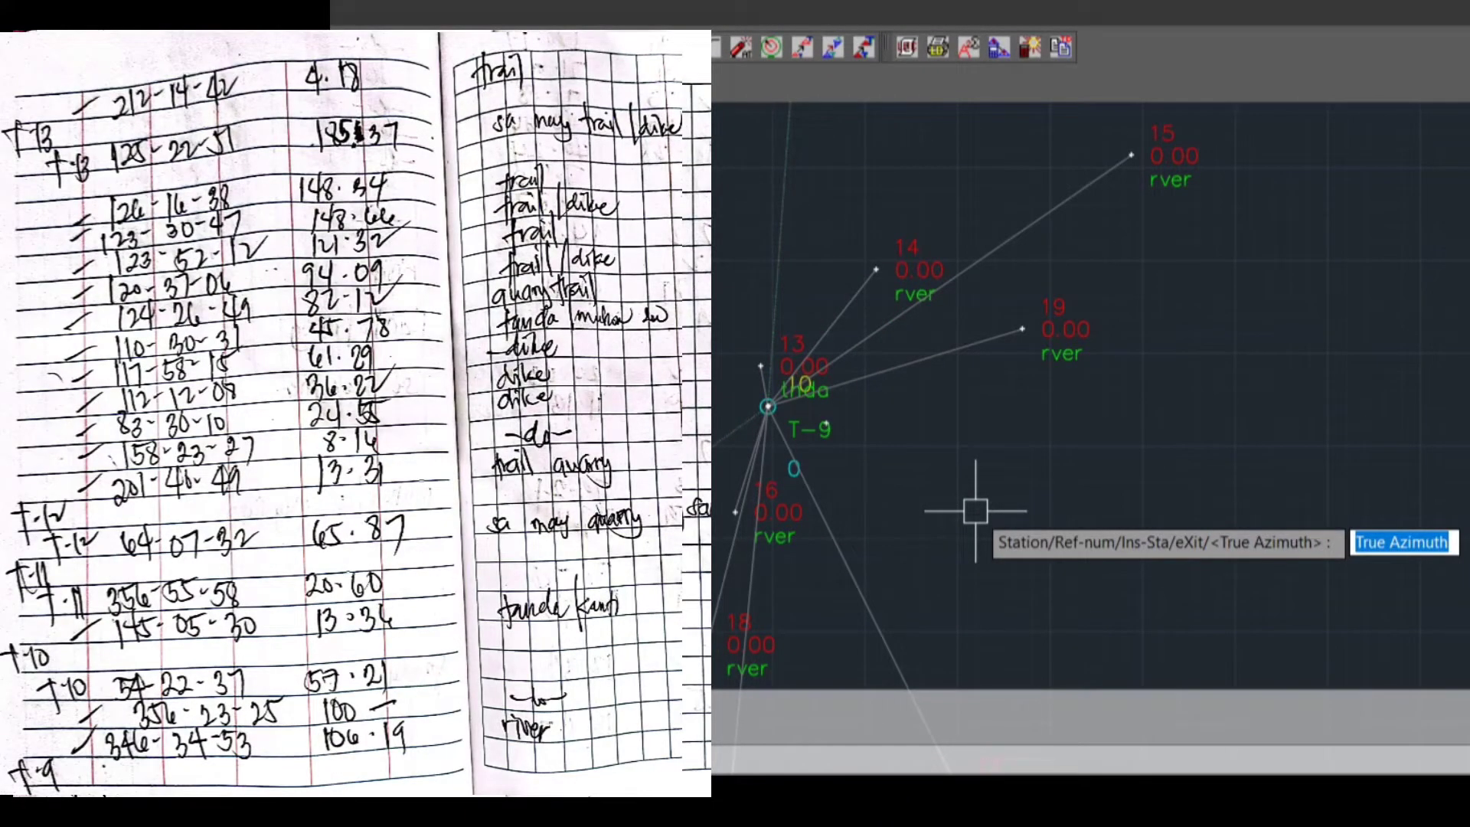
Plot the ninth sideshot from T-9 with true azimuth 346.3453, distance 106.19 and description RVER
{"action": "type", "text": "346.34"}
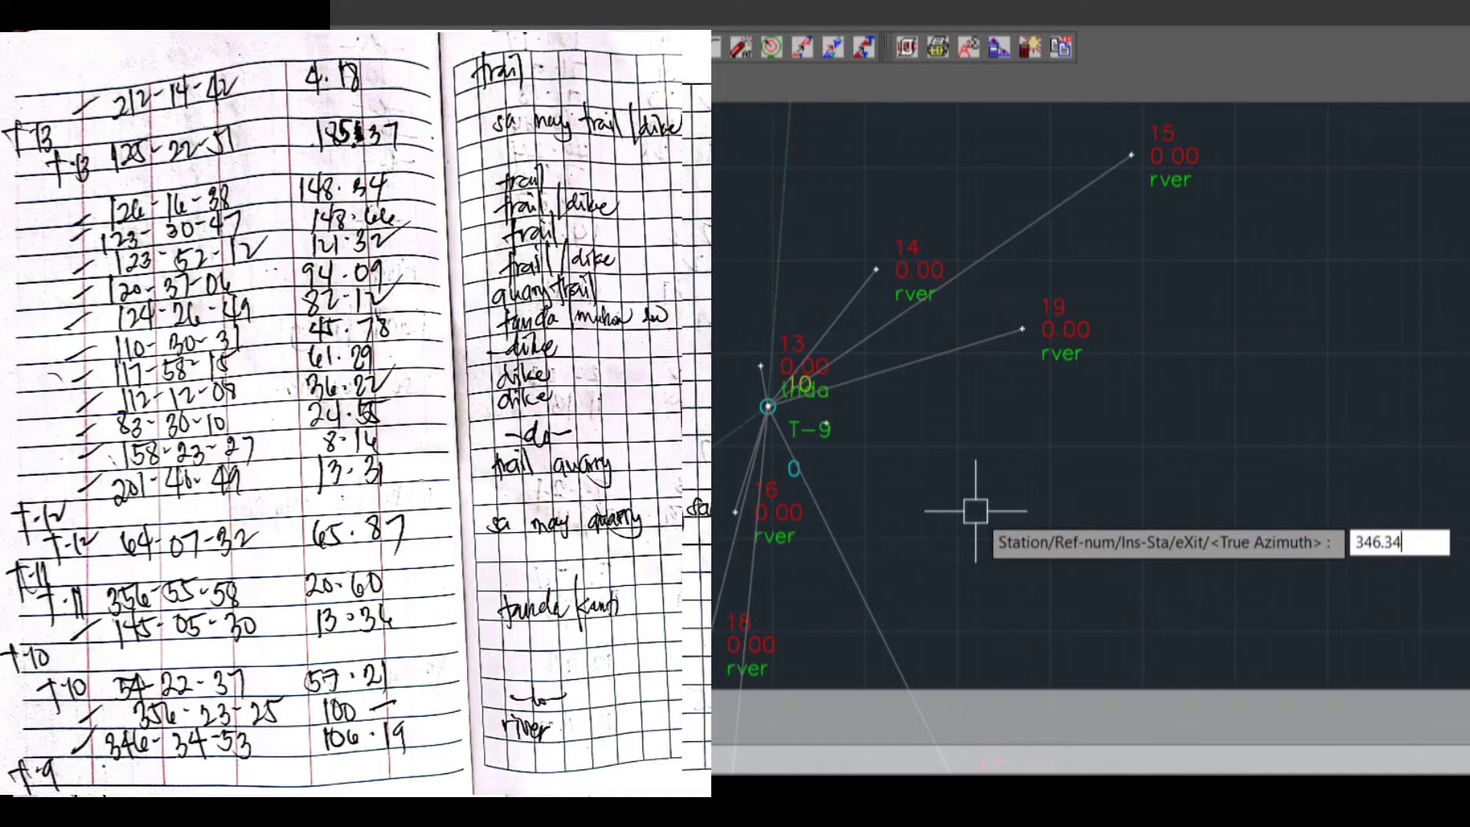
{"action": "type", "text": "53"}
{"action": "key", "text": "Return"}
{"action": "type", "text": "10"}
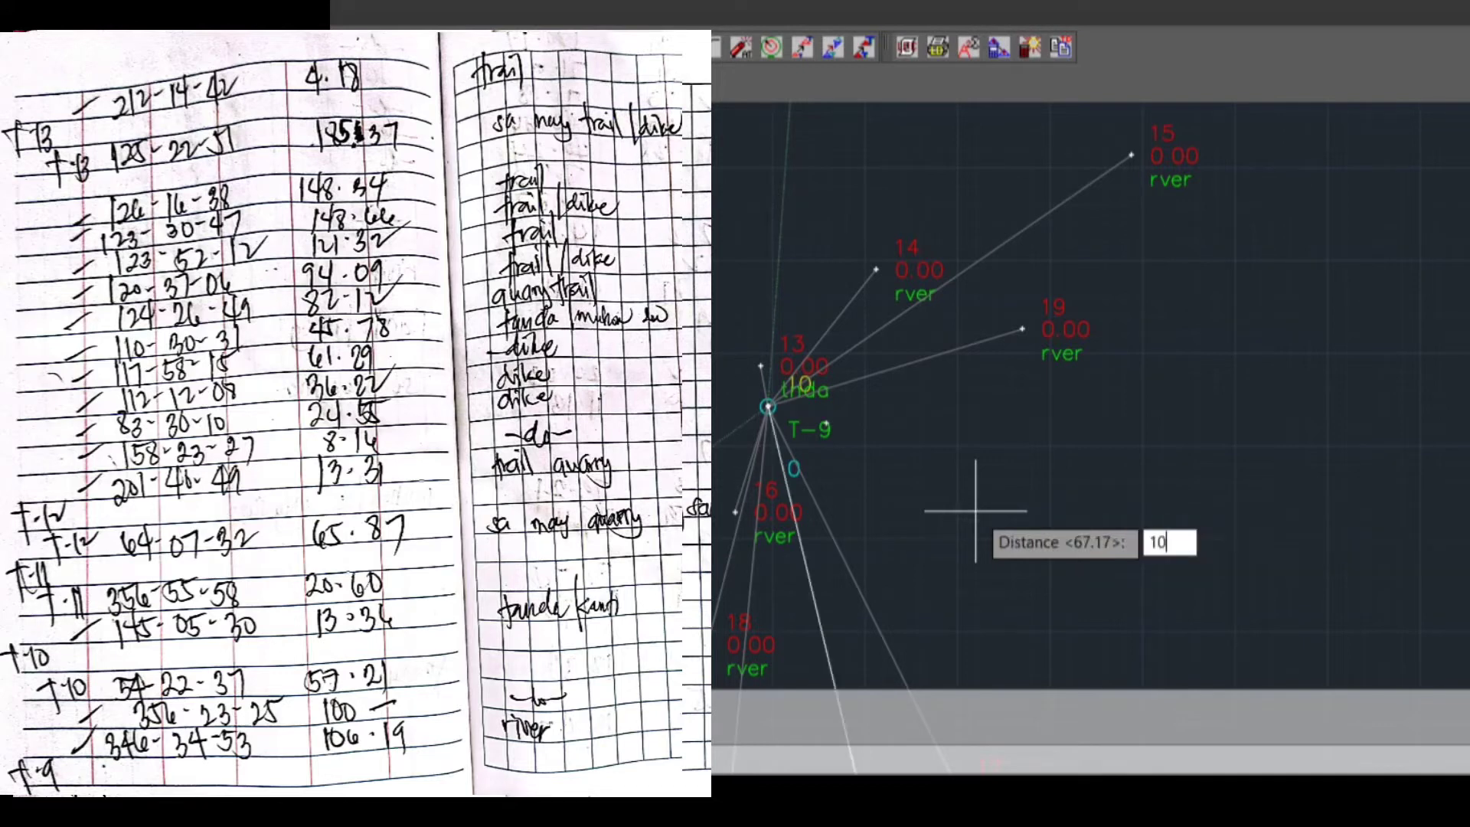
{"action": "type", "text": "6.19"}
{"action": "key", "text": "Return"}
{"action": "key", "text": "Return"}
Plot the tenth sideshot from T-9 with true azimuth 356.2325, distance 125 and description RVER
{"action": "scroll", "coordinate": [1037, 469], "scroll_direction": "down", "scroll_amount": 3}
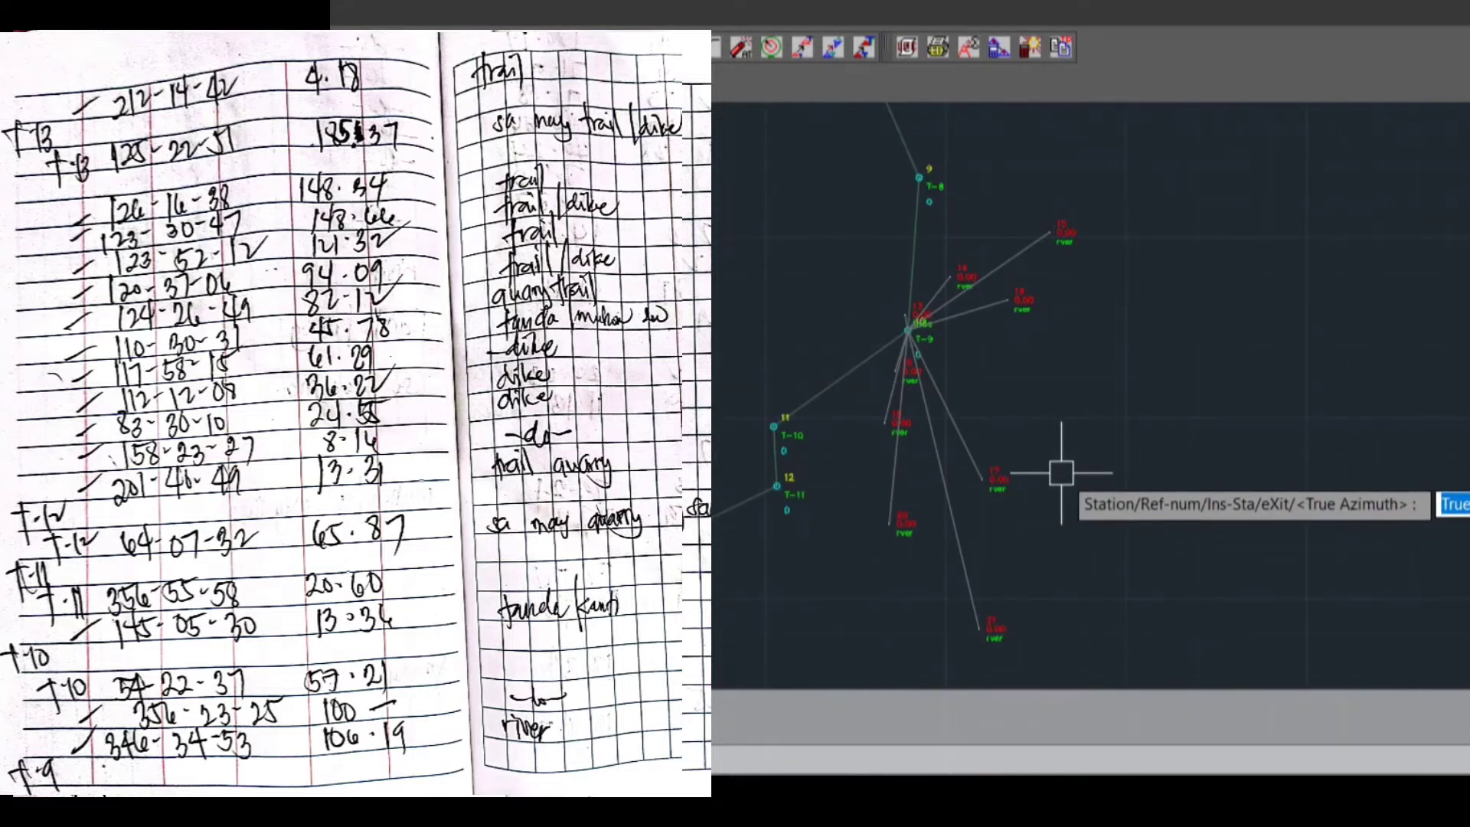
{"action": "type", "text": "356."}
{"action": "key", "text": "Return"}
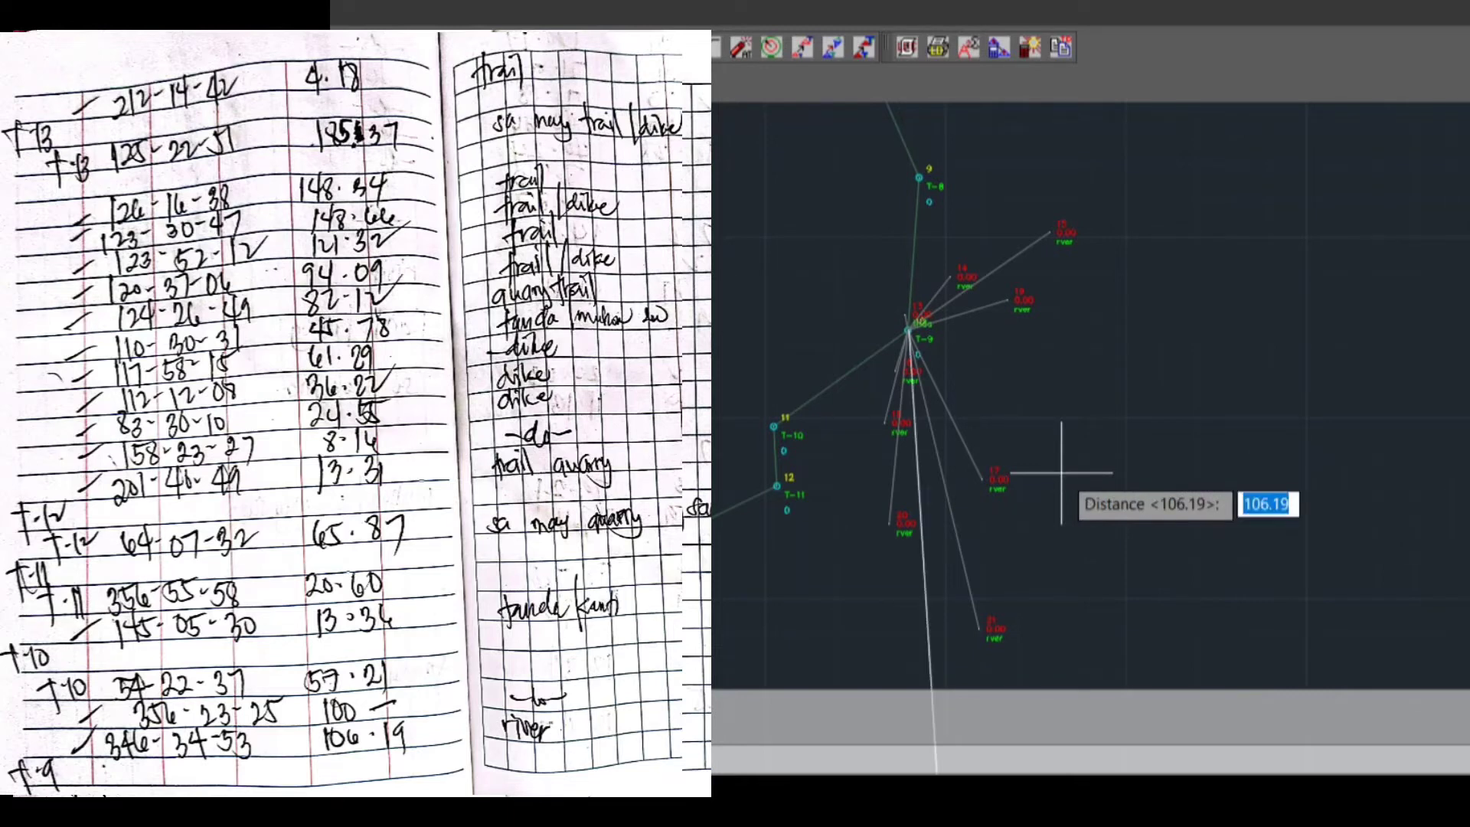
{"action": "type", "text": "125"}
{"action": "key", "text": "Return"}
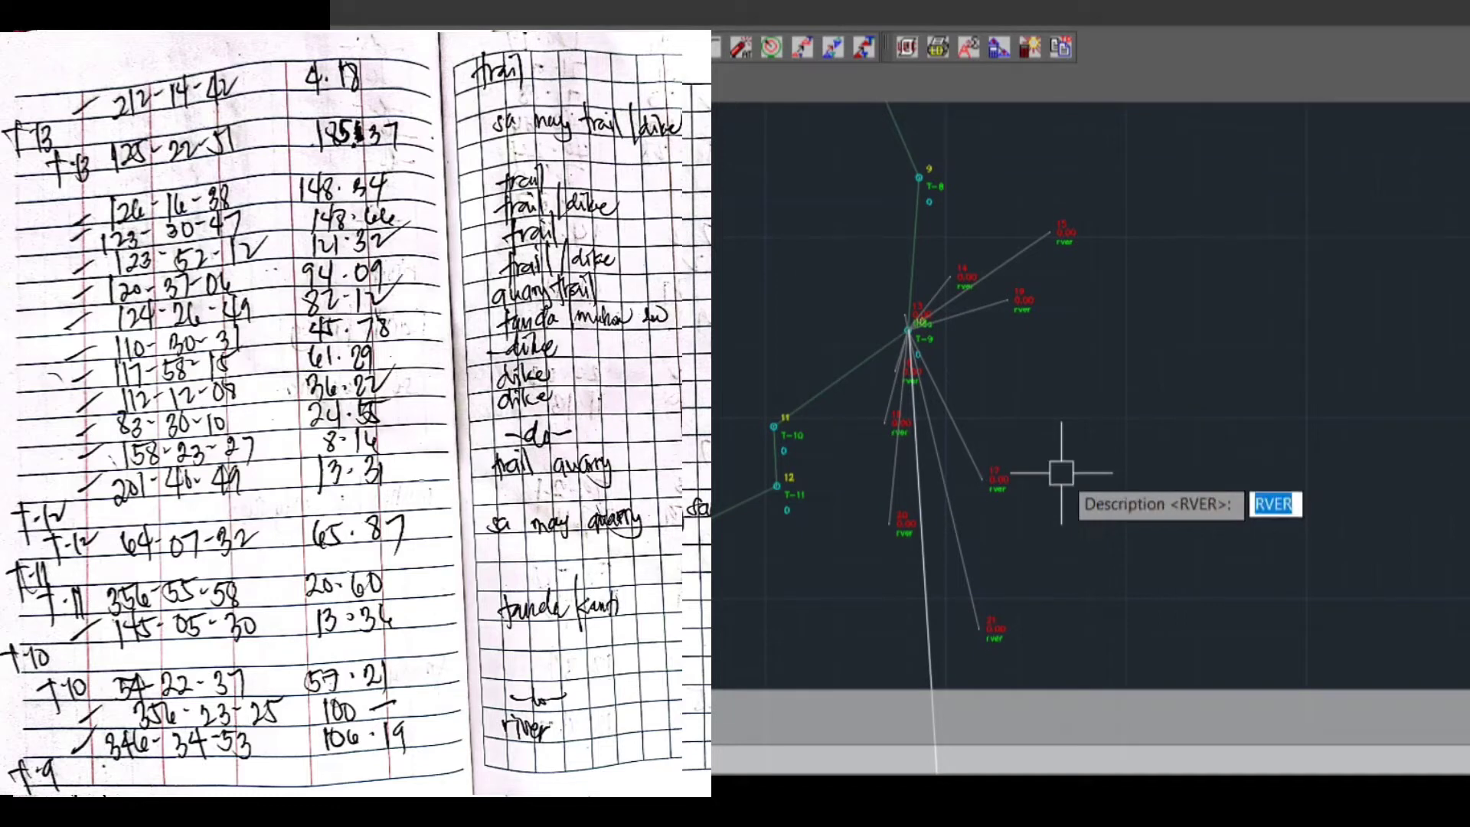
{"action": "key", "text": "Return"}
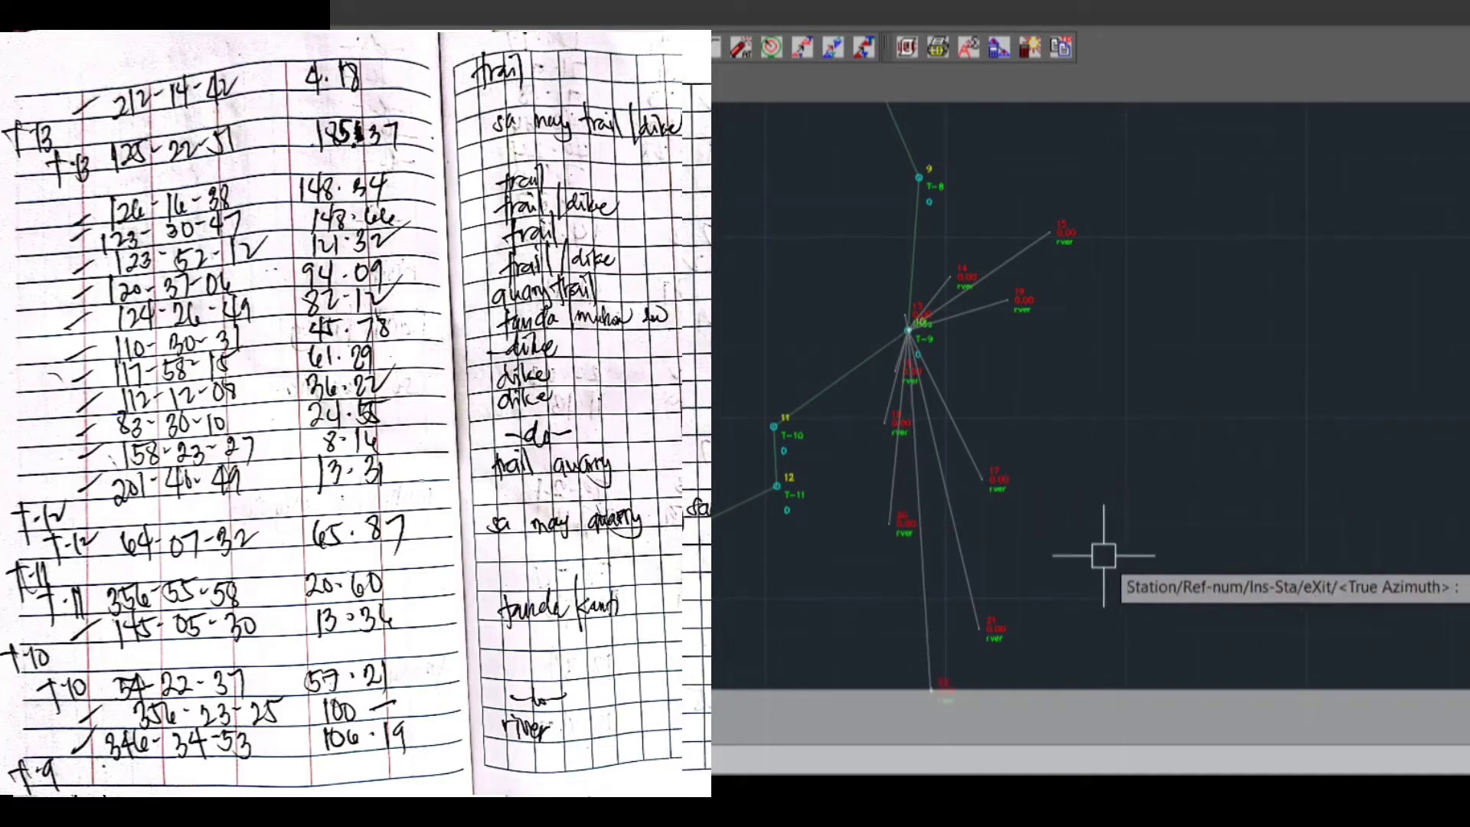
Switch the occupied station to T-10 and plot its sideshot with true azimuth 145.0530, distance 13.36 and description TNDA
{"action": "middle_click_drag", "start_coordinate": [1102, 552], "coordinate": [1069, 477]}
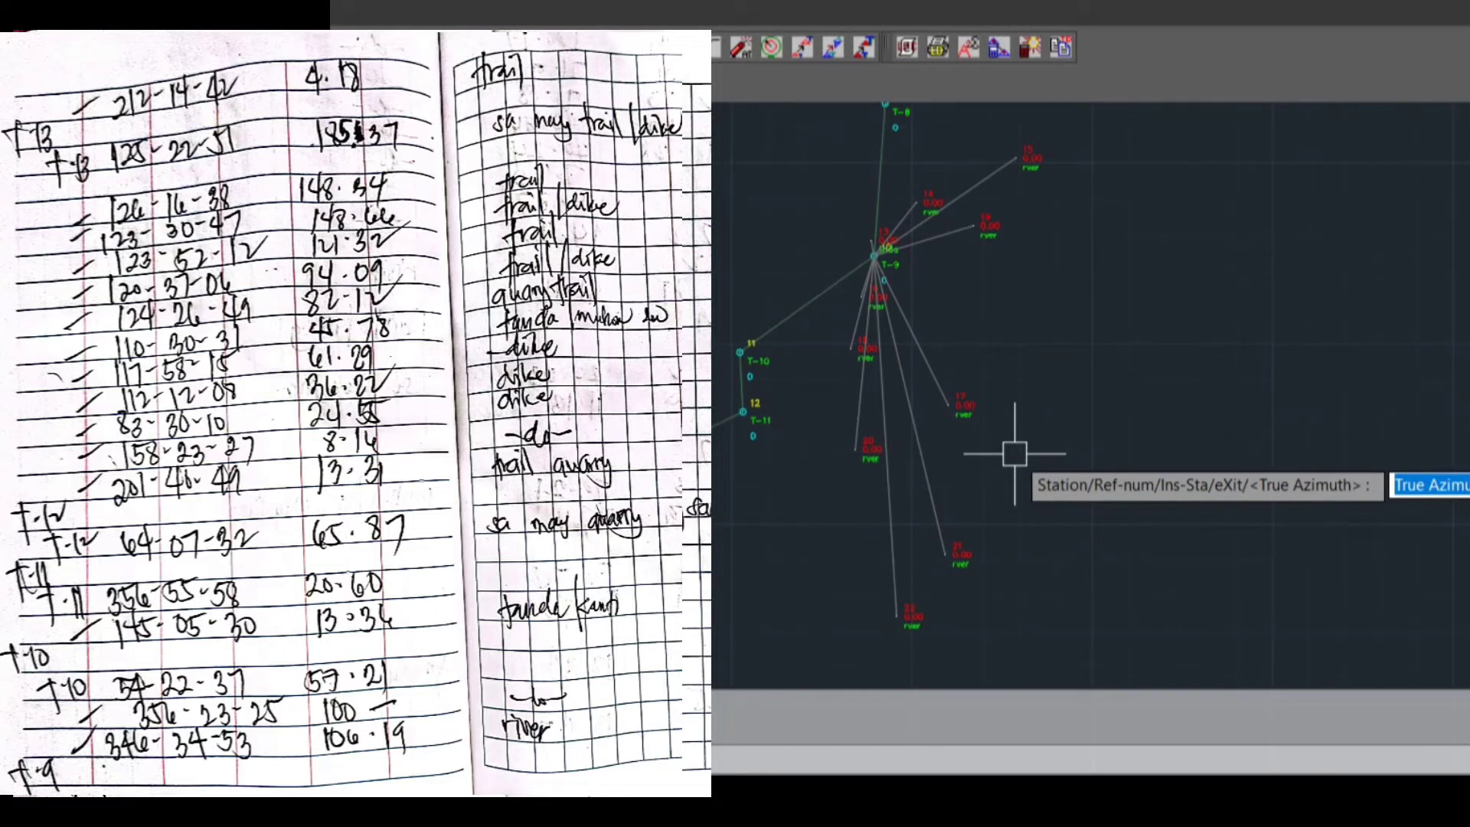
{"action": "type", "text": "s"}
{"action": "key", "text": "Return"}
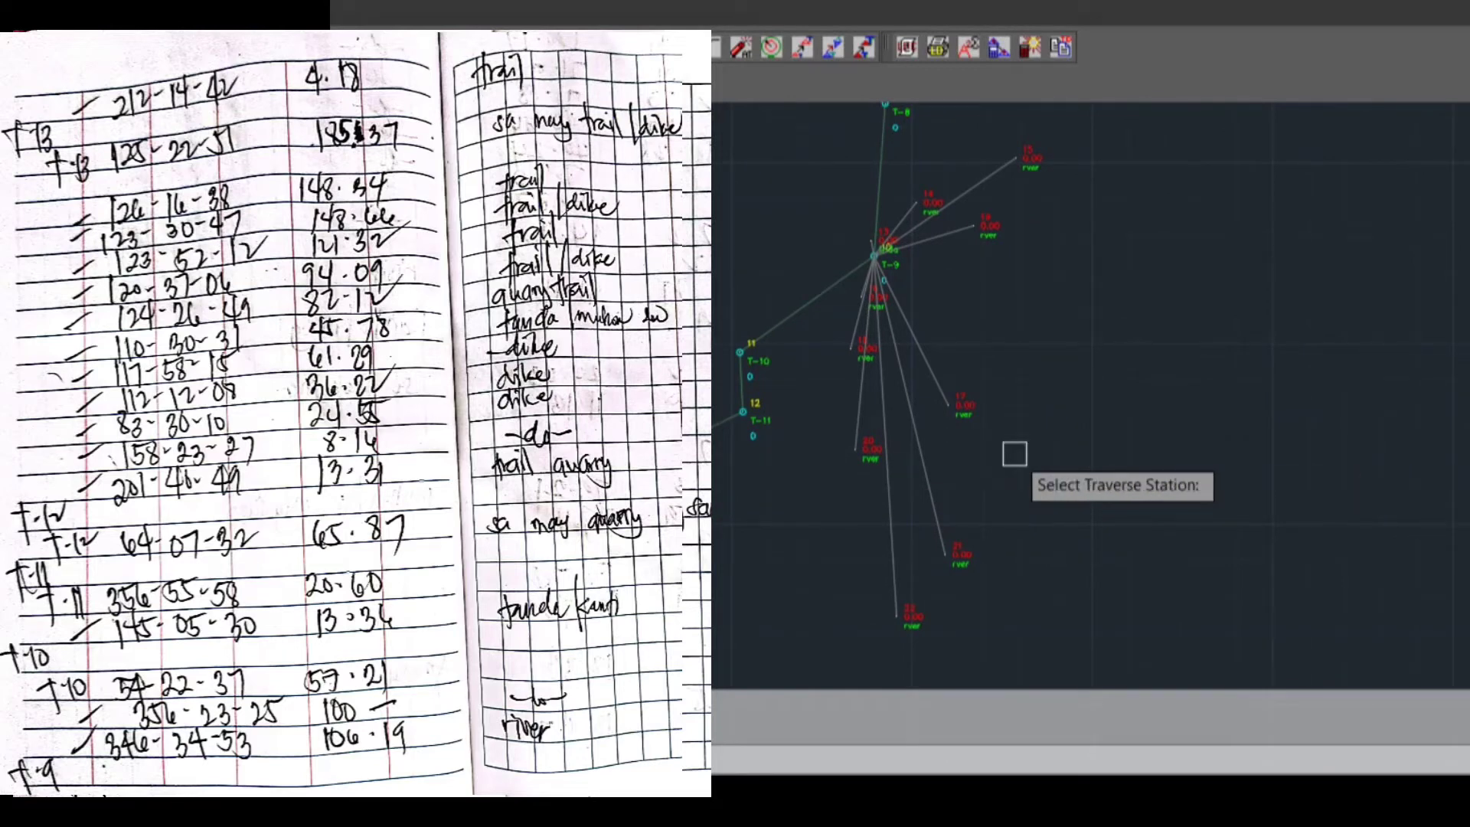
{"action": "scroll", "coordinate": [734, 459], "scroll_direction": "up", "scroll_amount": 2}
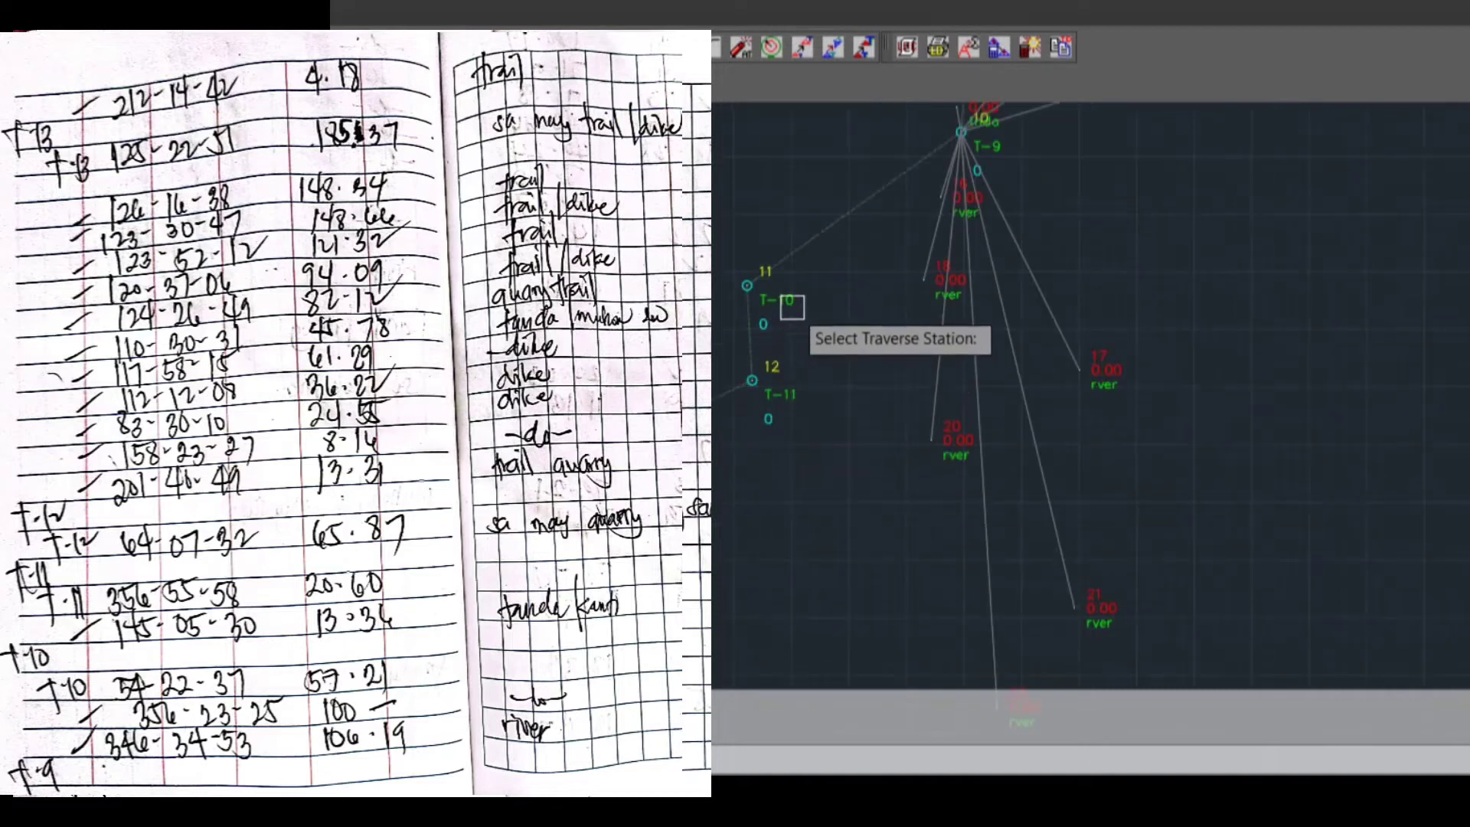
{"action": "left_click", "coordinate": [804, 314]}
{"action": "type", "text": "14"}
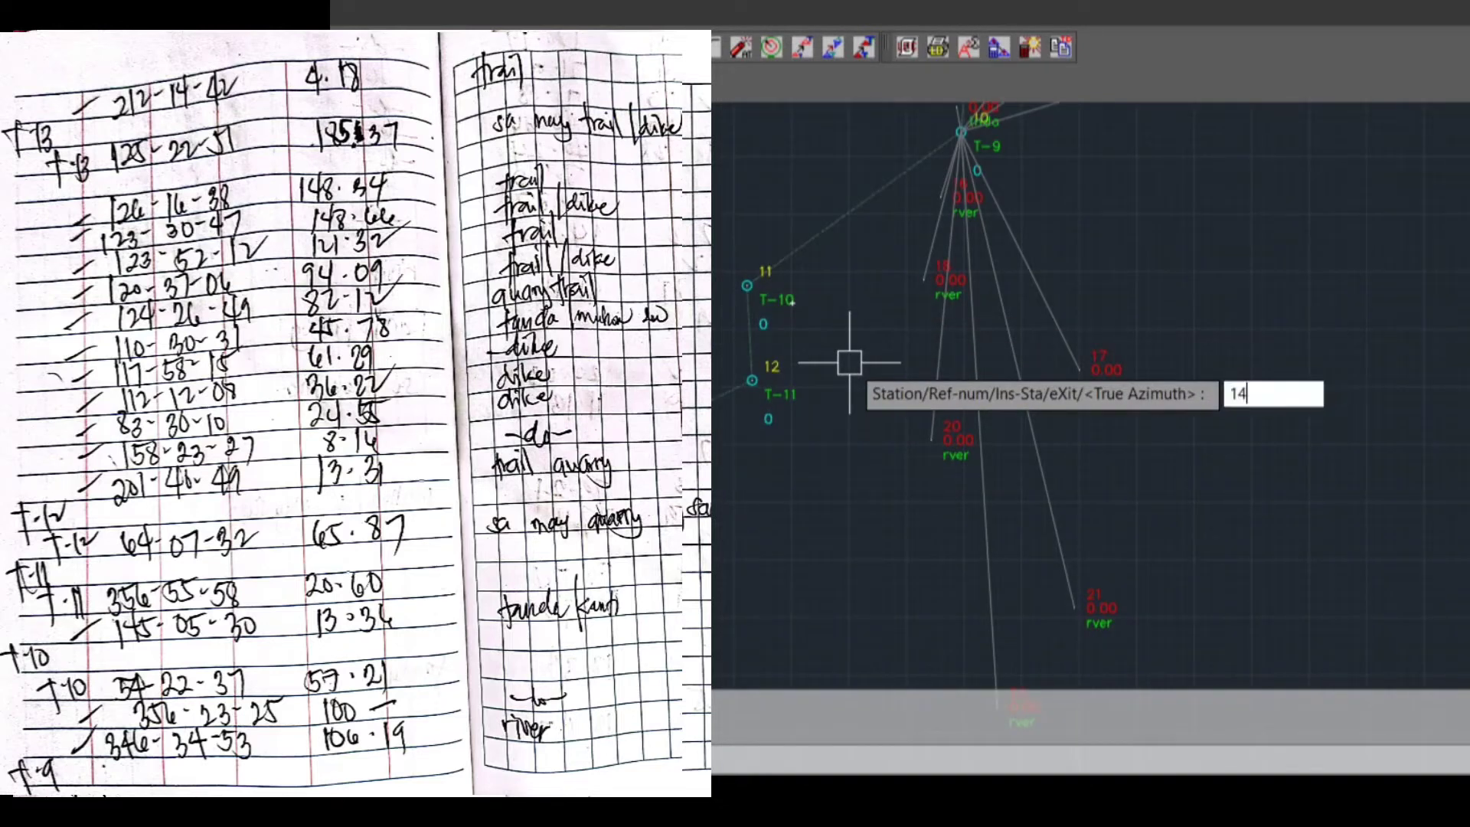
{"action": "type", "text": "5.0530"}
{"action": "key", "text": "Return"}
{"action": "type", "text": "13.36"}
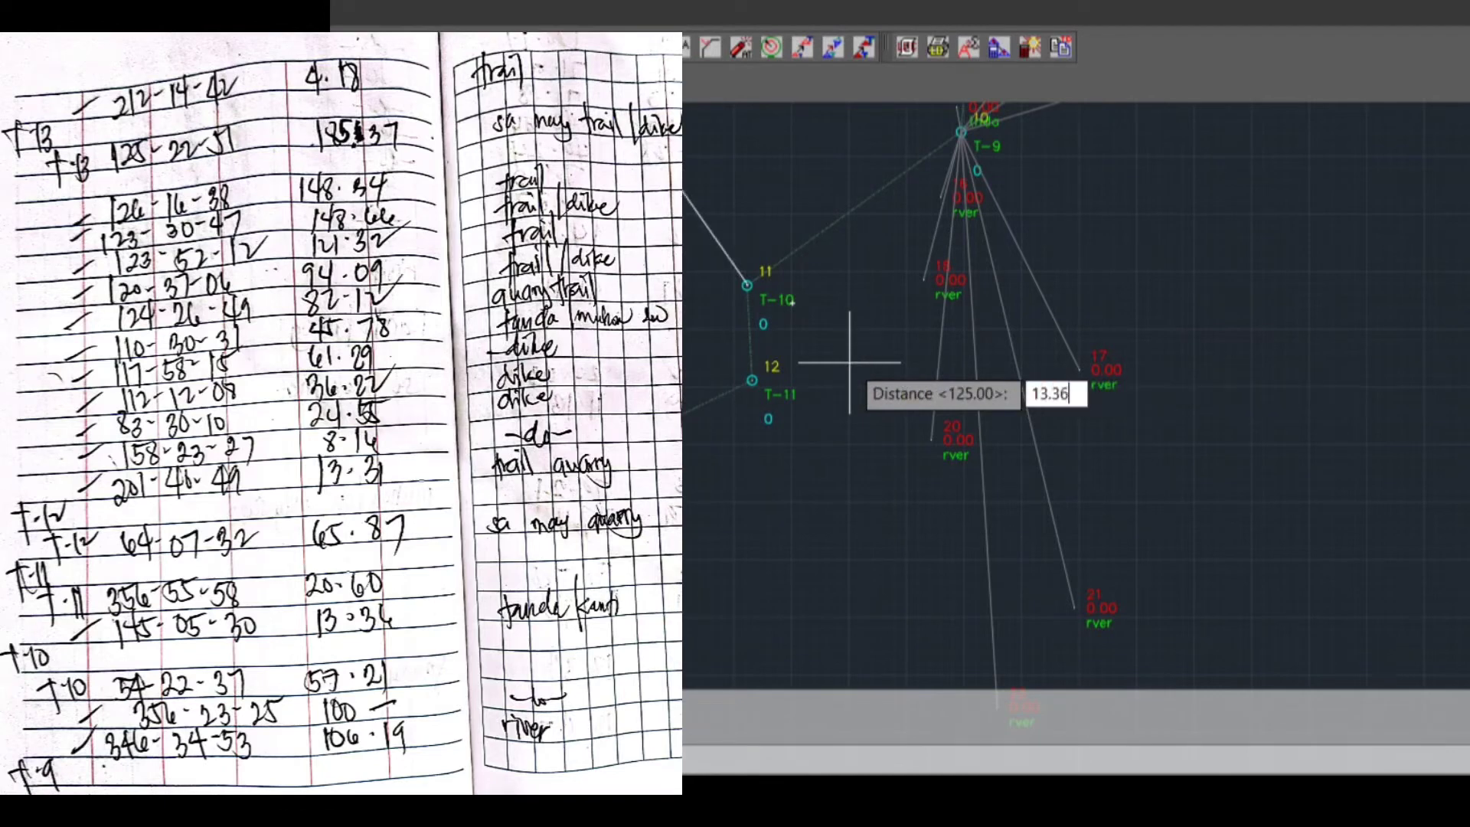
{"action": "key", "text": "Return"}
{"action": "type", "text": "TNDa"}
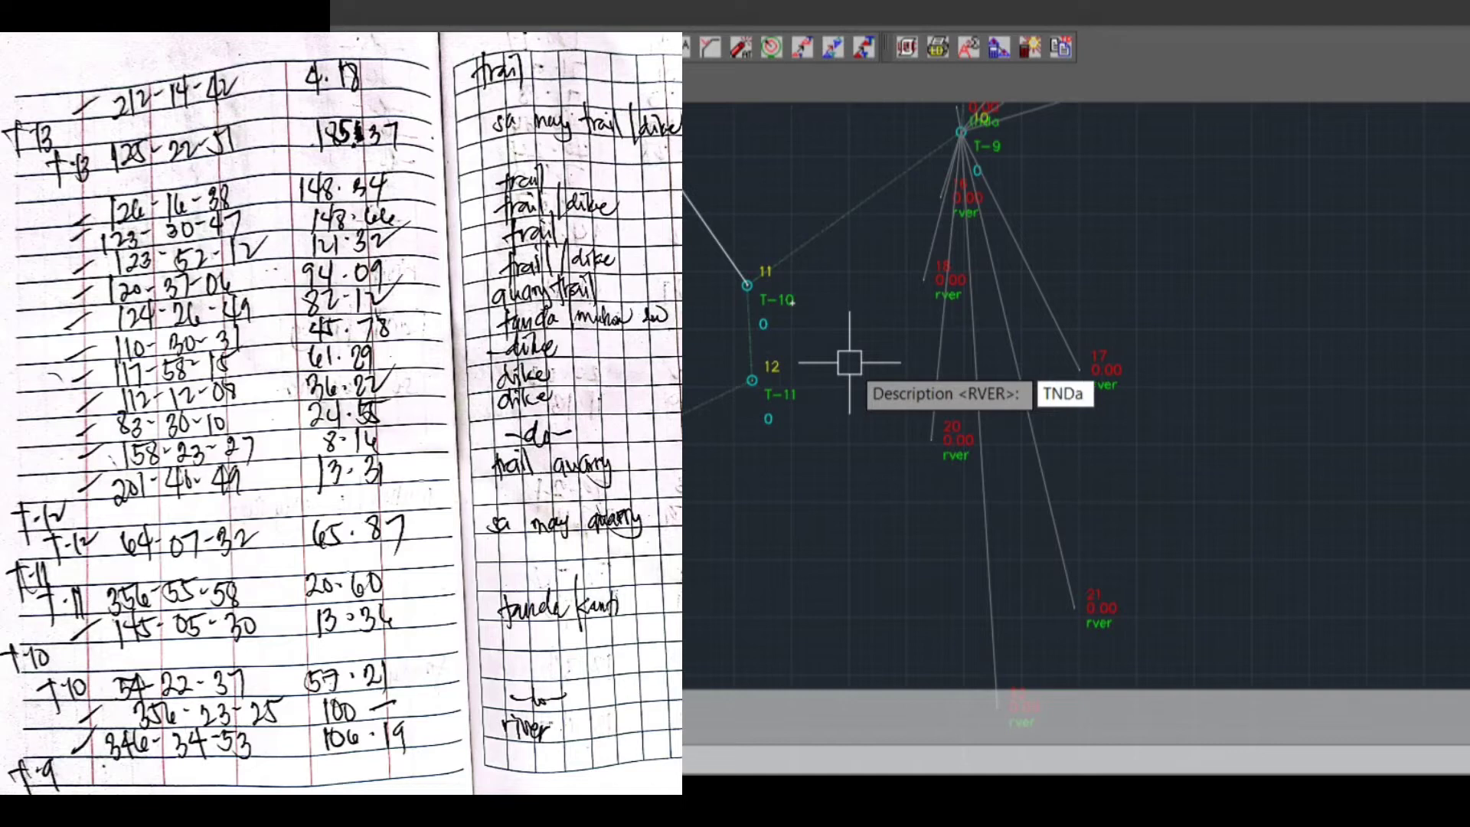
{"action": "key", "text": "BackSpace"}
{"action": "type", "text": "A"}
{"action": "key", "text": "Return"}
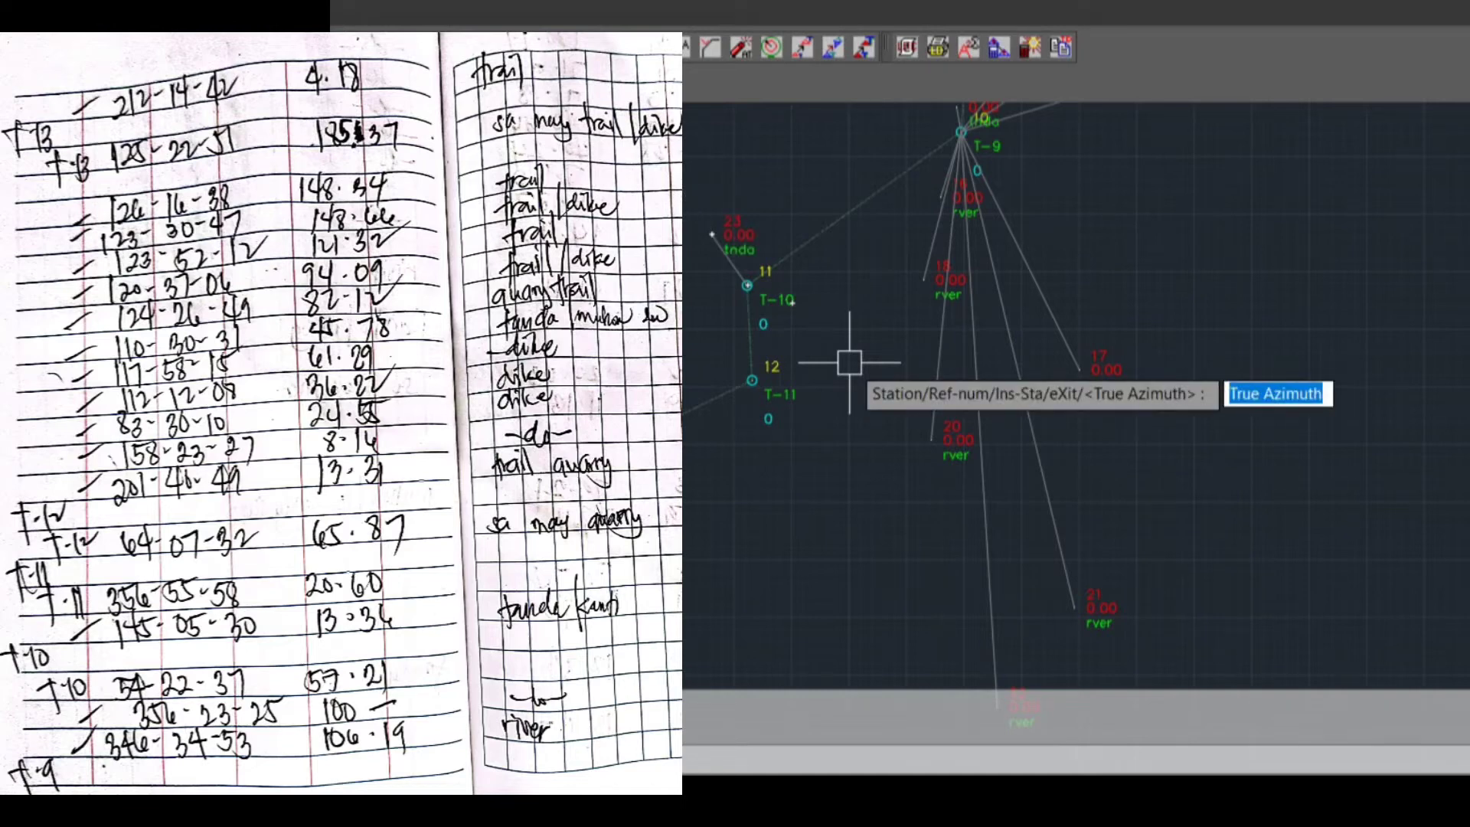
Switch the occupied station to T-12 and plot its first sideshot with true azimuth 201.4049, distance 13.36 and description TRAIL
{"action": "type", "text": "I"}
{"action": "key", "text": "Return"}
{"action": "type", "text": "S"}
{"action": "key", "text": "Return"}
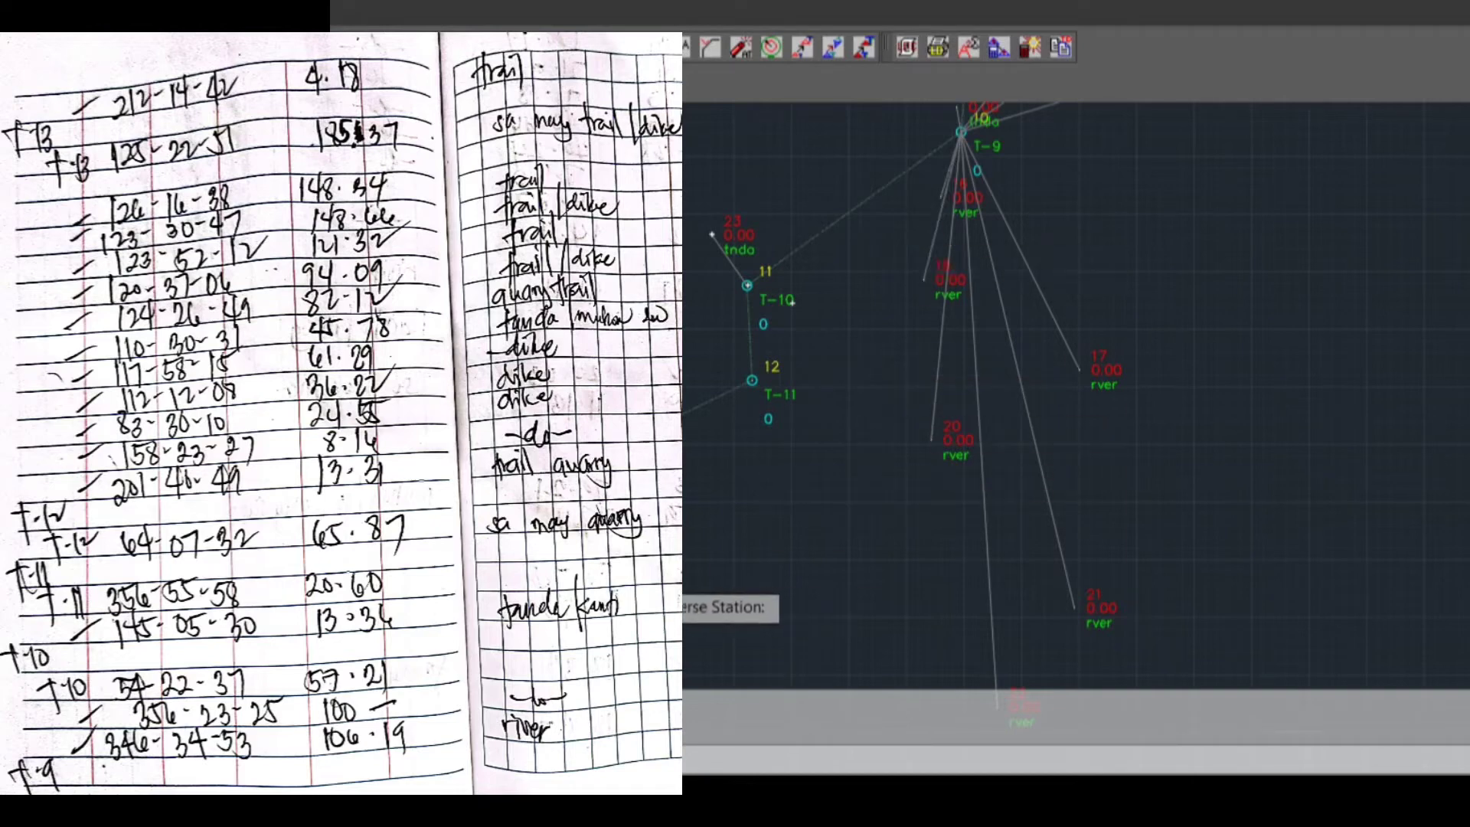
{"action": "middle_click_drag", "start_coordinate": [571, 587], "coordinate": [692, 502]}
{"action": "left_click", "coordinate": [642, 438]}
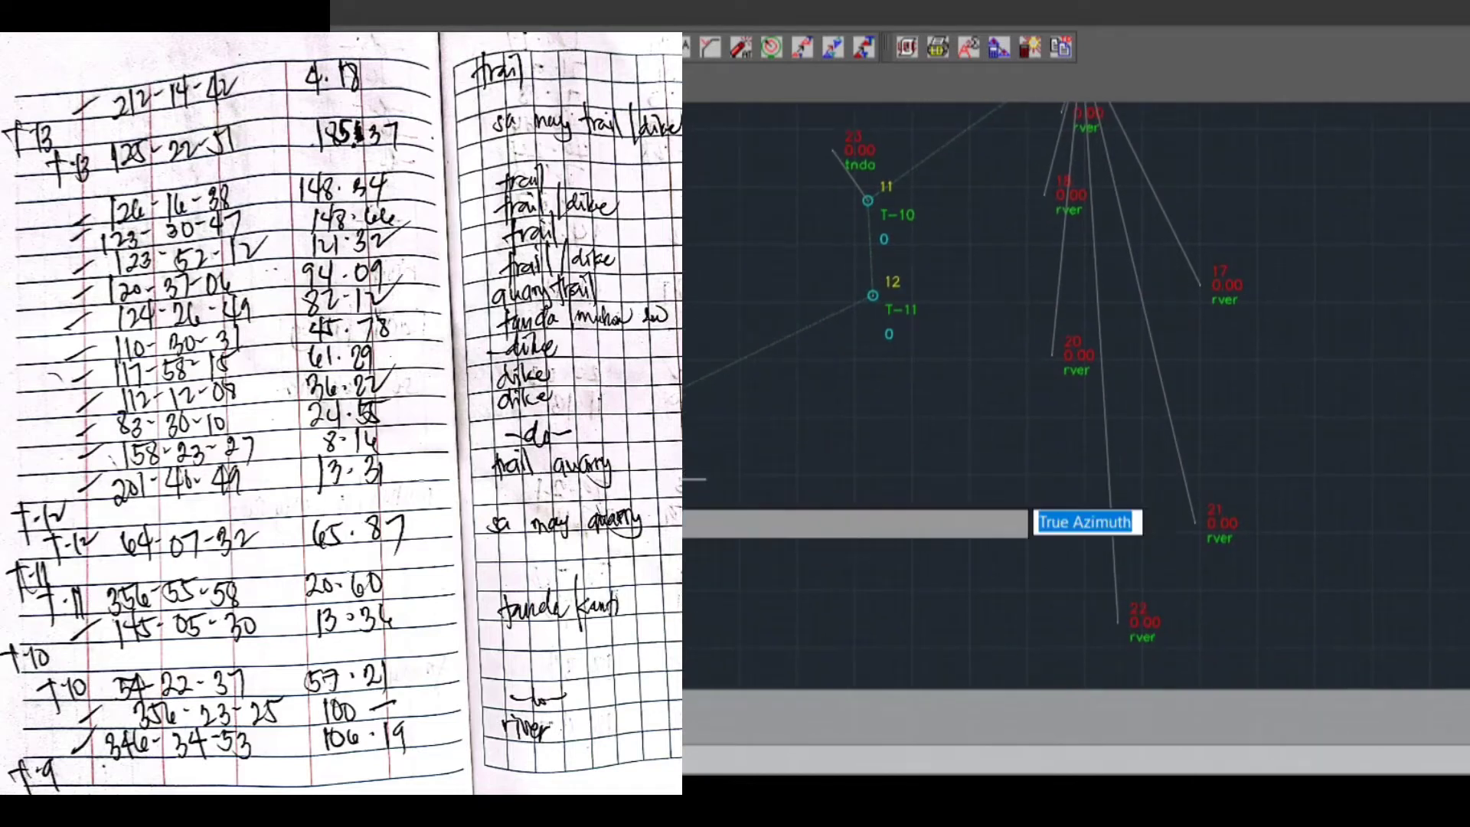
{"action": "type", "text": "201."}
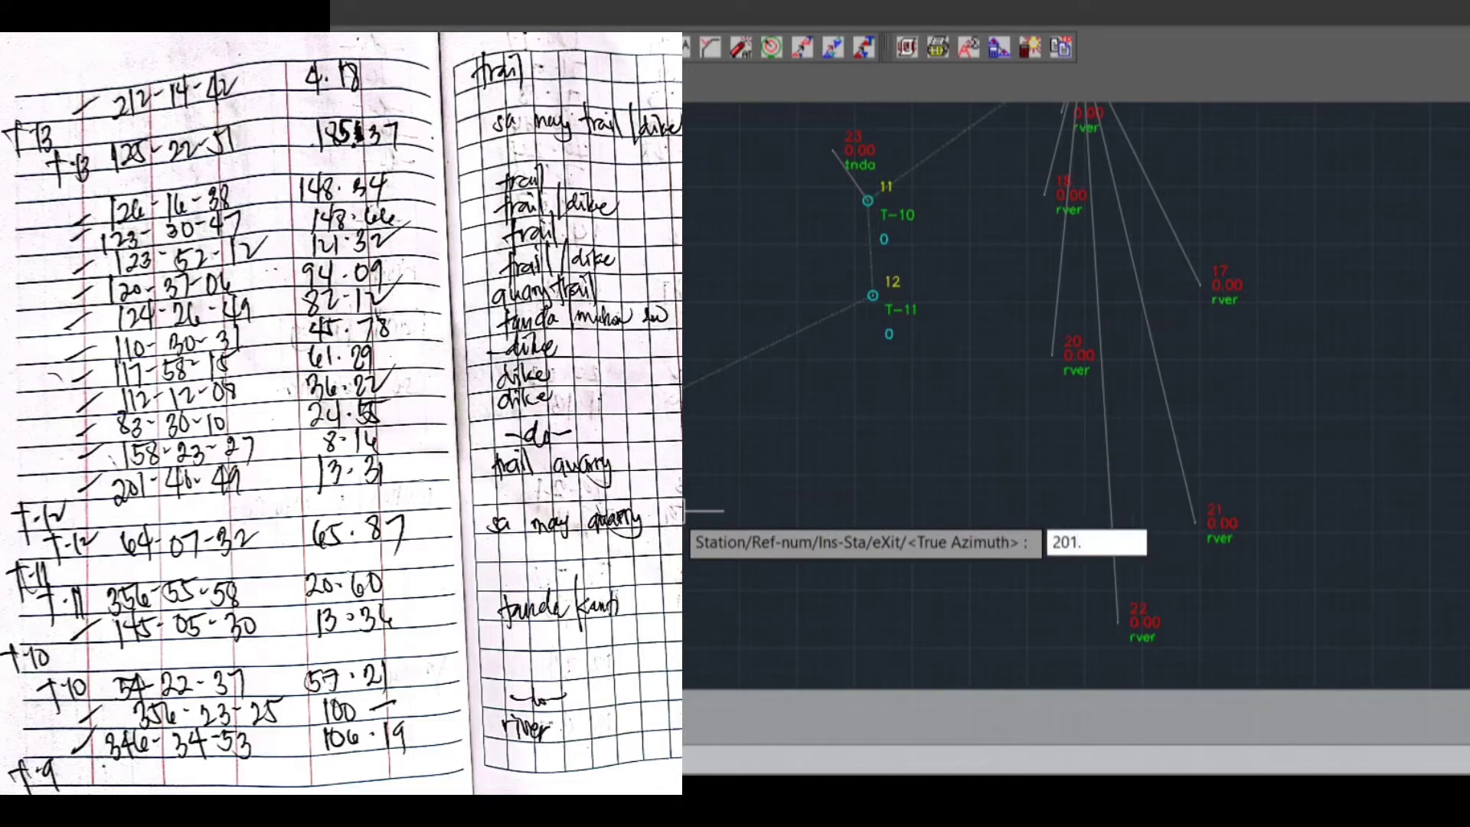
{"action": "type", "text": "4049"}
{"action": "key", "text": "Return"}
{"action": "type", "text": "13.36"}
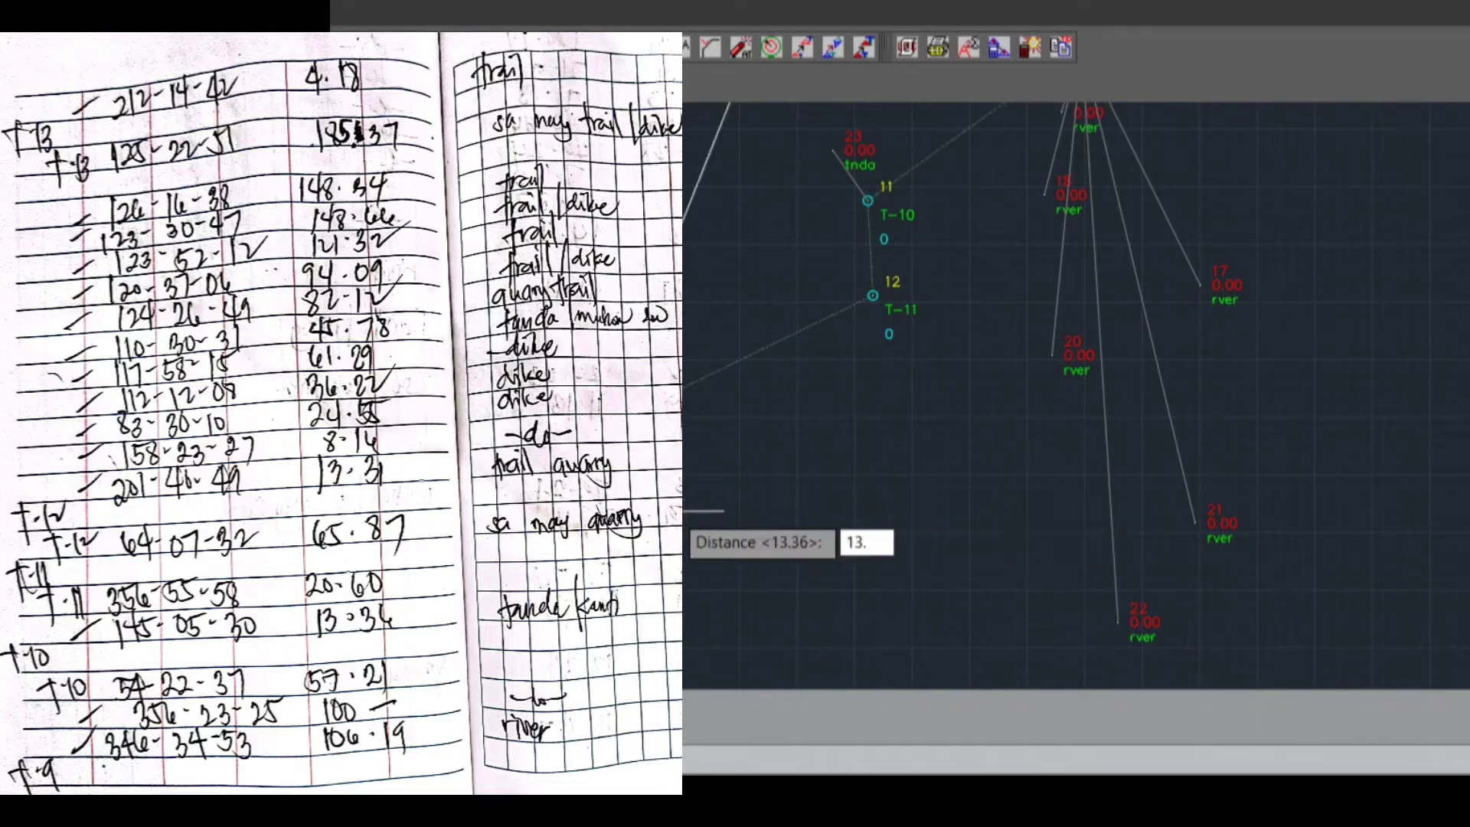
{"action": "key", "text": "Return"}
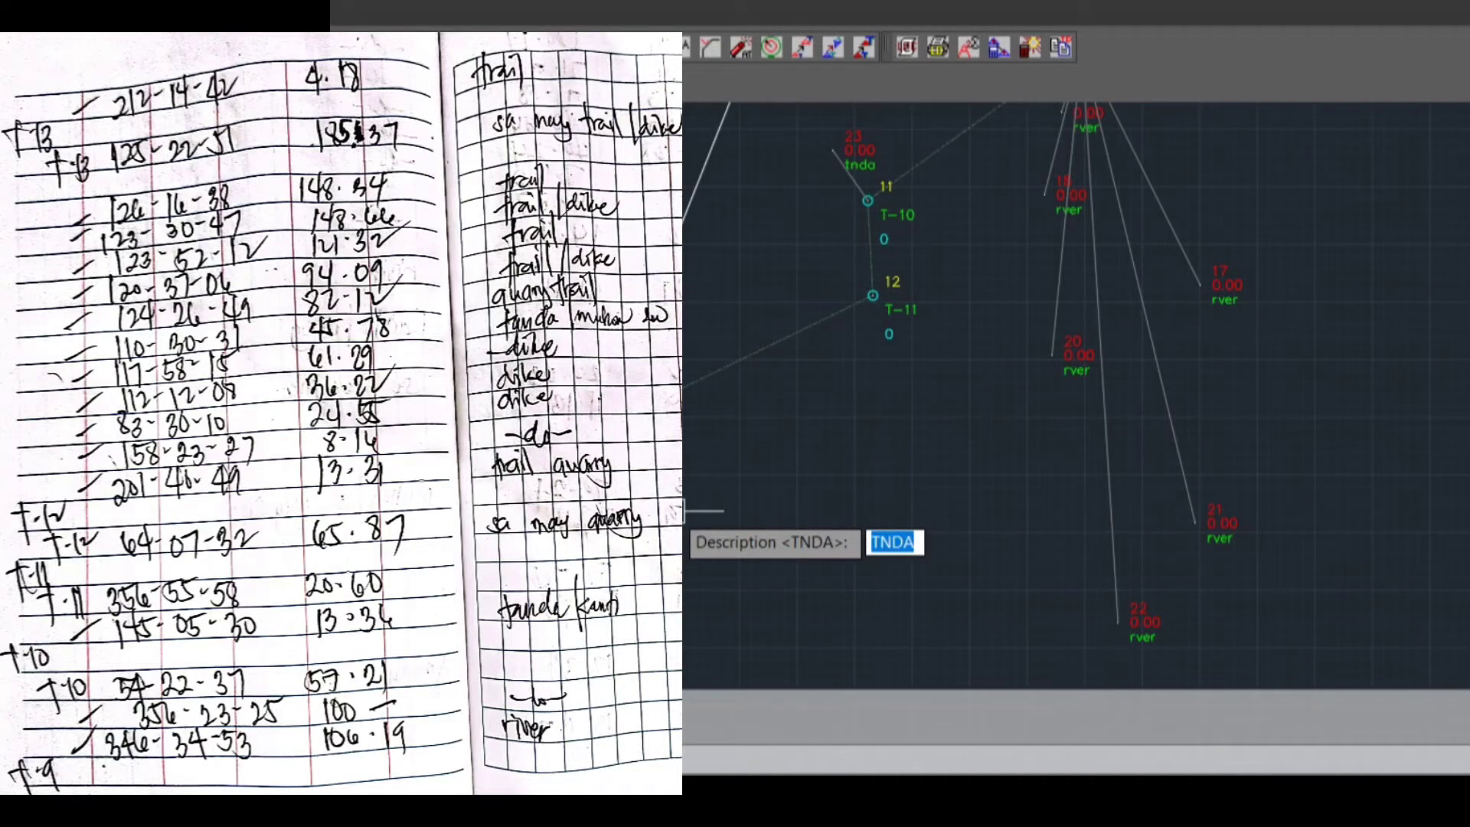
{"action": "type", "text": "TRAIL"}
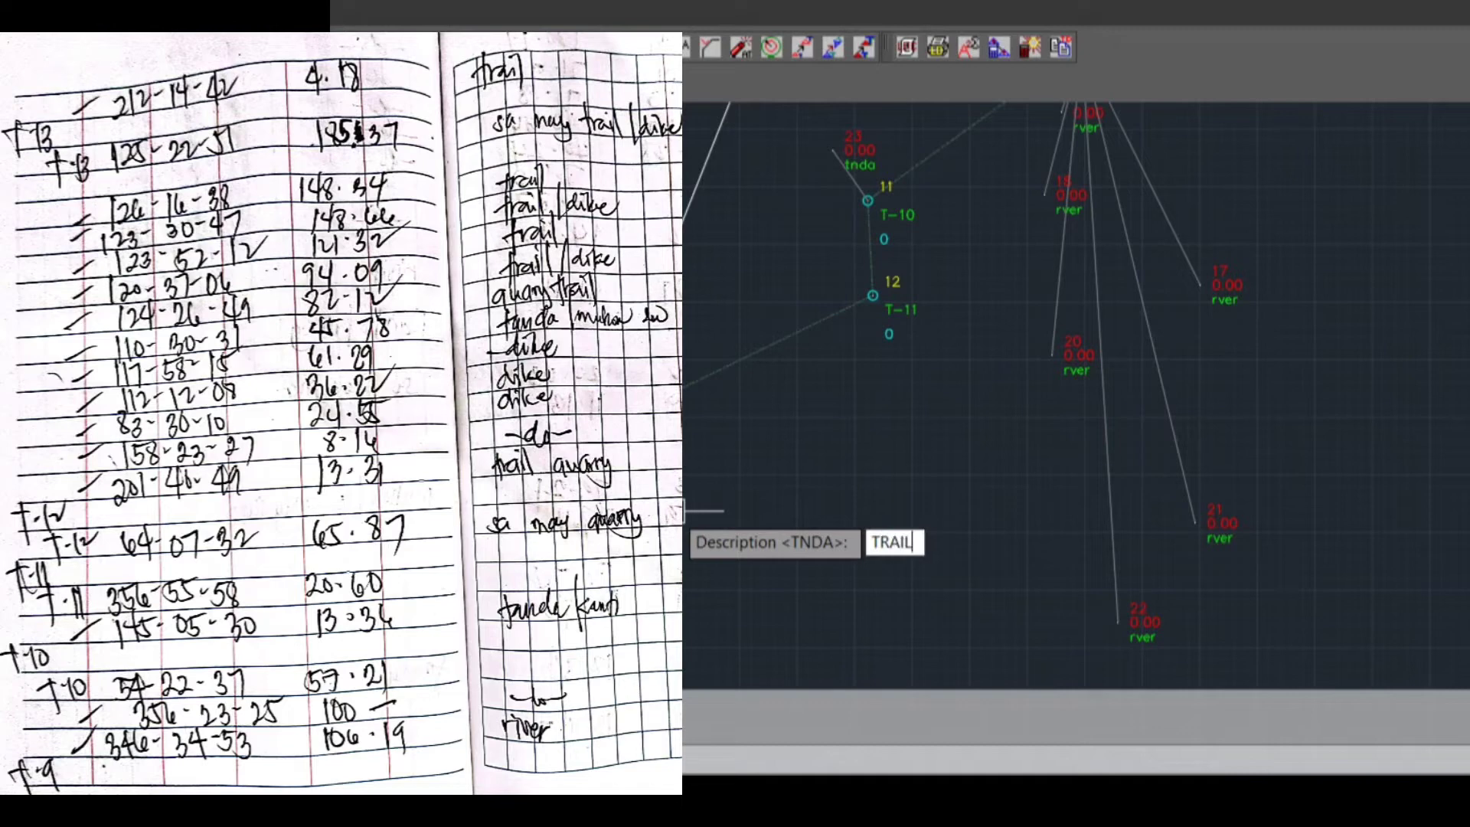
{"action": "key", "text": "Return"}
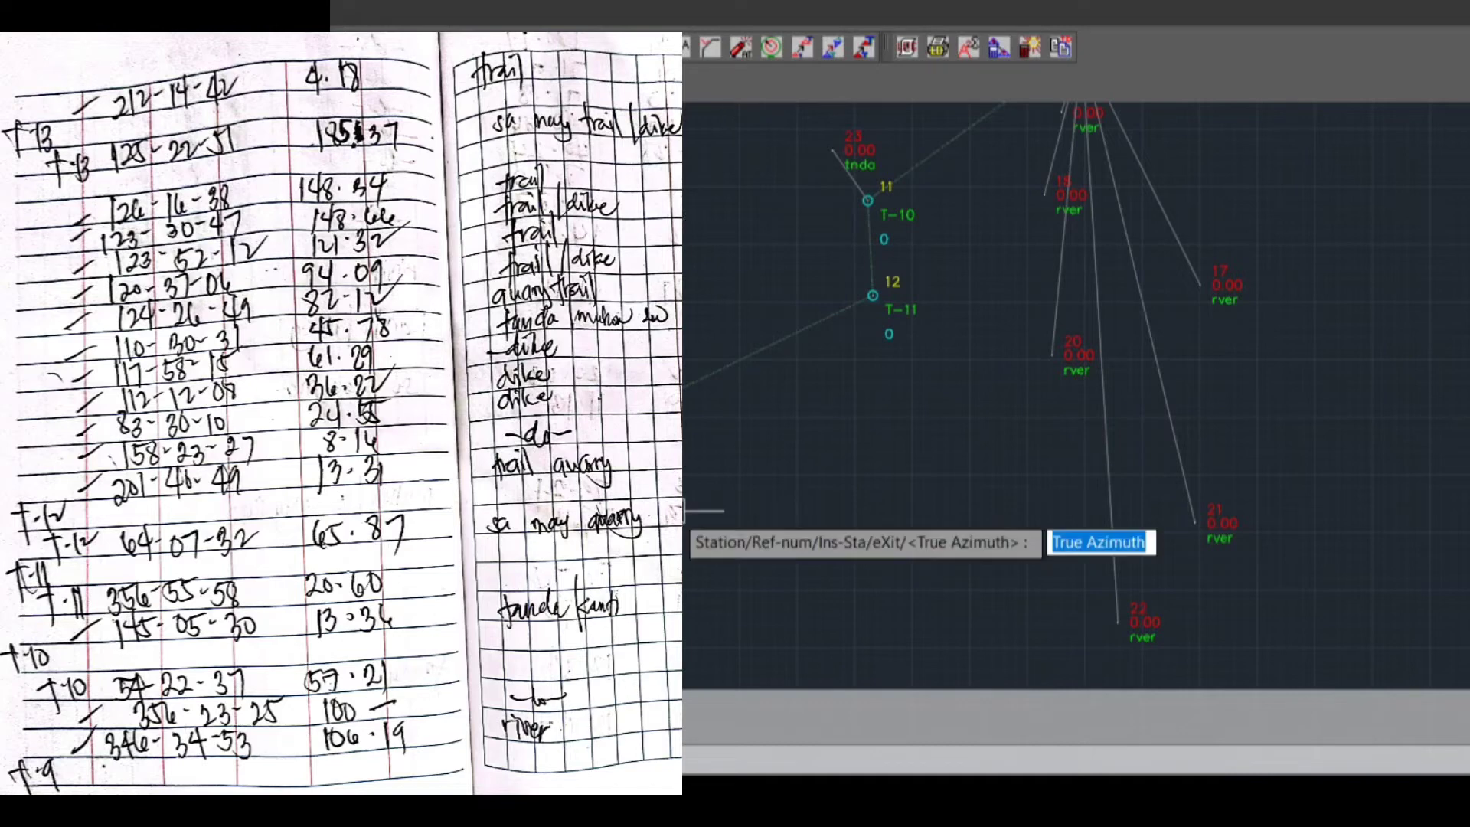
Plot the second sideshot from T-12 with true azimuth 158.2327, distance 8.16 and description T
{"action": "type", "text": "158.23"}
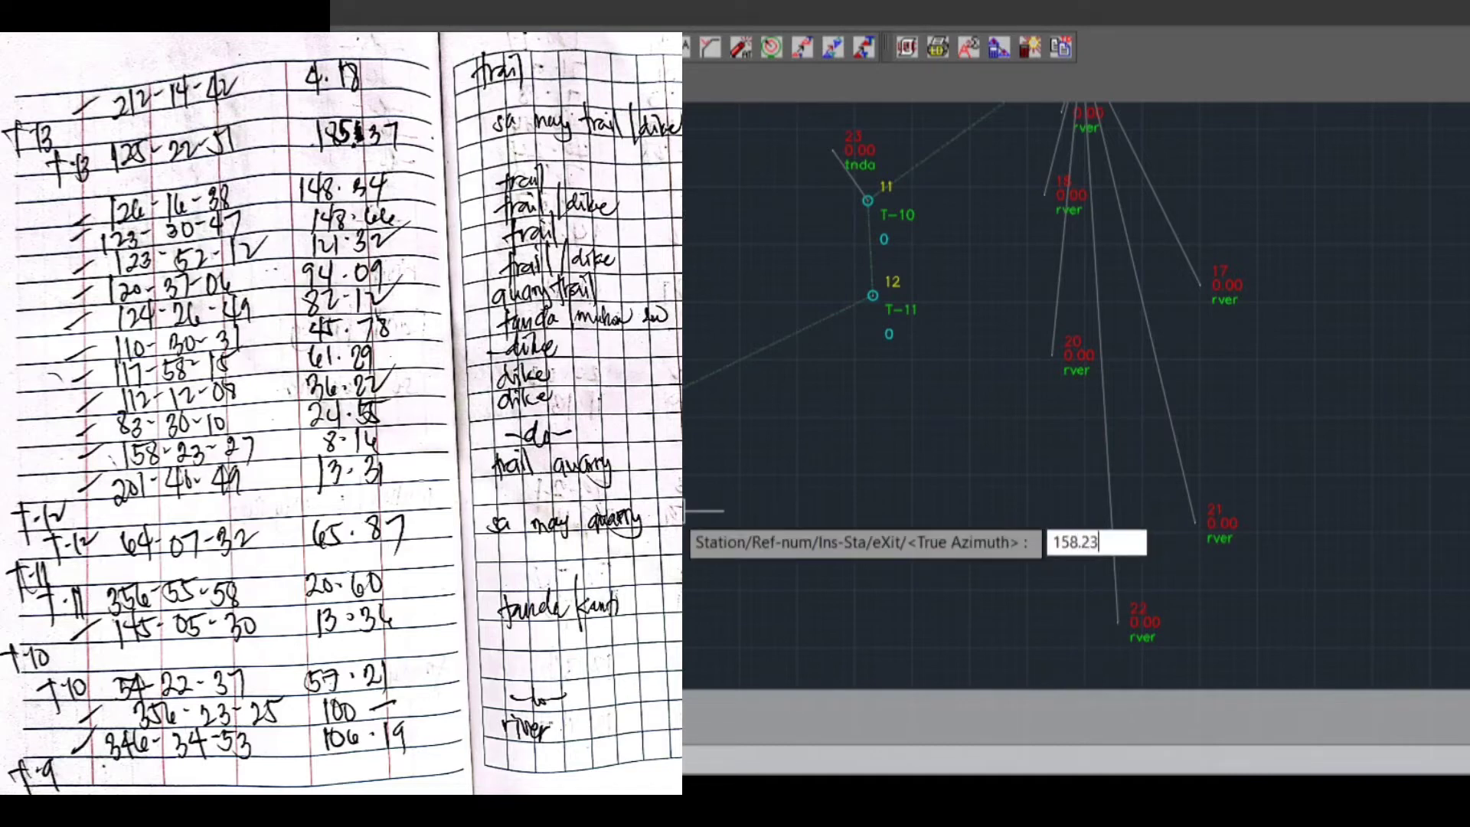
{"action": "type", "text": "27"}
{"action": "key", "text": "Return"}
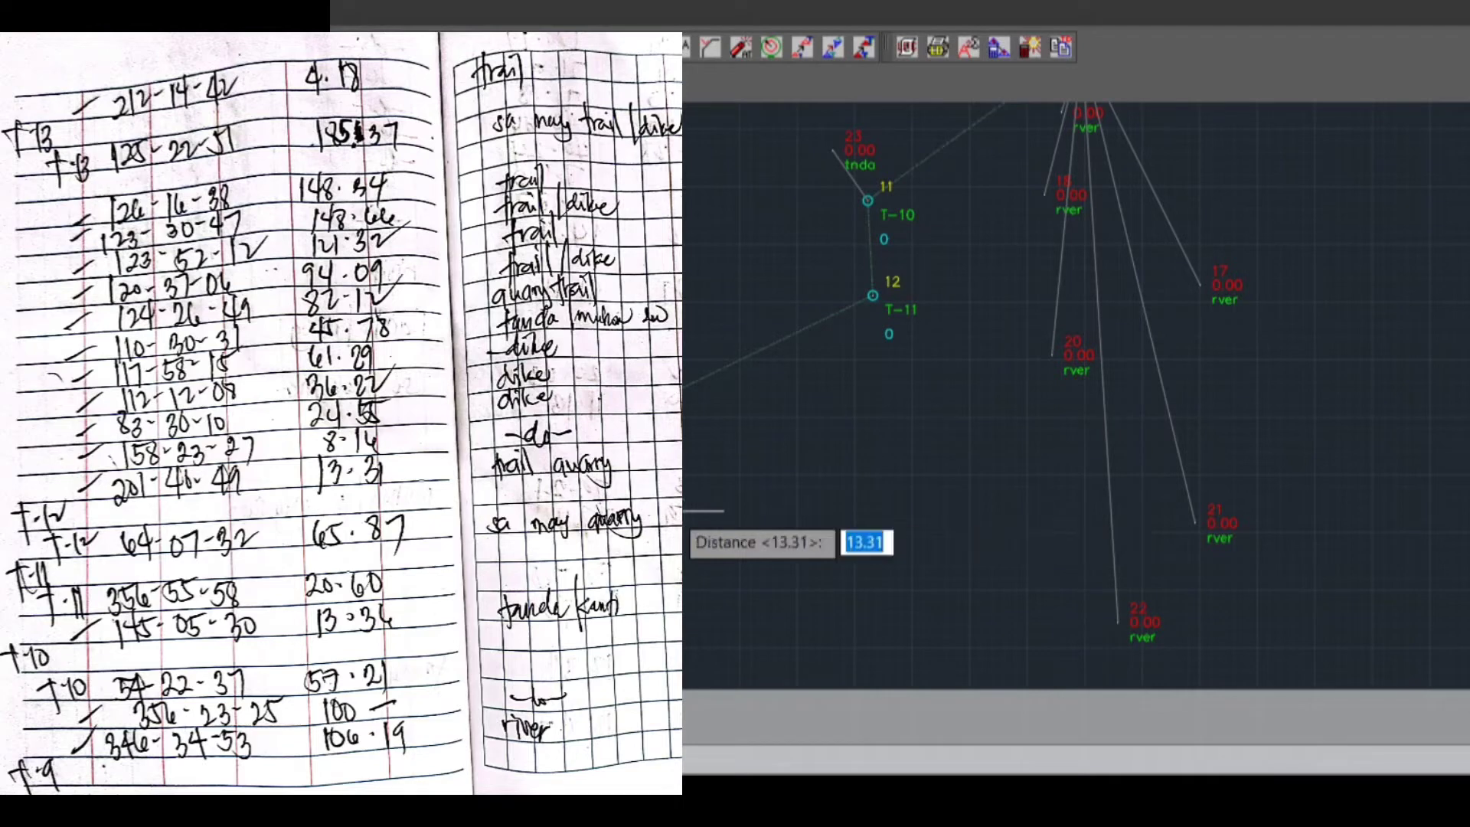
{"action": "type", "text": "8."}
{"action": "type", "text": "16"}
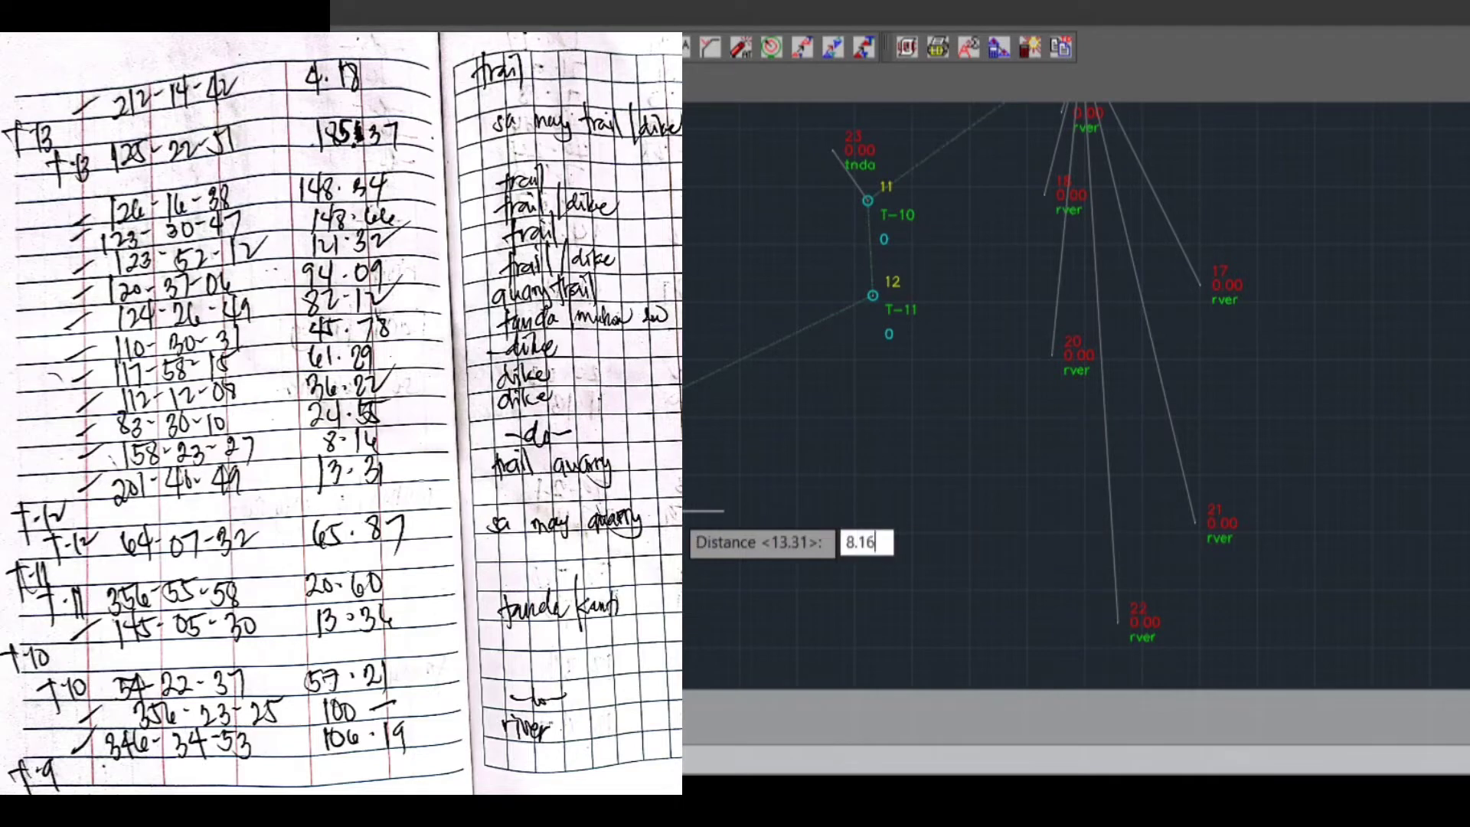
{"action": "key", "text": "Return"}
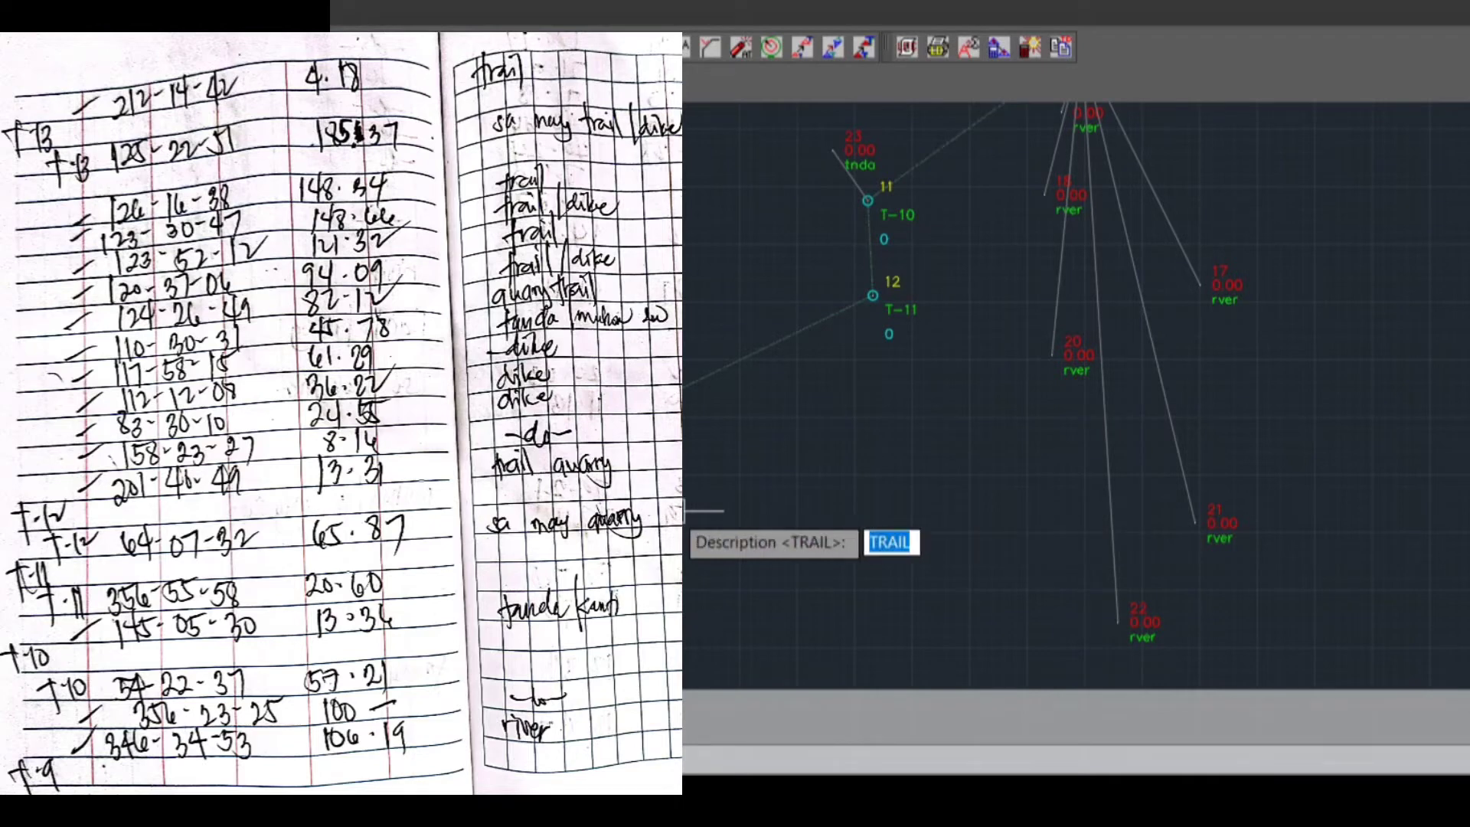
{"action": "type", "text": "T"}
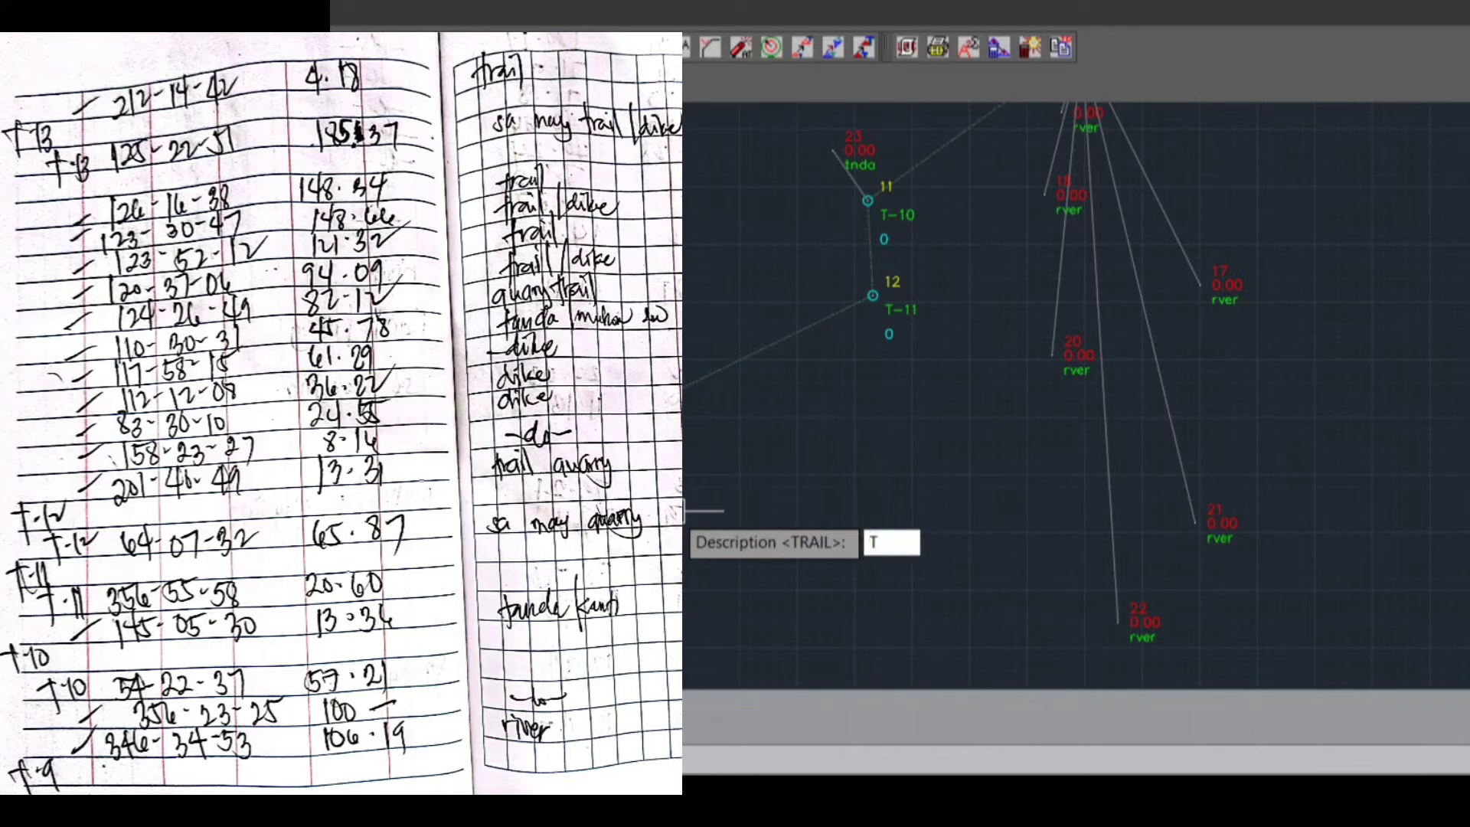
{"action": "key", "text": "Return"}
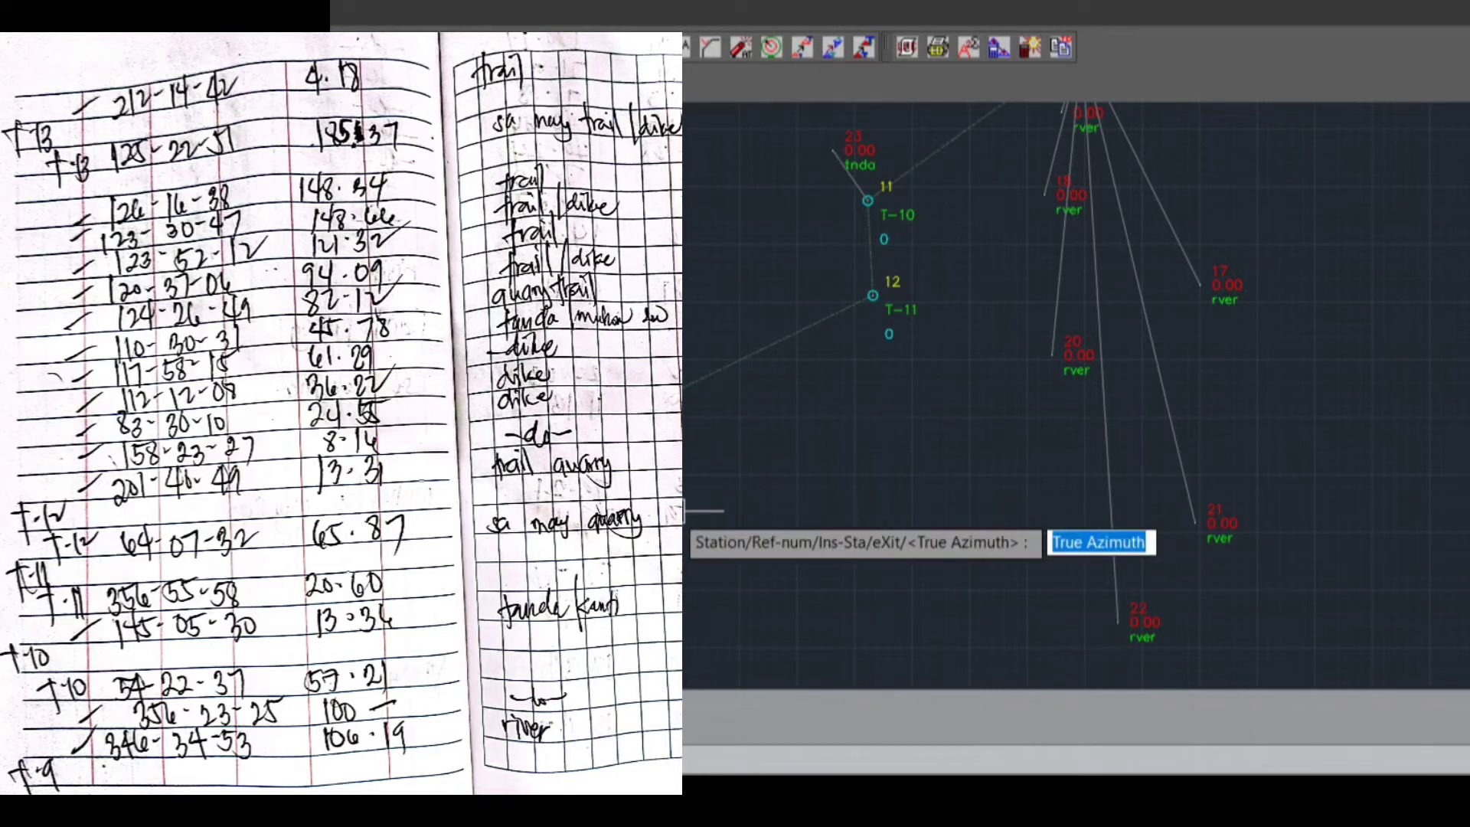
Enter true azimuth 83.3010 and distance 24.55 for the third sideshot from T-12
{"action": "type", "text": "83.30"}
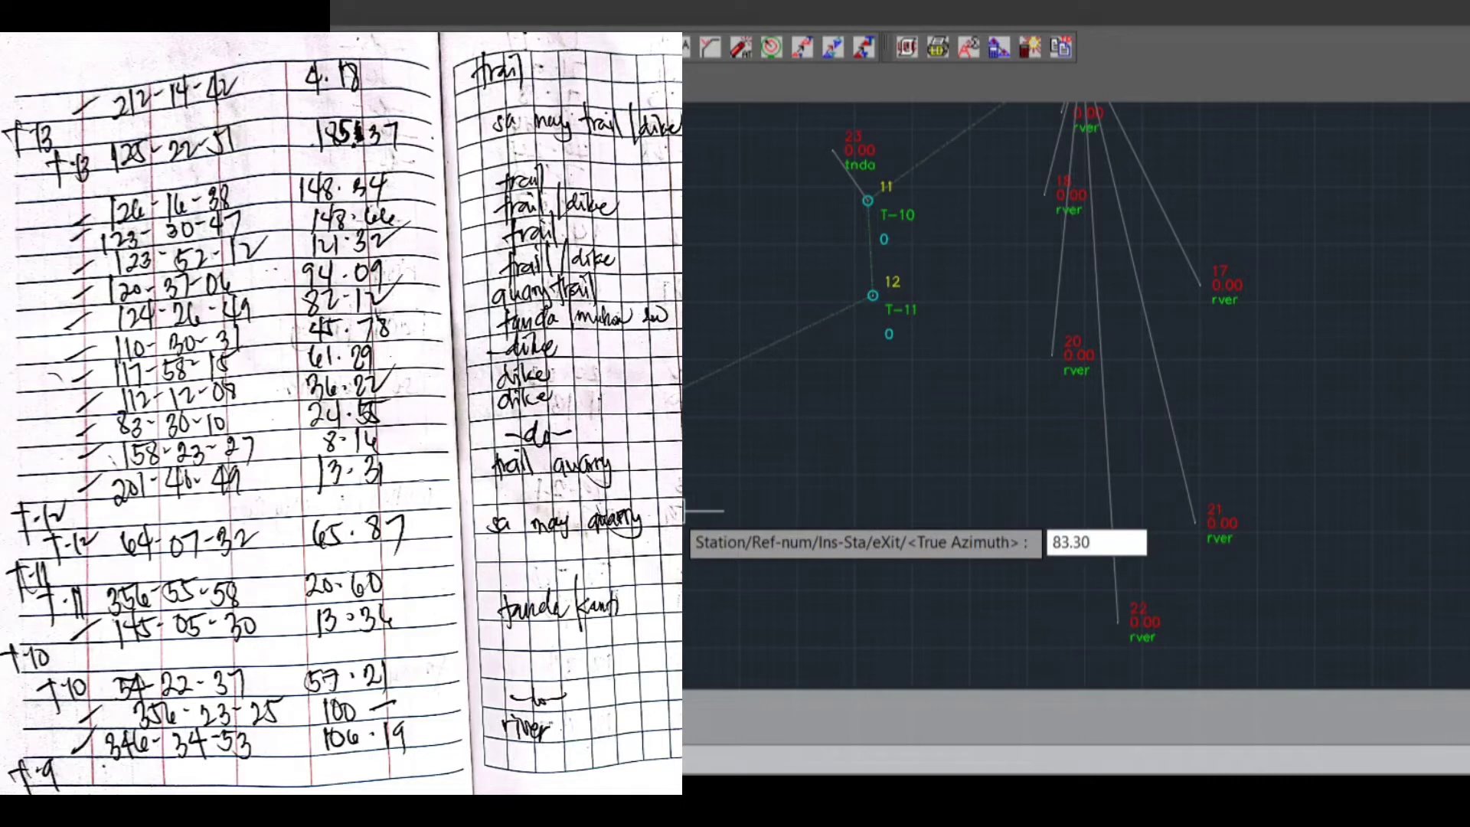
{"action": "type", "text": "10"}
{"action": "key", "text": "Return"}
{"action": "type", "text": "24"}
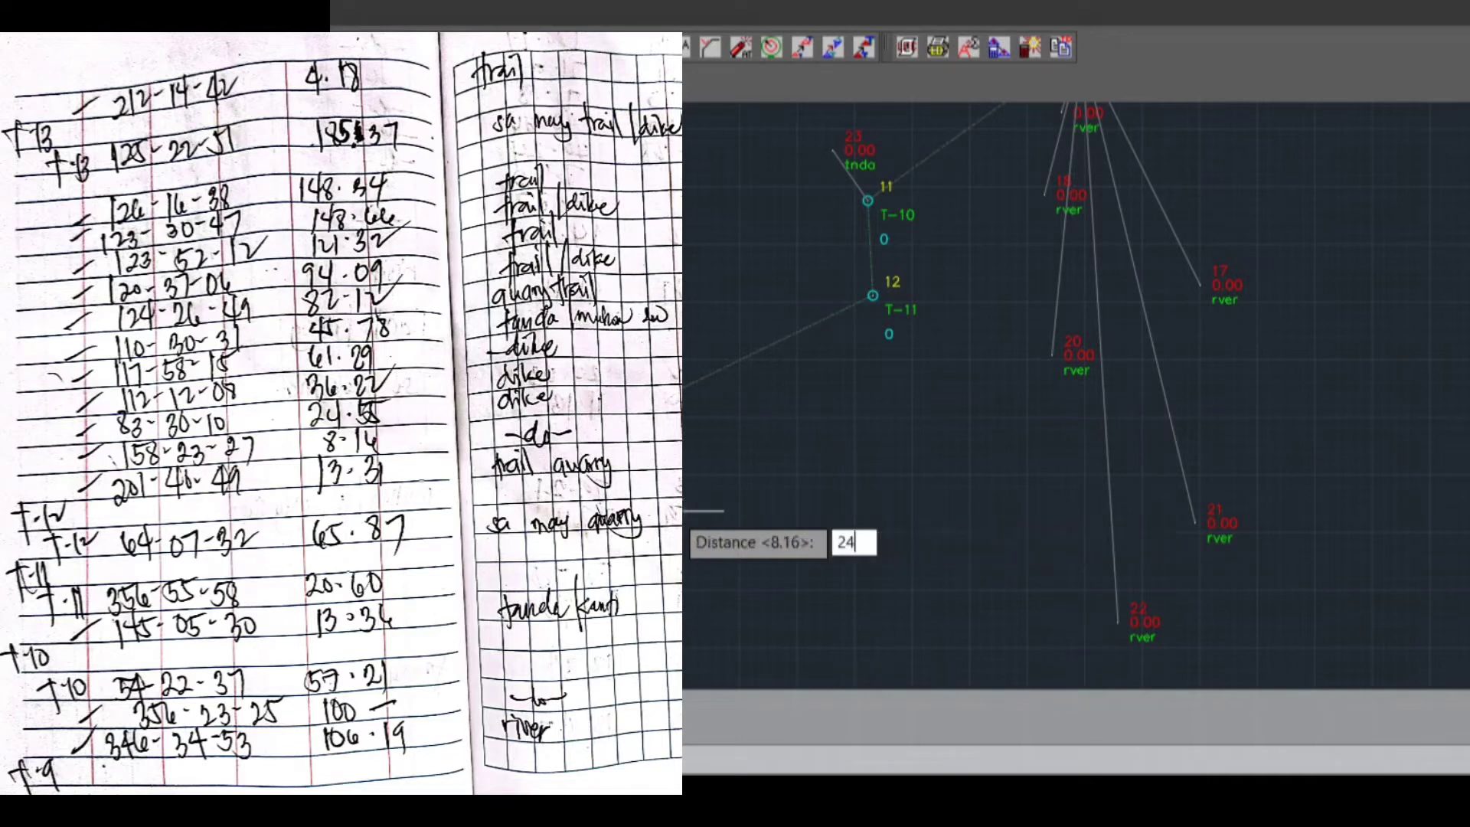
{"action": "type", "text": ".55"}
{"action": "key", "text": "Return"}
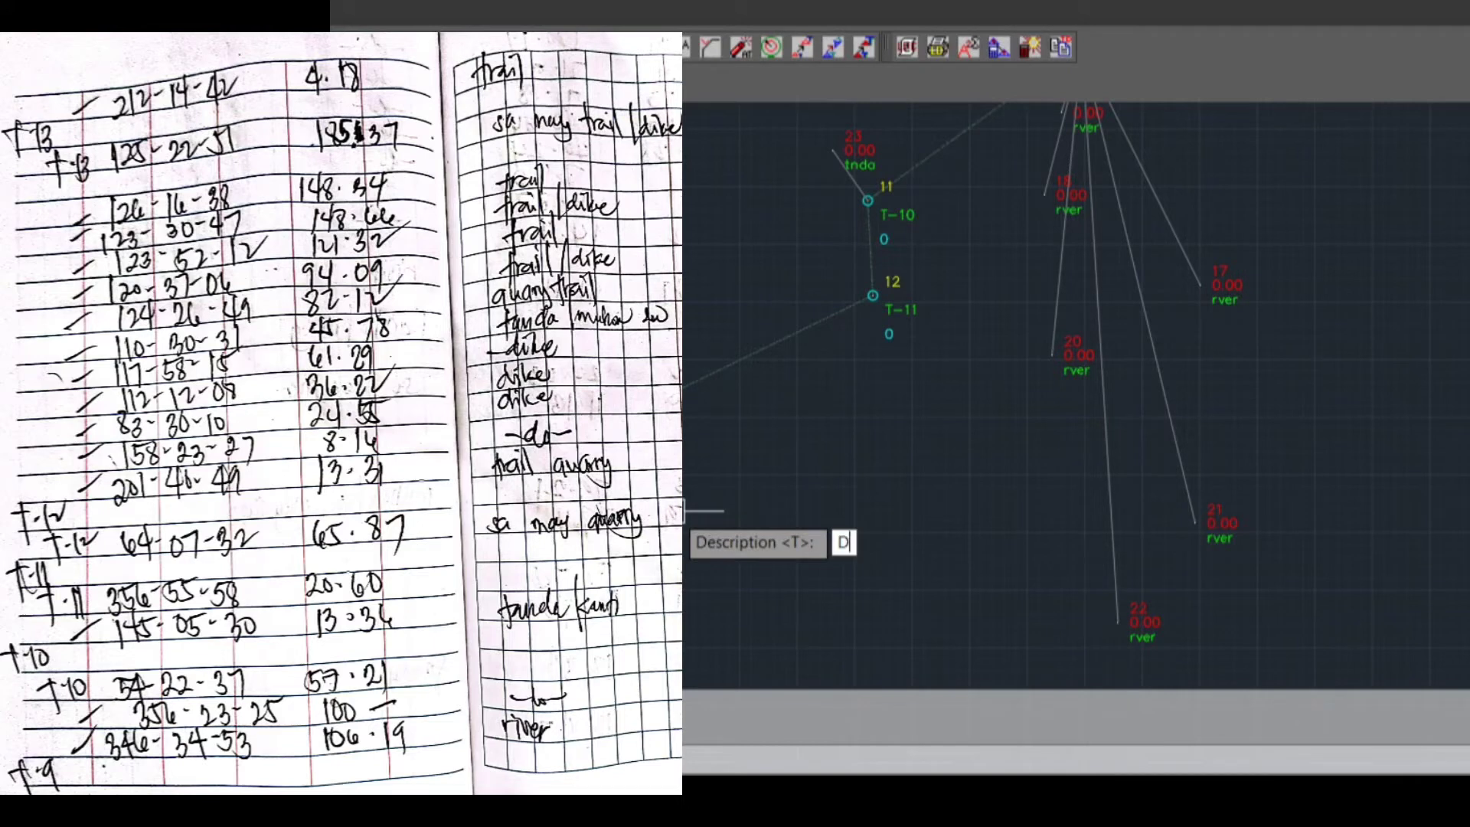
Describe the third sideshot from T-12 as D and plot the fourth with true azimuth 112.1208, distance 36.22 and the same description
{"action": "key", "text": "Return"}
{"action": "type", "text": "112"}
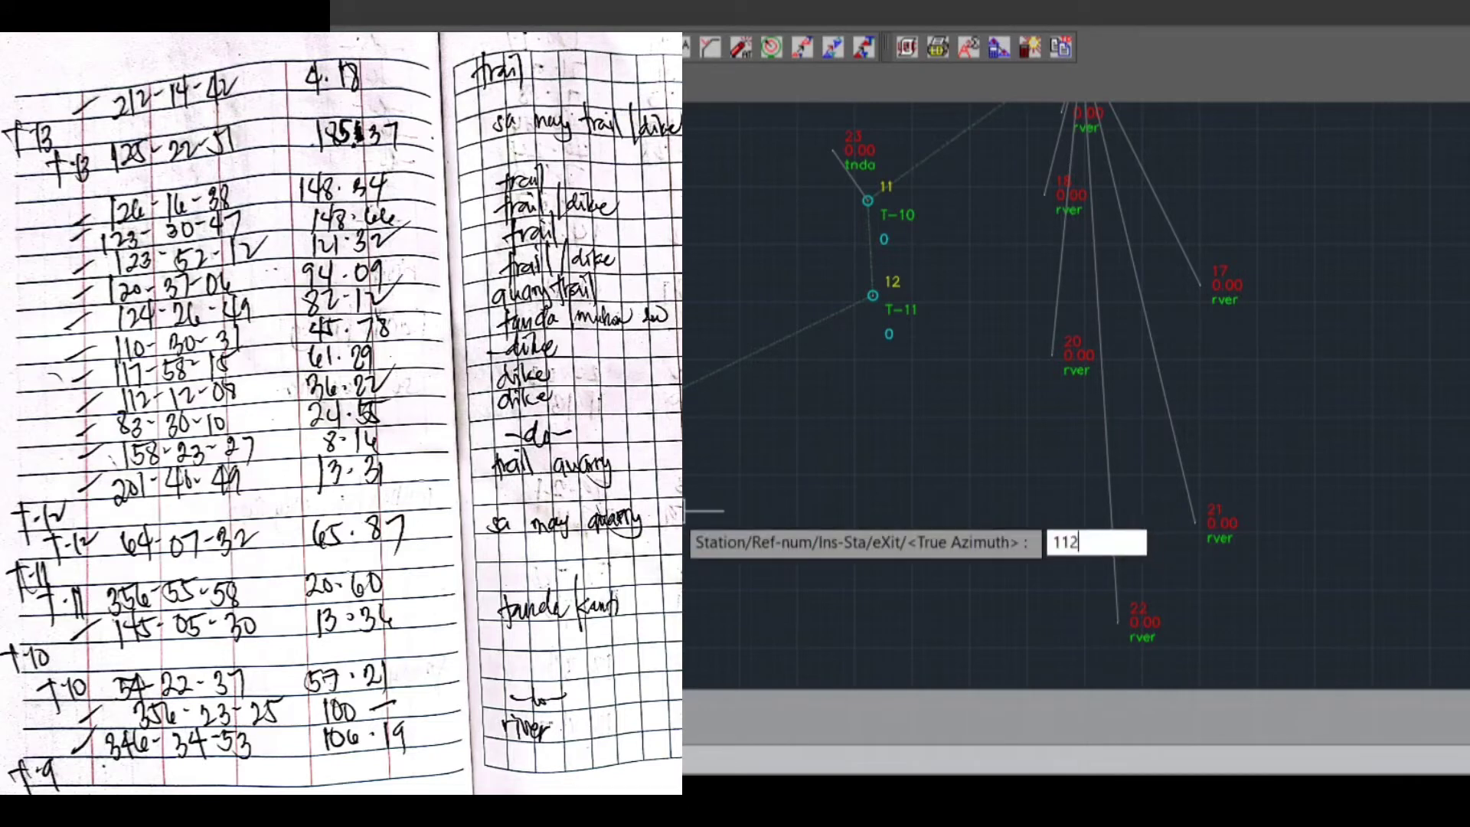
{"action": "type", "text": ".1208"}
{"action": "key", "text": "Return"}
{"action": "type", "text": "36.22"}
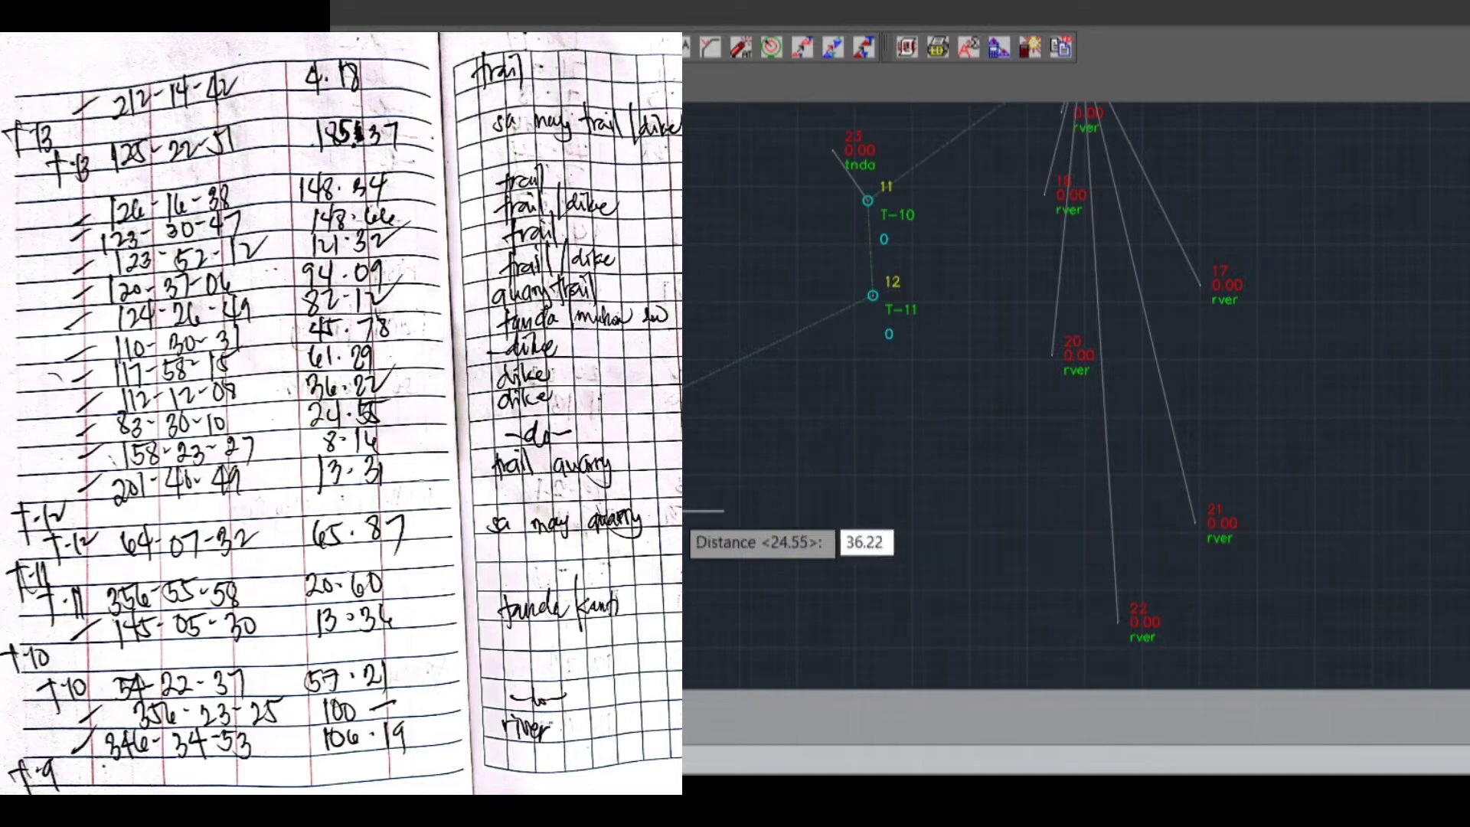
{"action": "key", "text": "Return"}
{"action": "key", "text": "Return"}
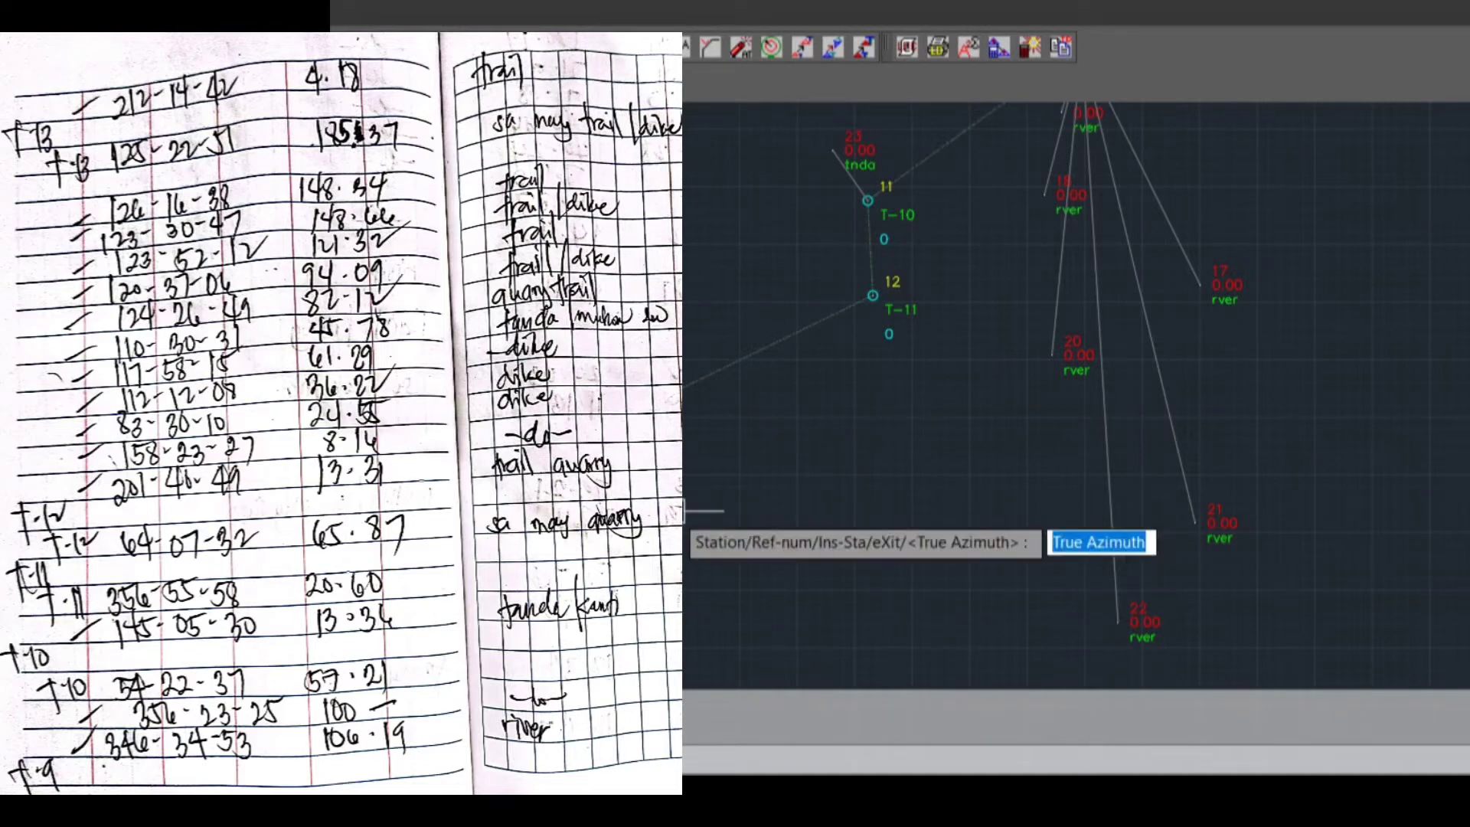
Plot the fifth sideshot from T-12 with true azimuth 117.5815, distance 61.29 and description D
{"action": "type", "text": "117"}
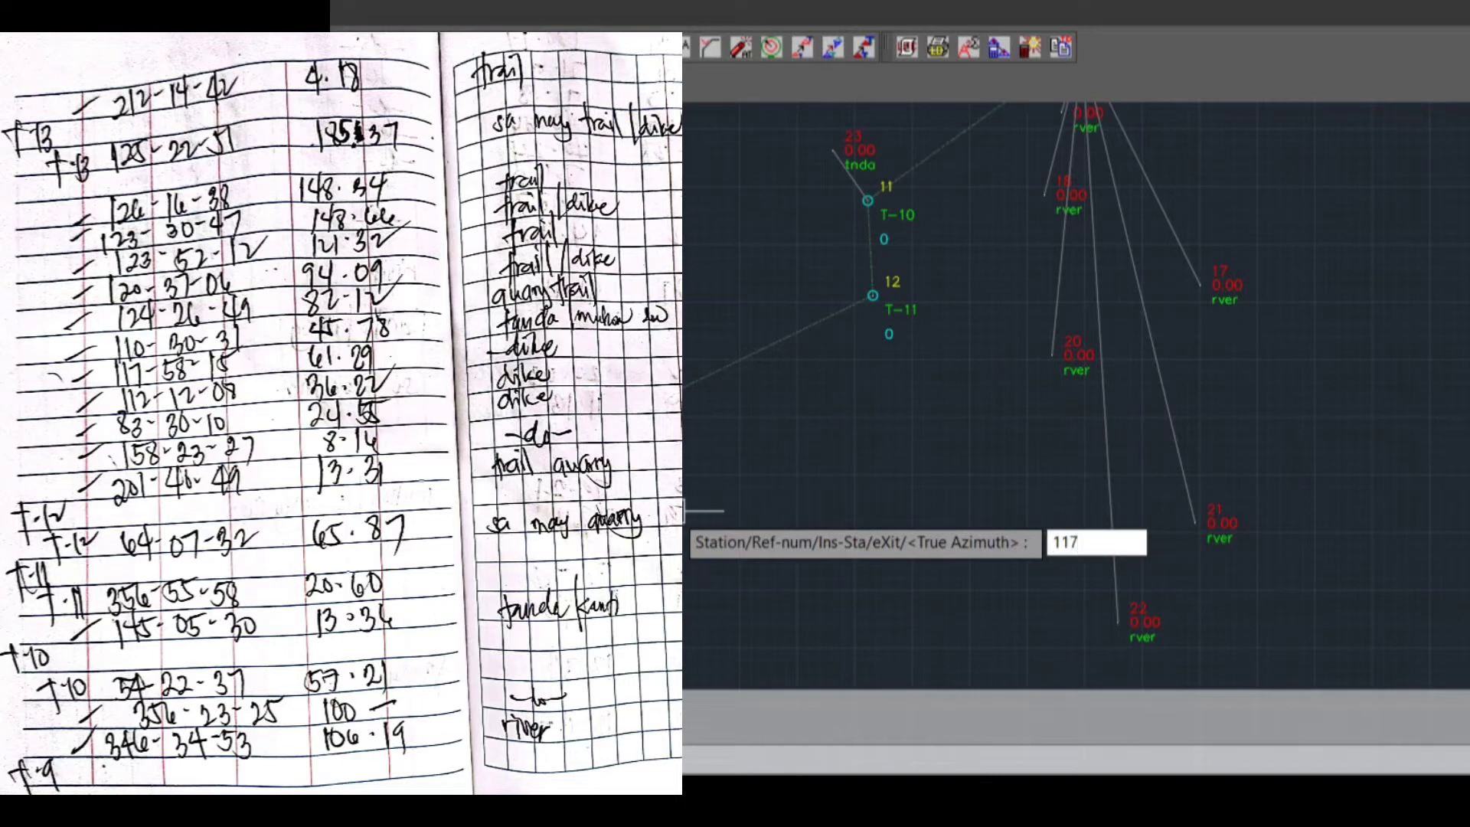
{"action": "type", "text": ".5815"}
{"action": "key", "text": "Return"}
{"action": "type", "text": "61."}
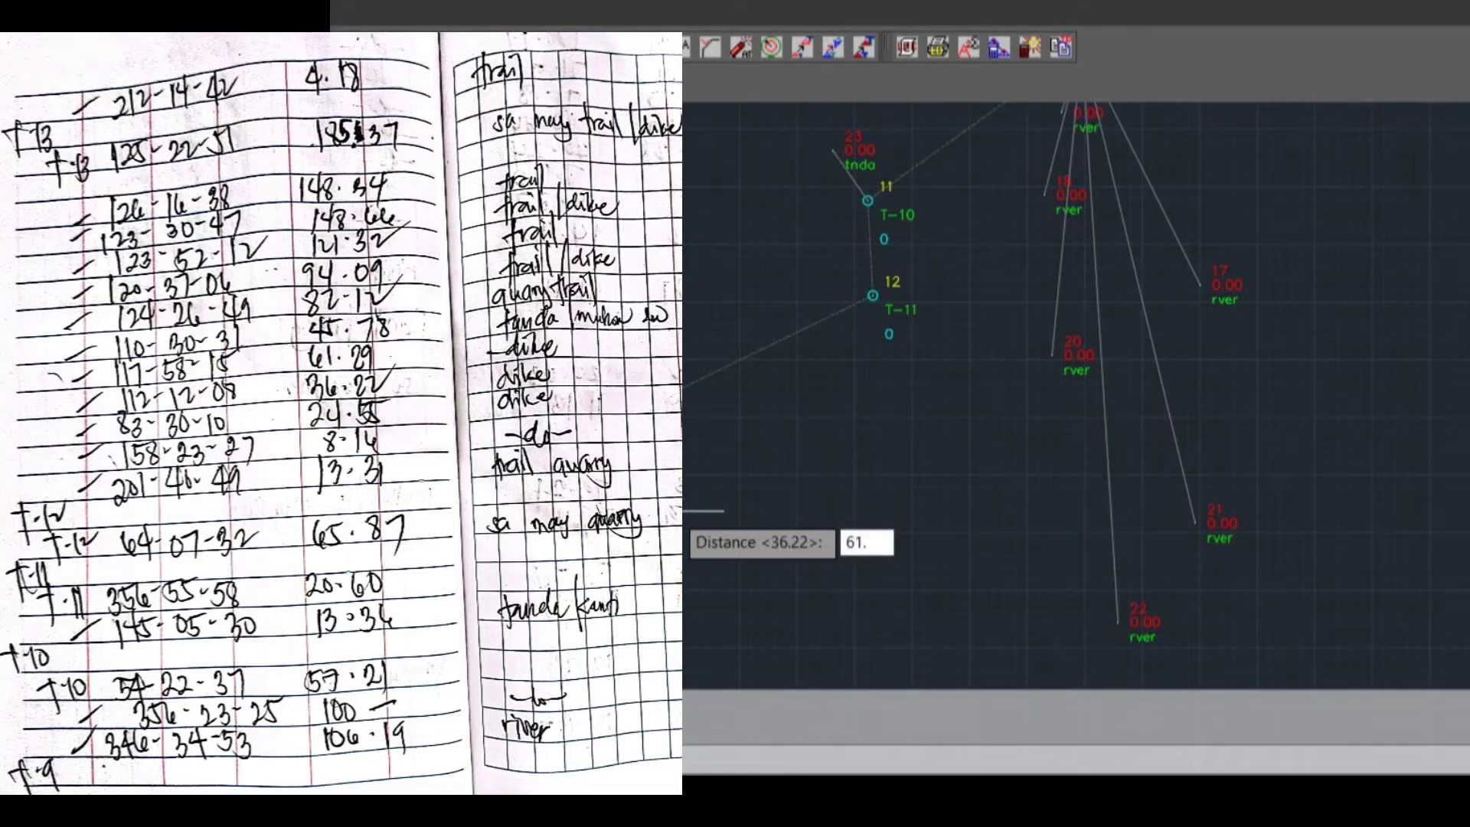
{"action": "type", "text": "29"}
{"action": "key", "text": "Return"}
{"action": "key", "text": "Return"}
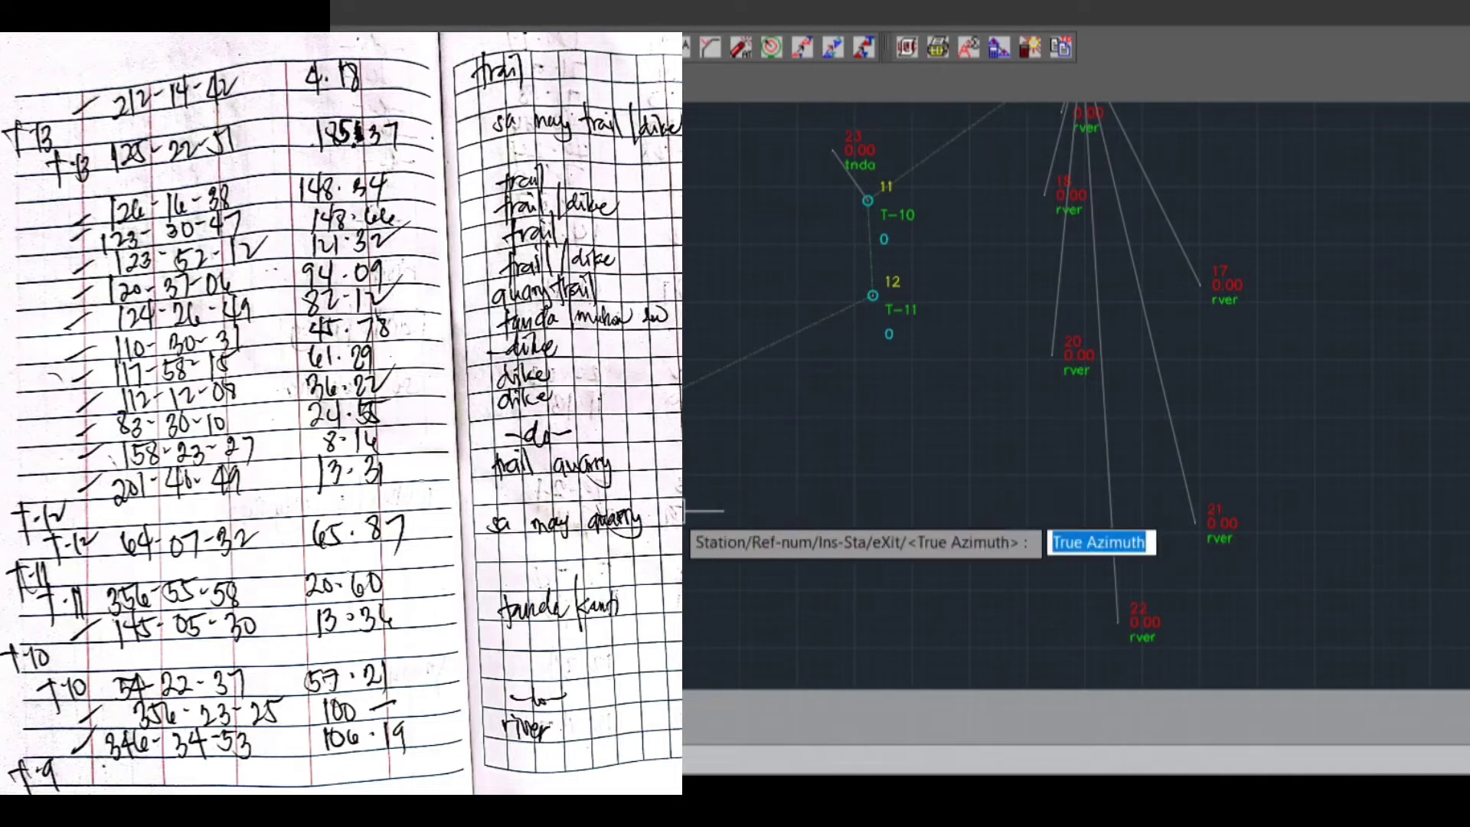
Plot the sixth sideshot from T-12 with true azimuth 110.3031, distance 45.78 and description TNDA/D
{"action": "type", "text": "110.3031"}
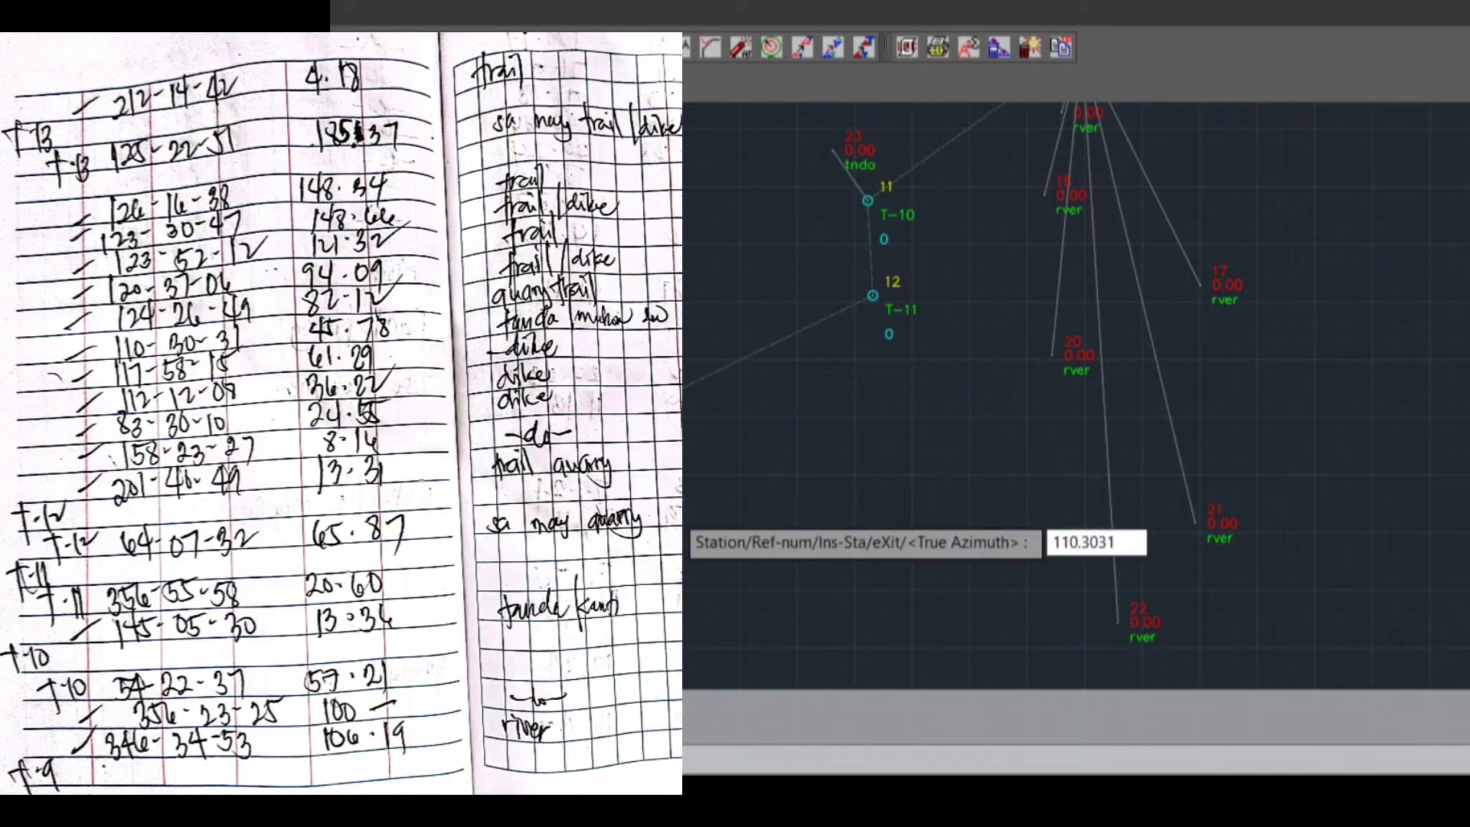
{"action": "key", "text": "Return"}
{"action": "type", "text": "45.78"}
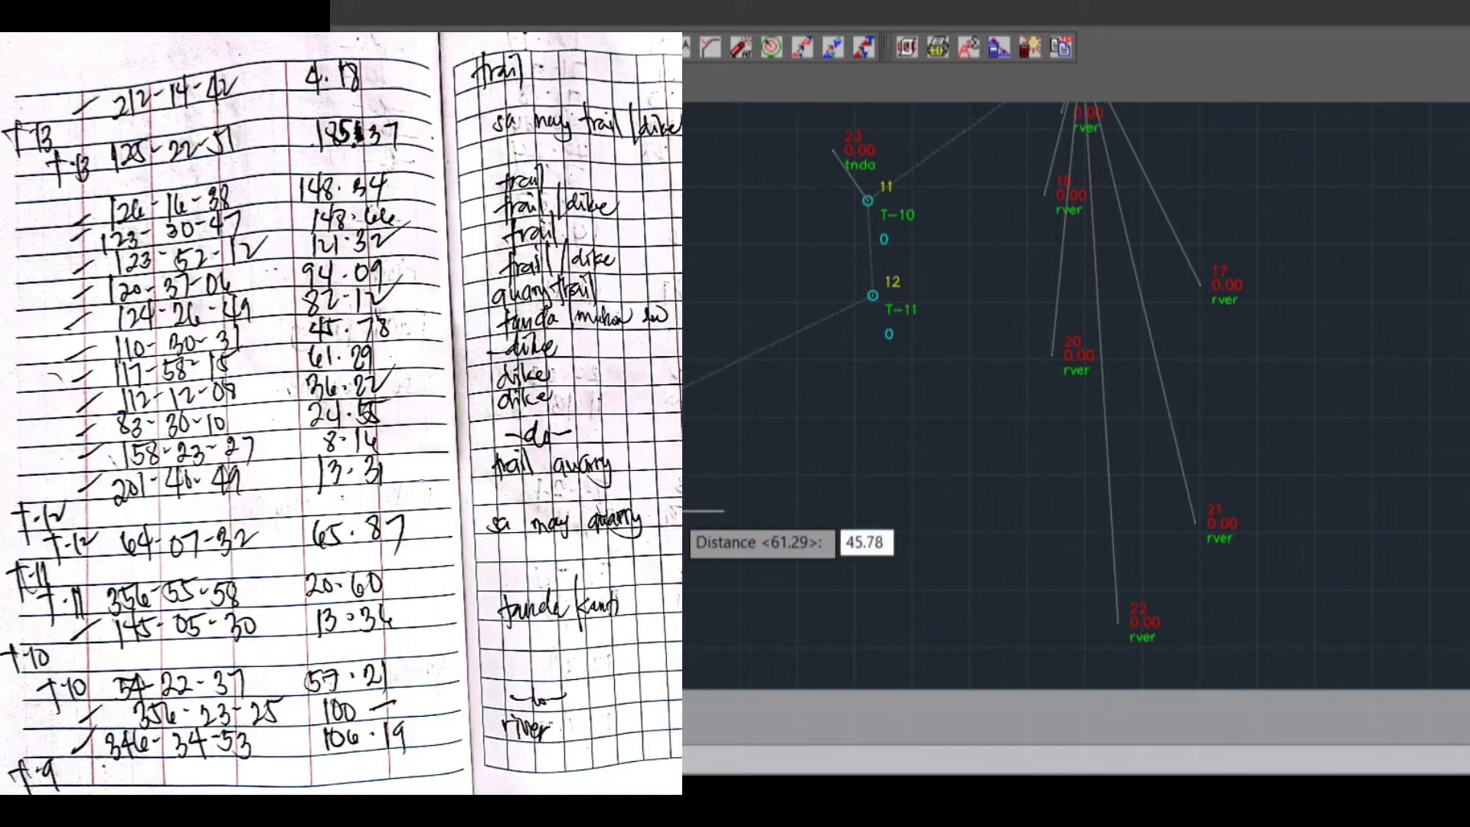
{"action": "key", "text": "Return"}
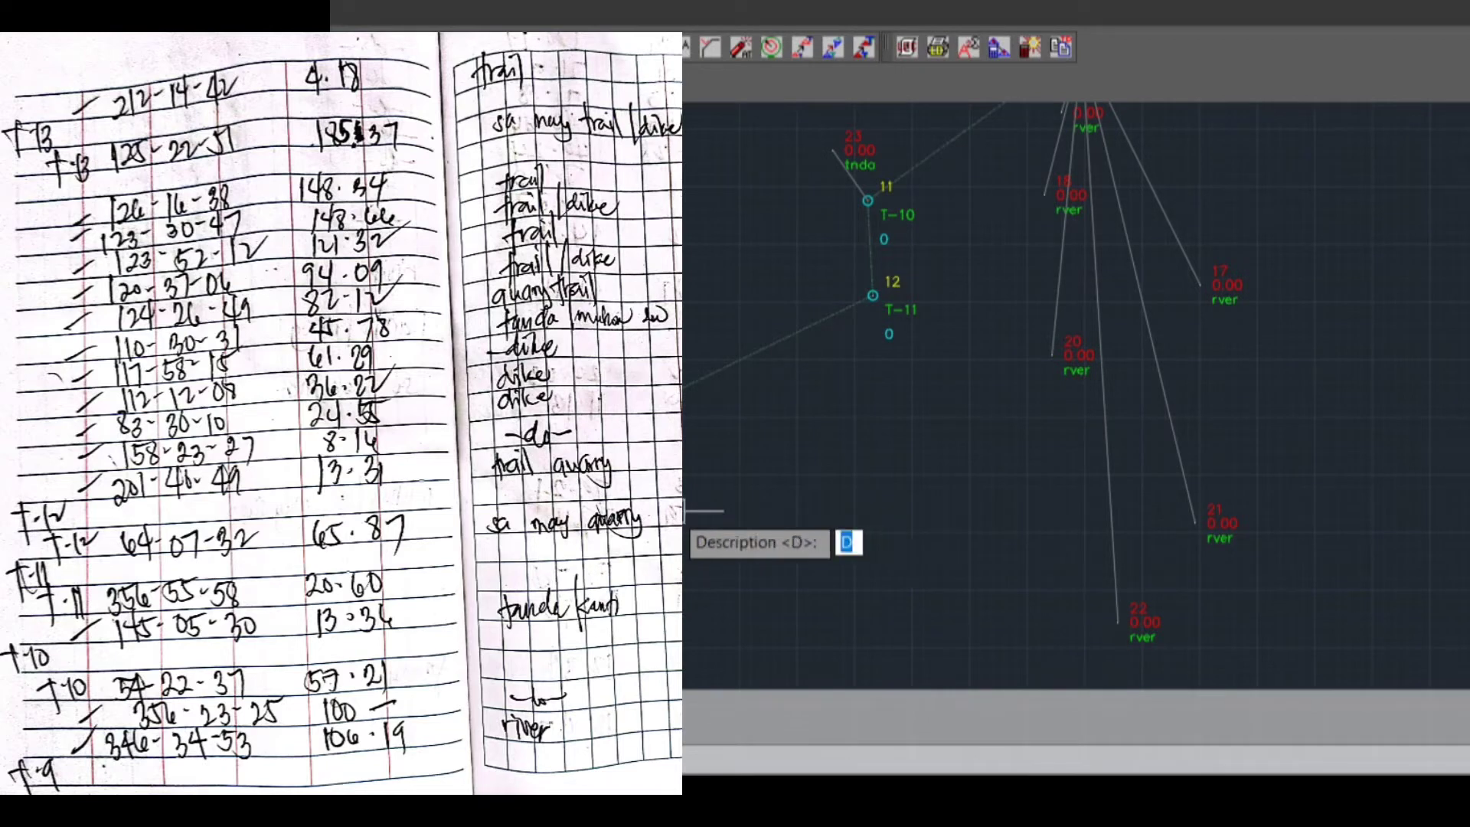
{"action": "type", "text": "TNDA"}
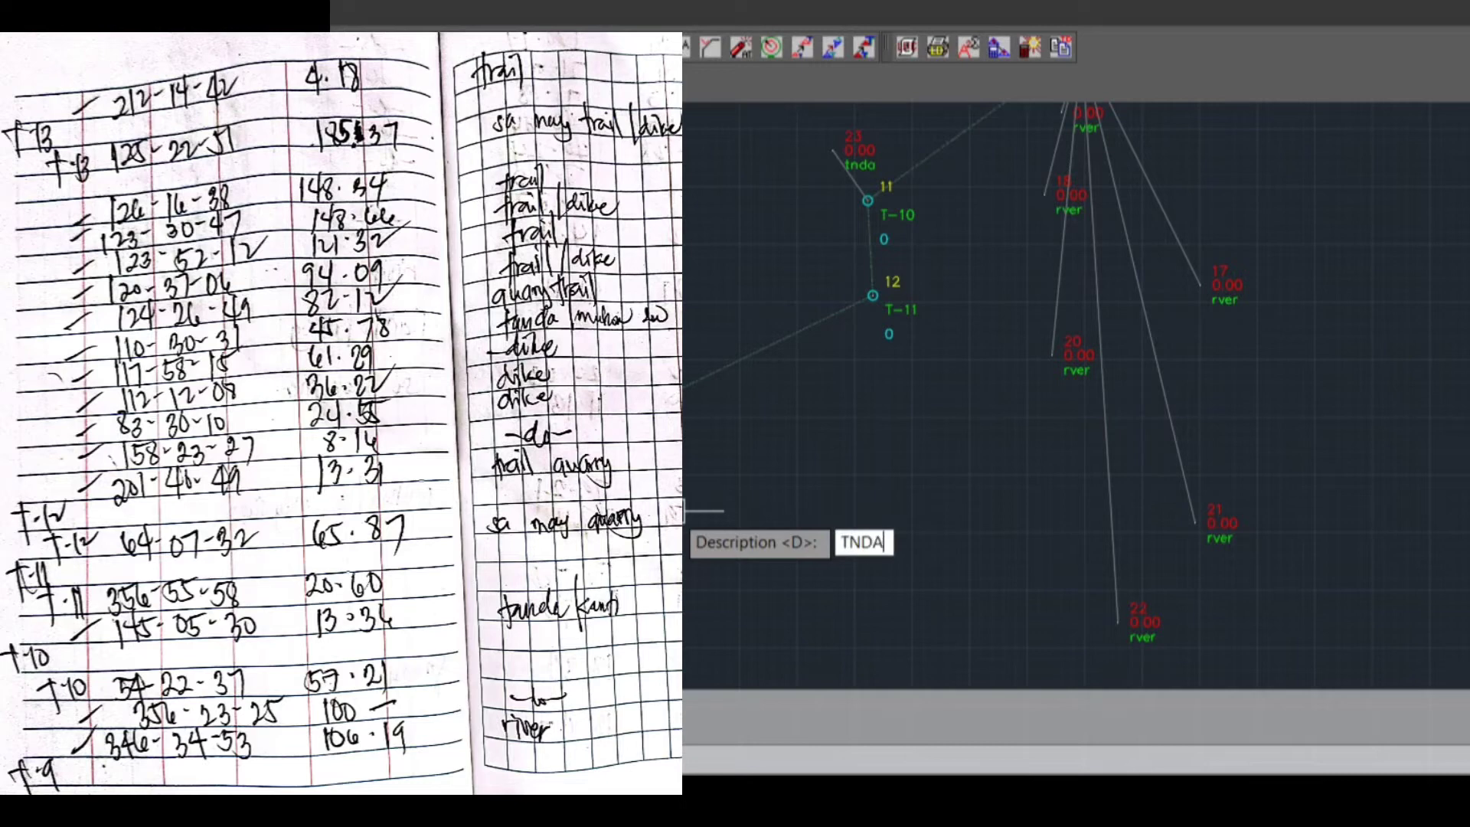
{"action": "type", "text": "/D"}
{"action": "key", "text": "Return"}
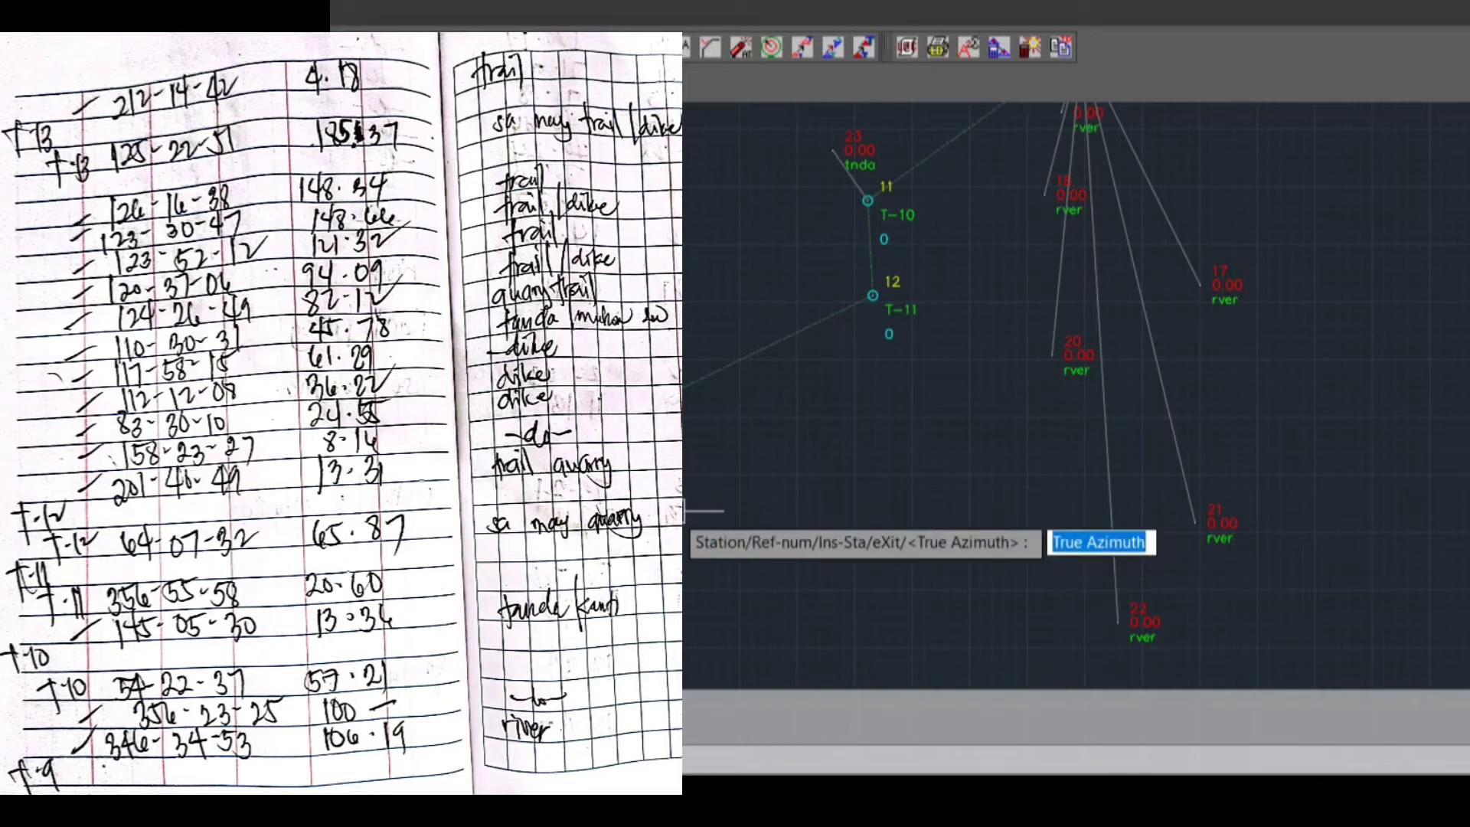
Plot the seventh sideshot from T-12 with true azimuth 124.2649, distance 82.12 and description T
{"action": "type", "text": "124."}
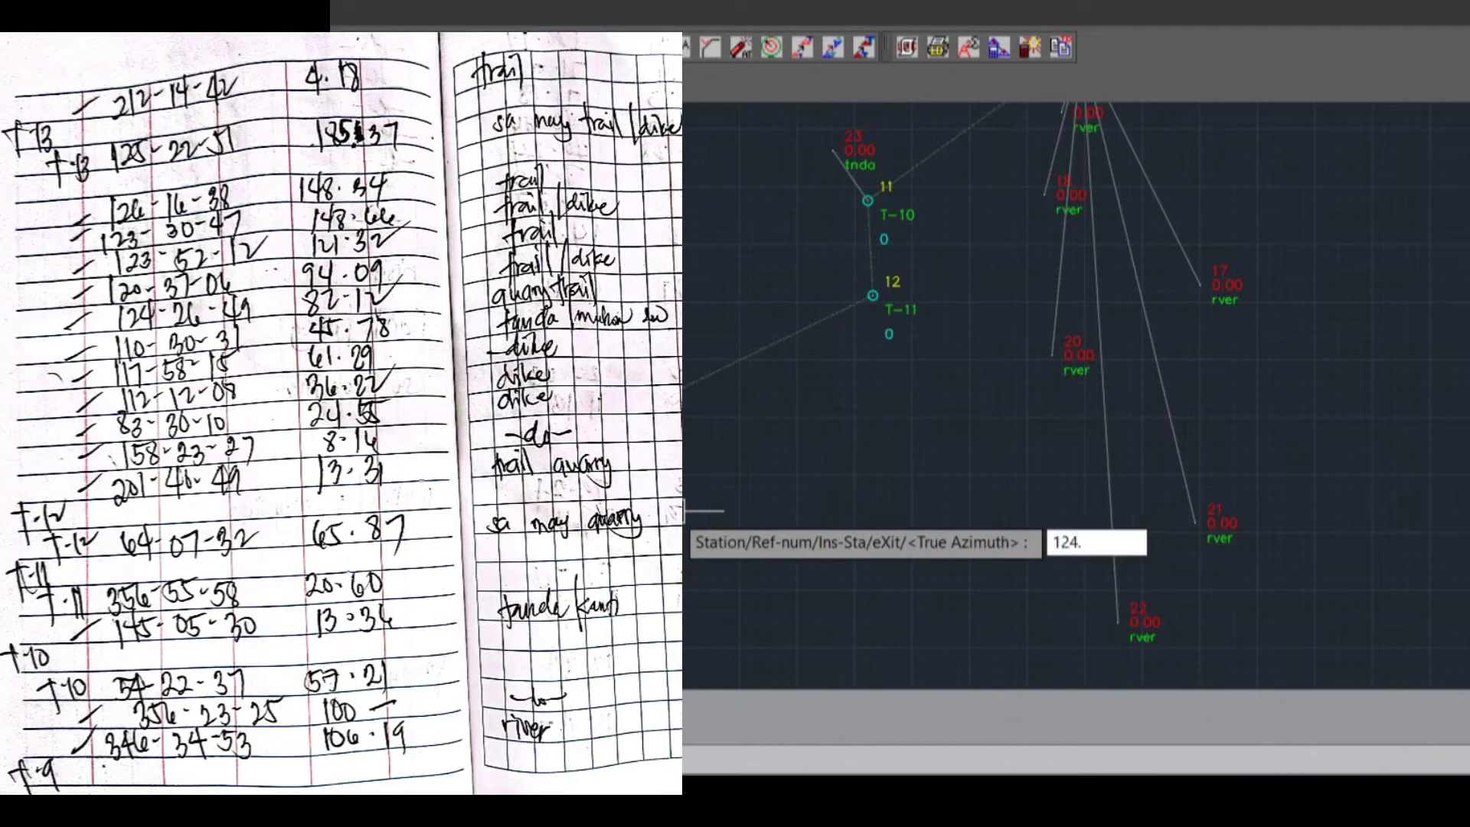
{"action": "type", "text": "2640"}
{"action": "key", "text": "Return"}
{"action": "type", "text": "82.12"}
{"action": "key", "text": "Return"}
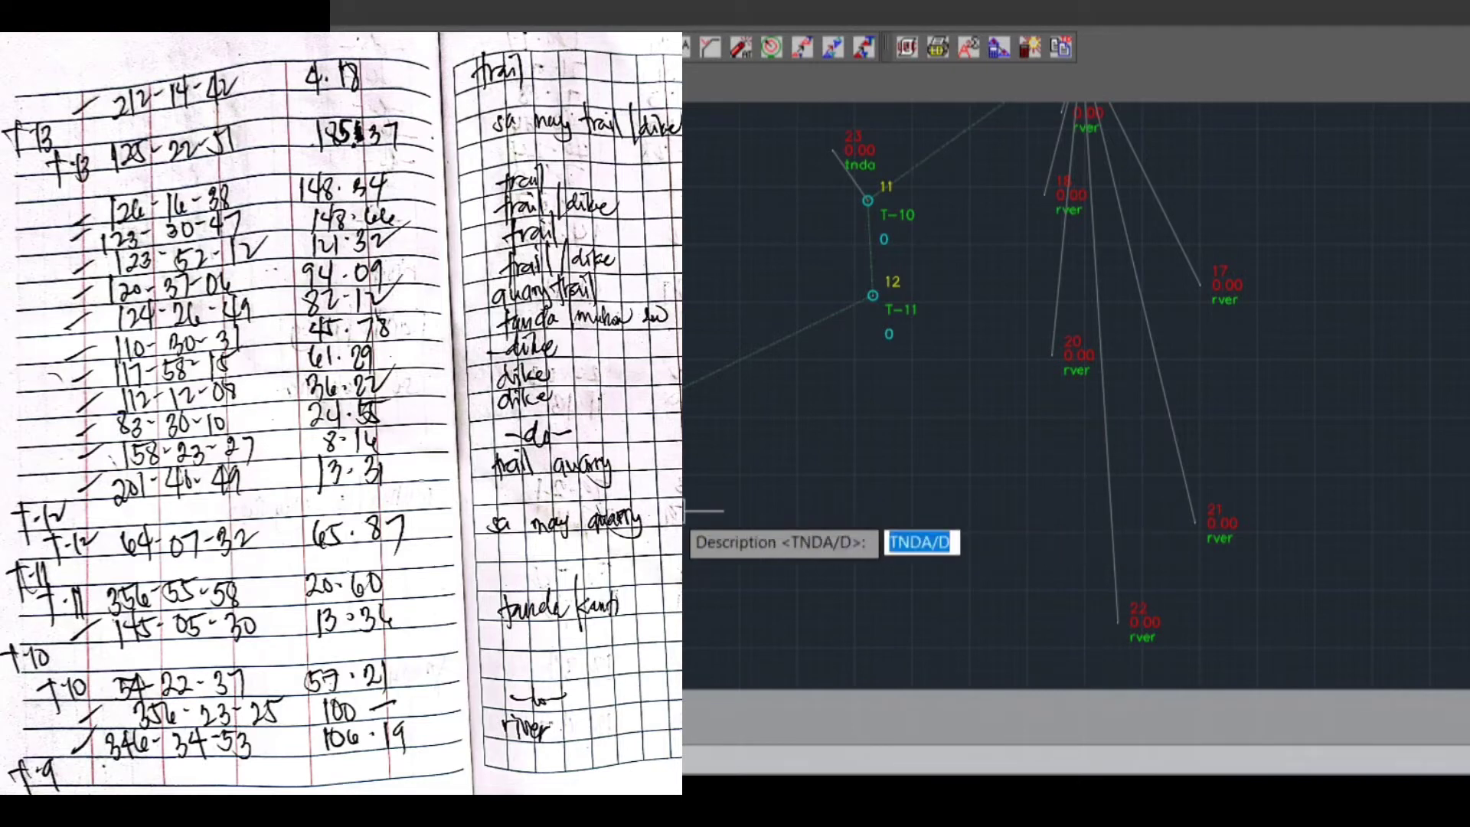
{"action": "type", "text": "T"}
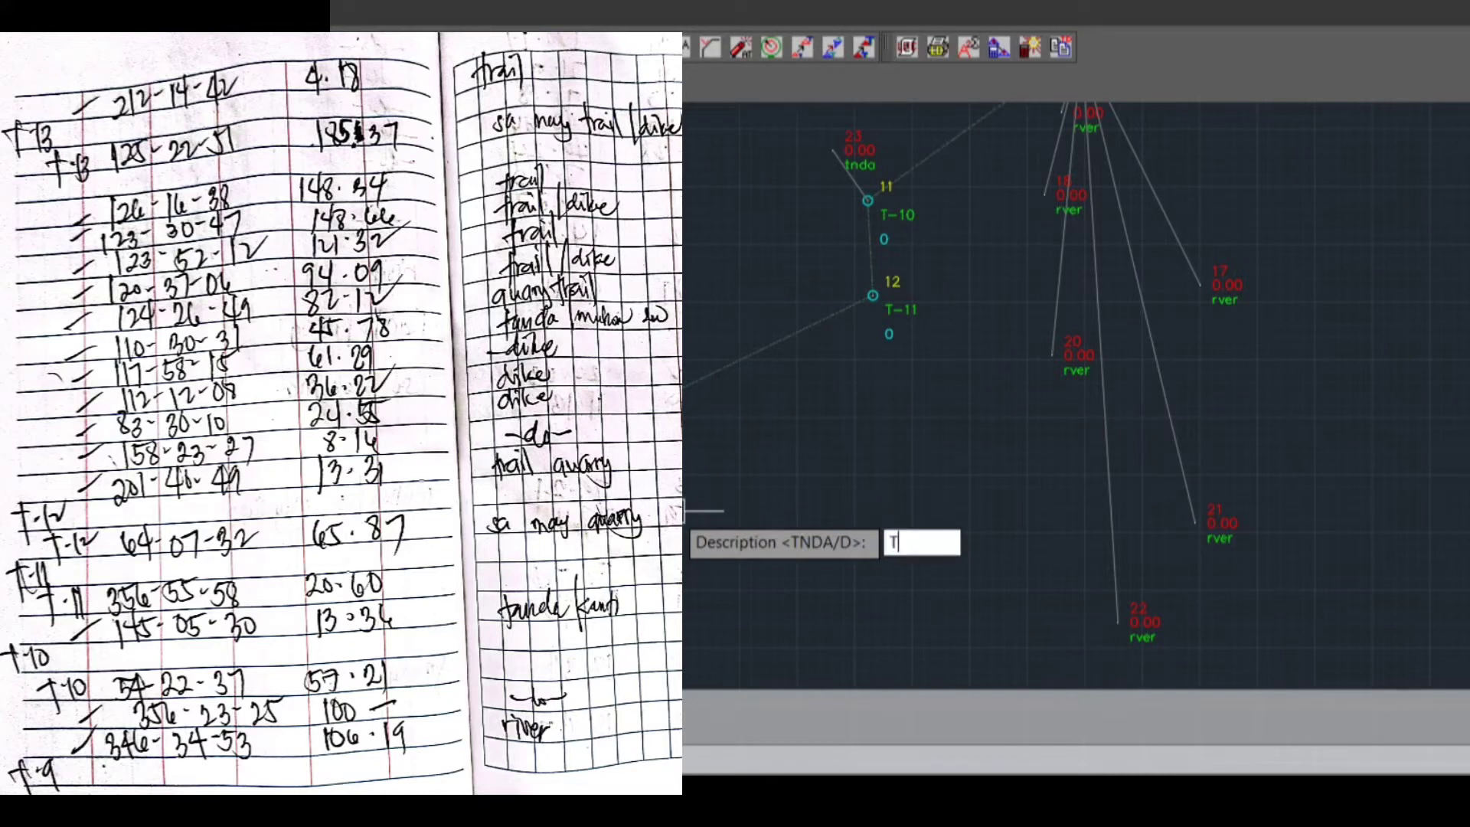
{"action": "key", "text": "Return"}
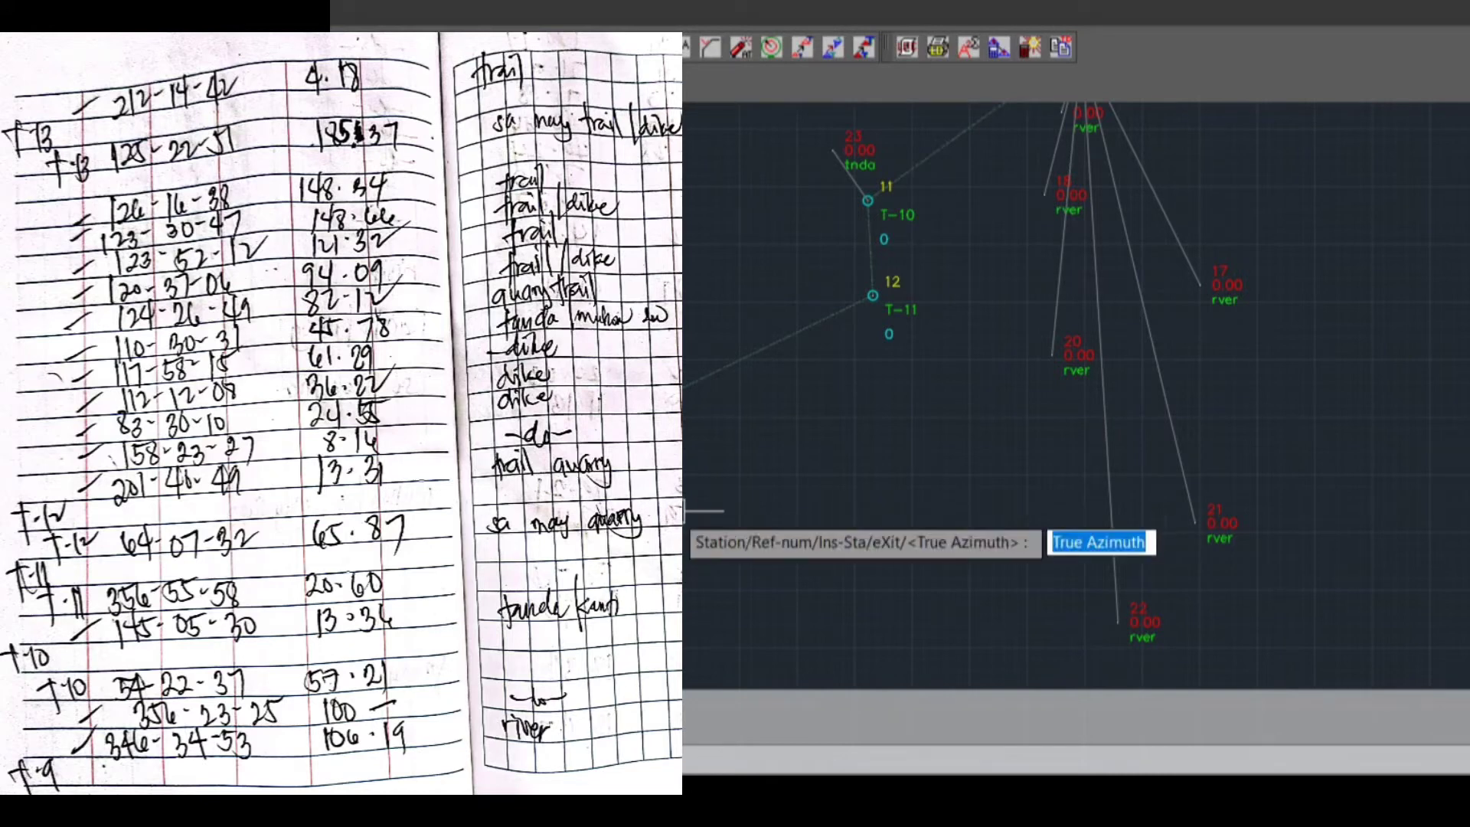
Plot the eighth sideshot from T-12 with true azimuth 120.3706, distance 94.09 and description T/D
{"action": "type", "text": "120.37"}
{"action": "type", "text": "00"}
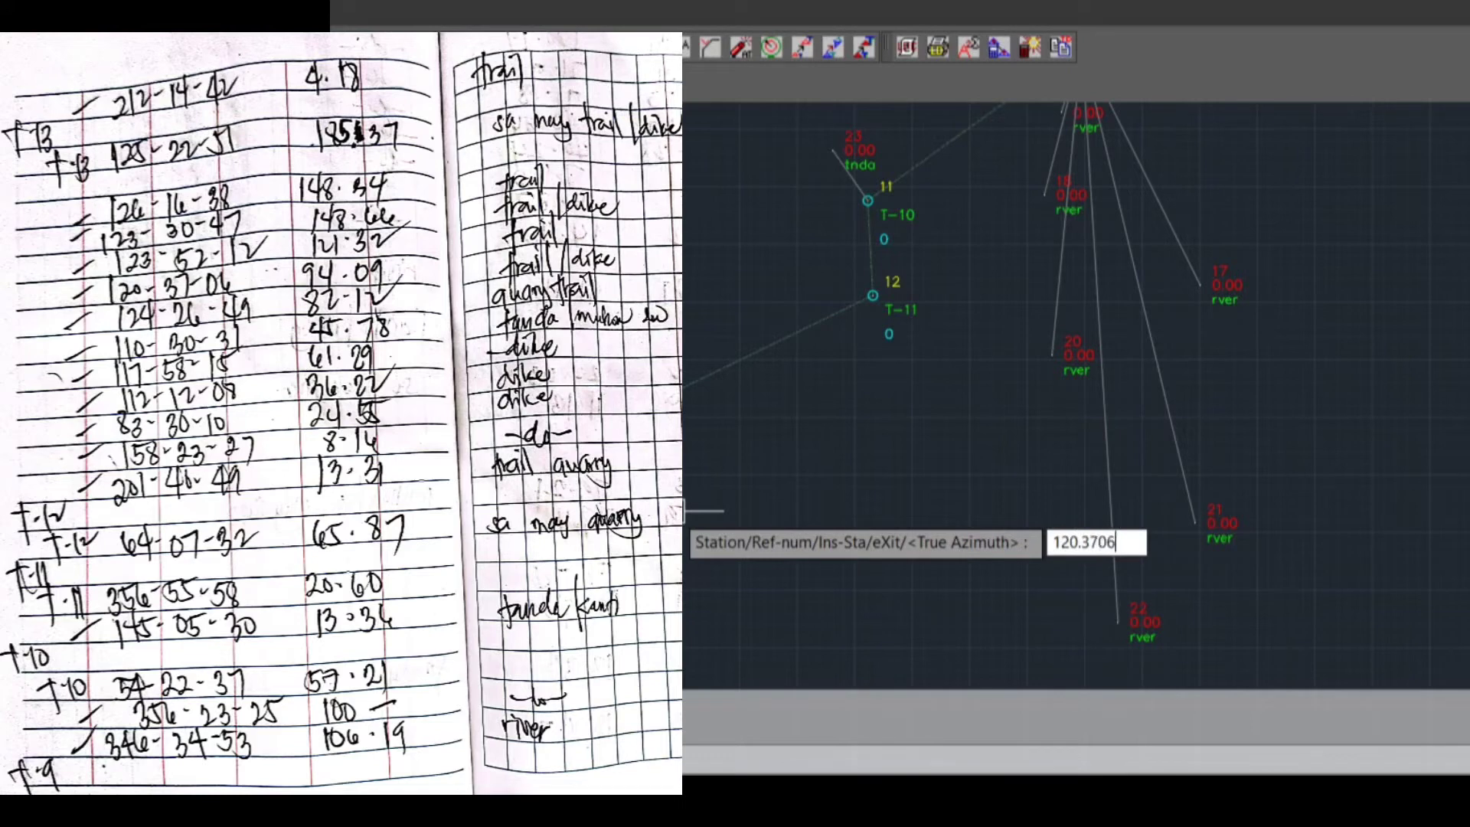
{"action": "key", "text": "Return"}
{"action": "type", "text": "94.09"}
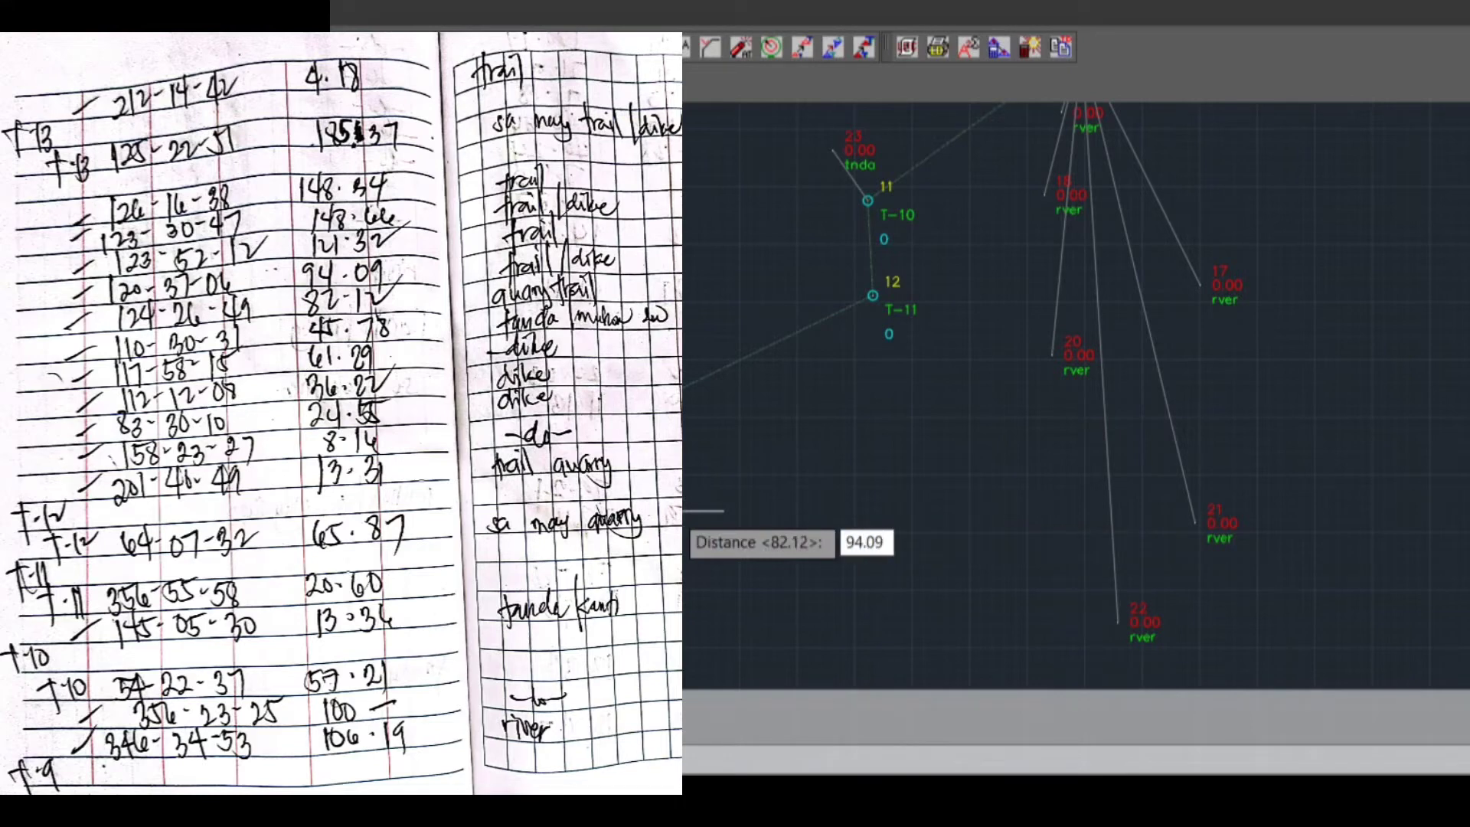
{"action": "key", "text": "Return"}
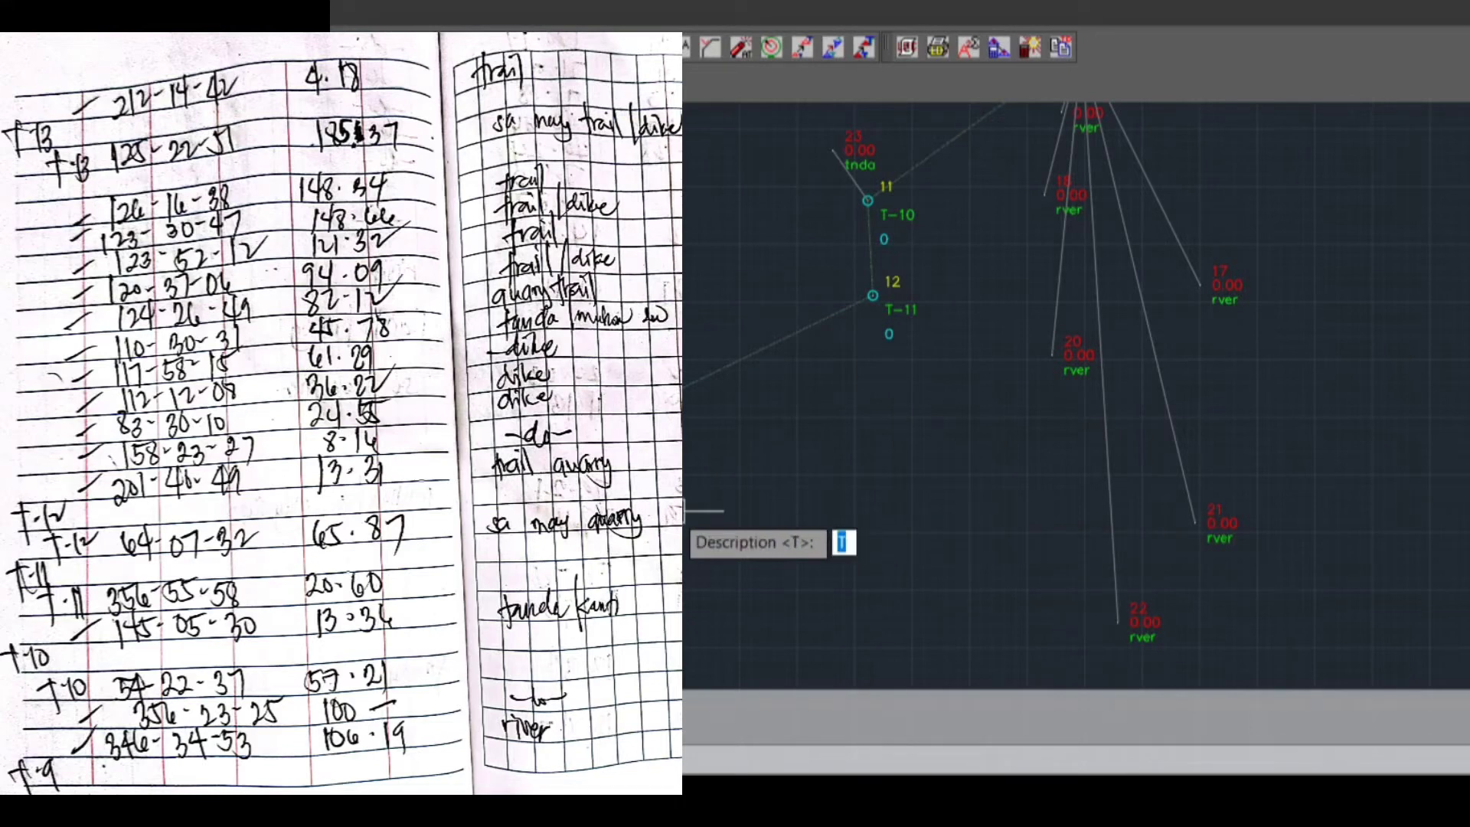
{"action": "type", "text": "T/D"}
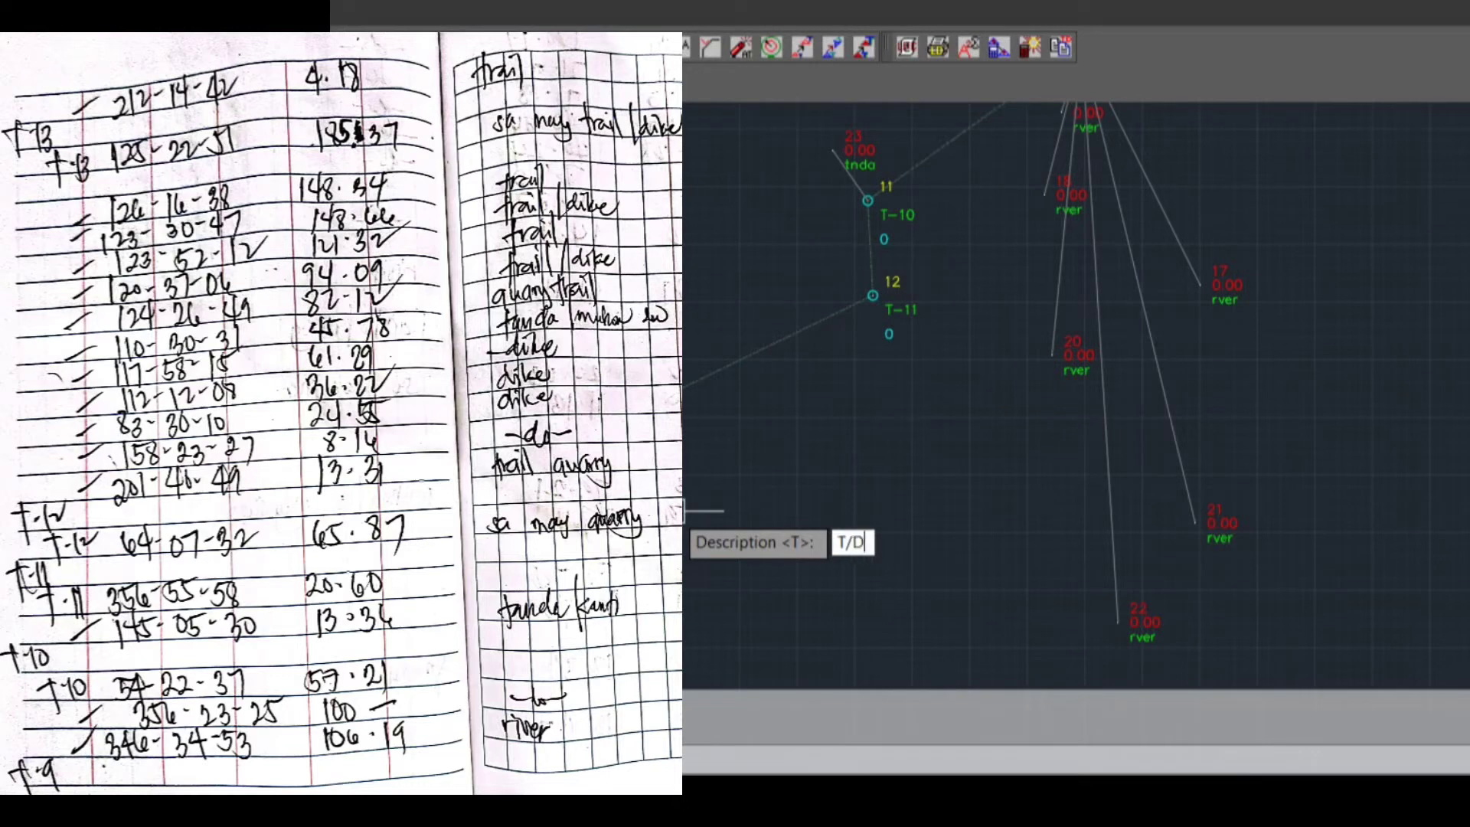
{"action": "key", "text": "Return"}
Plot the ninth sideshot from T-12 with true azimuth 123.5212, distance 121.32 and description T
{"action": "type", "text": "1"}
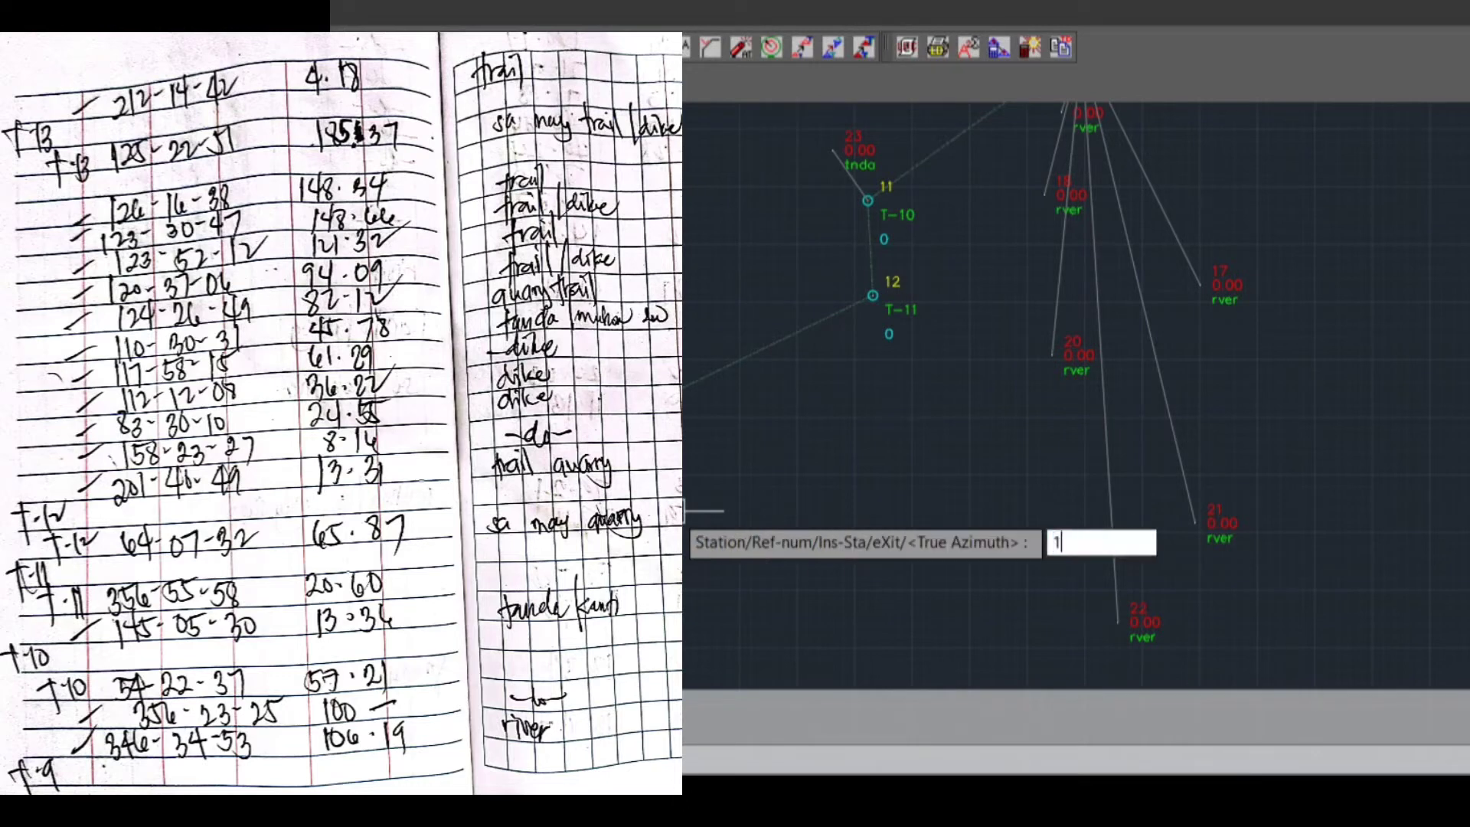
{"action": "type", "text": "23.5212"}
{"action": "key", "text": "Return"}
{"action": "type", "text": "121.32"}
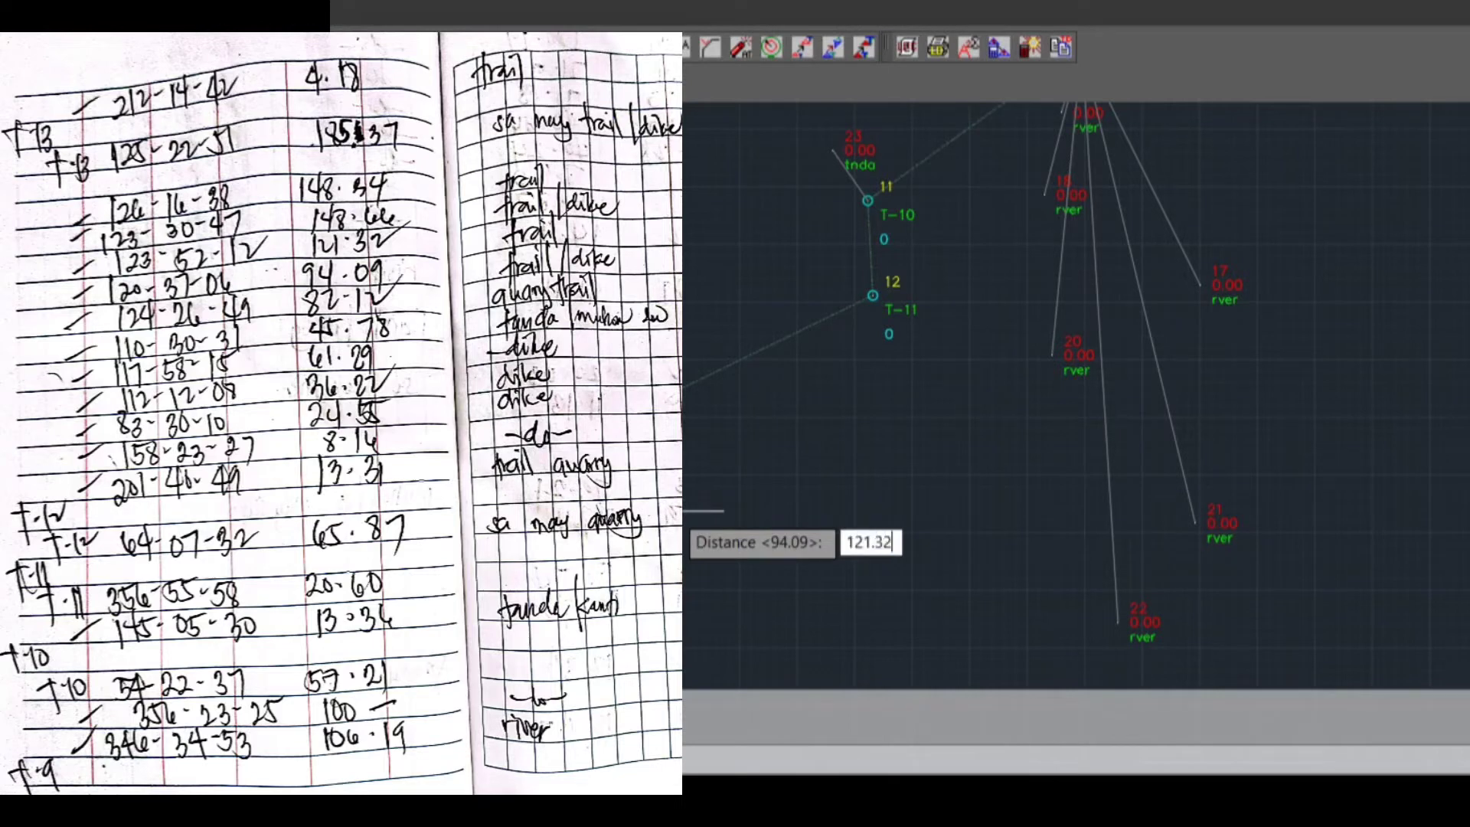
{"action": "key", "text": "Return"}
{"action": "type", "text": "T"}
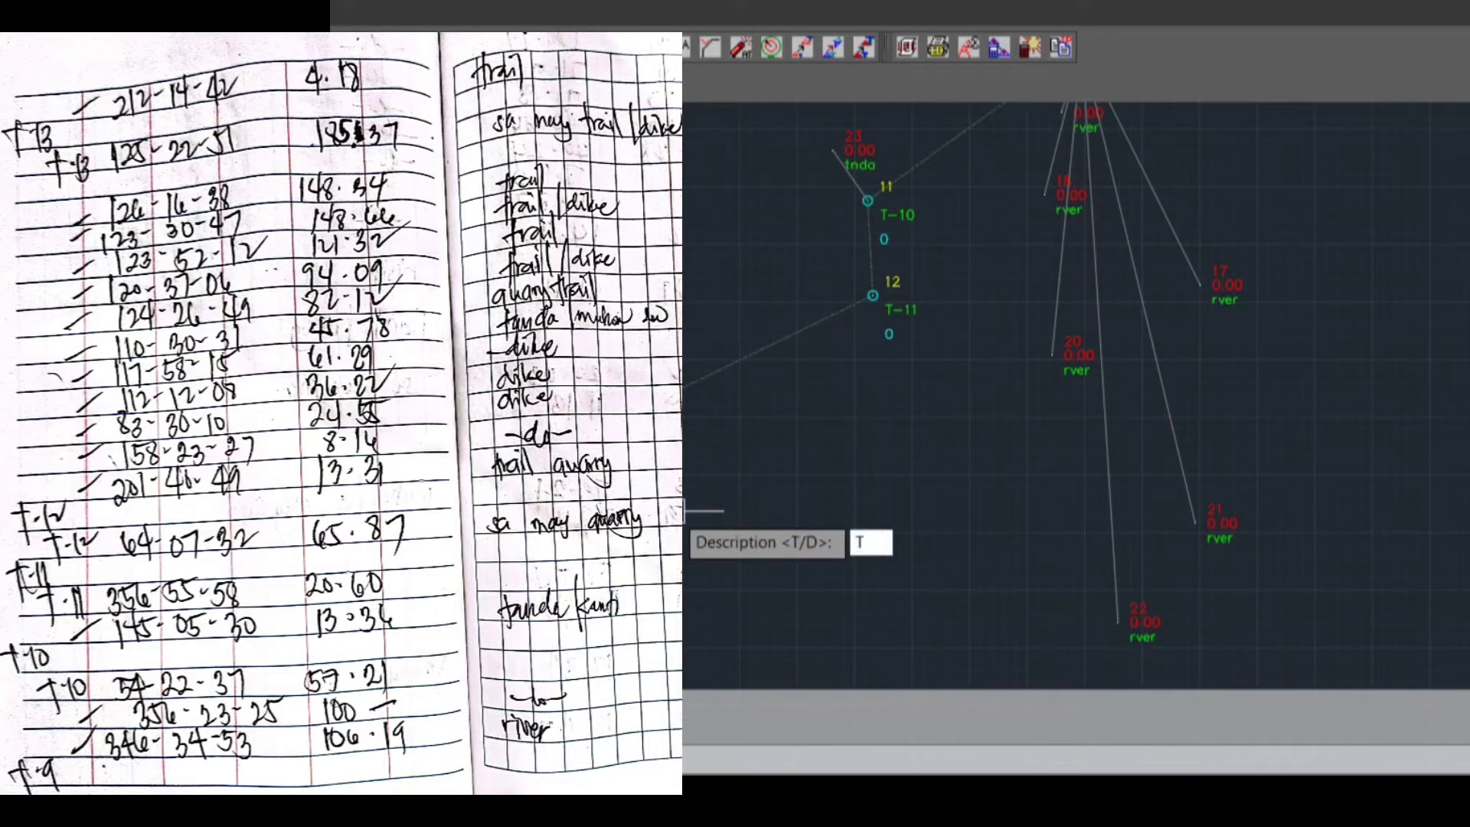
{"action": "key", "text": "Return"}
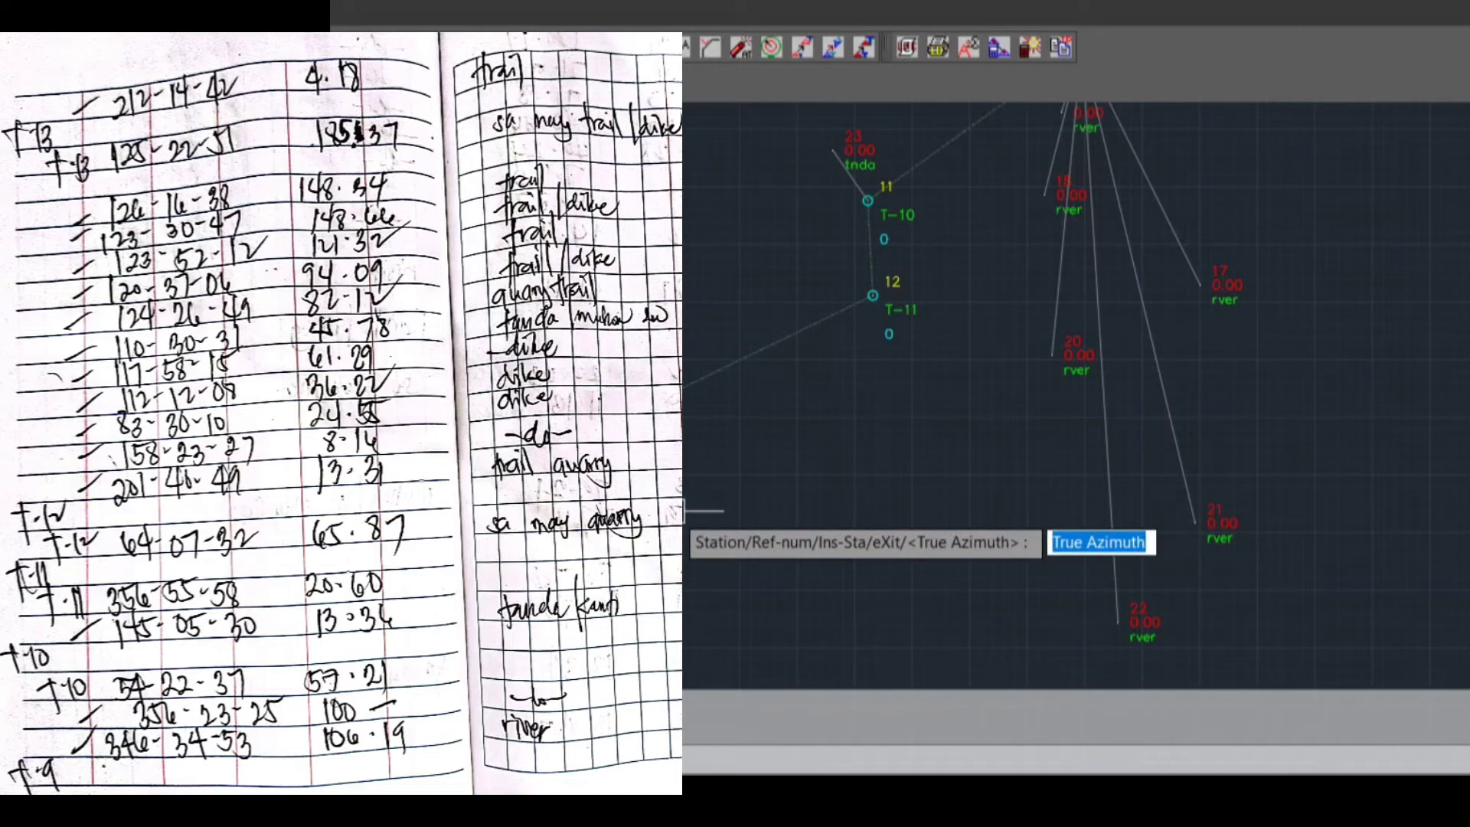
Plot the tenth sideshot from T-12 with true azimuth 123.3047, distance 148.66 and description T/D
{"action": "type", "text": "123."}
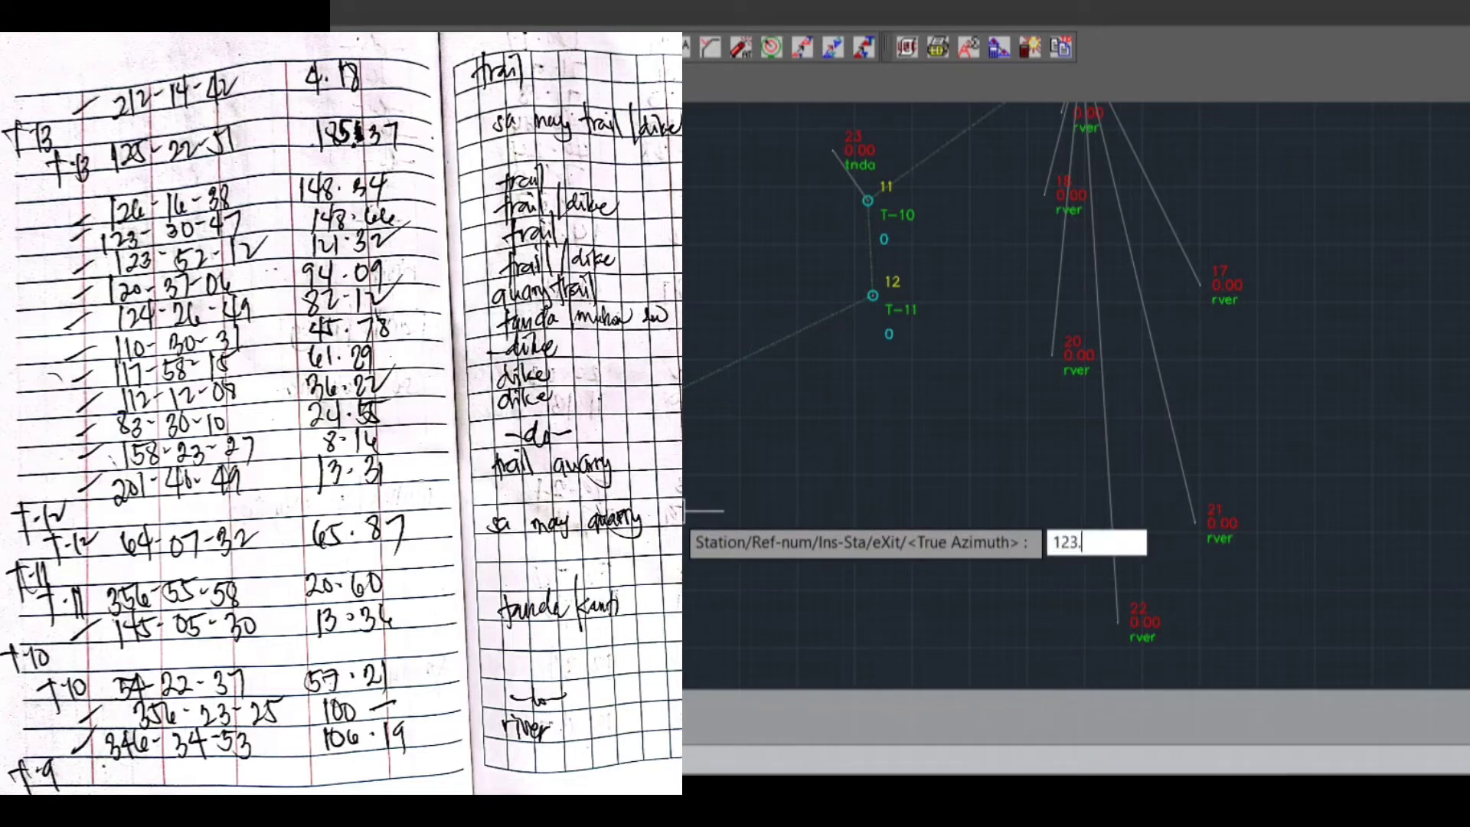
{"action": "type", "text": "3047"}
{"action": "key", "text": "Return"}
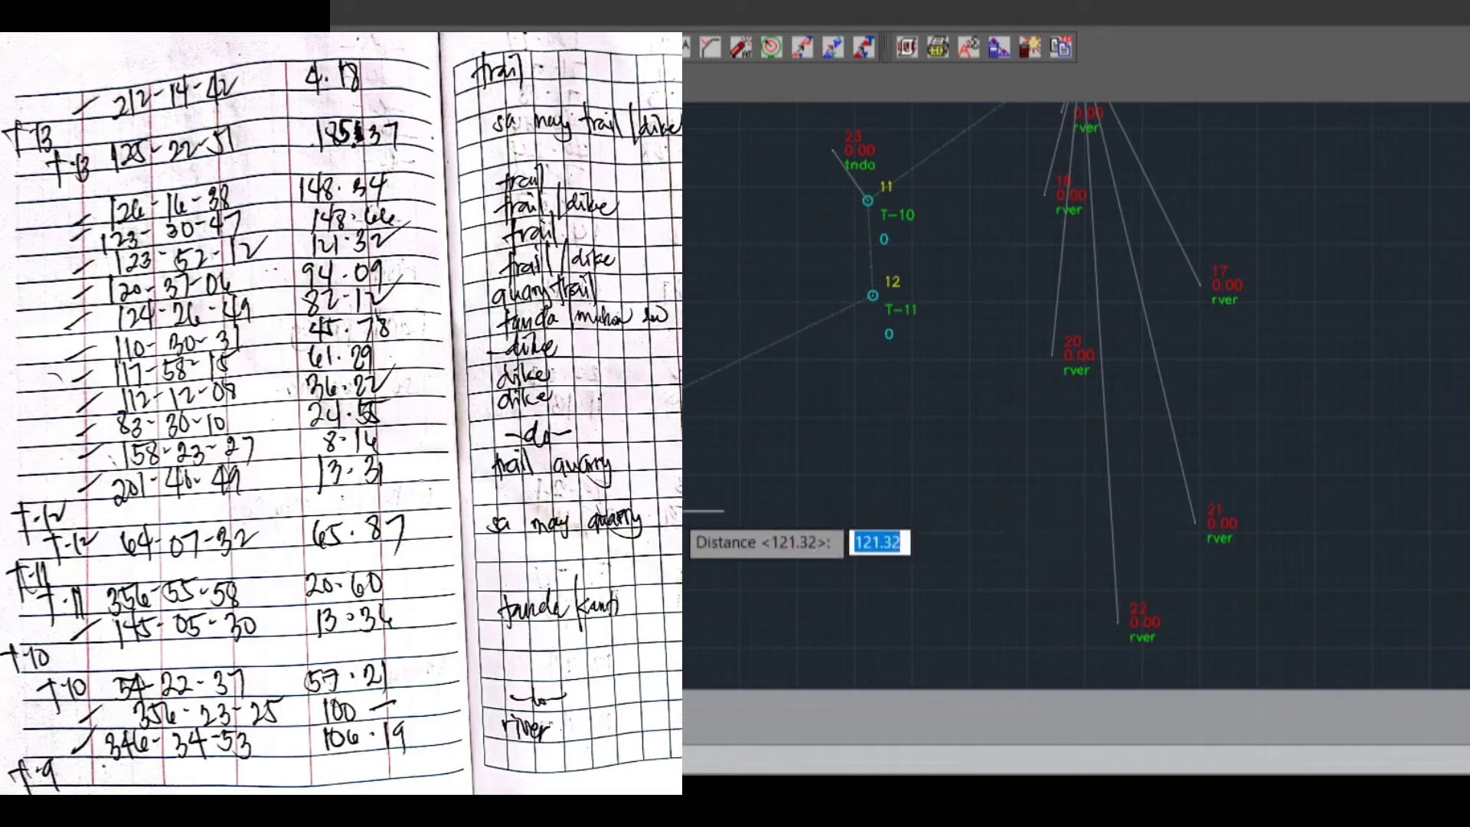
{"action": "type", "text": "148.66"}
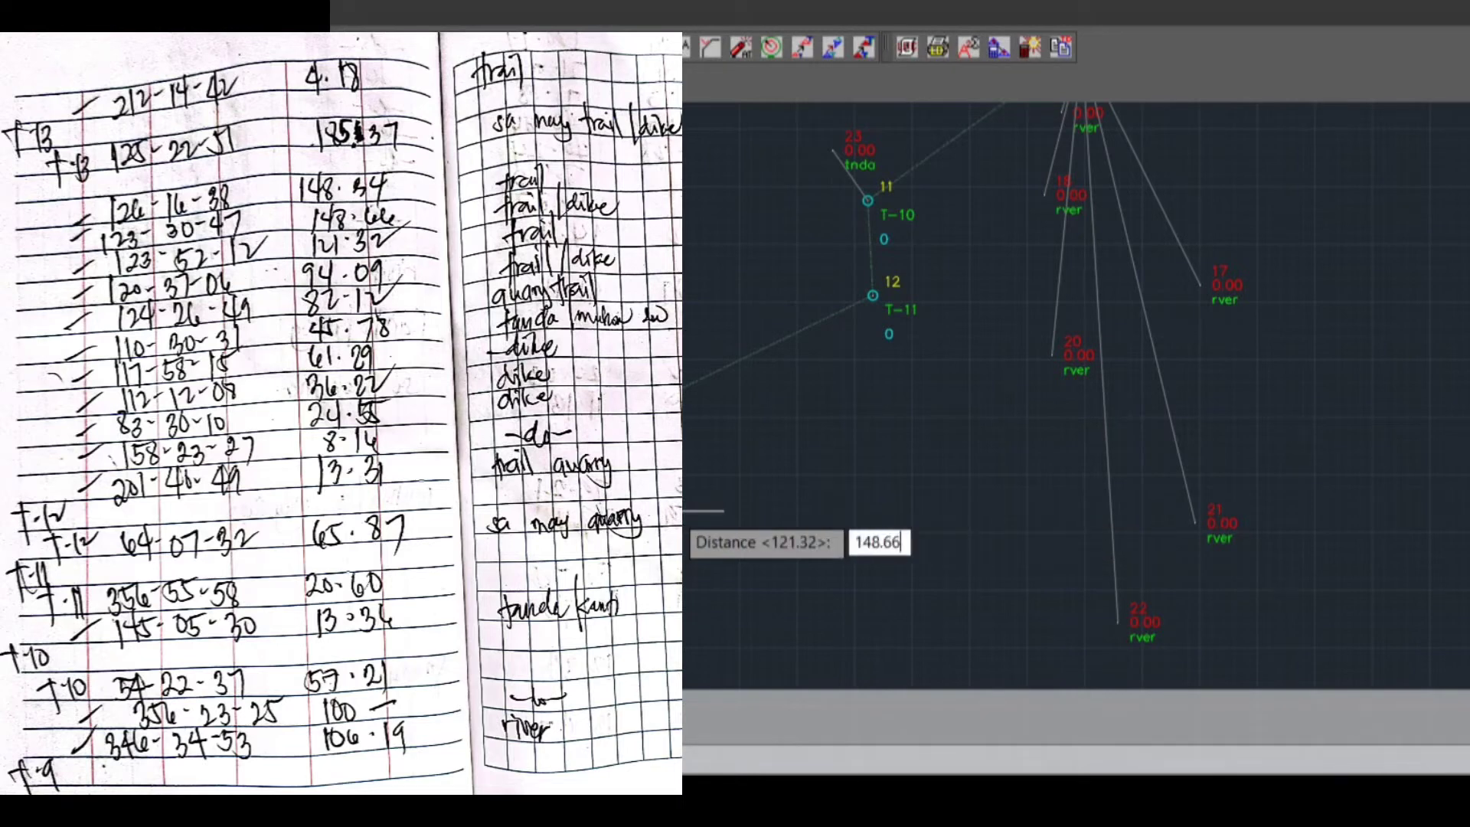
{"action": "key", "text": "Return"}
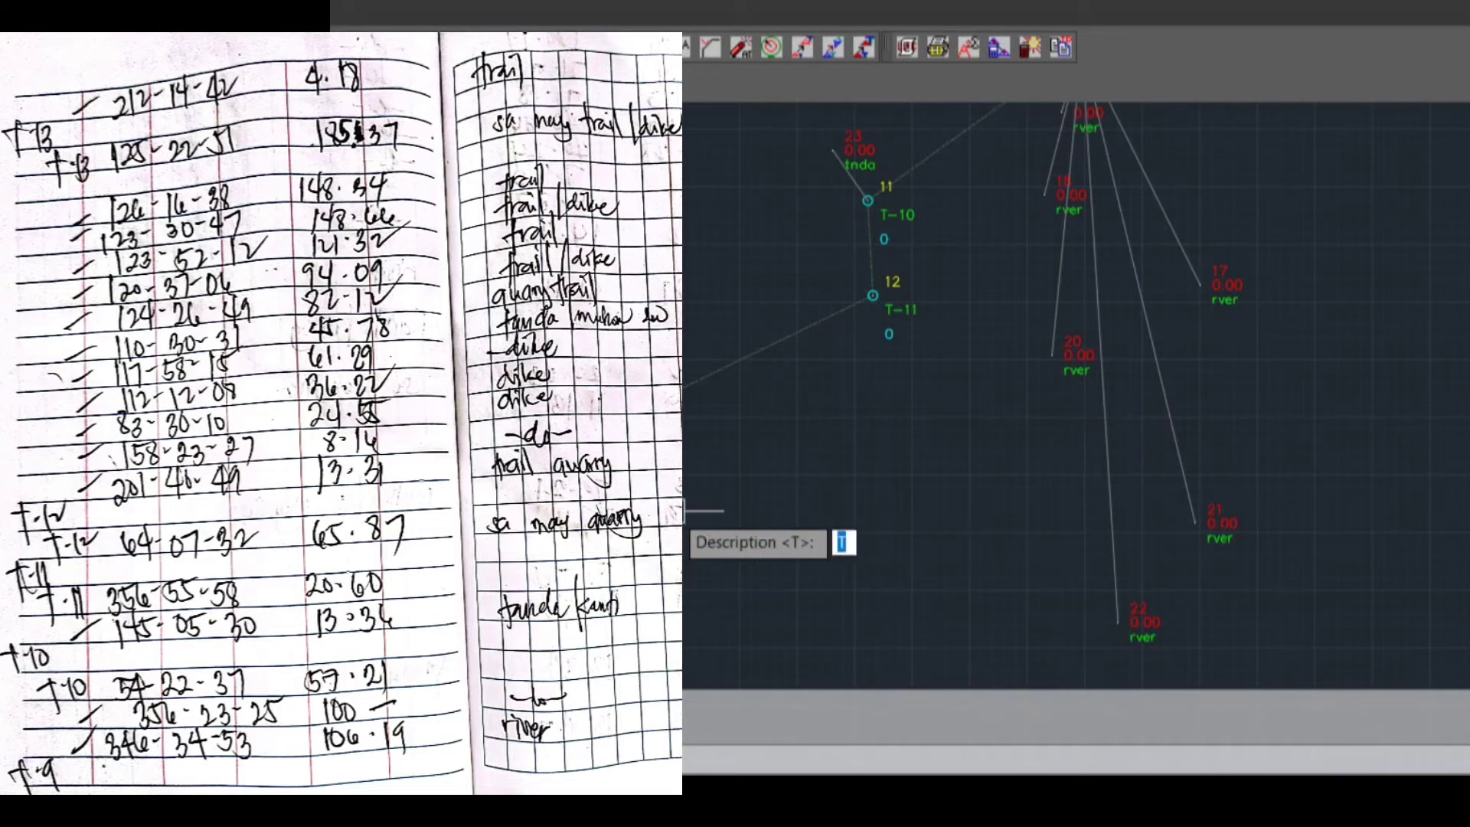
{"action": "type", "text": "T/D"}
{"action": "key", "text": "Return"}
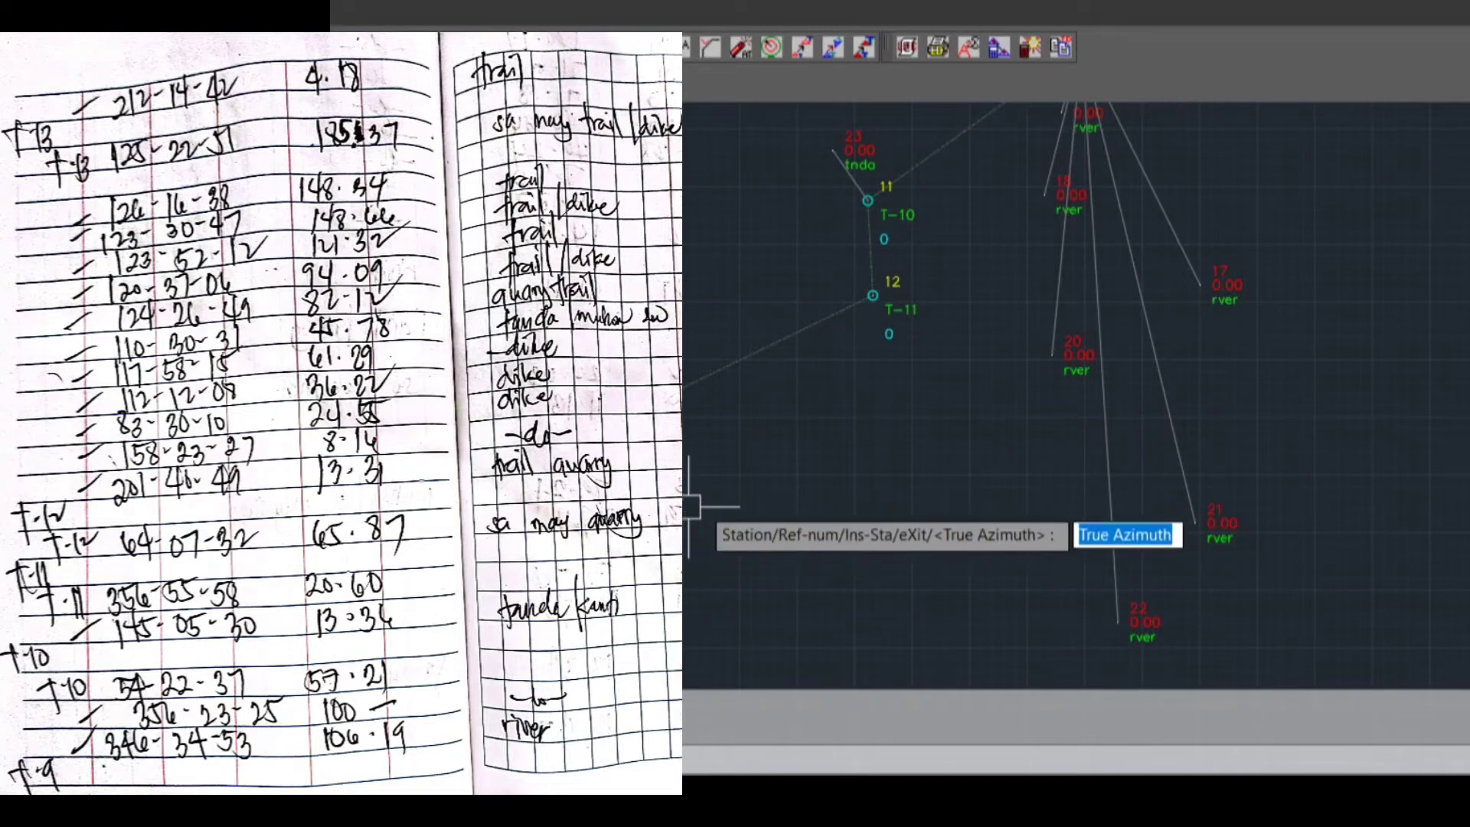
Plot the last sideshot from T-12 with true azimuth 126.1638, distance 148.34 and description T
{"action": "scroll", "coordinate": [827, 601], "scroll_direction": "down", "scroll_amount": 3}
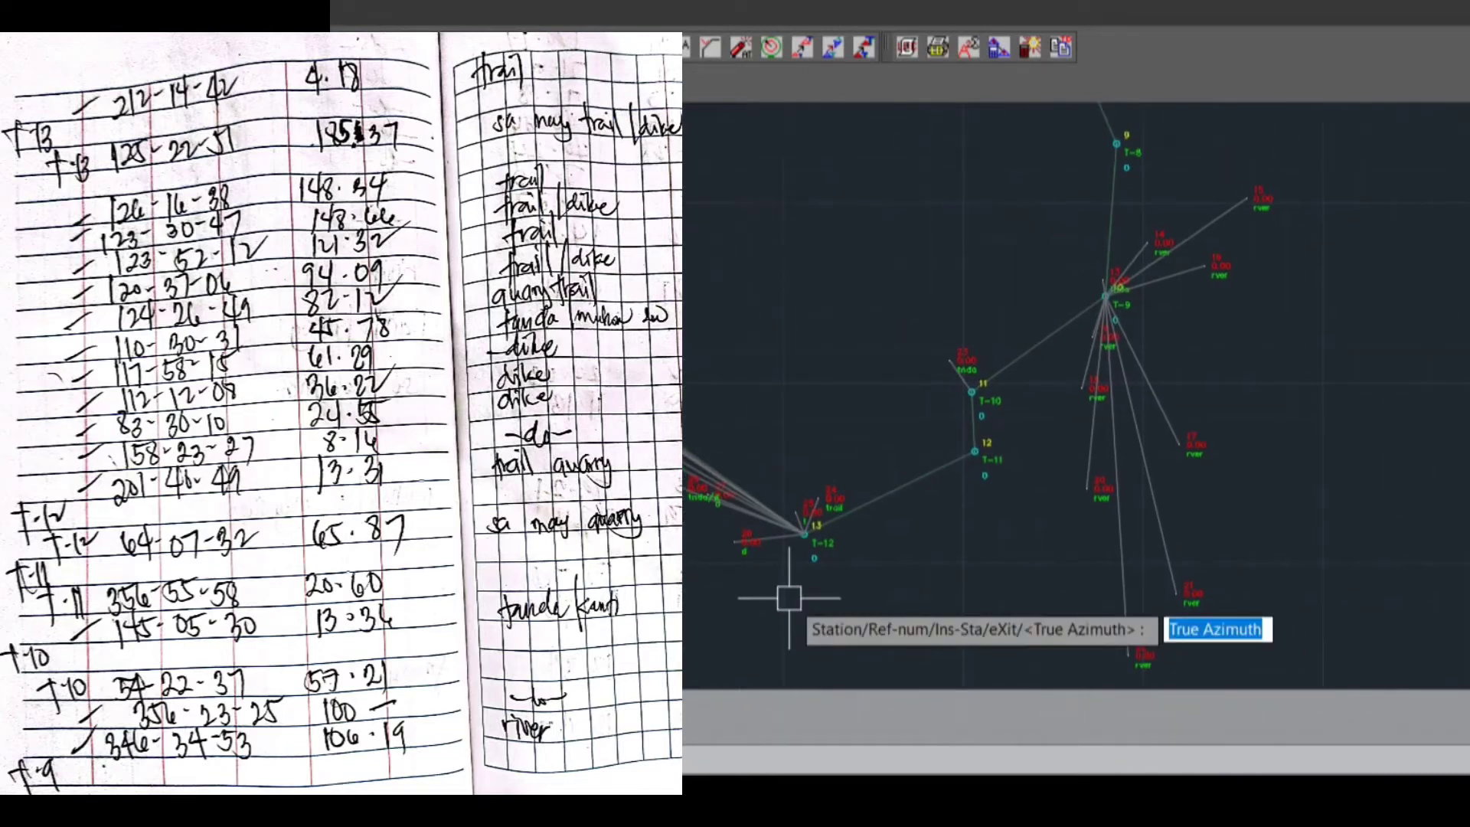
{"action": "type", "text": "126."}
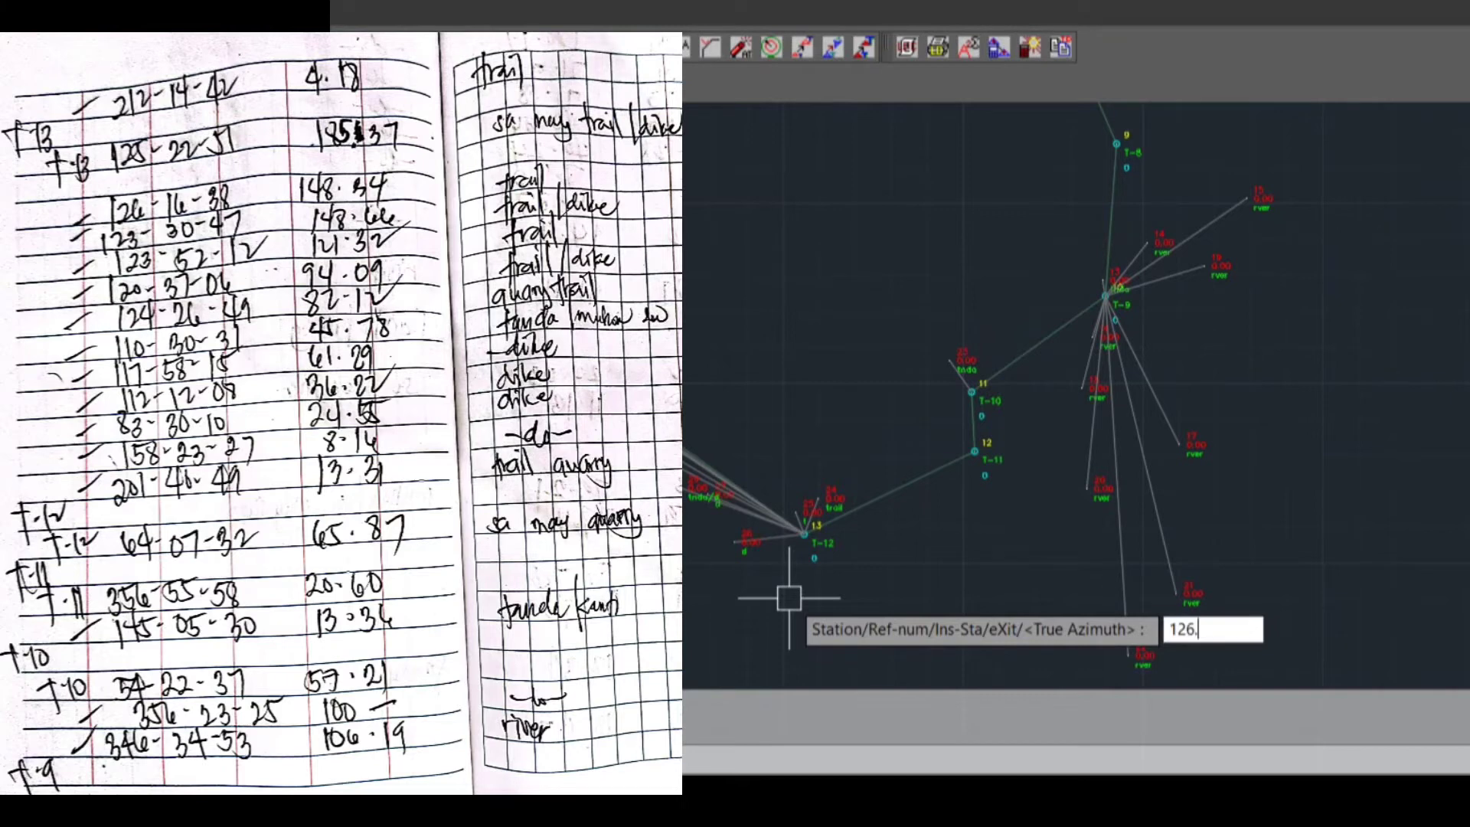
{"action": "type", "text": "1638"}
{"action": "key", "text": "Return"}
{"action": "type", "text": "148.34"}
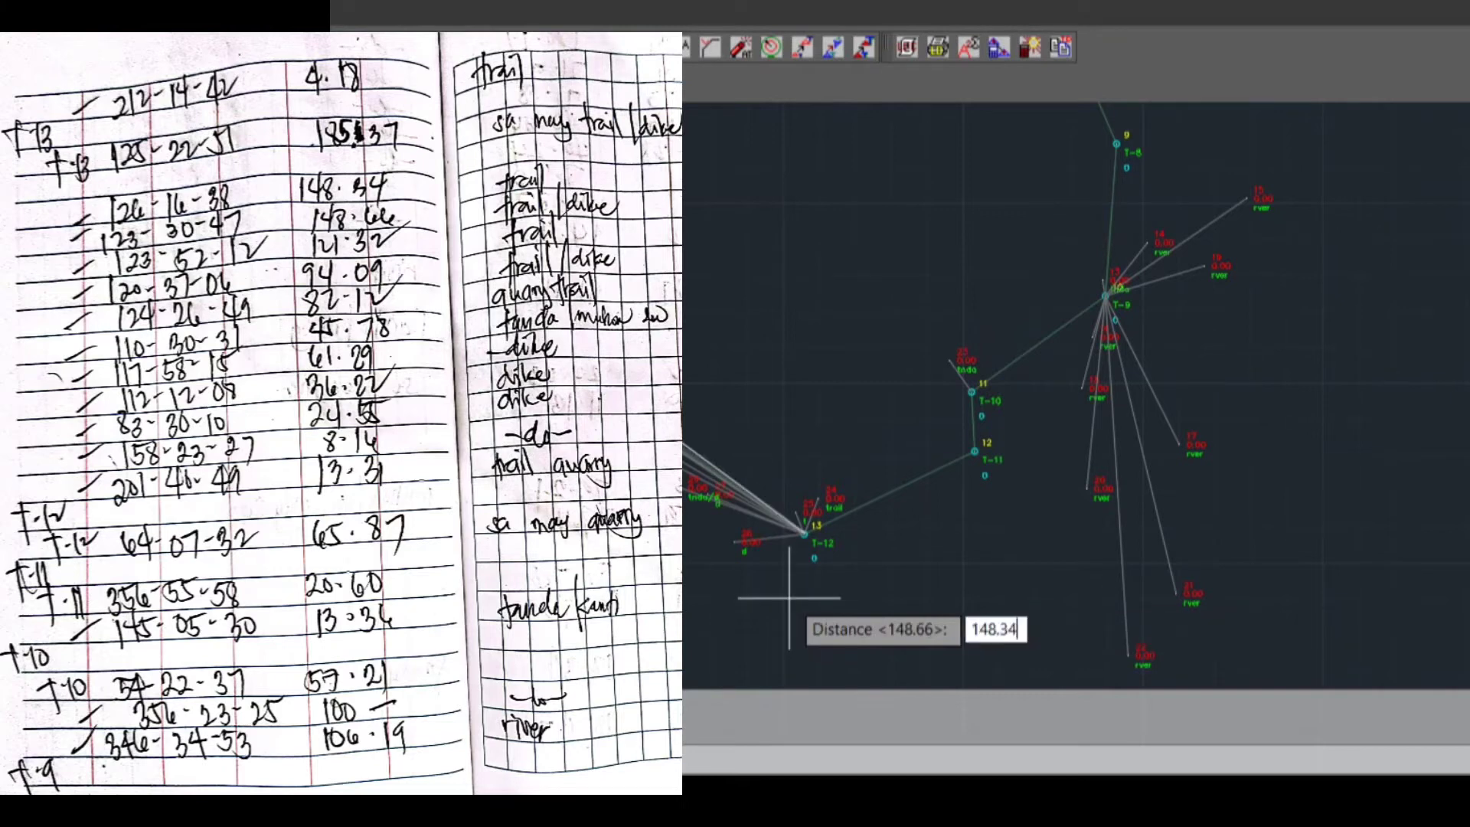
{"action": "key", "text": "Return"}
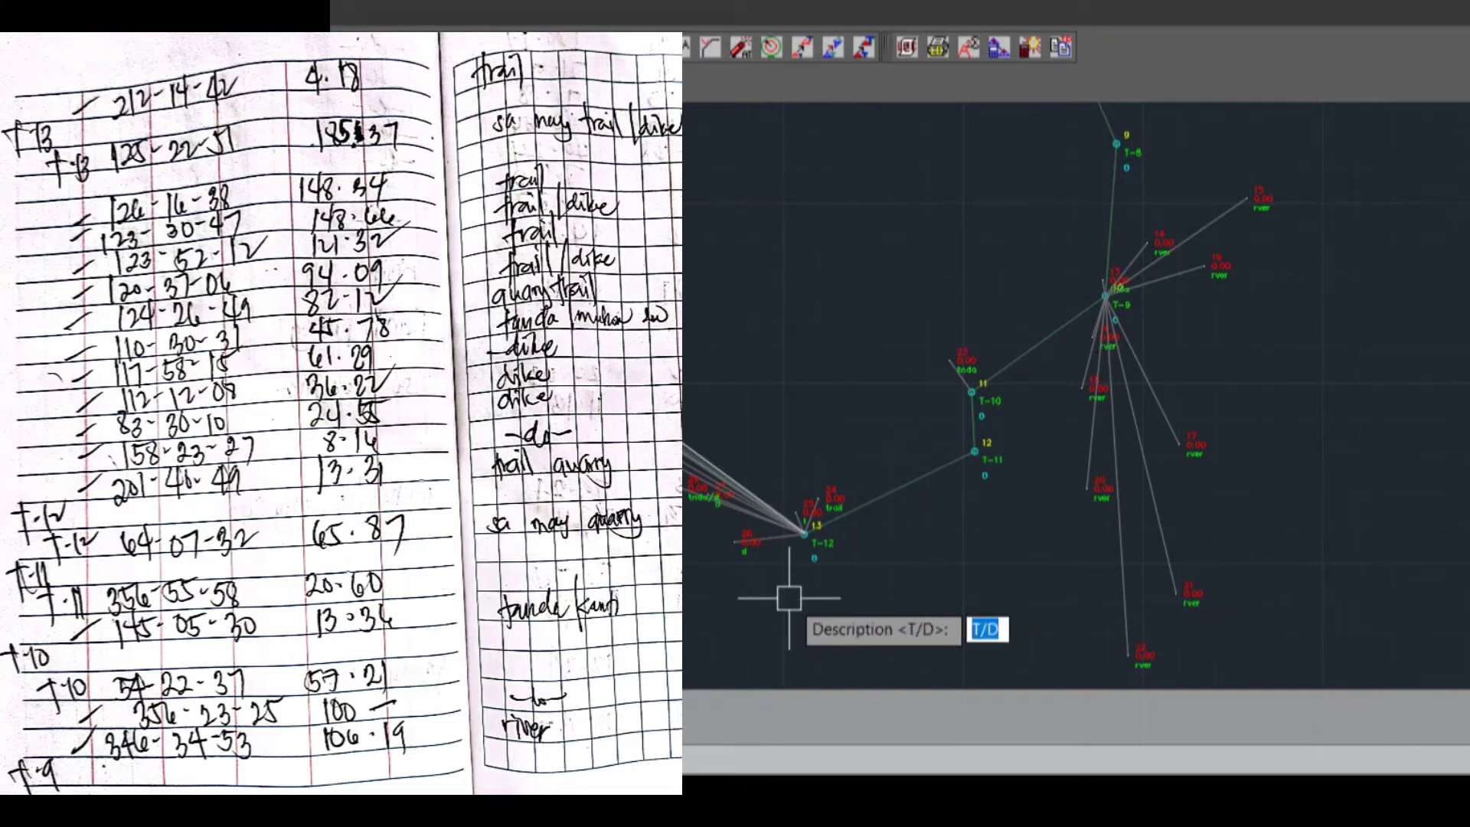
{"action": "type", "text": "t"}
{"action": "key", "text": "Return"}
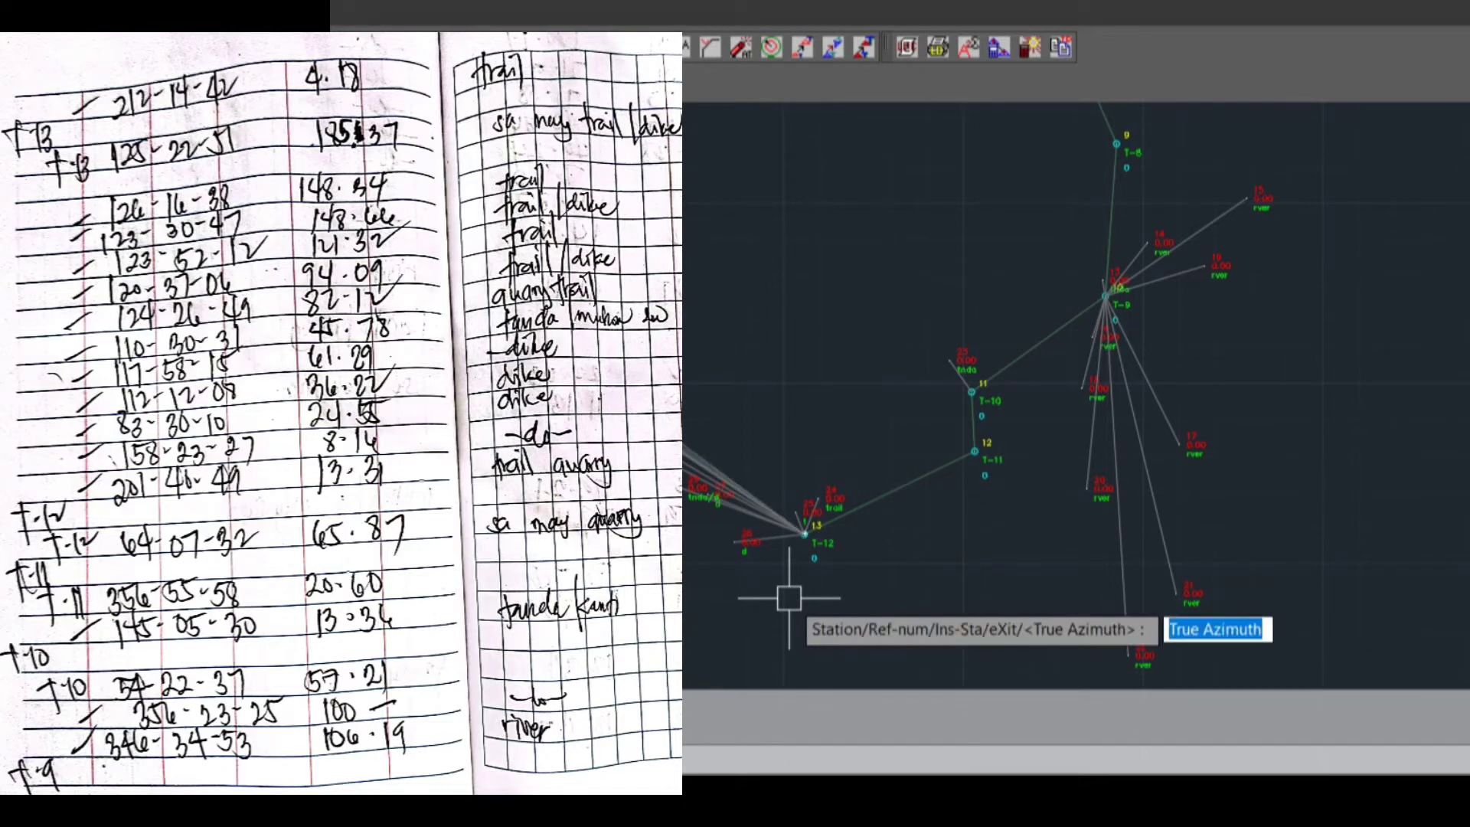
Set traverse station T-13 as the instrument station for the sideshots that follow
{"action": "type", "text": "i"}
{"action": "key", "text": "Return"}
{"action": "type", "text": "s"}
{"action": "key", "text": "Return"}
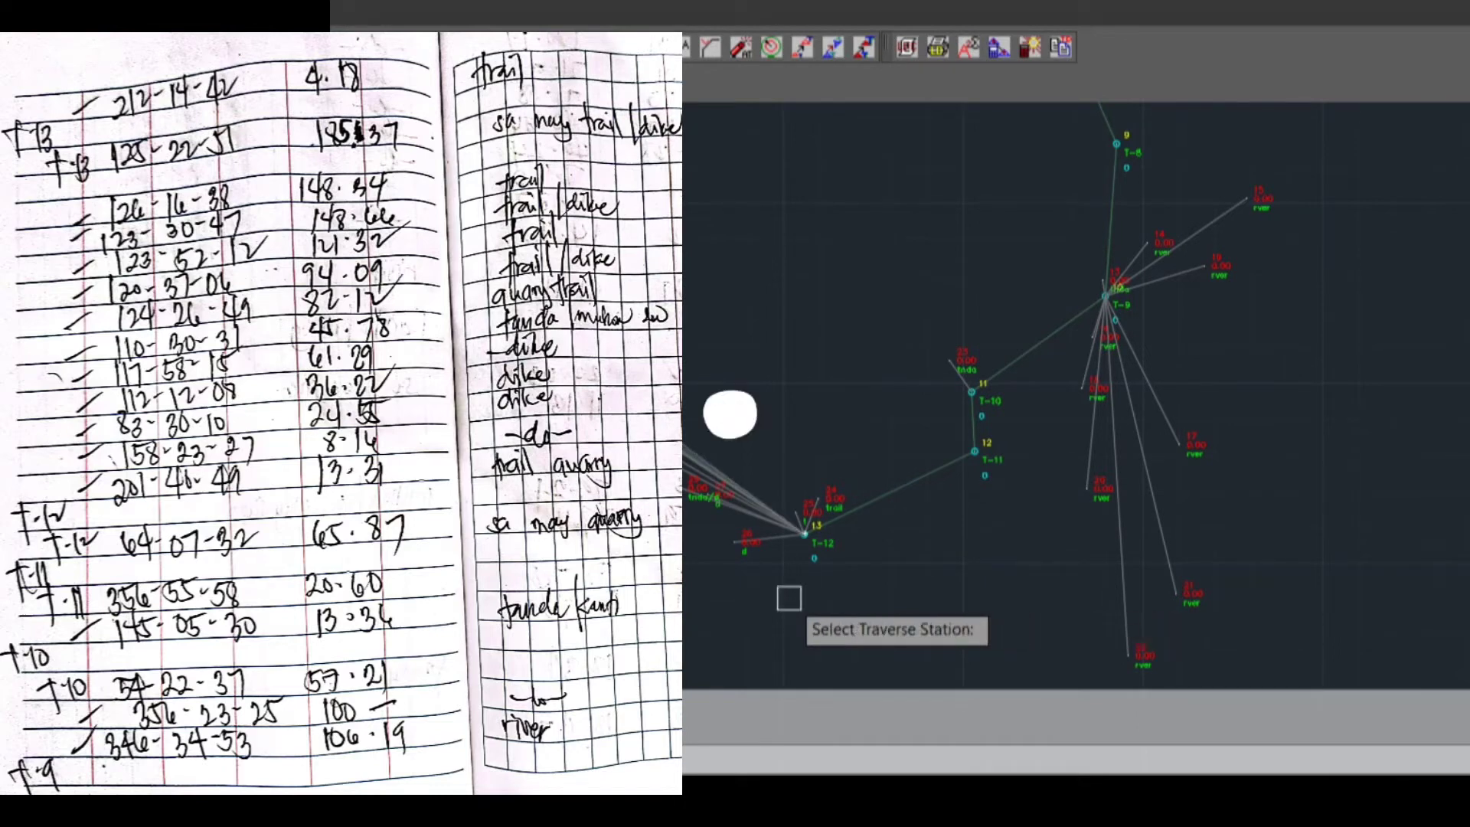
{"action": "middle_click_drag", "start_coordinate": [240, 394], "coordinate": [554, 578]}
{"action": "scroll", "coordinate": [518, 498], "scroll_direction": "up", "scroll_amount": 2}
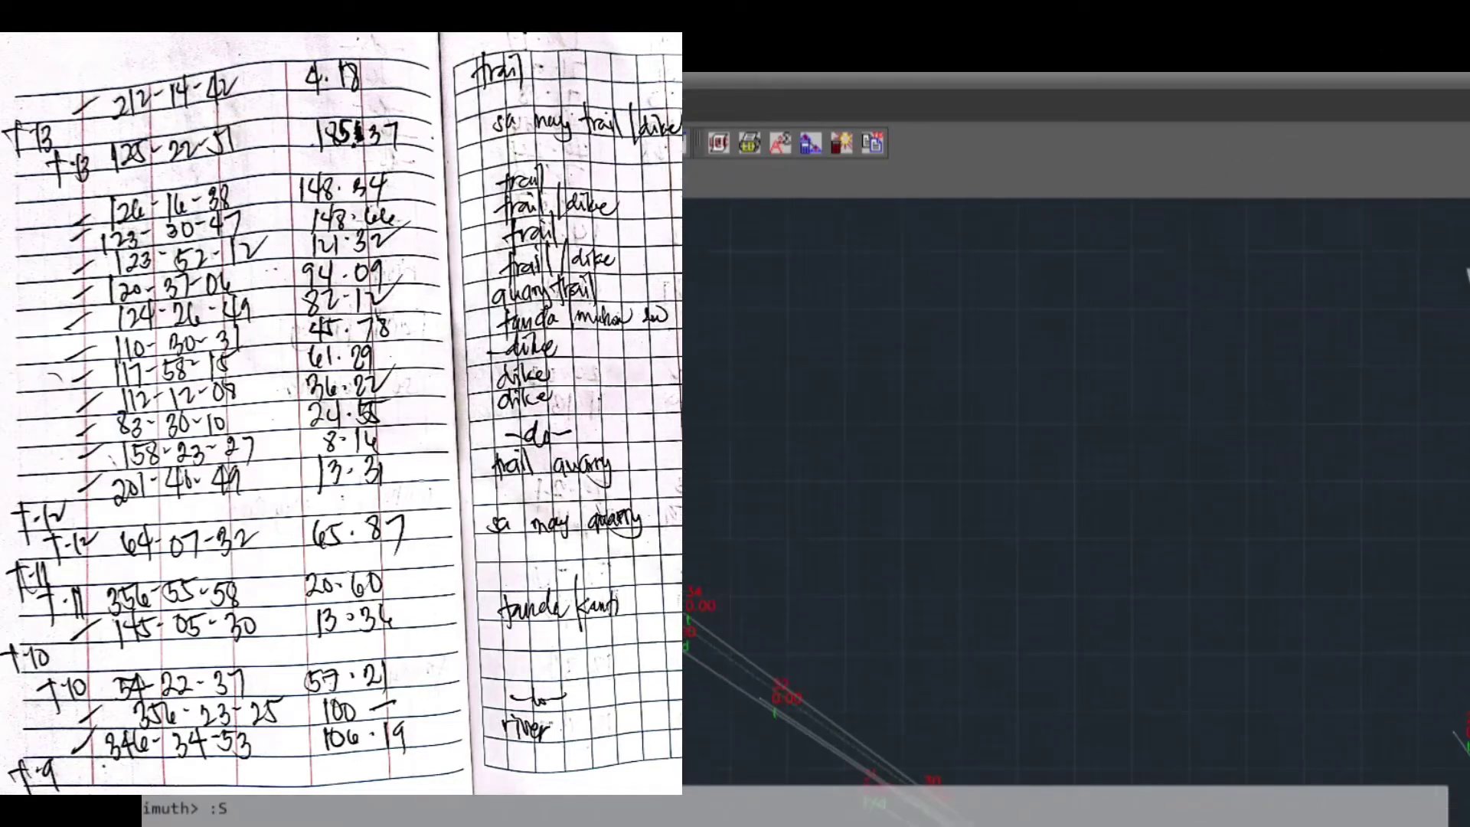
{"action": "middle_click_drag", "start_coordinate": [525, 520], "coordinate": [833, 640]}
{"action": "left_click", "coordinate": [824, 645]}
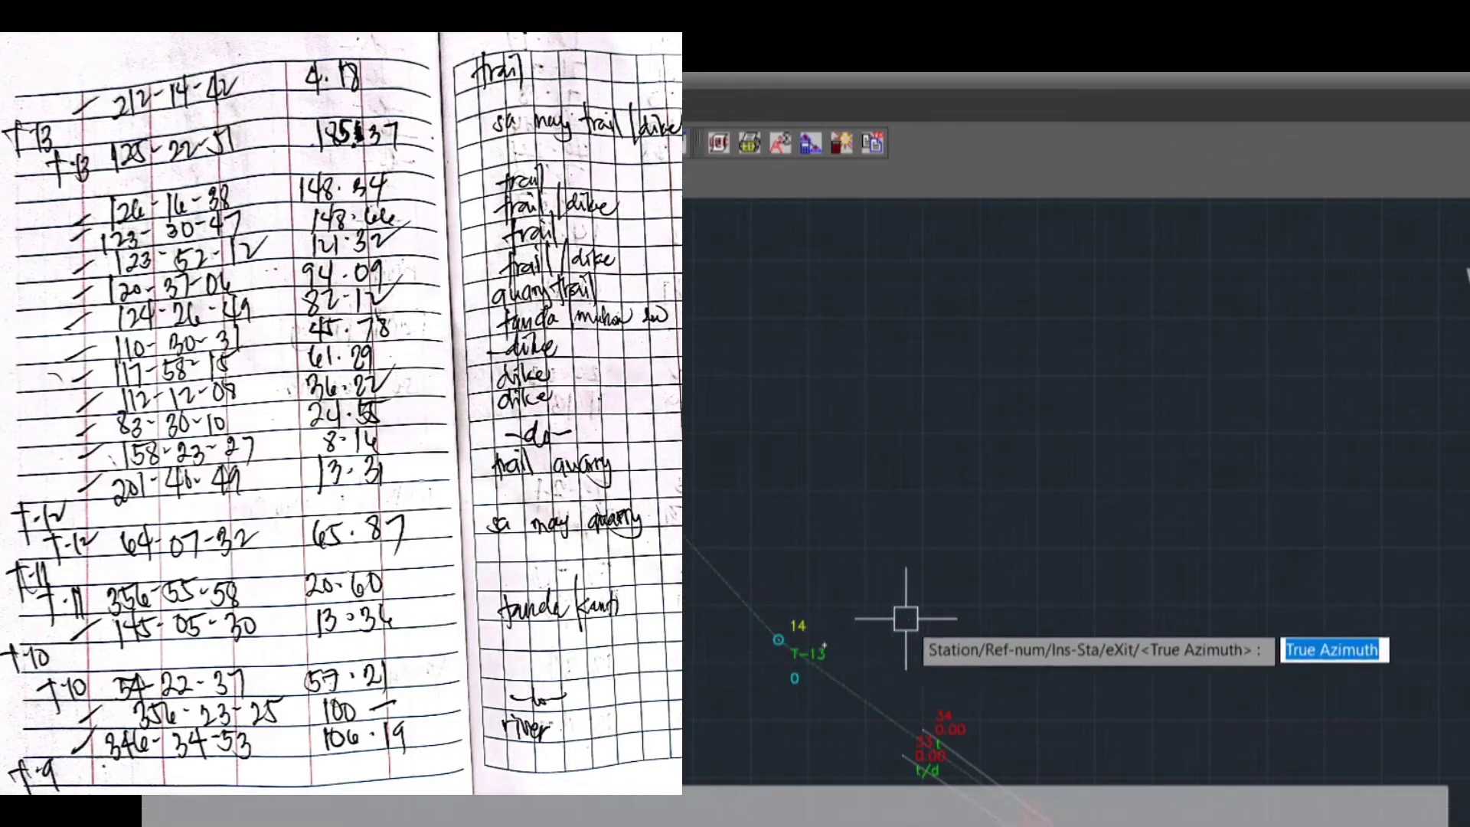
Plot the first sideshot from T-13 with true azimuth 212.1442, distance 4.18 and description T
{"action": "type", "text": "212"}
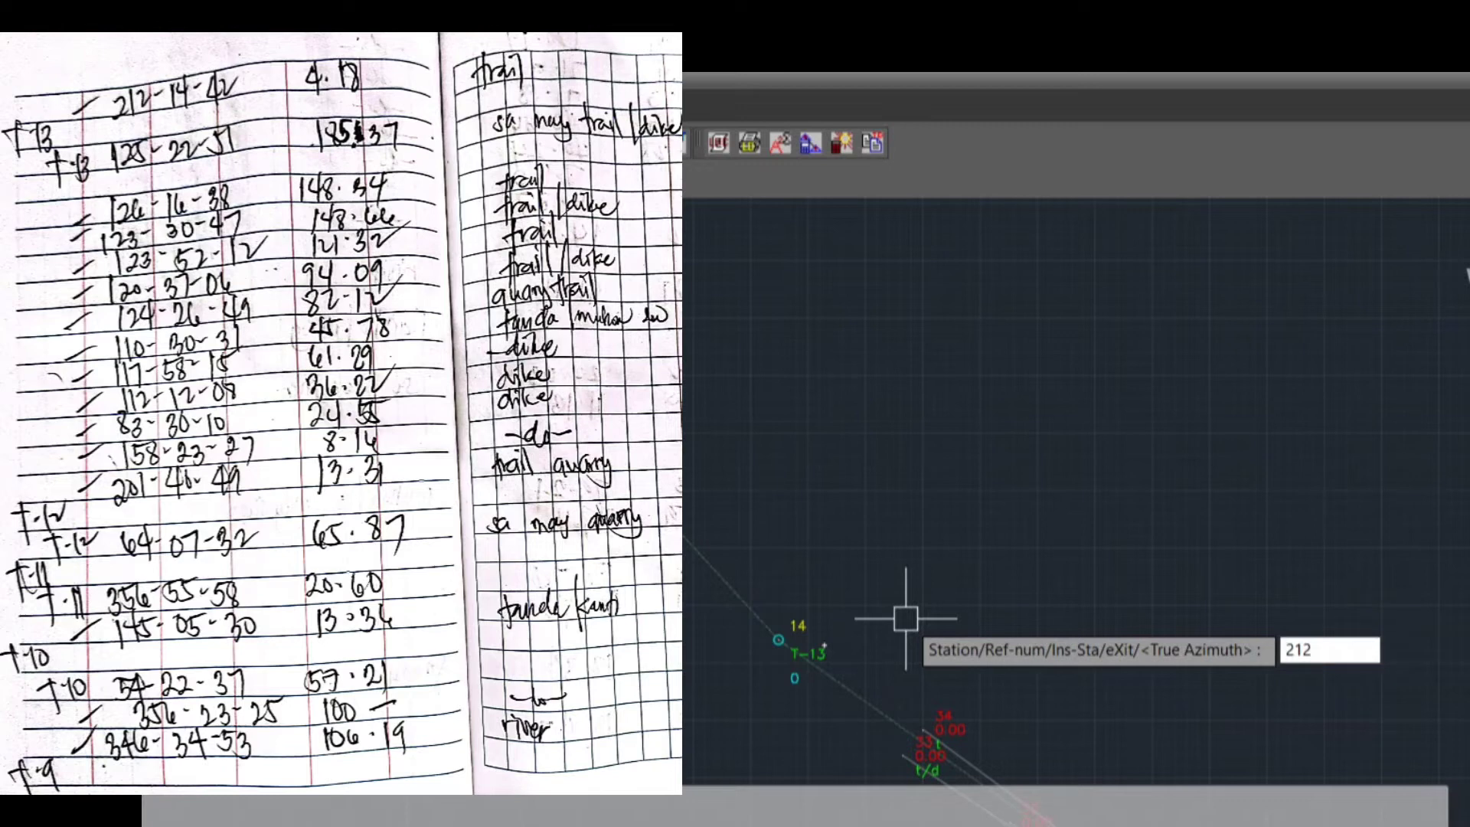
{"action": "type", "text": ".144"}
{"action": "key", "text": "BackSpace"}
{"action": "type", "text": "42"}
{"action": "key", "text": "Return"}
{"action": "type", "text": "4.18"}
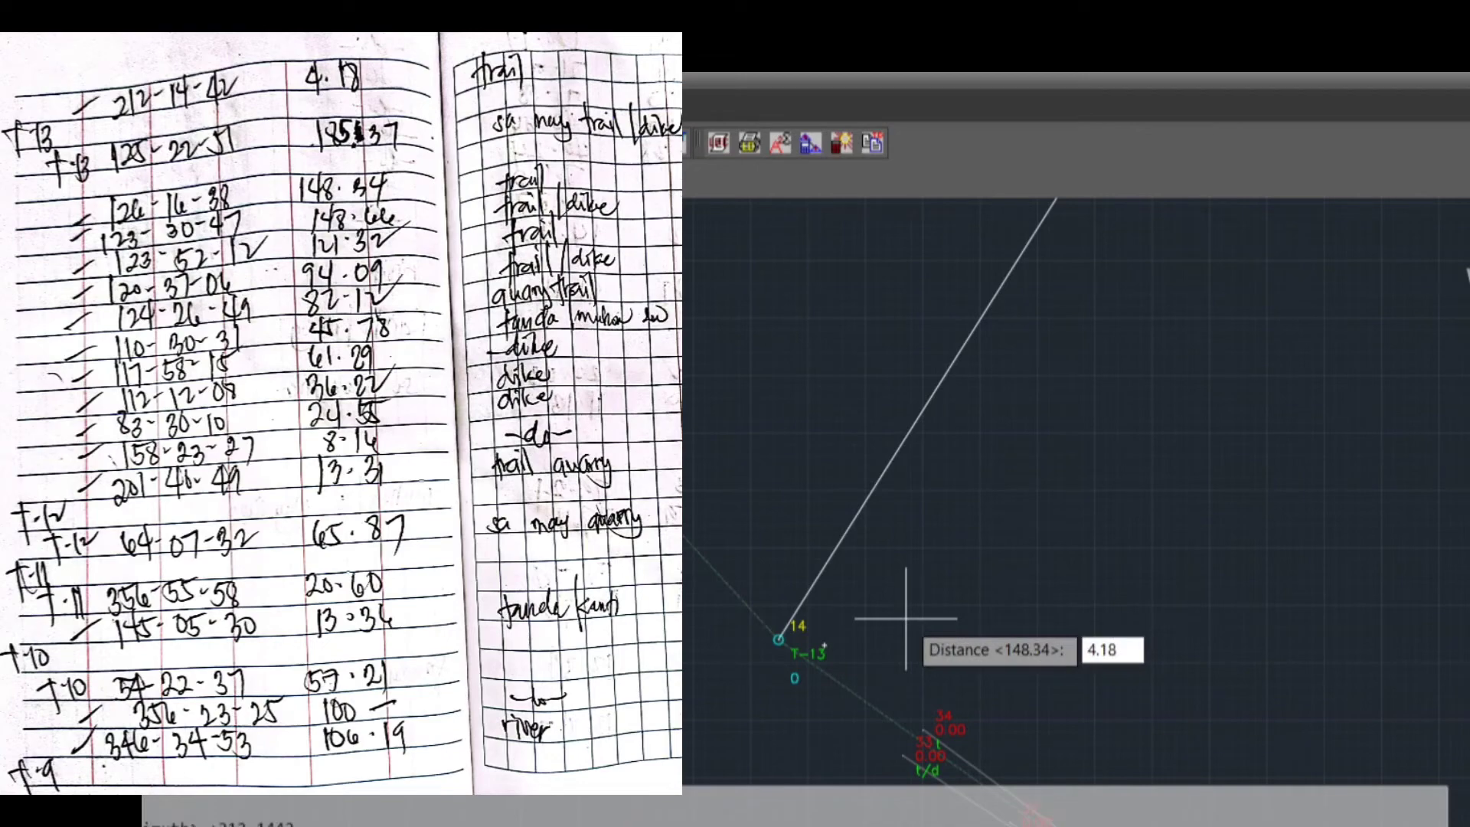
{"action": "key", "text": "Return"}
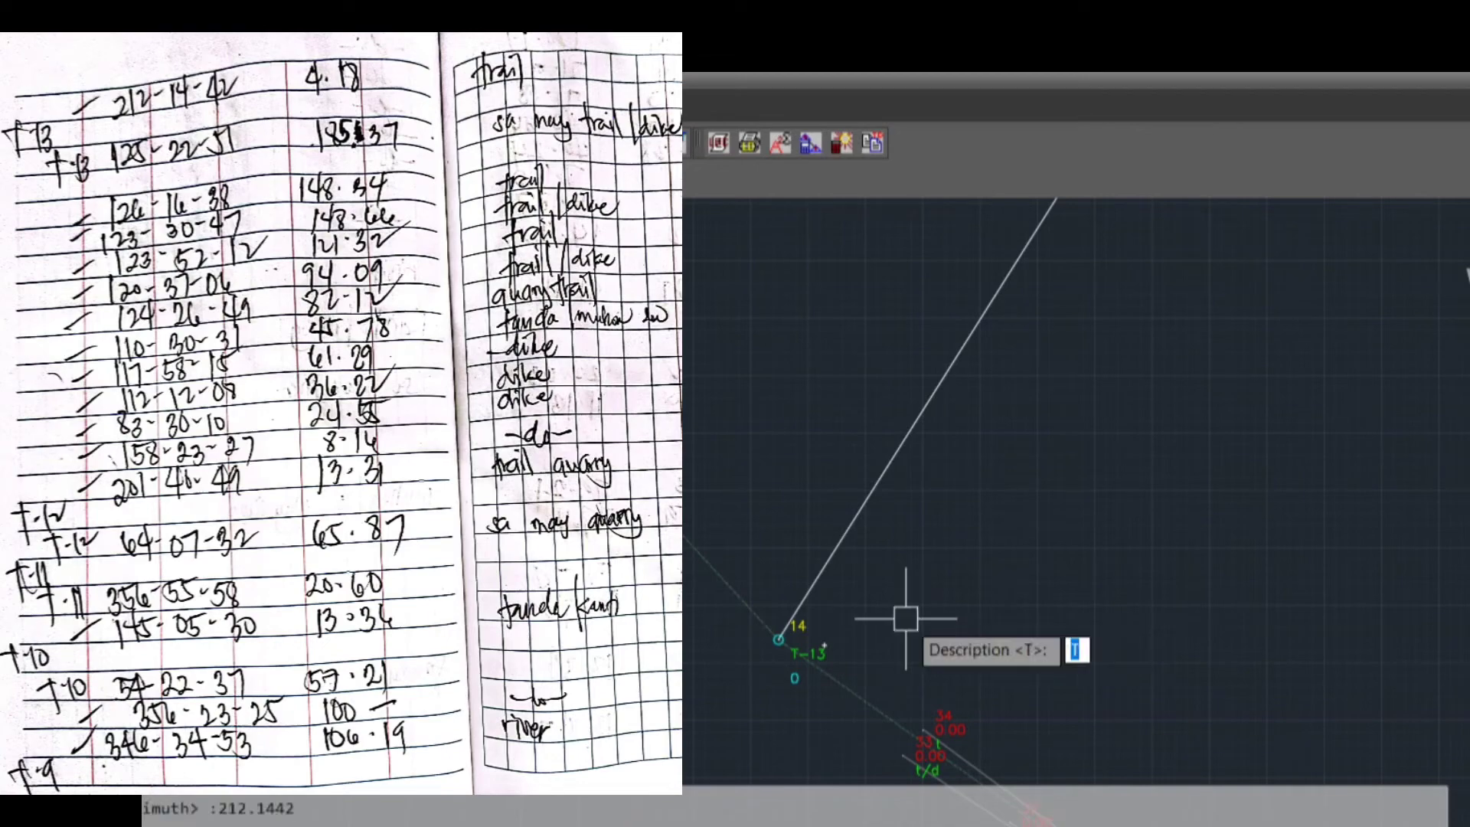
{"action": "type", "text": "t"}
{"action": "key", "text": "Return"}
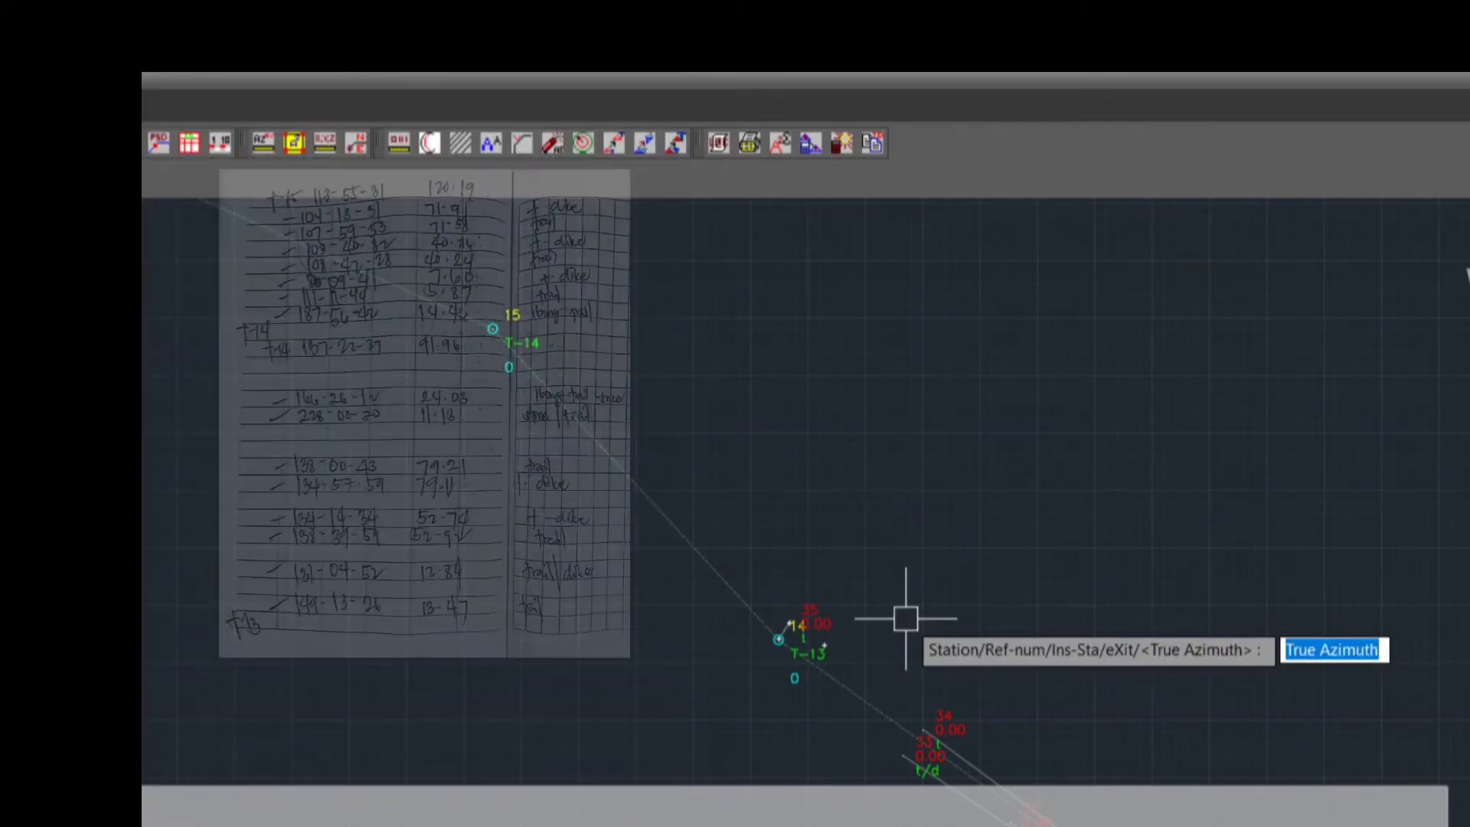
Plot the second sideshot from T-13 with true azimuth 149.1326, distance 13.47 and description T
{"action": "type", "text": "149"}
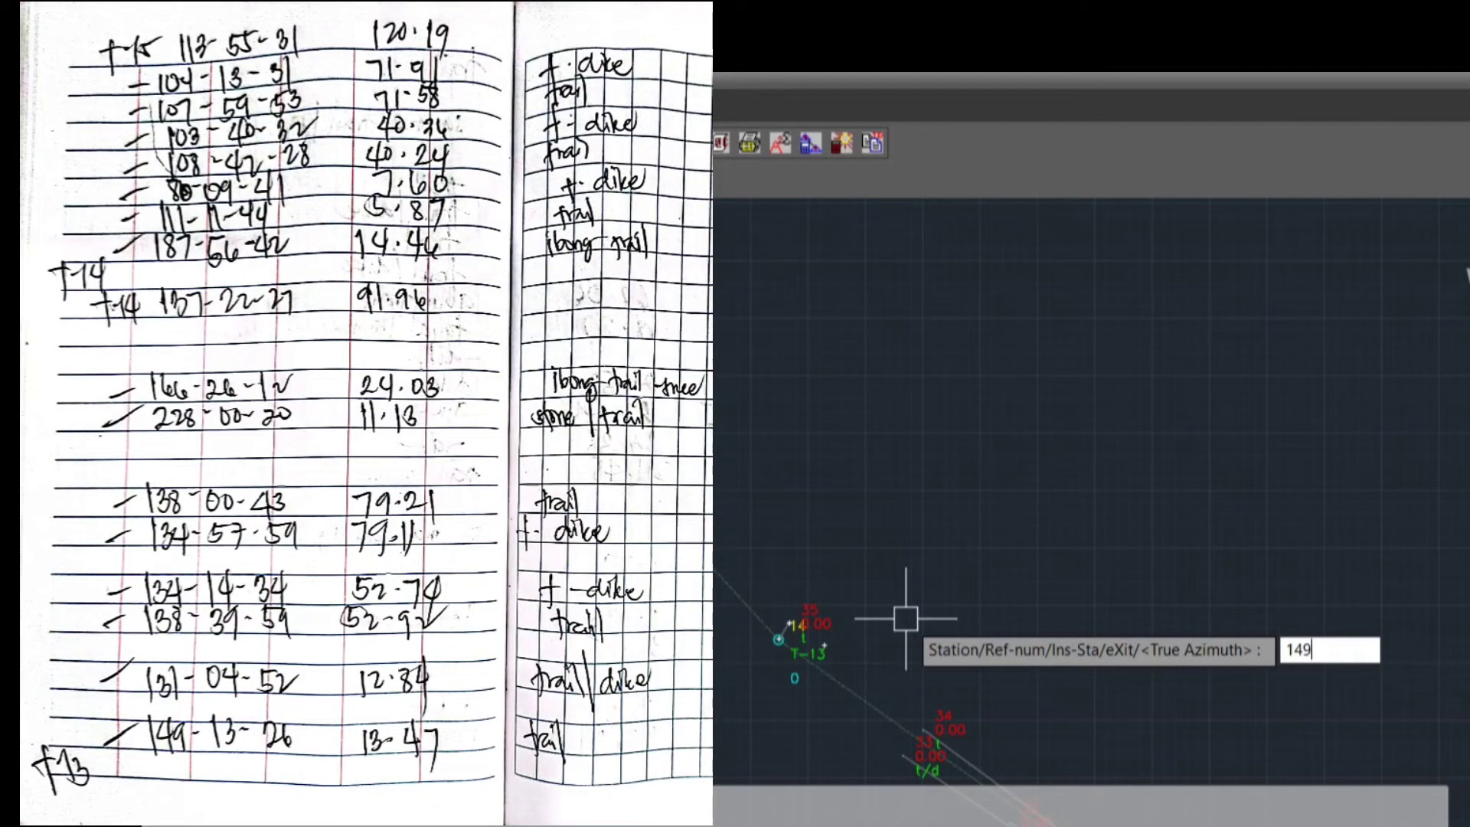
{"action": "type", "text": ".1326"}
{"action": "key", "text": "Return"}
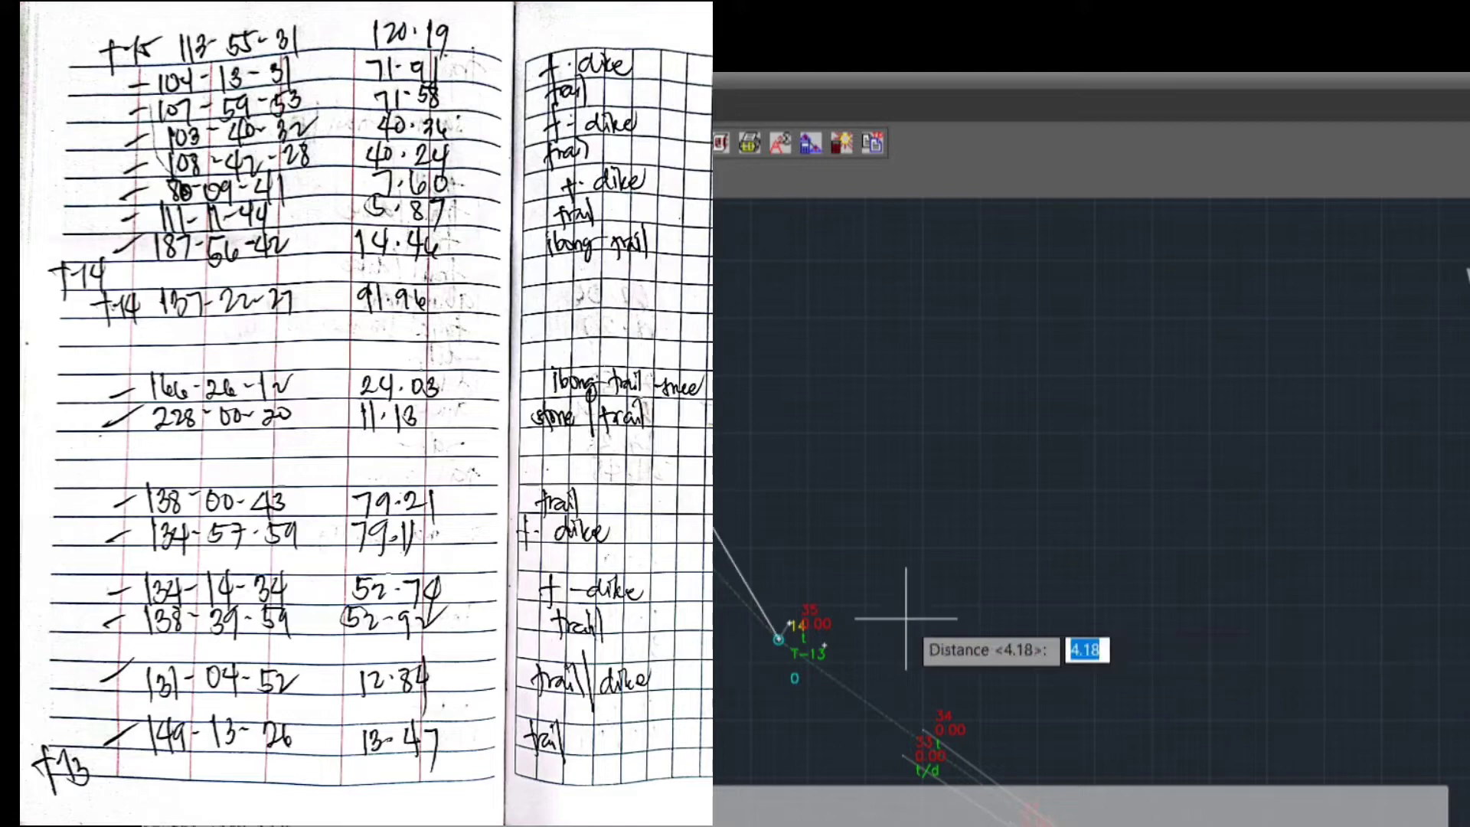
{"action": "type", "text": "13.47"}
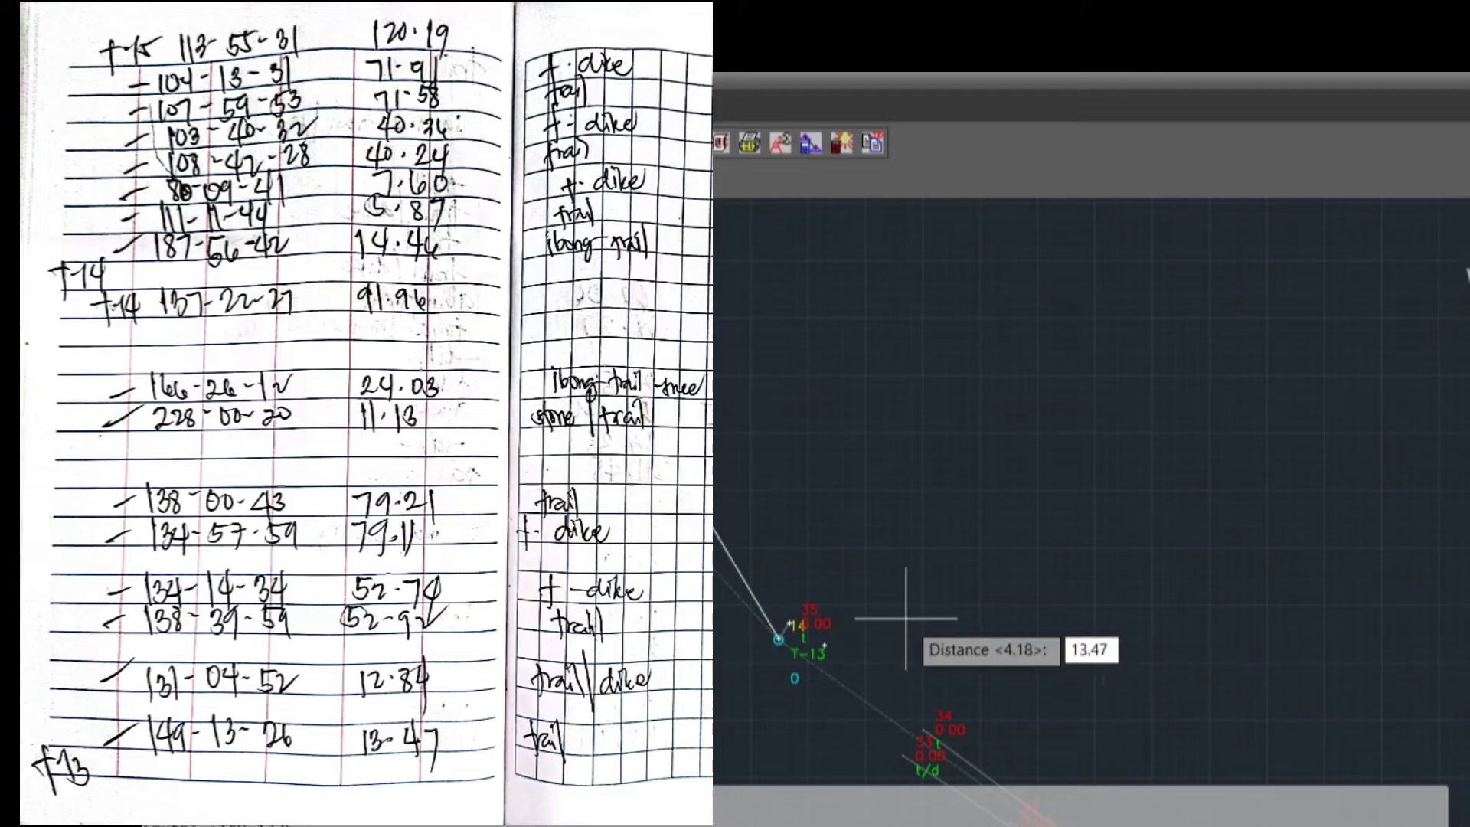
{"action": "key", "text": "Return"}
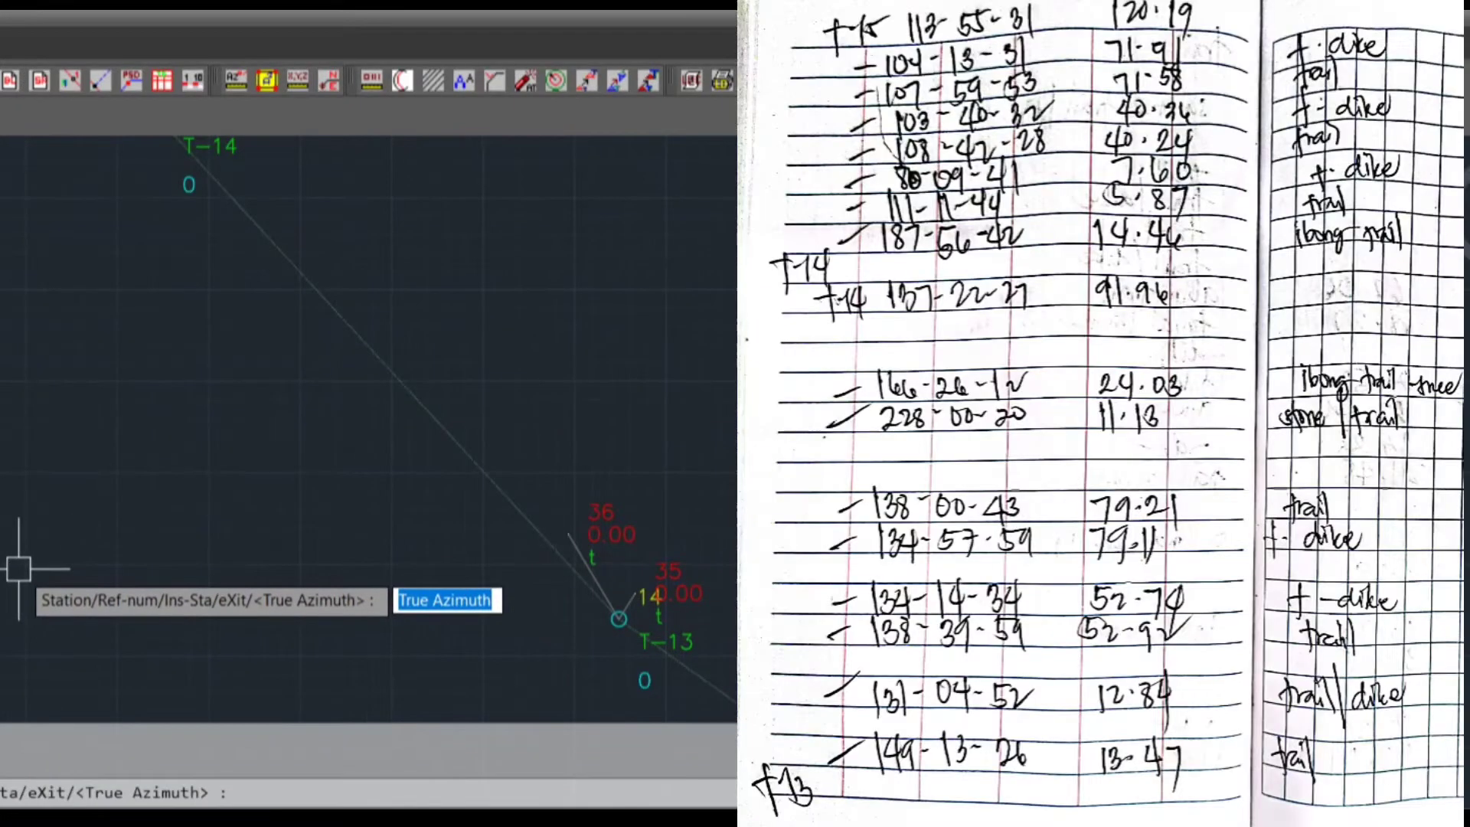
Plot the third sideshot from T-13 with true azimuth 131.0452, distance 12.84 and description T/D
{"action": "type", "text": "131.0452"}
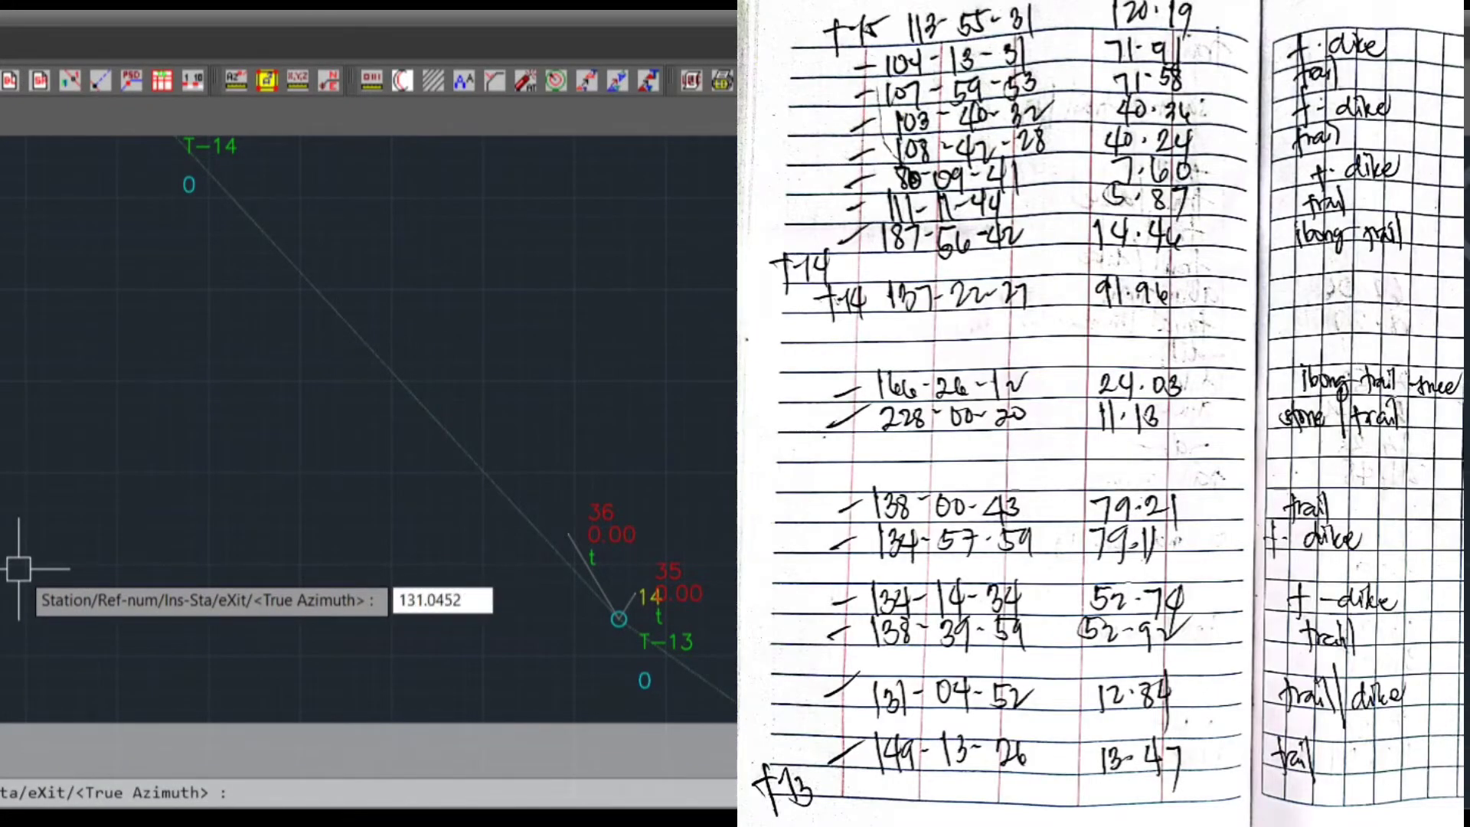
{"action": "key", "text": "Return"}
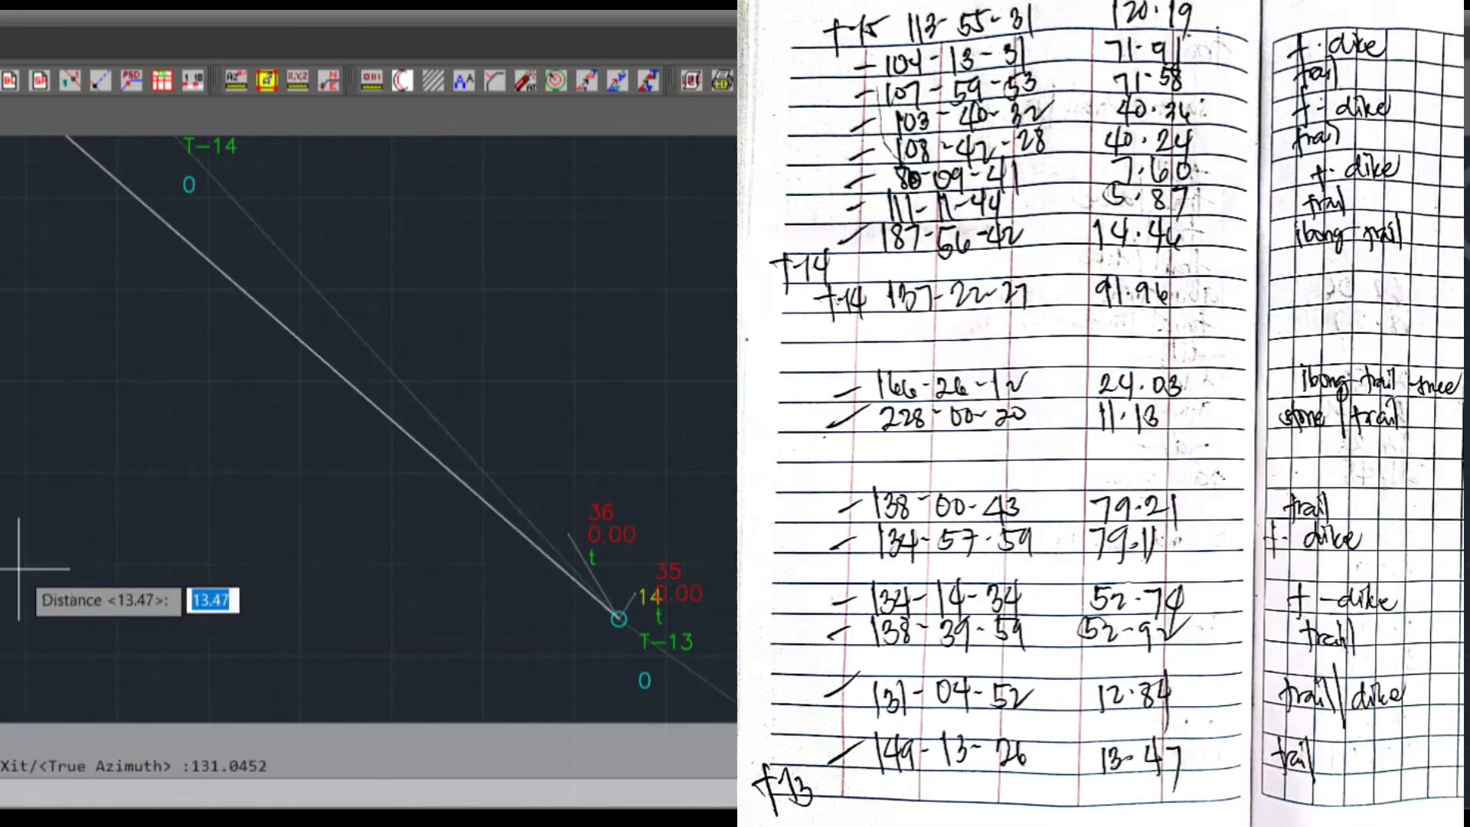
{"action": "type", "text": "12.84"}
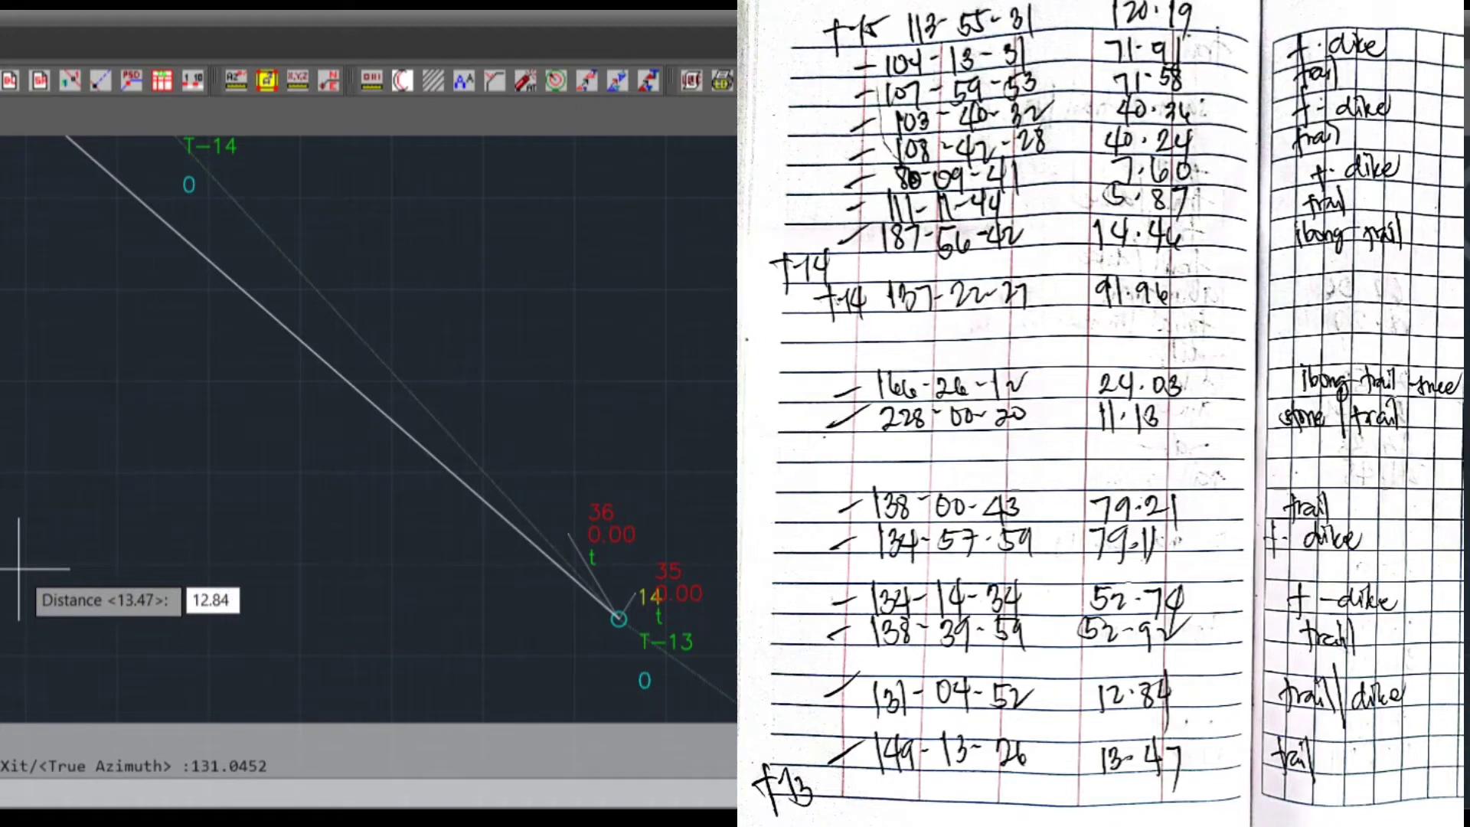
{"action": "key", "text": "Return"}
{"action": "type", "text": "T/d"}
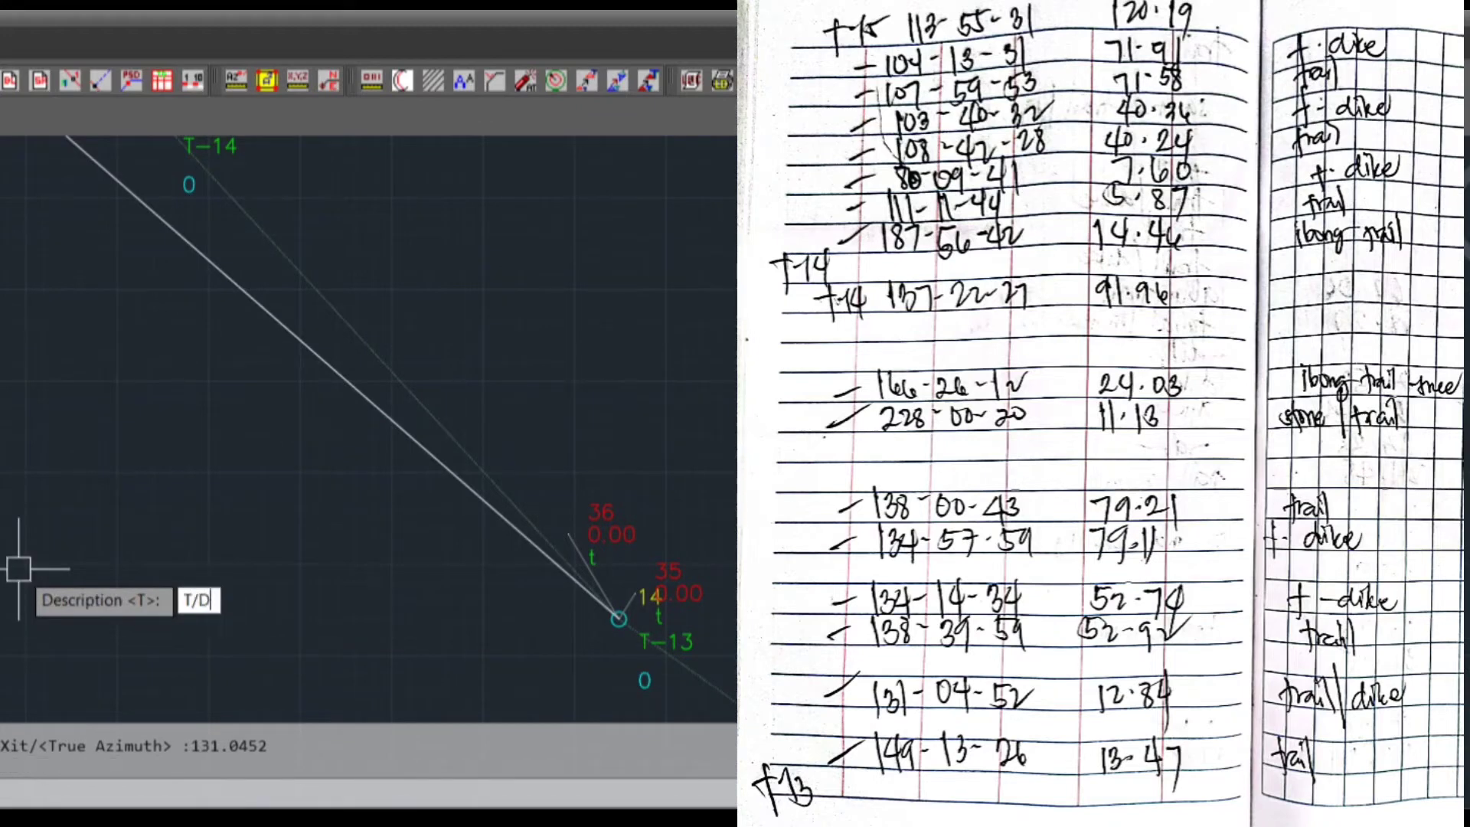
{"action": "key", "text": "Return"}
Plot the fourth sideshot from T-13 with true azimuth 138.3959, distance 52.92 and description T
{"action": "type", "text": "138."}
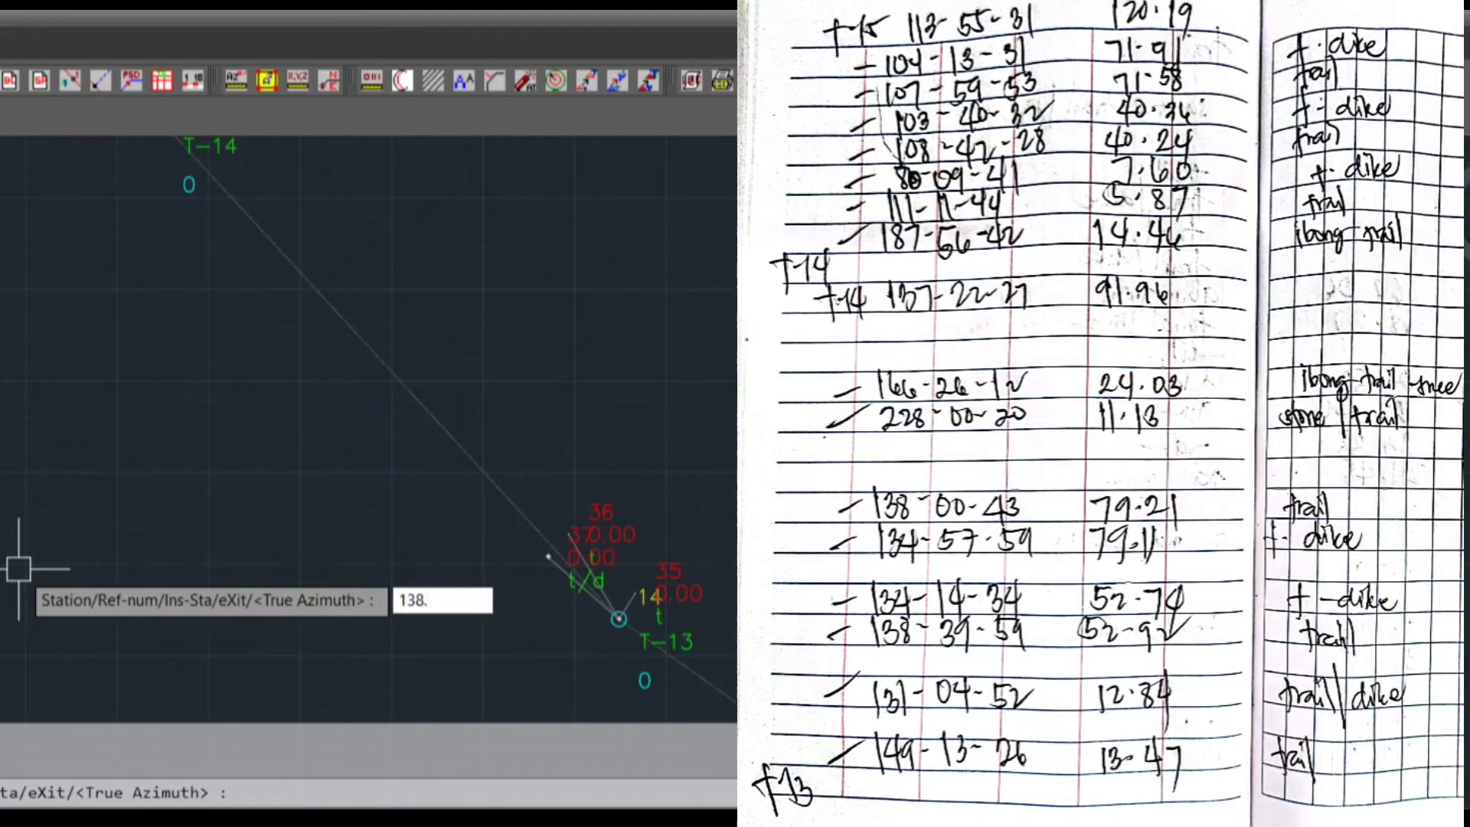
{"action": "type", "text": "3959"}
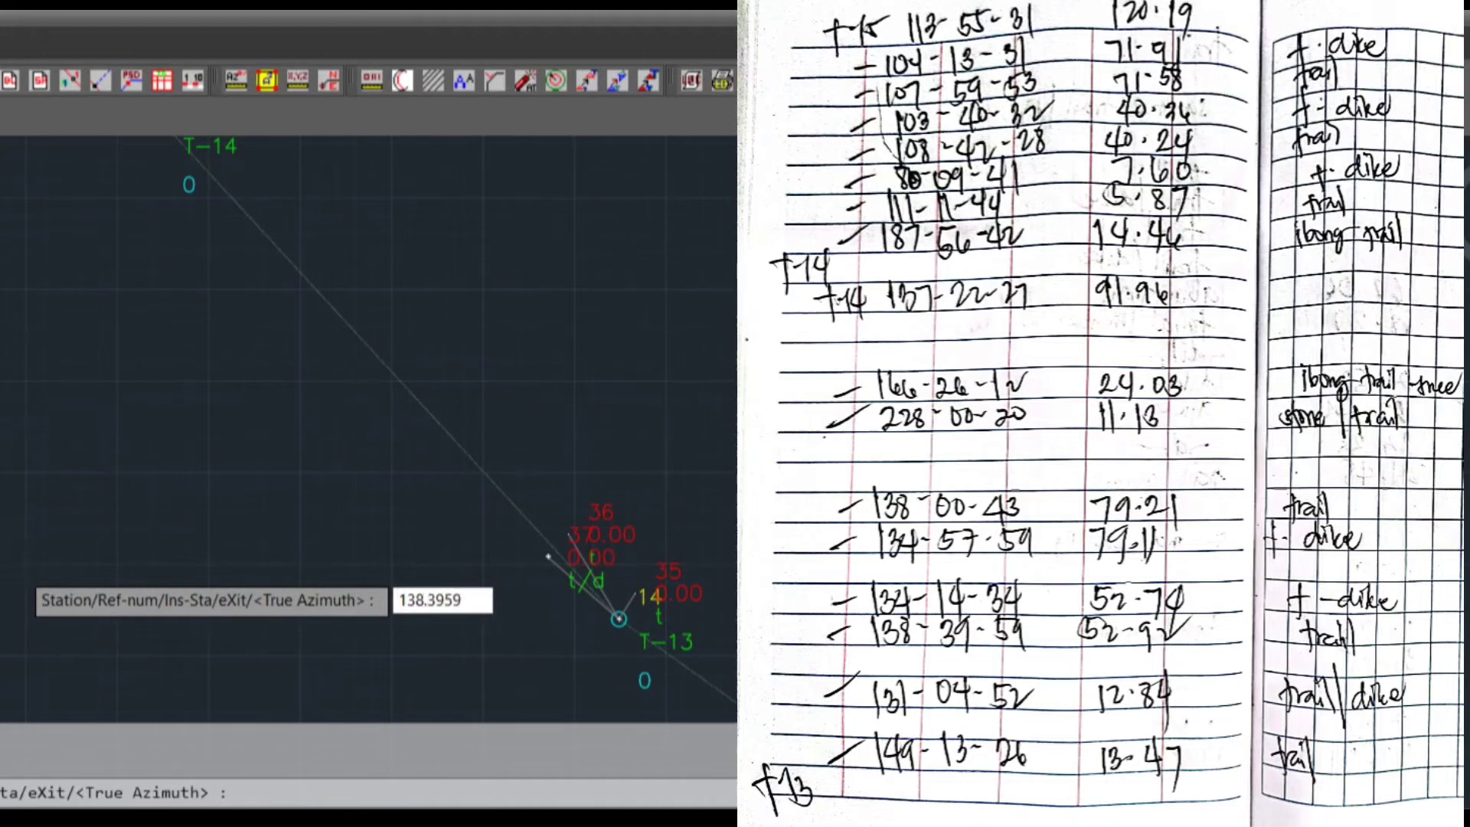
{"action": "key", "text": "Return"}
{"action": "type", "text": "52.92"}
{"action": "key", "text": "Return"}
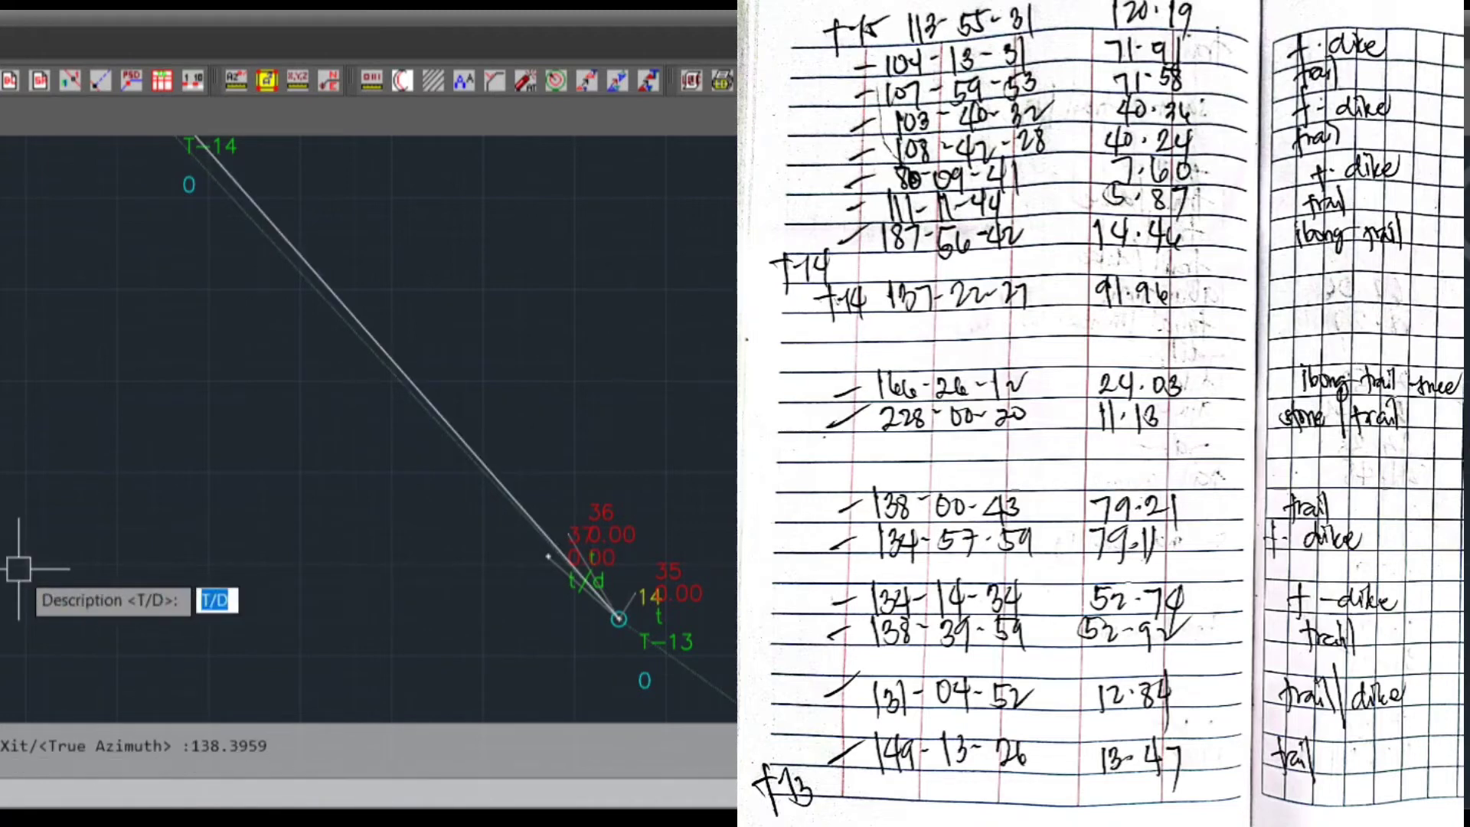
{"action": "type", "text": "t"}
{"action": "key", "text": "Return"}
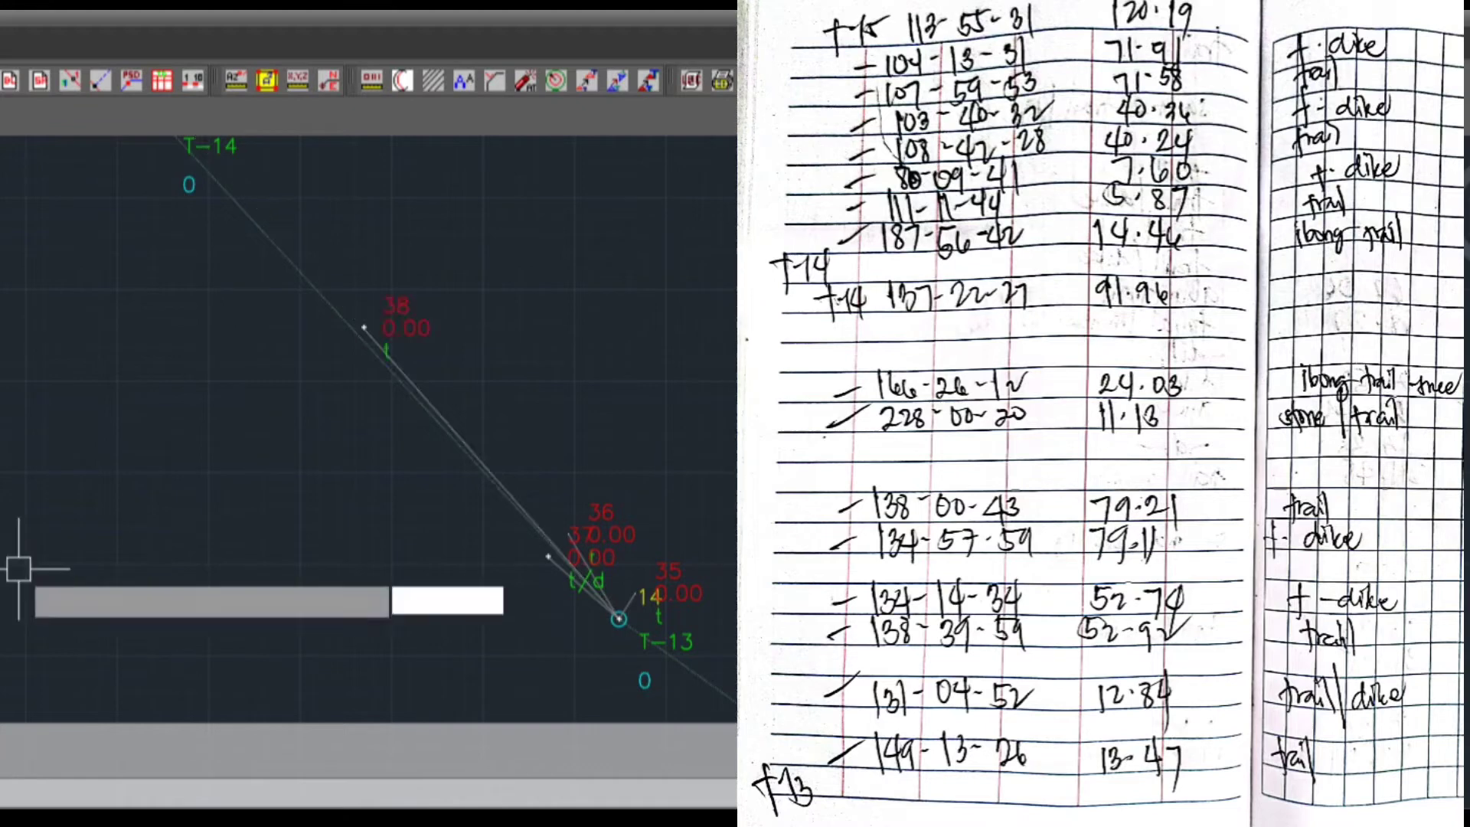
Plot the fifth sideshot from T-13 with true azimuth 134.1434, distance 52.74 and description T/D
{"action": "type", "text": "134."}
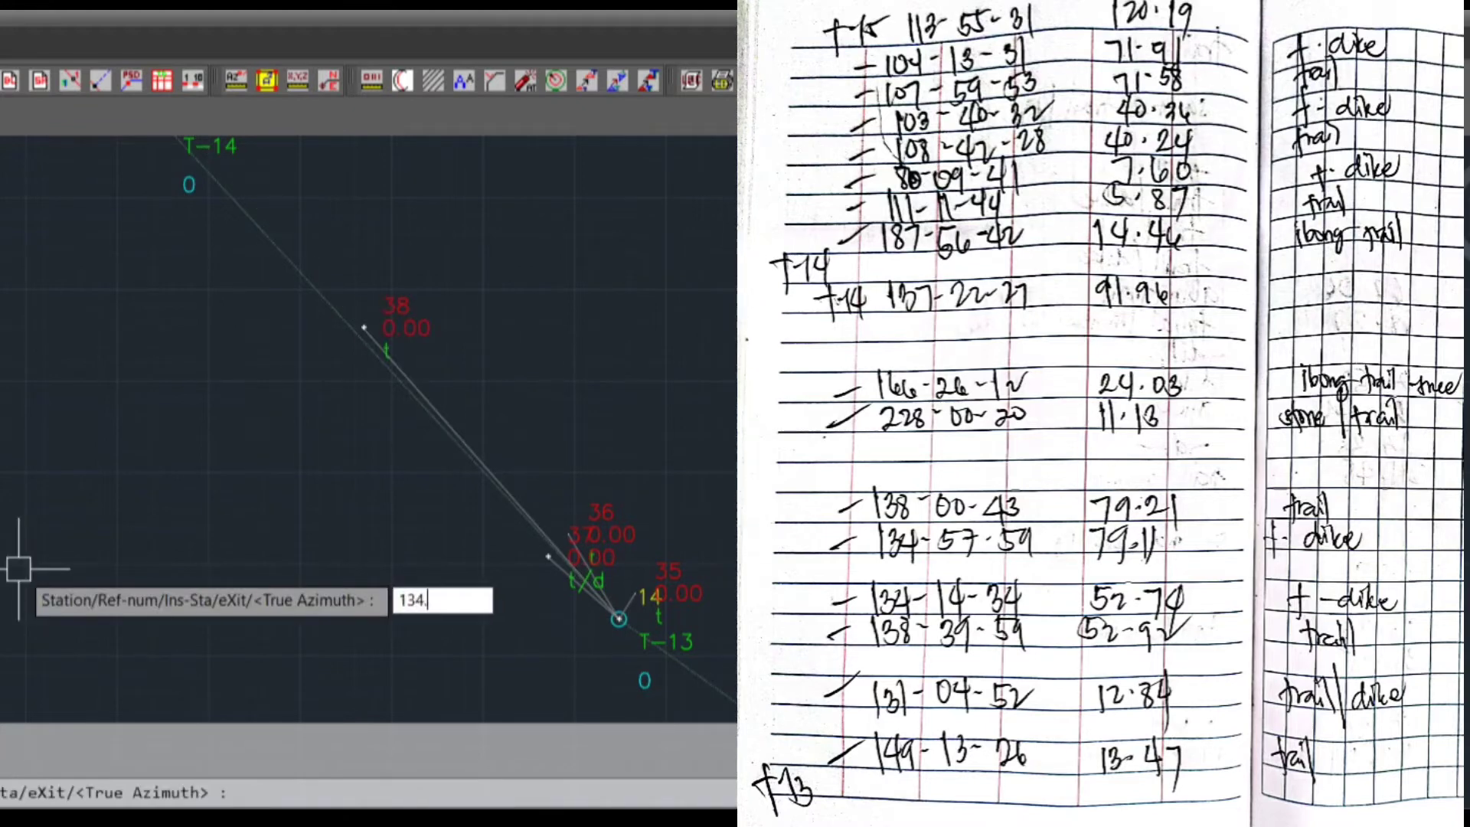
{"action": "type", "text": "1434"}
{"action": "key", "text": "Return"}
{"action": "type", "text": "52.74"}
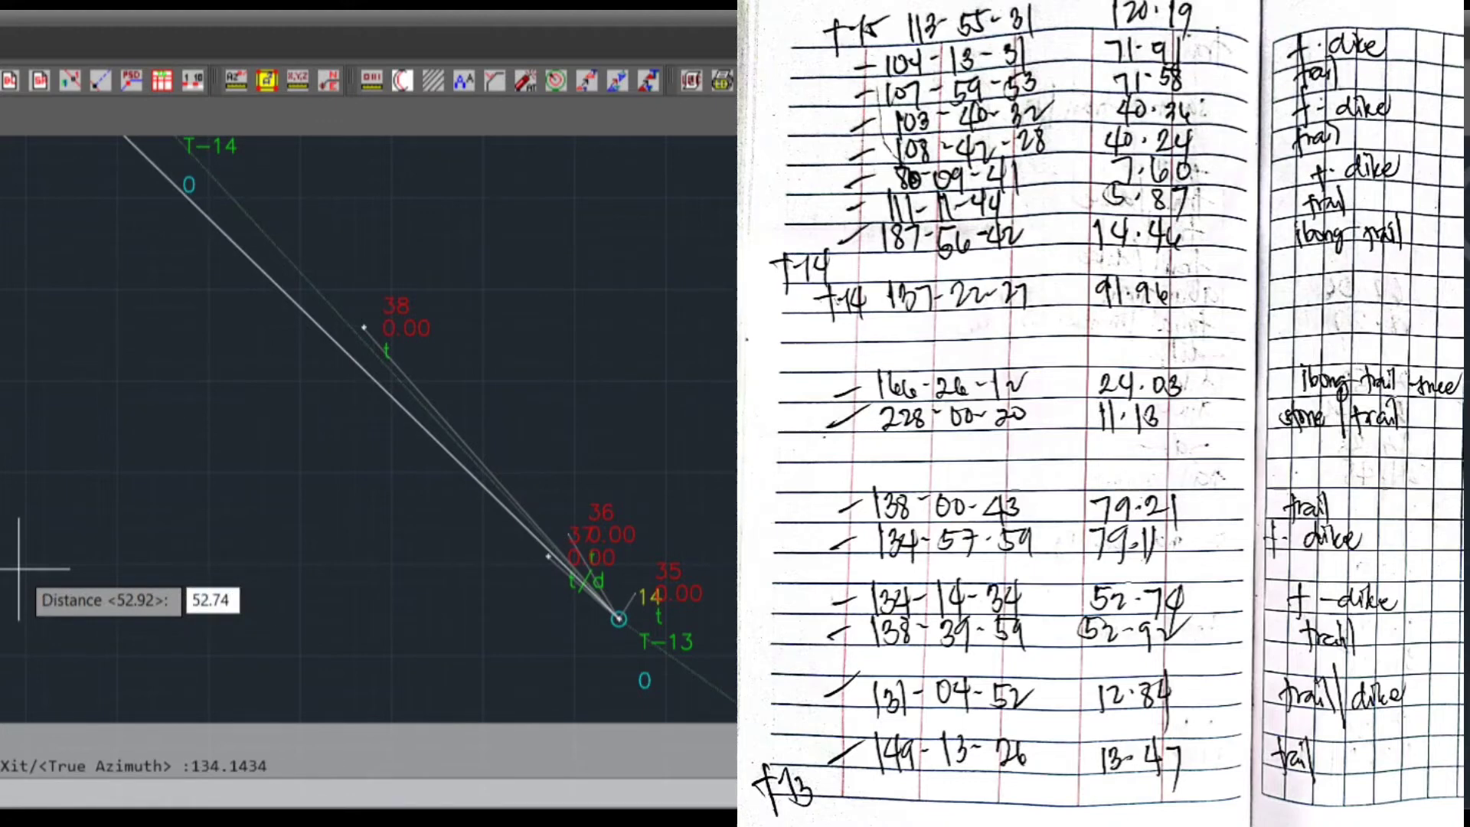
{"action": "key", "text": "Return"}
{"action": "type", "text": "T/D"}
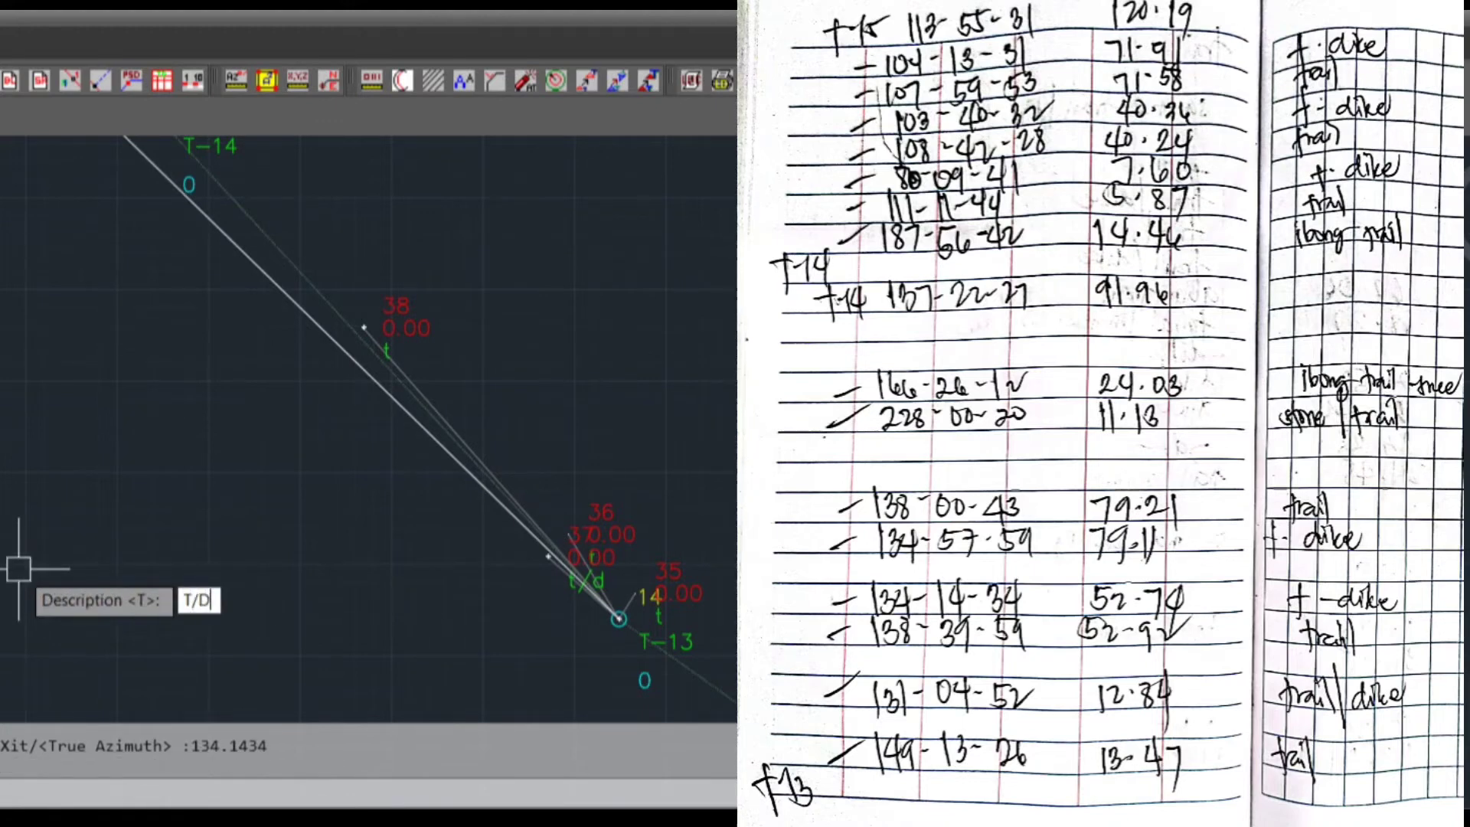
{"action": "key", "text": "Return"}
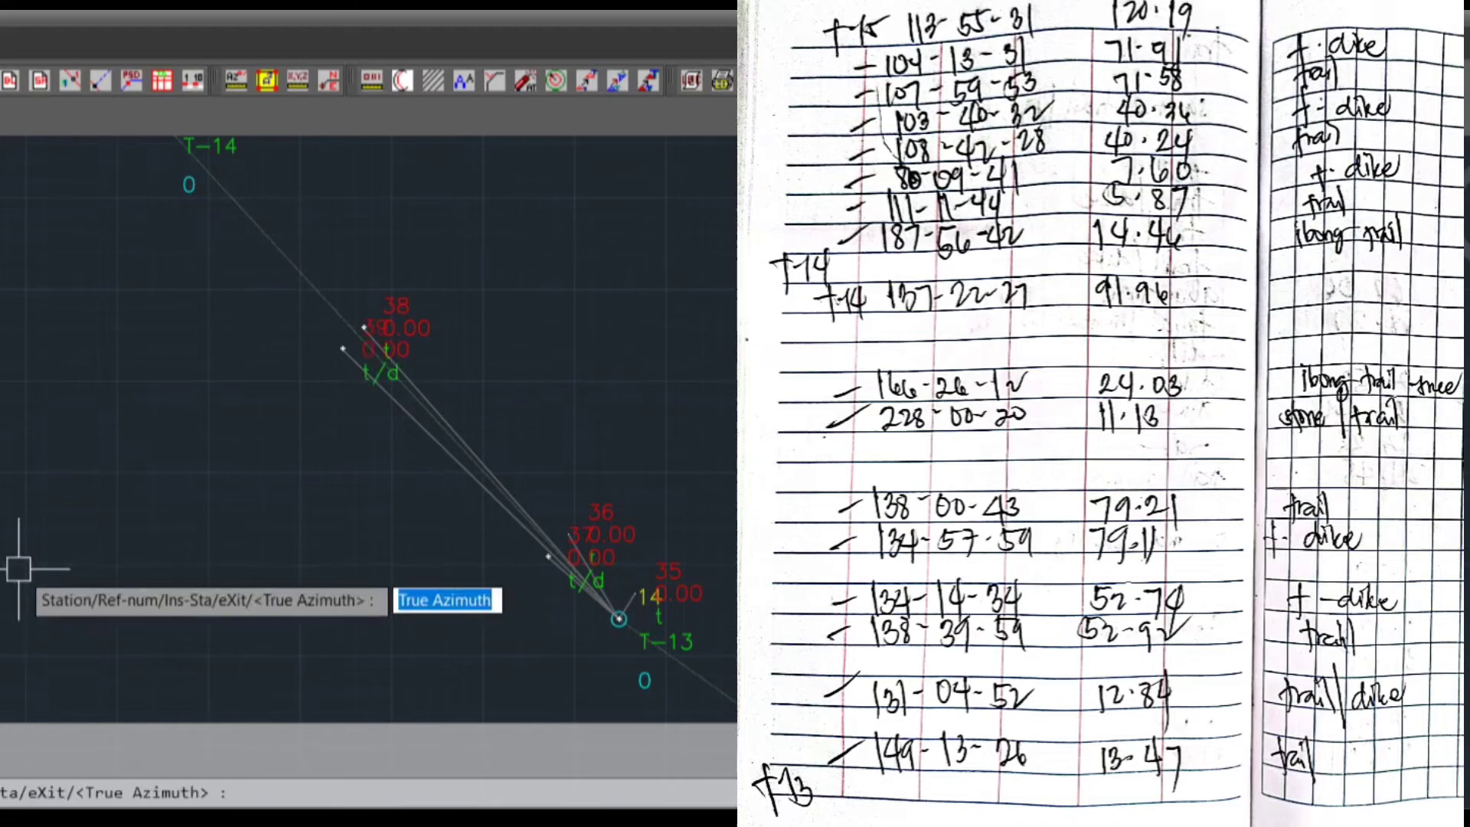
Plot the sixth sideshot from T-13 with true azimuth 134.5759, distance 79.11 and description T/D
{"action": "type", "text": "134."}
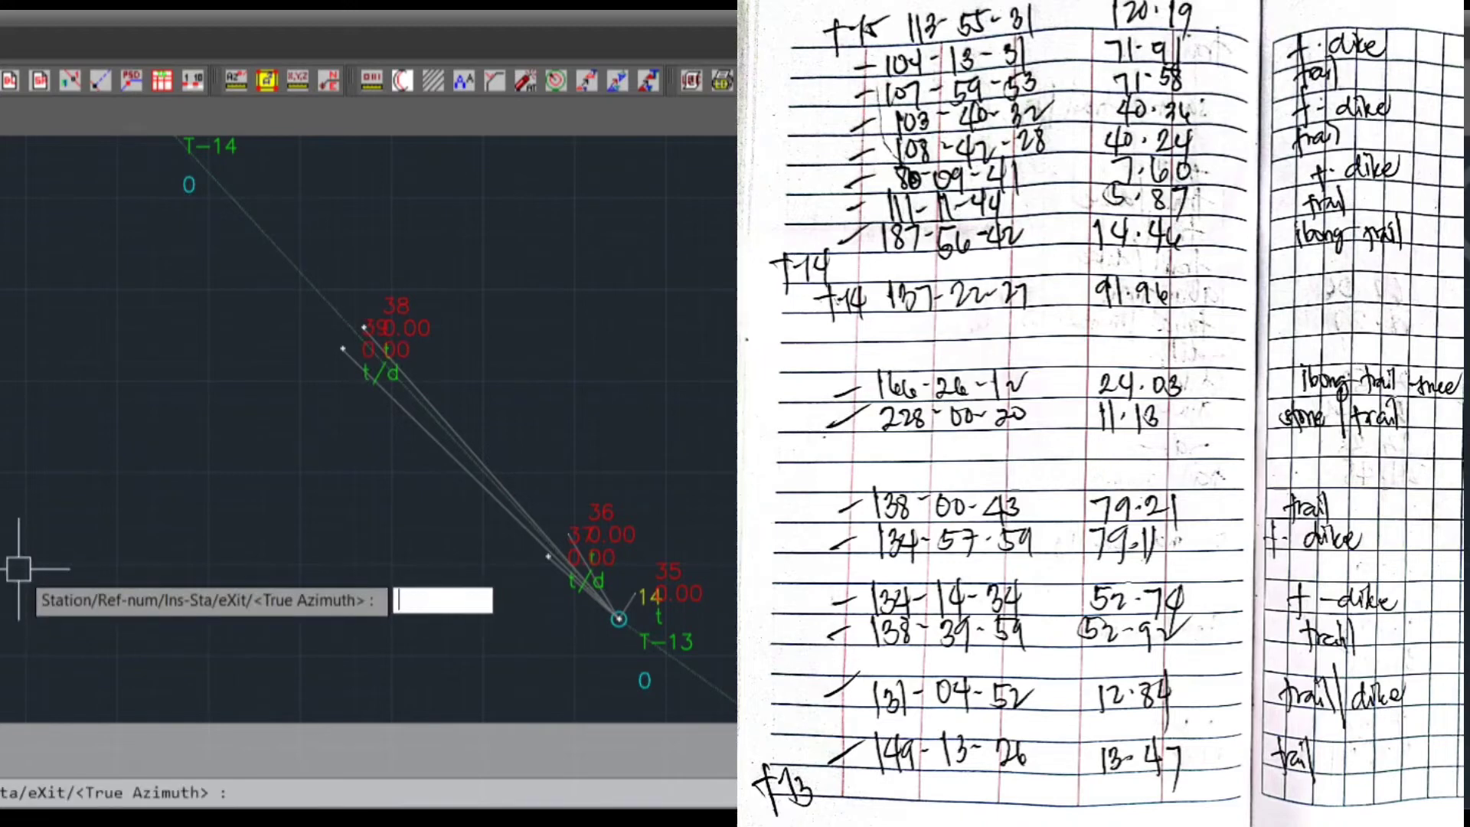
{"action": "type", "text": "5759"}
{"action": "key", "text": "Return"}
{"action": "type", "text": "79."}
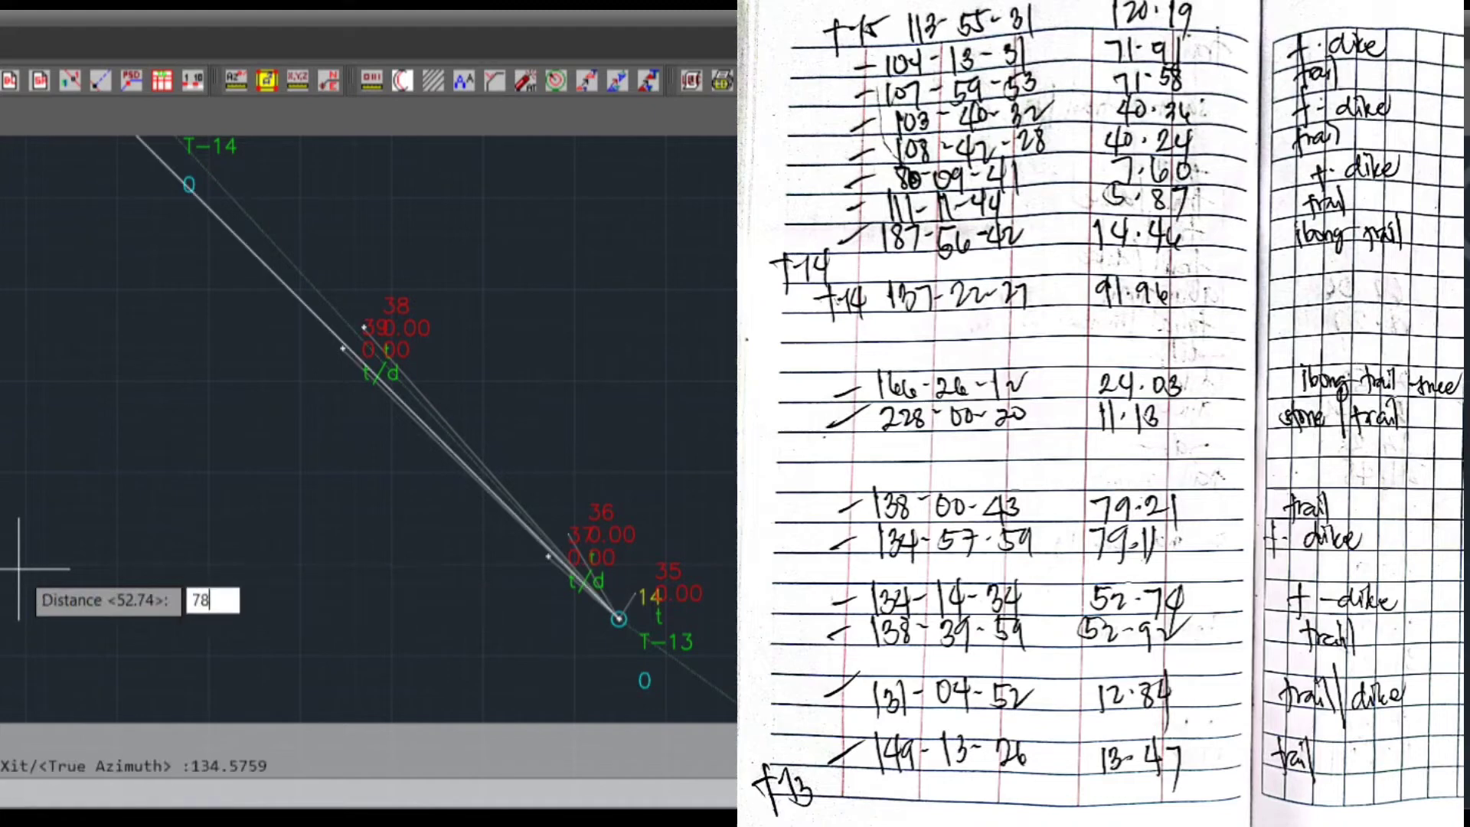
{"action": "type", "text": "11"}
{"action": "key", "text": "Return"}
{"action": "type", "text": "T/D"}
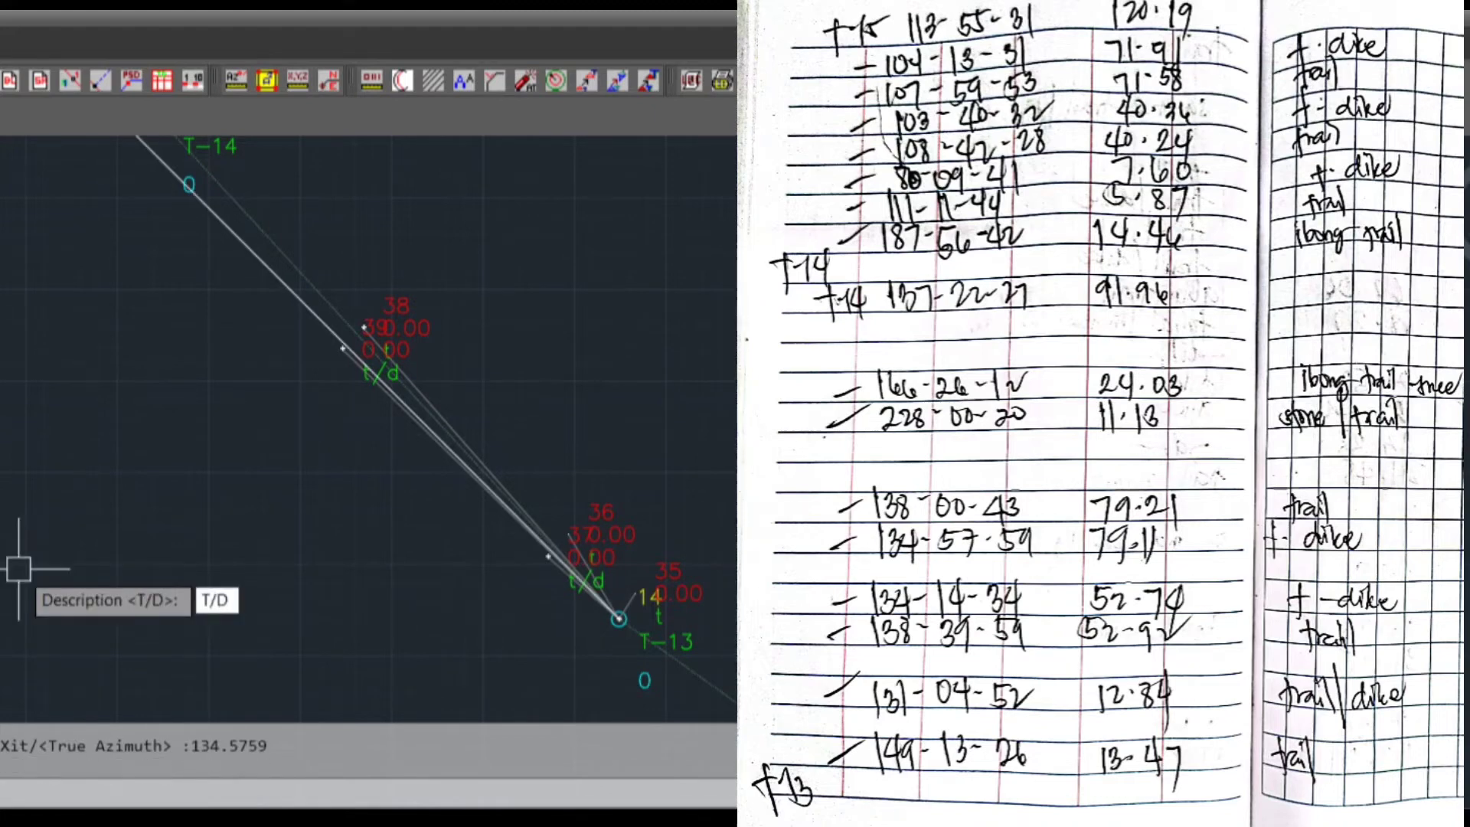
{"action": "key", "text": "Return"}
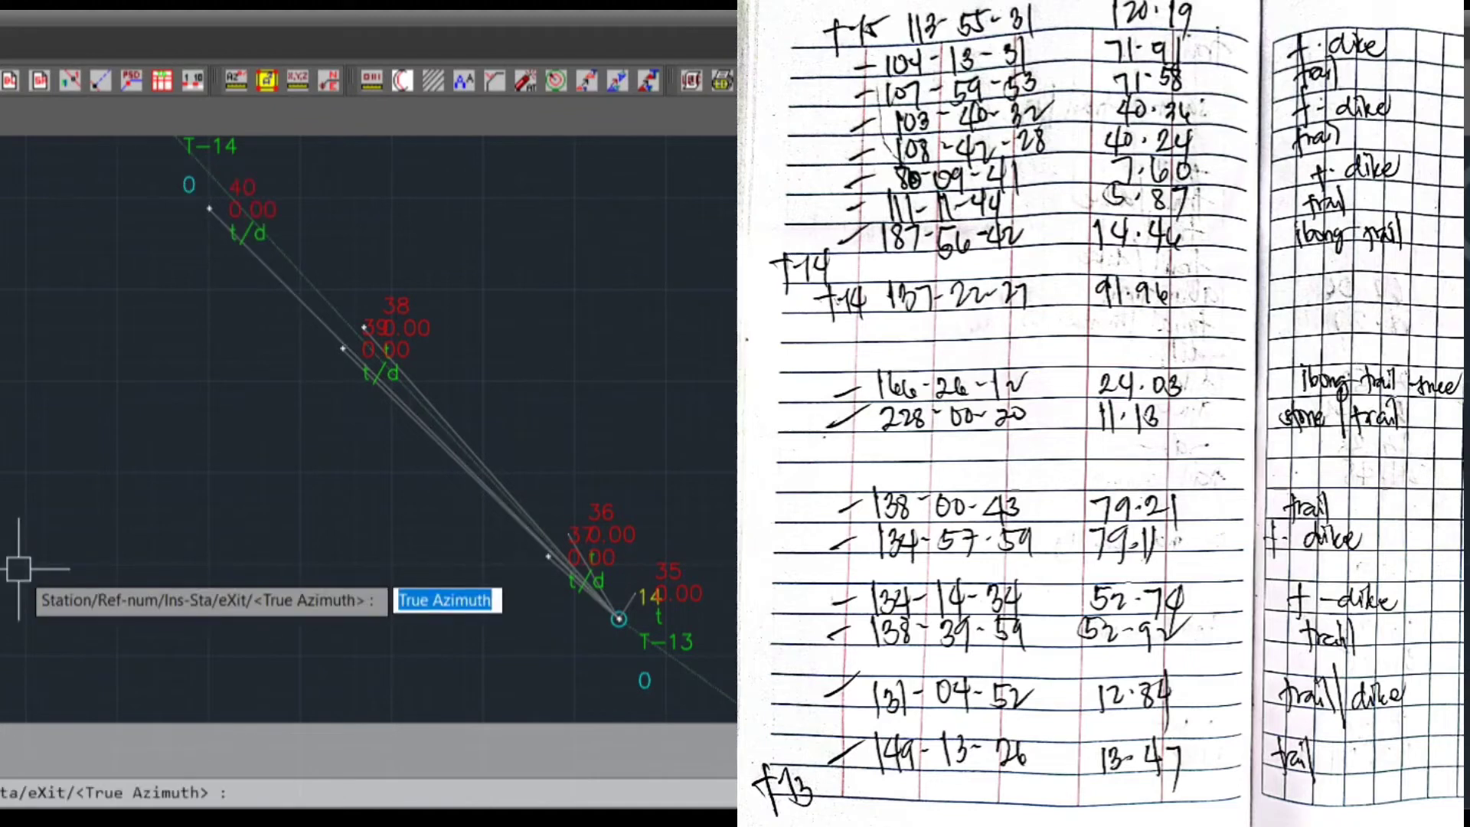
Plot the seventh sideshot from T-13 with true azimuth 138.0043, distance 79.21 and description T
{"action": "type", "text": "31"}
{"action": "key", "text": "BackSpace"}
{"action": "type", "text": "138."}
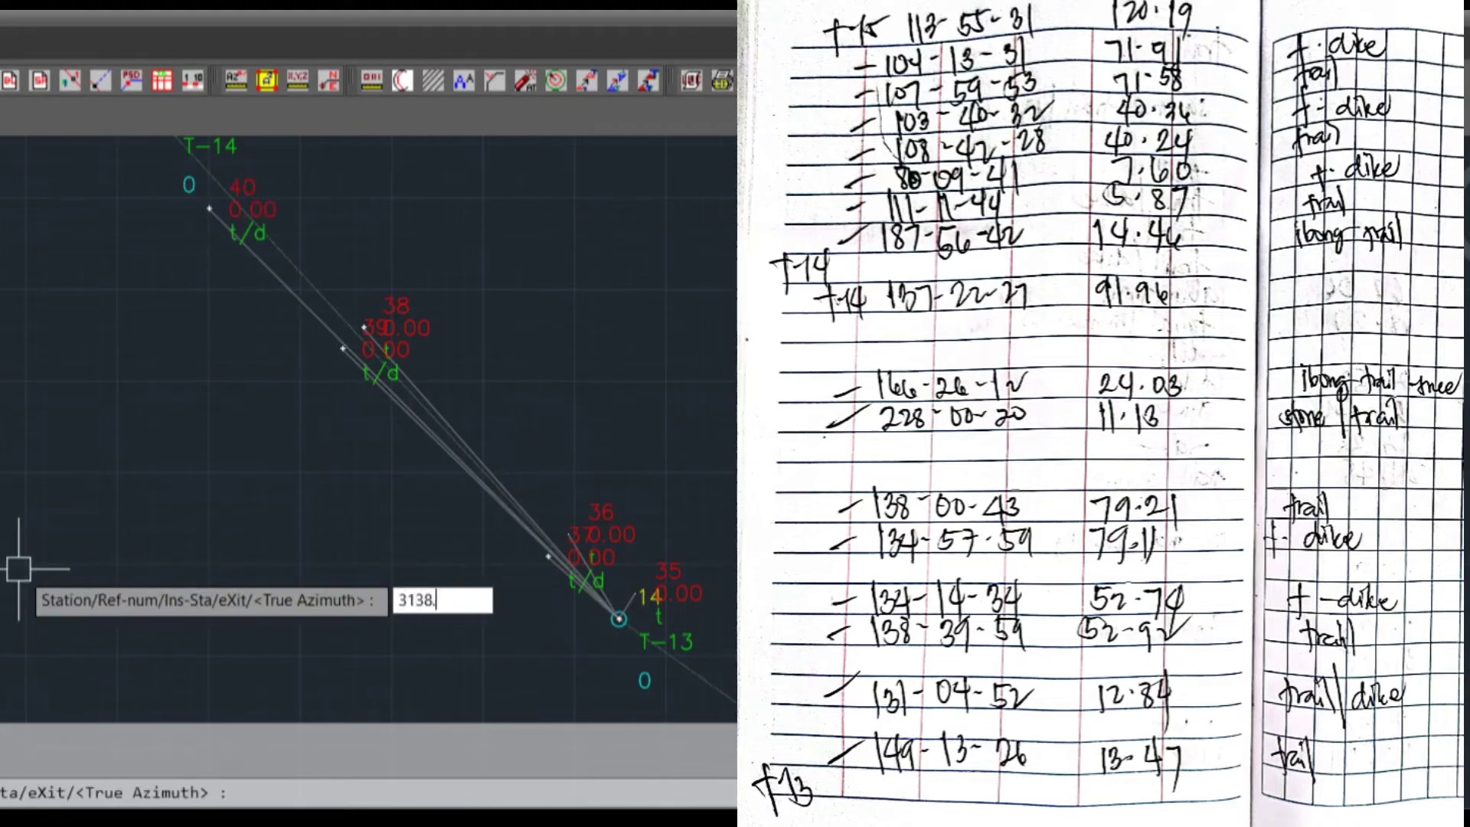
{"action": "key", "text": "BackSpace"}
{"action": "key", "text": "BackSpace"}
{"action": "key", "text": "BackSpace"}
{"action": "key", "text": "BackSpace"}
{"action": "key", "text": "BackSpace"}
{"action": "type", "text": "138.0043"}
{"action": "key", "text": "Return"}
{"action": "type", "text": "79.21"}
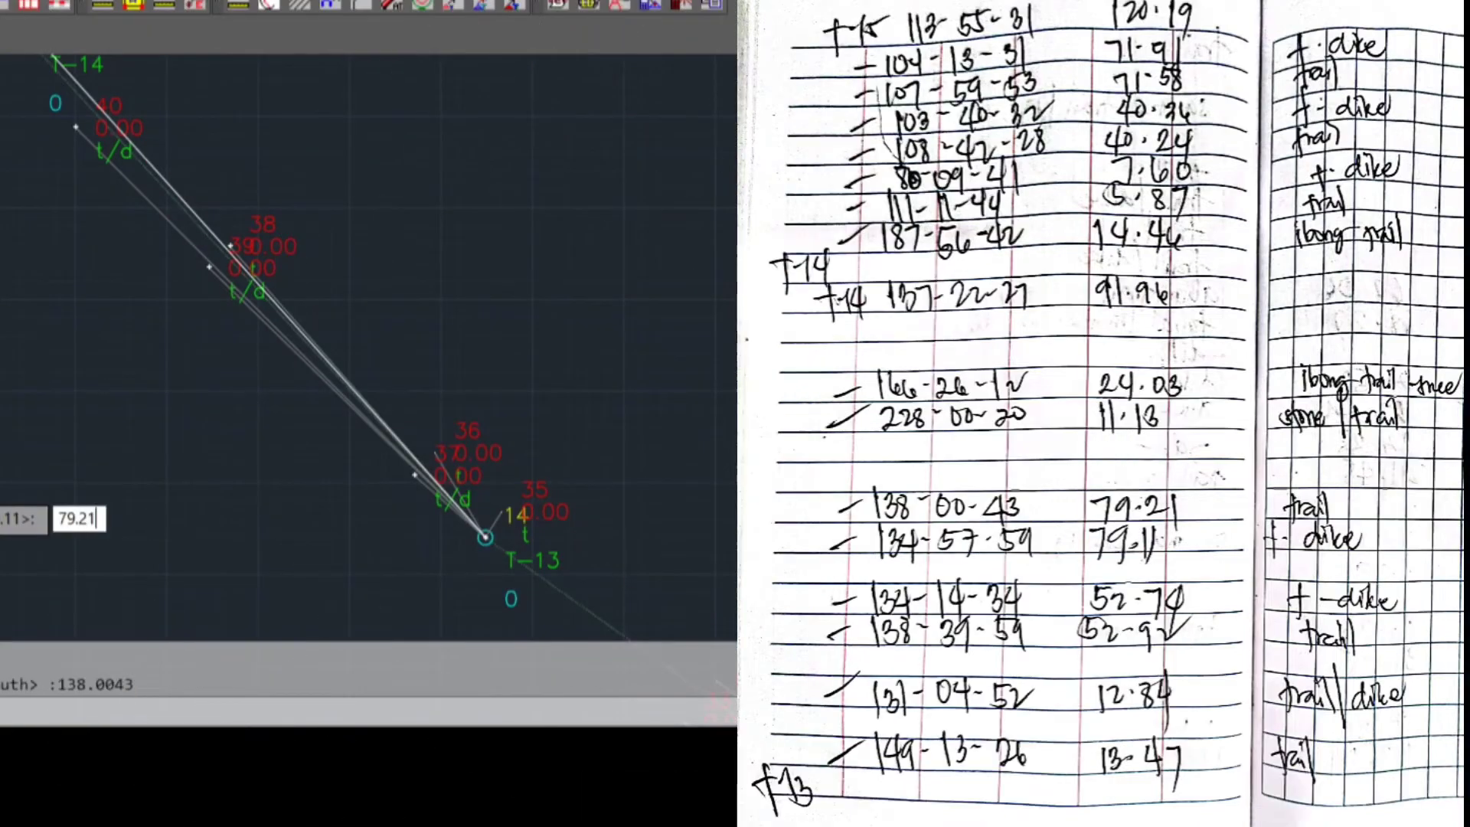
{"action": "key", "text": "Return"}
{"action": "type", "text": "T"}
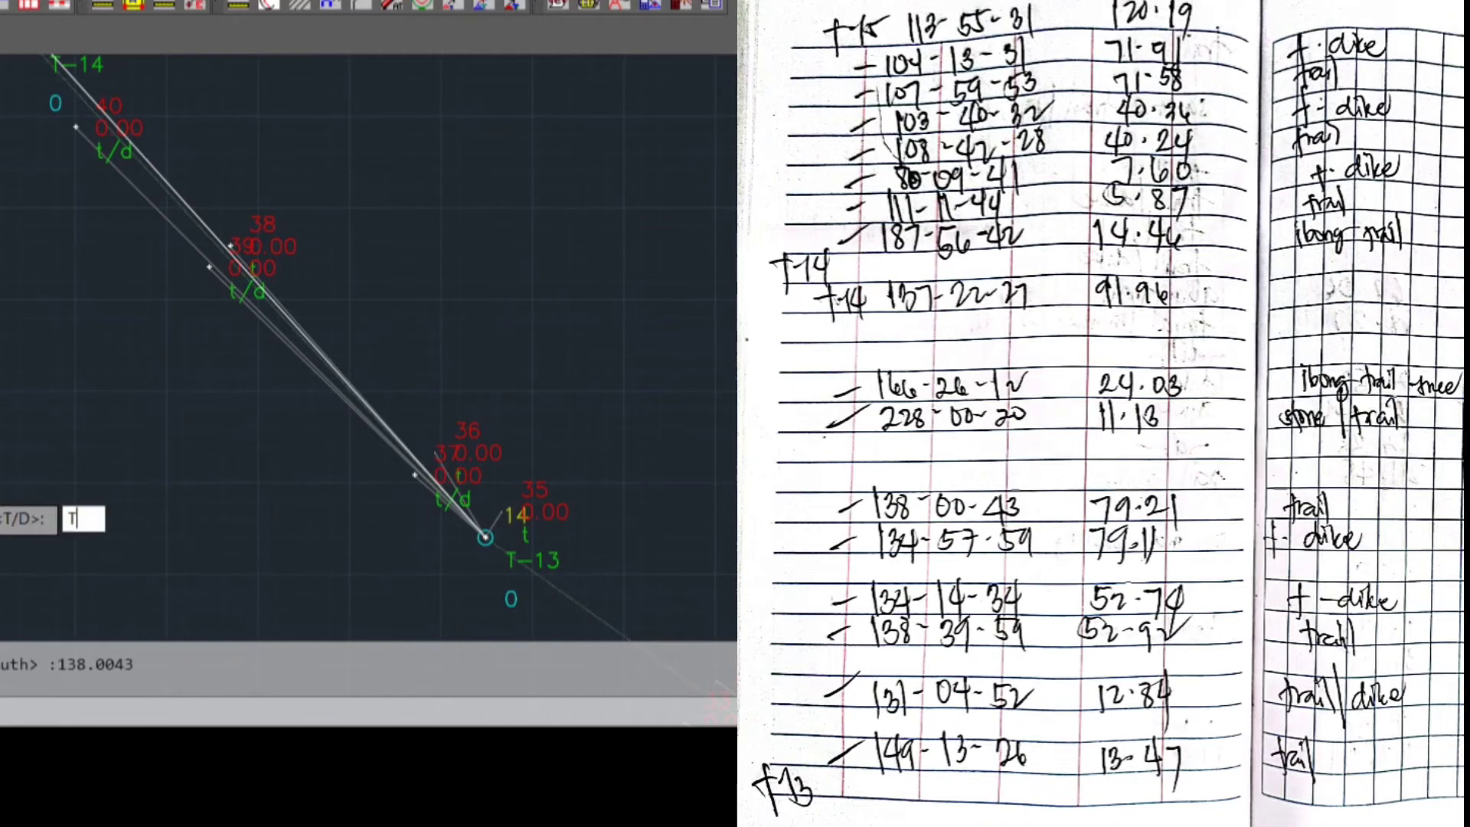
{"action": "key", "text": "Return"}
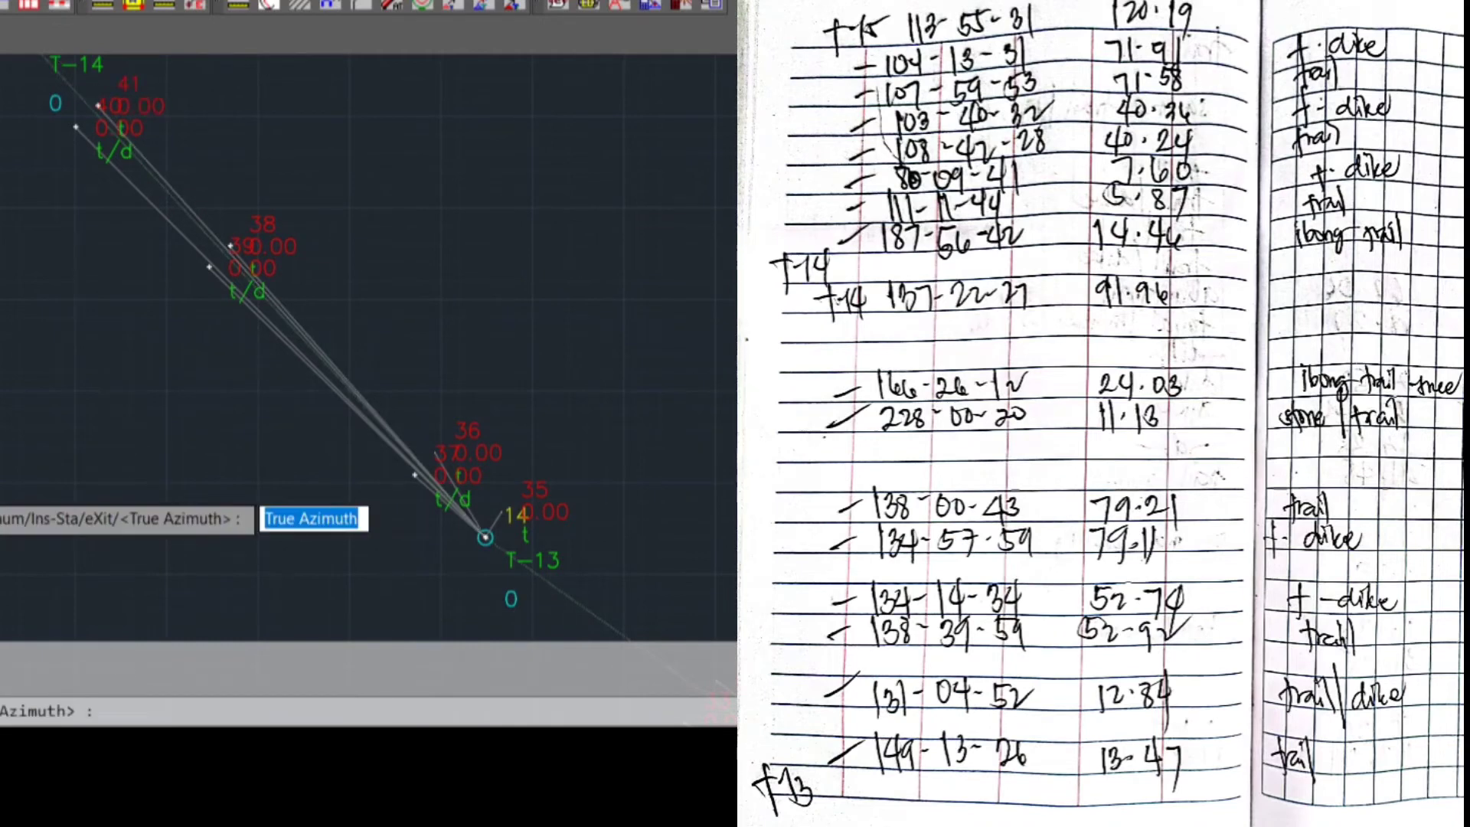
Plot the eighth sideshot from T-13 with true azimuth 228.0020, distance 11.13 and description STONE/T
{"action": "mouse_move", "coordinate": [33, 347]}
{"action": "middle_mouse_down"}
{"action": "mouse_move", "coordinate": [33, 485]}
{"action": "mouse_move", "coordinate": [18, 473]}
{"action": "middle_mouse_up"}
{"action": "type", "text": "228."}
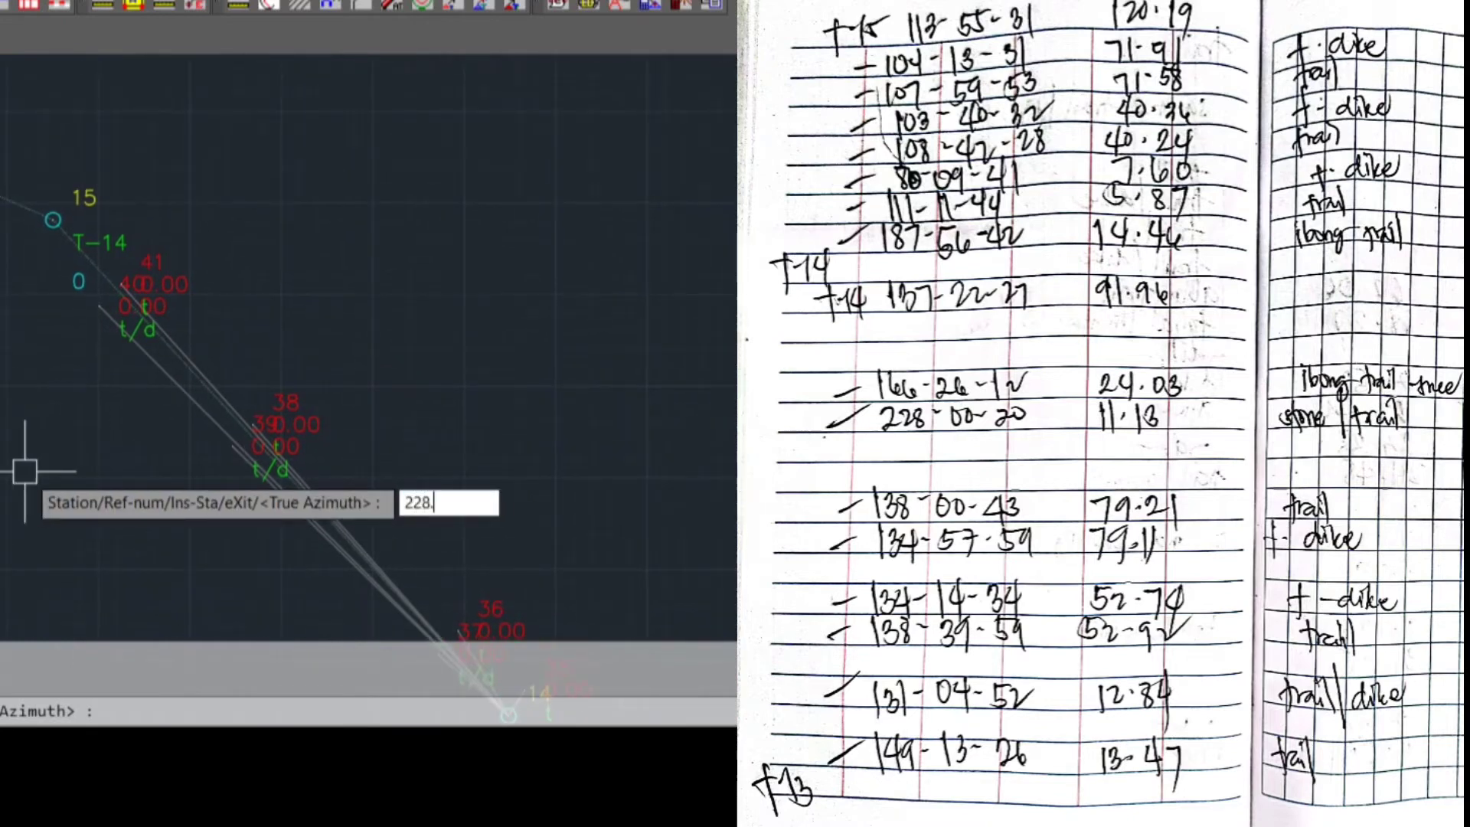
{"action": "type", "text": "0020"}
{"action": "key", "text": "Return"}
{"action": "type", "text": "11.13"}
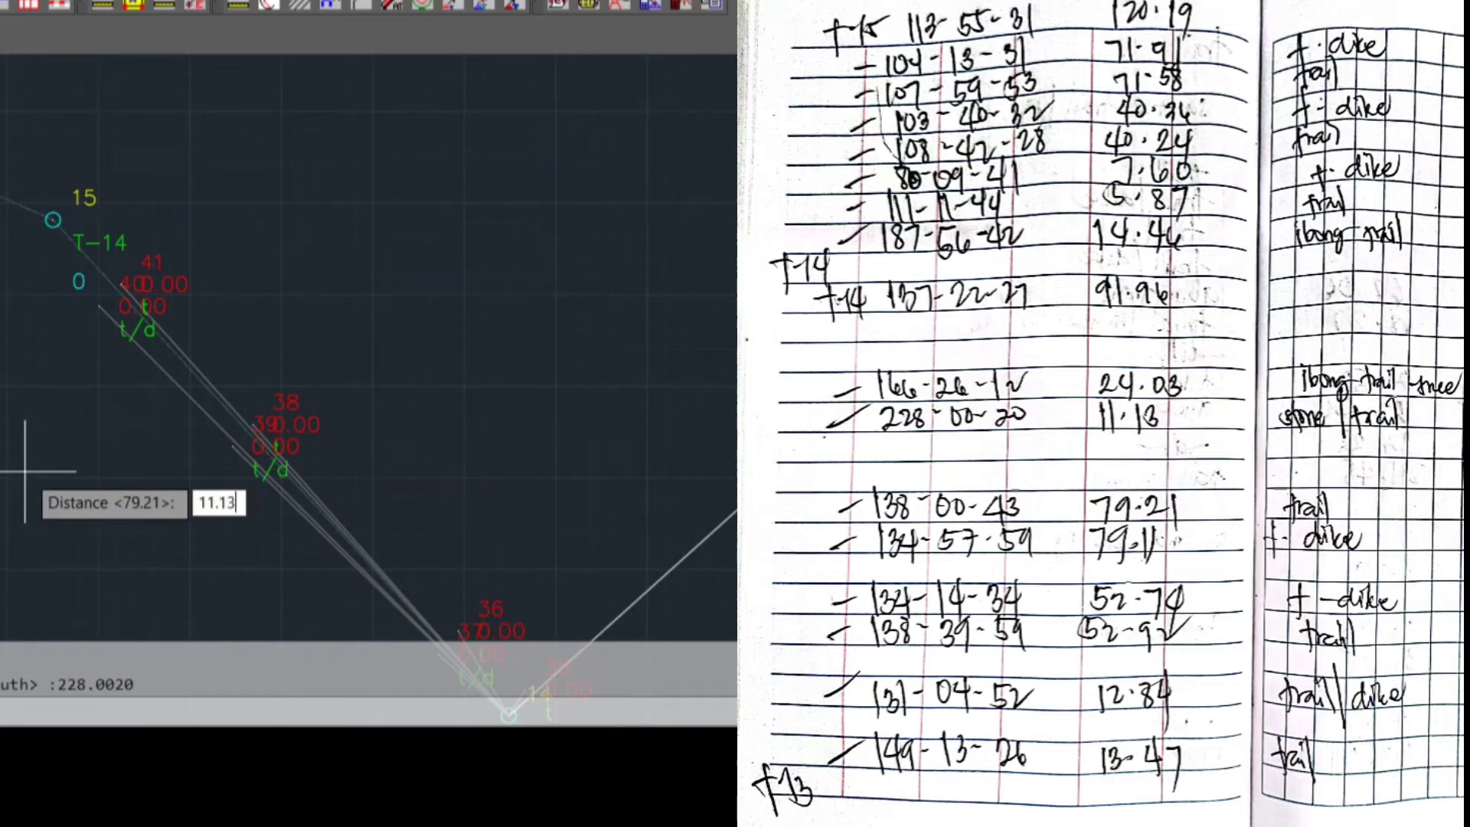
{"action": "key", "text": "Return"}
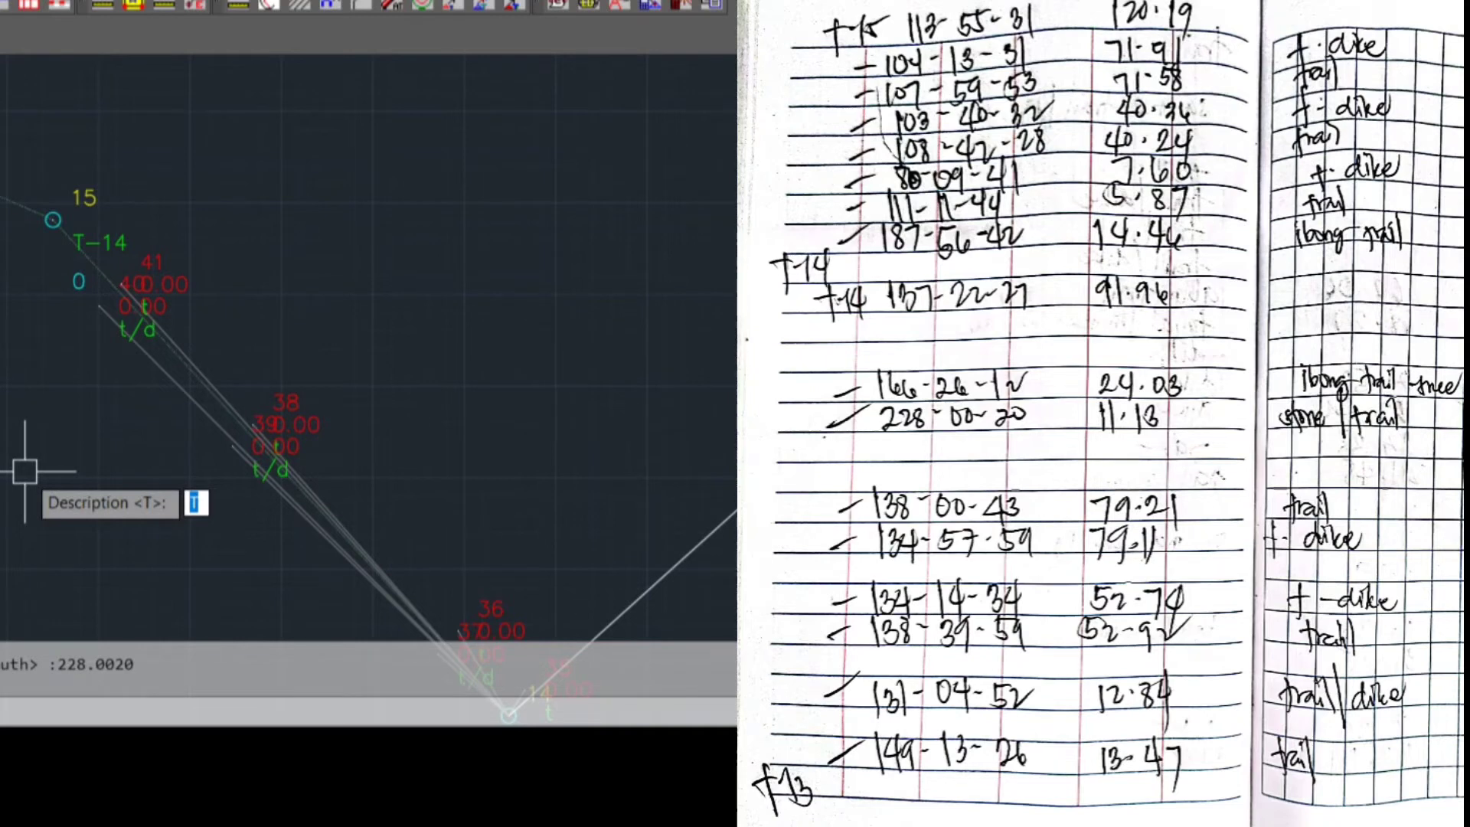
{"action": "type", "text": "STONE/T"}
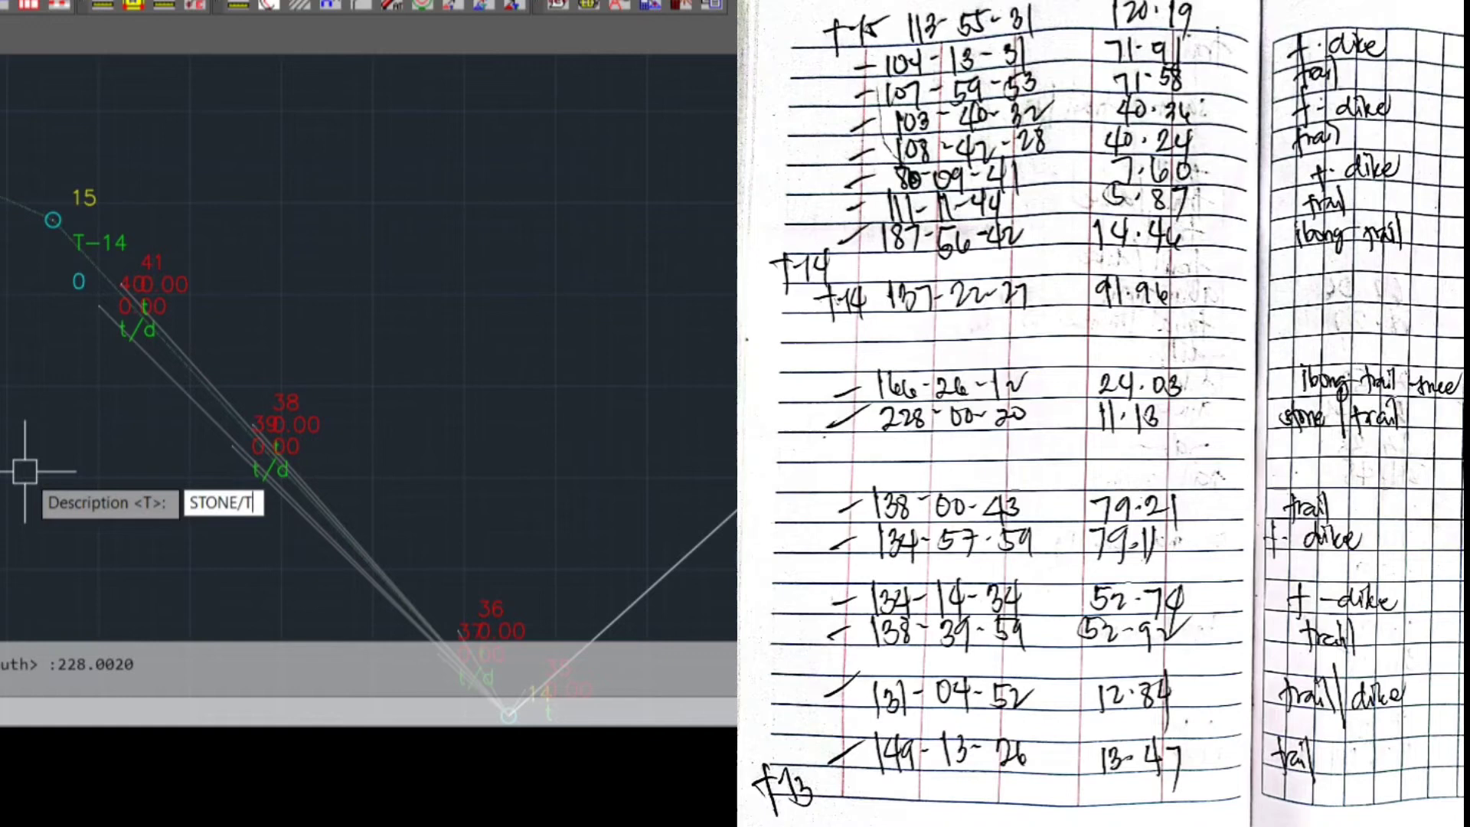
{"action": "key", "text": "Return"}
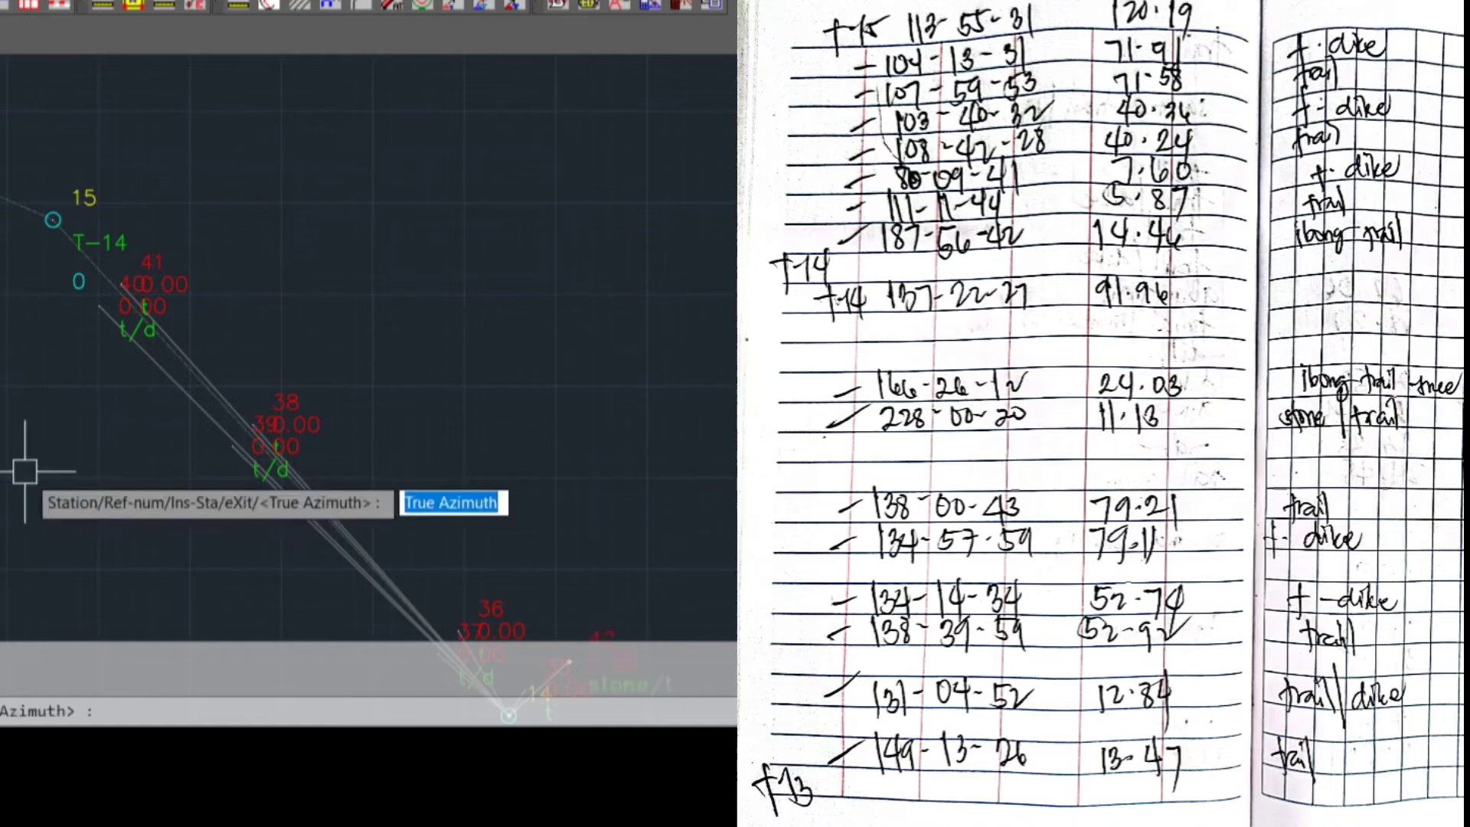
Plot the ninth sideshot from T-13 with true azimuth 166.2612, distance 24.03 and description I/T
{"action": "type", "text": "1"}
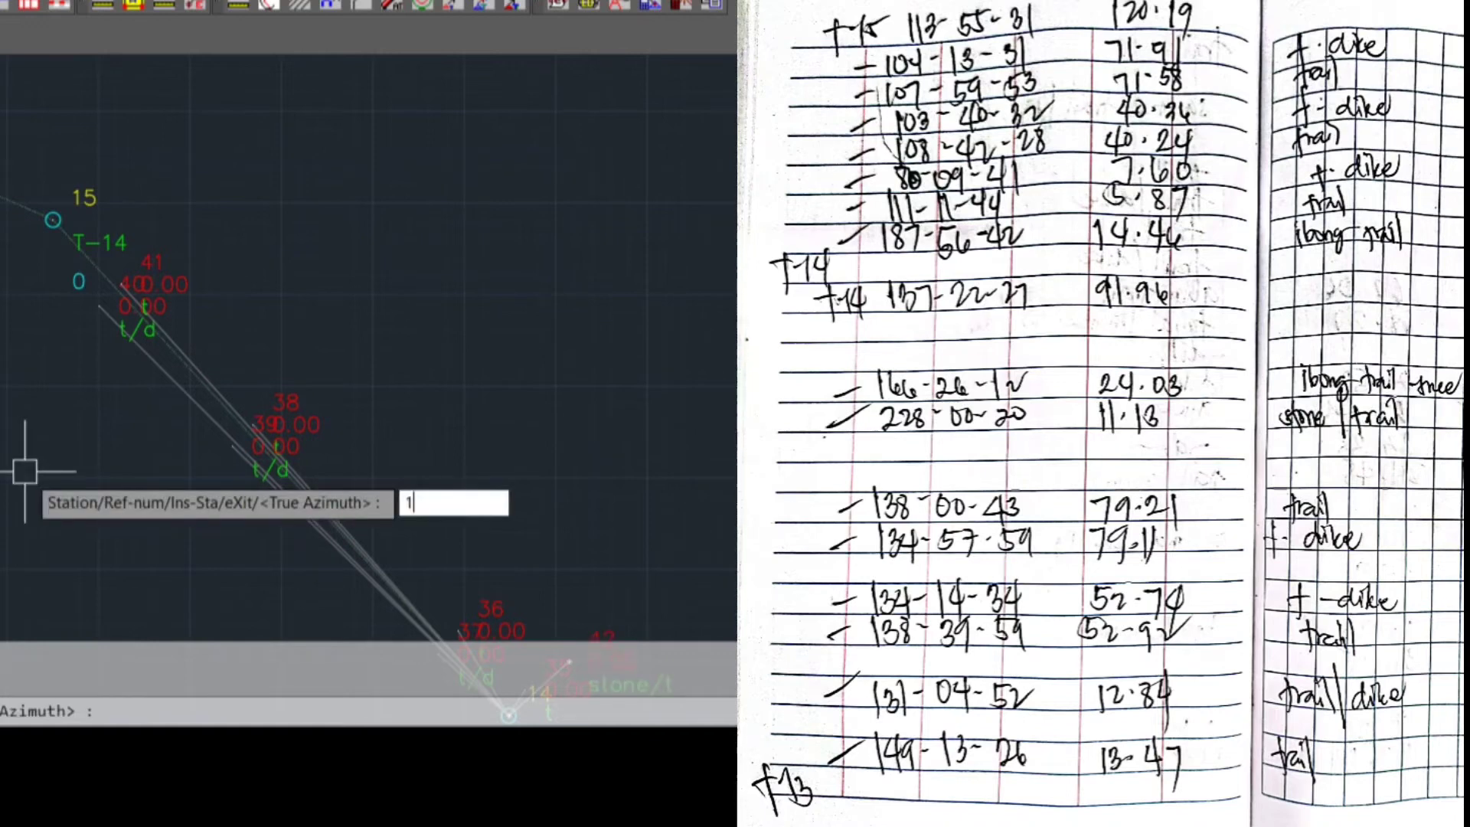
{"action": "type", "text": "66.2613"}
{"action": "key", "text": "BackSpace"}
{"action": "type", "text": "2"}
{"action": "key", "text": "Return"}
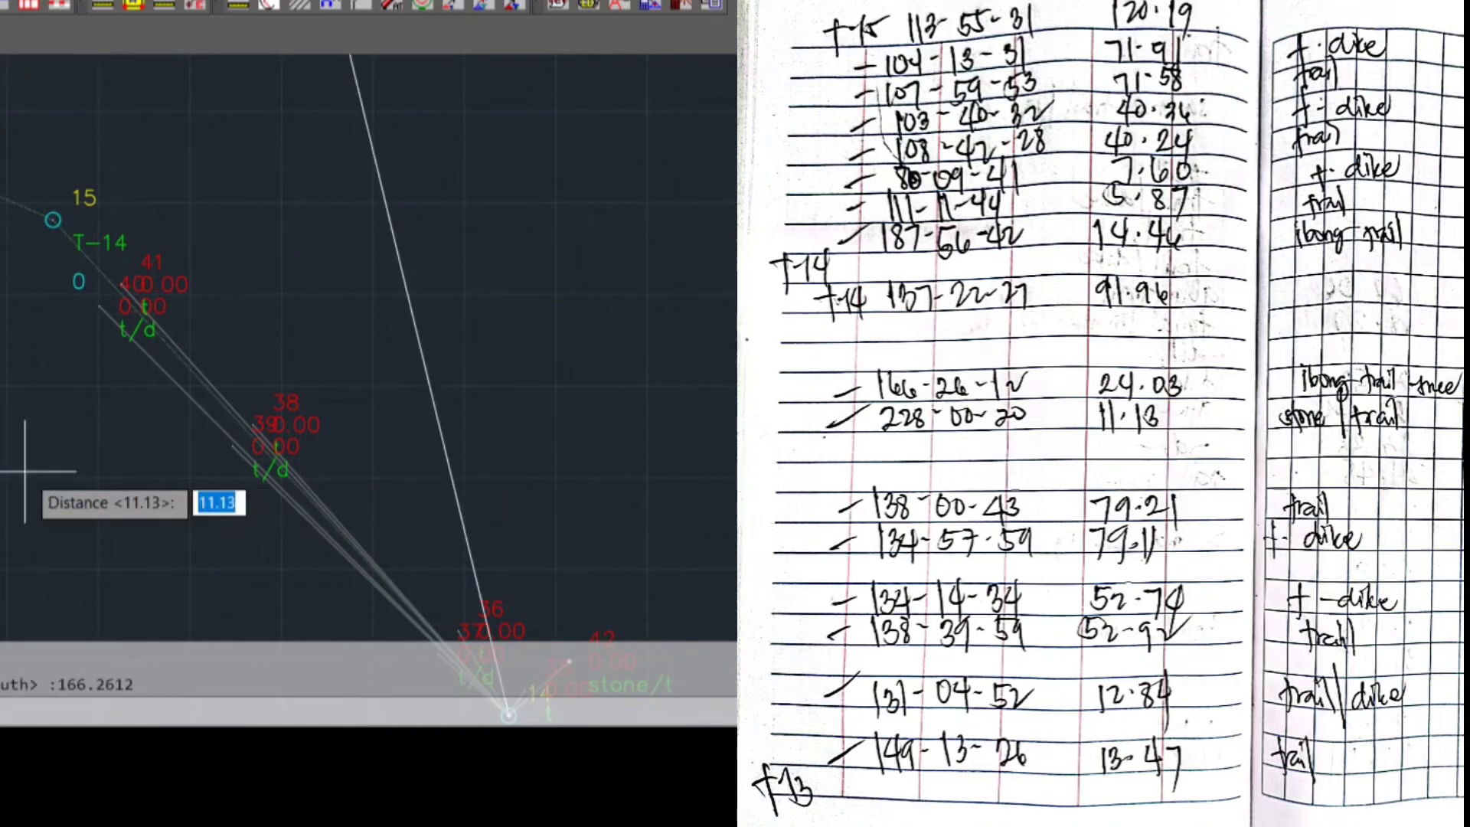
{"action": "type", "text": "24.03"}
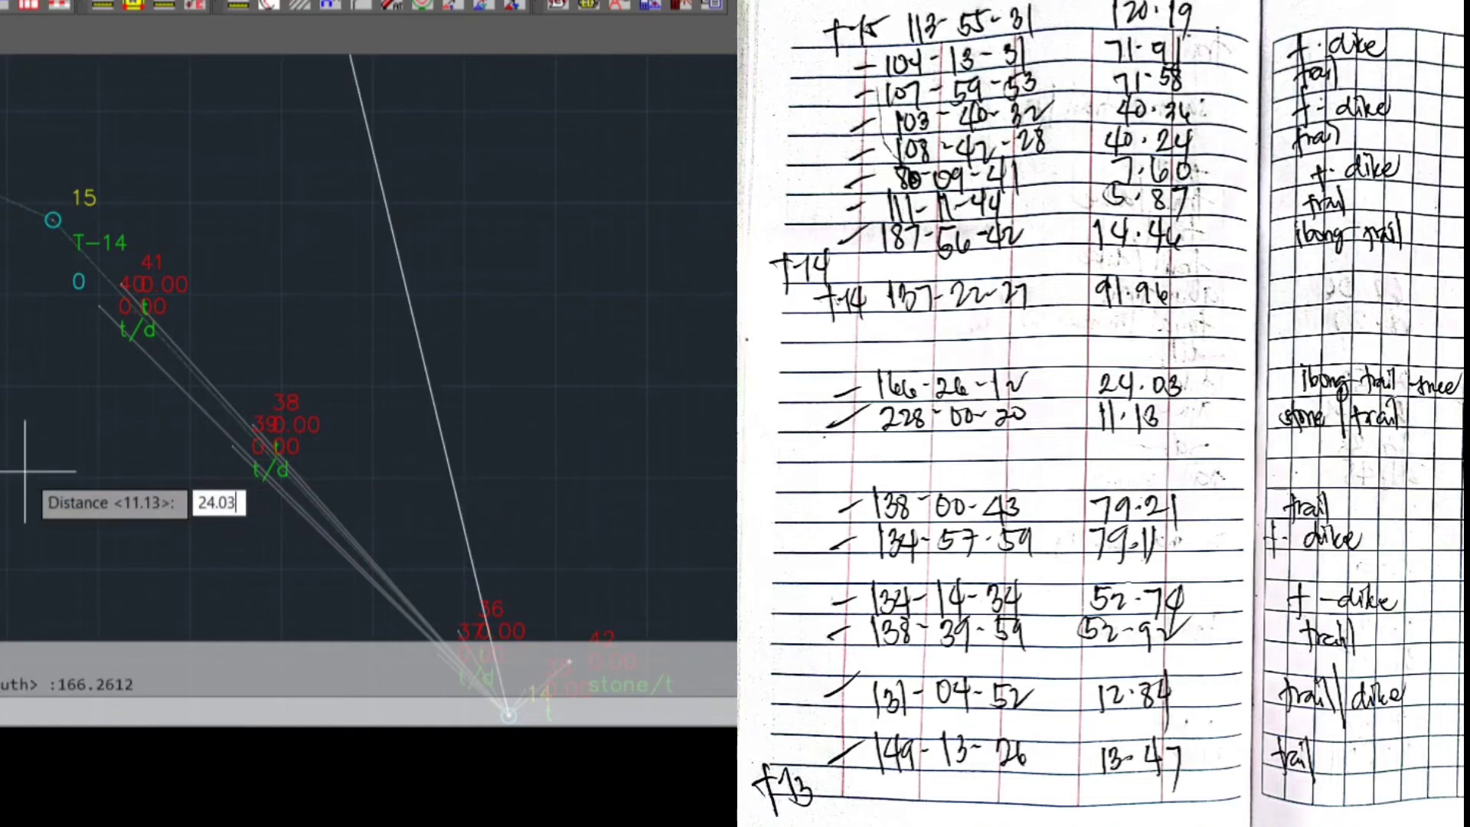
{"action": "key", "text": "Return"}
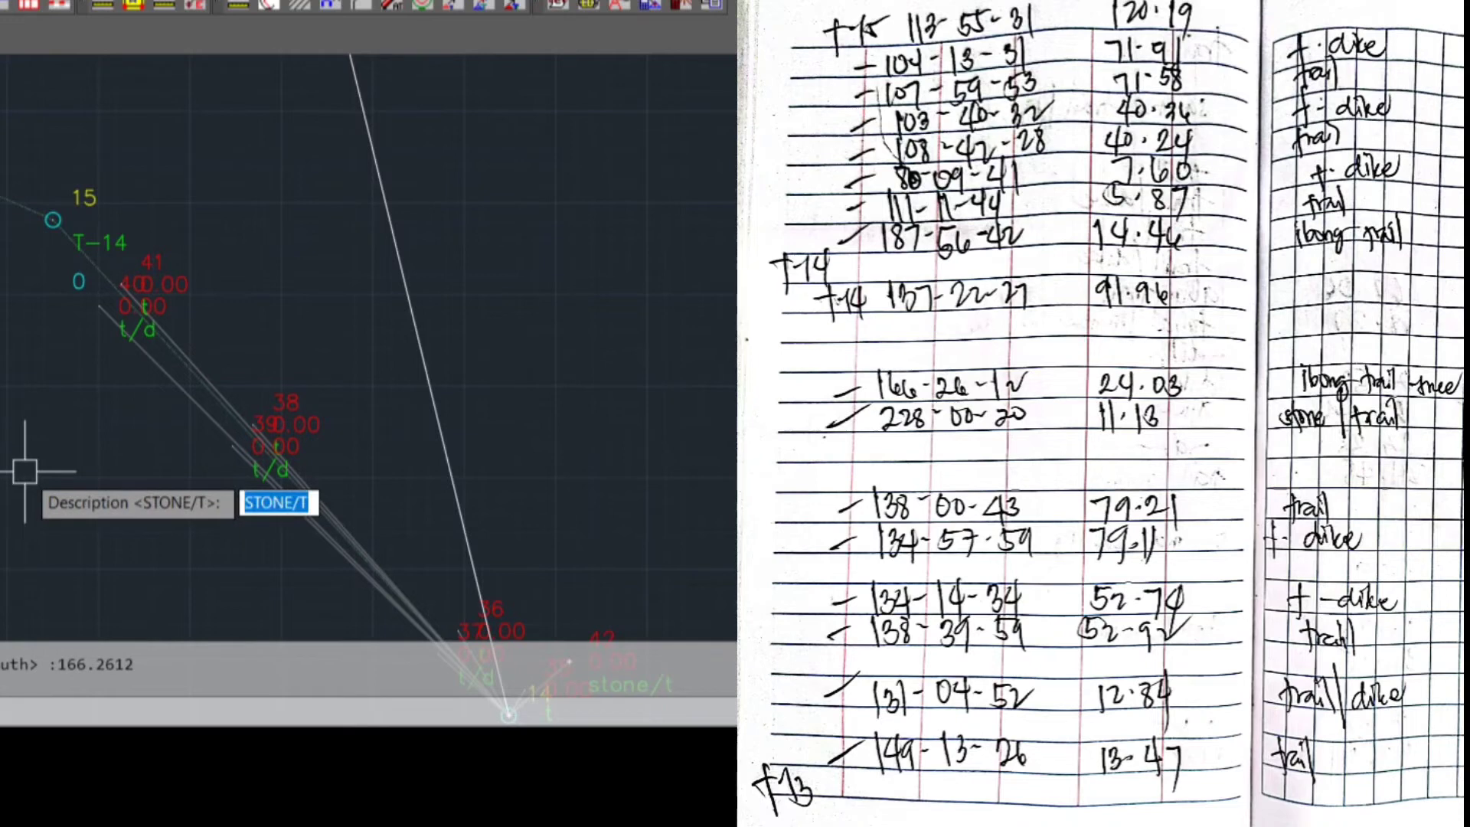
{"action": "key", "text": "BackSpace"}
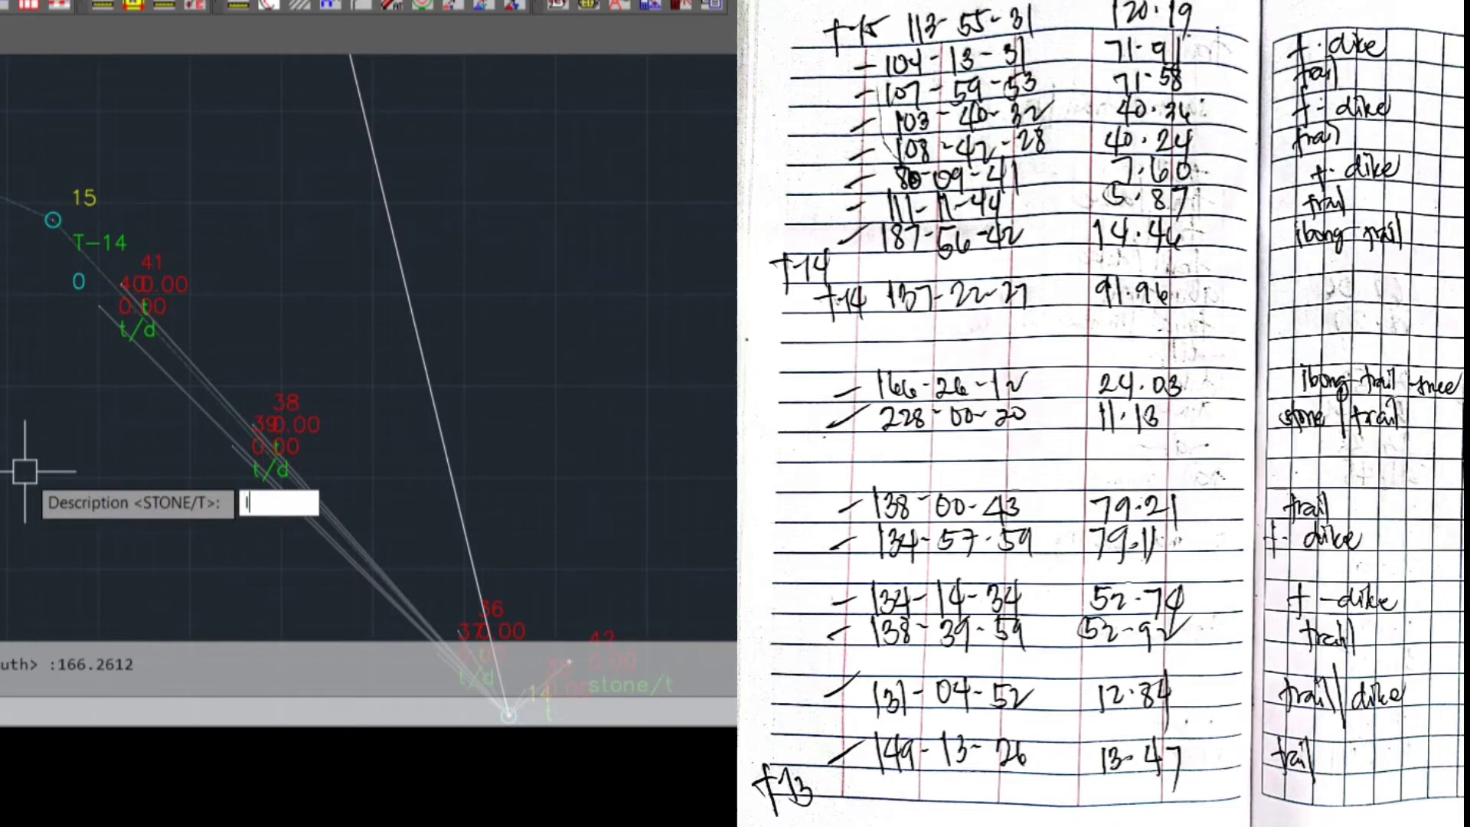
{"action": "type", "text": "I/T"}
{"action": "key", "text": "Return"}
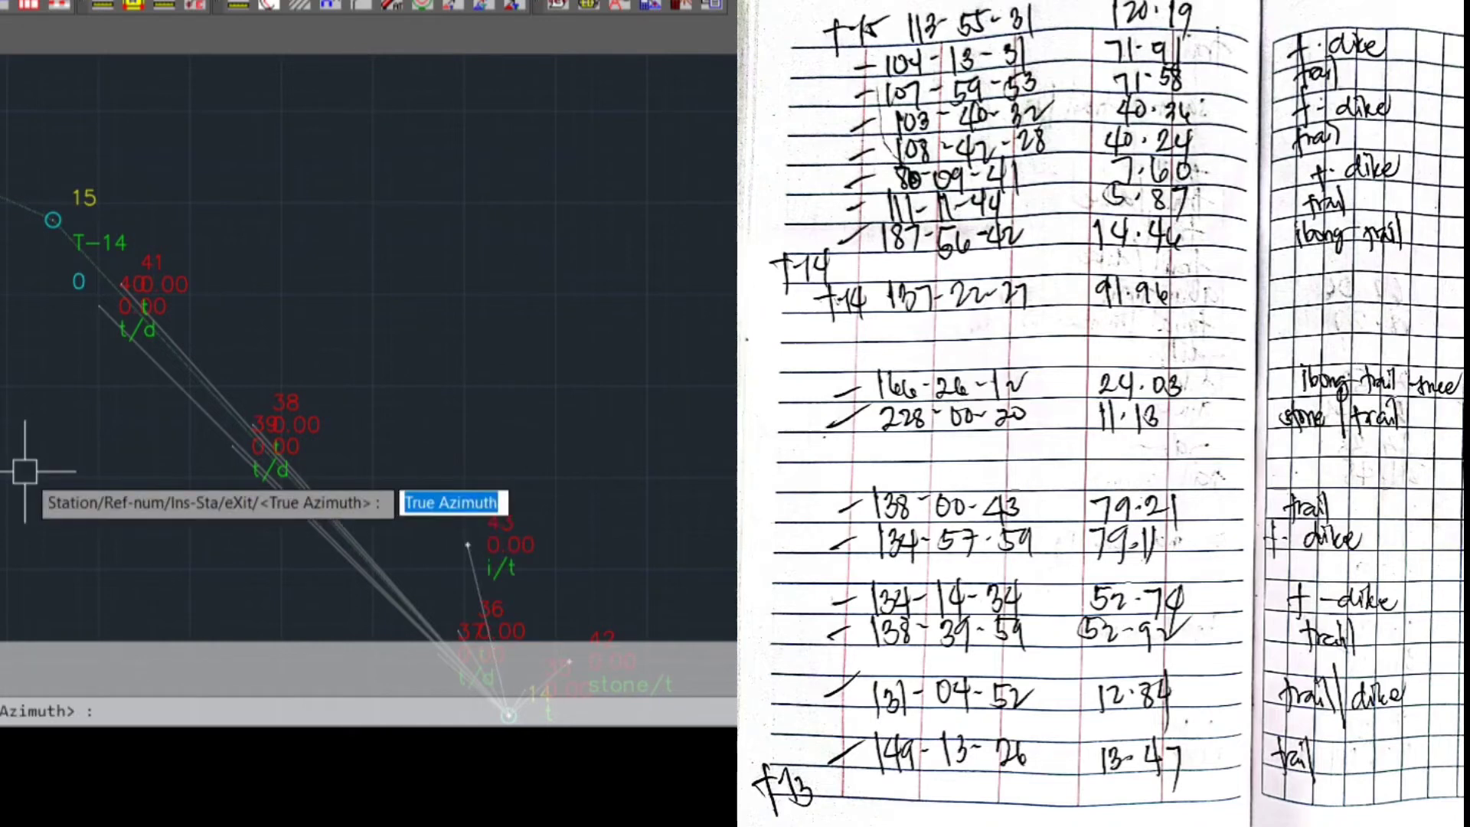
Change the occupied station for the sideshots to traverse station T-14 by selecting it in the drawing
{"action": "type", "text": "S"}
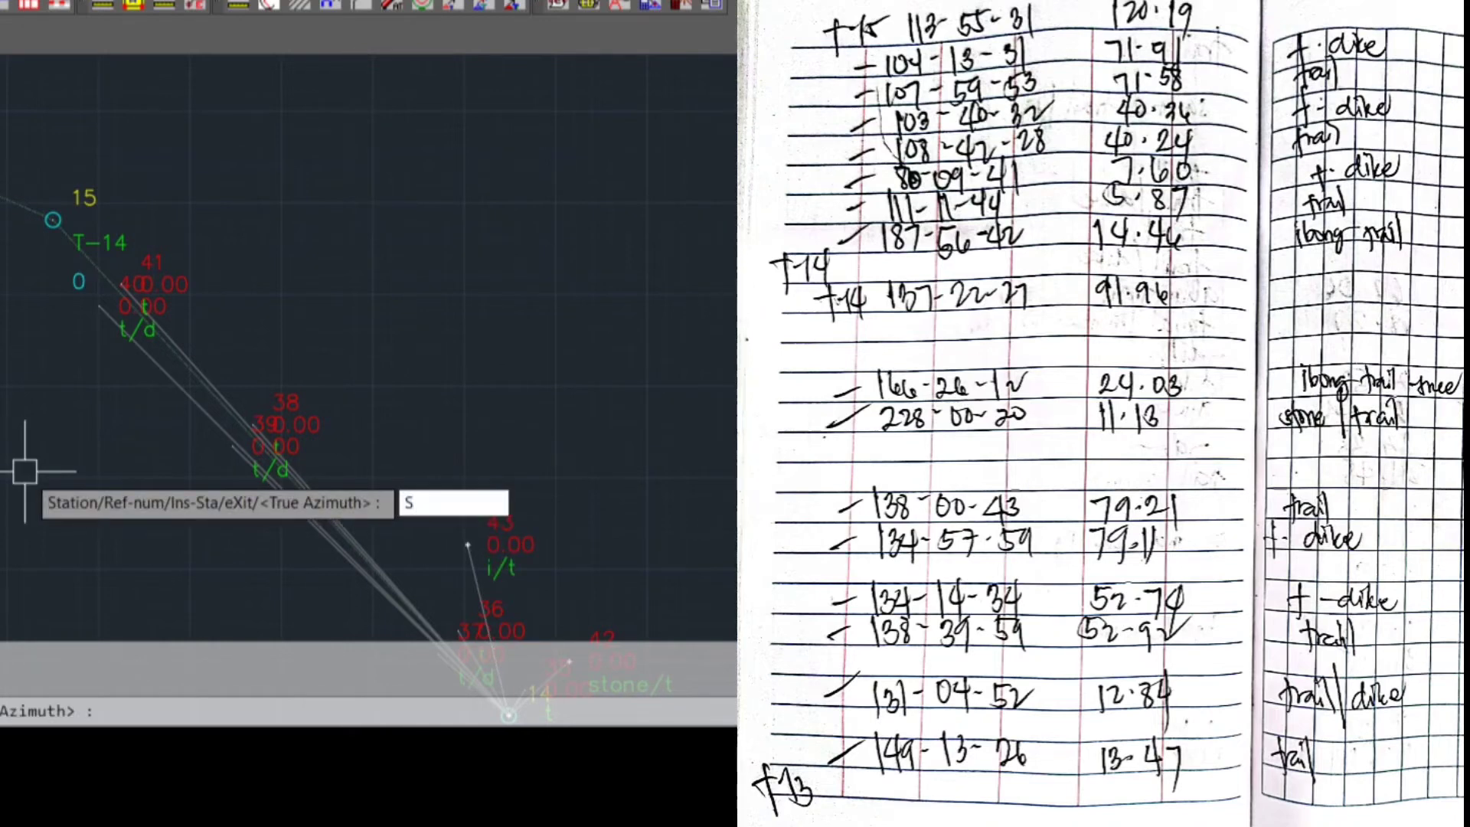
{"action": "key", "text": "Return"}
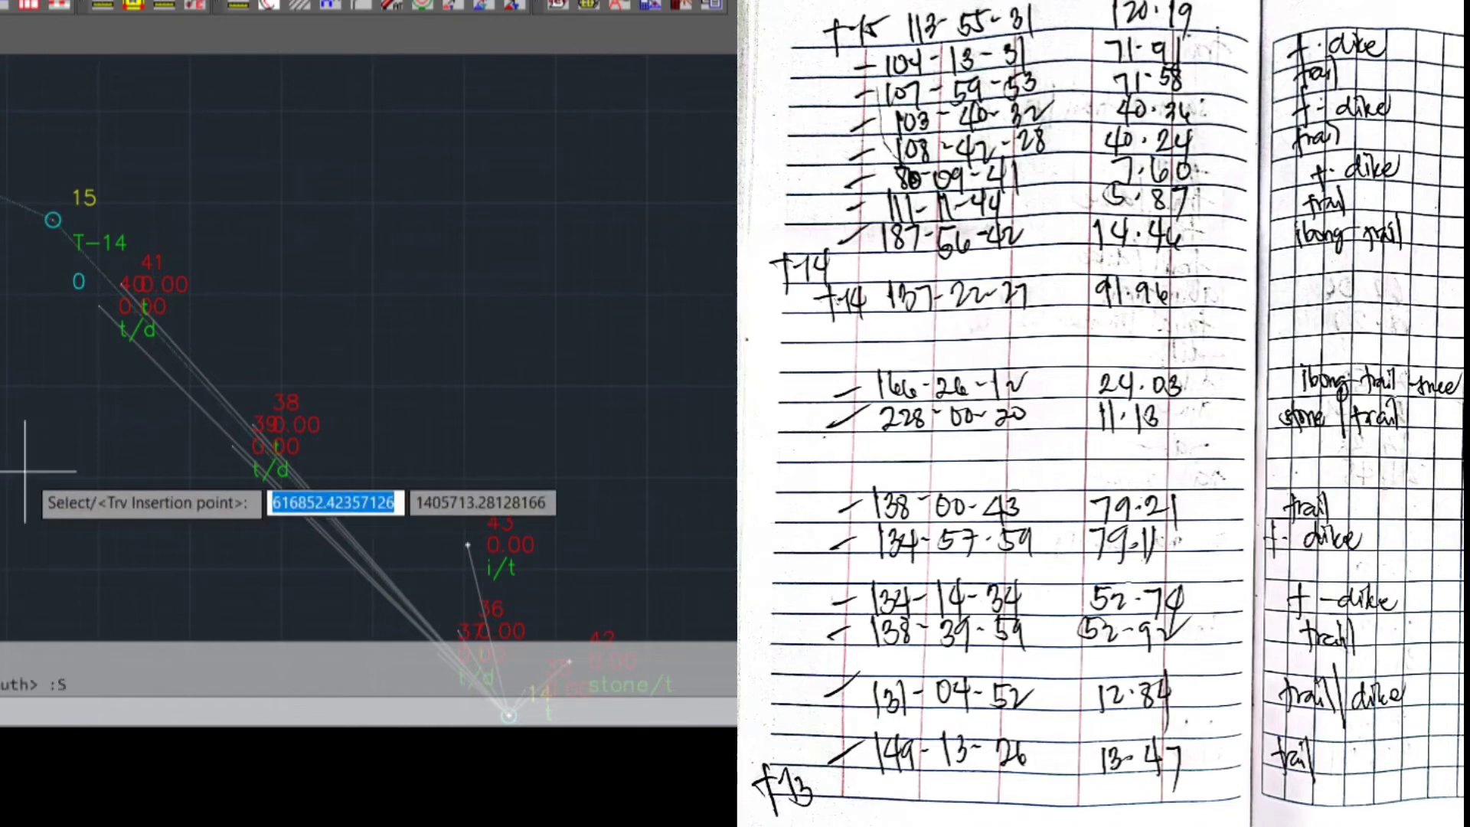
{"action": "type", "text": "S"}
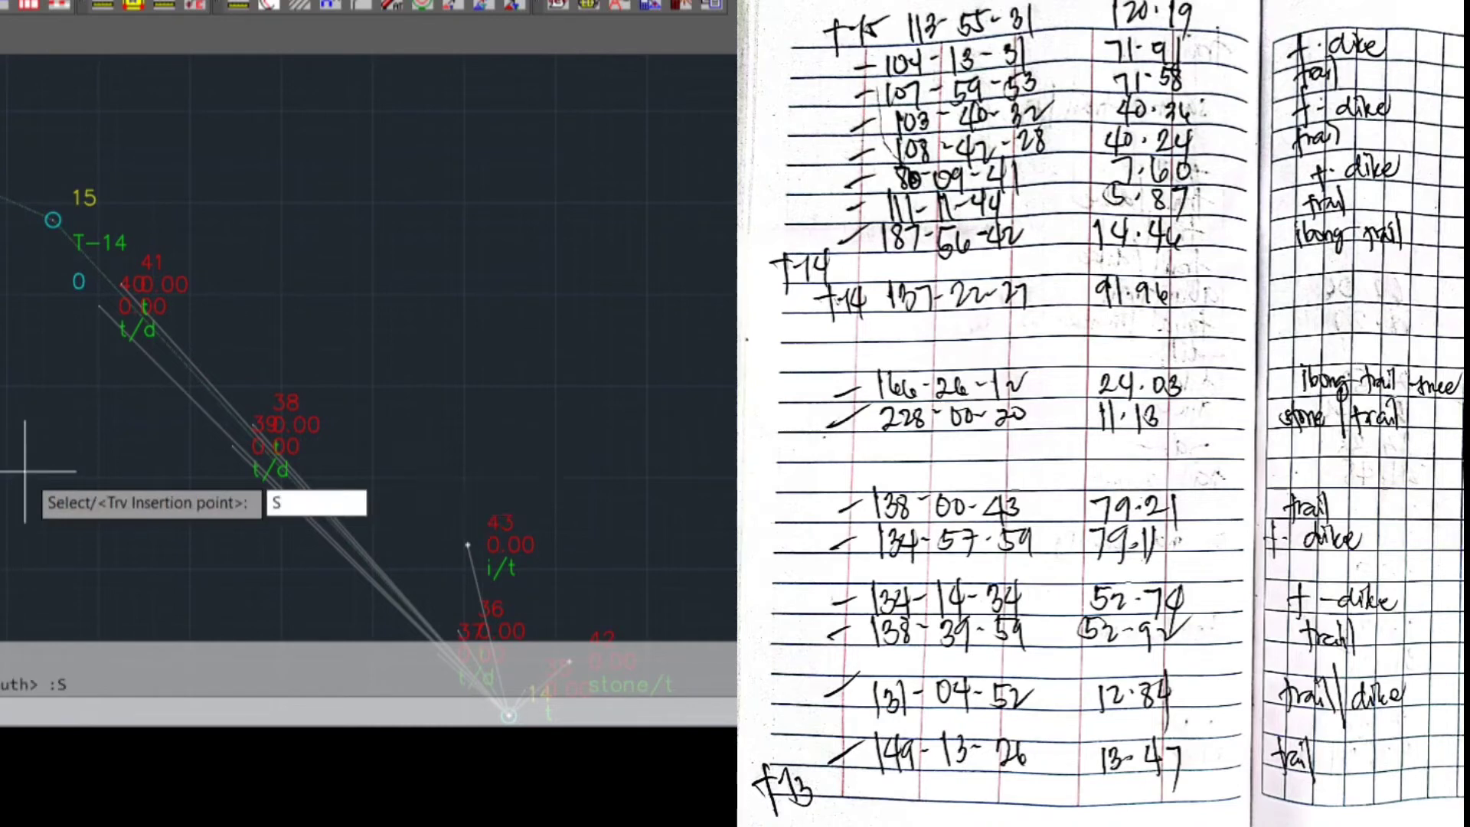
{"action": "key", "text": "Return"}
{"action": "scroll", "coordinate": [1, 307], "scroll_direction": "down", "scroll_amount": 2}
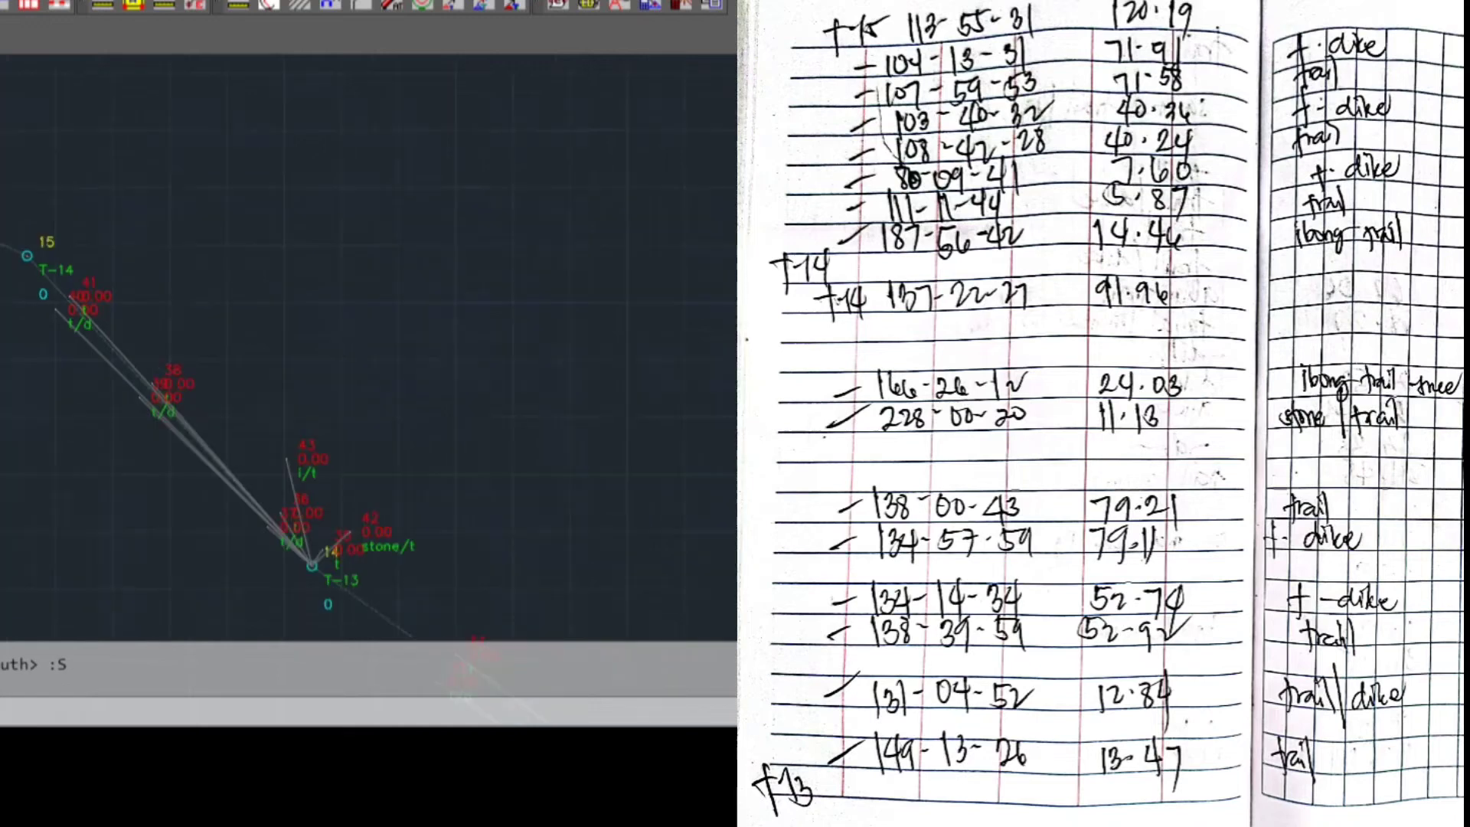
{"action": "mouse_move", "coordinate": [2, 321]}
{"action": "middle_mouse_down"}
{"action": "mouse_move", "coordinate": [37, 200]}
{"action": "mouse_move", "coordinate": [1, 324]}
{"action": "middle_mouse_up"}
{"action": "scroll", "coordinate": [2, 222], "scroll_direction": "down", "scroll_amount": 6}
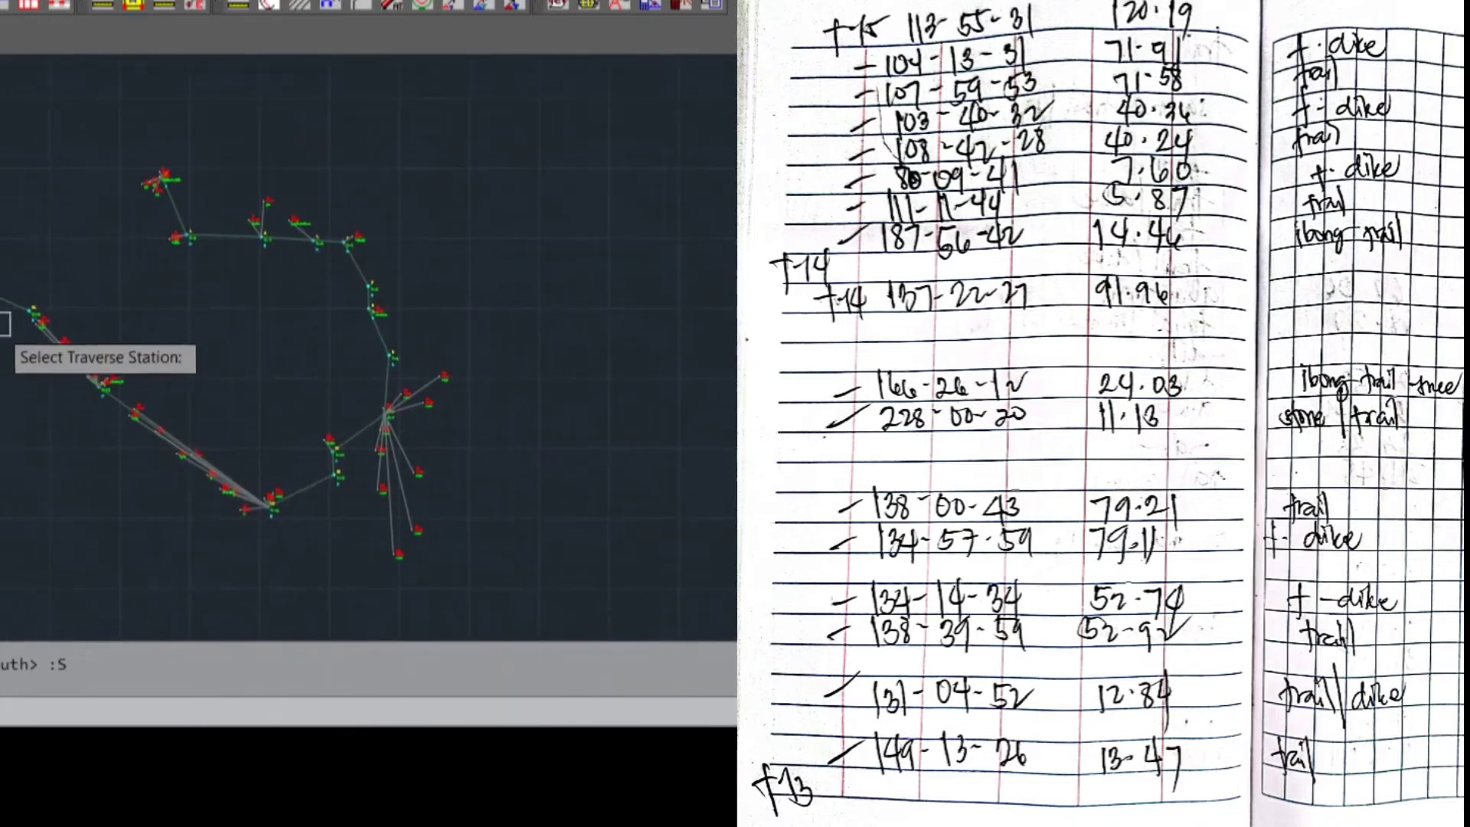
{"action": "scroll", "coordinate": [1, 323], "scroll_direction": "up", "scroll_amount": 2}
{"action": "scroll", "coordinate": [46, 310], "scroll_direction": "up", "scroll_amount": 5}
{"action": "middle_click_drag", "start_coordinate": [82, 303], "coordinate": [214, 322]}
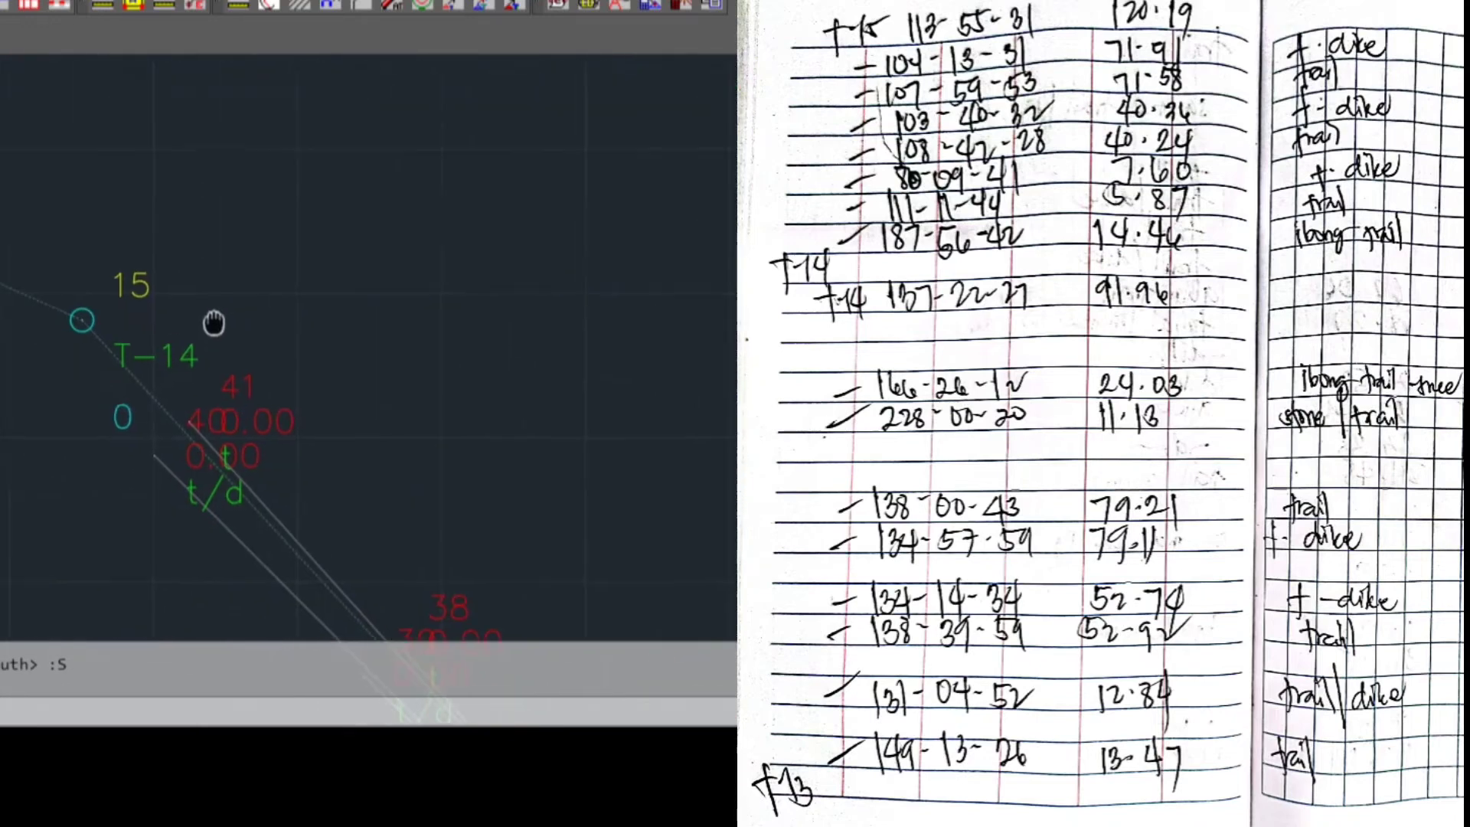
{"action": "left_click", "coordinate": [199, 351]}
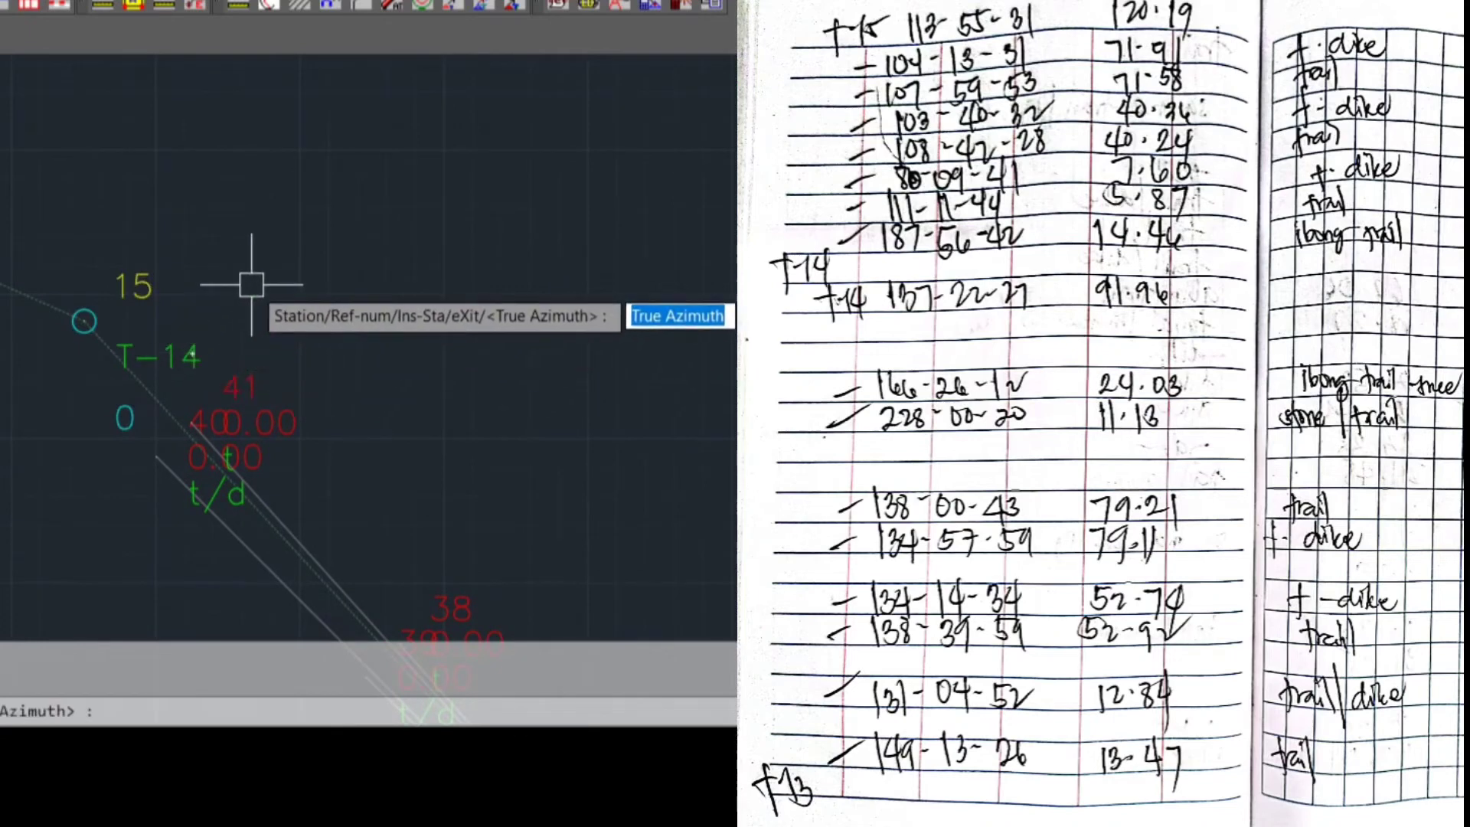
Plot the first sideshot from T-14 with true azimuth 187.5642, distance 14.46 and description I/T
{"action": "type", "text": "187."}
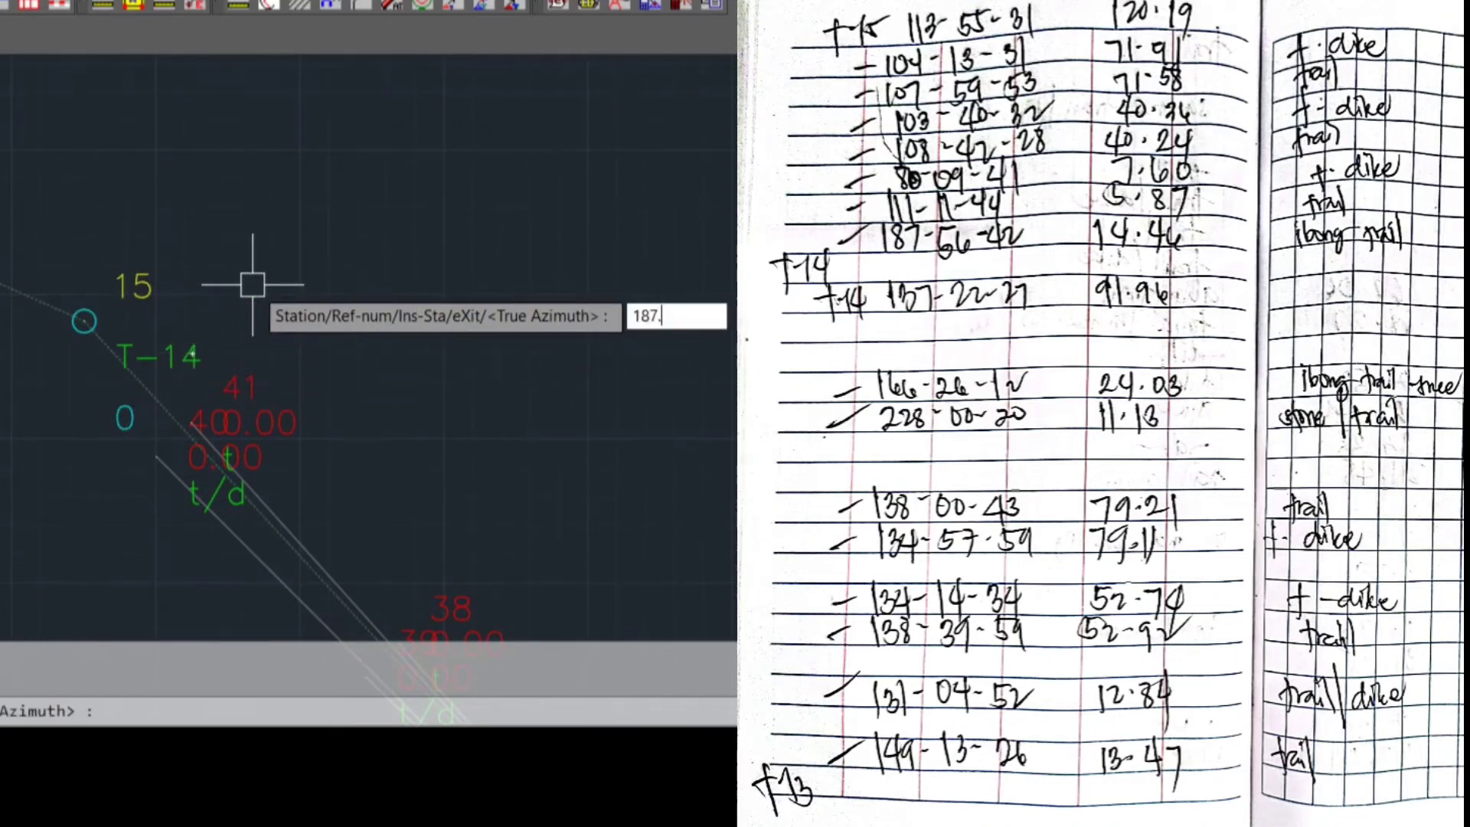
{"action": "type", "text": "5642"}
{"action": "key", "text": "Return"}
{"action": "type", "text": "14.46"}
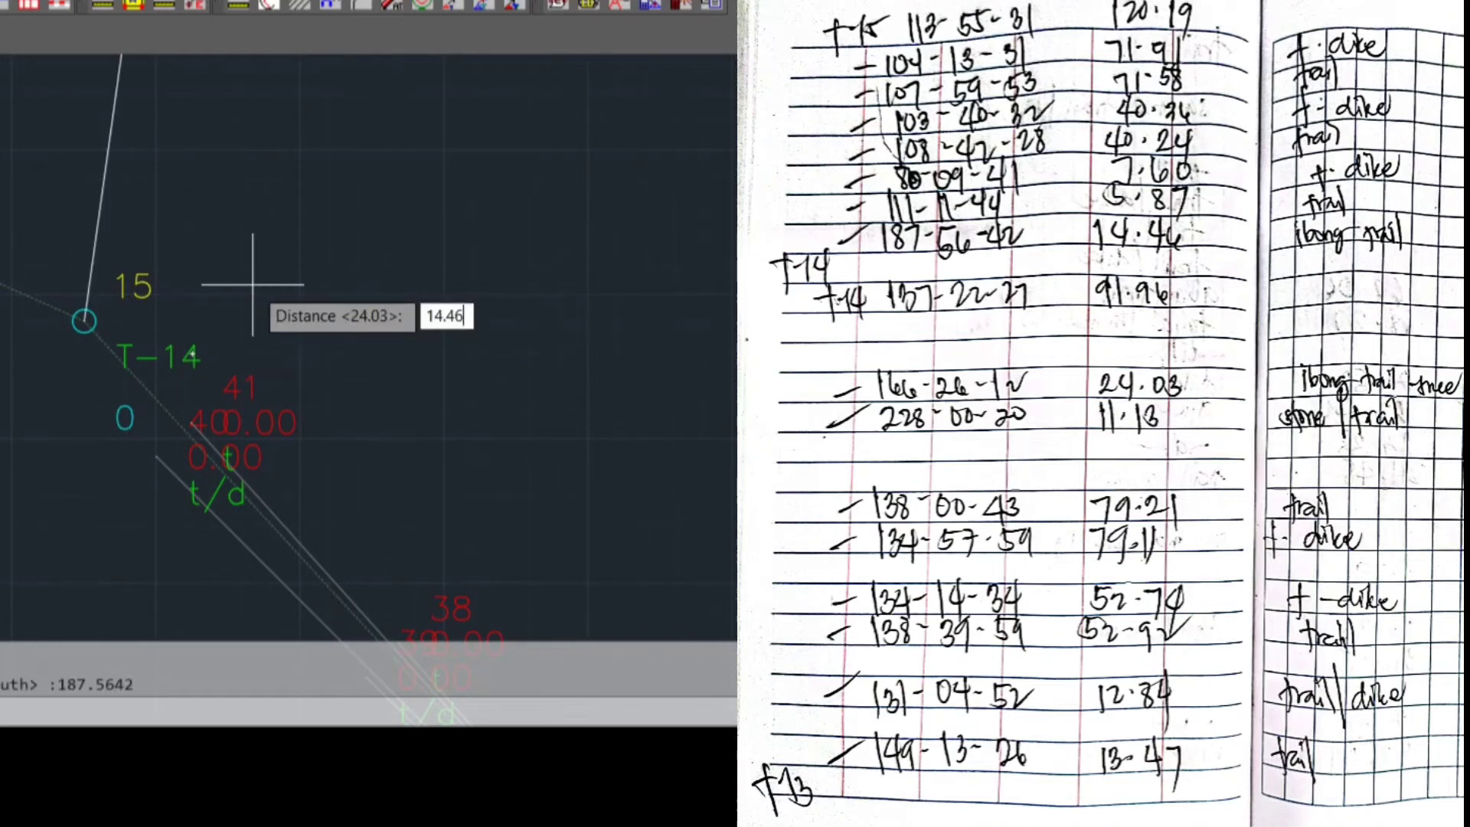
{"action": "key", "text": "Return"}
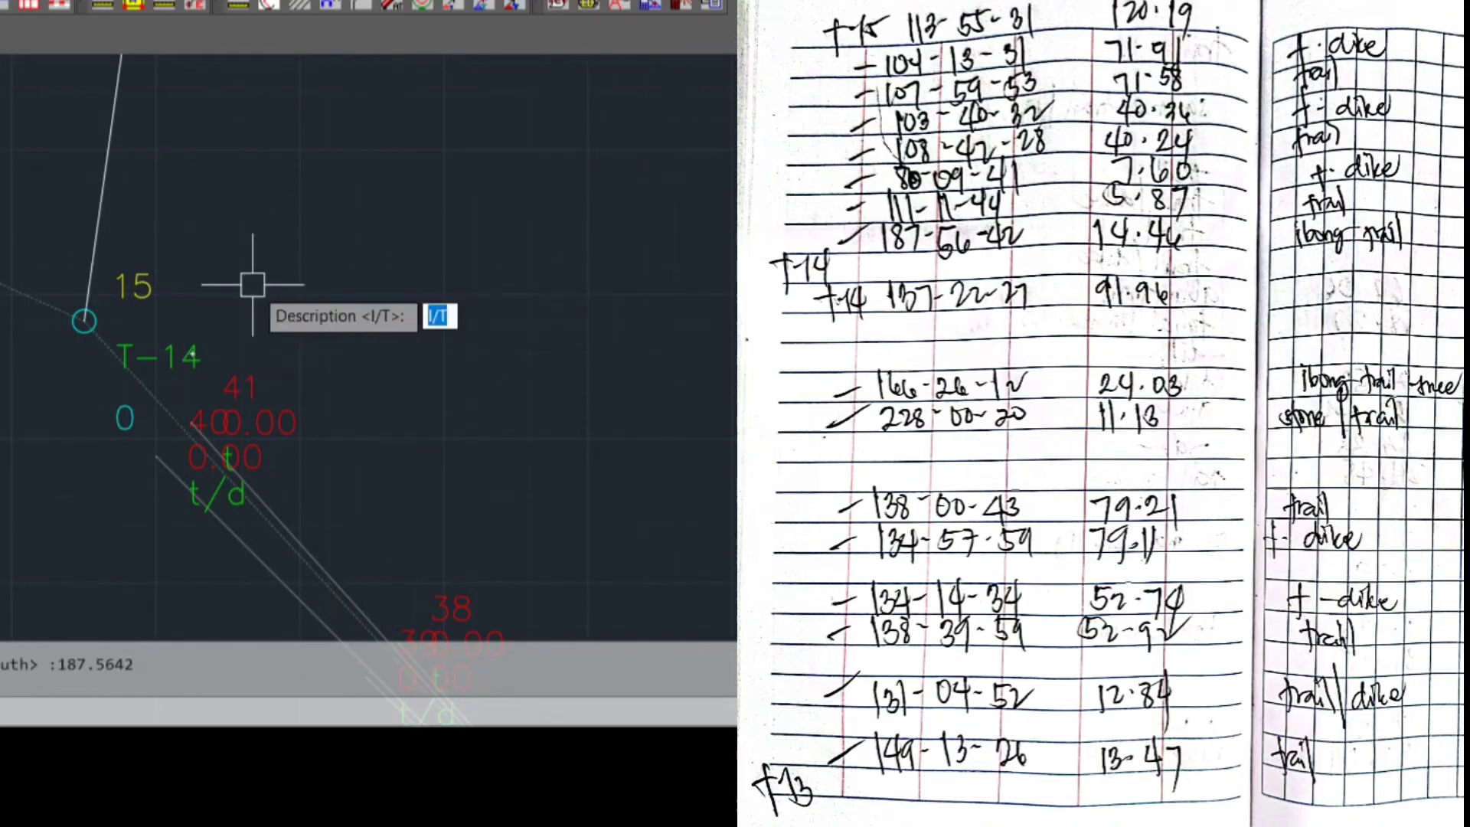
{"action": "type", "text": "I/T"}
{"action": "key", "text": "Return"}
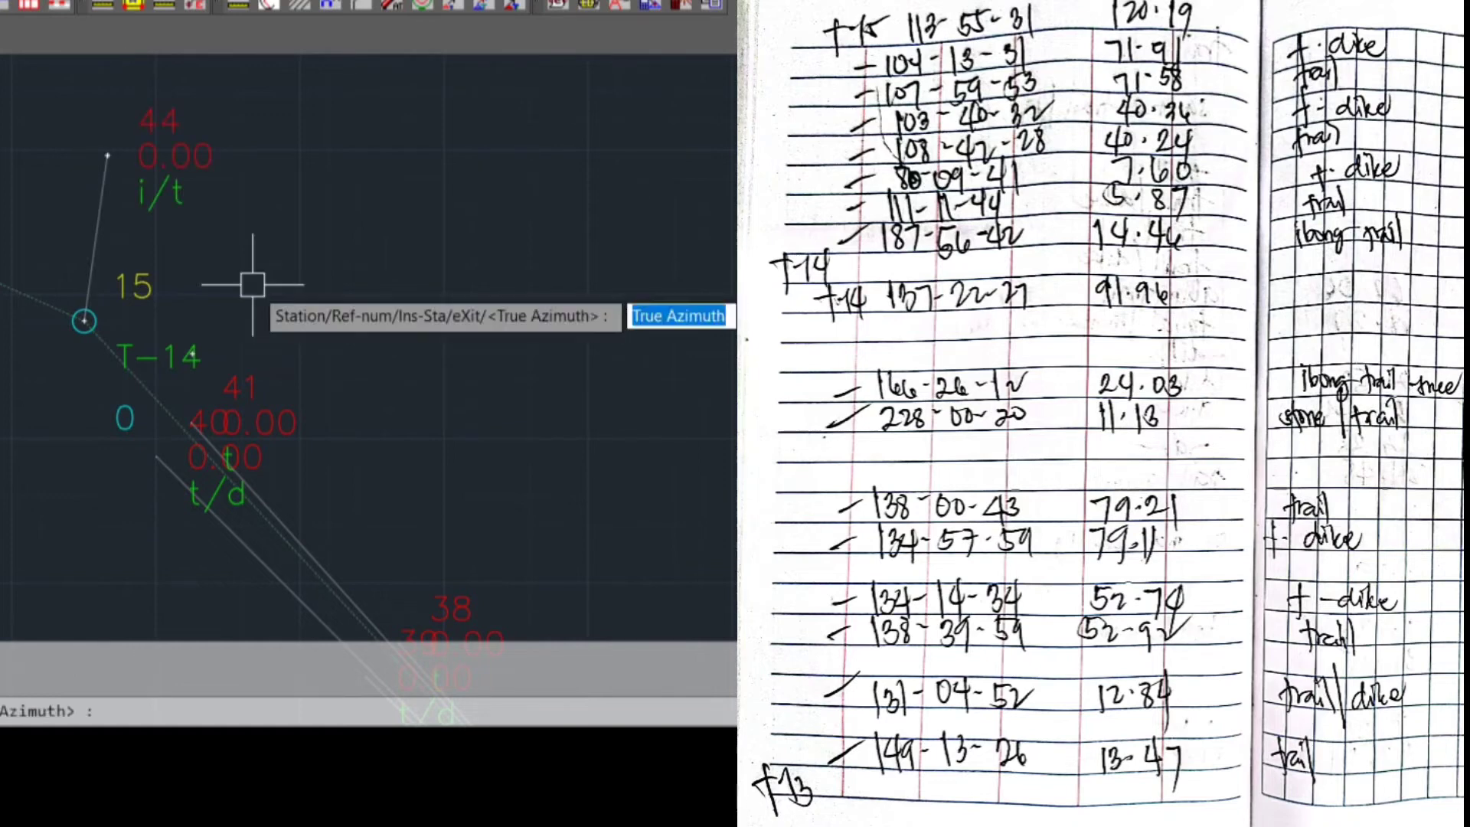
Plot the second sideshot from T-14 with true azimuth 111.1144, distance 5.87 and description T
{"action": "type", "text": "111.1144"}
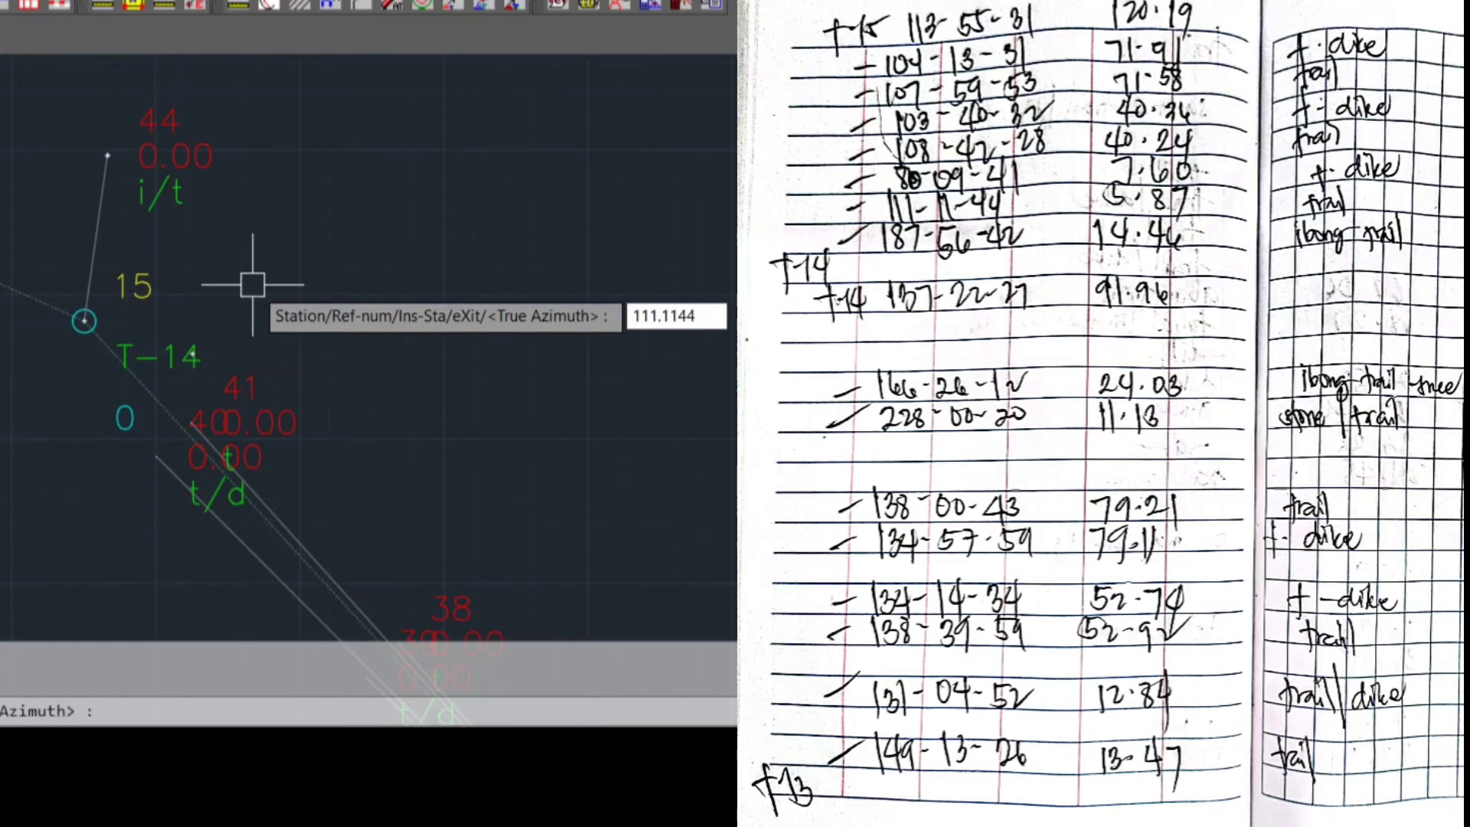
{"action": "key", "text": "Return"}
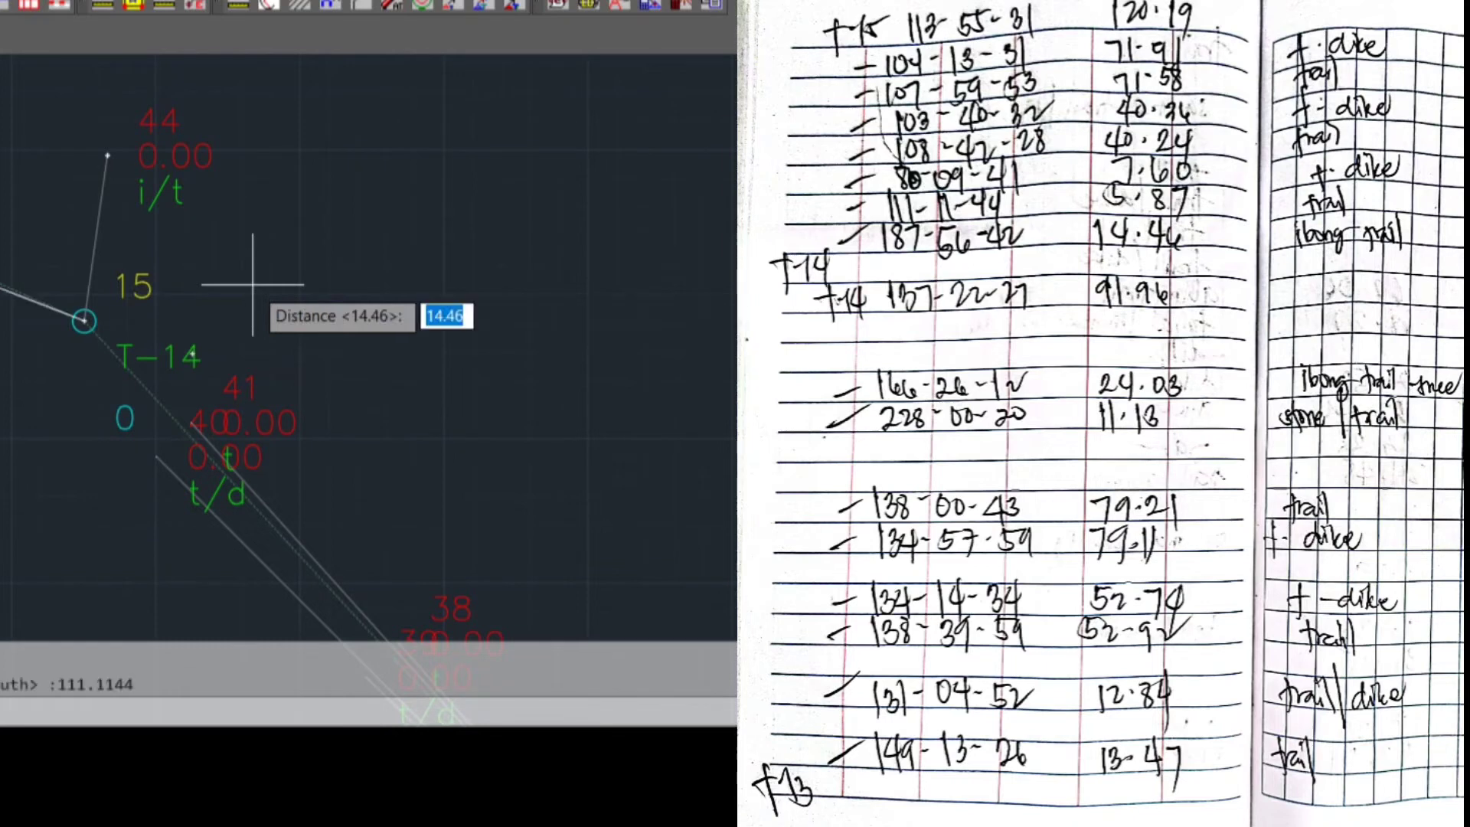
{"action": "type", "text": "5.87"}
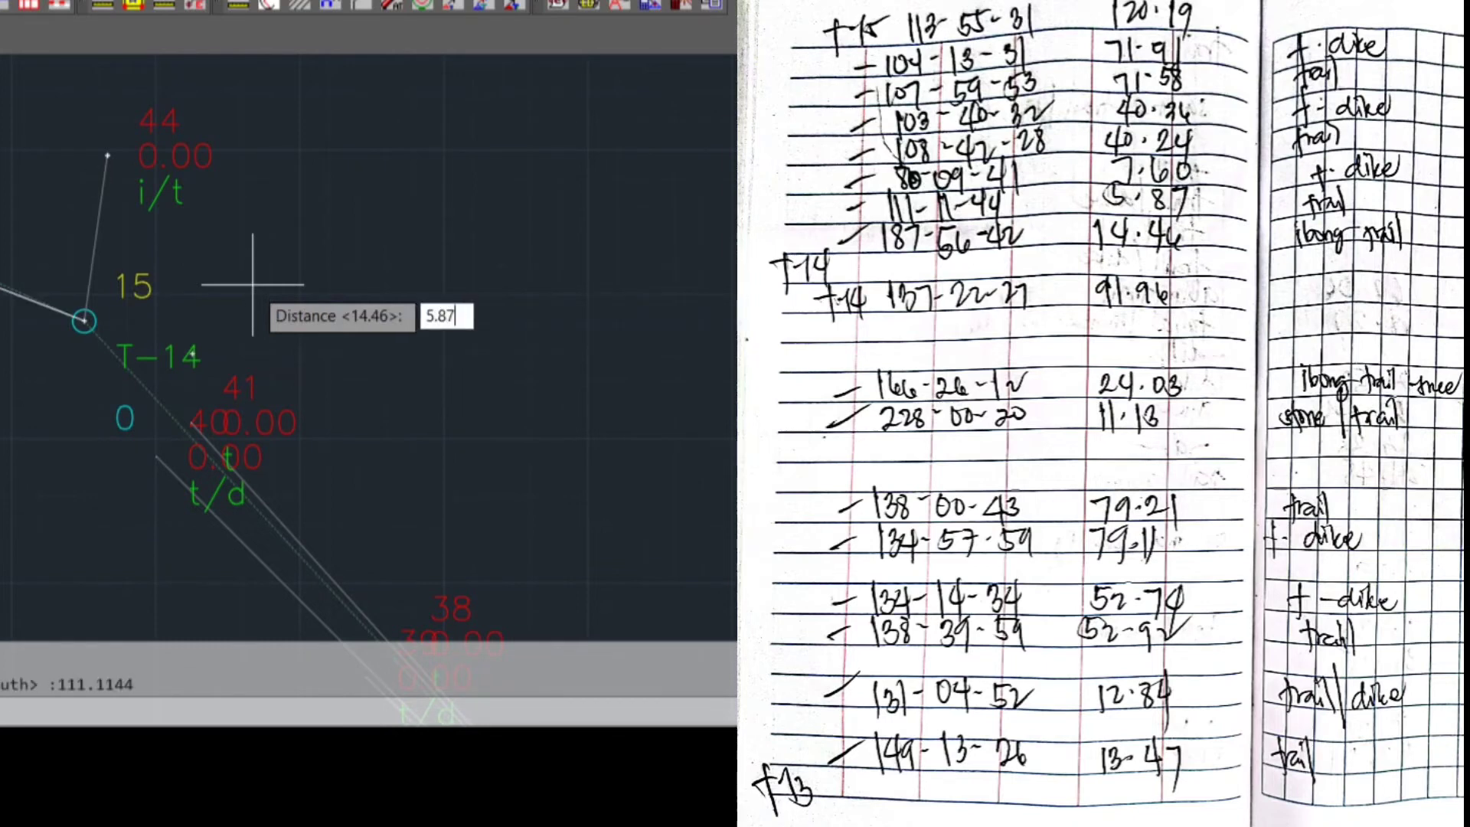
{"action": "key", "text": "Return"}
{"action": "type", "text": "t"}
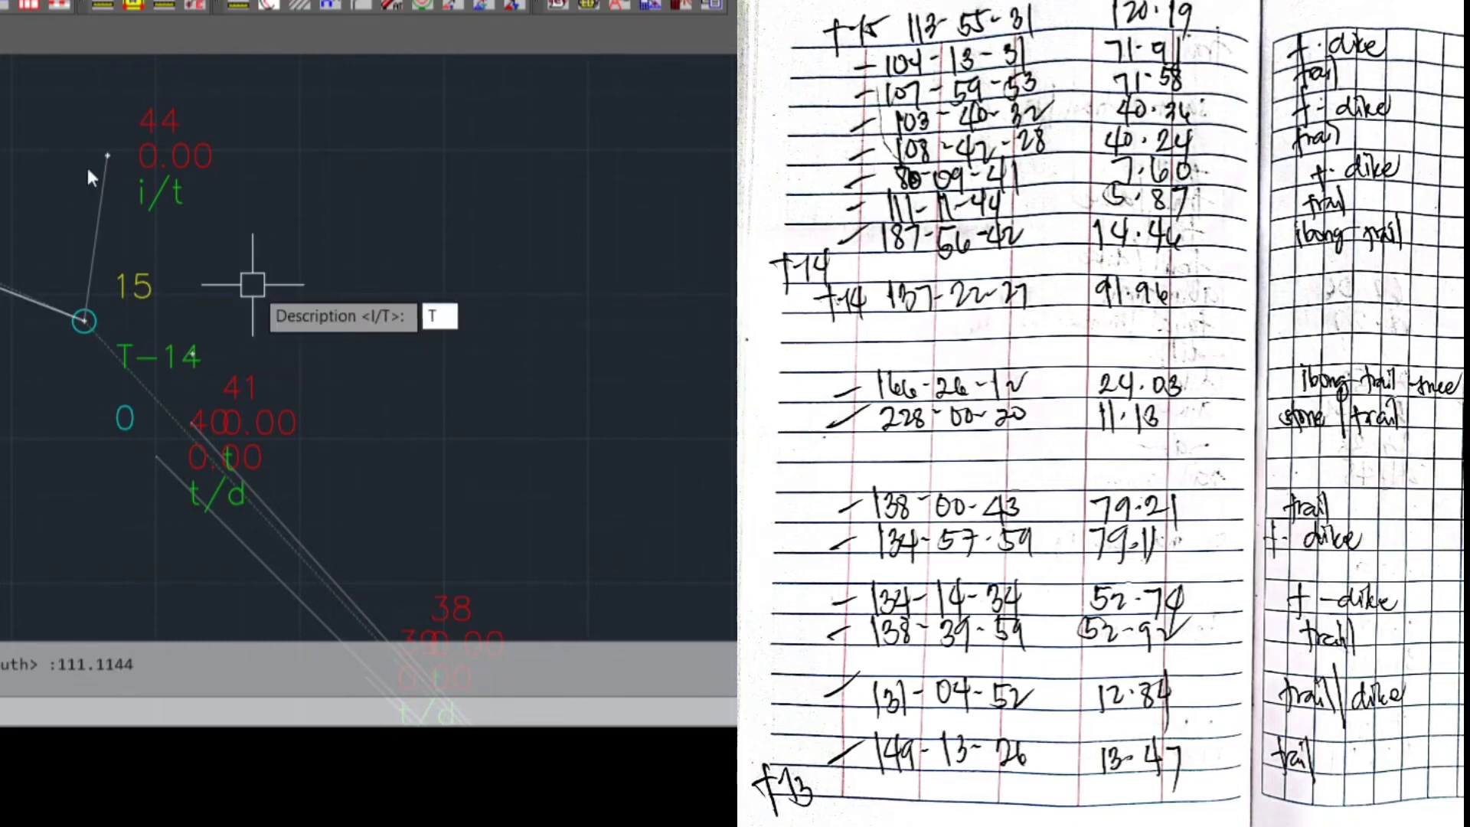
{"action": "key", "text": "Return"}
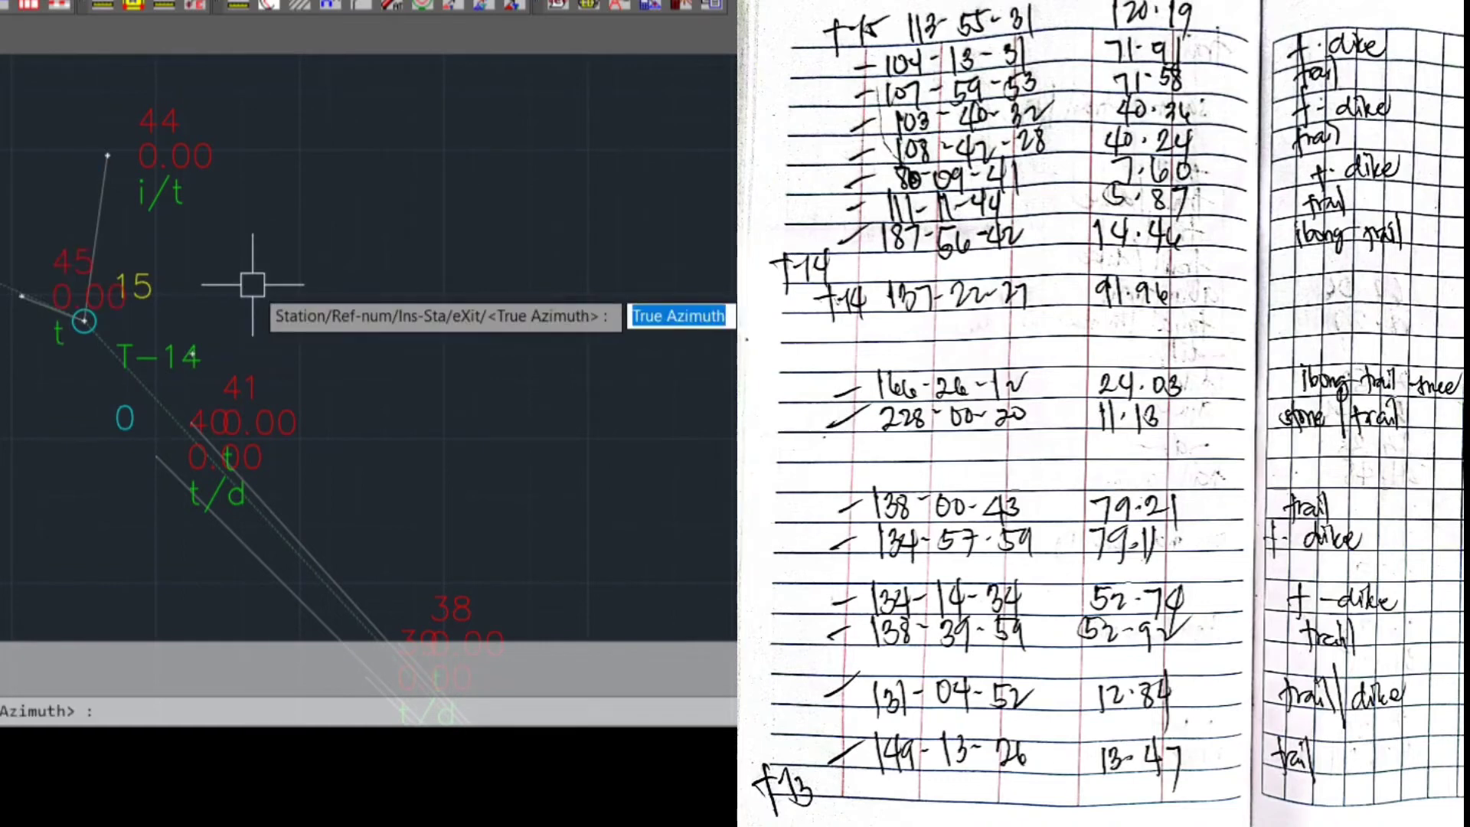
Plot the third sideshot from T-14 with true azimuth 80.0941, distance 7.60 and description T/D
{"action": "type", "text": "80.09"}
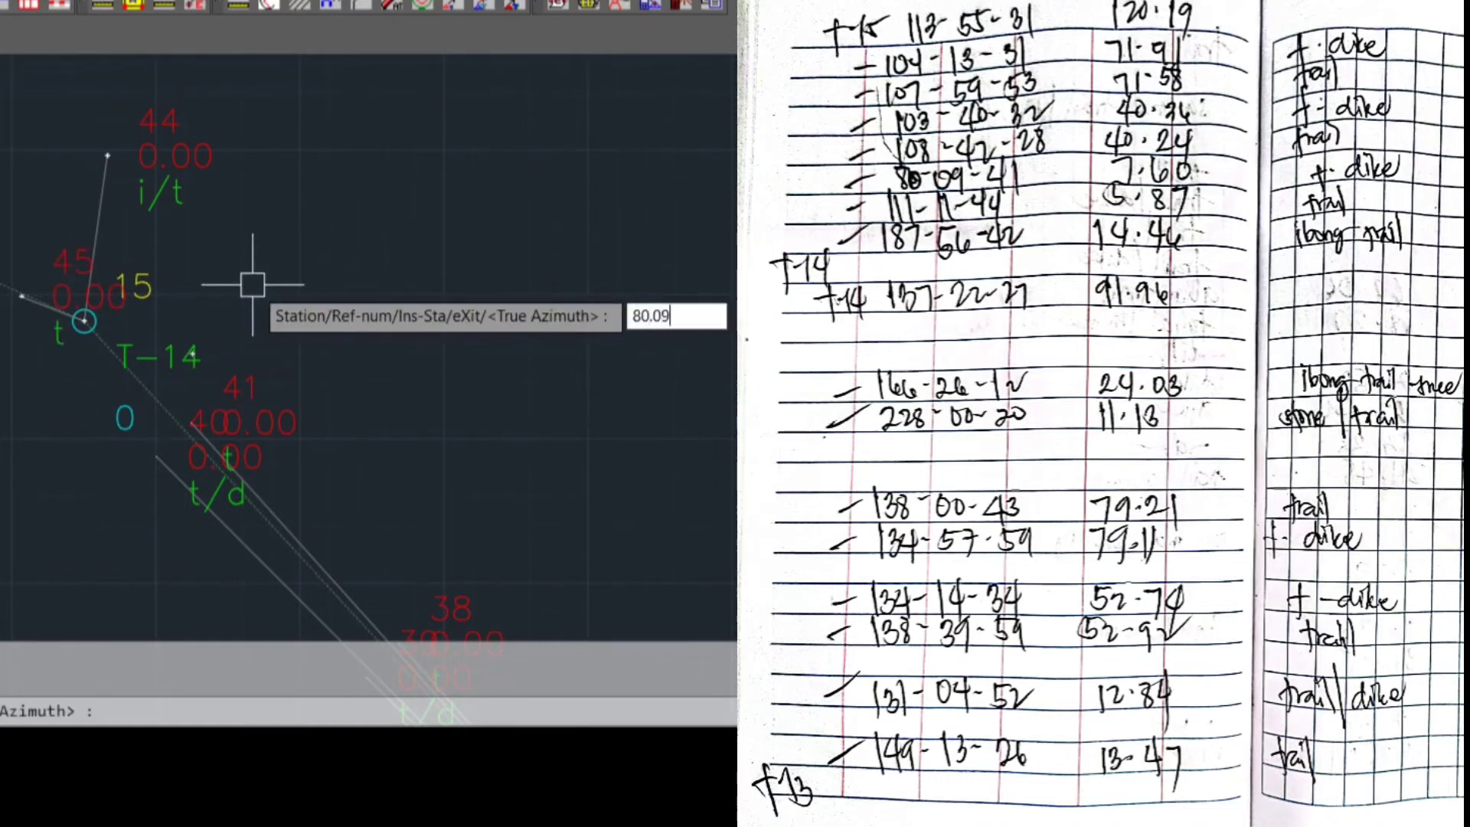
{"action": "type", "text": "41"}
{"action": "key", "text": "Return"}
{"action": "type", "text": "7.60"}
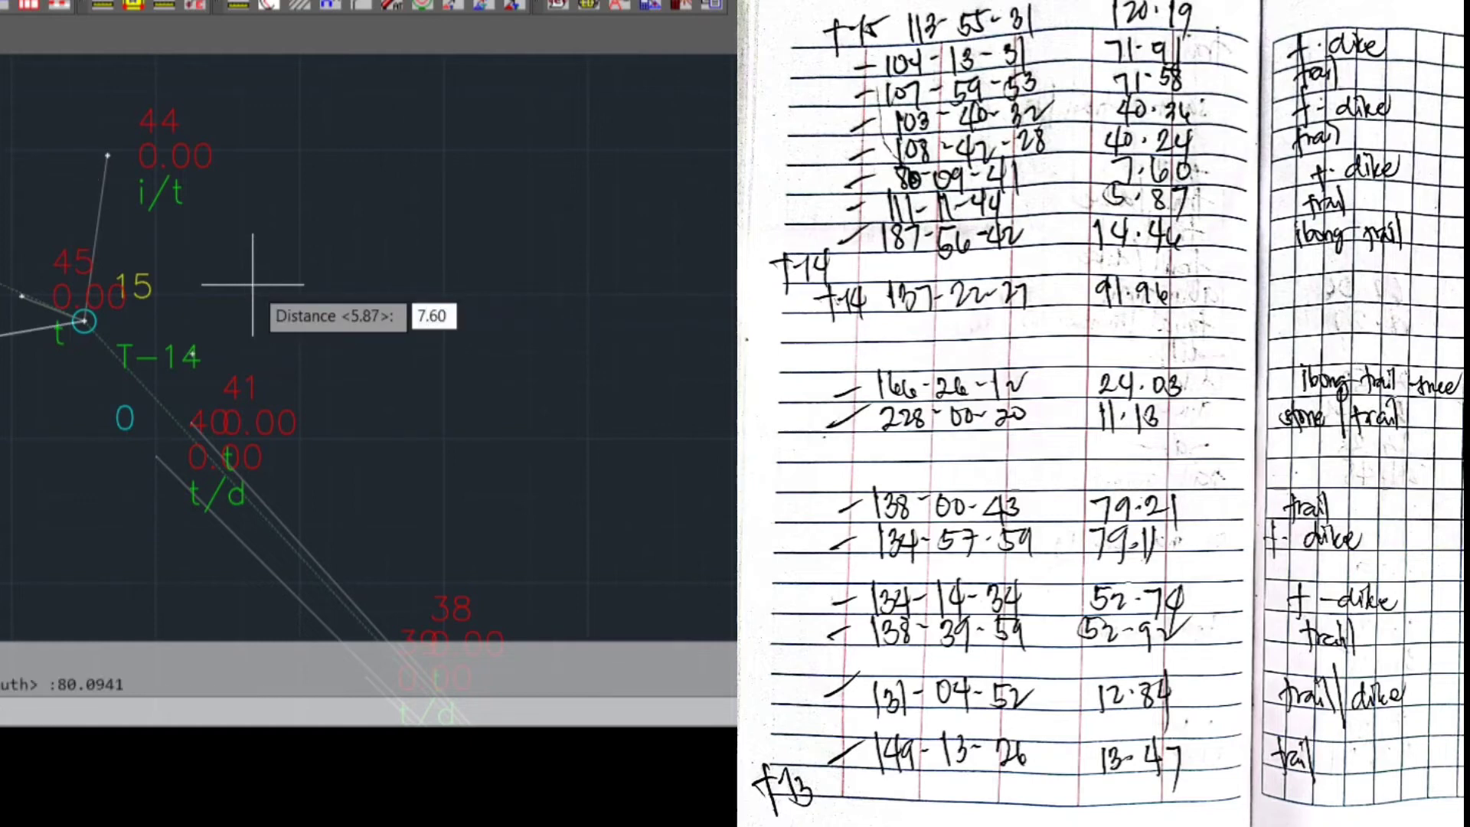
{"action": "key", "text": "Return"}
{"action": "type", "text": "T"}
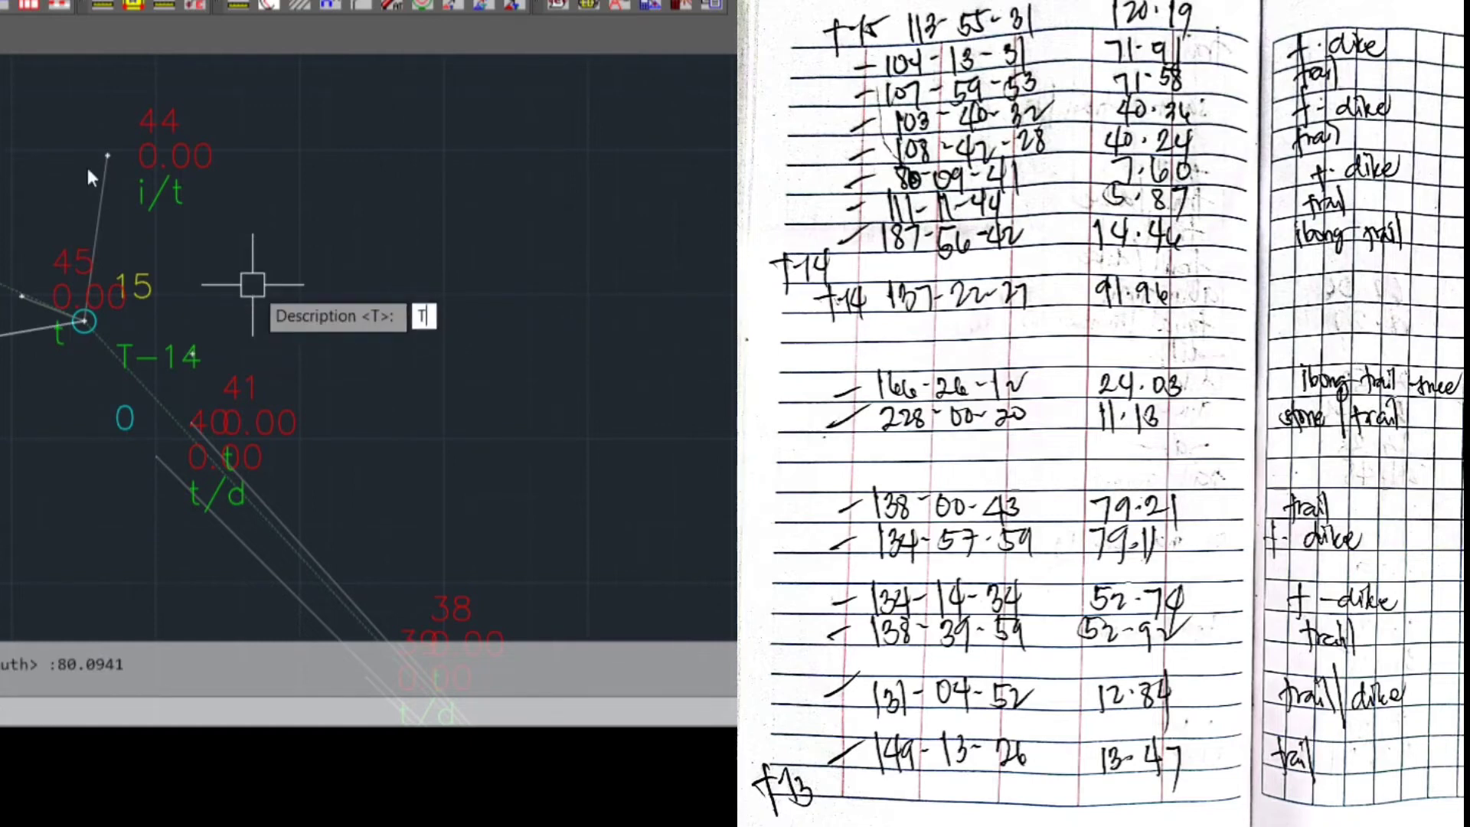
{"action": "type", "text": "/D"}
{"action": "key", "text": "Return"}
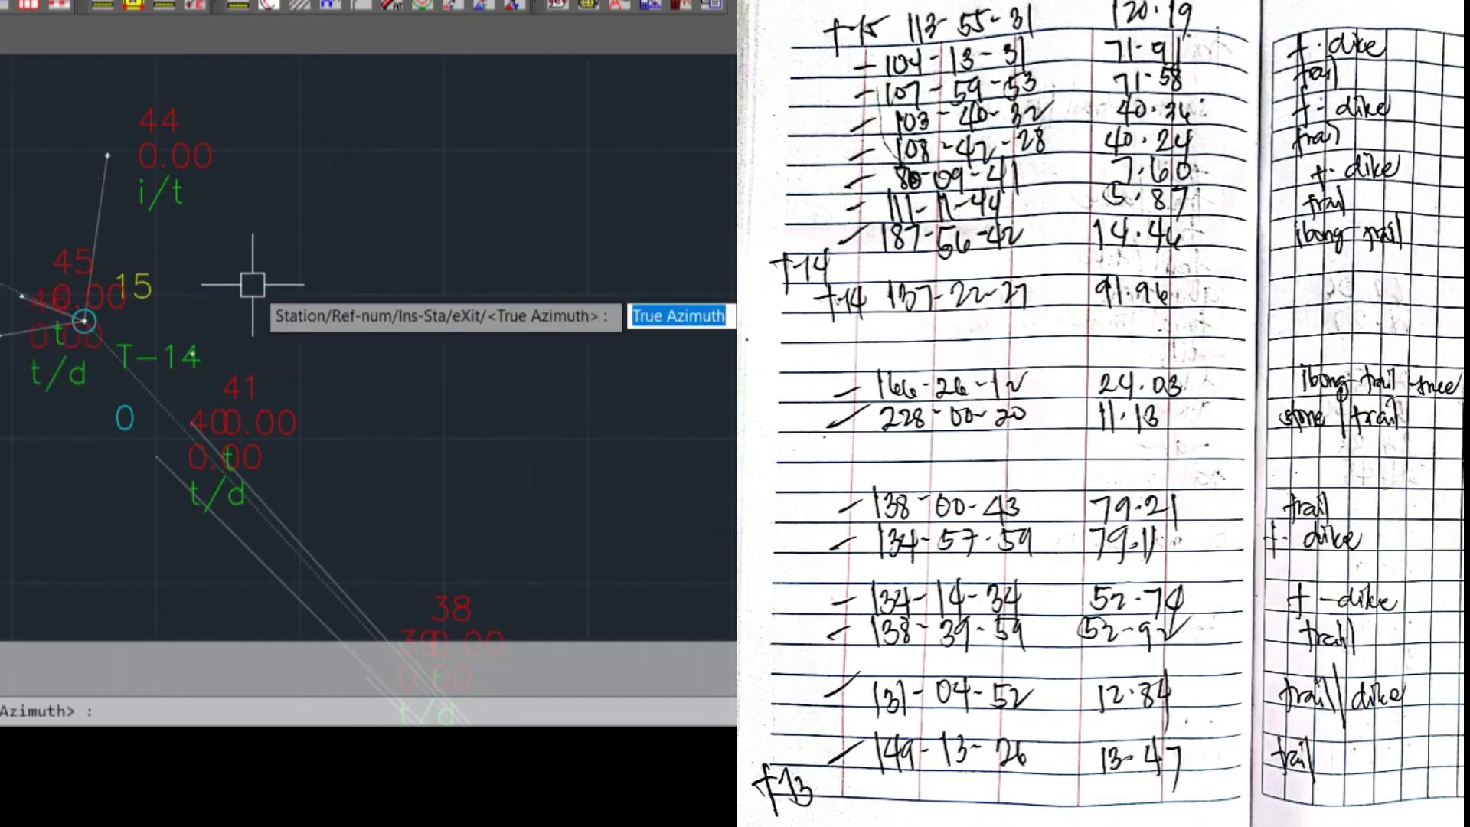
Plot the fourth sideshot from T-14 with true azimuth 108.4228, distance 40.24 and description T
{"action": "type", "text": "108.4"}
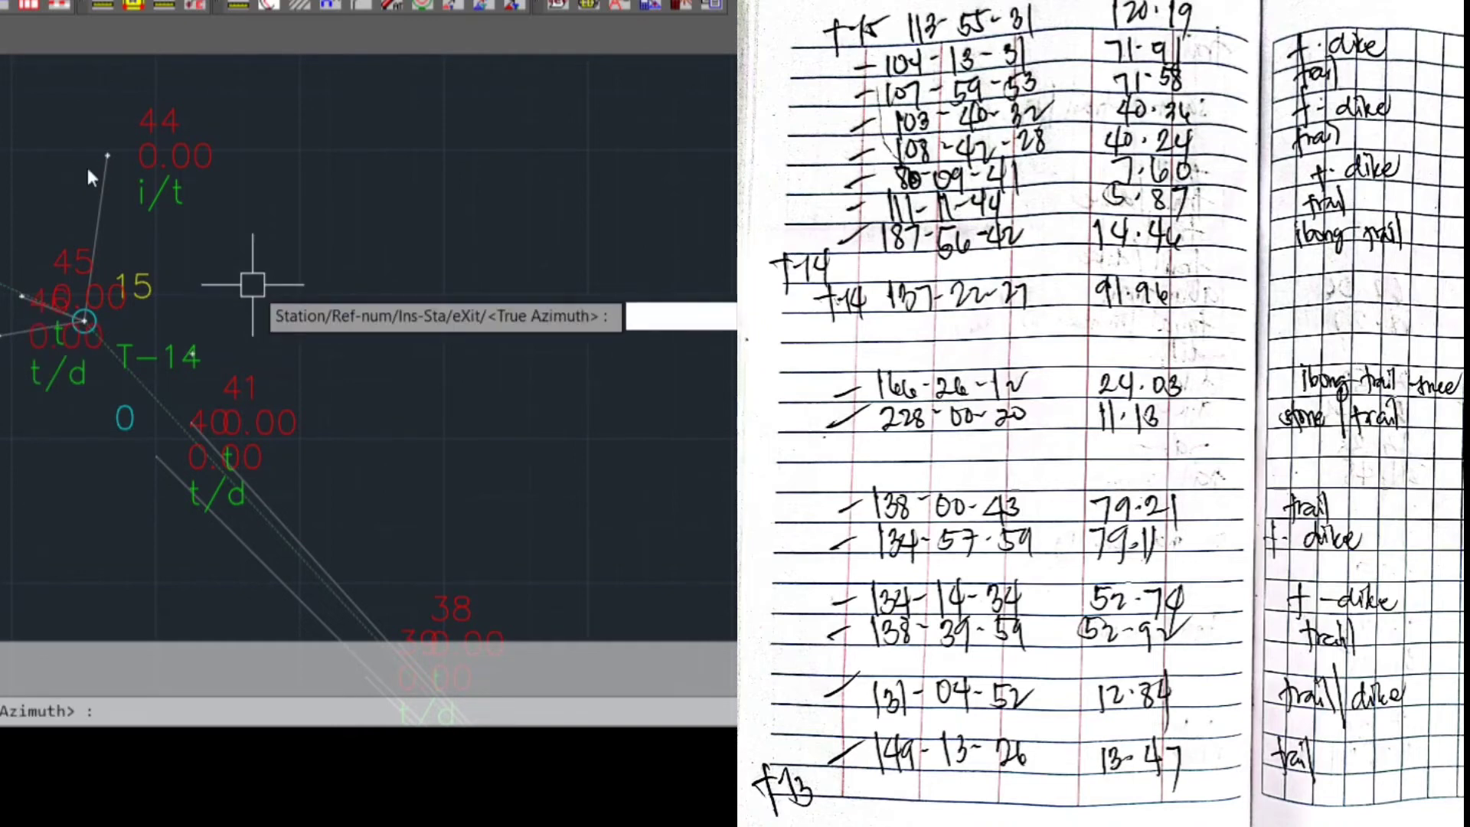
{"action": "type", "text": "228"}
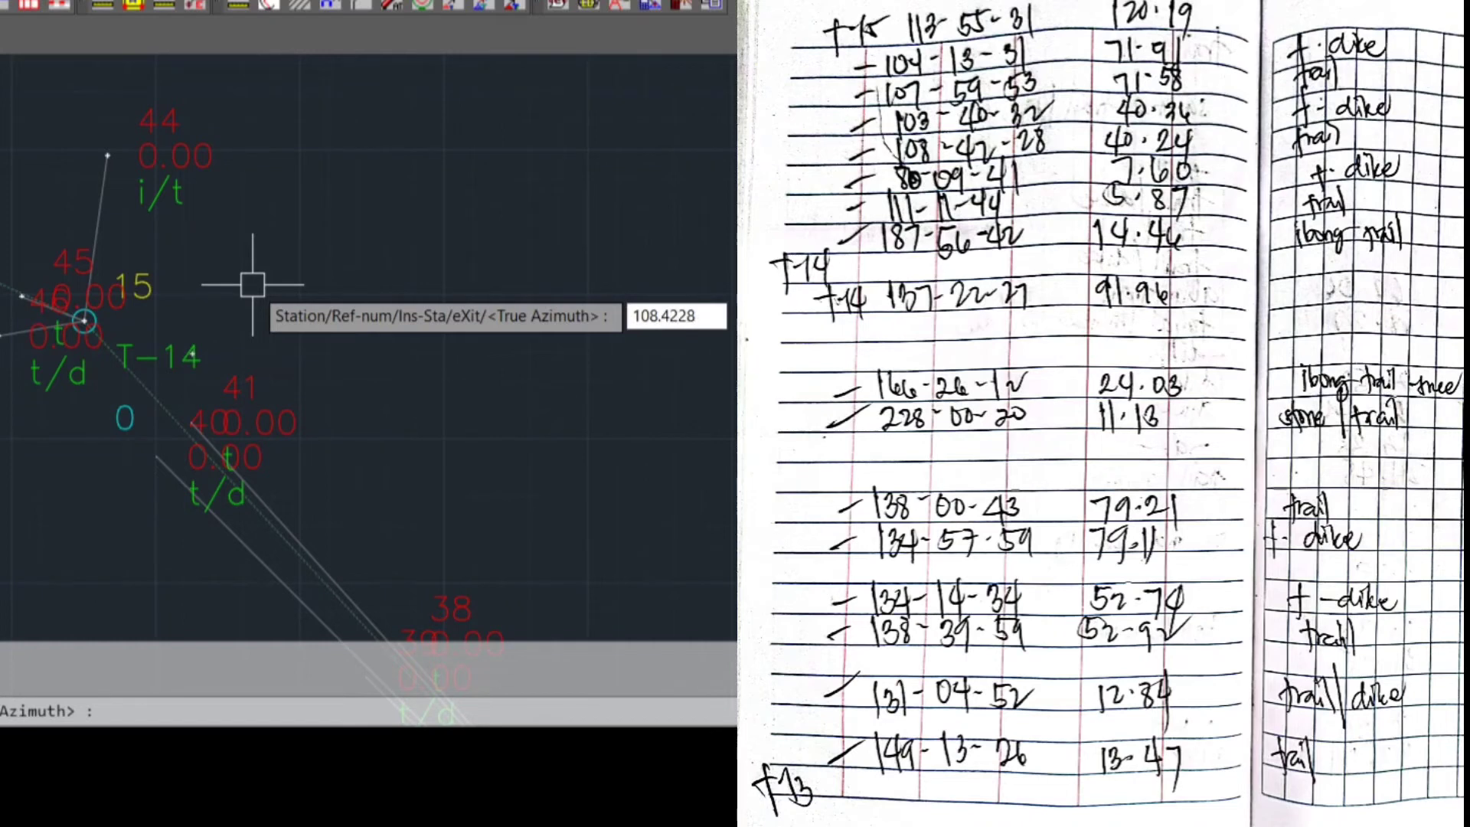
{"action": "key", "text": "Return"}
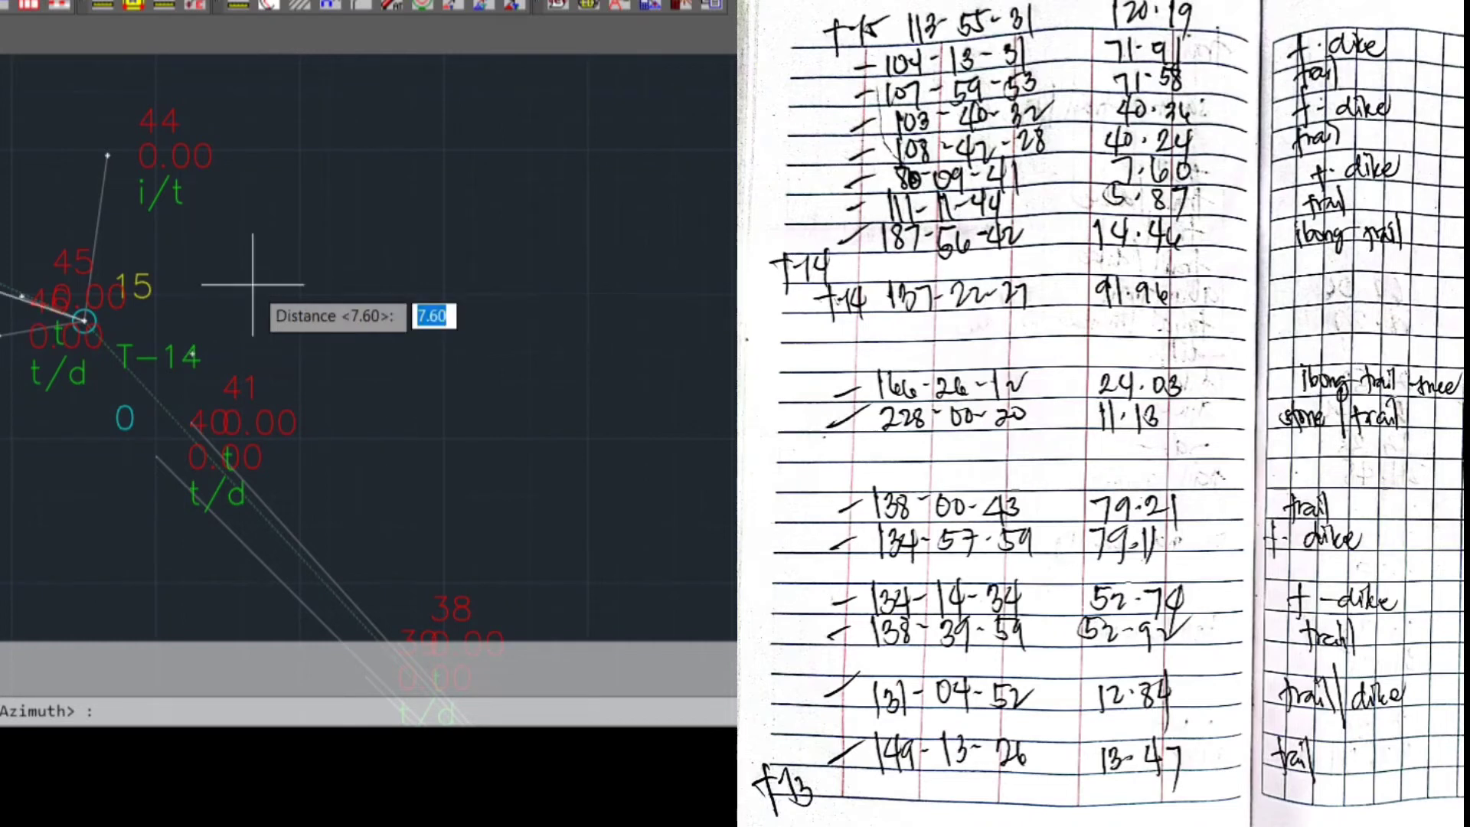
{"action": "type", "text": "40.24"}
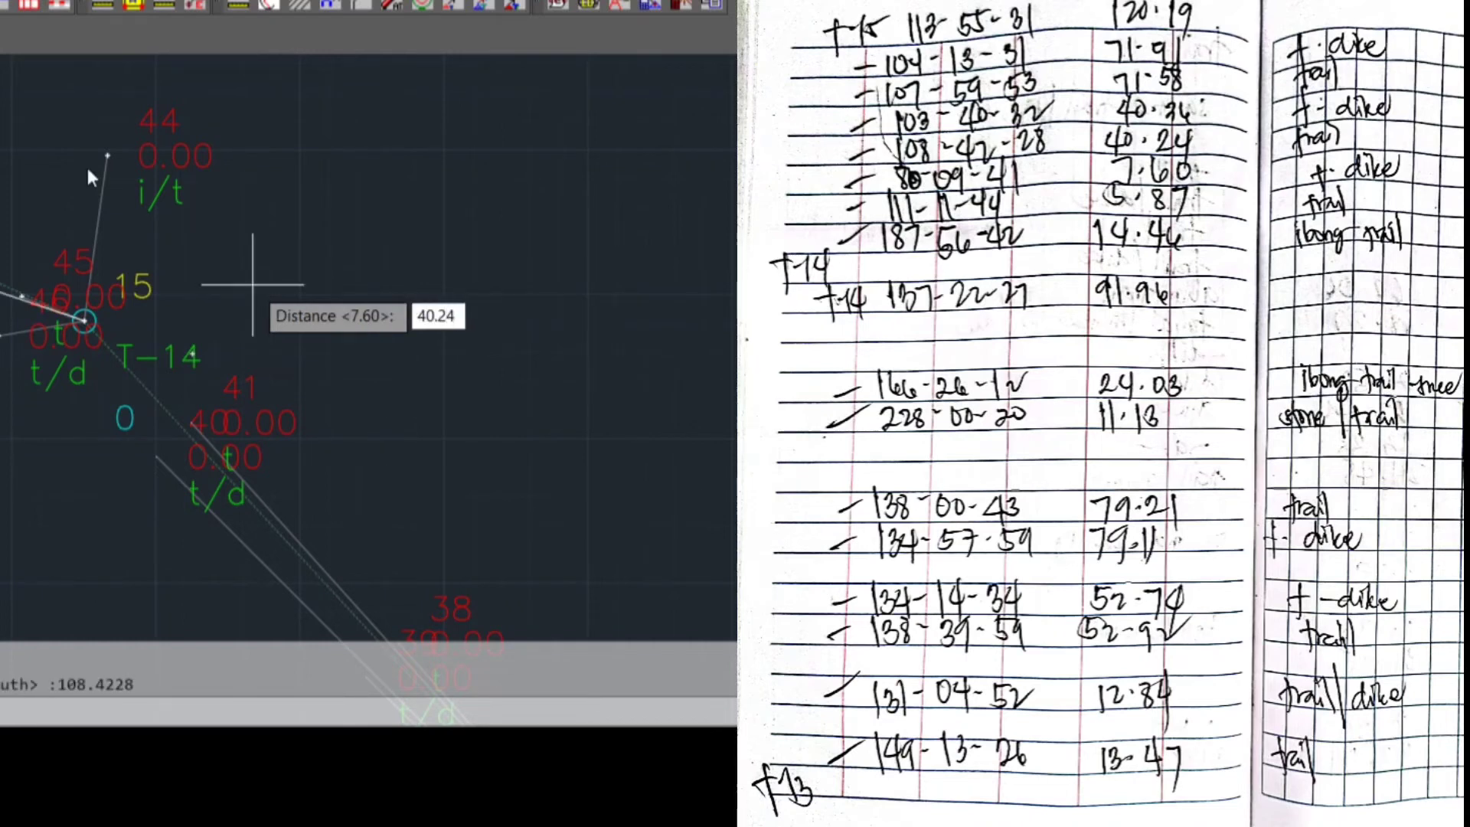
{"action": "key", "text": "Return"}
{"action": "type", "text": "T"}
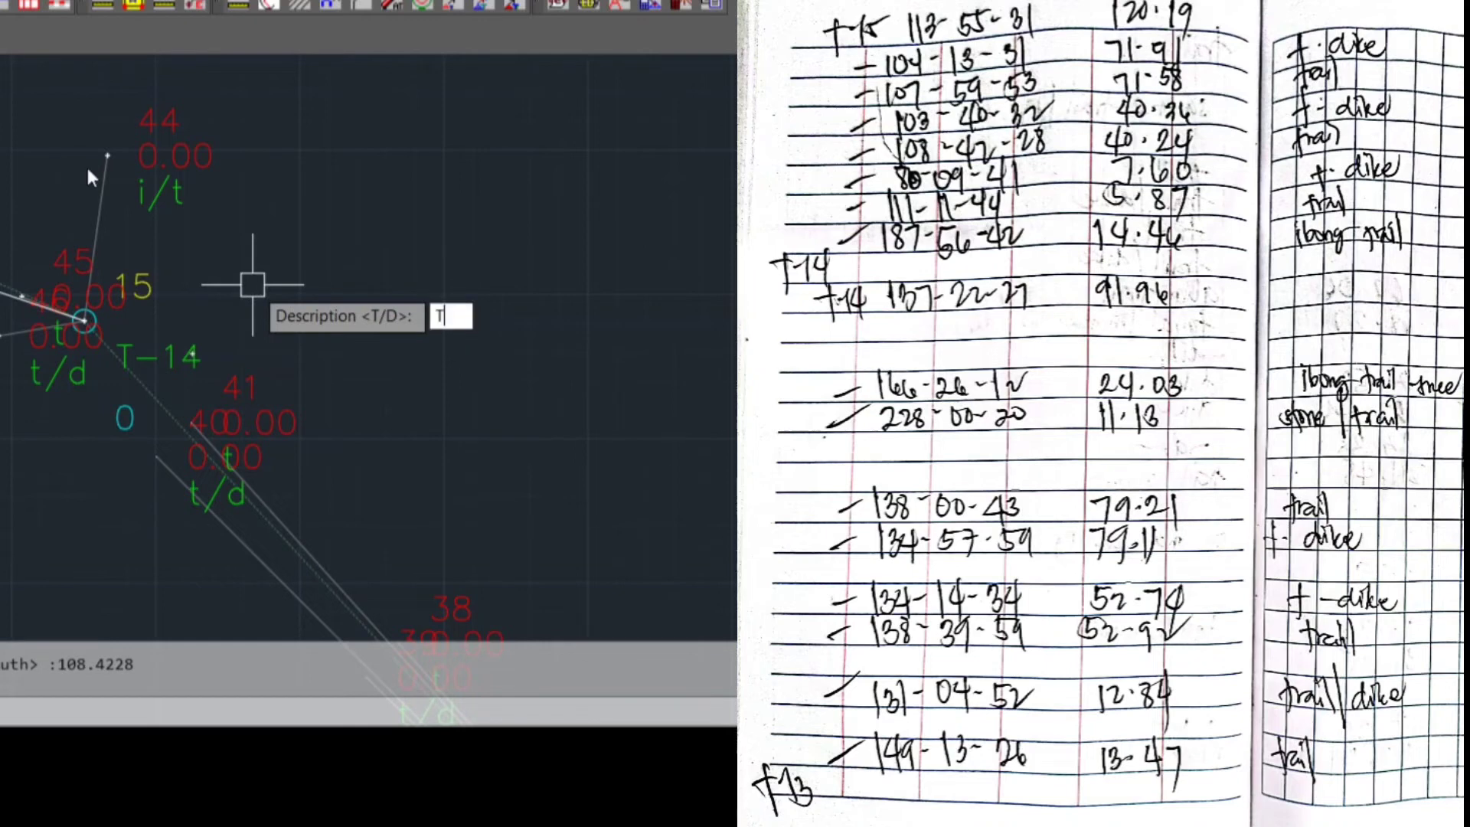
{"action": "key", "text": "Return"}
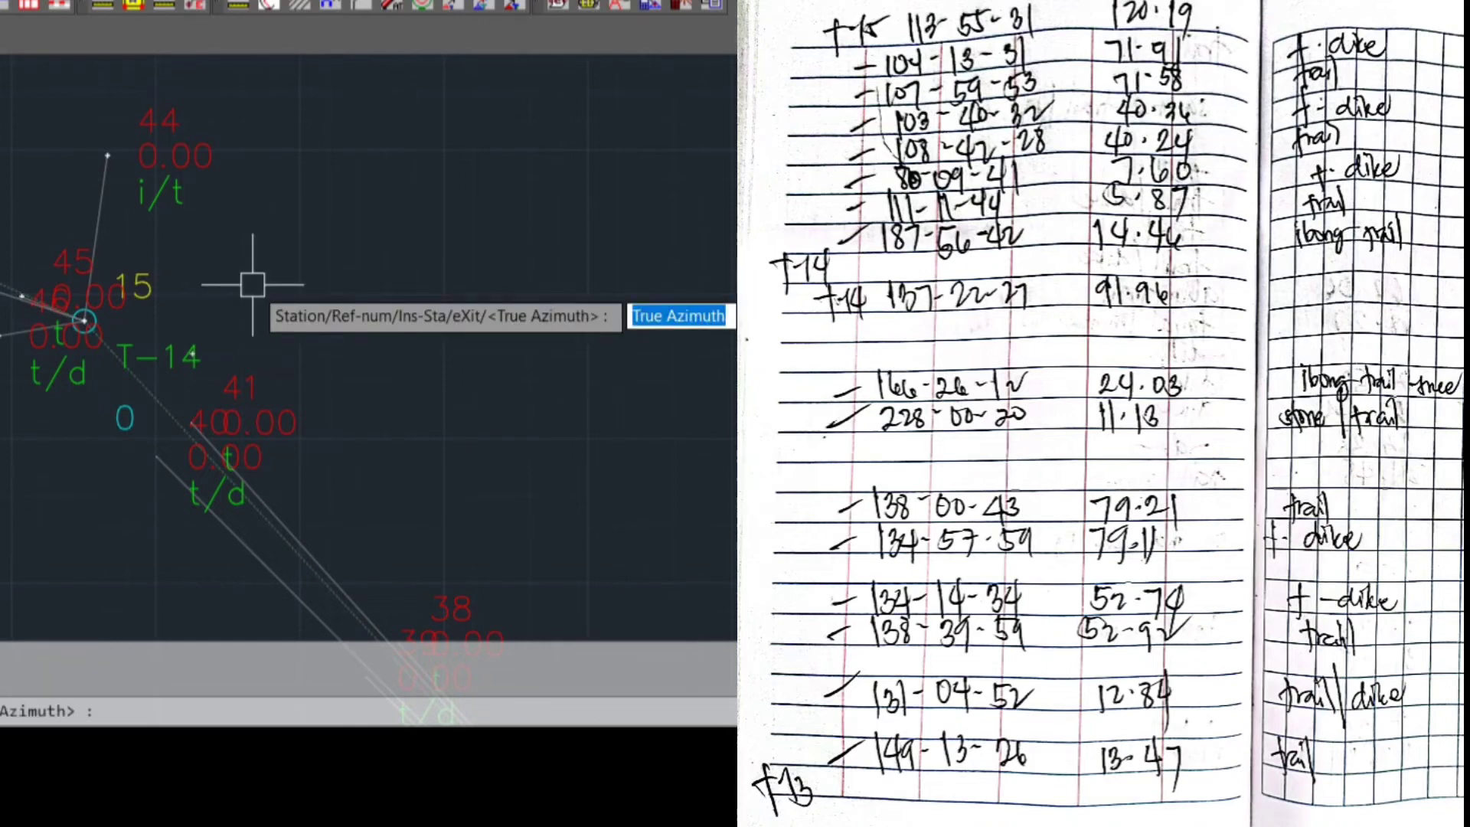
Plot the fifth sideshot from T-14 with true azimuth 103.4032, distance 40.36 and description T/D
{"action": "type", "text": "103."}
{"action": "type", "text": "4"}
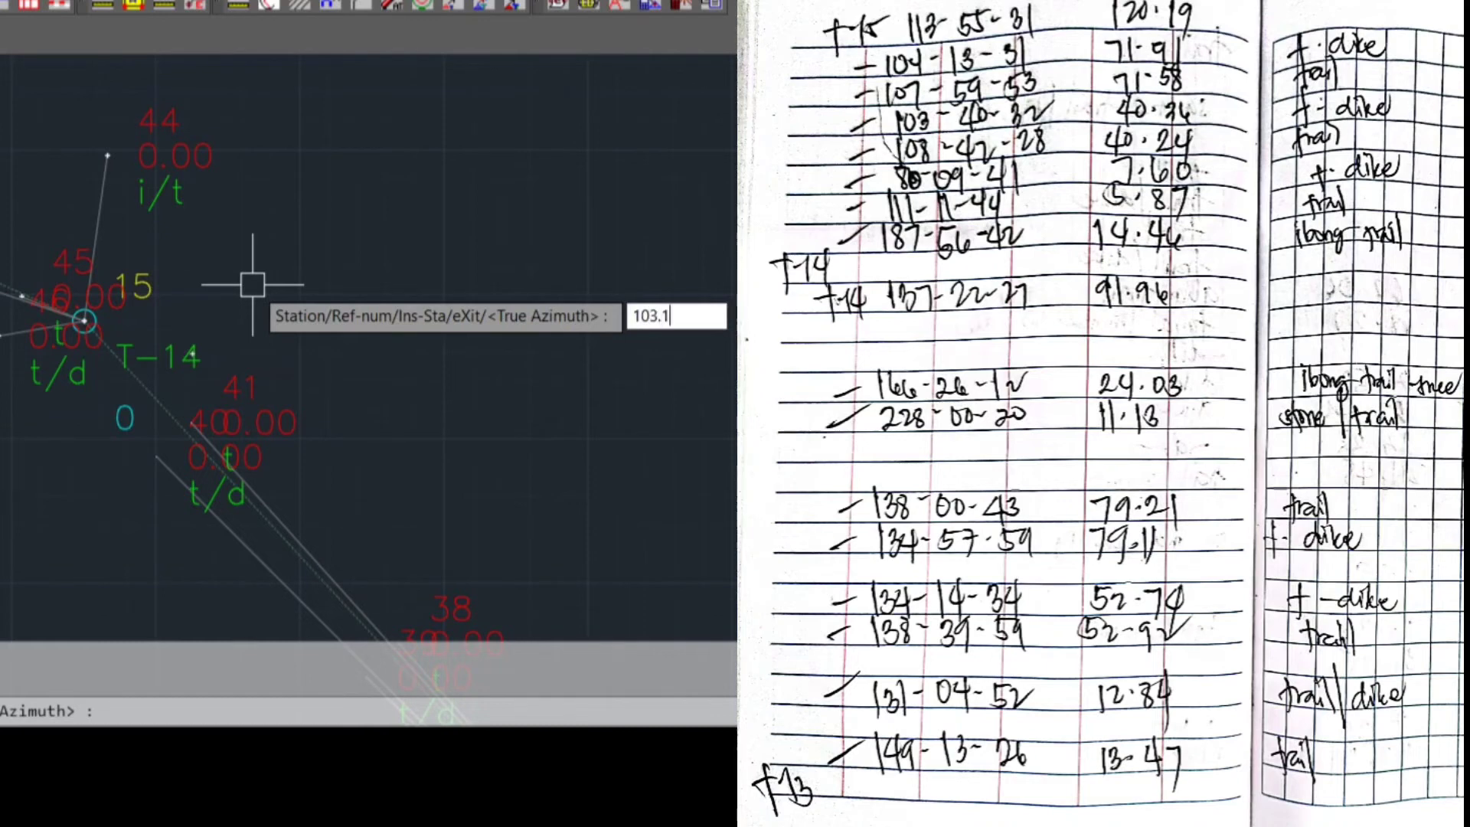
{"action": "key", "text": "BackSpace"}
{"action": "type", "text": "4032"}
{"action": "key", "text": "Return"}
{"action": "type", "text": "40.34"}
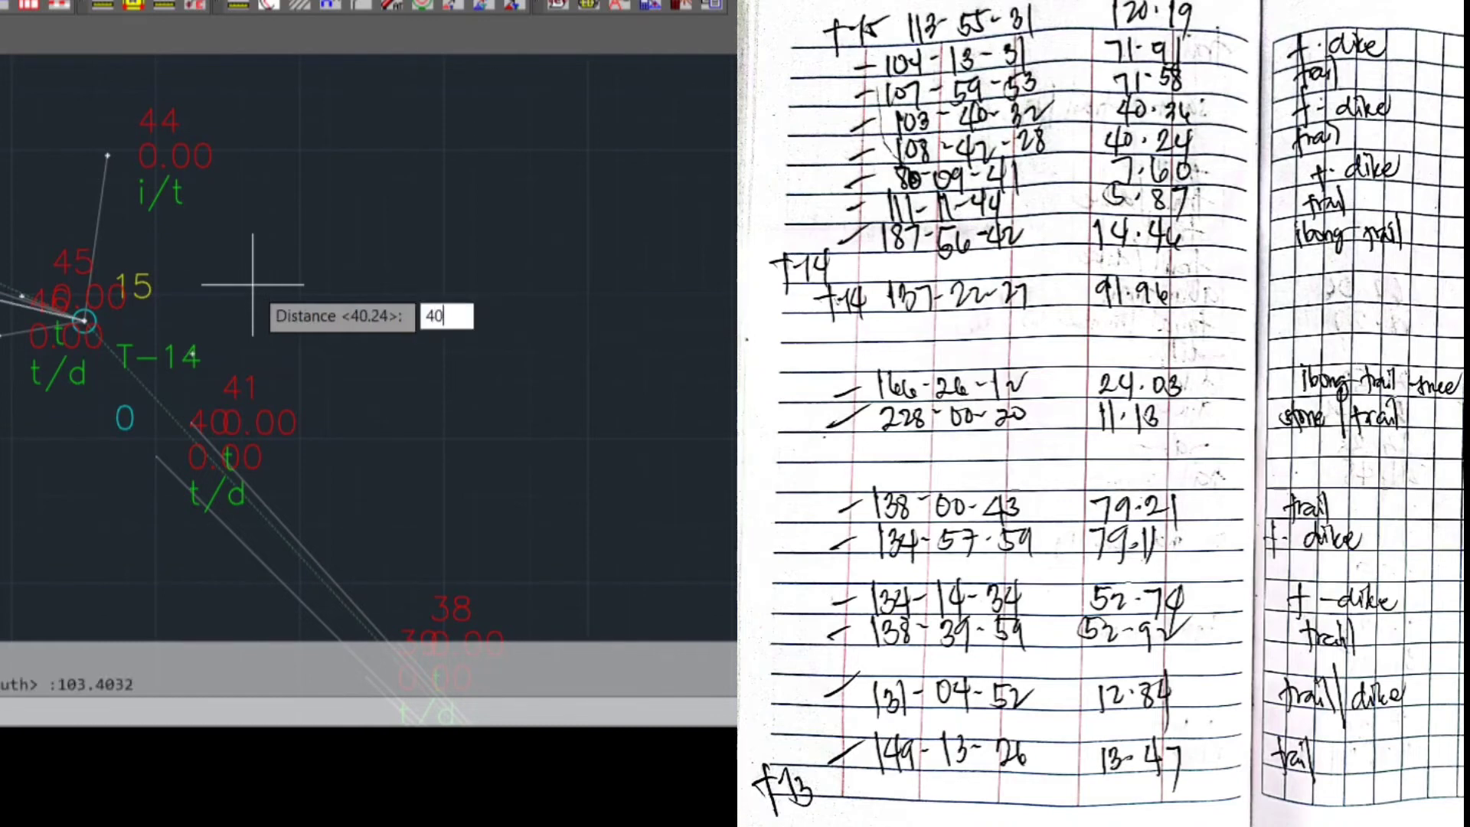
{"action": "key", "text": "Return"}
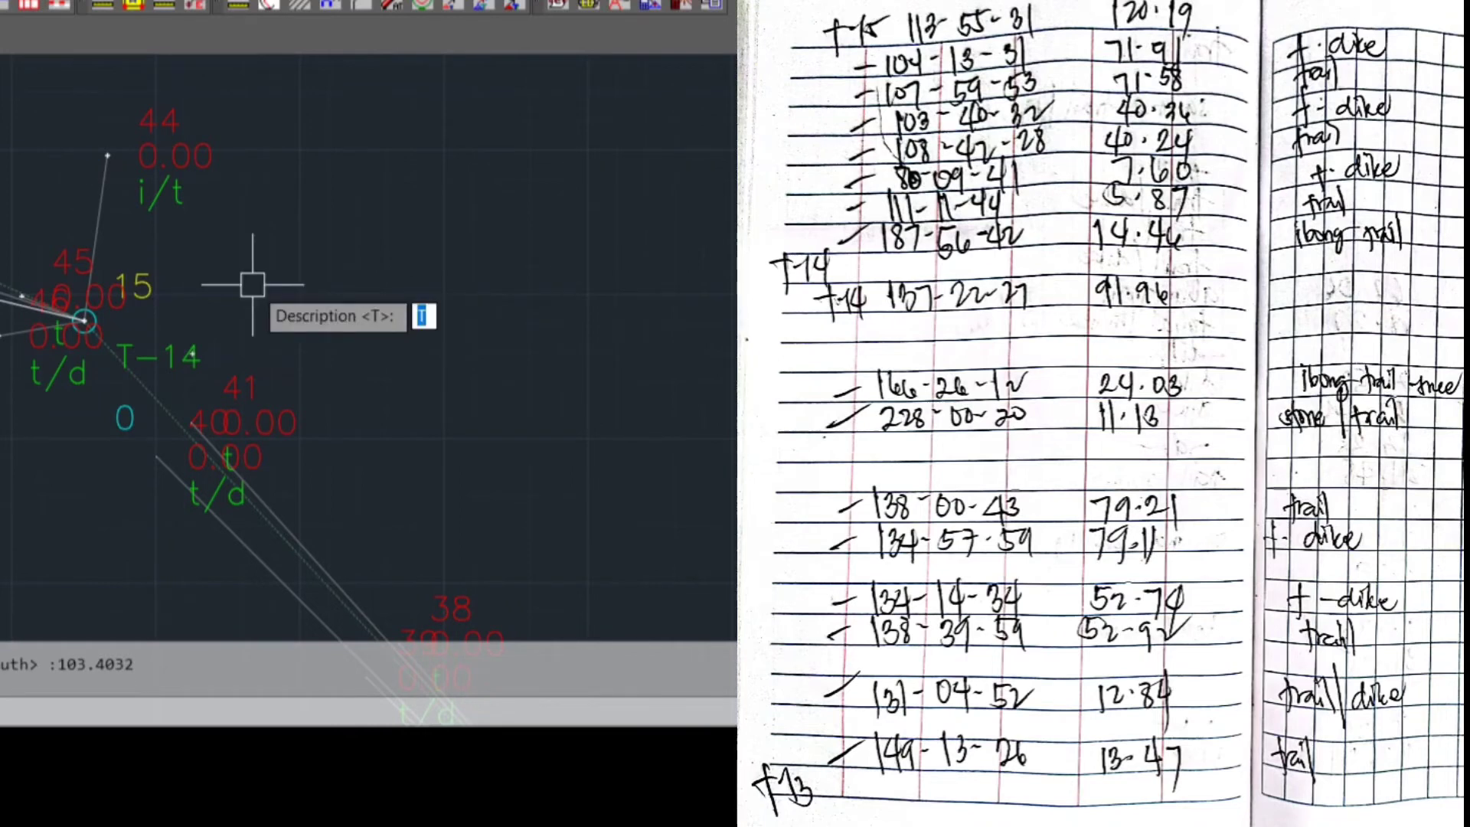
{"action": "type", "text": "T/D"}
{"action": "key", "text": "Return"}
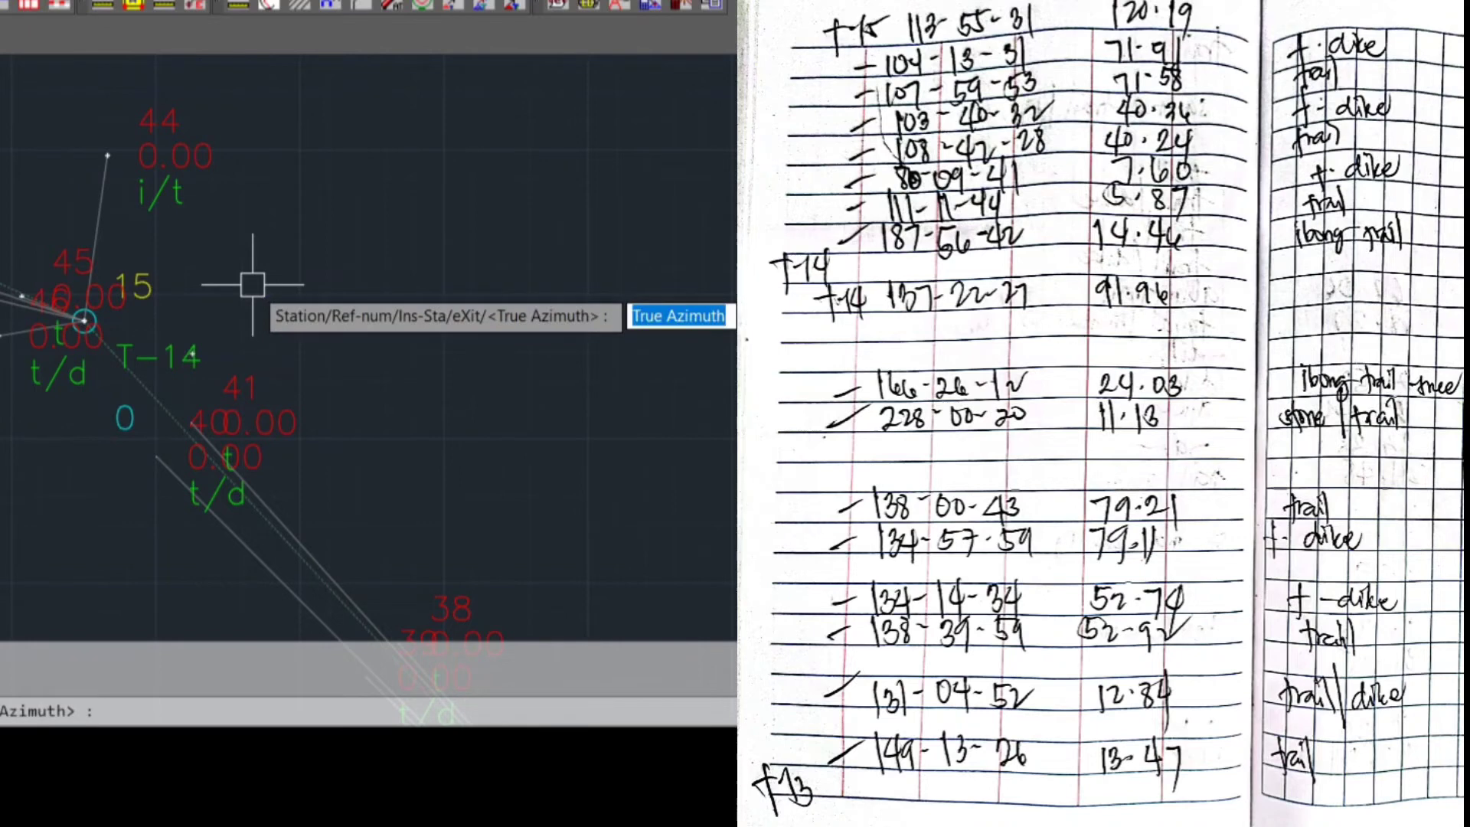
Plot the sixth sideshot from T-14 with true azimuth 107.5953, distance 71.58 and description T
{"action": "type", "text": "10"}
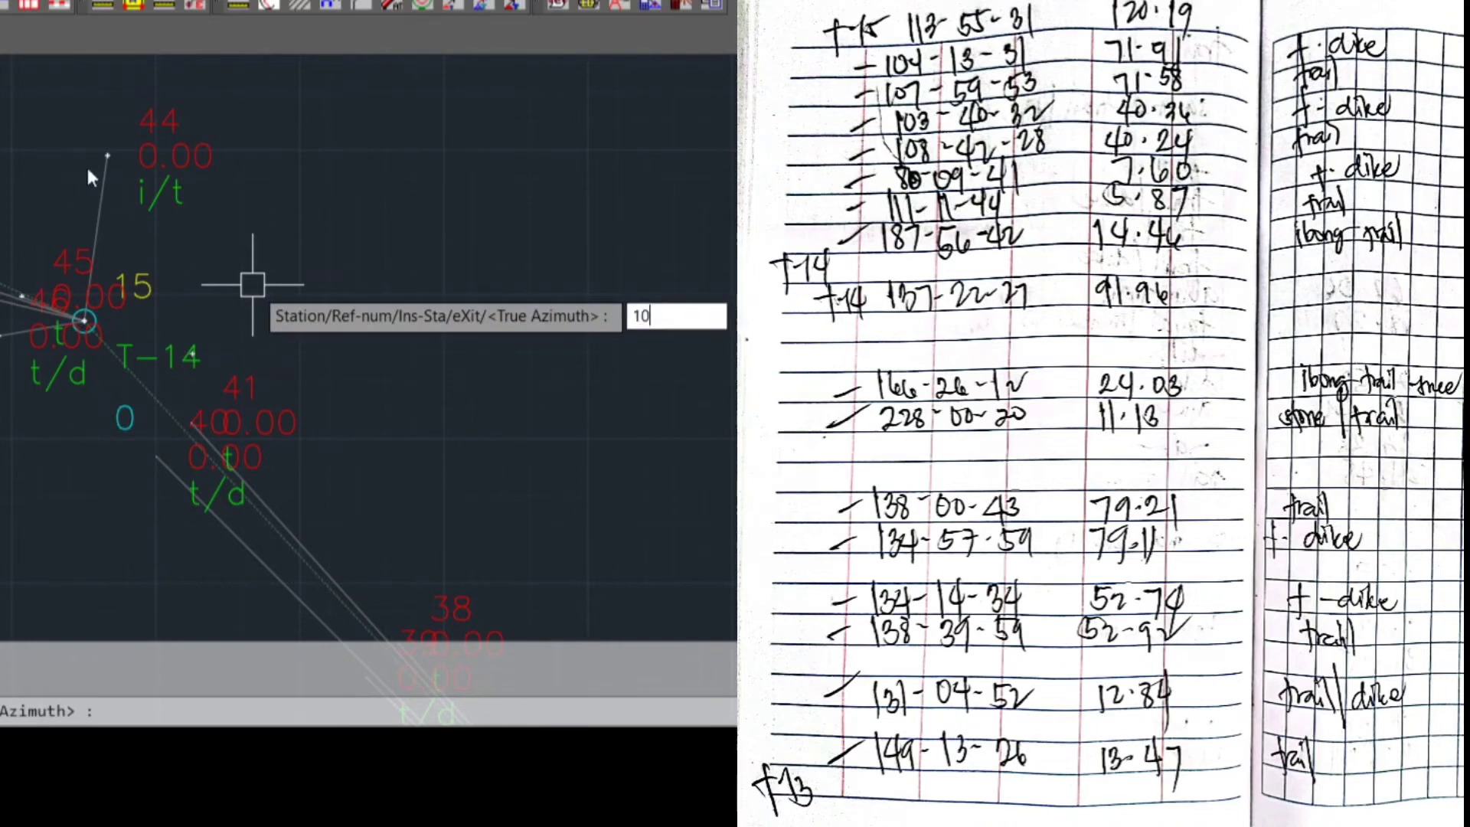
{"action": "type", "text": "7.5953"}
{"action": "key", "text": "Return"}
{"action": "type", "text": "71.58"}
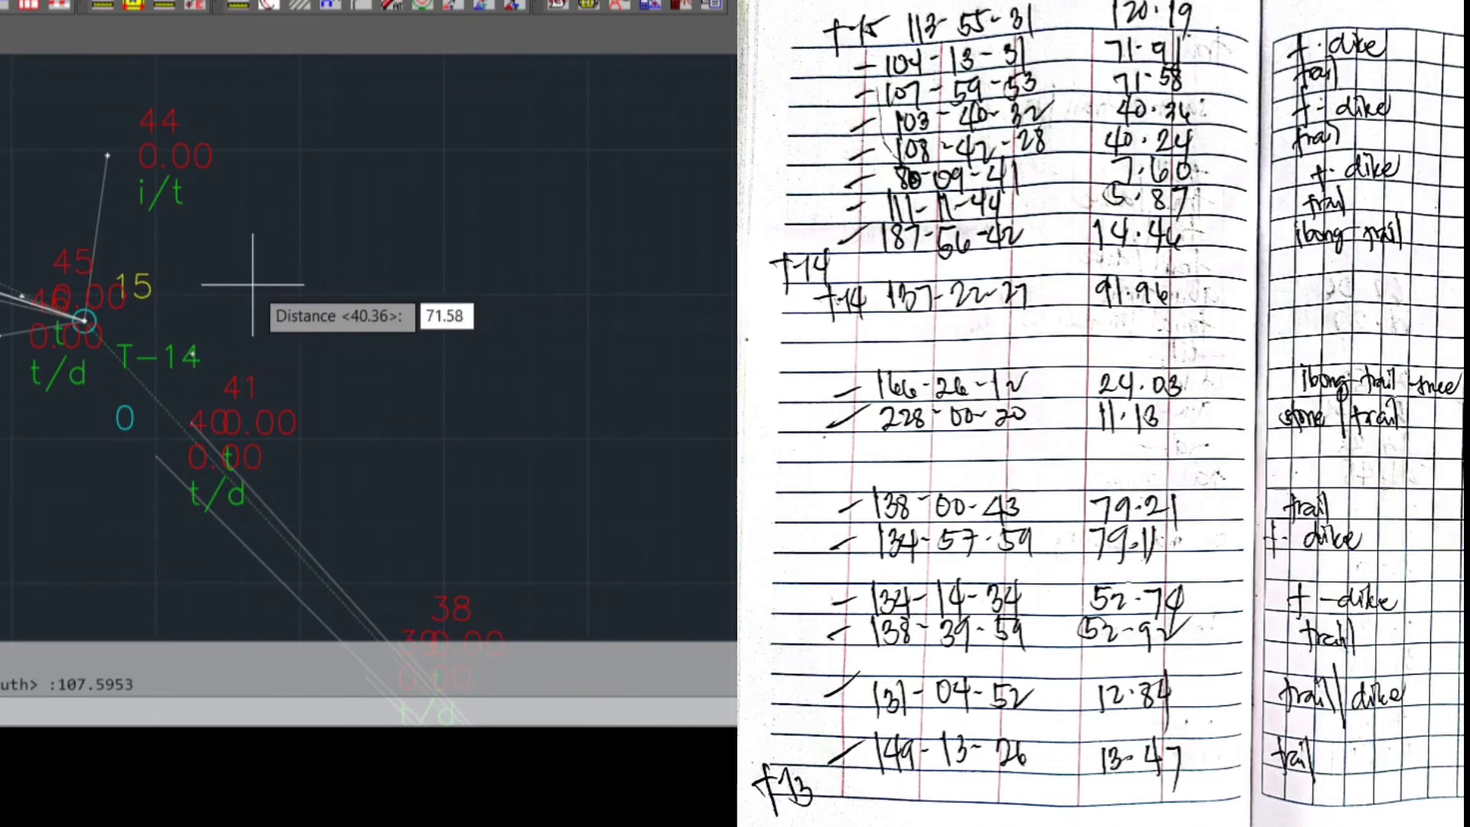
{"action": "key", "text": "Return"}
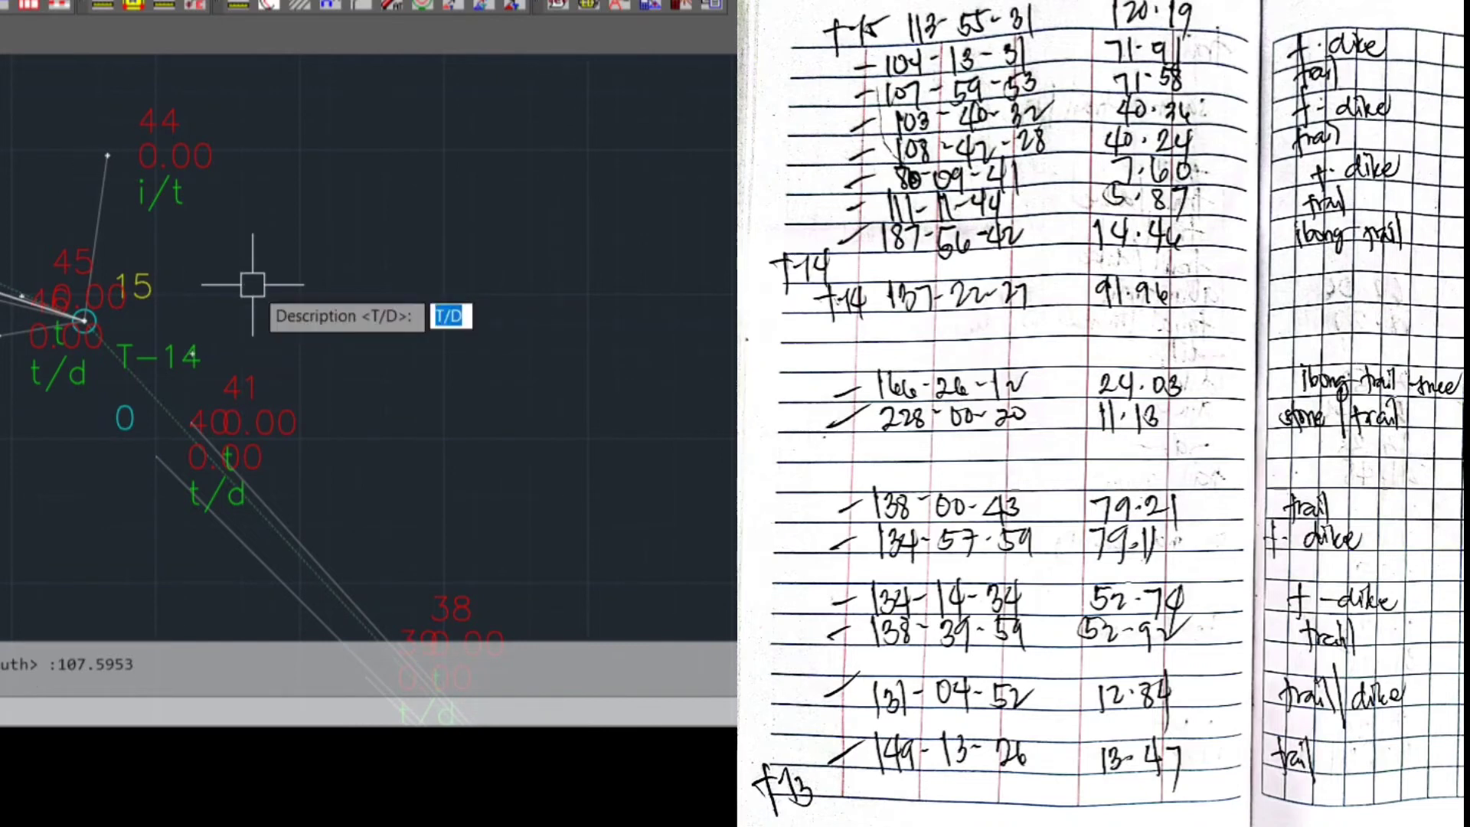
{"action": "type", "text": "T"}
{"action": "key", "text": "Return"}
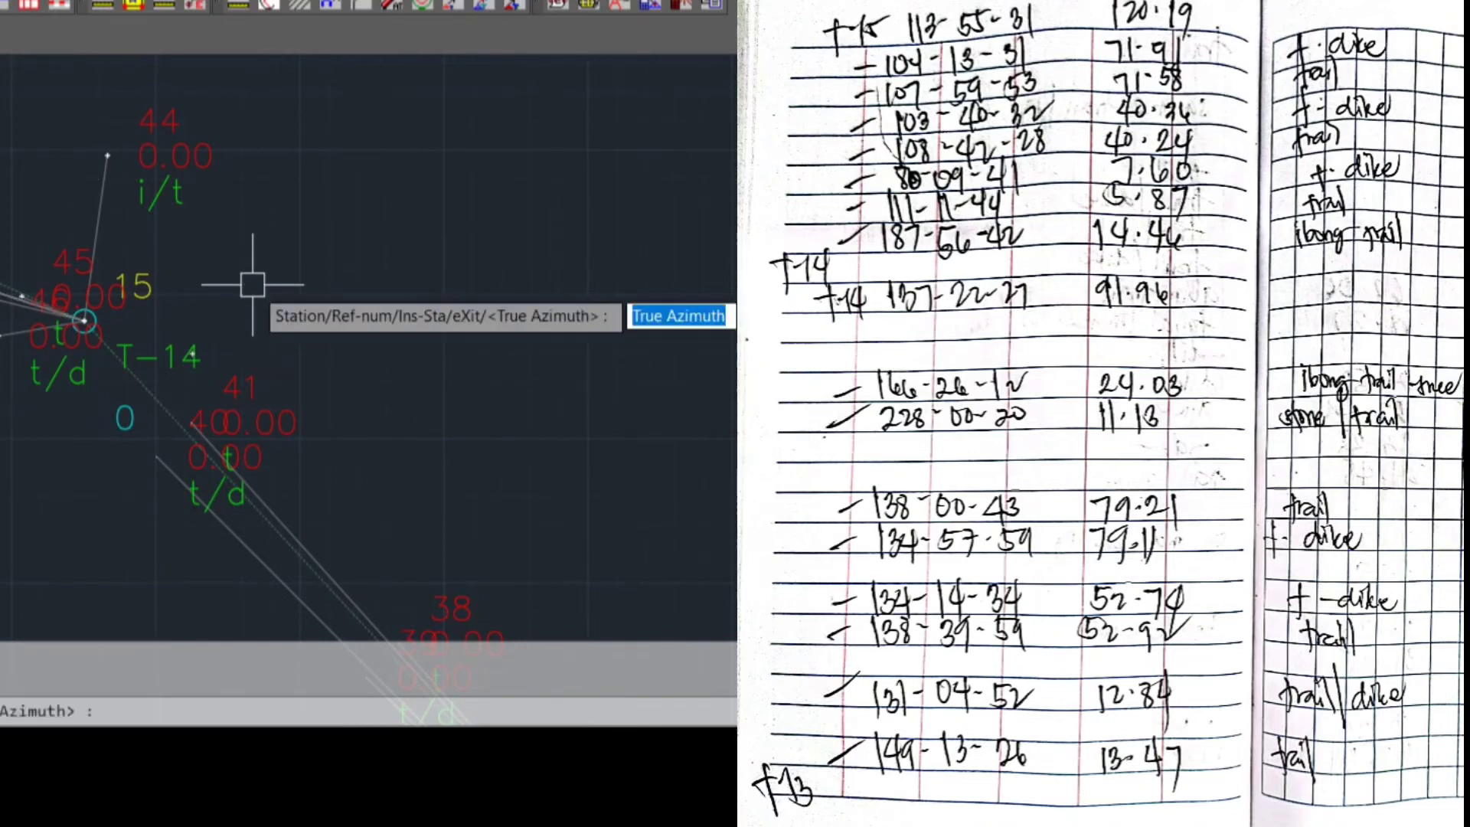
Plot the seventh sideshot from T-14 with true azimuth 104.1331, distance 71.91 and description T/D
{"action": "type", "text": "104."}
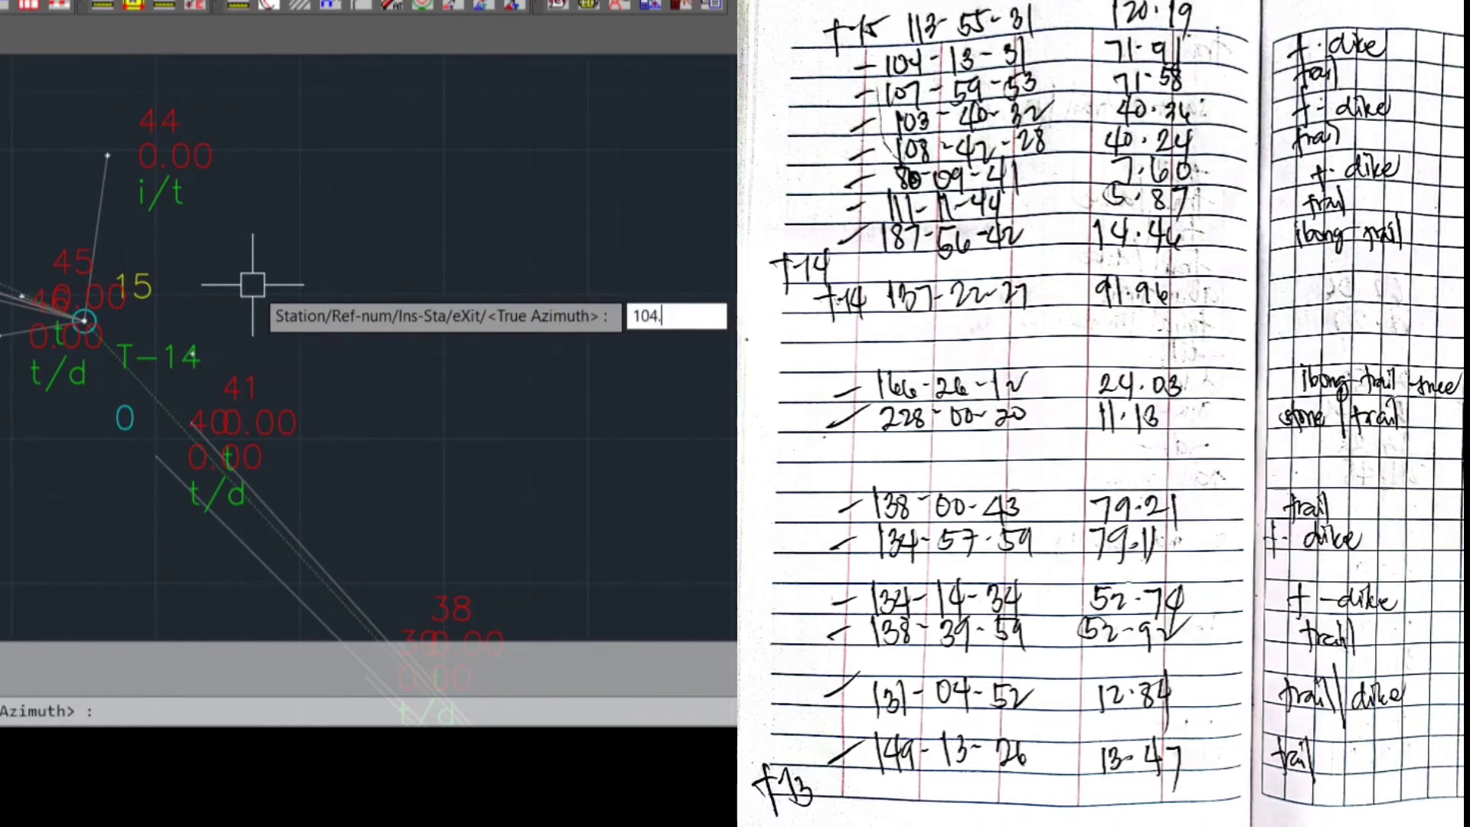
{"action": "type", "text": "1331"}
{"action": "key", "text": "Return"}
{"action": "type", "text": "71.91"}
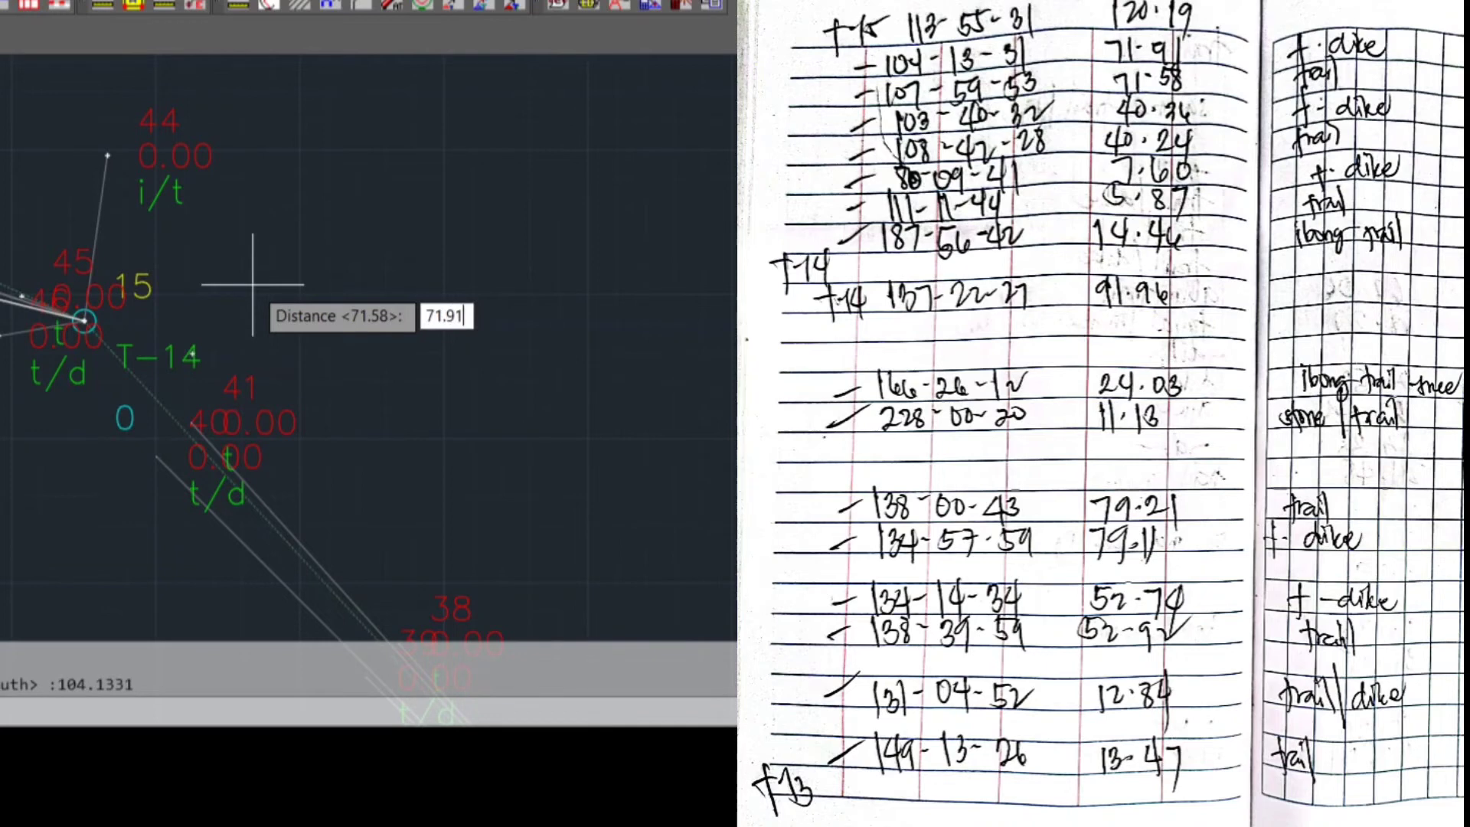
{"action": "key", "text": "Return"}
{"action": "type", "text": "T"}
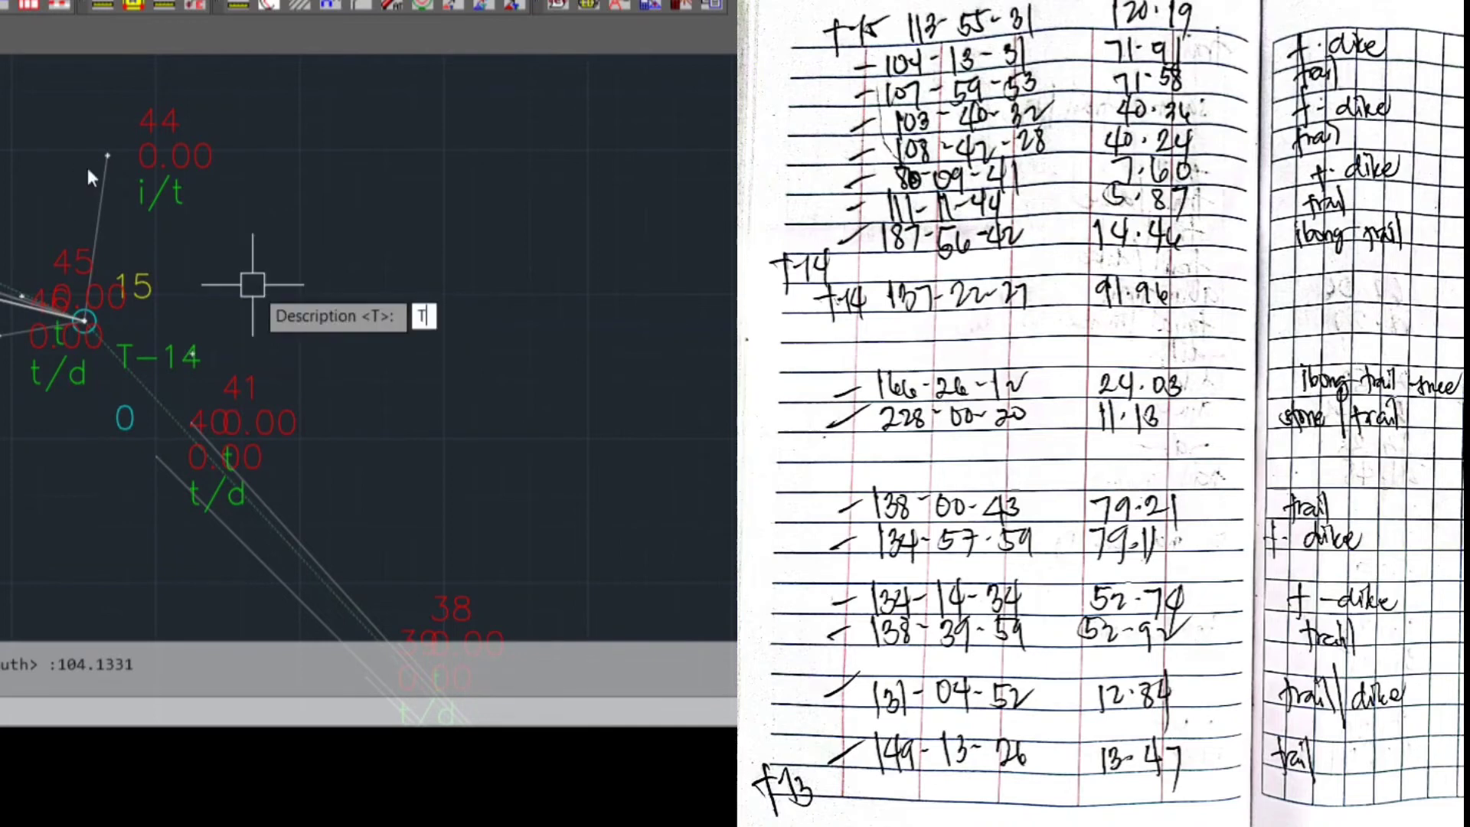
{"action": "type", "text": "/D"}
{"action": "key", "text": "Return"}
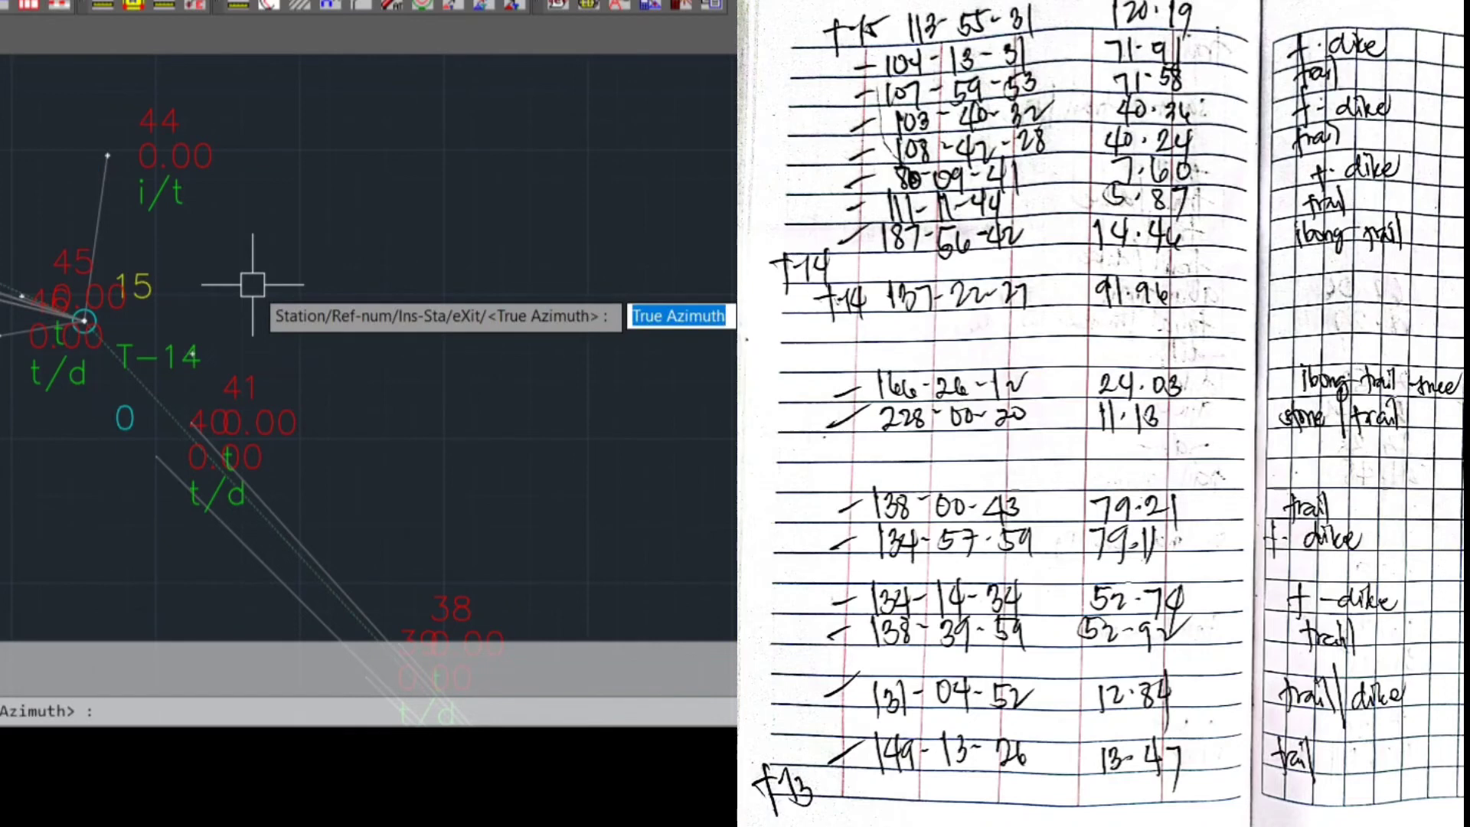
Change the occupied station for the sideshots to traverse station T-15 by selecting it in the drawing
{"action": "type", "text": "S"}
{"action": "key", "text": "Return"}
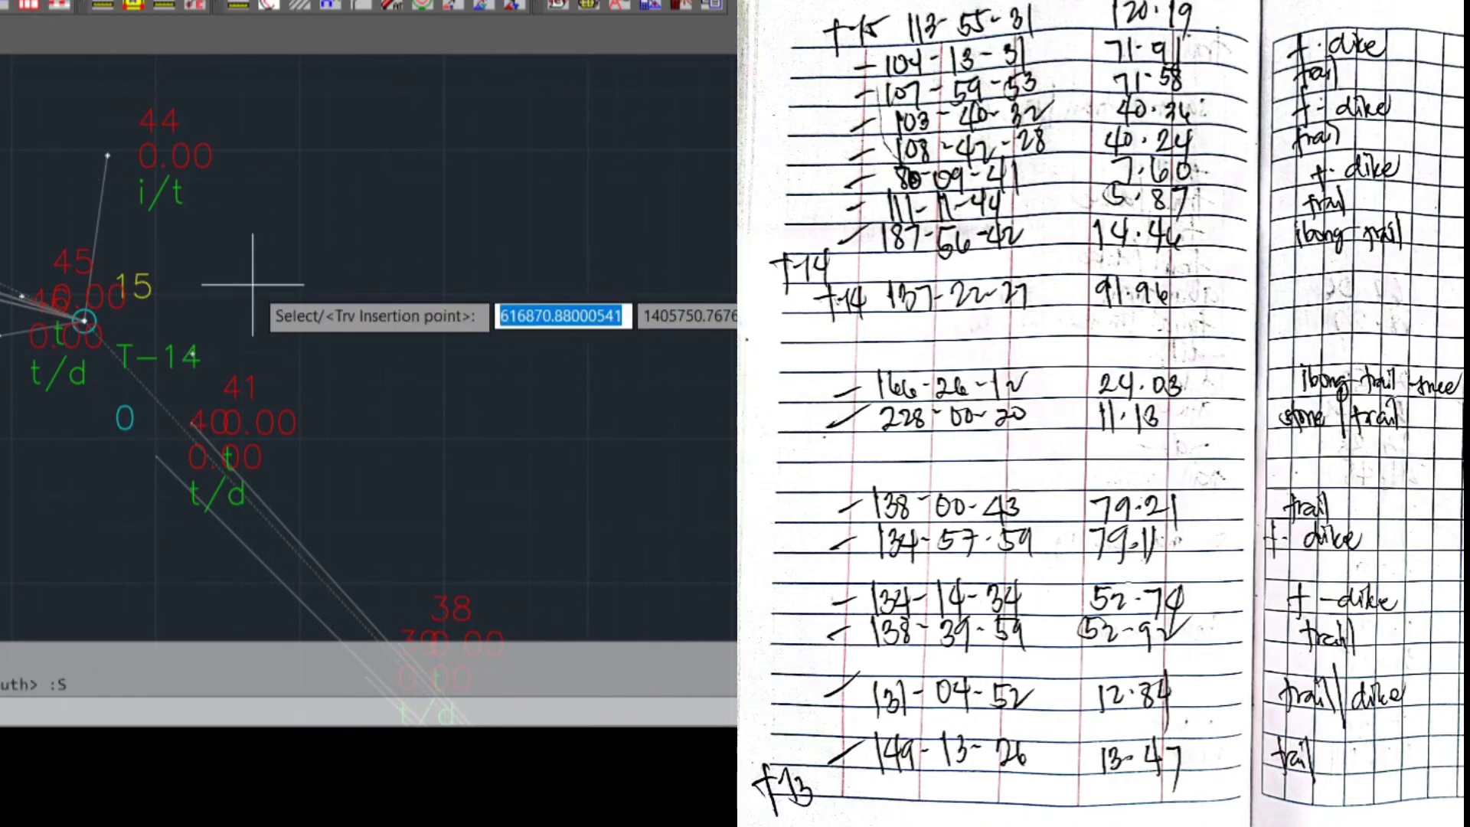
{"action": "type", "text": "S"}
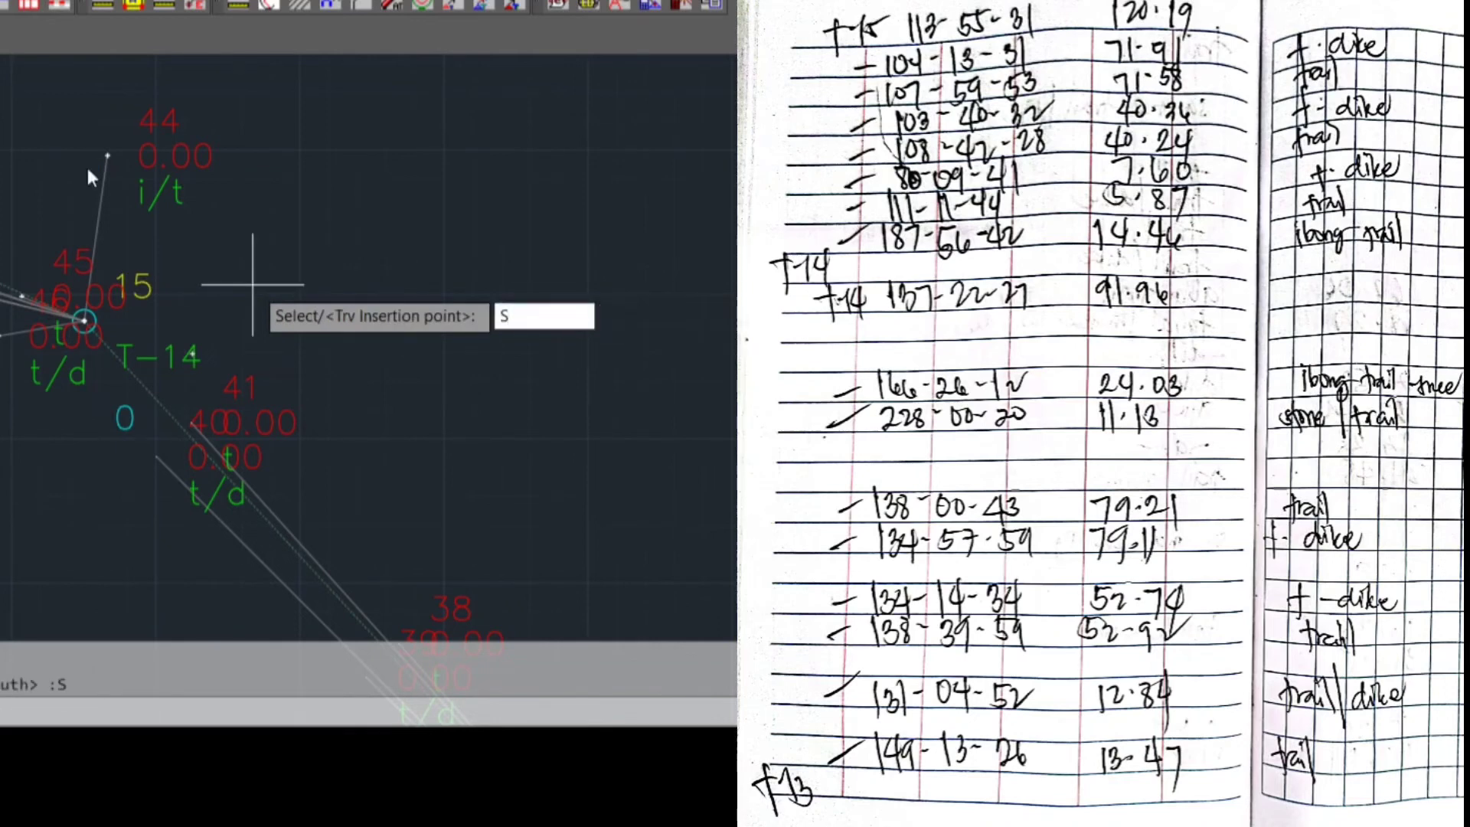
{"action": "key", "text": "Return"}
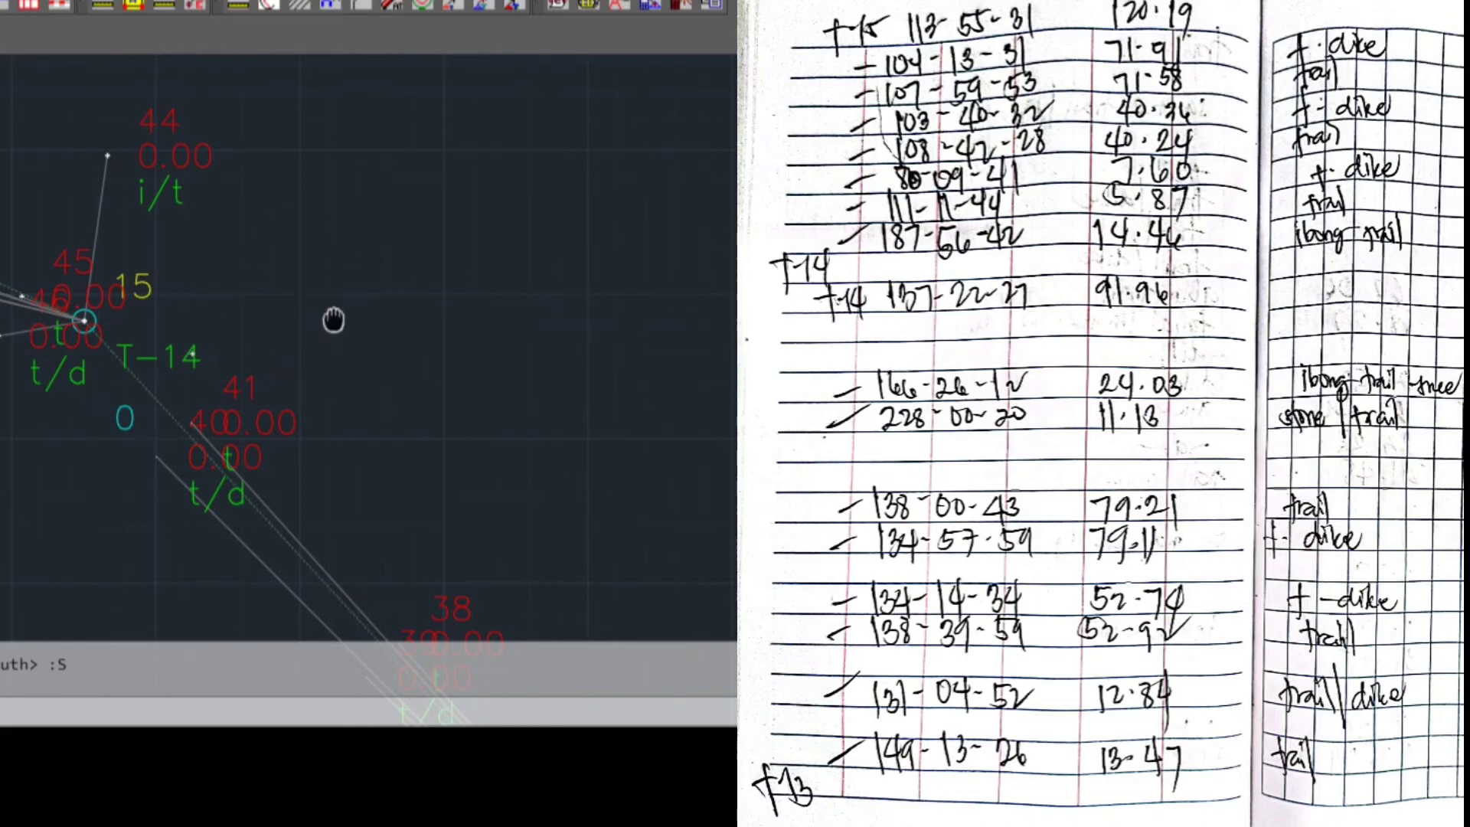
{"action": "scroll", "coordinate": [331, 319], "scroll_direction": "down", "scroll_amount": 3}
{"action": "middle_click_drag", "start_coordinate": [222, 367], "coordinate": [364, 482]}
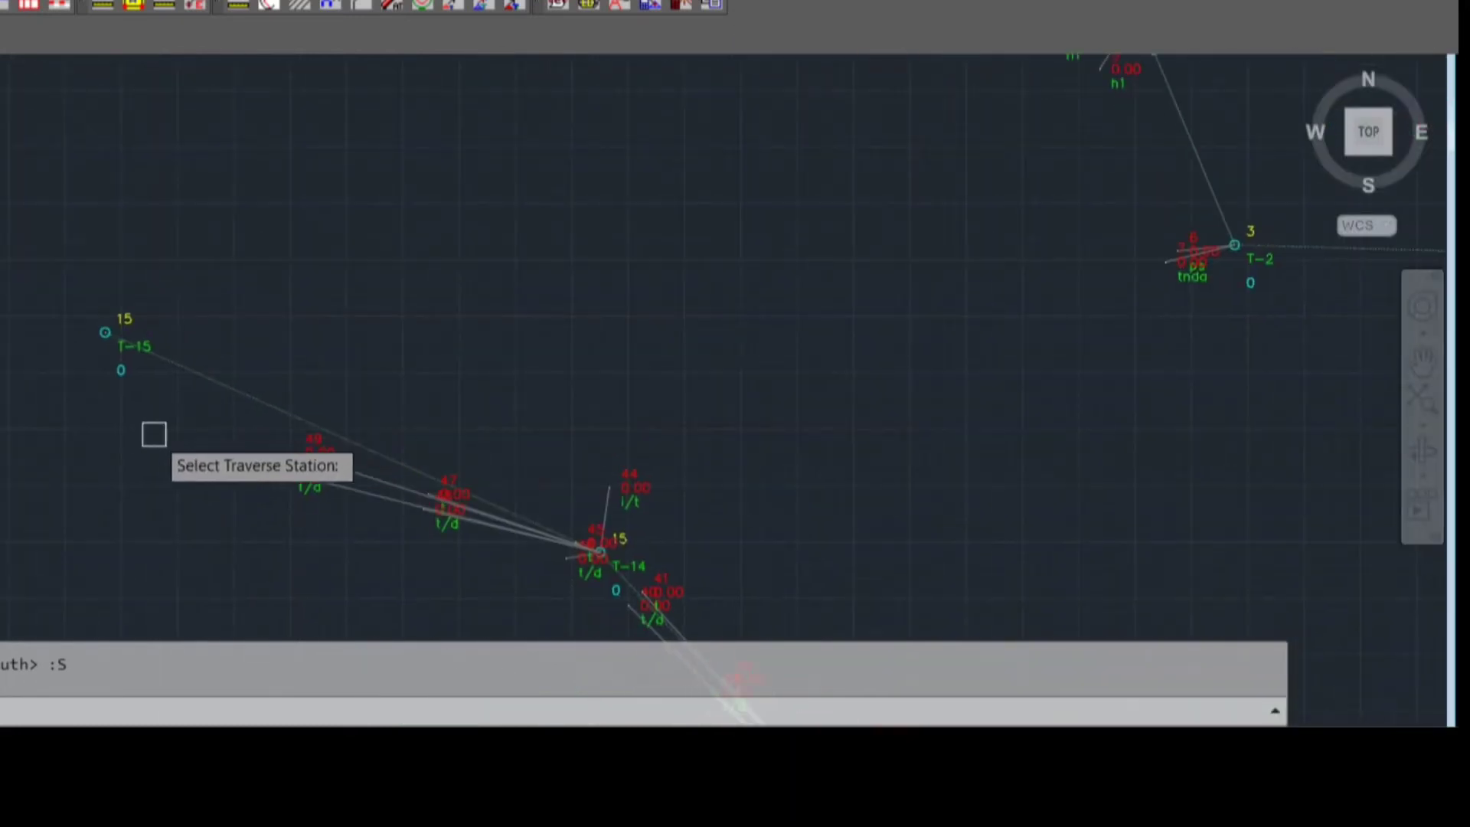
{"action": "scroll", "coordinate": [153, 402], "scroll_direction": "up", "scroll_amount": 3}
{"action": "scroll", "coordinate": [162, 408], "scroll_direction": "up", "scroll_amount": 2}
{"action": "left_click", "coordinate": [125, 341]}
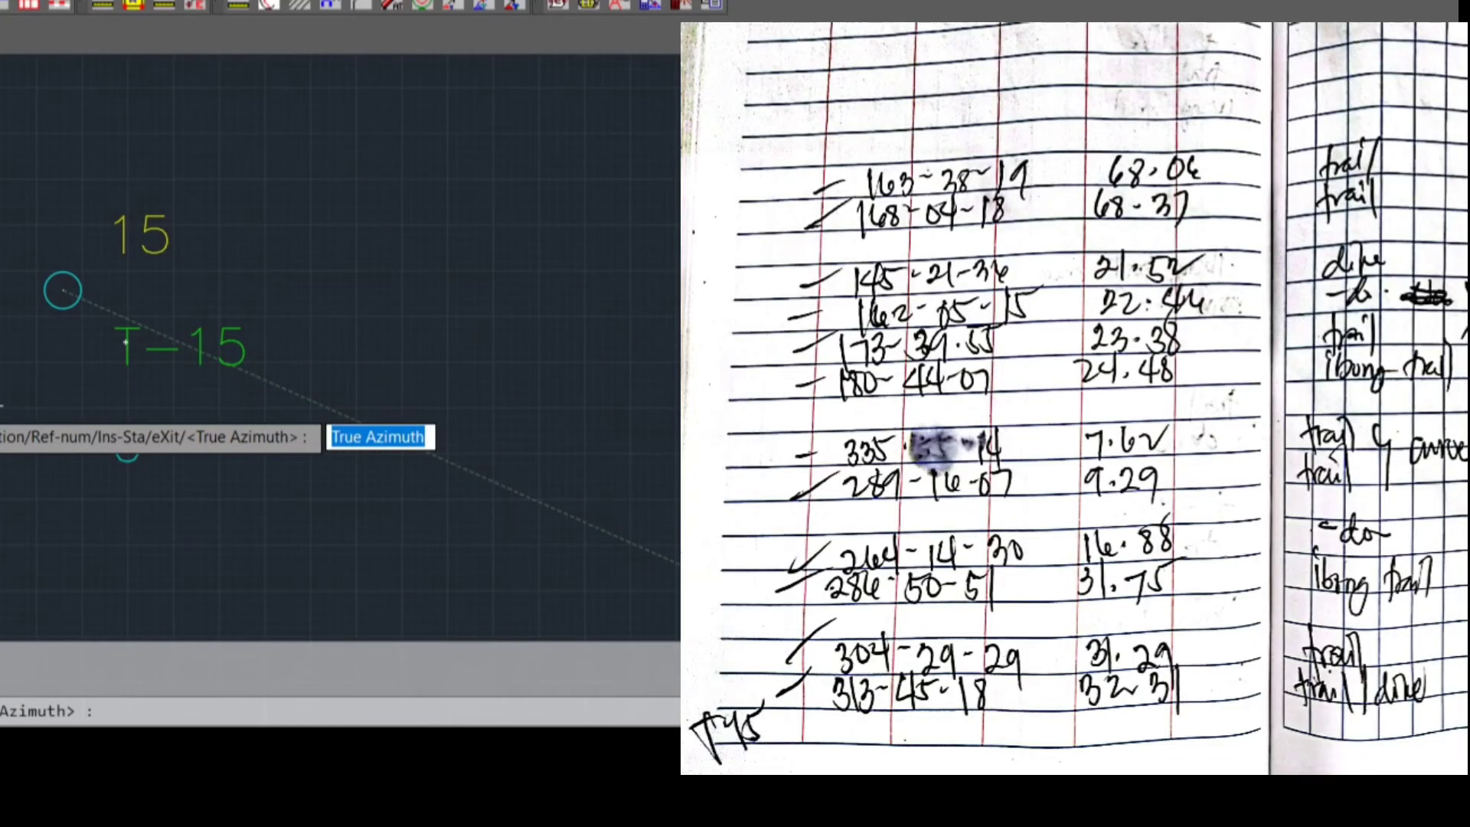
Plot the first sideshot from T-15 with true azimuth 313.4518, distance 32.31 and description T/D
{"action": "type", "text": "33."}
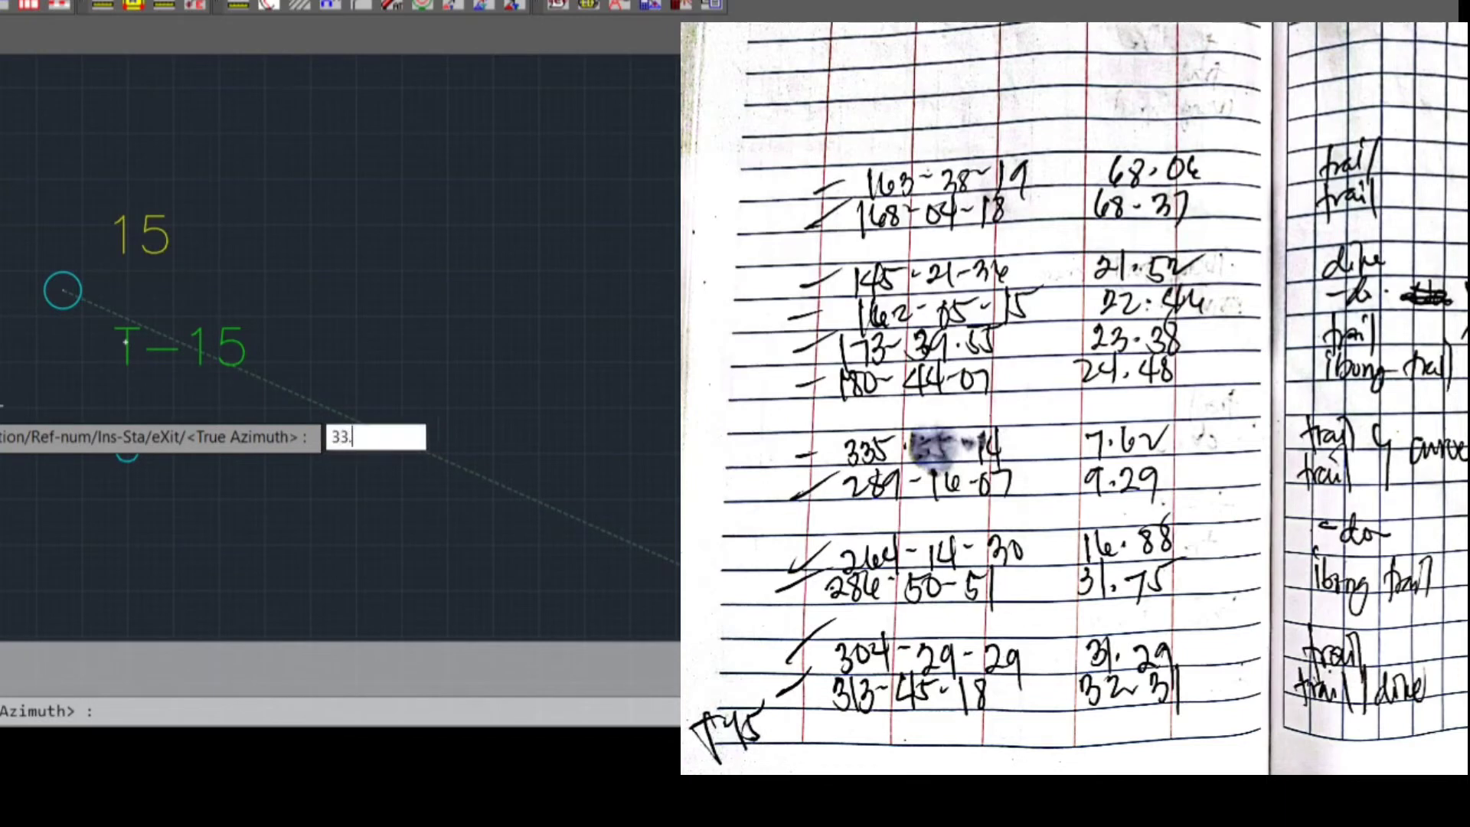
{"action": "key", "text": "BackSpace"}
{"action": "key", "text": "BackSpace"}
{"action": "type", "text": "13.4518"}
{"action": "key", "text": "Return"}
{"action": "type", "text": "32.21"}
{"action": "key", "text": "BackSpace"}
{"action": "key", "text": "BackSpace"}
{"action": "type", "text": "3"}
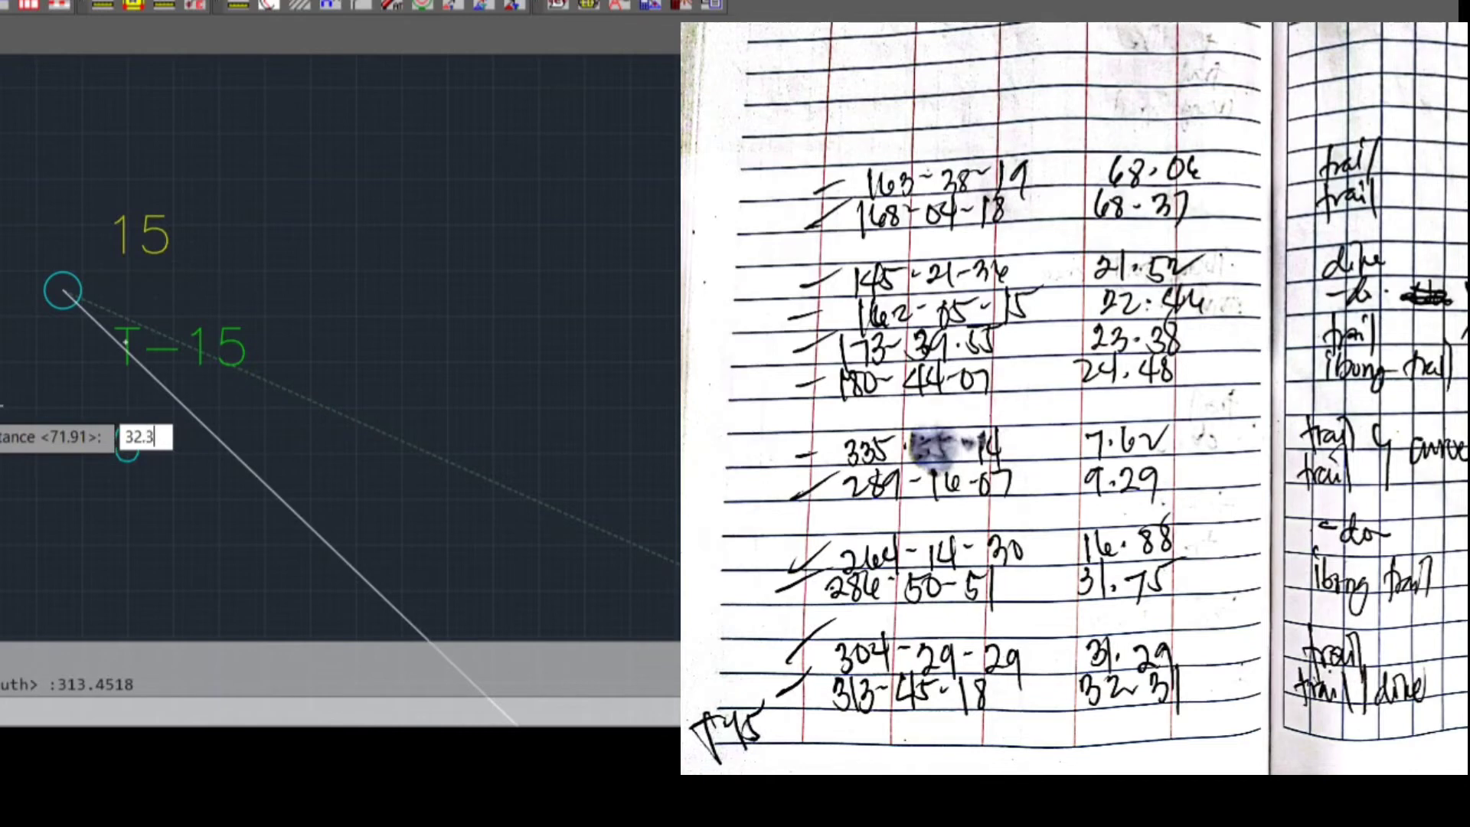
{"action": "type", "text": "1"}
{"action": "key", "text": "Return"}
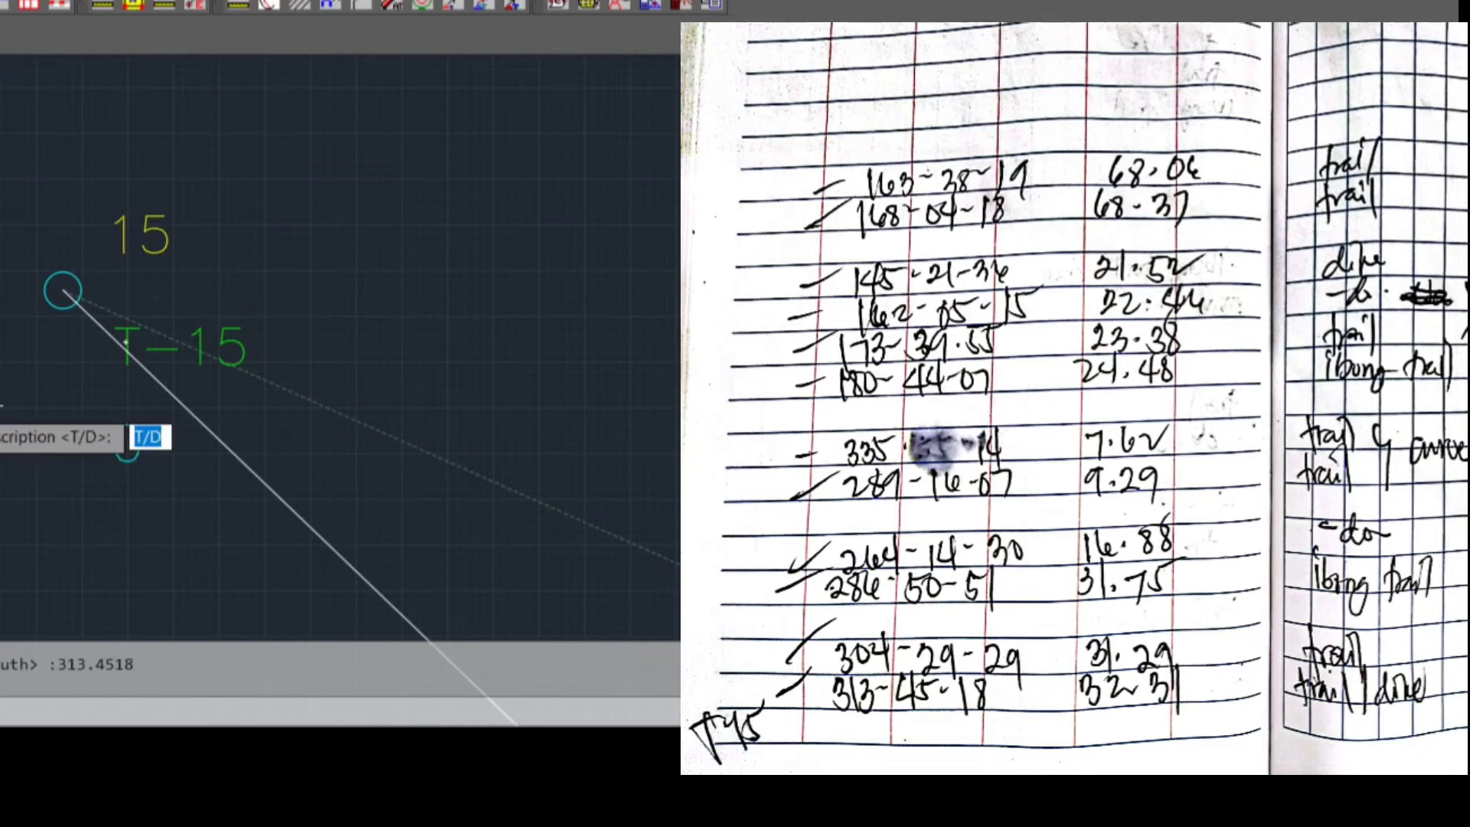
{"action": "type", "text": "T/D"}
{"action": "key", "text": "Return"}
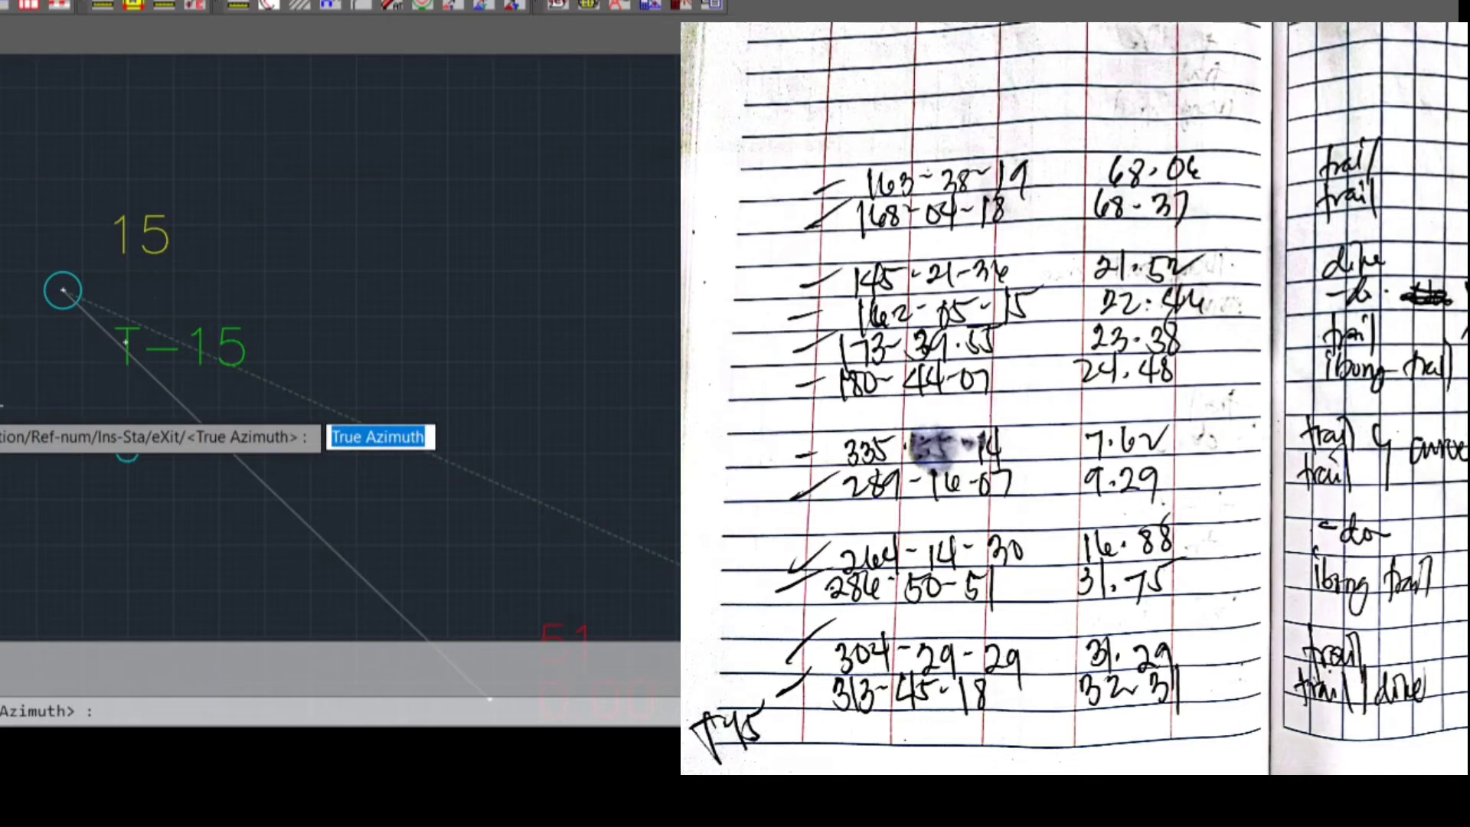
Plot the second sideshot from T-15 with true azimuth 304.2929, distance 31.29 and description T
{"action": "type", "text": "304.29"}
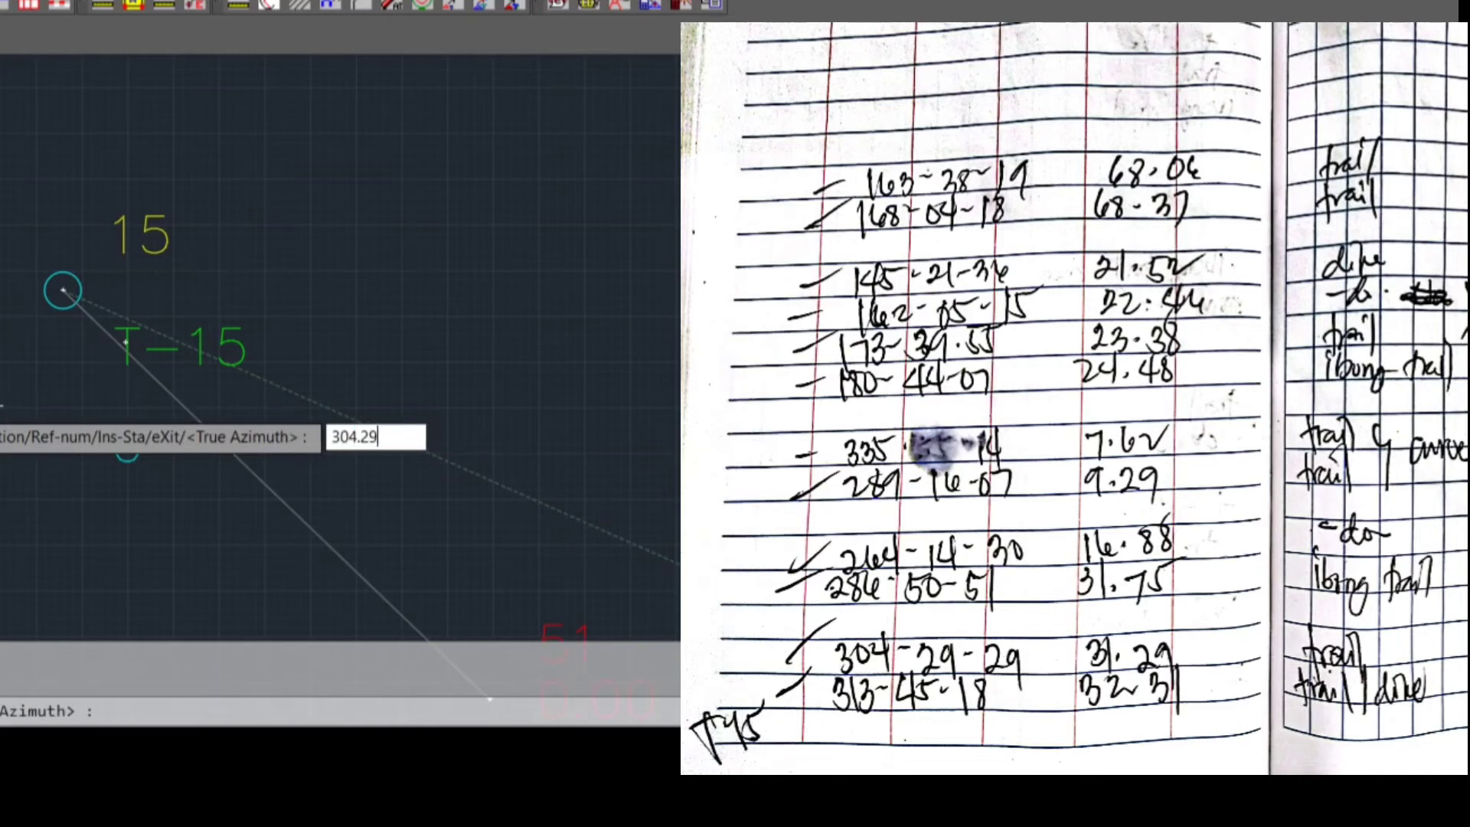
{"action": "type", "text": "29"}
{"action": "key", "text": "Return"}
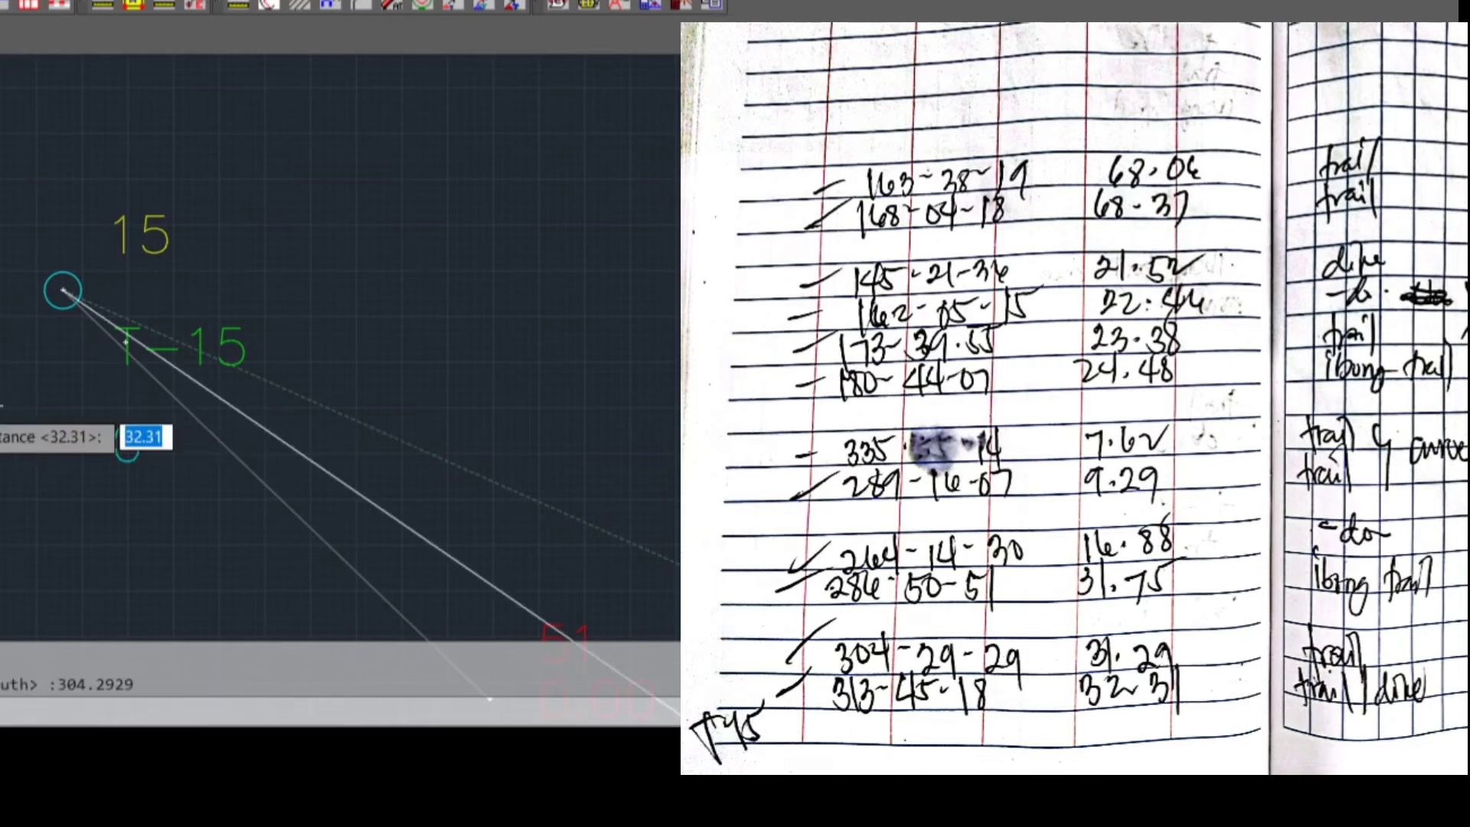
{"action": "type", "text": "31.29"}
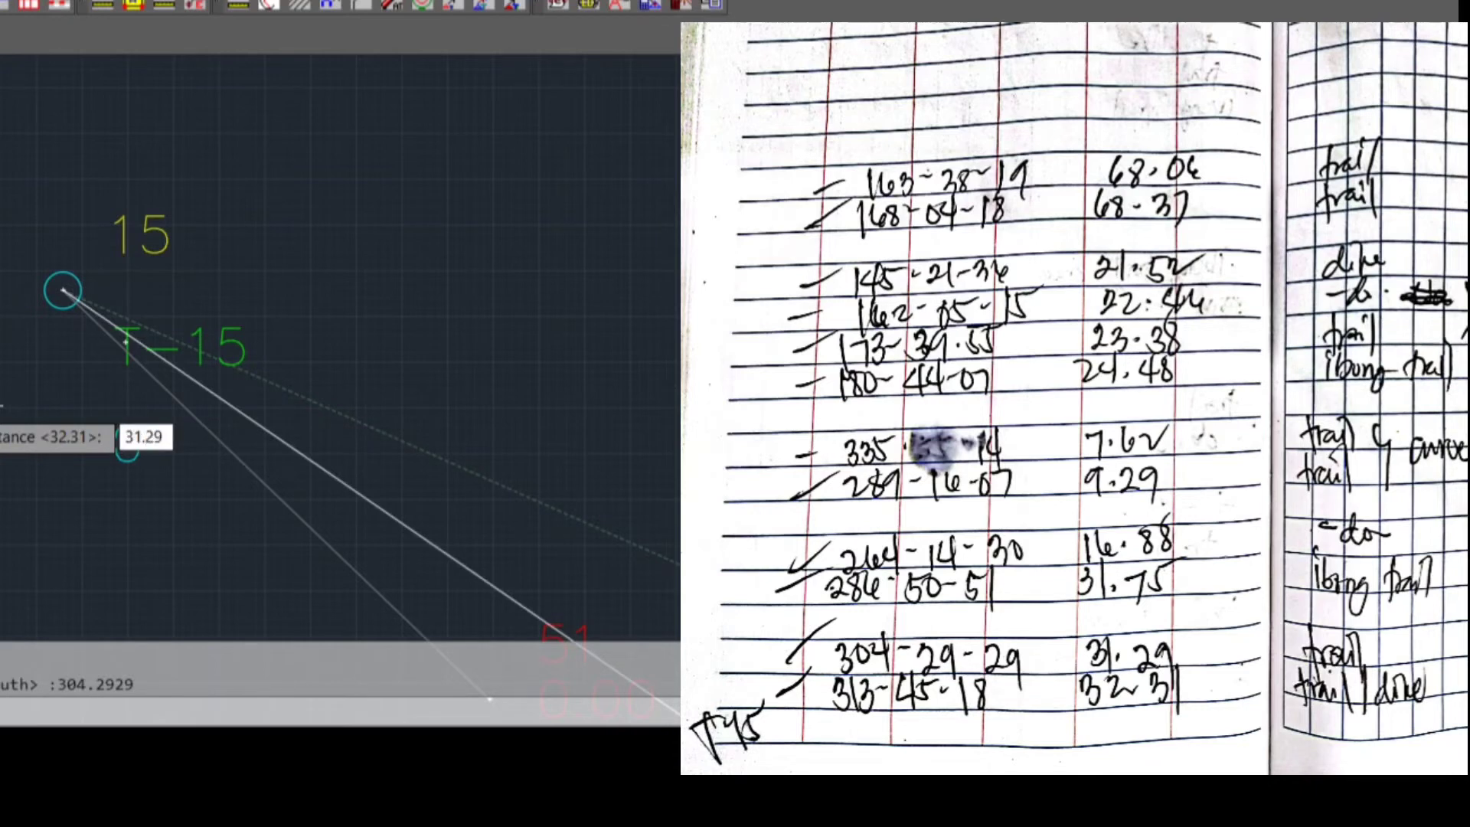
{"action": "key", "text": "Return"}
{"action": "type", "text": "T"}
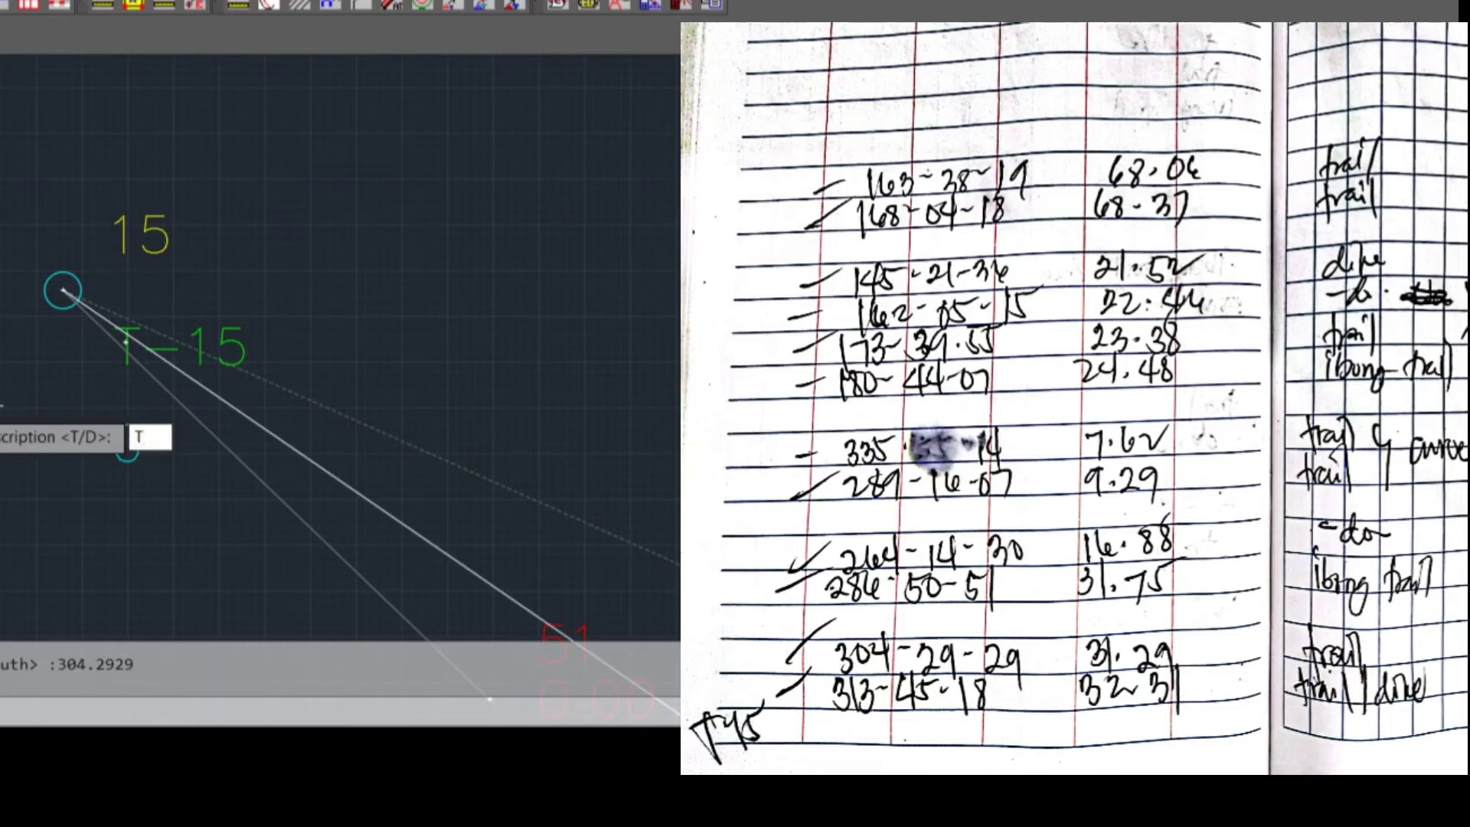
{"action": "key", "text": "Return"}
Plot the third sideshot from T-15 with true azimuth 286.5051, distance 31.75 and description I/T
{"action": "scroll", "coordinate": [21, 425], "scroll_direction": "down", "scroll_amount": 2}
{"action": "mouse_move", "coordinate": [20, 425]}
{"action": "middle_mouse_down"}
{"action": "mouse_move", "coordinate": [0, 276]}
{"action": "mouse_move", "coordinate": [54, 356]}
{"action": "middle_mouse_up"}
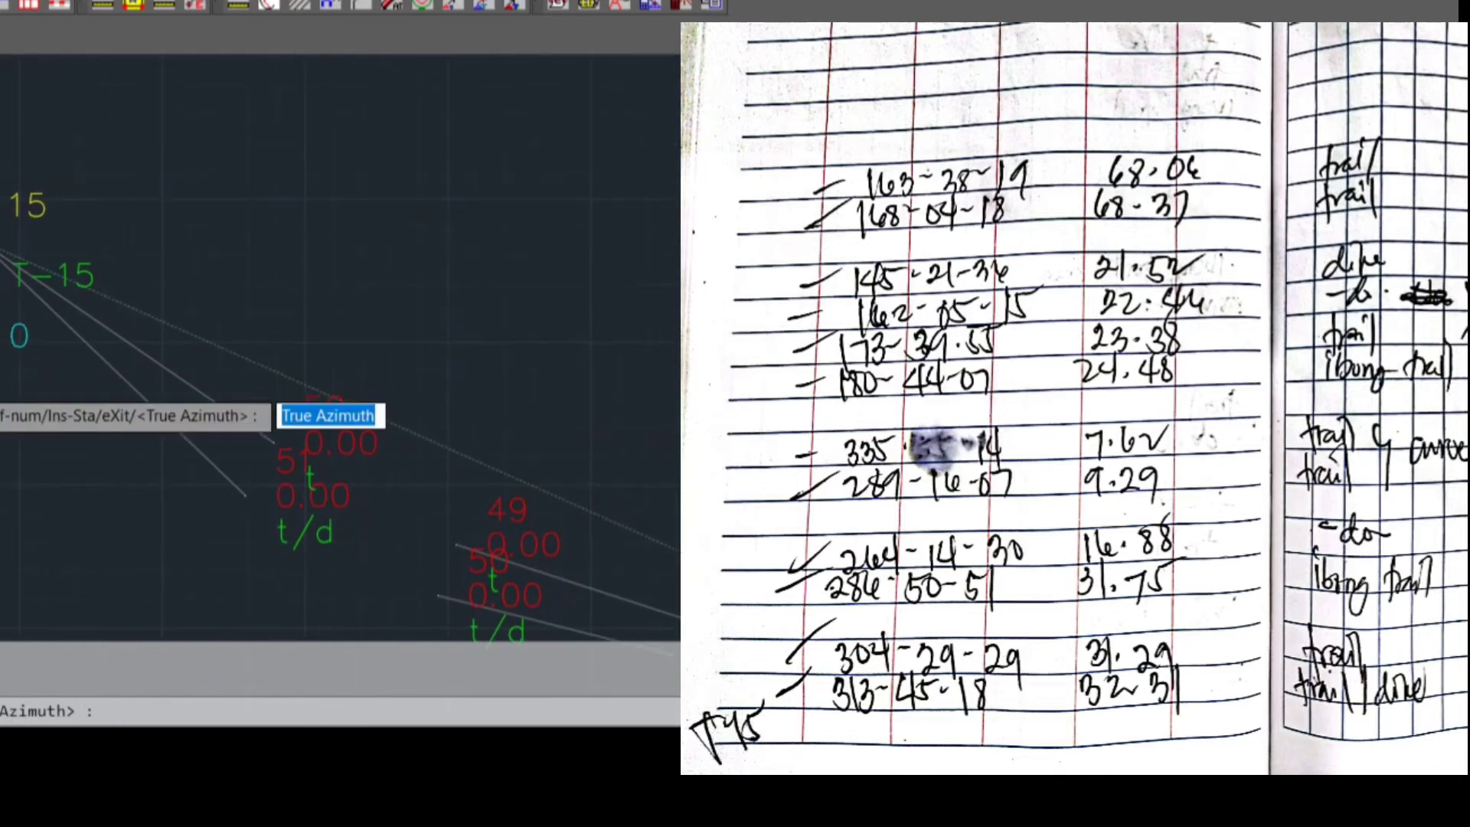
{"action": "type", "text": "286.5051"}
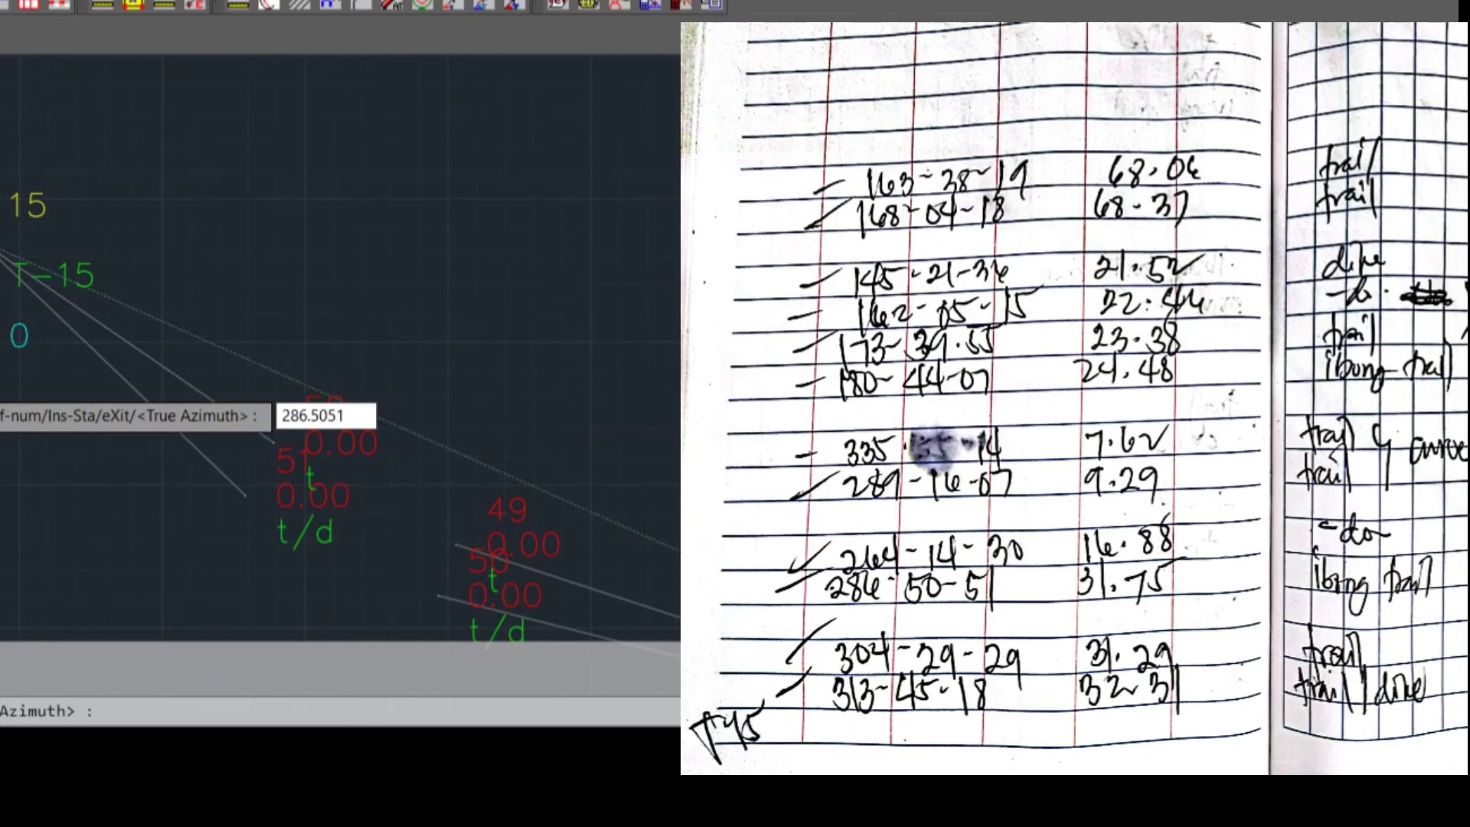
{"action": "key", "text": "Return"}
{"action": "type", "text": "31.75"}
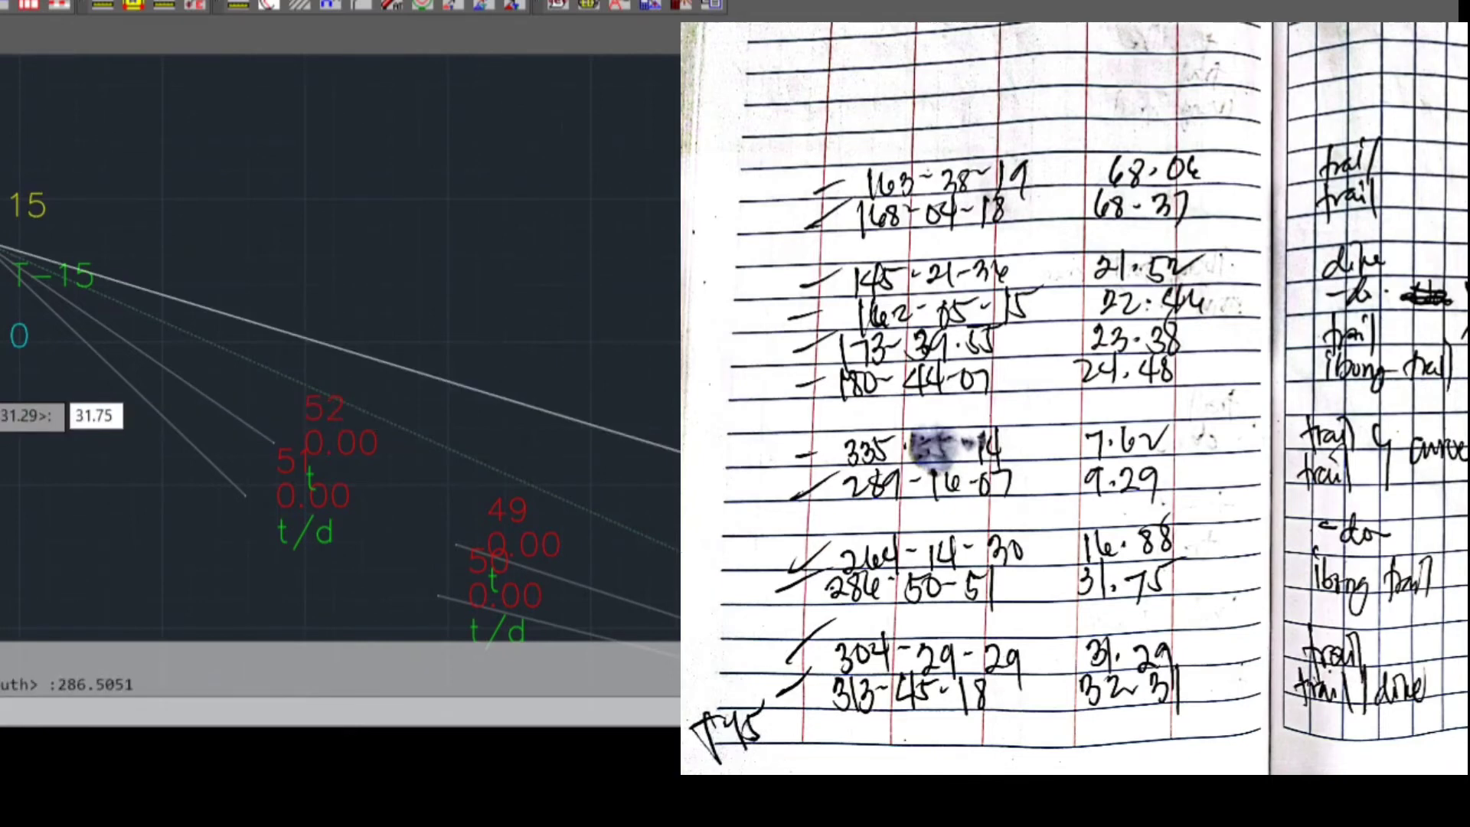
{"action": "key", "text": "Return"}
{"action": "type", "text": "i/t"}
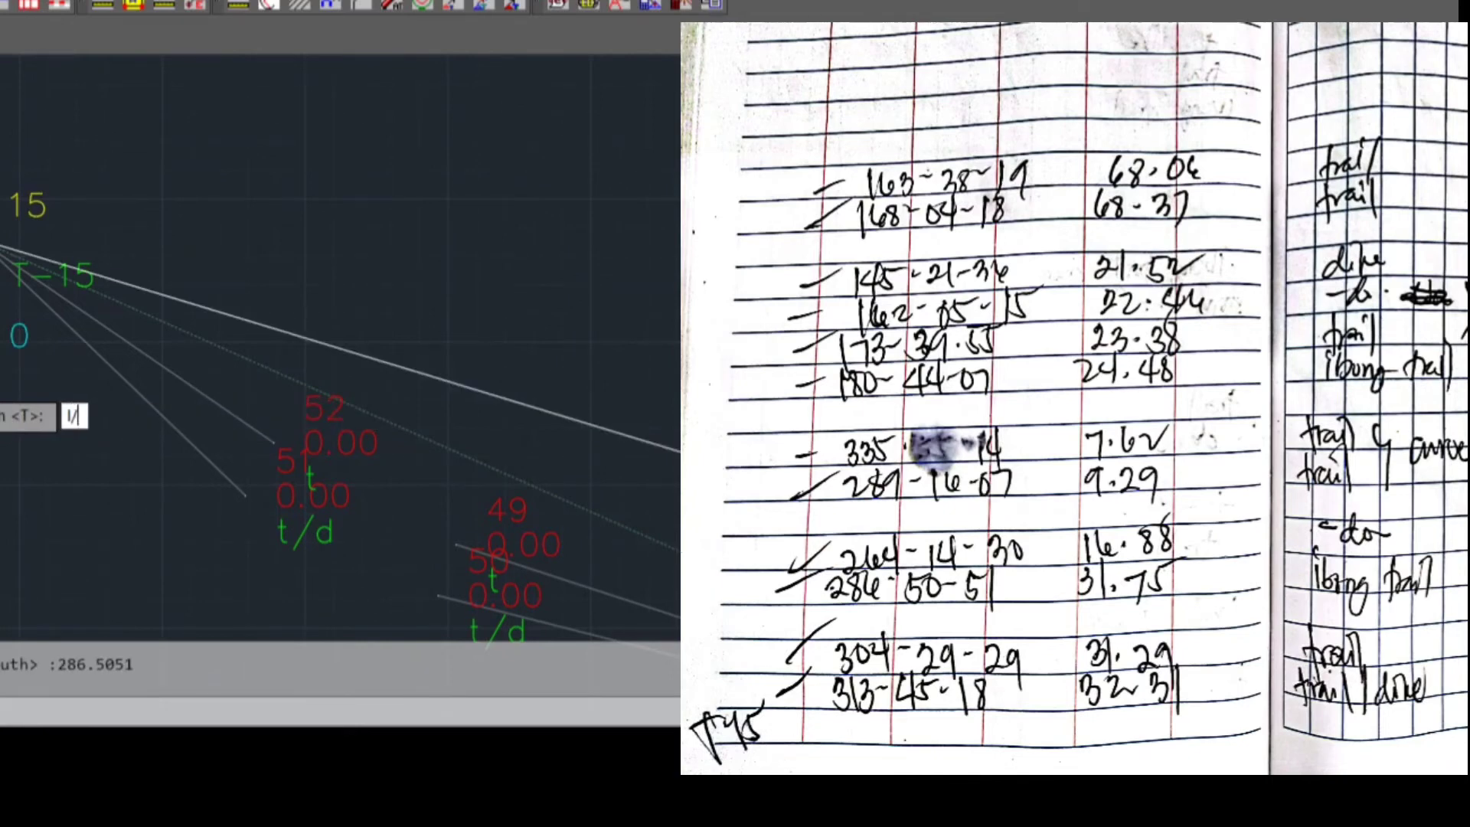
{"action": "key", "text": "Return"}
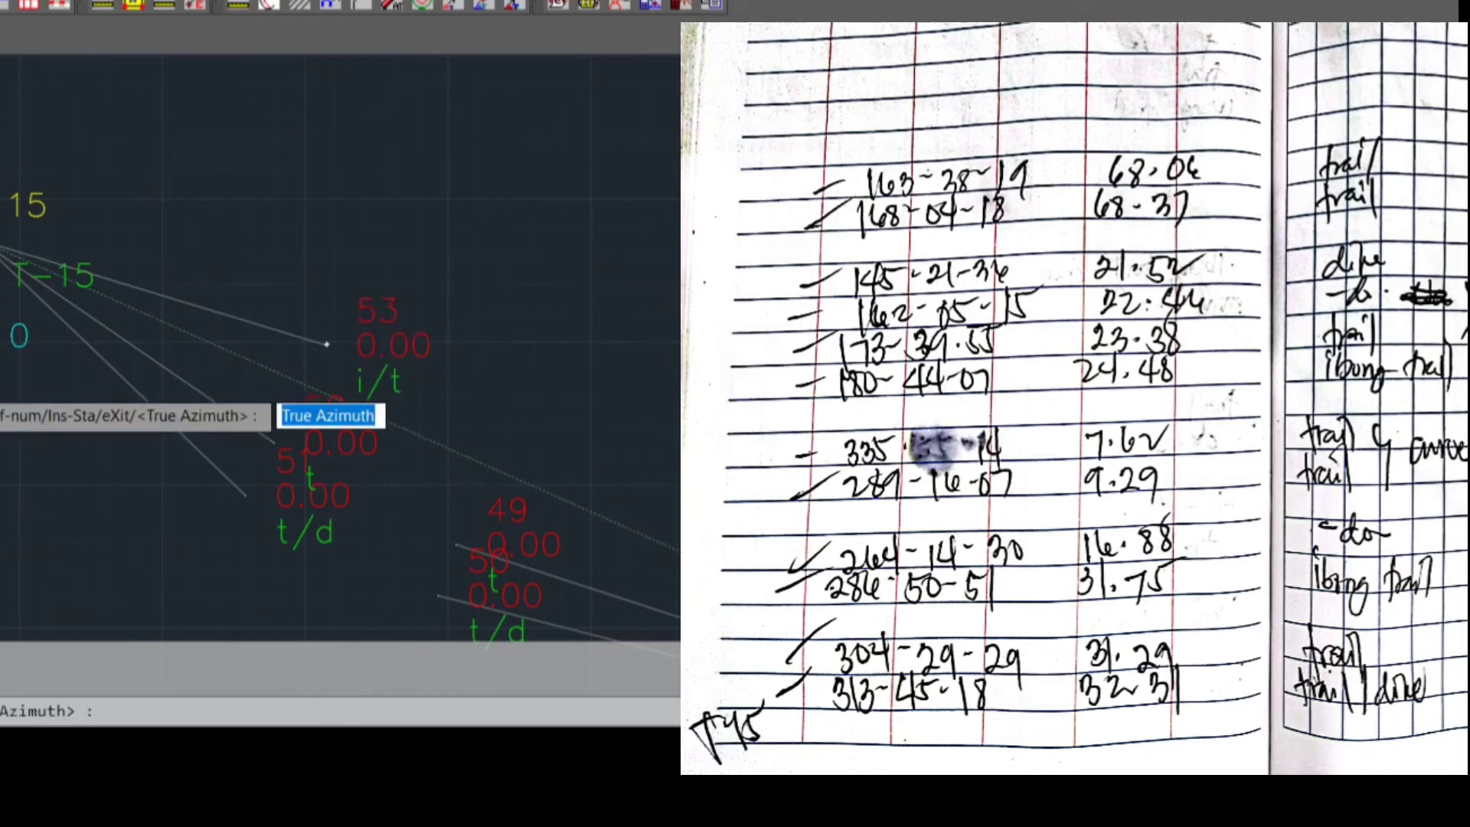
Plot the fourth sideshot from T-15 with true azimuth 264.1430, distance 16.88 and description I/T
{"action": "type", "text": "264."}
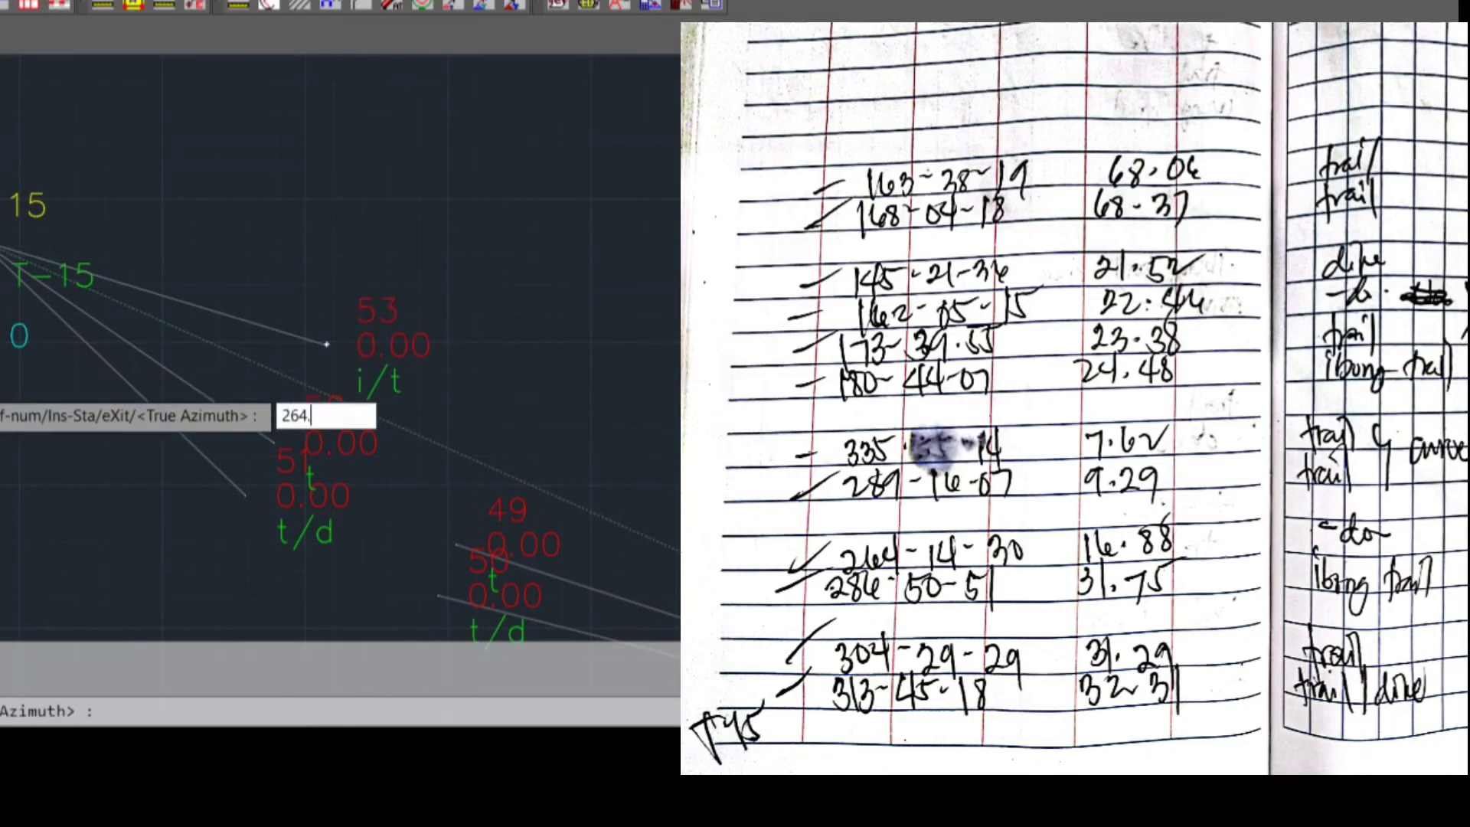
{"action": "type", "text": "1430"}
{"action": "key", "text": "Return"}
{"action": "type", "text": "16"}
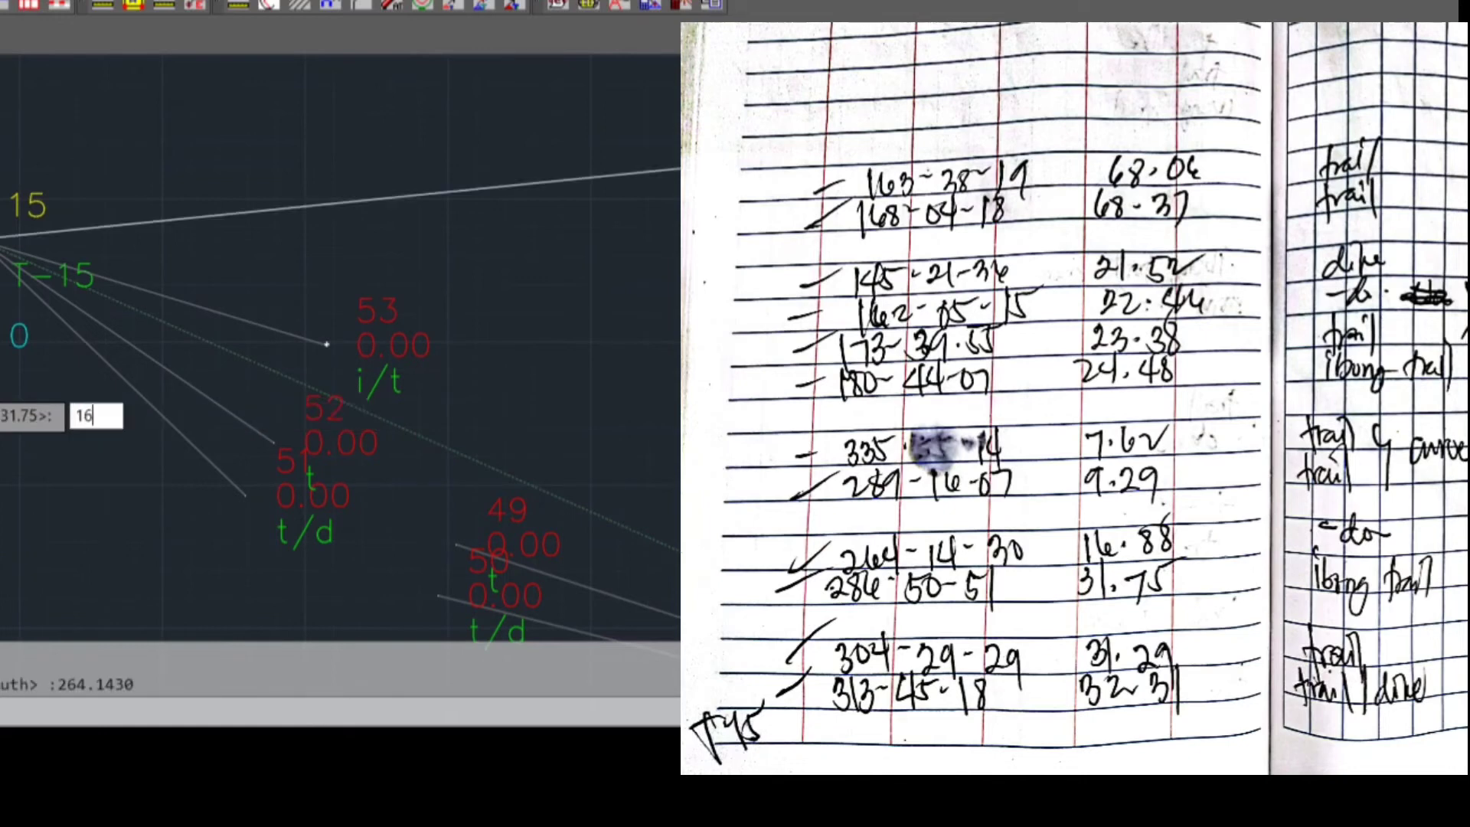
{"action": "type", "text": ".88"}
{"action": "key", "text": "Return"}
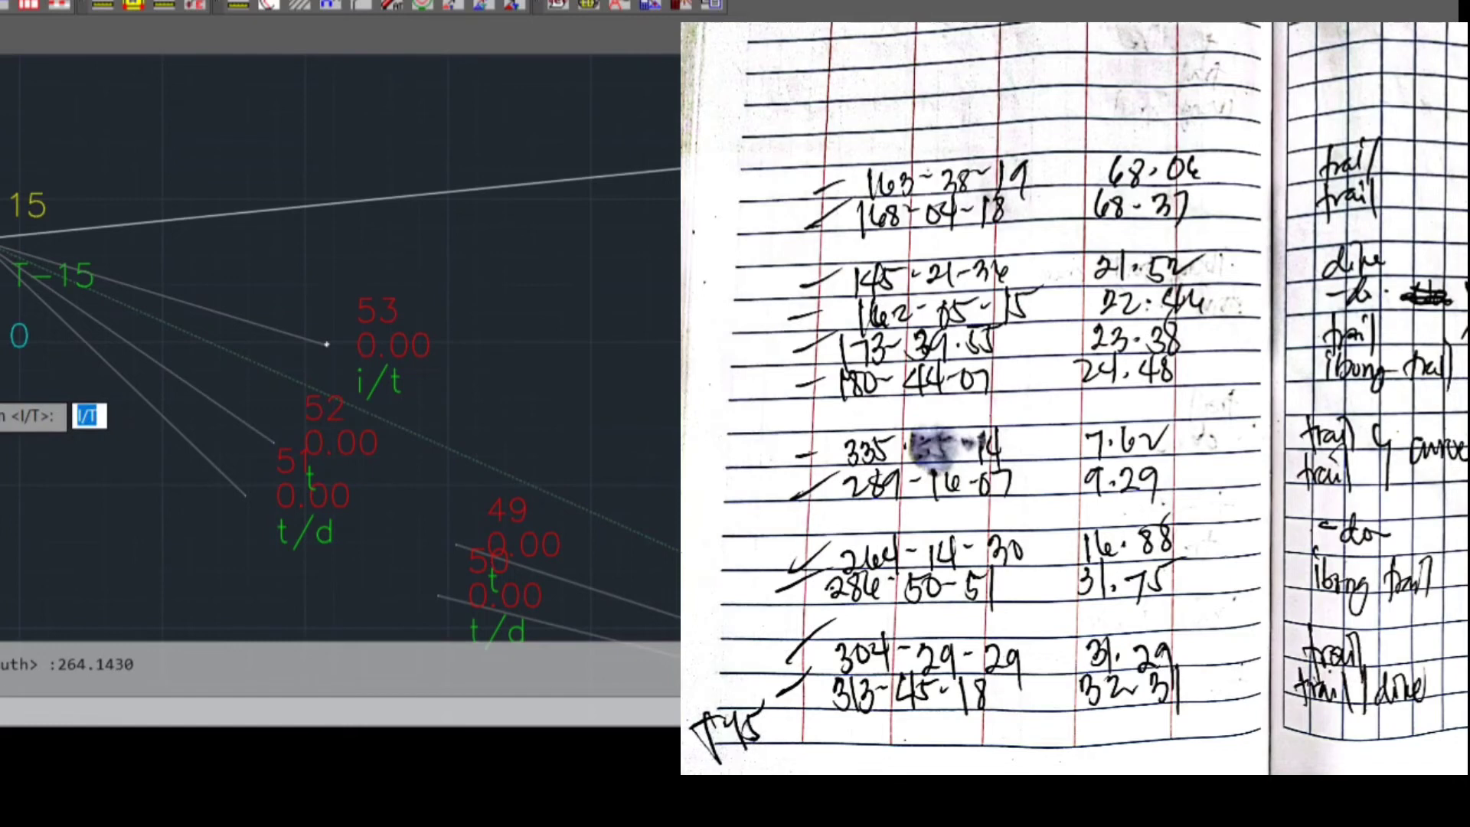
{"action": "key", "text": "Return"}
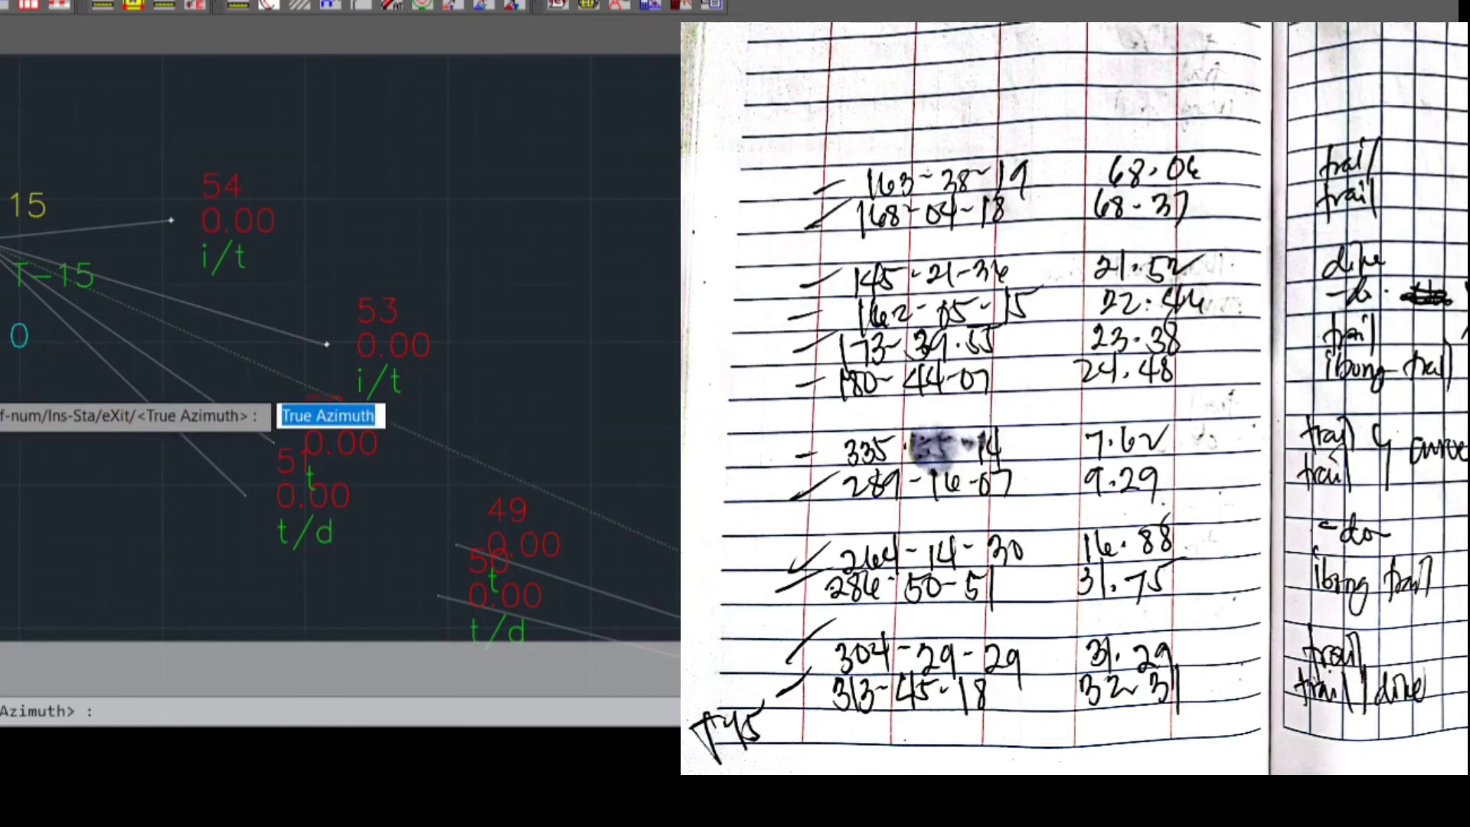
Plot the fifth sideshot from T-15 with true azimuth 289.1607, distance 9.29 and description T
{"action": "type", "text": "289."}
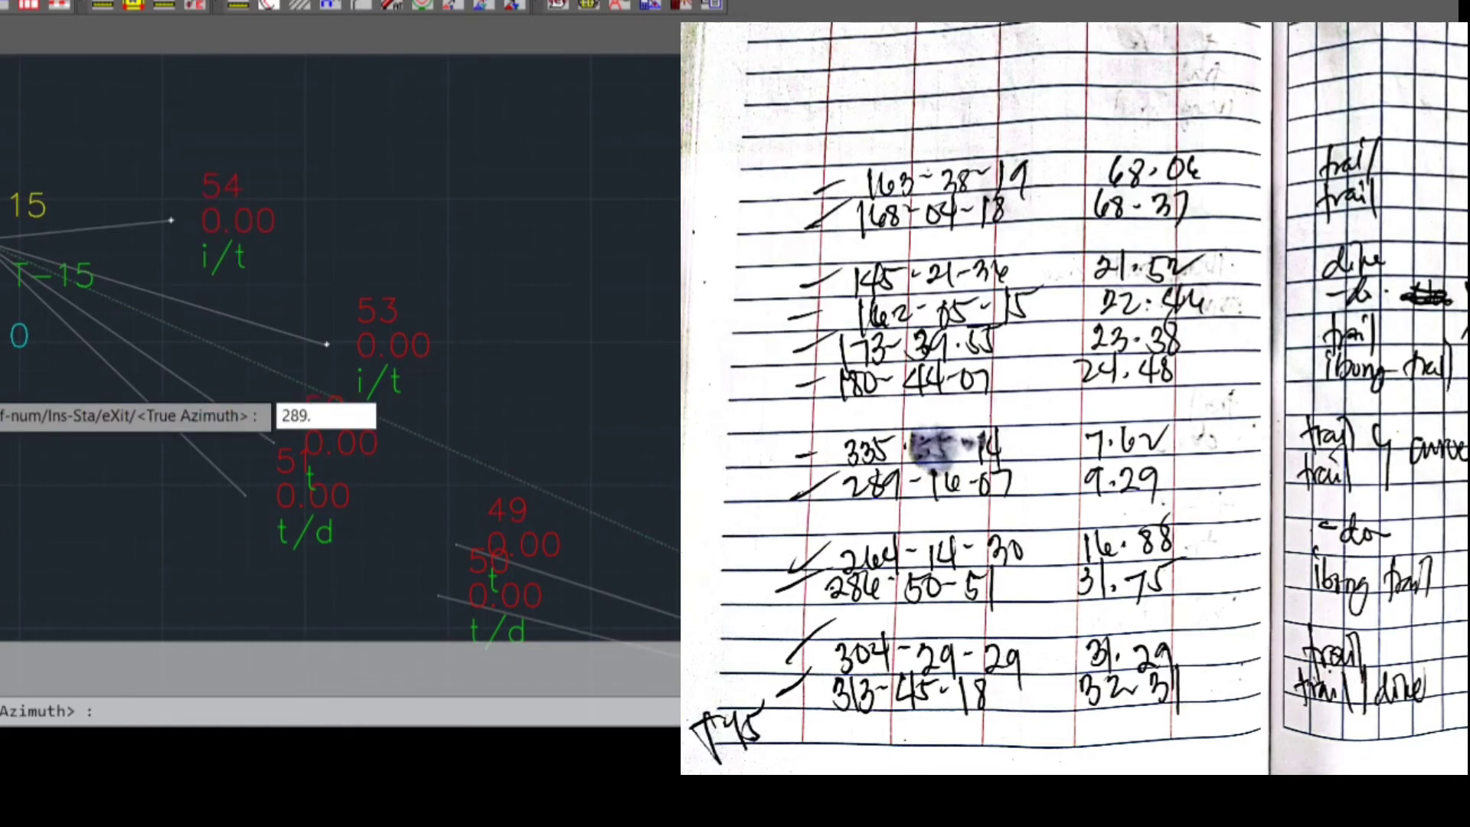
{"action": "type", "text": "1607"}
{"action": "key", "text": "Return"}
{"action": "type", "text": "9.29"}
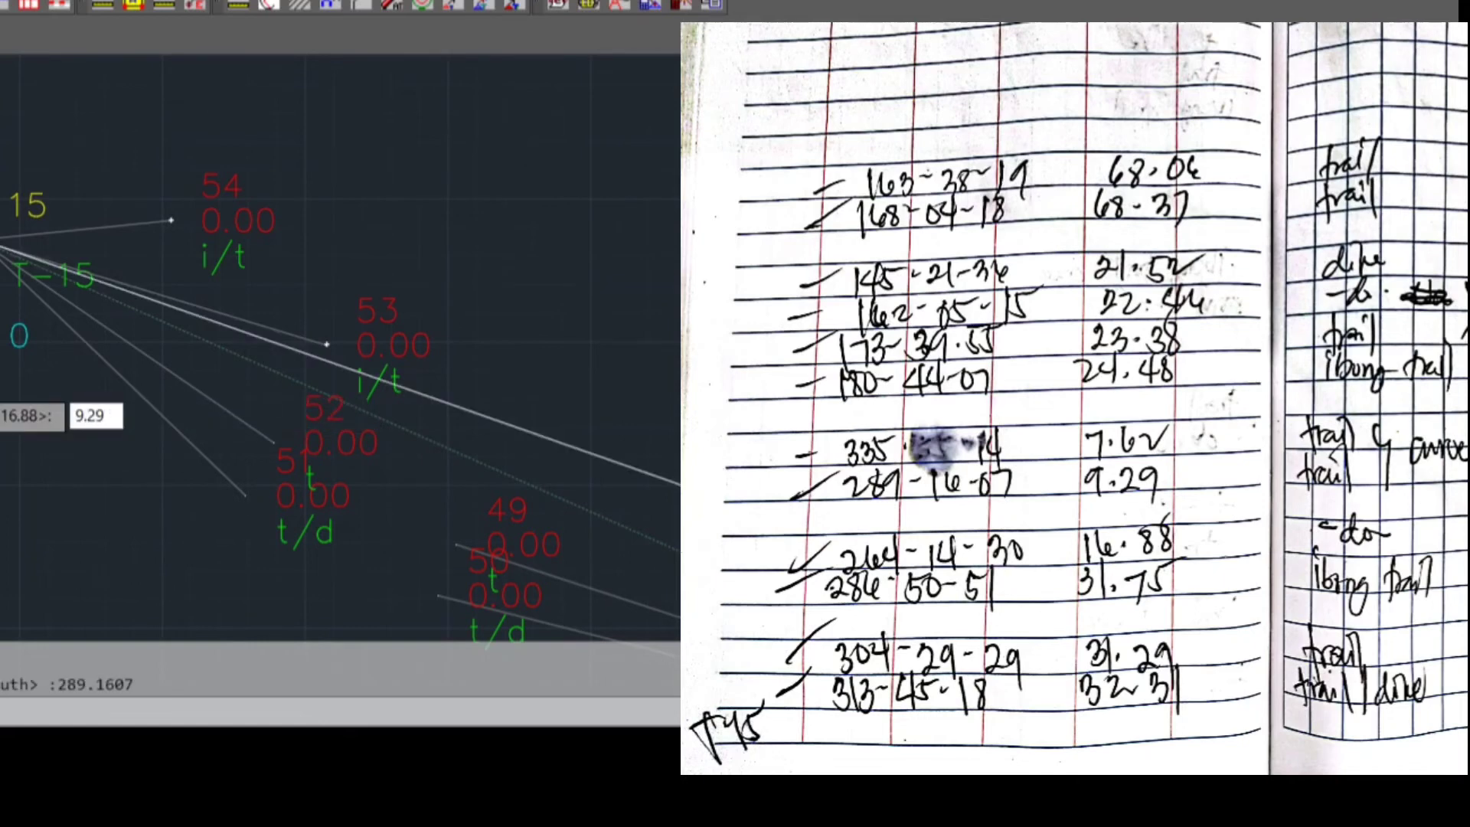
{"action": "key", "text": "Return"}
{"action": "type", "text": "T"}
{"action": "key", "text": "Return"}
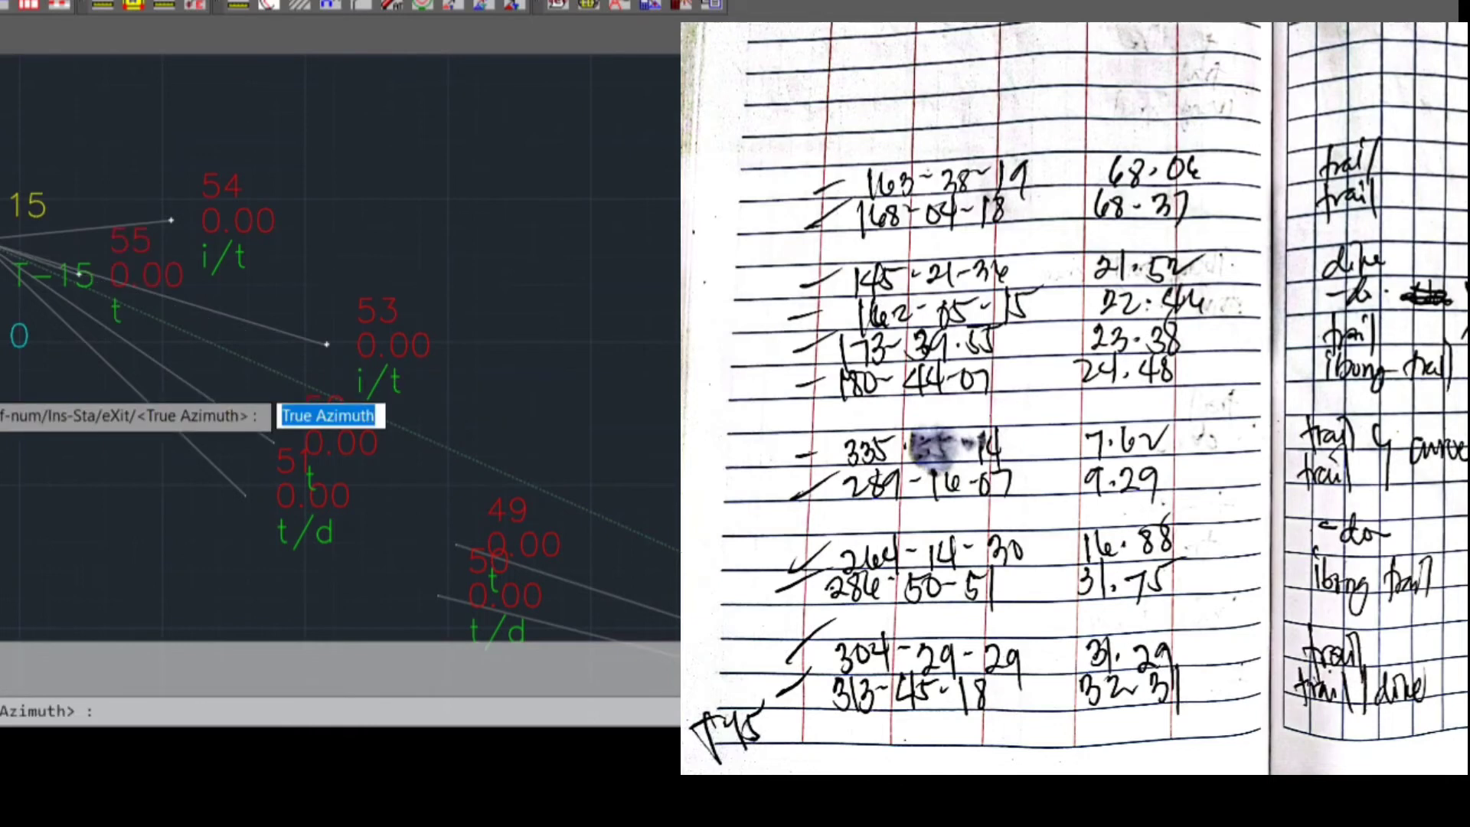
Plot the sixth sideshot from T-15 with true azimuth 335.5514, distance 7.62 and description T
{"action": "type", "text": "335.5517"}
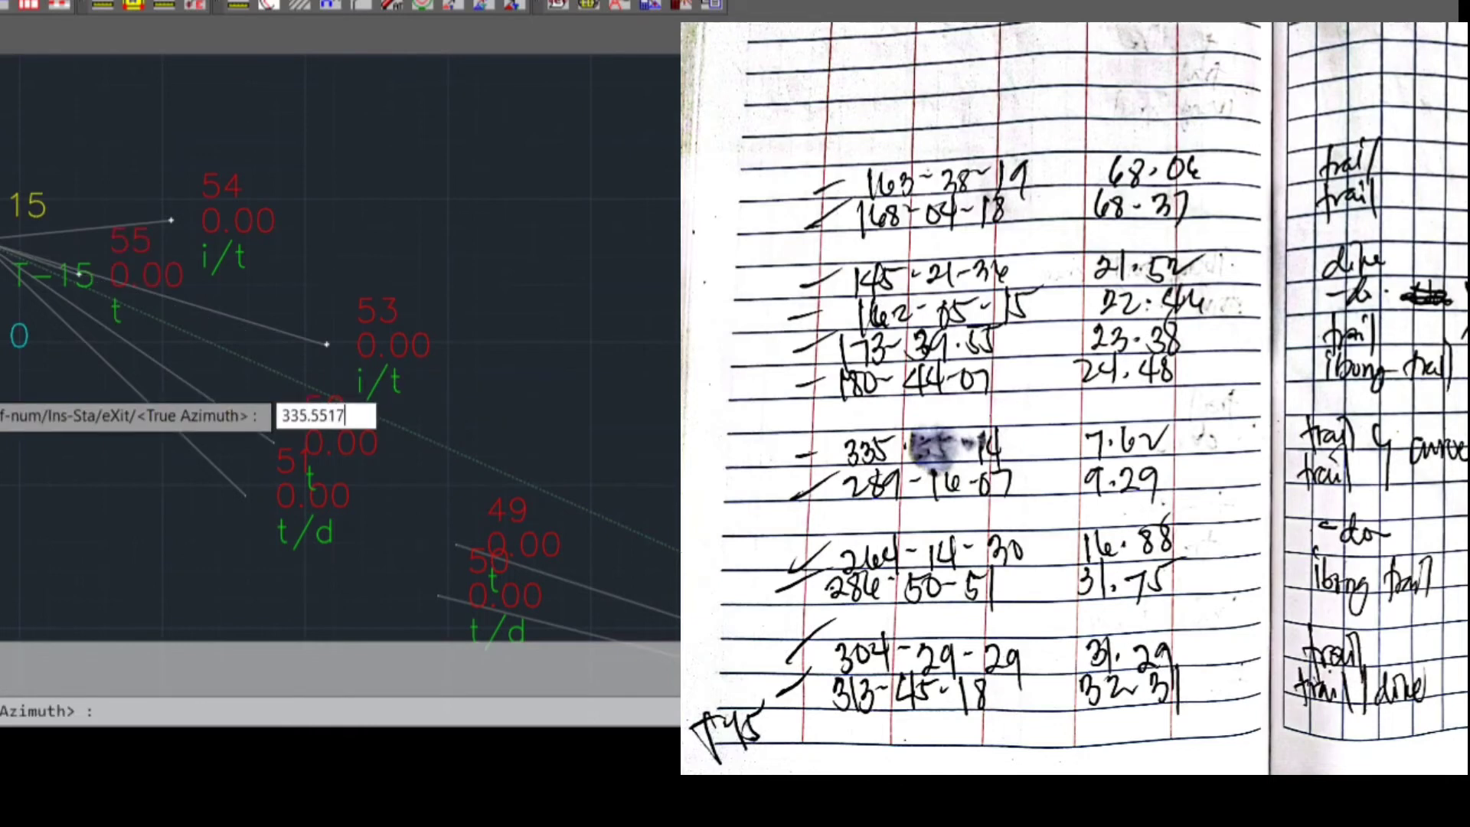
{"action": "key", "text": "BackSpace"}
{"action": "type", "text": "4"}
{"action": "key", "text": "Return"}
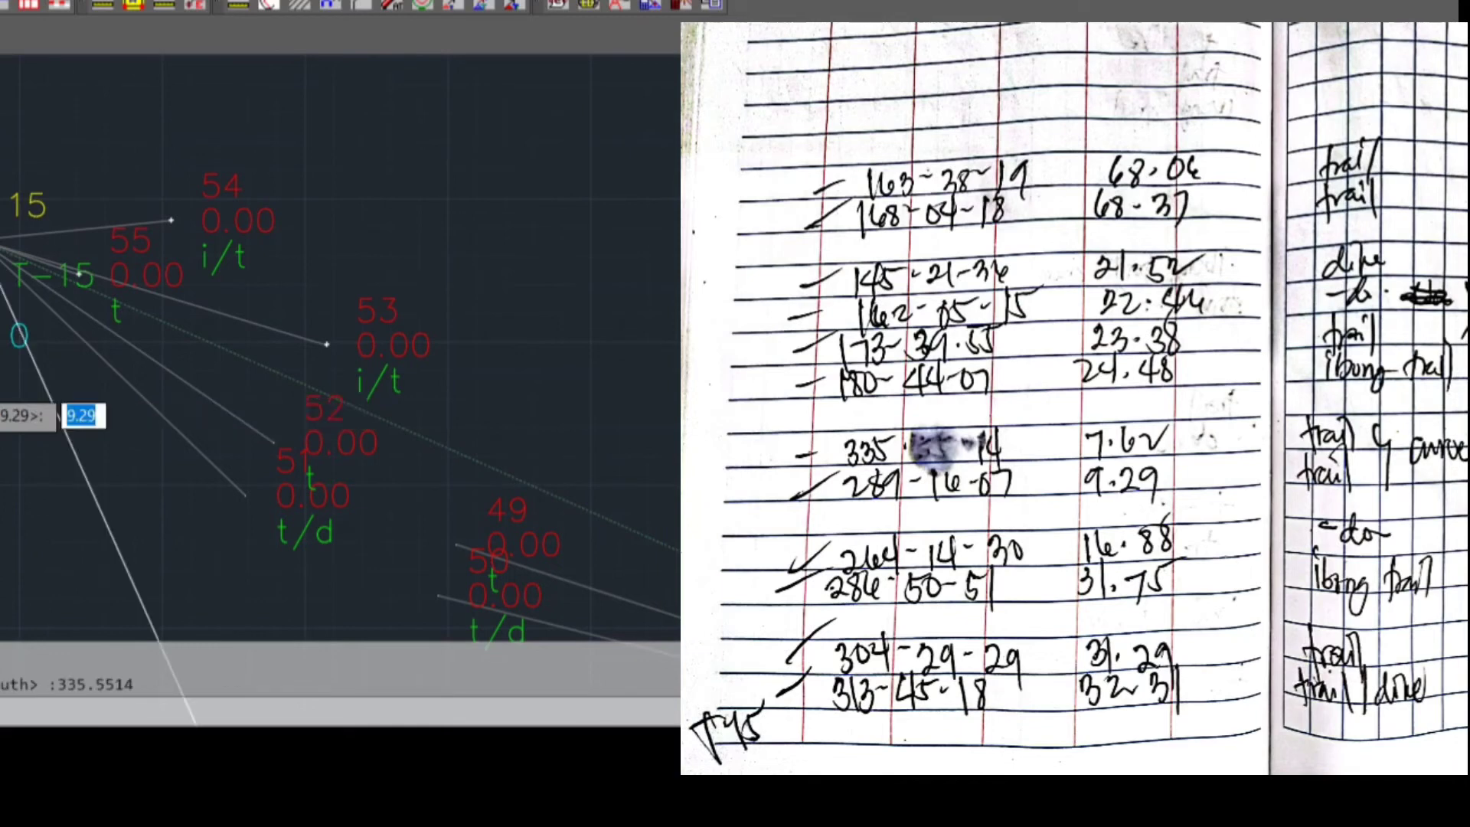
{"action": "type", "text": "7.62"}
{"action": "key", "text": "Return"}
{"action": "type", "text": "T"}
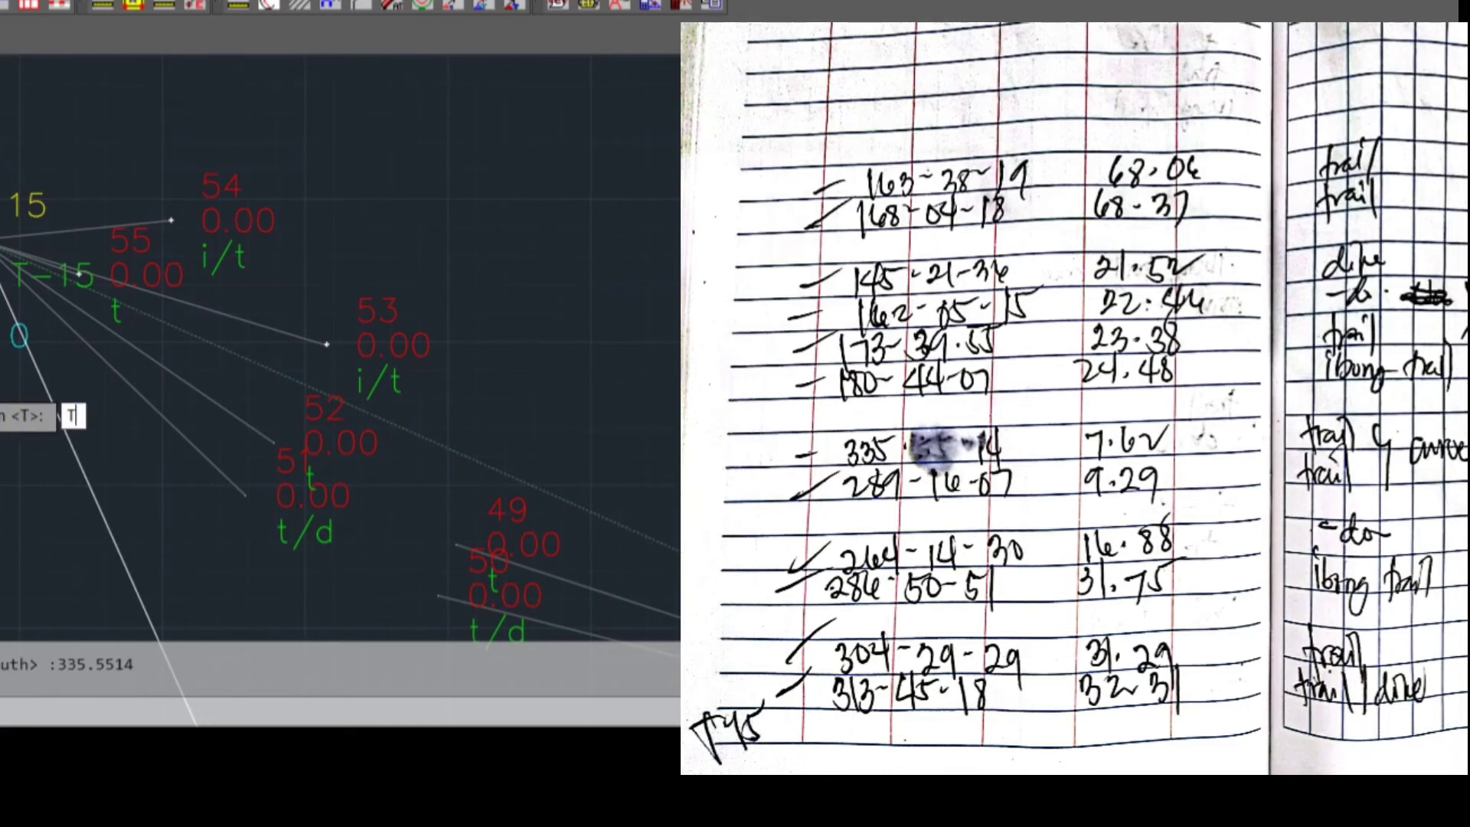
{"action": "key", "text": "Return"}
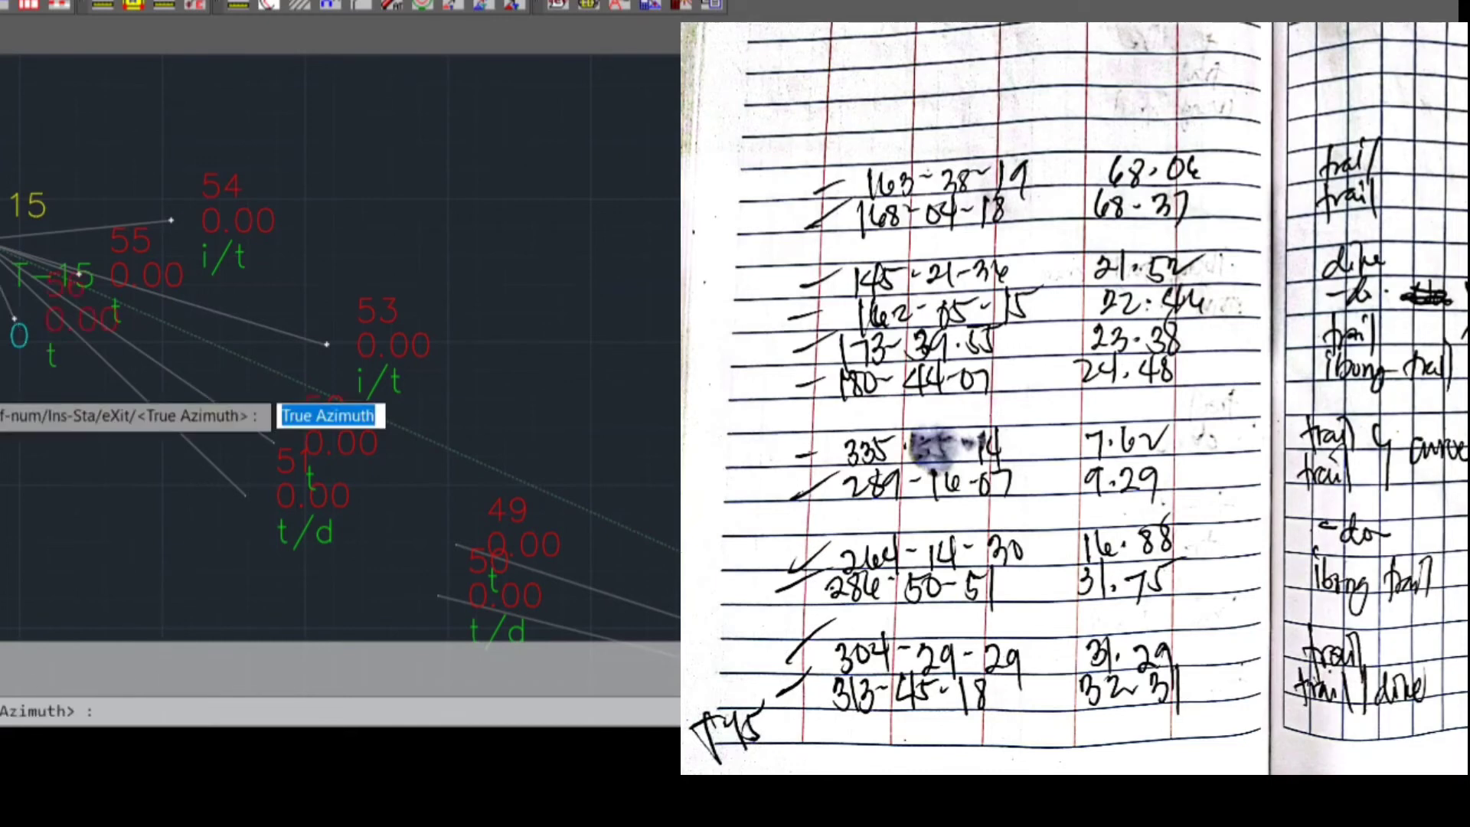
Plot the seventh sideshot from T-15 with true azimuth 180.4407, distance 24.48 and description I/T
{"action": "type", "text": "180."}
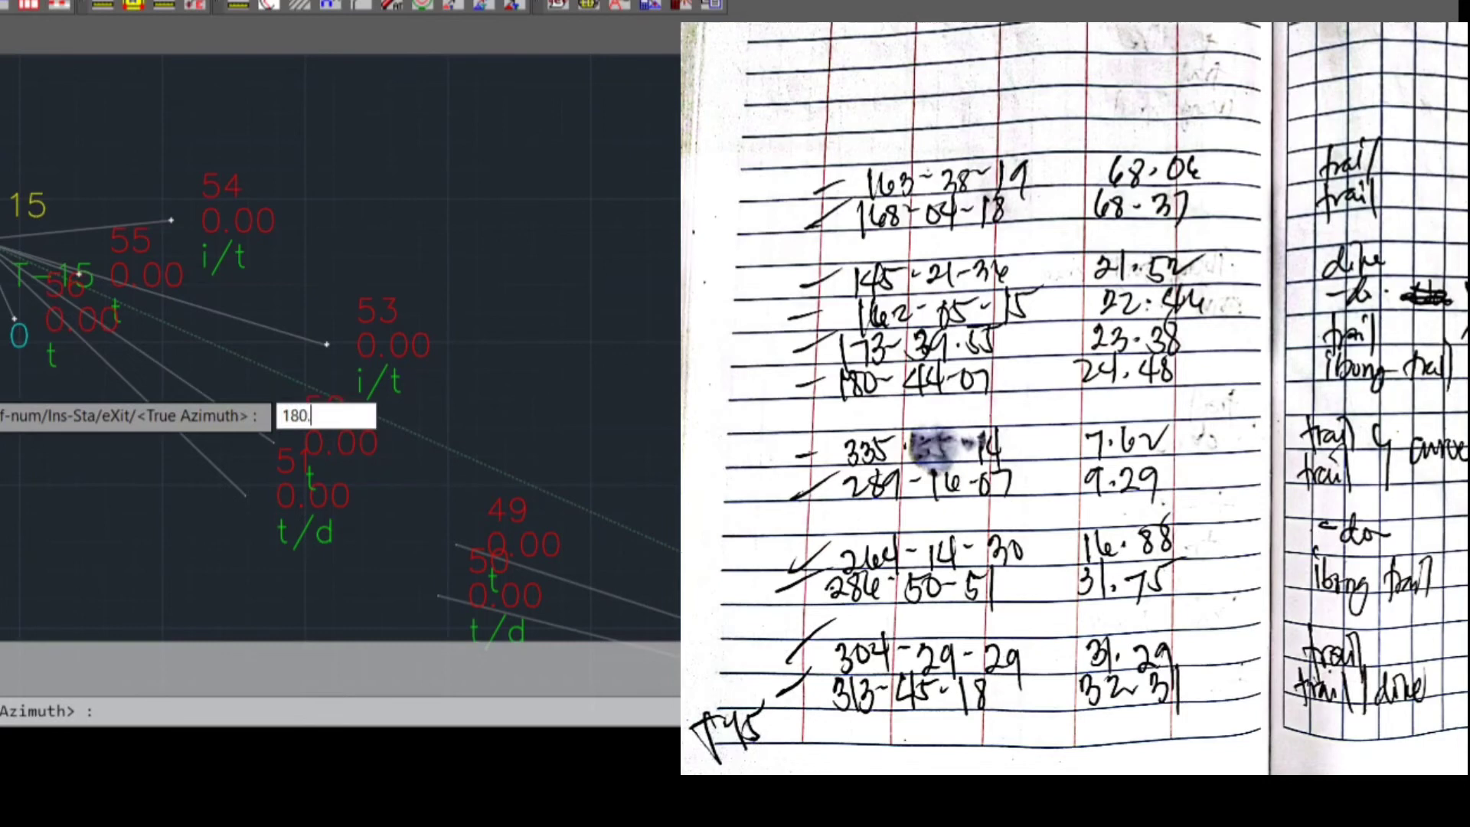
{"action": "type", "text": "4407"}
{"action": "key", "text": "Return"}
{"action": "type", "text": "24"}
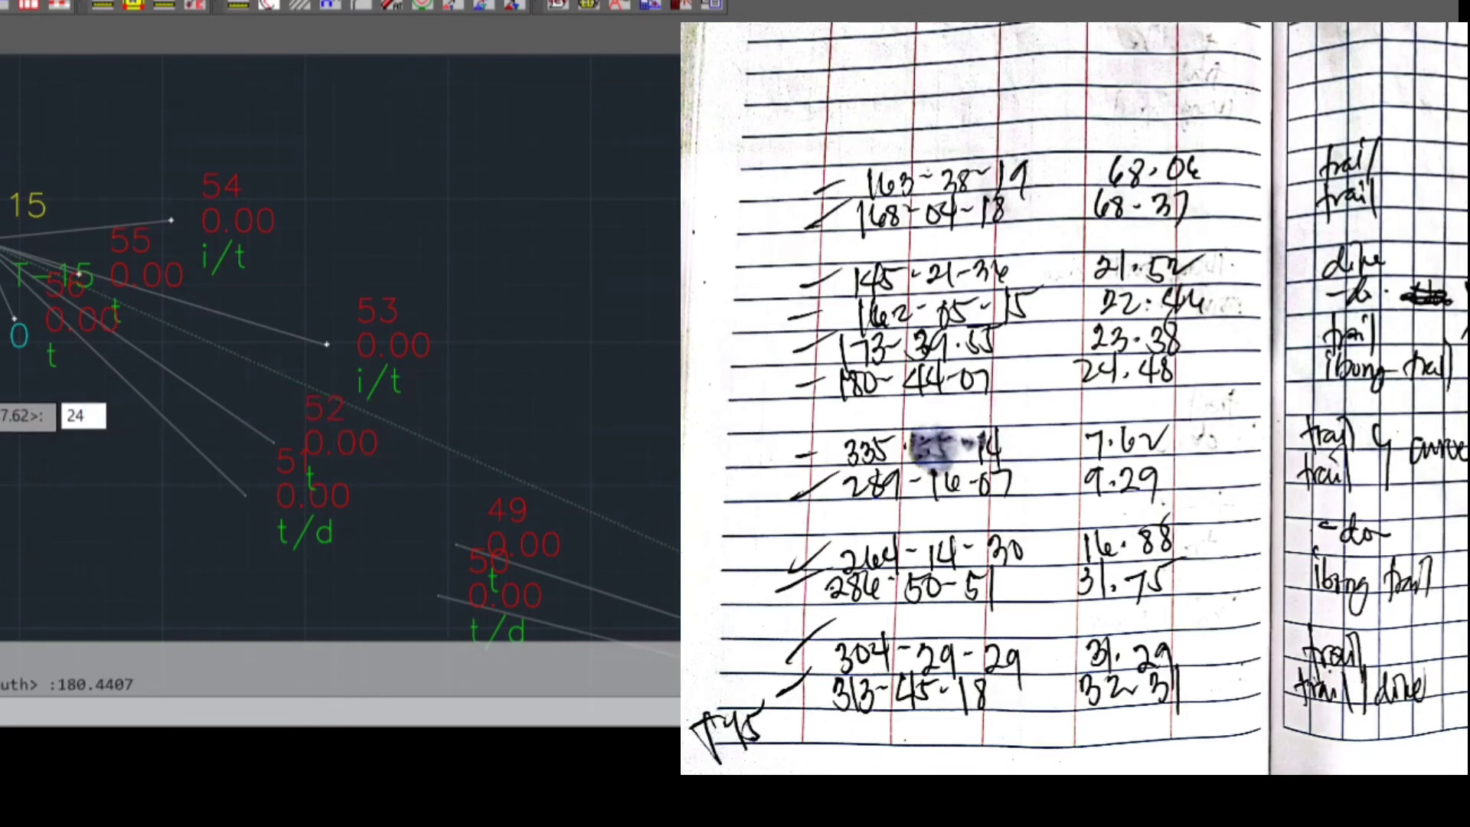
{"action": "type", "text": ".48"}
{"action": "key", "text": "Return"}
{"action": "type", "text": "I/T"}
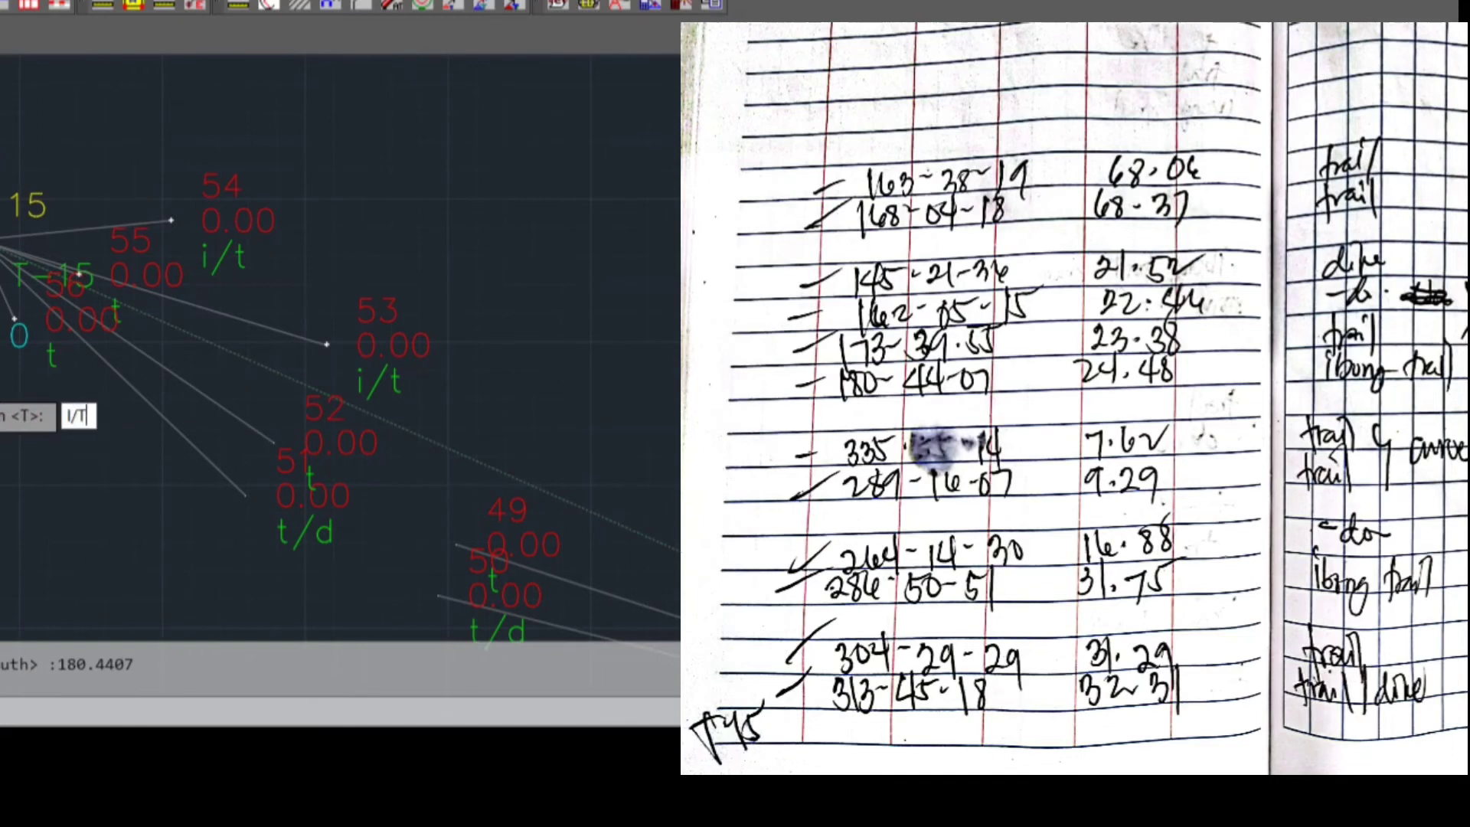
{"action": "key", "text": "Return"}
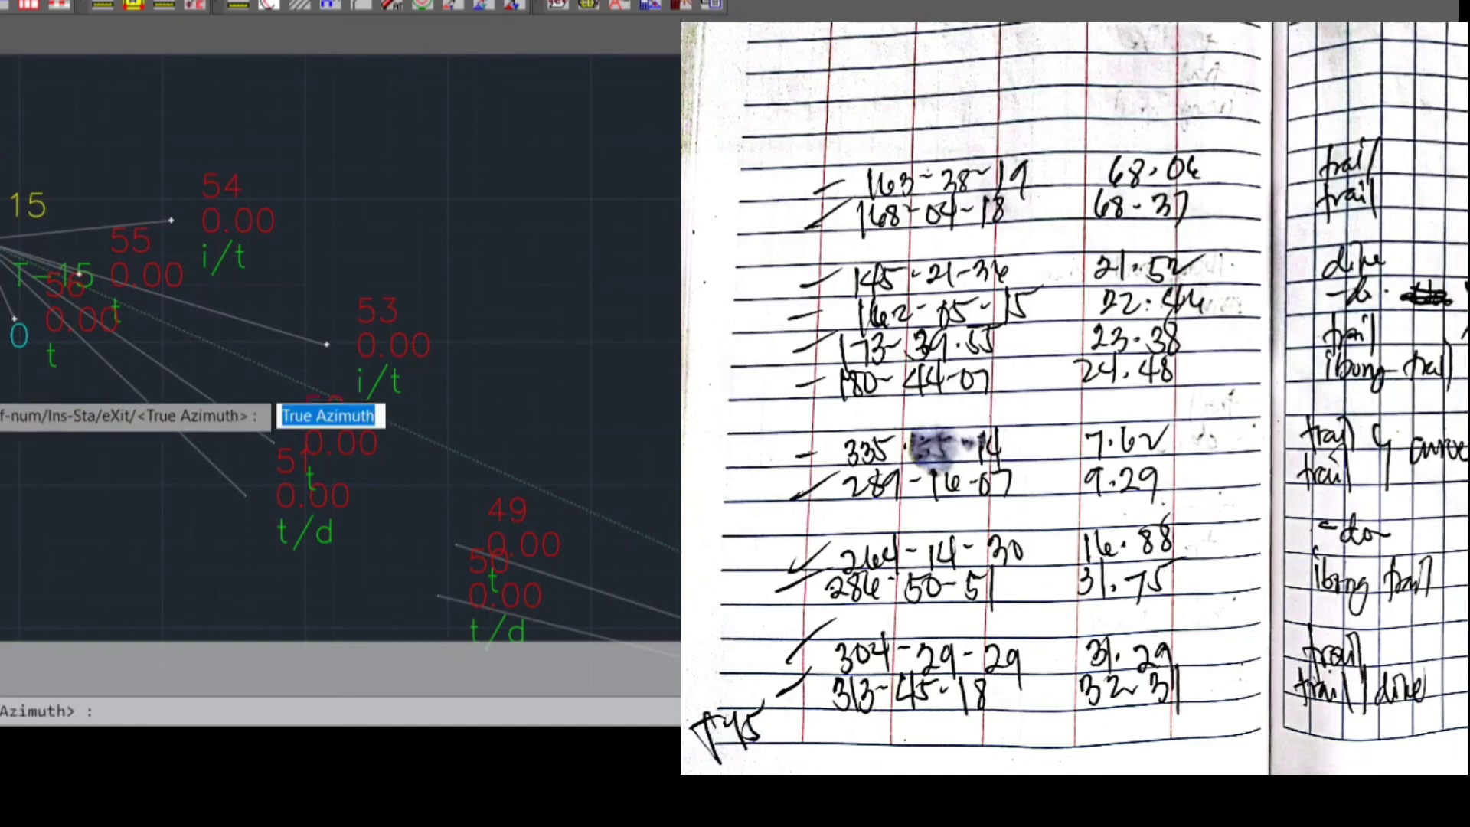
Plot the eighth sideshot from T-15 with true azimuth 173.3955, distance 23.38 and description T
{"action": "type", "text": "173.3955"}
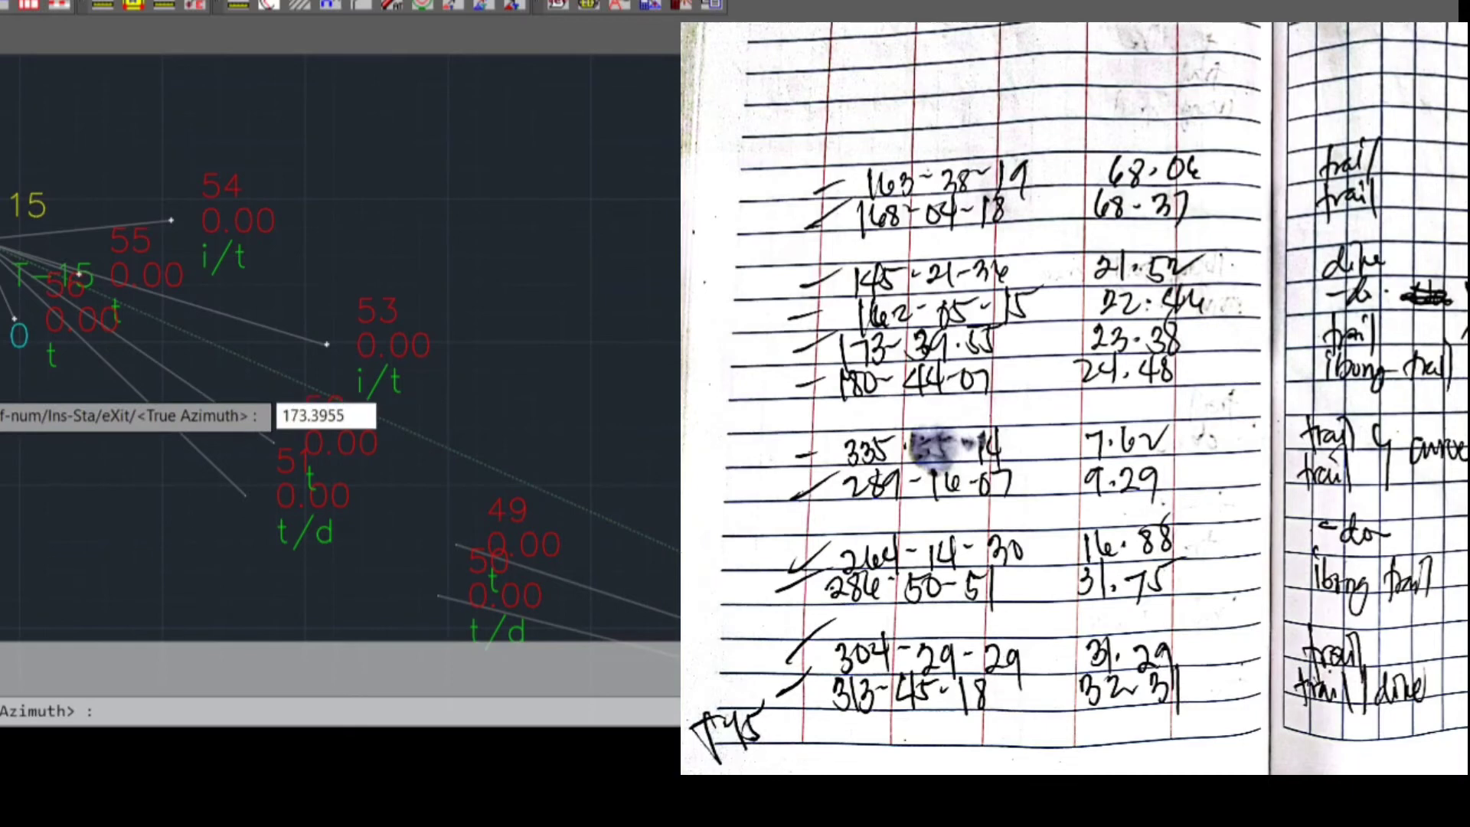
{"action": "key", "text": "Return"}
{"action": "type", "text": "23.38"}
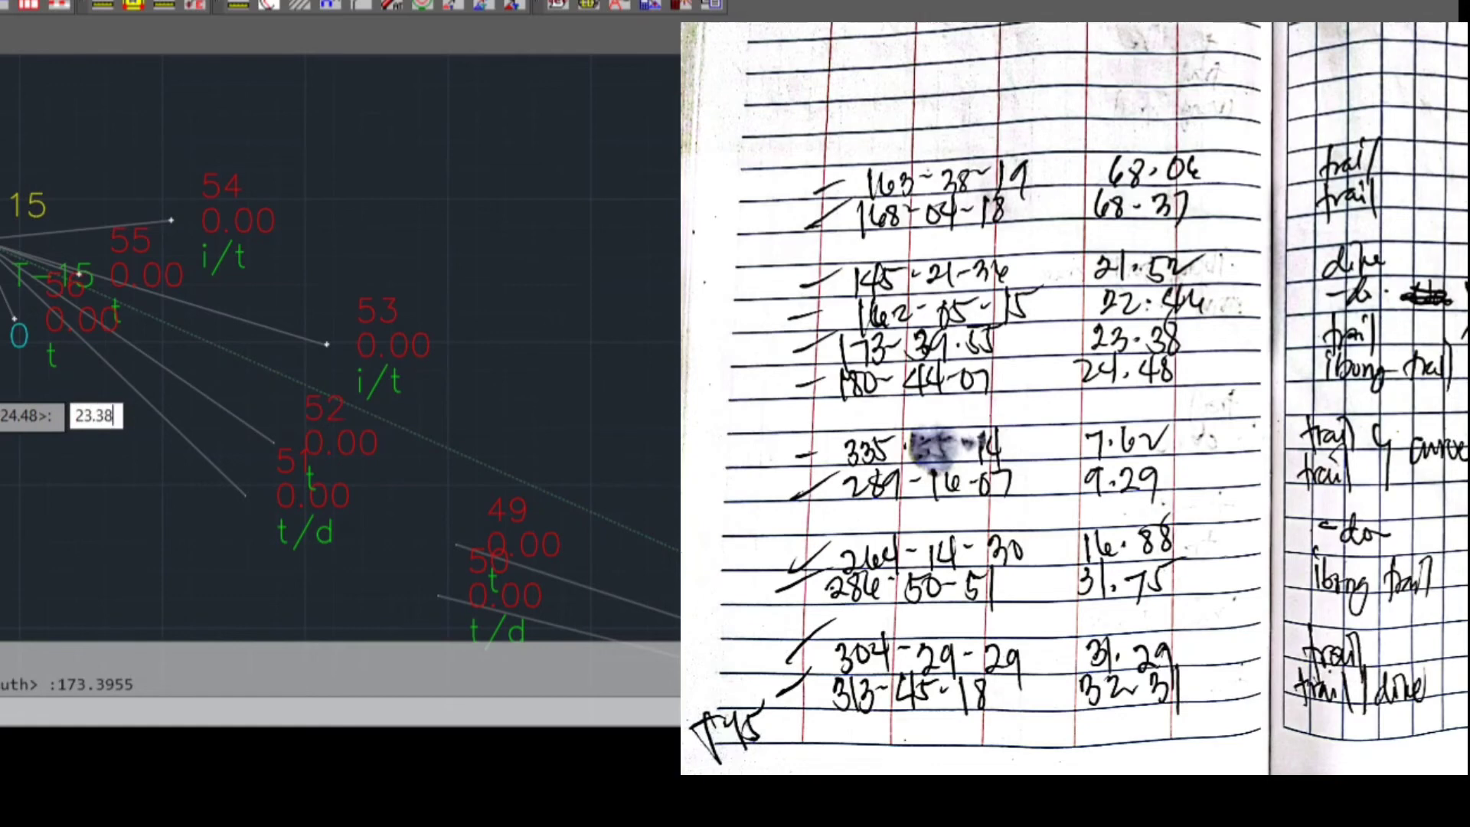
{"action": "key", "text": "Return"}
{"action": "type", "text": "t"}
{"action": "key", "text": "Return"}
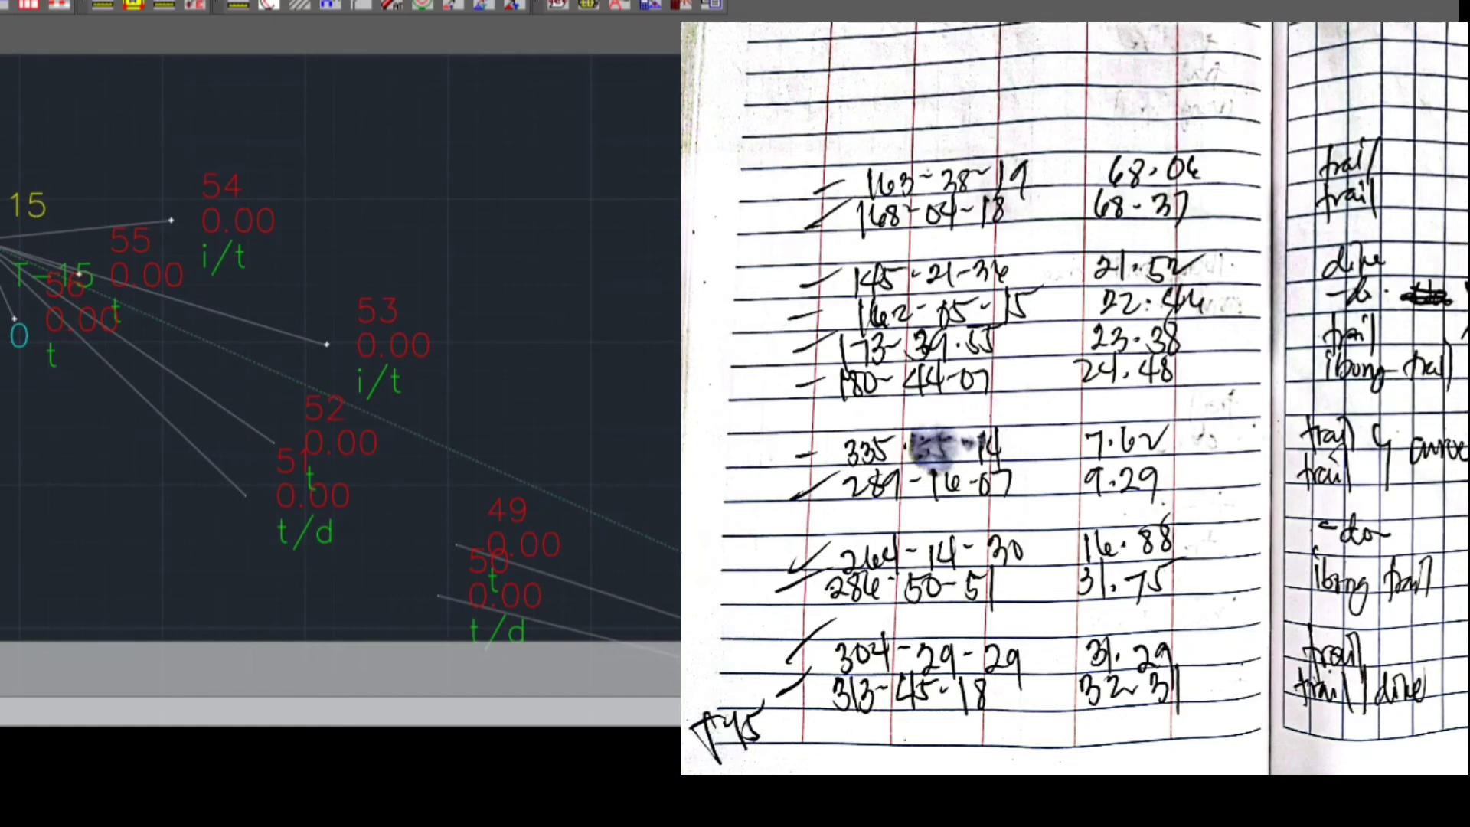
Plot the ninth sideshot from T-15 with true azimuth 162.0515, distance 22.46 and description T
{"action": "scroll", "coordinate": [0, 395], "scroll_direction": "down", "scroll_amount": 2}
{"action": "middle_click_drag", "start_coordinate": [0, 395], "coordinate": [76, 569]}
{"action": "middle_click_drag", "start_coordinate": [174, 398], "coordinate": [190, 334]}
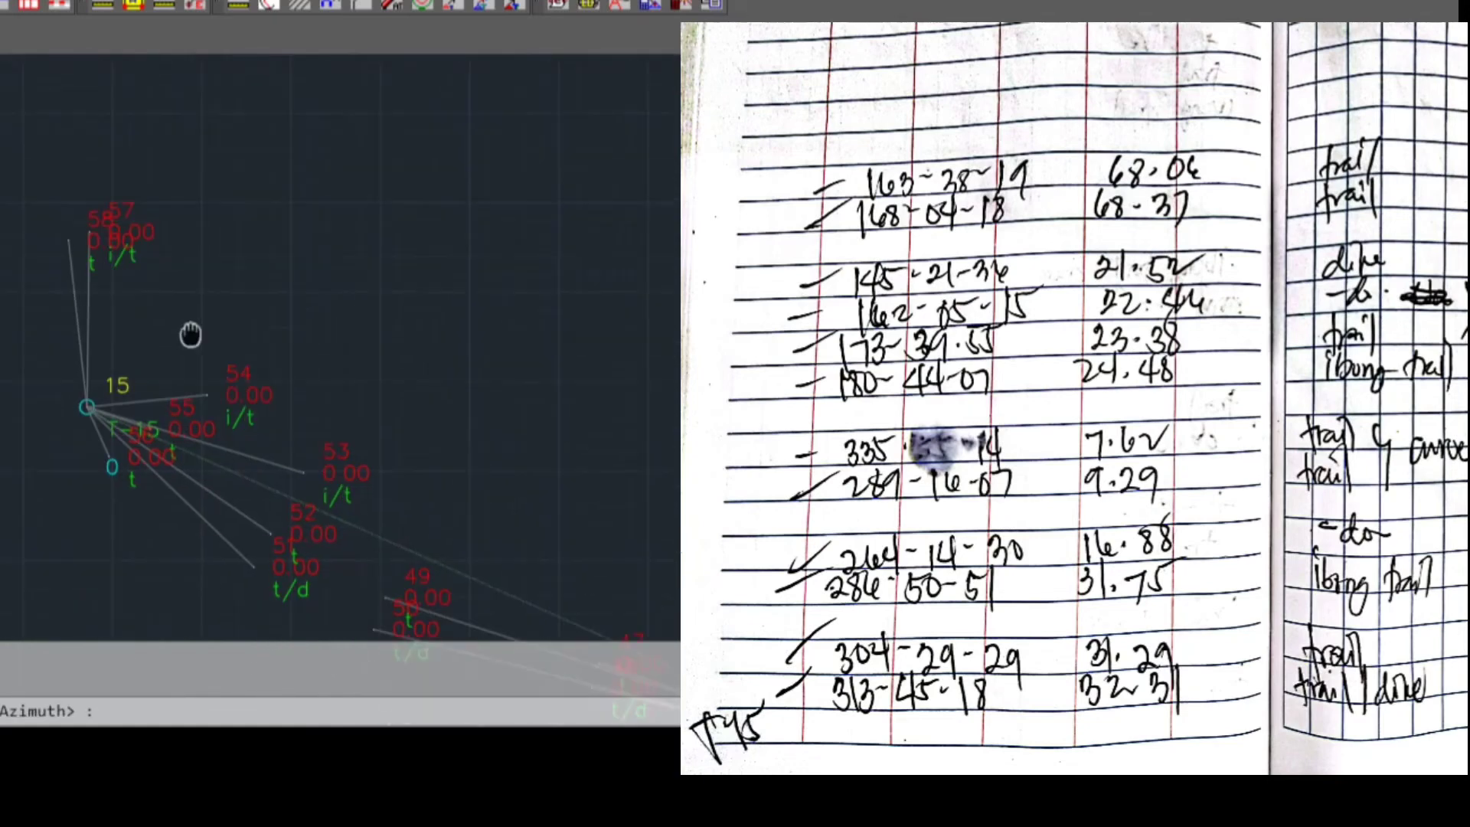
{"action": "type", "text": "1"}
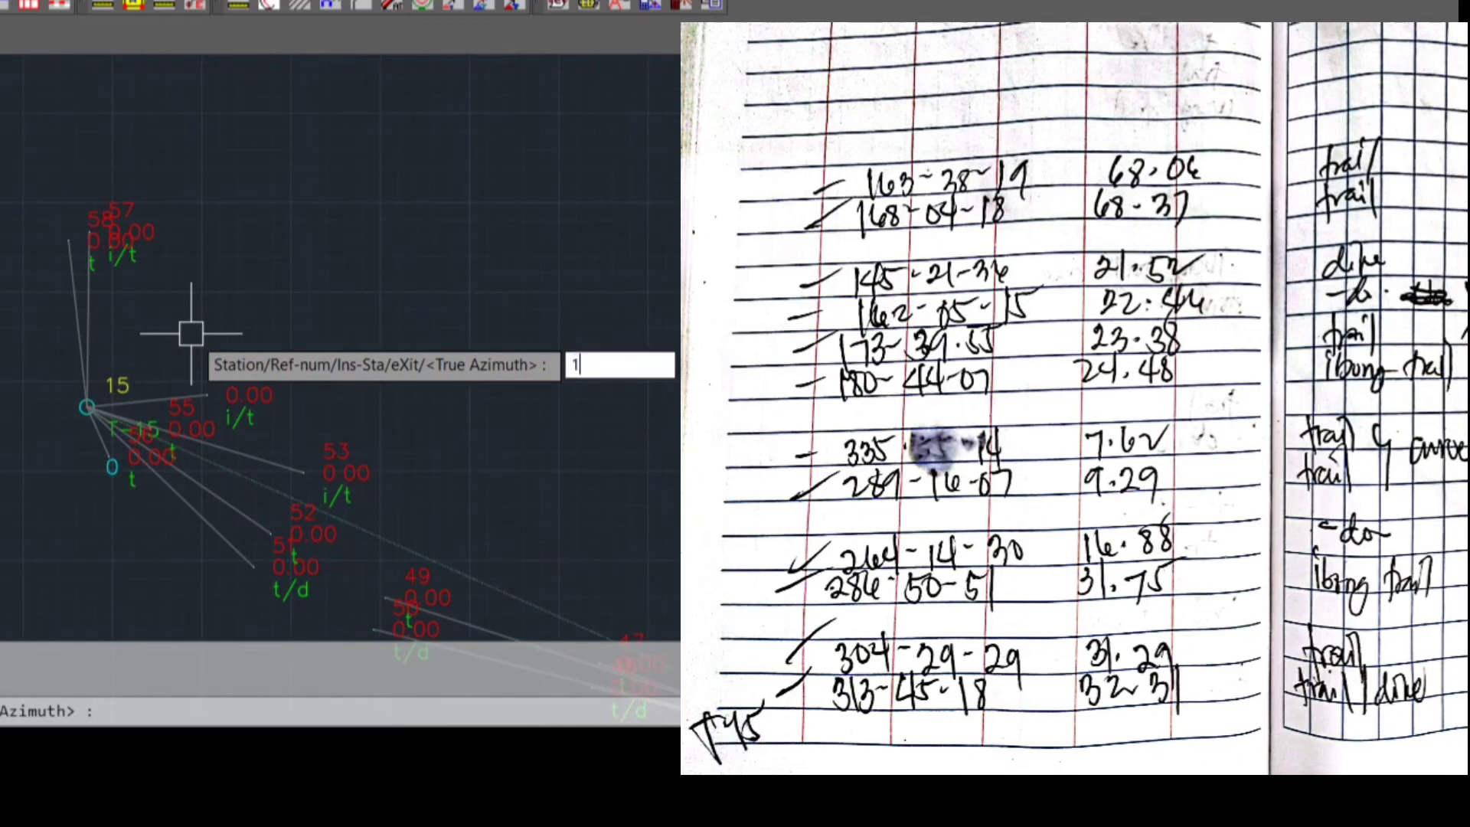
{"action": "type", "text": "62.0515"}
{"action": "key", "text": "Return"}
{"action": "type", "text": "22.86"}
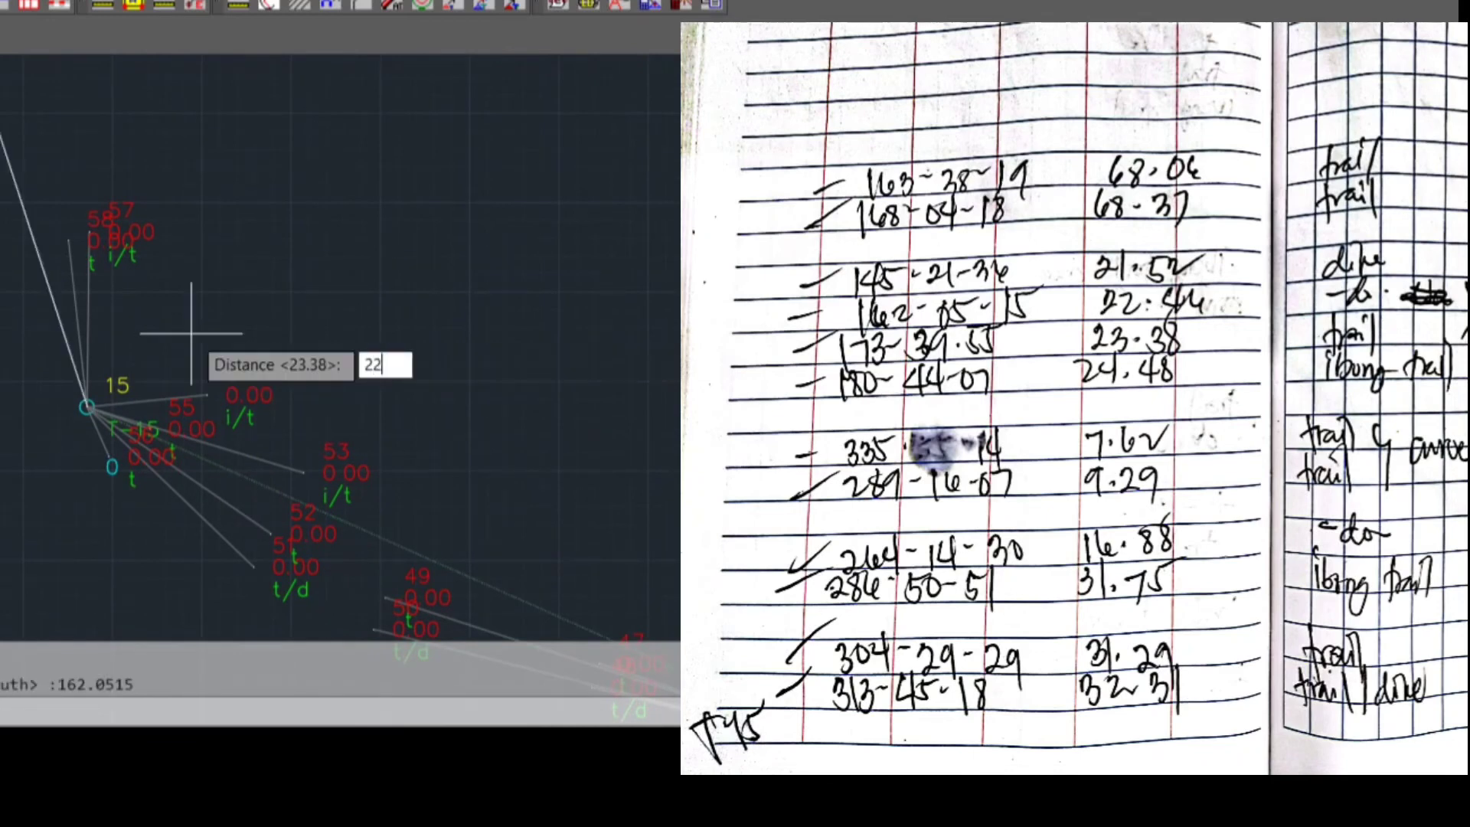
{"action": "key", "text": "BackSpace"}
{"action": "key", "text": "BackSpace"}
{"action": "type", "text": "46"}
{"action": "key", "text": "Return"}
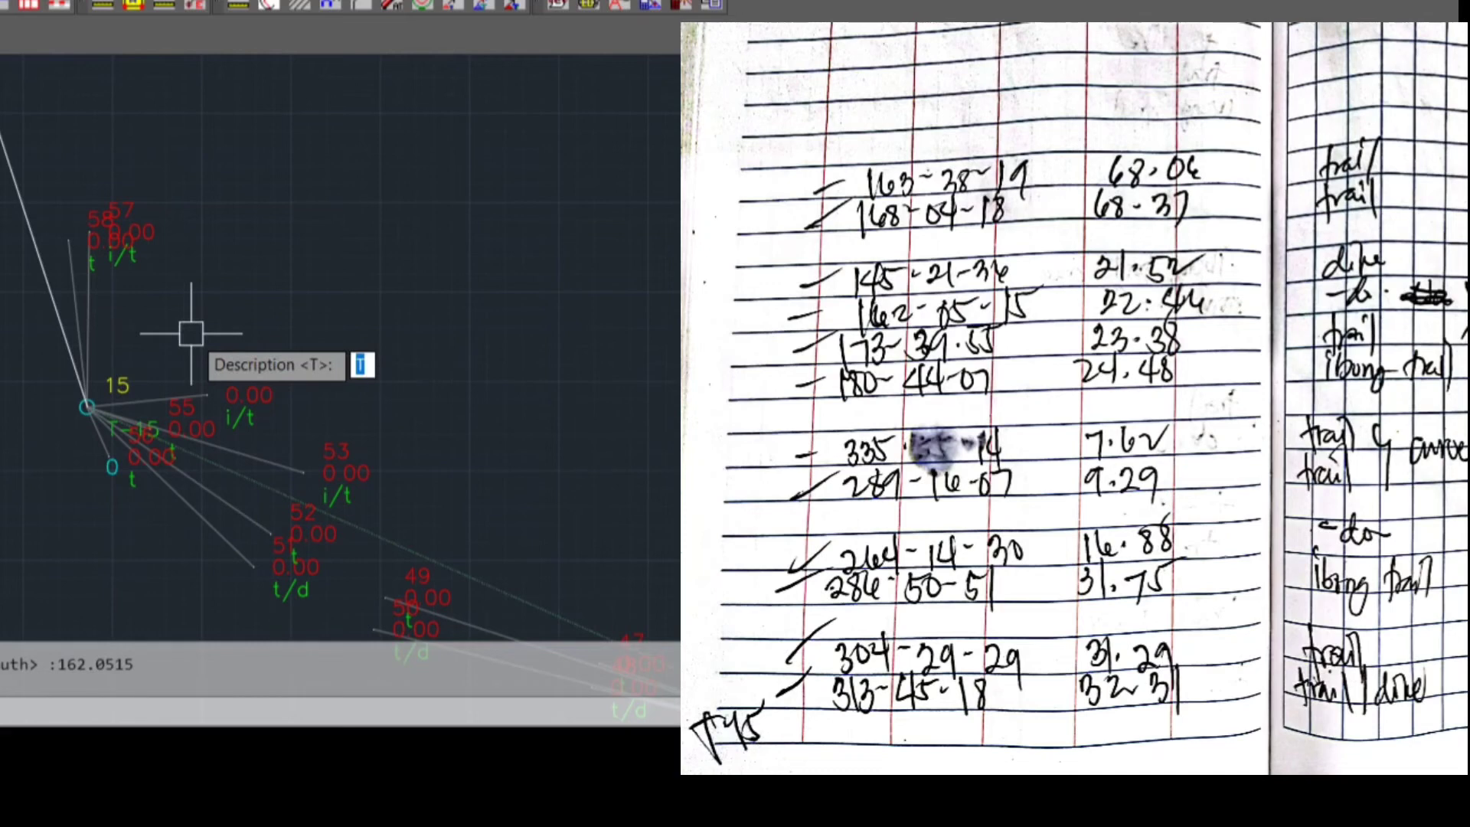
{"action": "key", "text": "Return"}
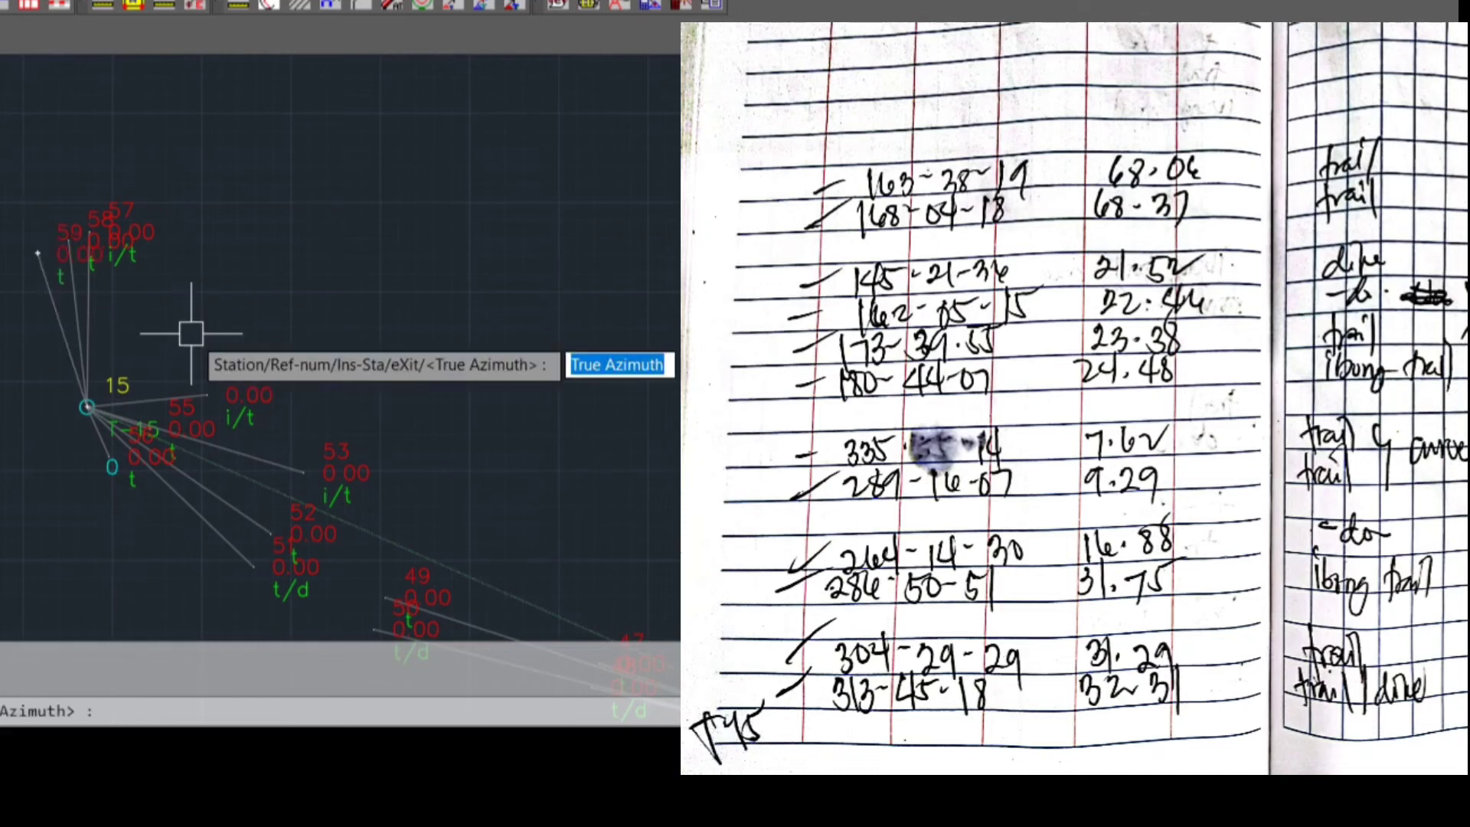
Plot the tenth sideshot from T-15 with true azimuth 145.2136, distance 21.52 and description D
{"action": "type", "text": "145."}
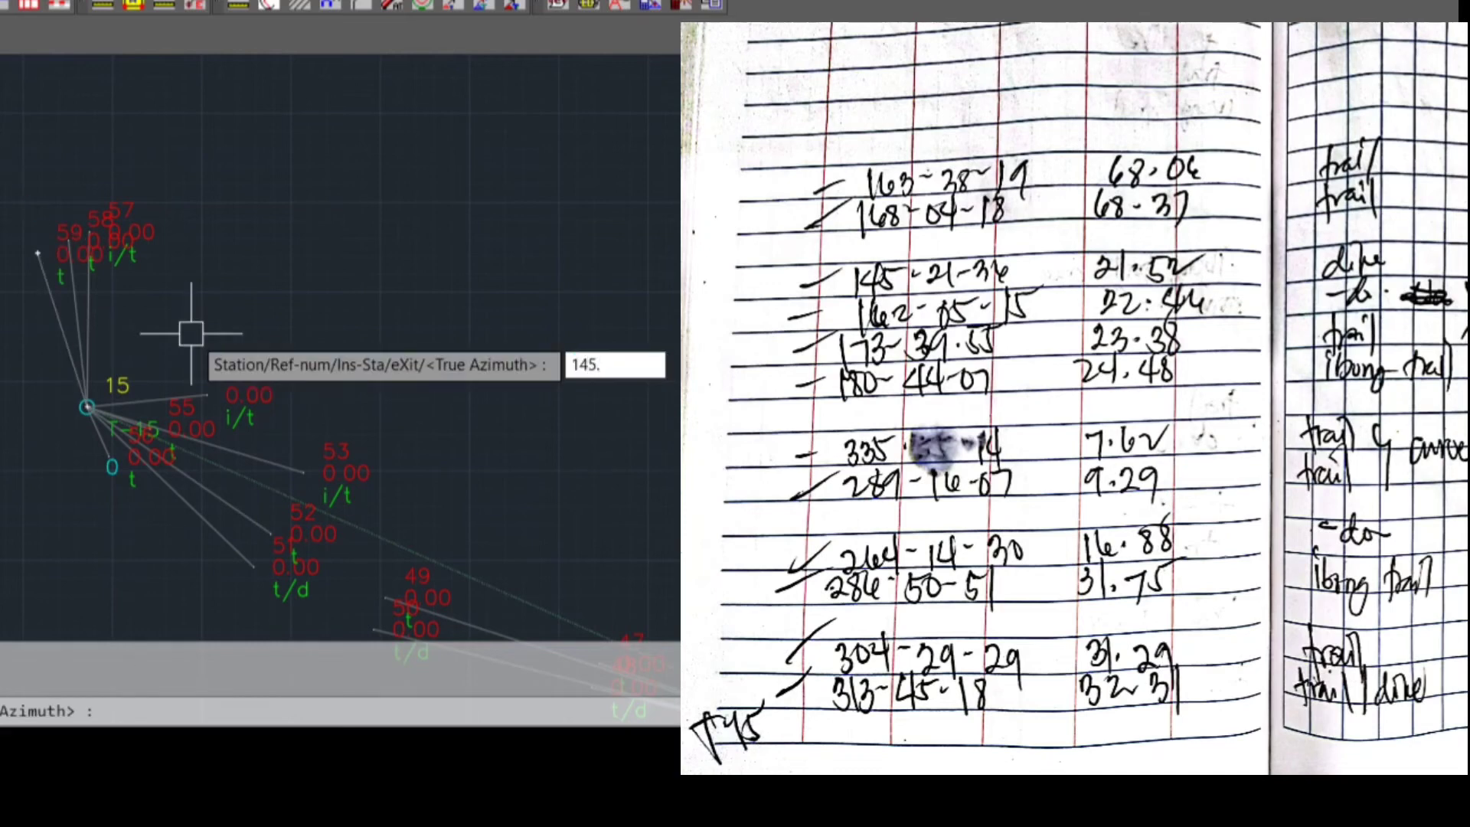
{"action": "type", "text": "2136"}
{"action": "key", "text": "Return"}
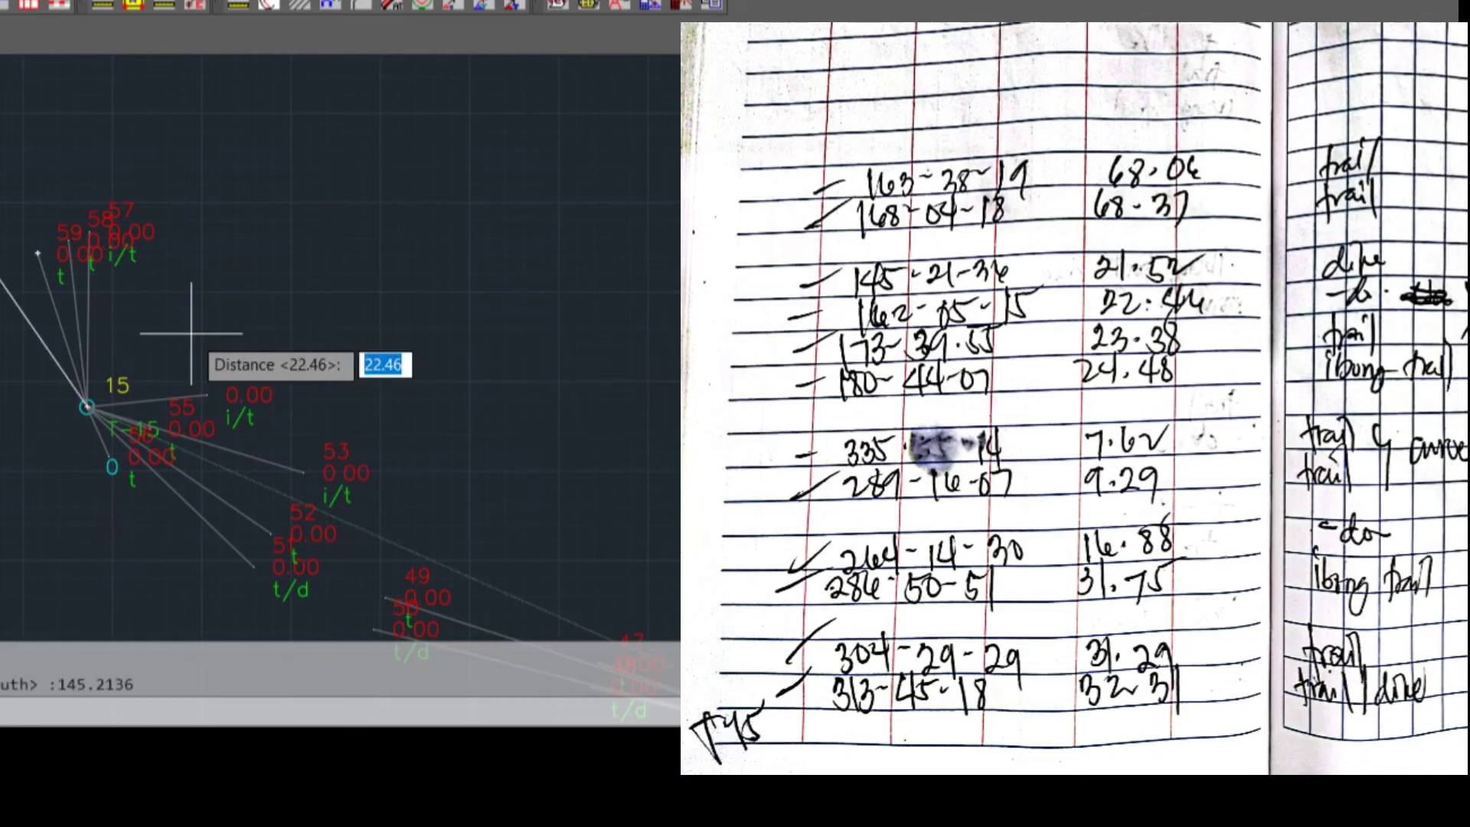
{"action": "type", "text": "21.52"}
{"action": "key", "text": "Return"}
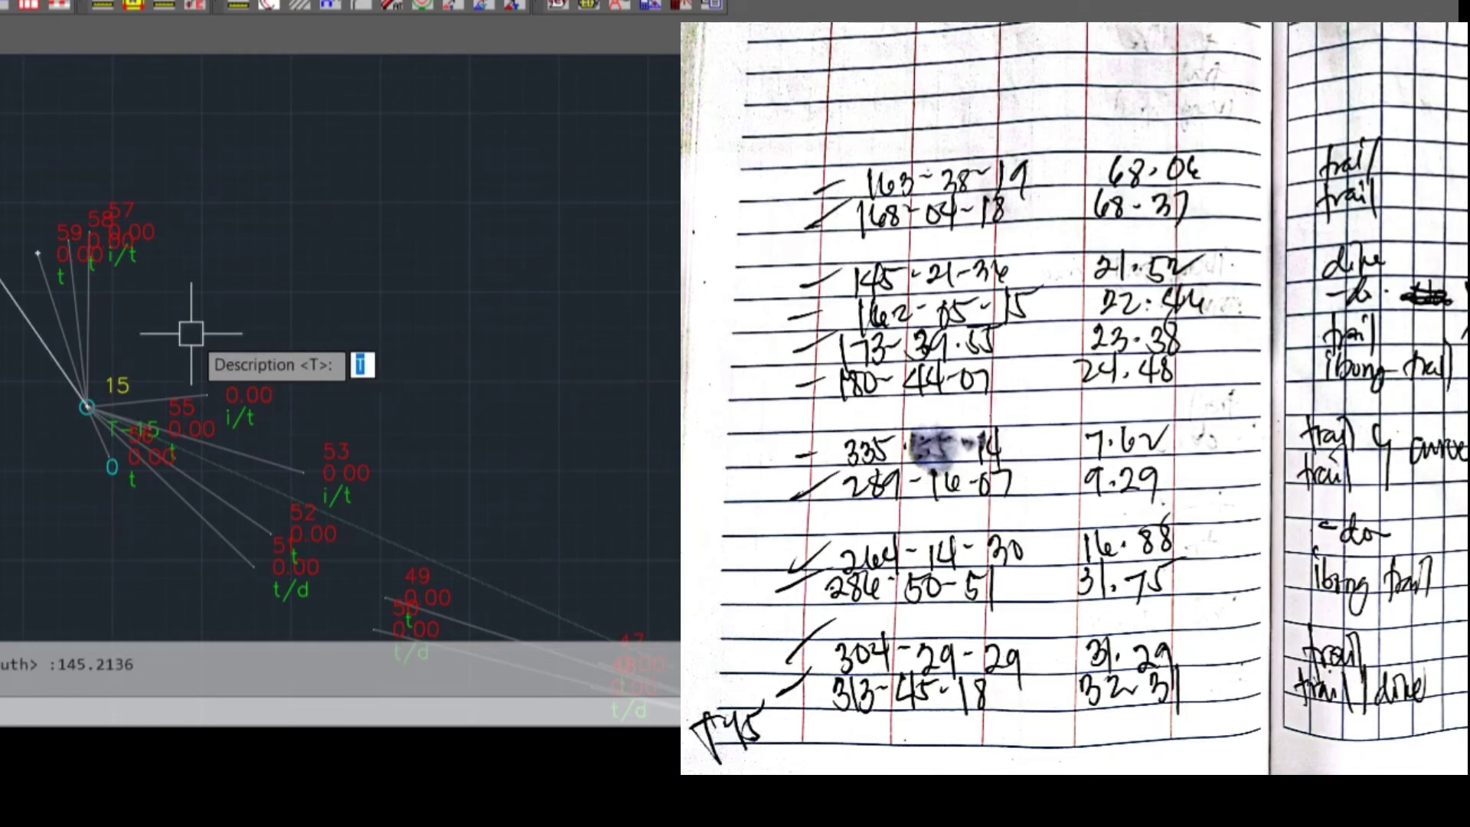
{"action": "type", "text": "D"}
{"action": "key", "text": "Return"}
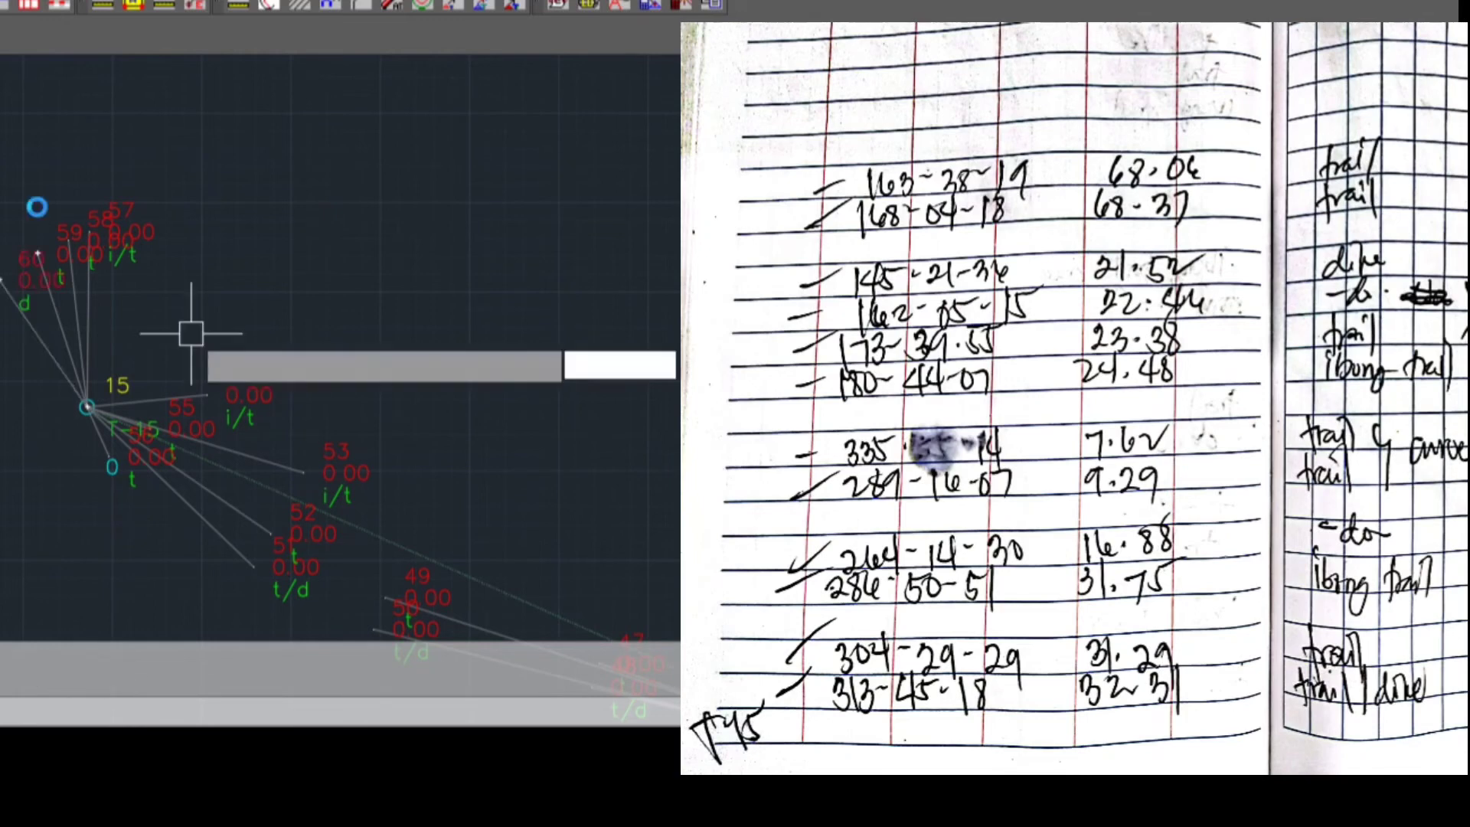
Plot the eleventh sideshot from T-15 with true azimuth 168.0418 and distance 68.37
{"action": "type", "text": "168."}
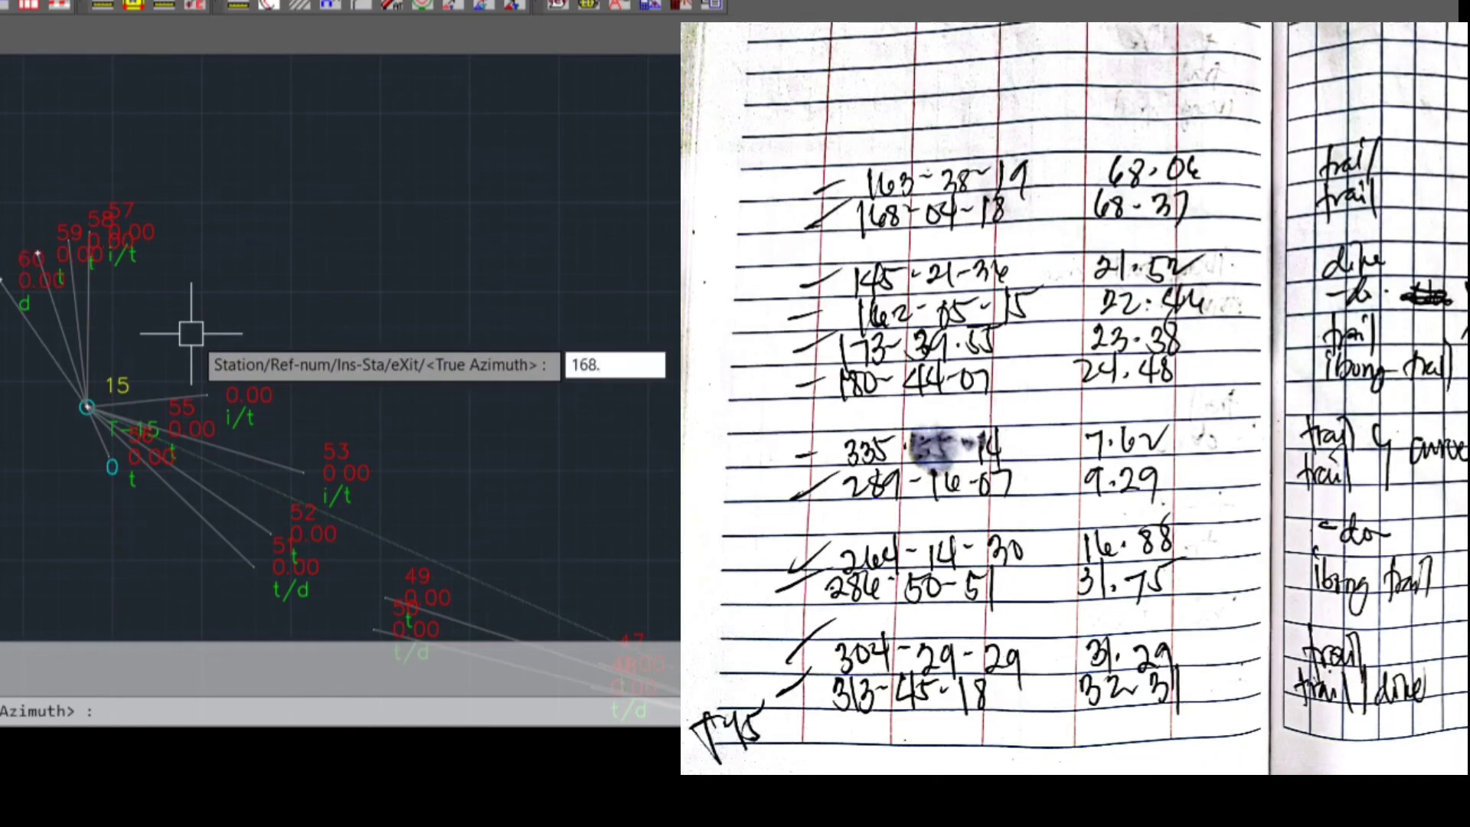
{"action": "type", "text": "0418"}
{"action": "key", "text": "Return"}
{"action": "type", "text": "68."}
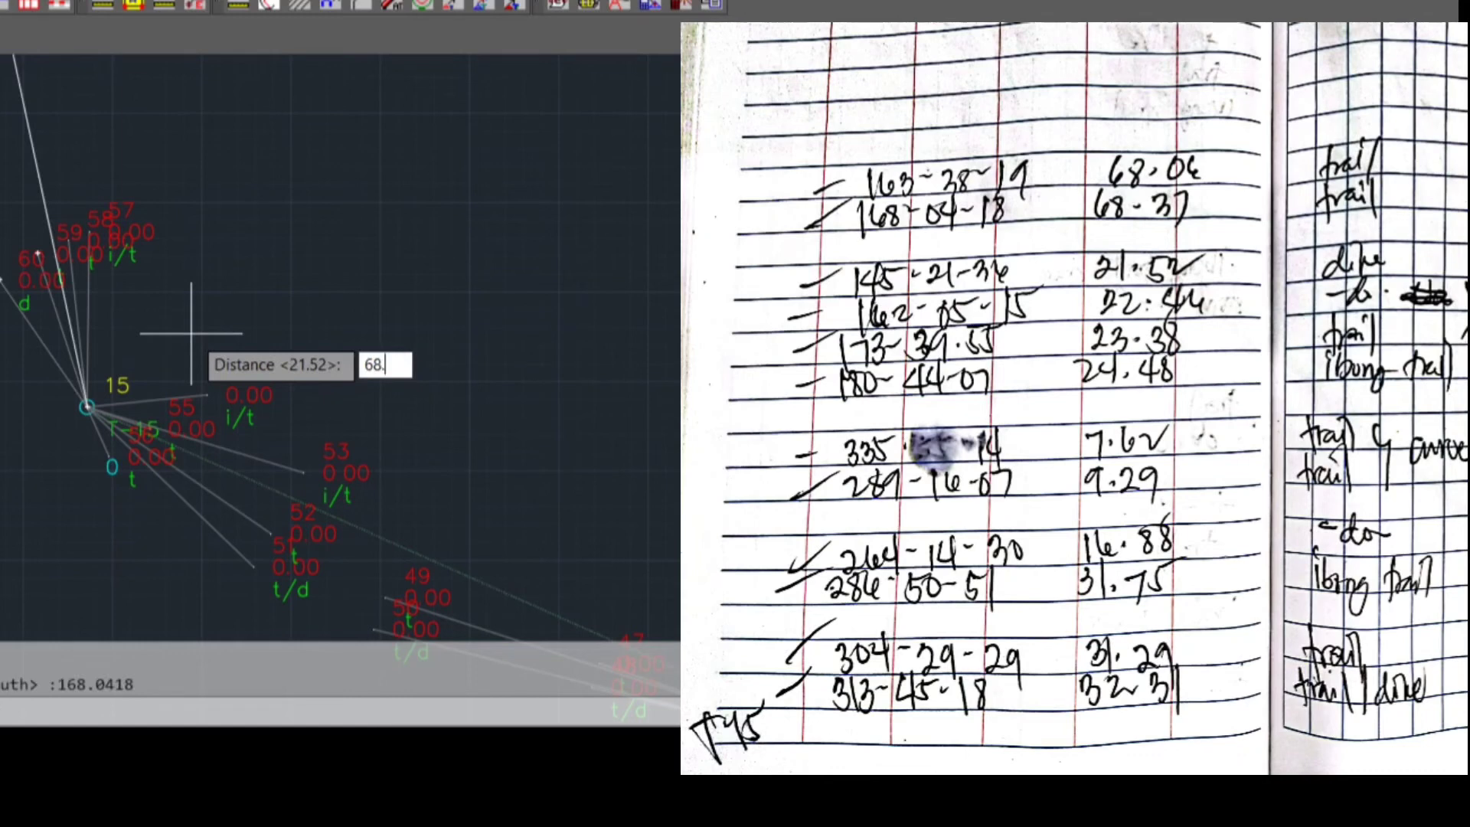
{"action": "type", "text": "37"}
{"action": "key", "text": "Return"}
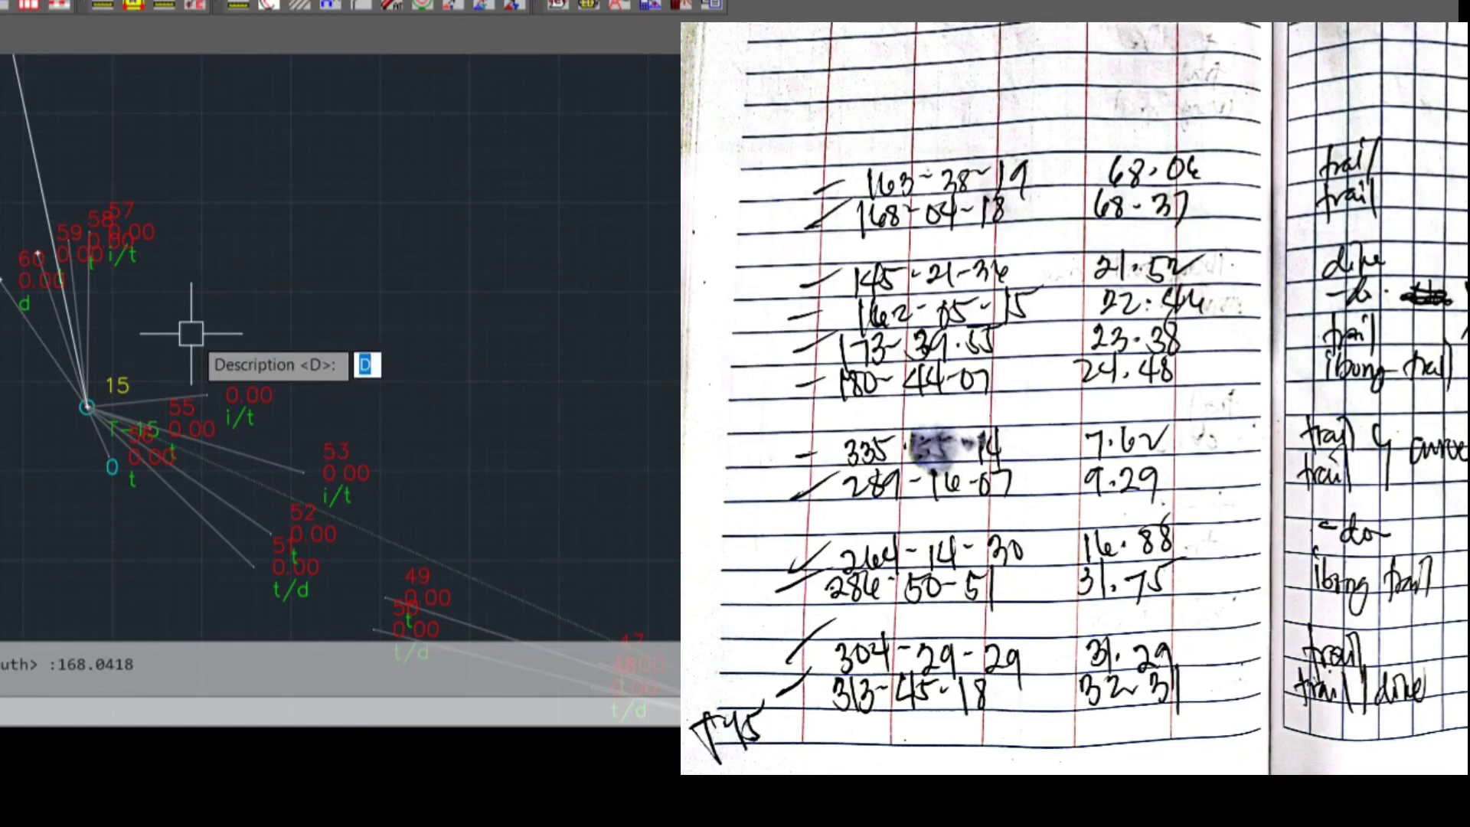
{"action": "key", "text": "Return"}
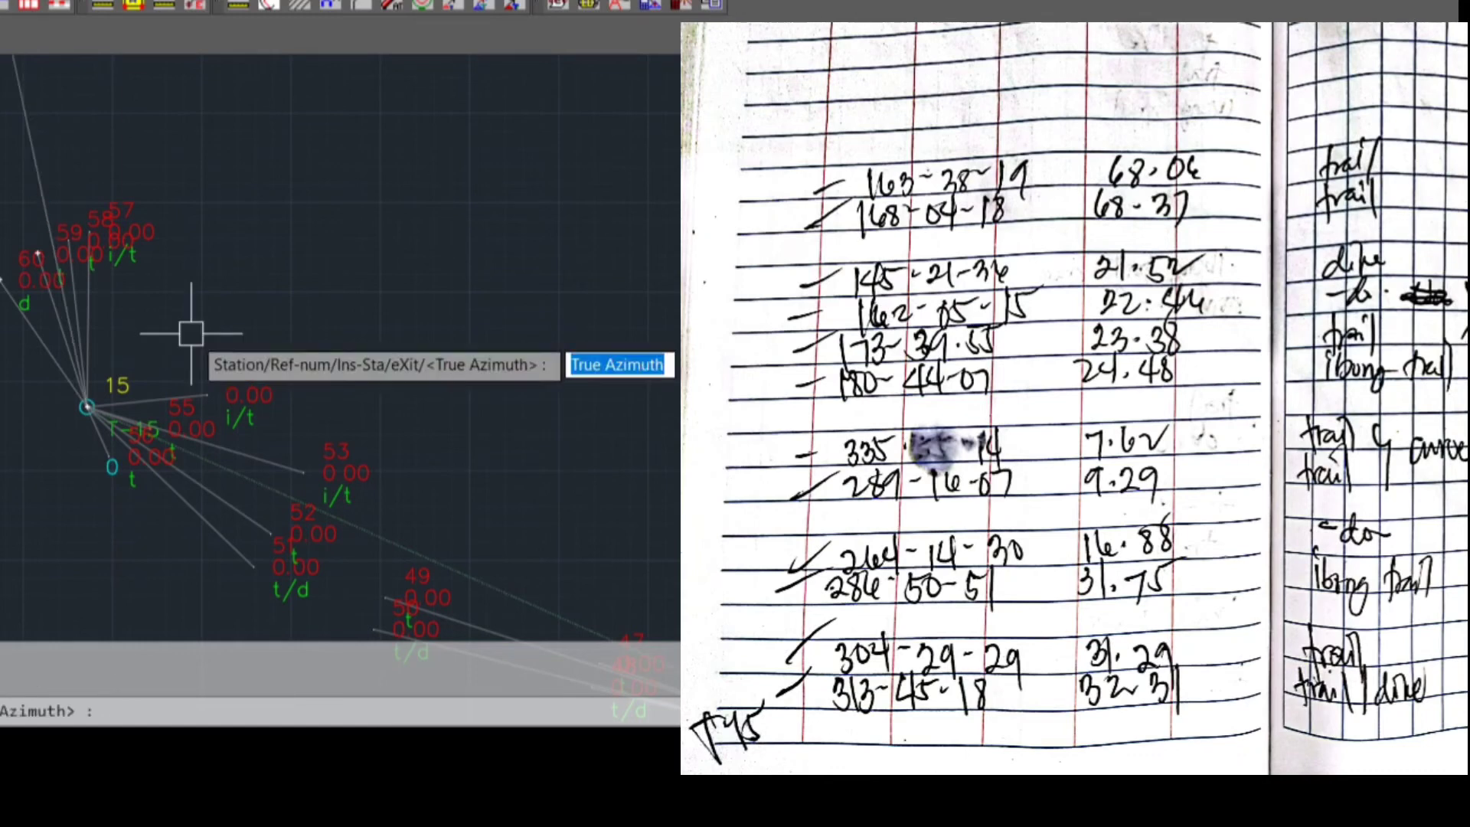
Plot the twelfth sideshot from T-15 with true azimuth 163.3819 and distance 68.06, and exit the sideshot command
{"action": "type", "text": "163."}
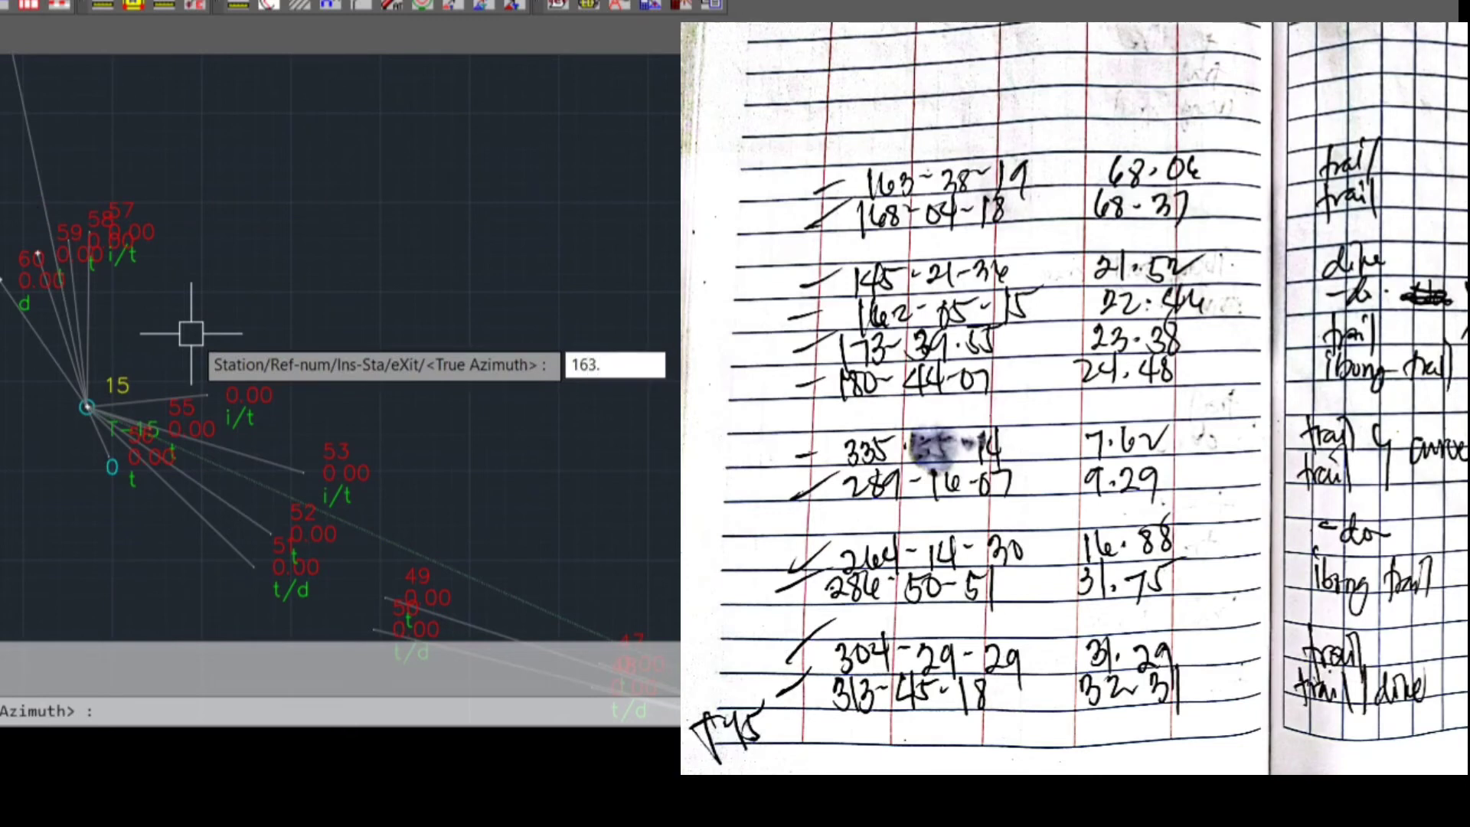
{"action": "type", "text": "3819"}
{"action": "key", "text": "Return"}
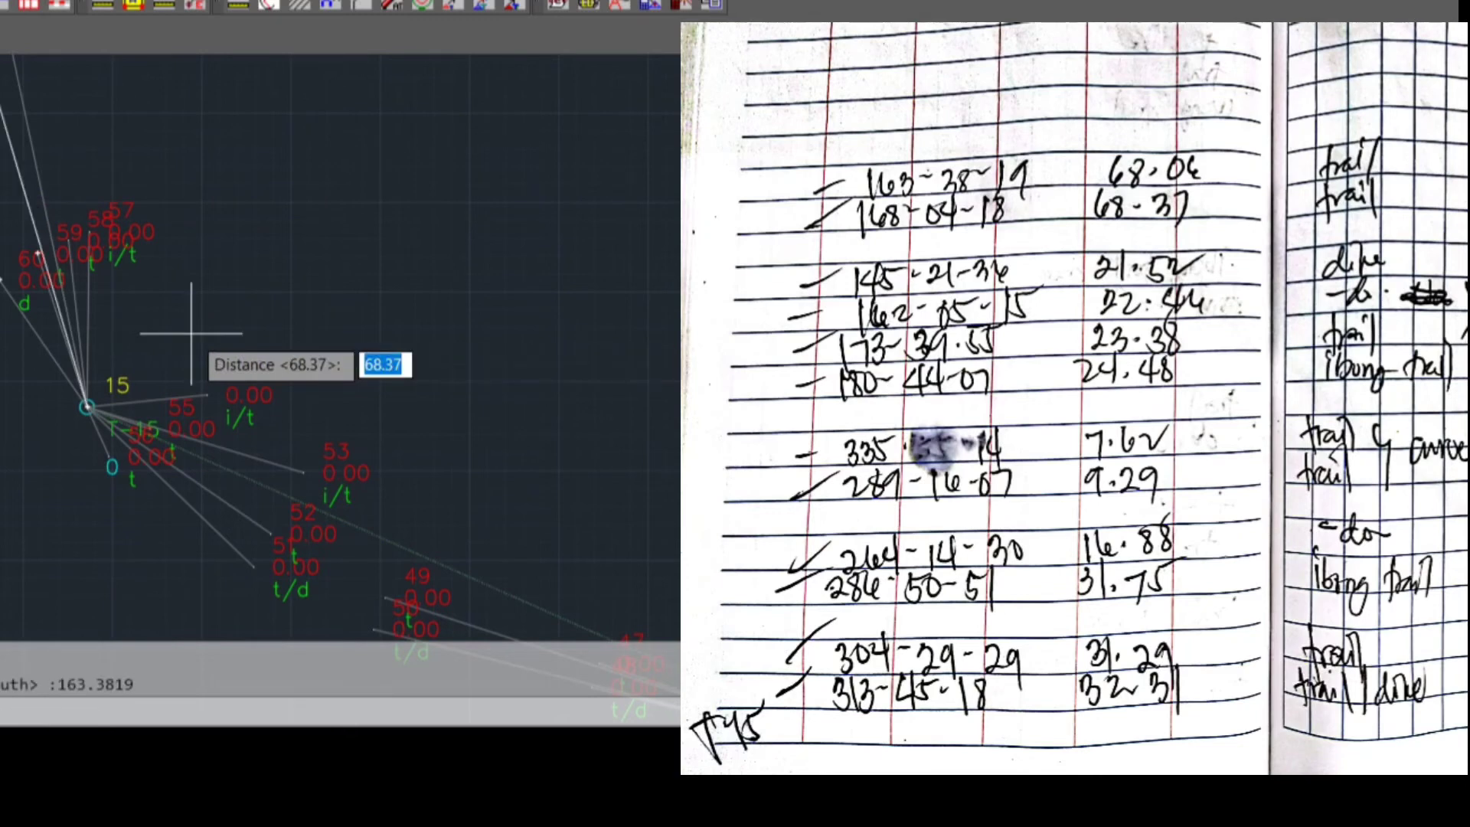
{"action": "type", "text": "68.06"}
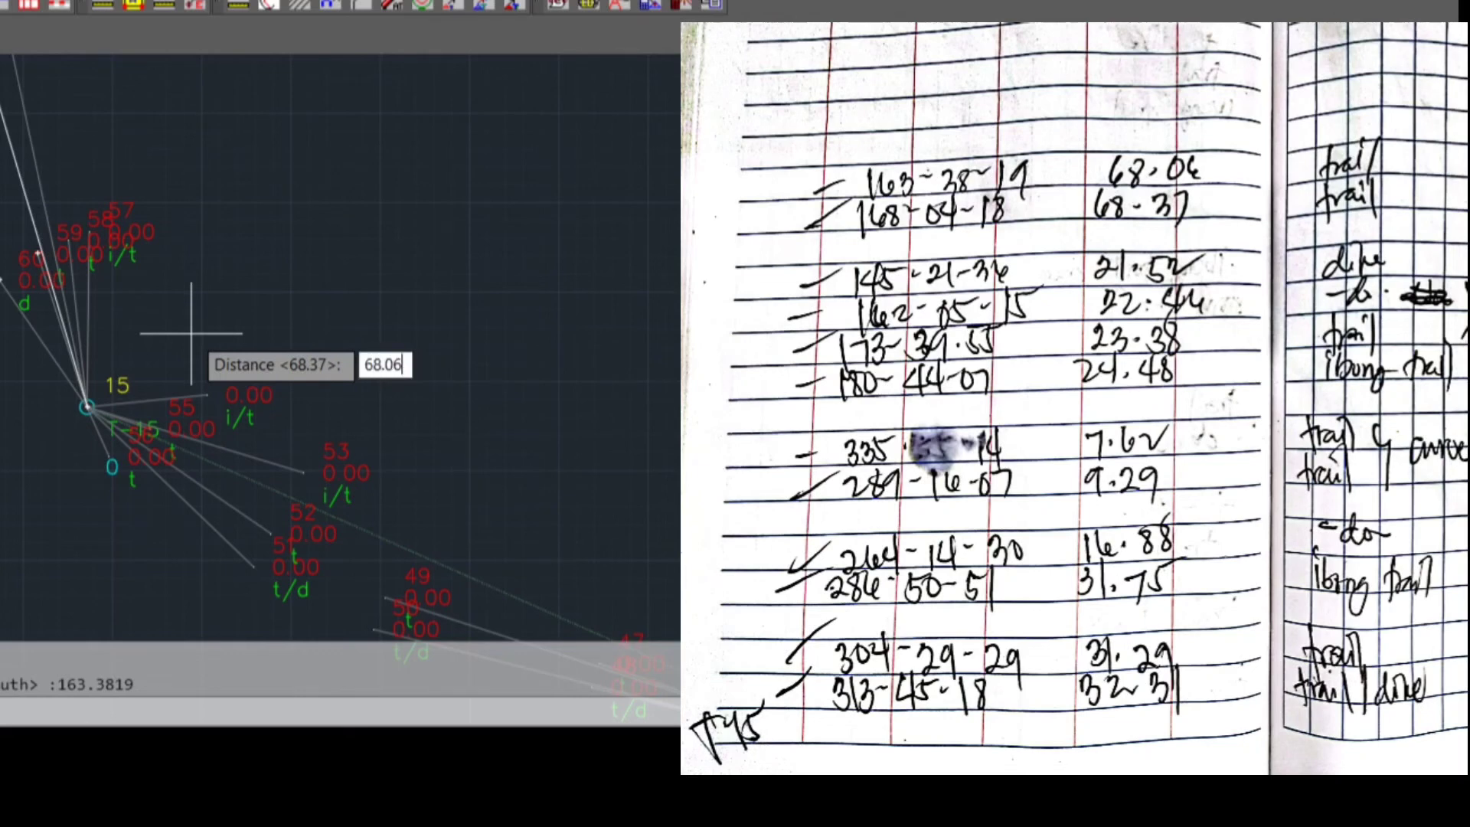
{"action": "key", "text": "Return"}
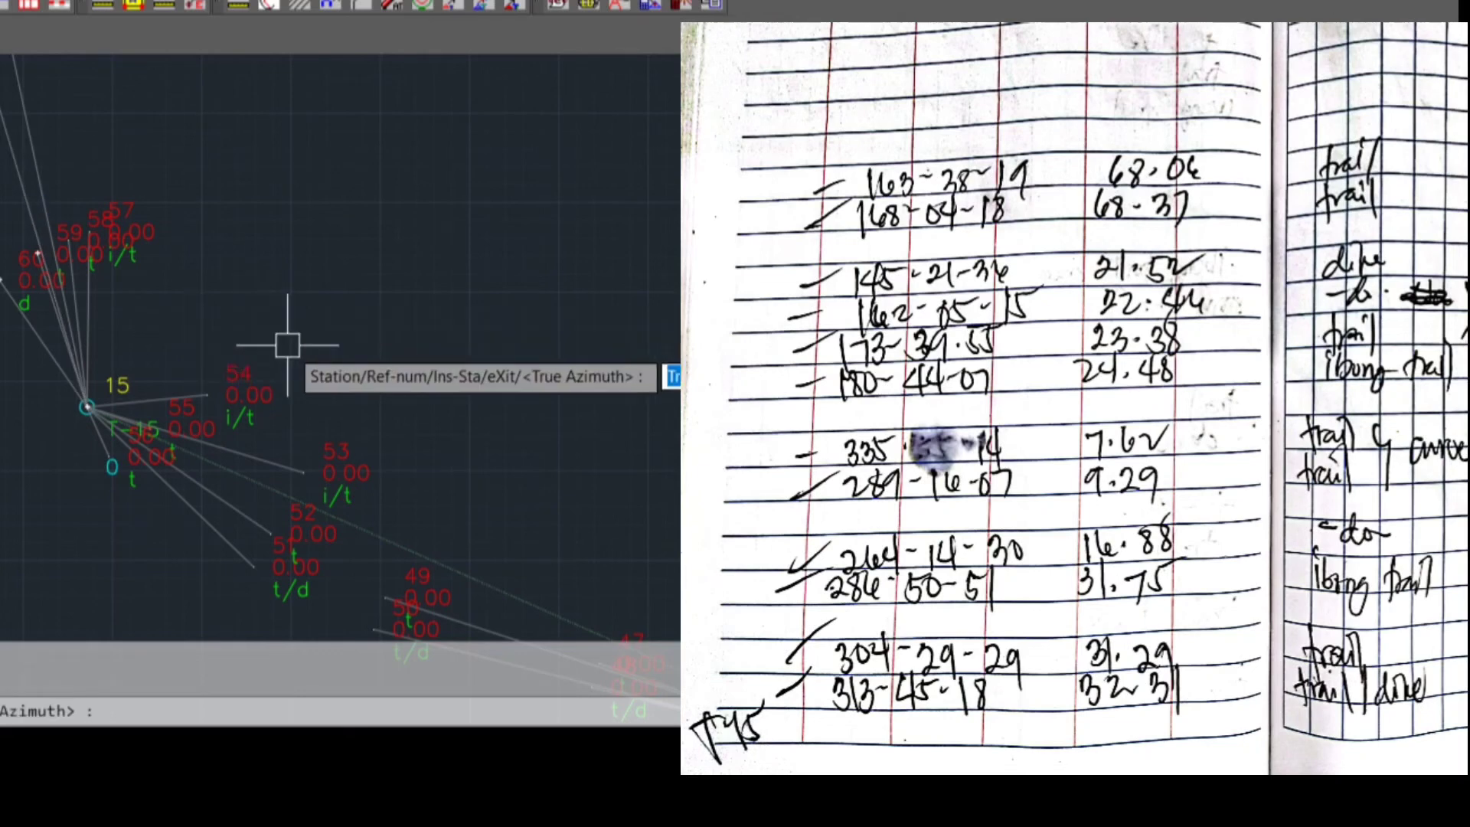
{"action": "scroll", "coordinate": [317, 318], "scroll_direction": "down", "scroll_amount": 3}
{"action": "mouse_move", "coordinate": [295, 306]}
{"action": "middle_mouse_down"}
{"action": "mouse_move", "coordinate": [102, 331]}
{"action": "mouse_move", "coordinate": [102, 307]}
{"action": "middle_mouse_up"}
{"action": "scroll", "coordinate": [279, 277], "scroll_direction": "down", "scroll_amount": 2}
{"action": "mouse_move", "coordinate": [279, 277]}
{"action": "middle_mouse_down"}
{"action": "mouse_move", "coordinate": [147, 325]}
{"action": "mouse_move", "coordinate": [157, 281]}
{"action": "mouse_move", "coordinate": [142, 272]}
{"action": "mouse_move", "coordinate": [191, 289]}
{"action": "middle_mouse_up"}
{"action": "scroll", "coordinate": [245, 341], "scroll_direction": "down", "scroll_amount": 4}
{"action": "type", "text": "X"}
{"action": "key", "text": "Return"}
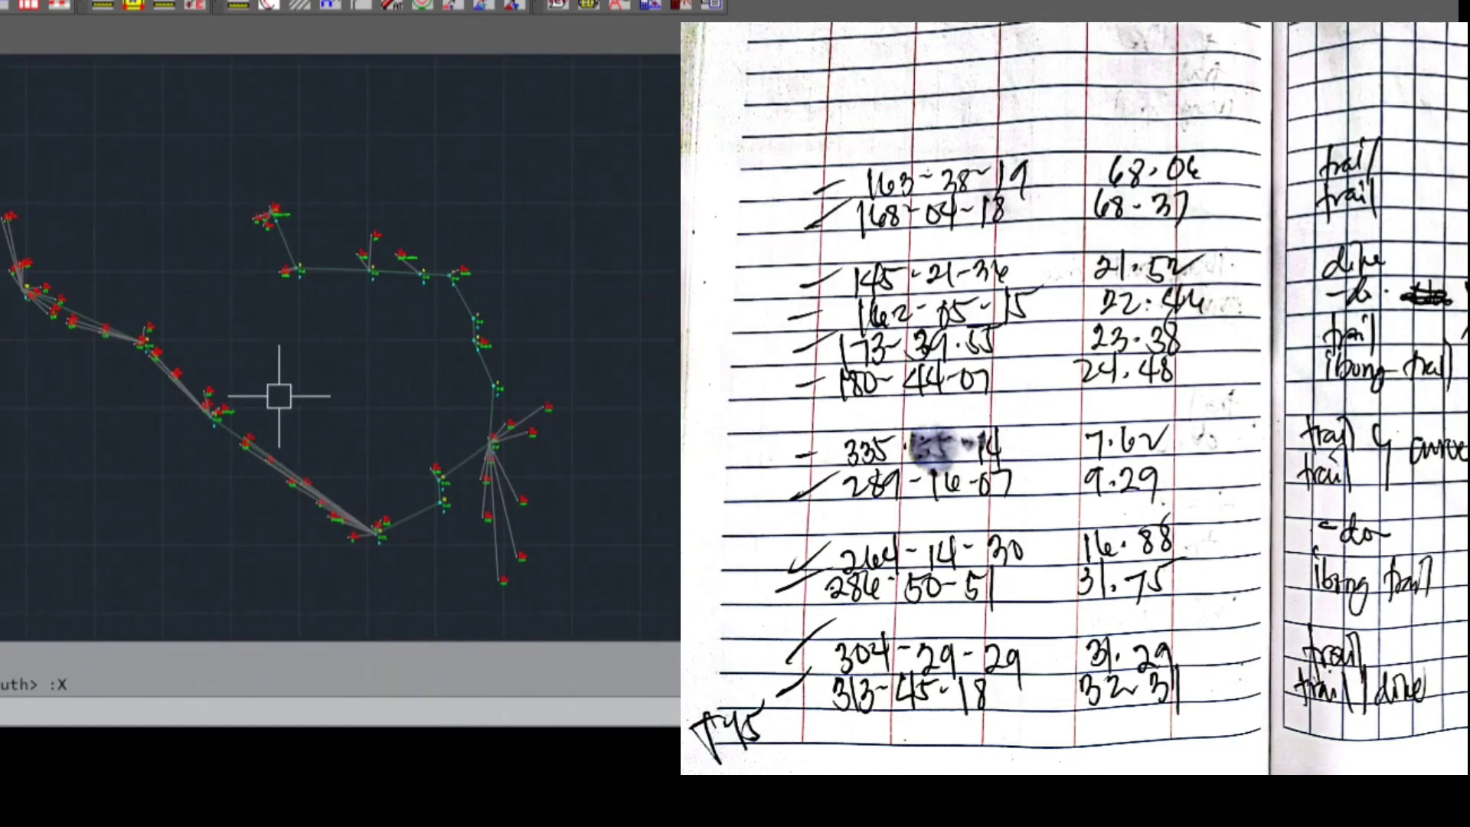
Draw a rectangle enclosing the whole plotted traverse and all of its sideshots
{"action": "type", "text": "REC"}
{"action": "key", "text": "Return"}
{"action": "left_click", "coordinate": [572, 224]}
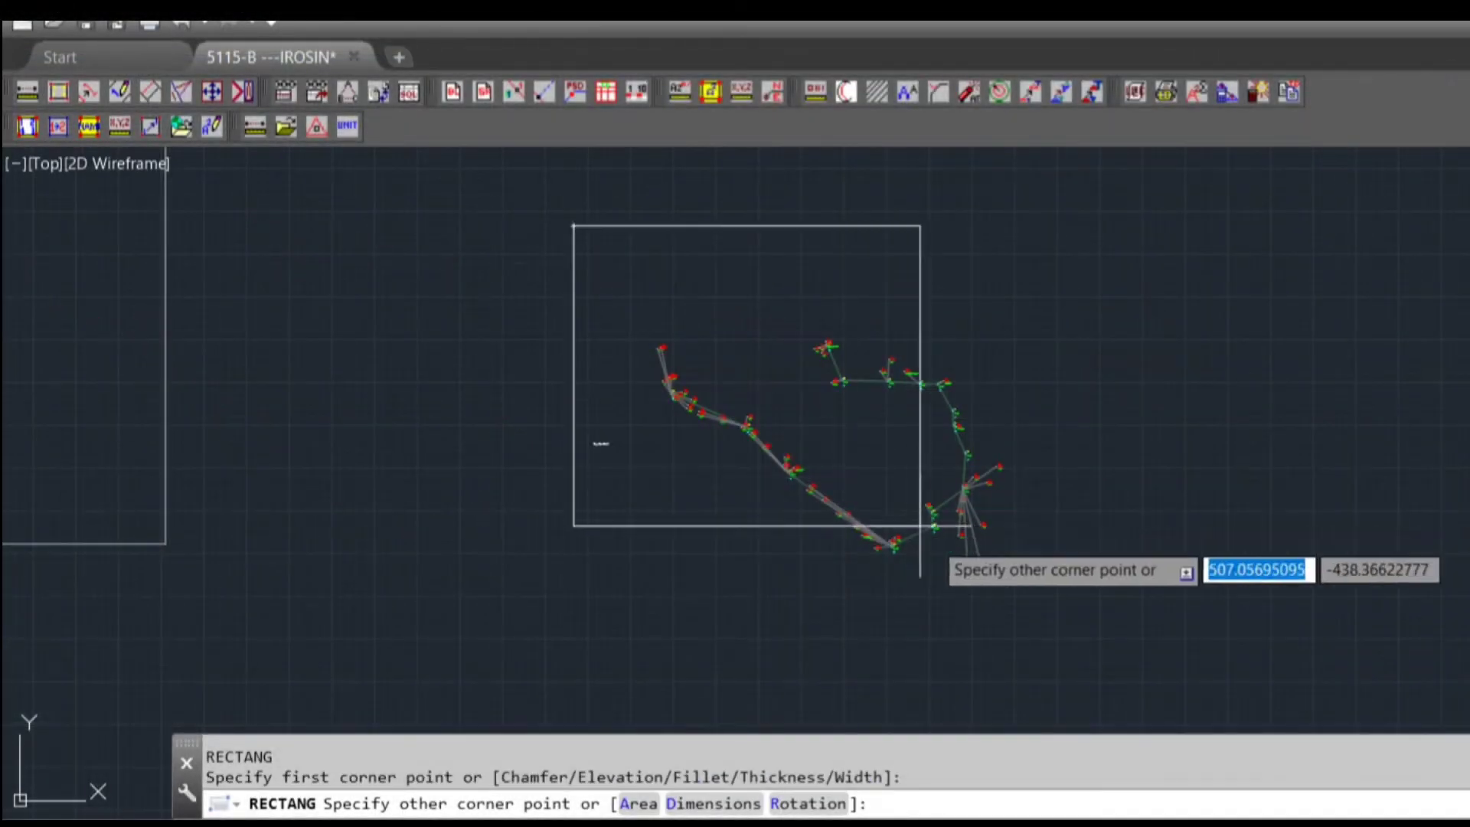
{"action": "left_click", "coordinate": [1054, 601]}
Copy the yellow label text from the separate detail above the drawings to just above the traverse rectangle
{"action": "scroll", "coordinate": [827, 448], "scroll_direction": "up", "scroll_amount": 2}
{"action": "middle_click_drag", "start_coordinate": [822, 481], "coordinate": [815, 532]}
{"action": "scroll", "coordinate": [820, 548], "scroll_direction": "down", "scroll_amount": 2}
{"action": "middle_click_drag", "start_coordinate": [560, 421], "coordinate": [742, 457]}
{"action": "type", "text": "CP"}
{"action": "key", "text": "Return"}
{"action": "scroll", "coordinate": [651, 413], "scroll_direction": "down", "scroll_amount": 4}
{"action": "middle_click_drag", "start_coordinate": [549, 278], "coordinate": [651, 413]}
{"action": "scroll", "coordinate": [823, 336], "scroll_direction": "up", "scroll_amount": 2}
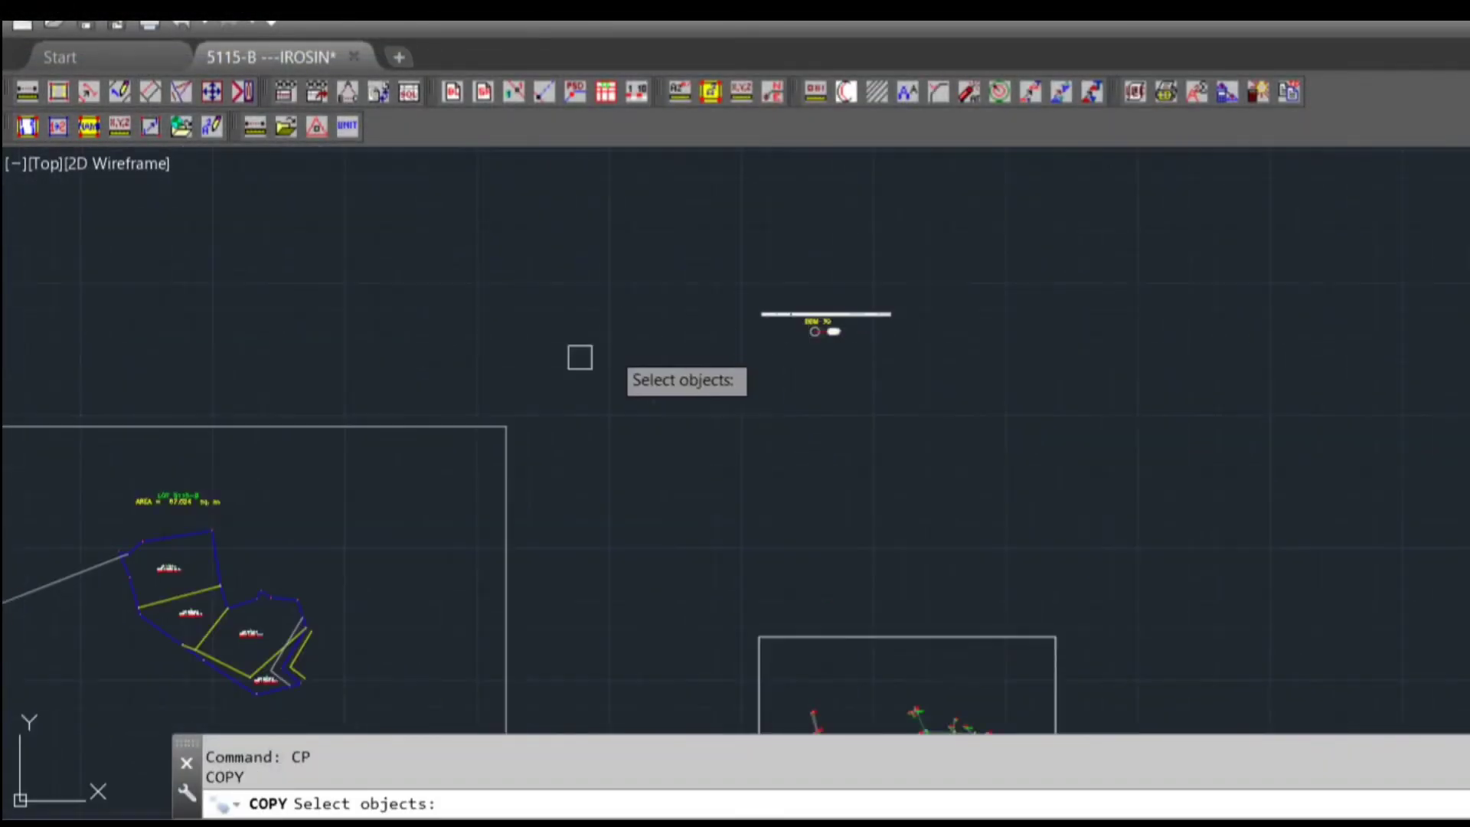
{"action": "scroll", "coordinate": [820, 294], "scroll_direction": "up", "scroll_amount": 6}
{"action": "left_click", "coordinate": [776, 398]}
{"action": "key", "text": "Return"}
{"action": "left_click", "coordinate": [788, 404]}
{"action": "scroll", "coordinate": [800, 469], "scroll_direction": "down", "scroll_amount": 5}
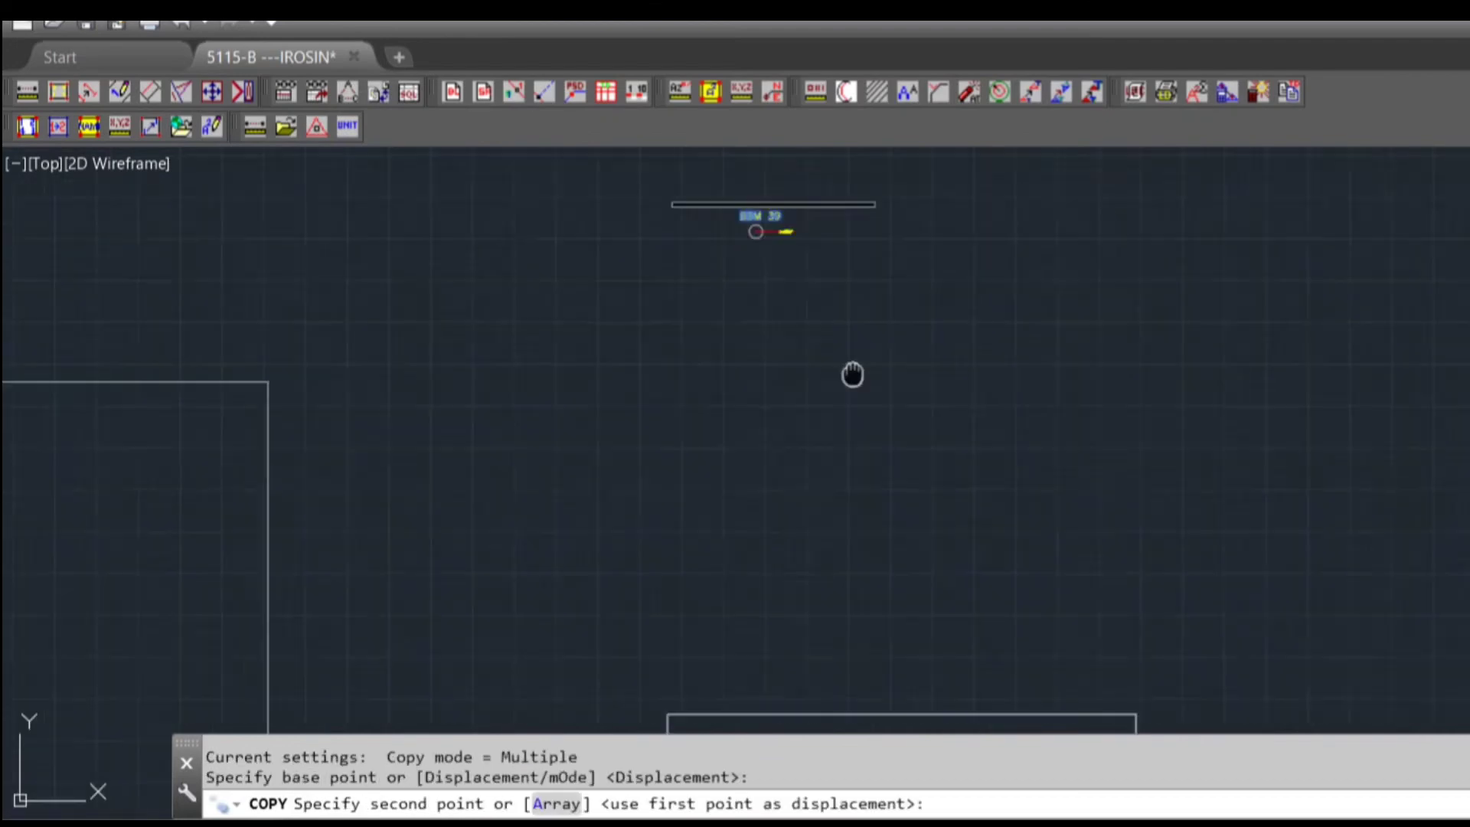
{"action": "scroll", "coordinate": [853, 355], "scroll_direction": "up", "scroll_amount": 2}
{"action": "left_click", "coordinate": [843, 399]}
{"action": "key", "text": "Escape"}
Change the copied label above the traverse rectangle to TRAVERSE-NOT ROTATED
{"action": "double_click", "coordinate": [835, 400]}
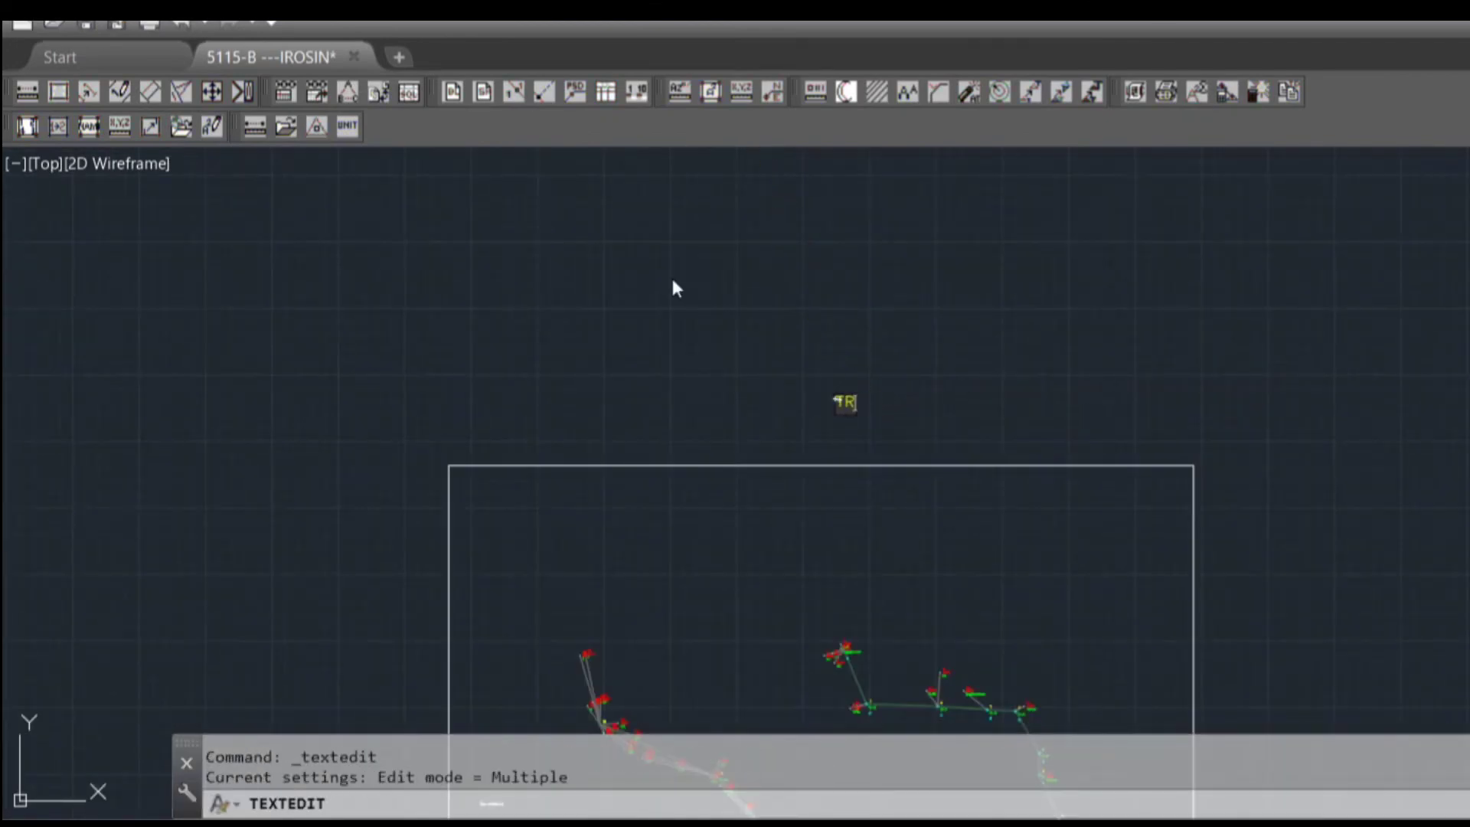
{"action": "type", "text": "TRAVERSE-NOT ROTATED"}
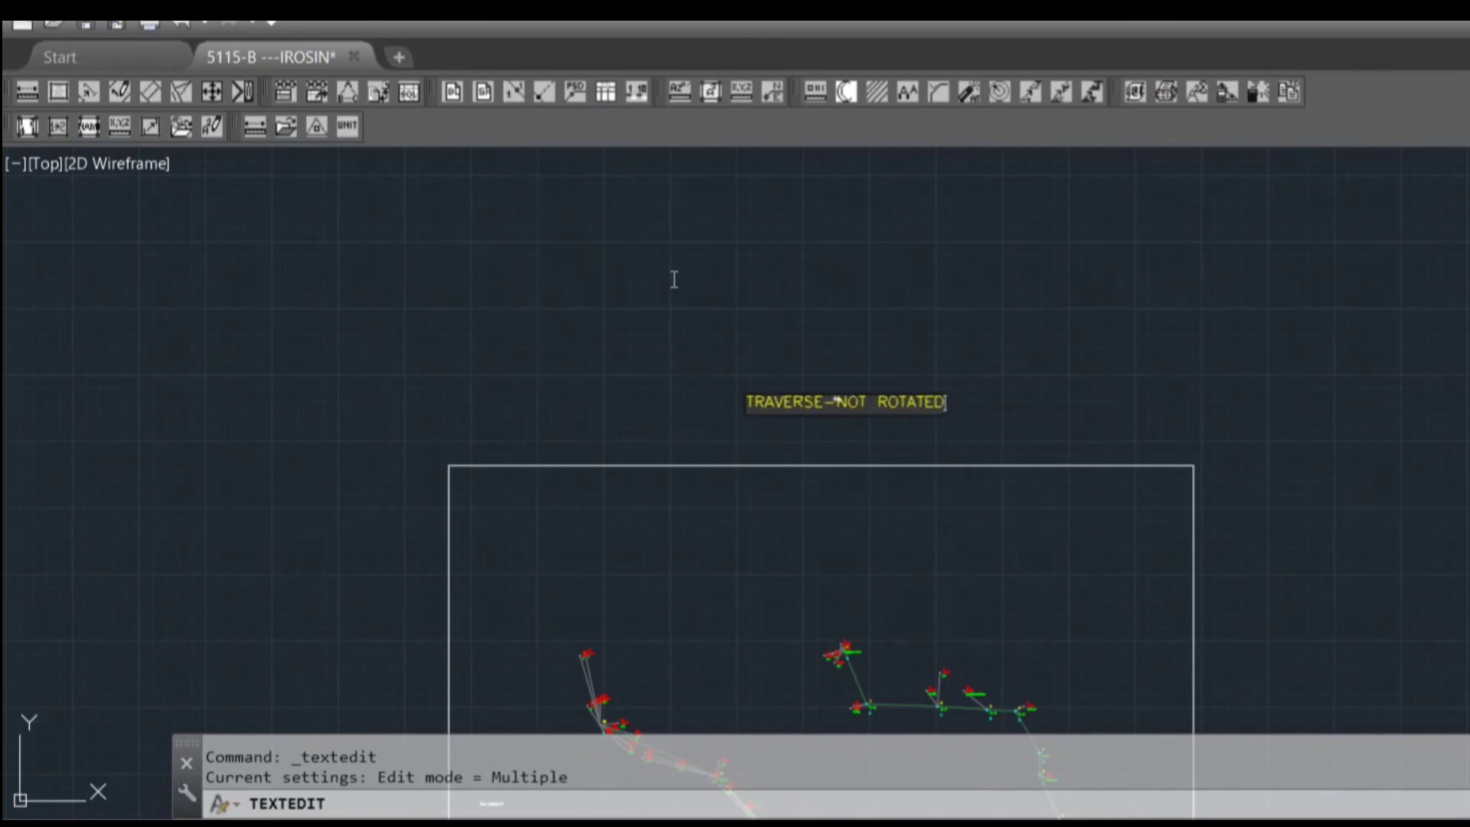
{"action": "key", "text": "Return"}
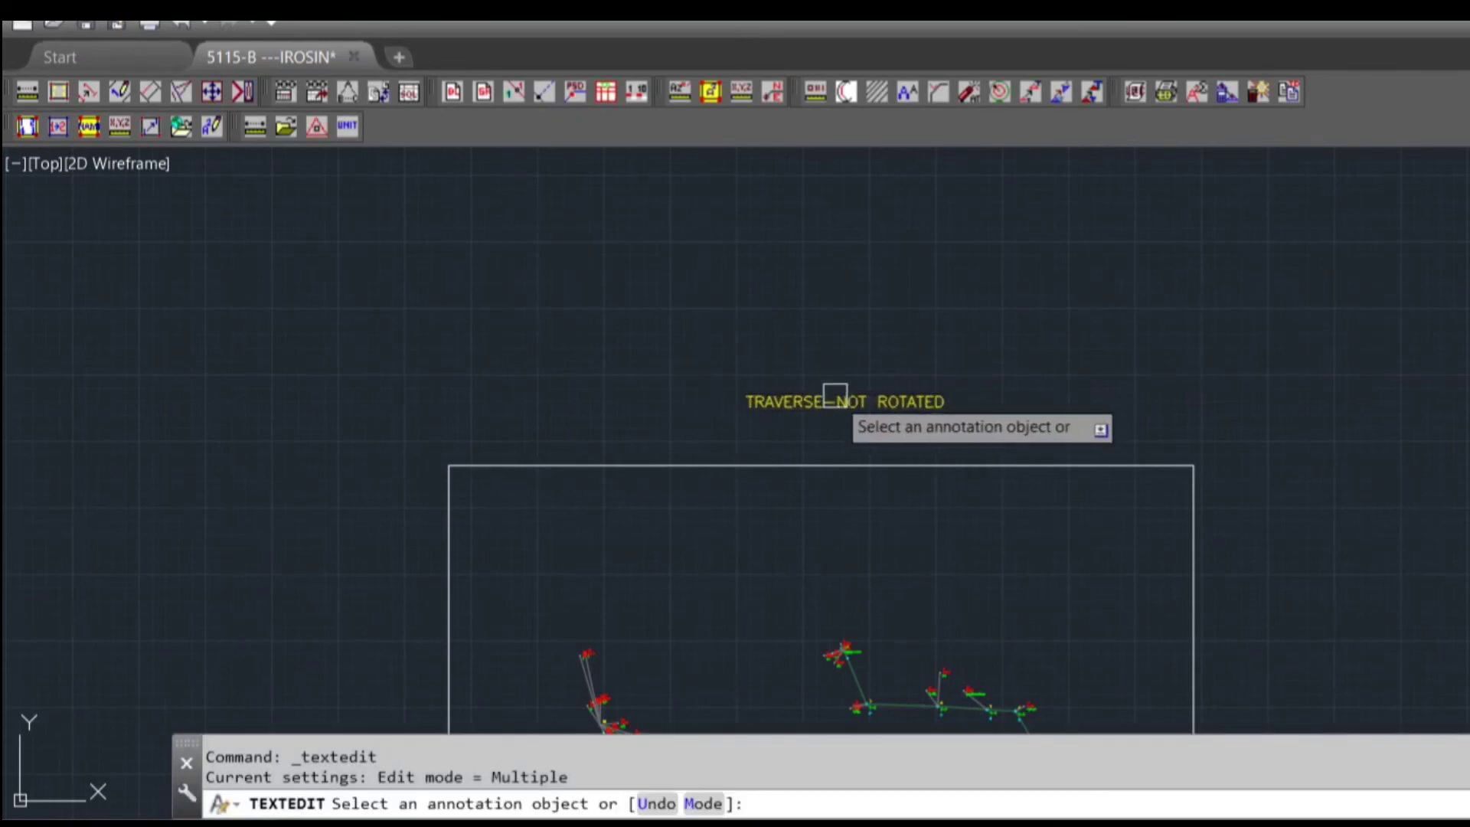
{"action": "scroll", "coordinate": [834, 394], "scroll_direction": "down", "scroll_amount": 2}
{"action": "middle_click_drag", "start_coordinate": [834, 394], "coordinate": [781, 216]}
{"action": "scroll", "coordinate": [904, 393], "scroll_direction": "up", "scroll_amount": 4}
{"action": "middle_click_drag", "start_coordinate": [884, 450], "coordinate": [901, 302]}
{"action": "mouse_move", "coordinate": [805, 373]}
{"action": "middle_mouse_down"}
{"action": "mouse_move", "coordinate": [774, 320]}
{"action": "mouse_move", "coordinate": [859, 414]}
{"action": "middle_mouse_up"}
{"action": "key", "text": "Escape"}
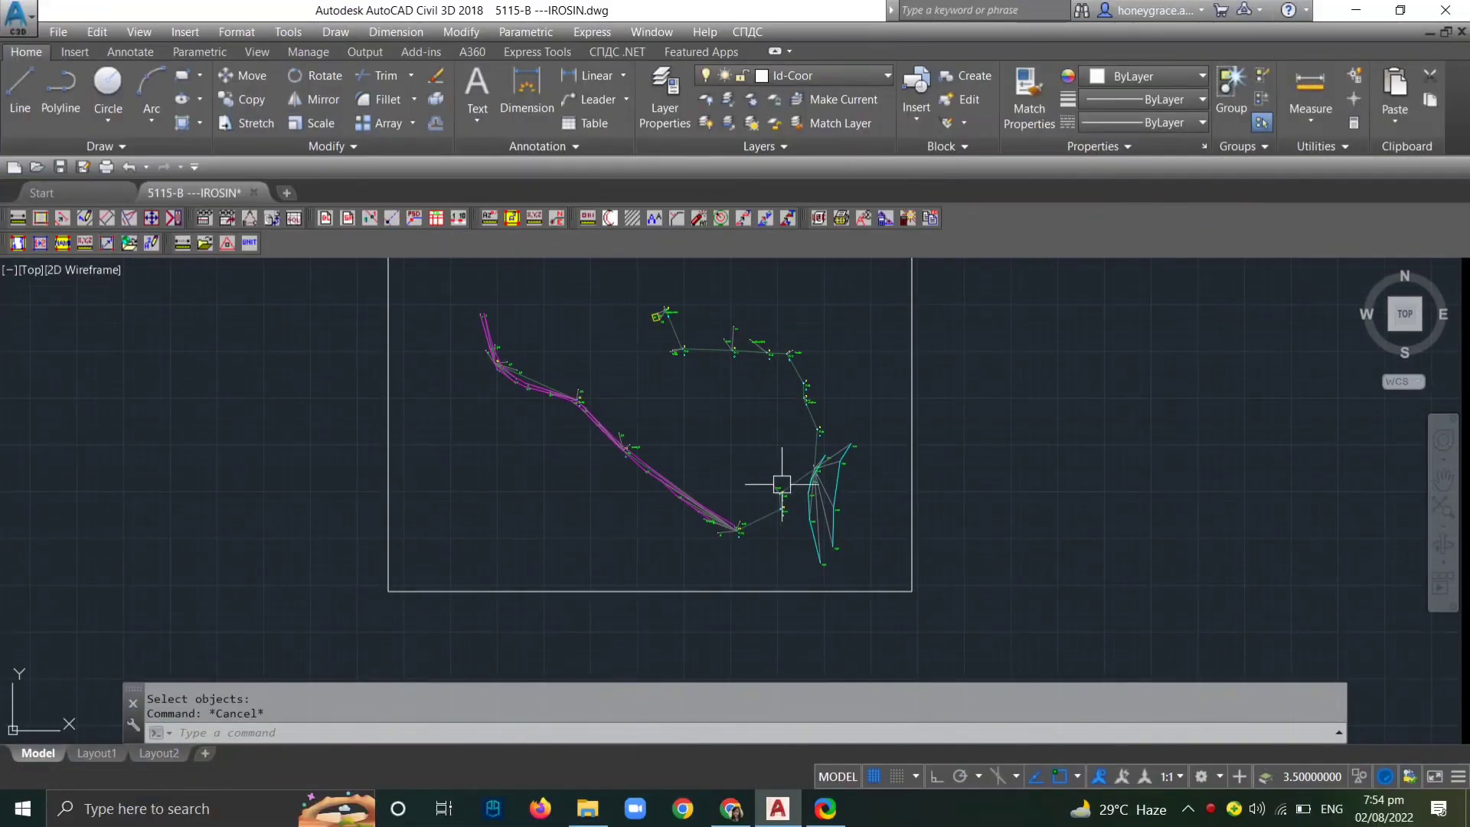
Inspect the framed traverse with its magenta trail lines and cyan river lines, from the stations to the connected sideshots
{"action": "scroll", "coordinate": [781, 486], "scroll_direction": "down", "scroll_amount": 2}
{"action": "mouse_move", "coordinate": [781, 485]}
{"action": "middle_mouse_down"}
{"action": "mouse_move", "coordinate": [807, 577]}
{"action": "mouse_move", "coordinate": [1050, 534]}
{"action": "middle_mouse_up"}
{"action": "scroll", "coordinate": [918, 470], "scroll_direction": "down", "scroll_amount": 2}
{"action": "mouse_move", "coordinate": [917, 469]}
{"action": "middle_mouse_down"}
{"action": "mouse_move", "coordinate": [880, 438]}
{"action": "mouse_move", "coordinate": [955, 335]}
{"action": "middle_mouse_up"}
{"action": "scroll", "coordinate": [575, 605], "scroll_direction": "up", "scroll_amount": 6}
{"action": "mouse_move", "coordinate": [660, 427]}
{"action": "middle_mouse_down"}
{"action": "mouse_move", "coordinate": [756, 577]}
{"action": "mouse_move", "coordinate": [739, 536]}
{"action": "middle_mouse_up"}
{"action": "mouse_move", "coordinate": [973, 401]}
{"action": "middle_mouse_down"}
{"action": "mouse_move", "coordinate": [791, 486]}
{"action": "mouse_move", "coordinate": [709, 497]}
{"action": "middle_mouse_up"}
{"action": "scroll", "coordinate": [998, 379], "scroll_direction": "down", "scroll_amount": 2}
{"action": "mouse_move", "coordinate": [999, 379]}
{"action": "middle_mouse_down"}
{"action": "mouse_move", "coordinate": [826, 425]}
{"action": "mouse_move", "coordinate": [734, 592]}
{"action": "middle_mouse_up"}
{"action": "middle_click_drag", "start_coordinate": [749, 482], "coordinate": [476, 646]}
{"action": "middle_click_drag", "start_coordinate": [732, 482], "coordinate": [607, 598]}
{"action": "mouse_move", "coordinate": [605, 521]}
{"action": "middle_mouse_down"}
{"action": "mouse_move", "coordinate": [551, 559]}
{"action": "mouse_move", "coordinate": [498, 514]}
{"action": "middle_mouse_up"}
{"action": "scroll", "coordinate": [573, 569], "scroll_direction": "up", "scroll_amount": 2}
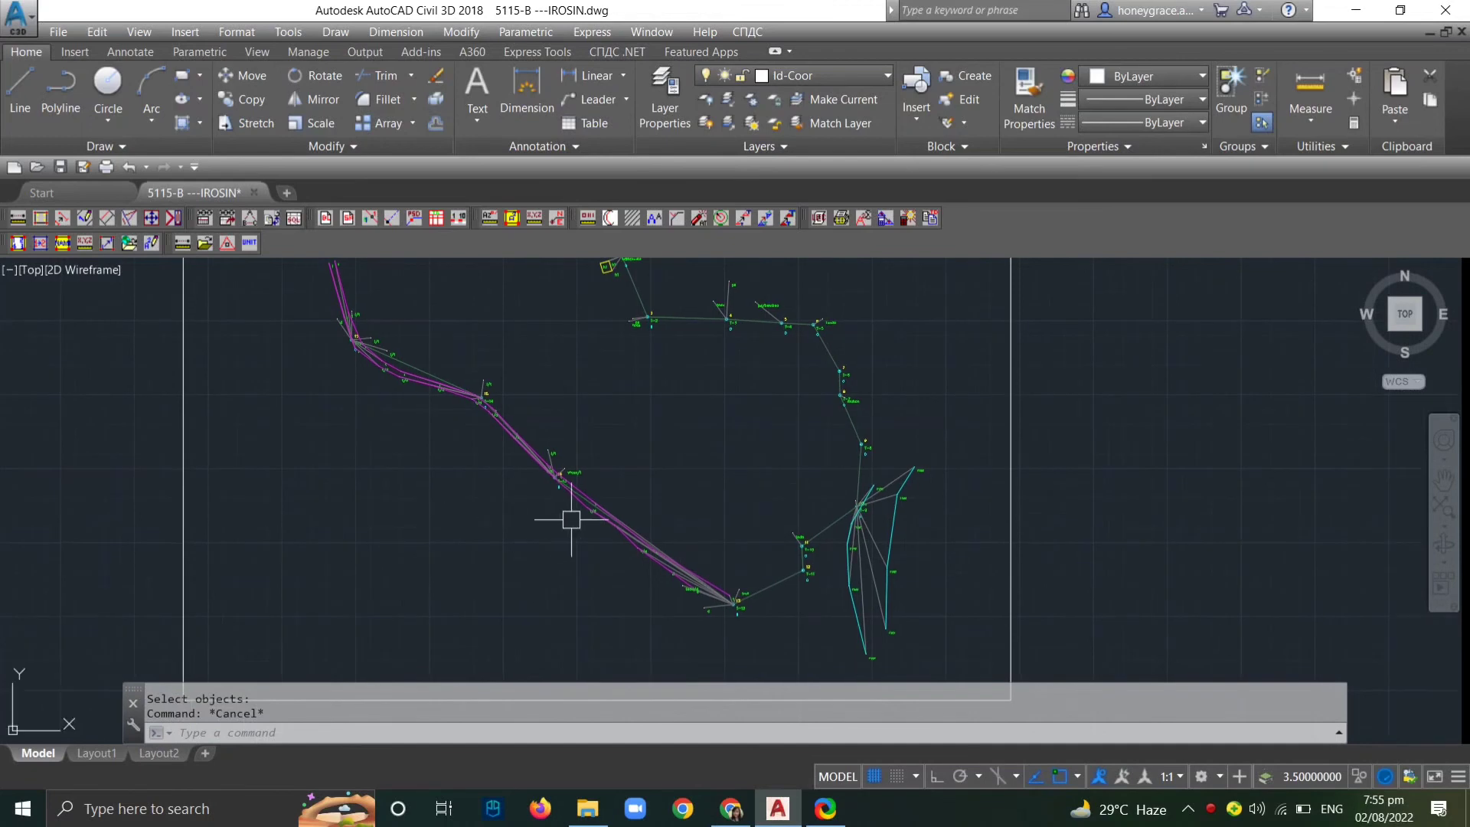
{"action": "scroll", "coordinate": [337, 306], "scroll_direction": "up", "scroll_amount": 1}
{"action": "scroll", "coordinate": [395, 306], "scroll_direction": "up", "scroll_amount": 3}
{"action": "mouse_move", "coordinate": [395, 306]}
{"action": "middle_mouse_down"}
{"action": "mouse_move", "coordinate": [401, 519]}
{"action": "mouse_move", "coordinate": [299, 219]}
{"action": "middle_mouse_up"}
{"action": "scroll", "coordinate": [603, 446], "scroll_direction": "down", "scroll_amount": 2}
{"action": "middle_click_drag", "start_coordinate": [603, 446], "coordinate": [494, 357]}
{"action": "middle_click_drag", "start_coordinate": [718, 451], "coordinate": [623, 374]}
{"action": "scroll", "coordinate": [743, 456], "scroll_direction": "down", "scroll_amount": 3}
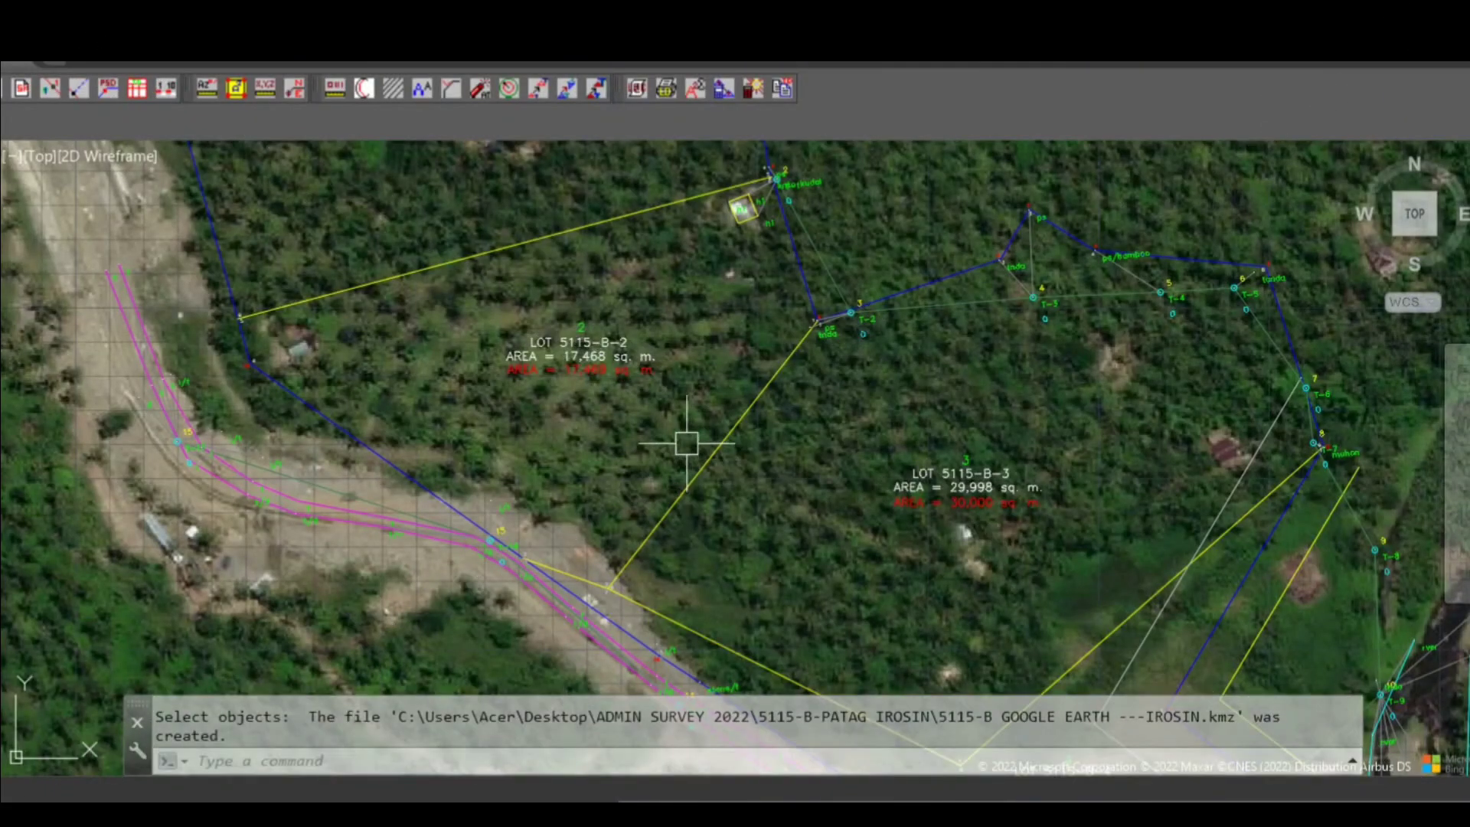
Examine how the lot boundaries, trail and river lines fit the satellite imagery beneath the traverse
{"action": "middle_click_drag", "start_coordinate": [705, 395], "coordinate": [591, 380]}
{"action": "scroll", "coordinate": [586, 380], "scroll_direction": "down", "scroll_amount": 2}
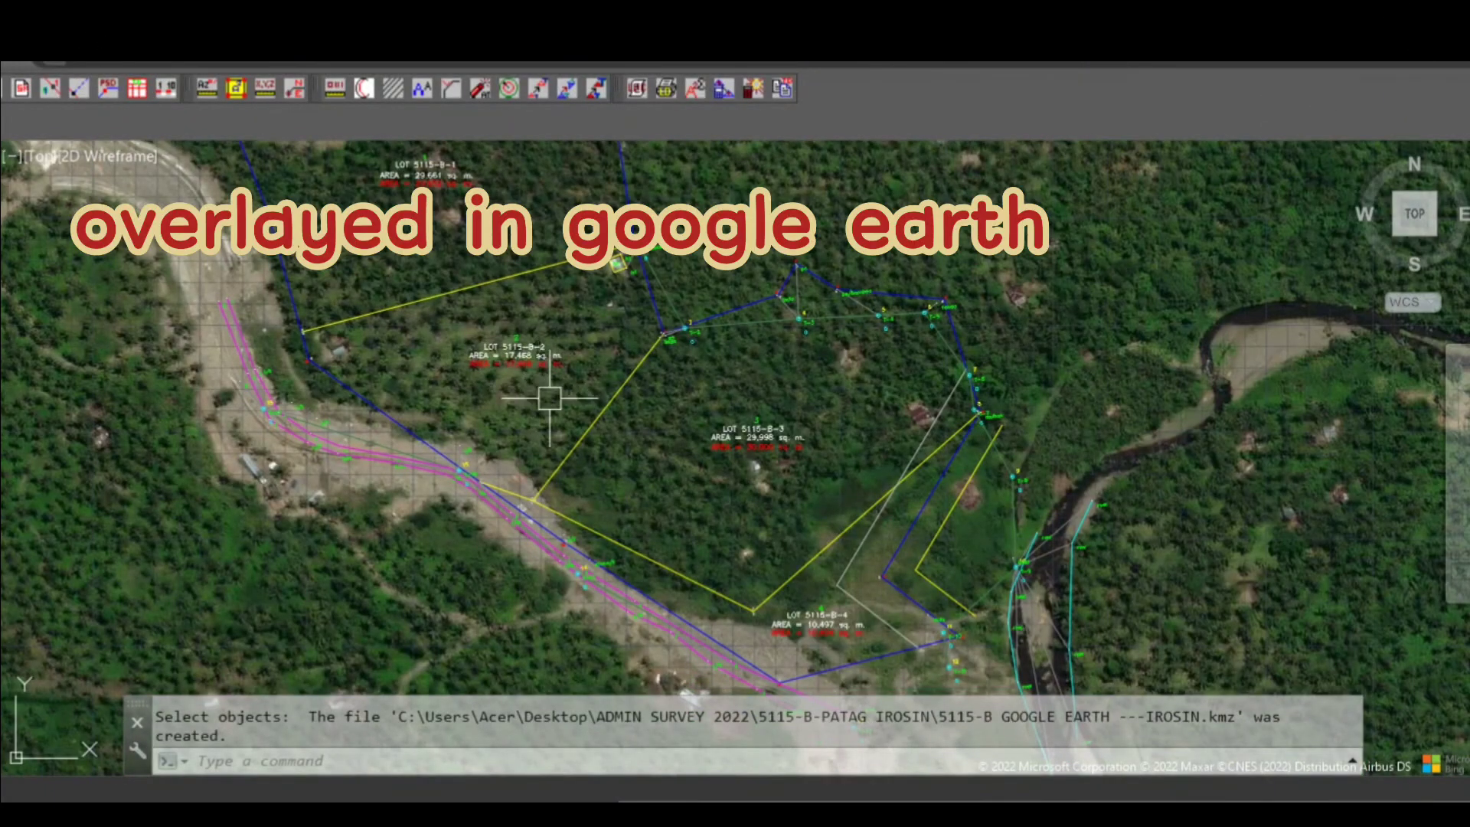
{"action": "scroll", "coordinate": [550, 398], "scroll_direction": "down", "scroll_amount": 3}
{"action": "scroll", "coordinate": [749, 613], "scroll_direction": "up", "scroll_amount": 5}
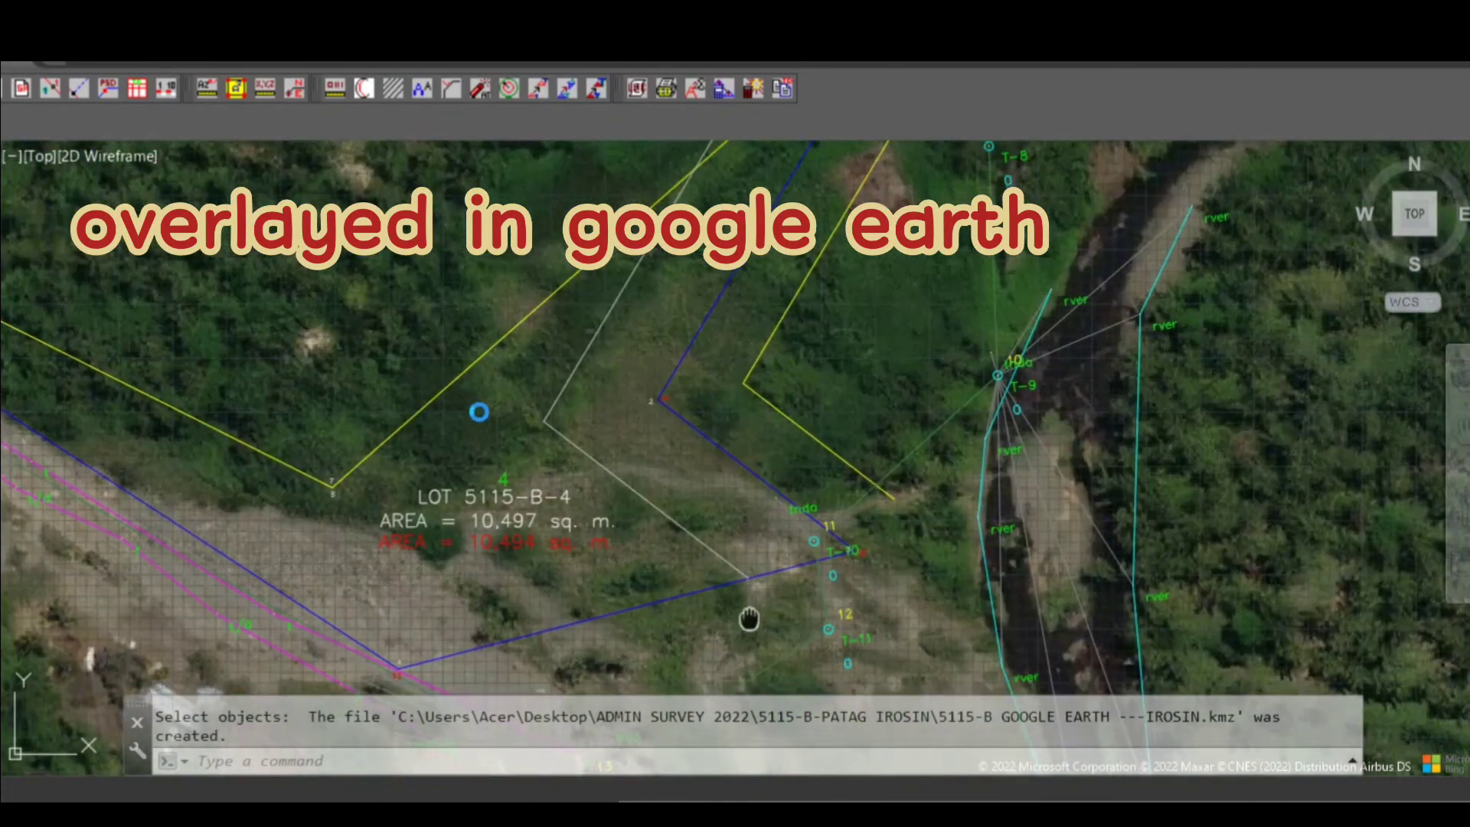
{"action": "scroll", "coordinate": [749, 619], "scroll_direction": "down", "scroll_amount": 6}
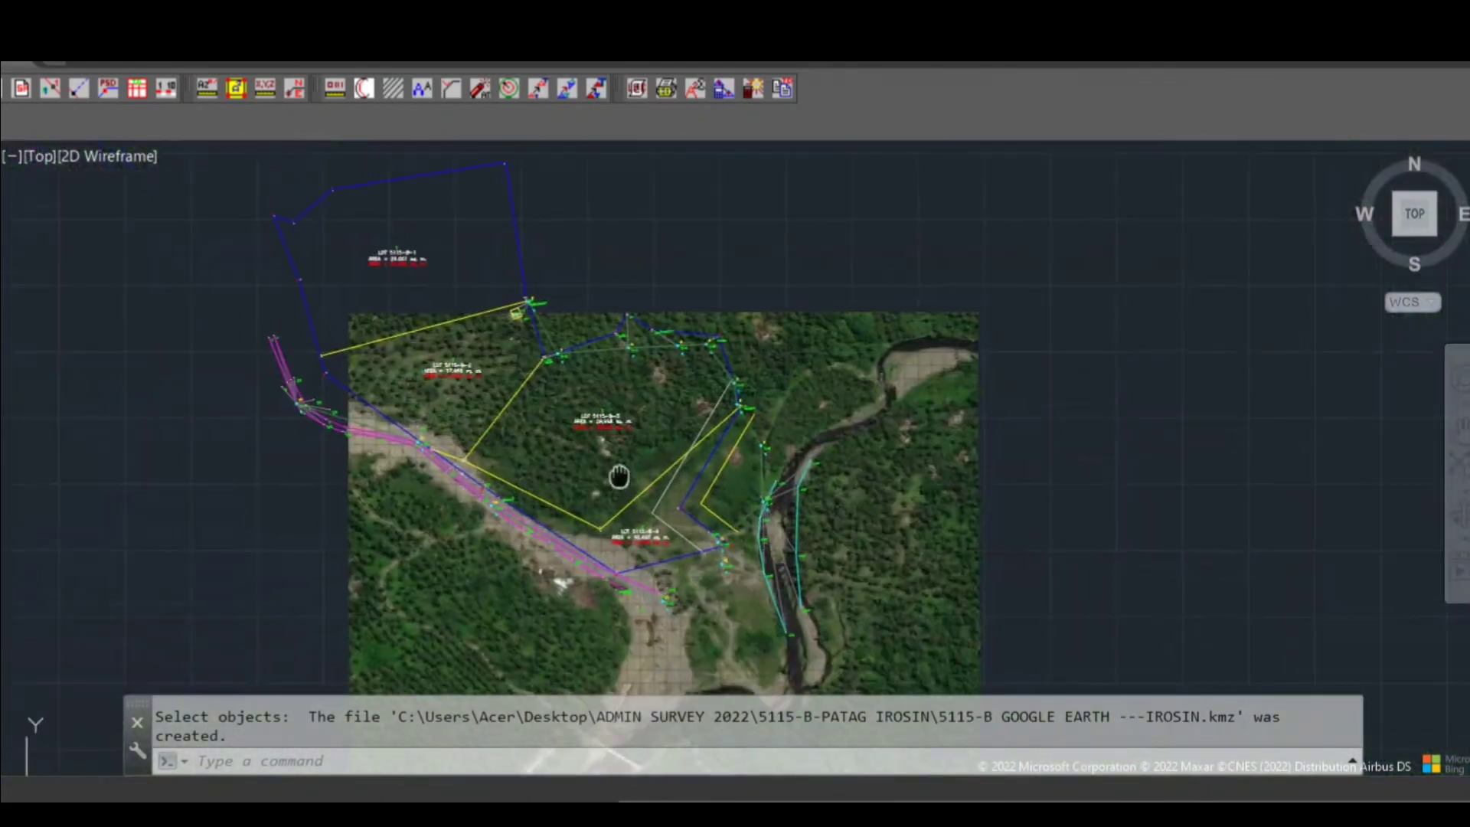
{"action": "scroll", "coordinate": [403, 278], "scroll_direction": "up", "scroll_amount": 2}
{"action": "scroll", "coordinate": [351, 331], "scroll_direction": "down", "scroll_amount": 2}
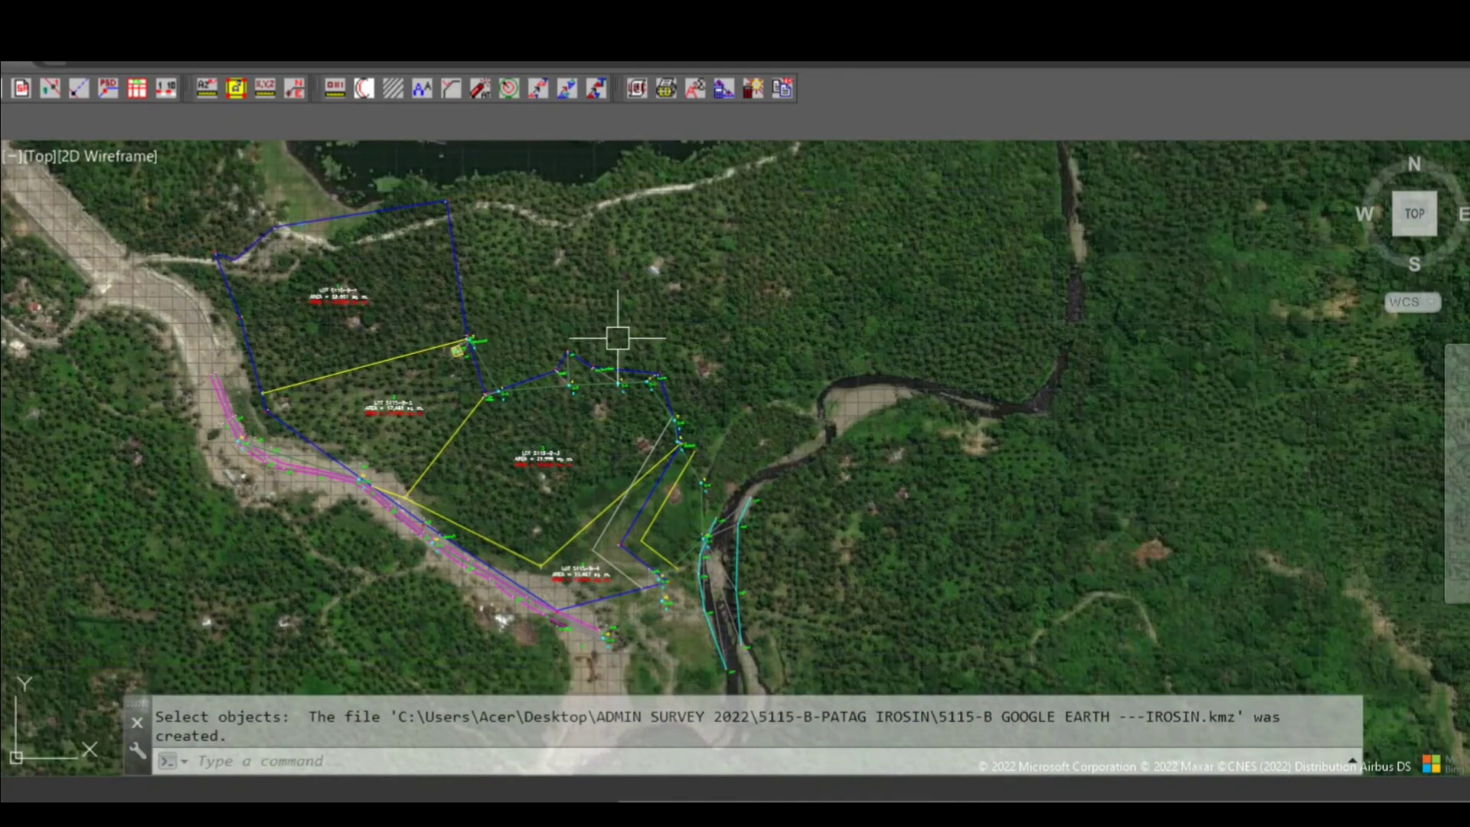